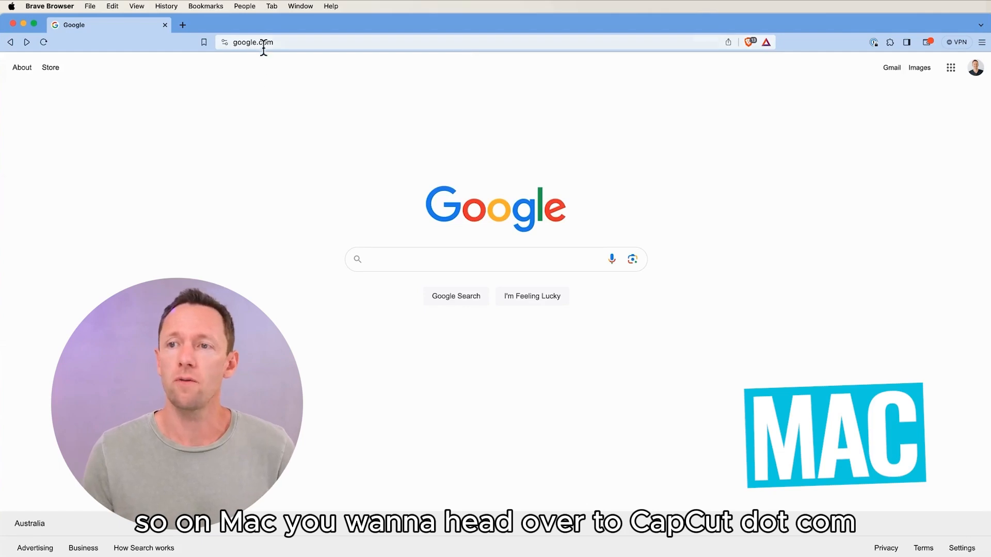
Step: Open capcut.com in the browser
click(268, 41)
text(capcut.com)
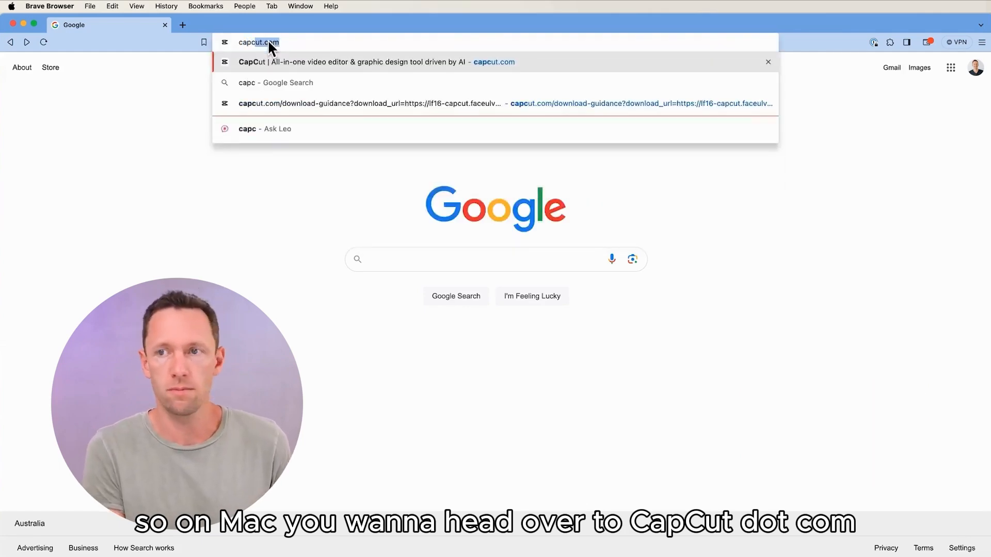
key(Return)
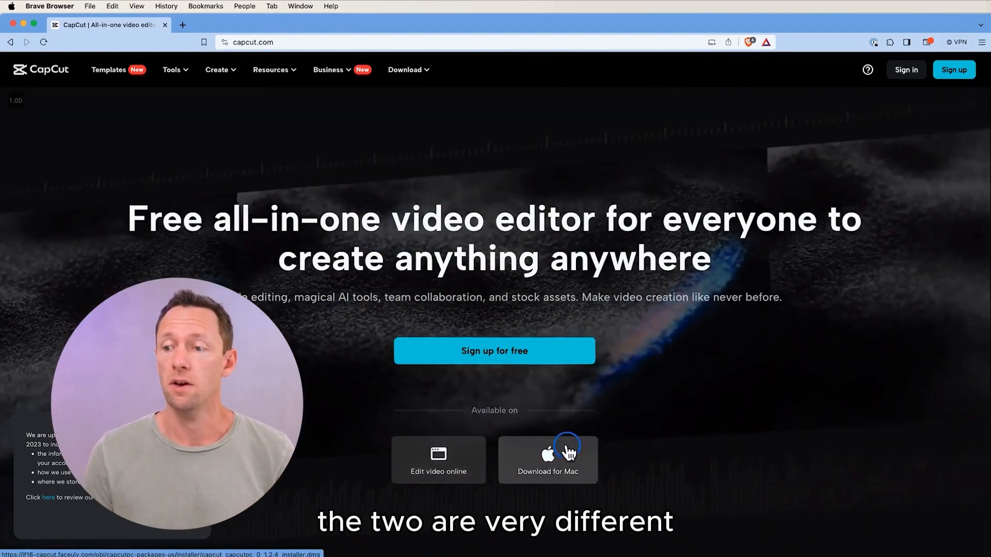
Step: Download CapCut for Mac and save the installer in the Downloads folder
click(568, 450)
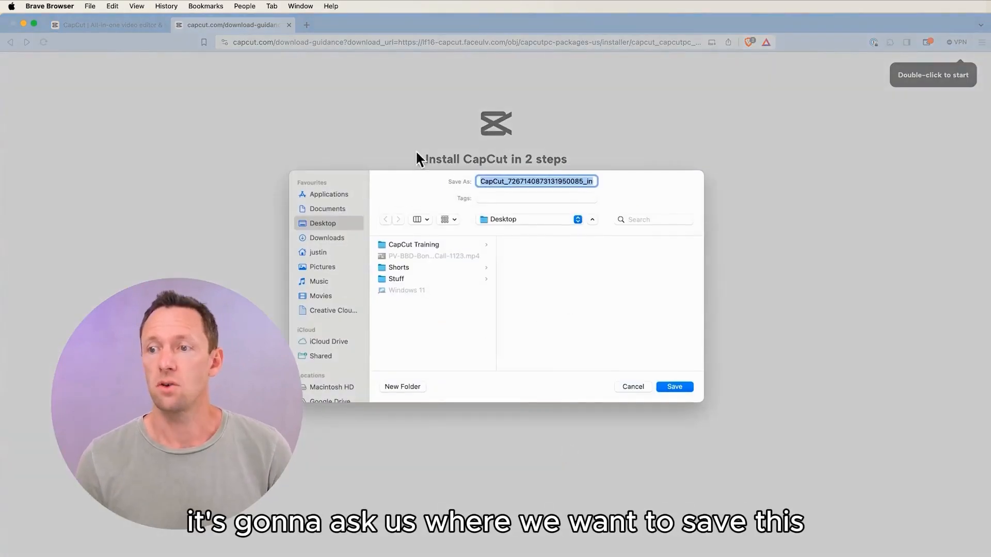
click(331, 240)
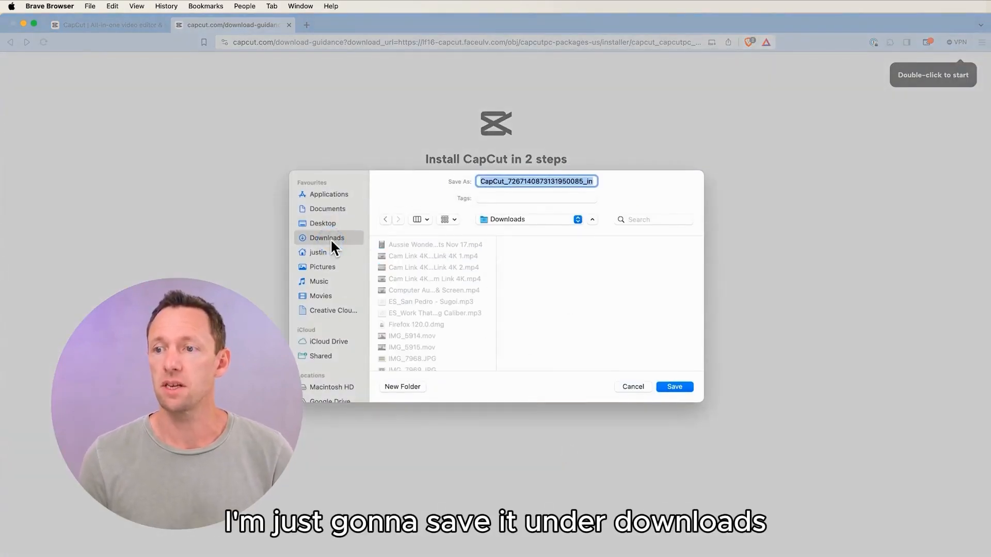
click(676, 387)
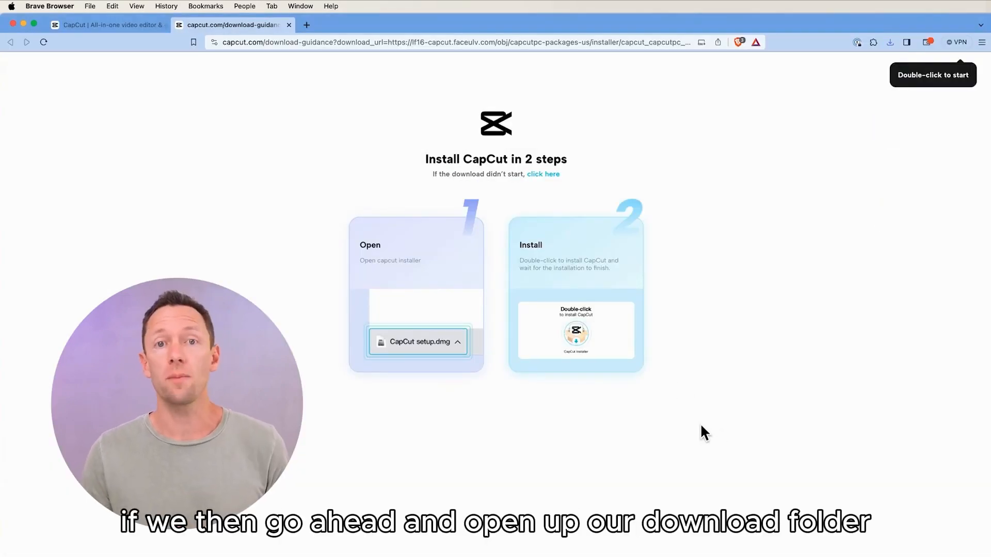
Step: Open the Downloads folder in Finder and open the downloaded CapCut installer disk image
mouse_move(682, 551)
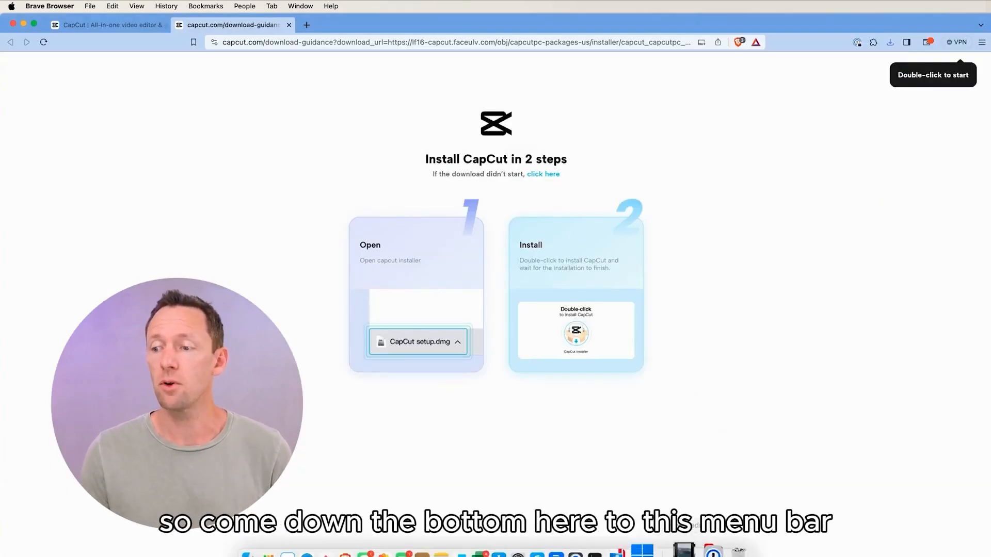
right_click(683, 547)
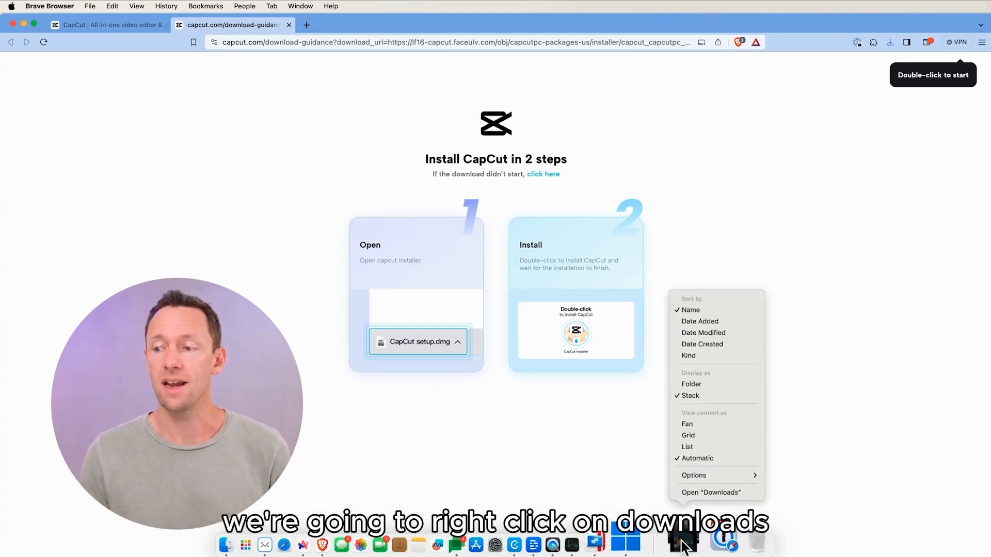
click(698, 494)
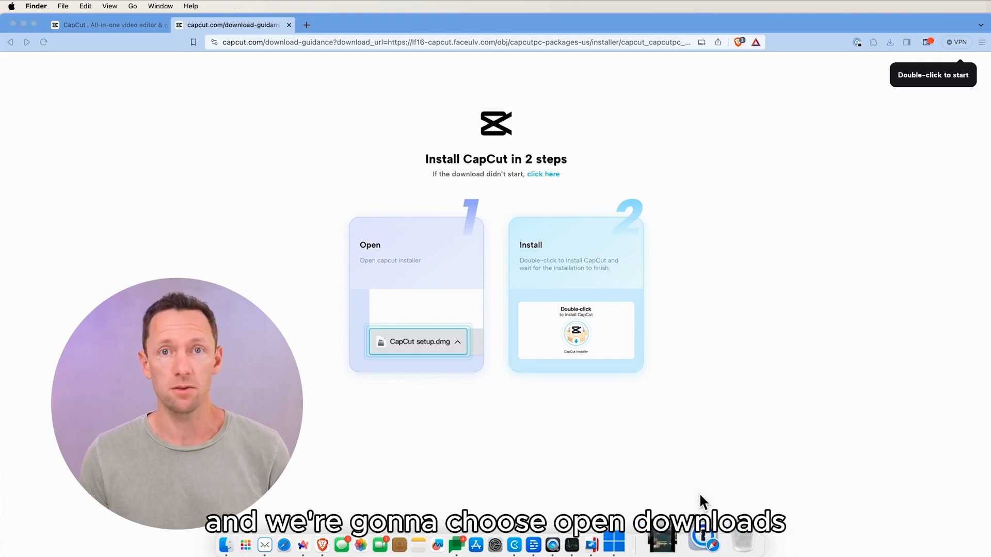
click(249, 90)
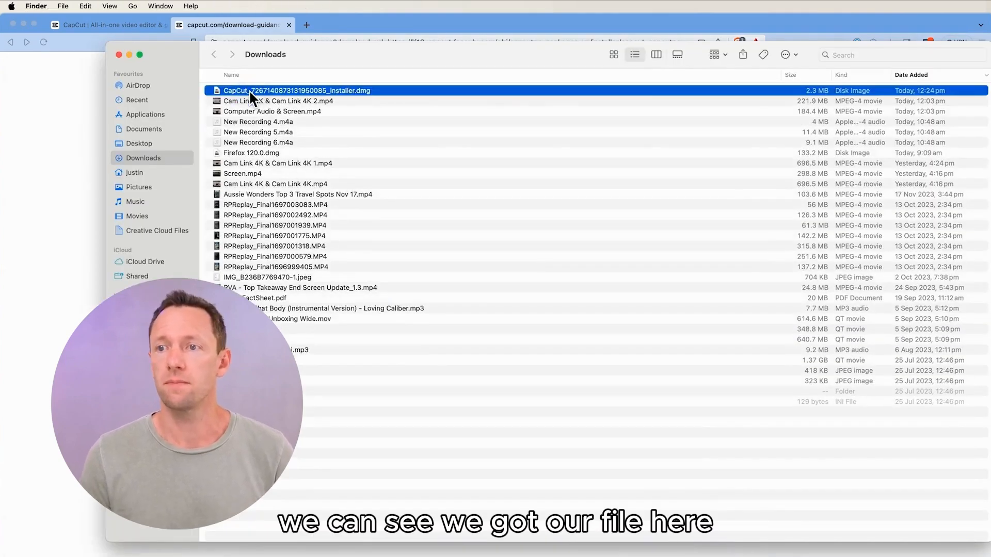
double_click(250, 91)
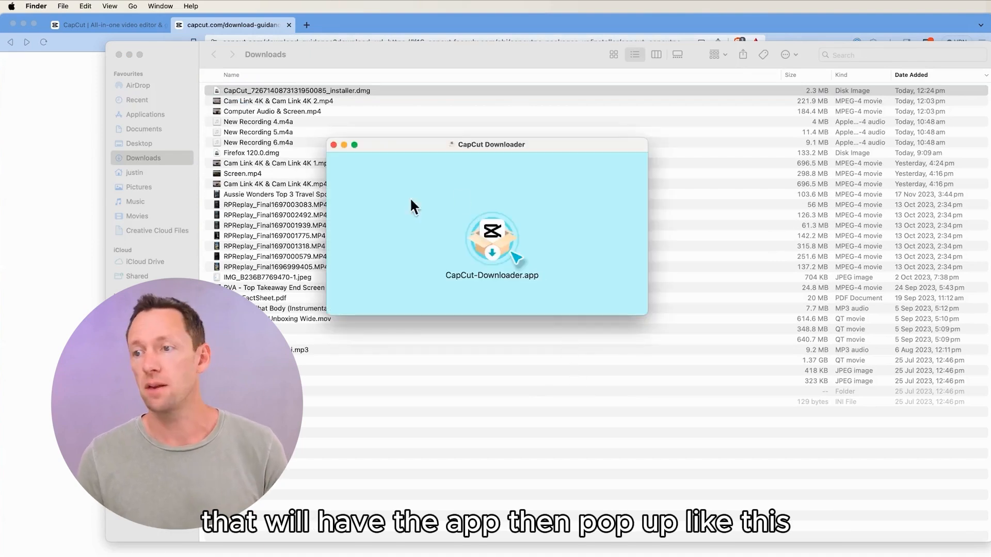
Step: Launch CapCut-Downloader.app, allow it to open, and save English as the language
double_click(496, 242)
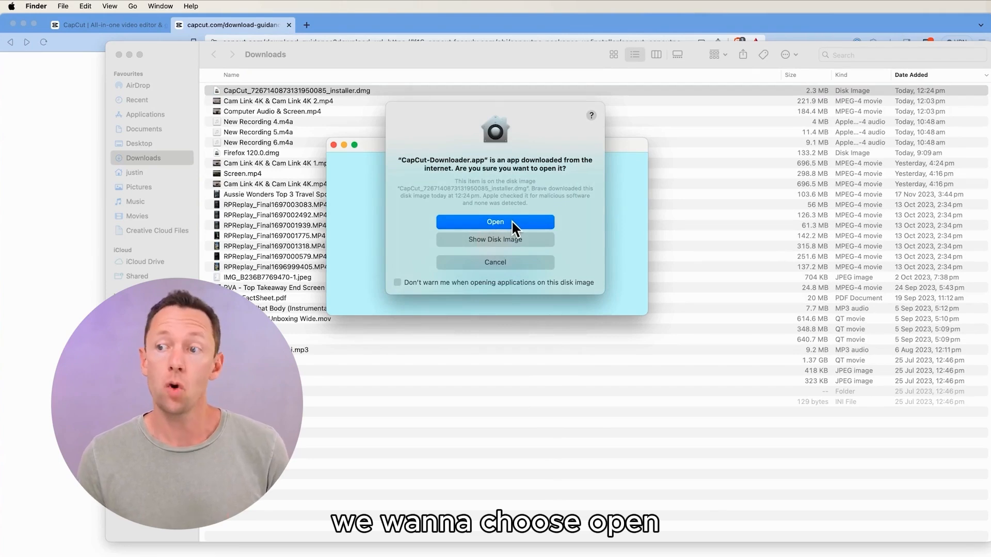
click(511, 221)
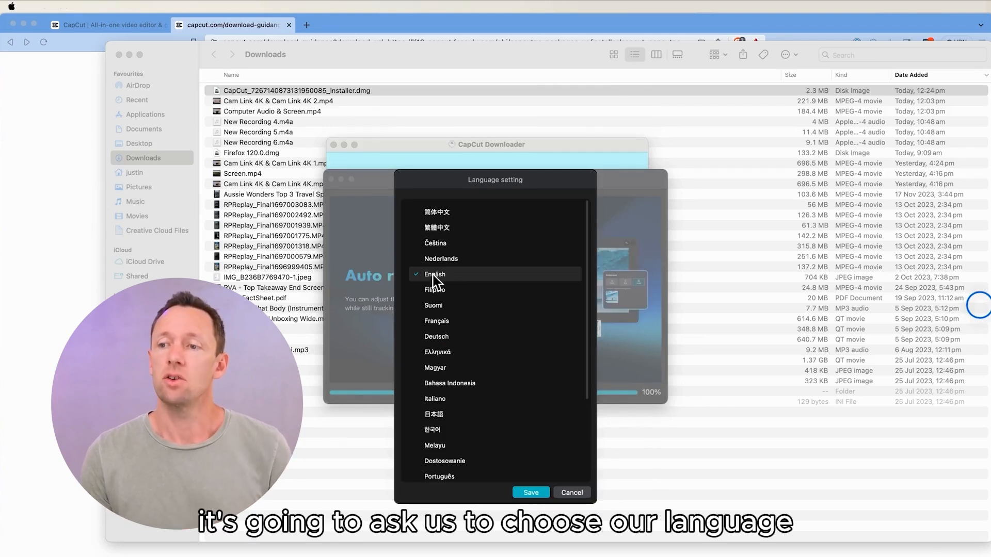
click(530, 493)
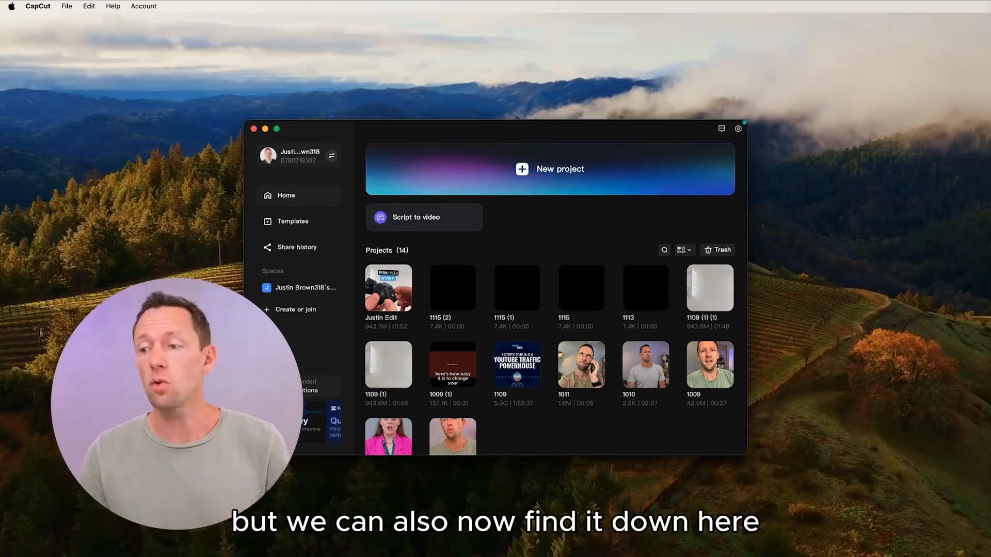
mouse_move(662, 556)
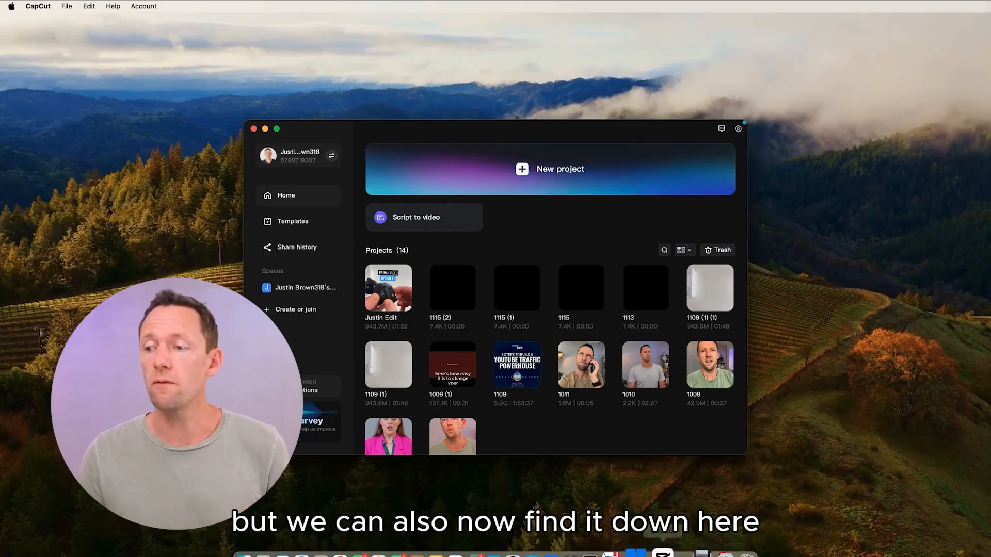
click(711, 539)
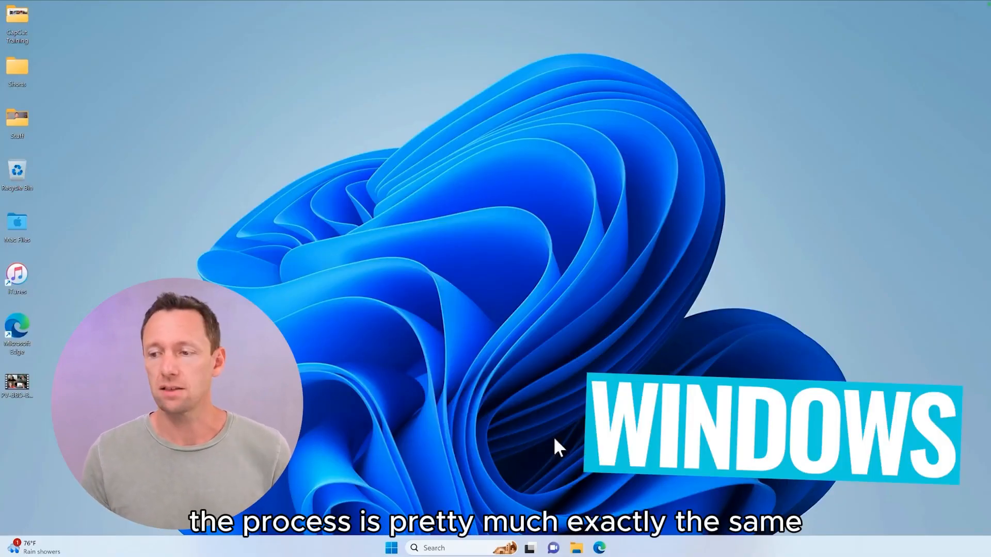
Step: On the Windows computer, open capcut.com in Microsoft Edge and download CapCut for Windows
click(599, 549)
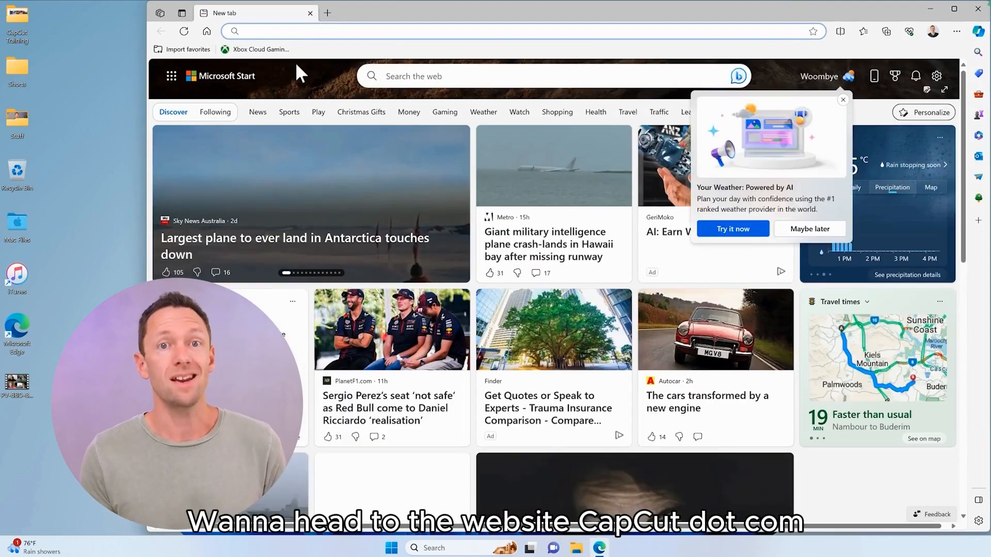
text(capcut.com)
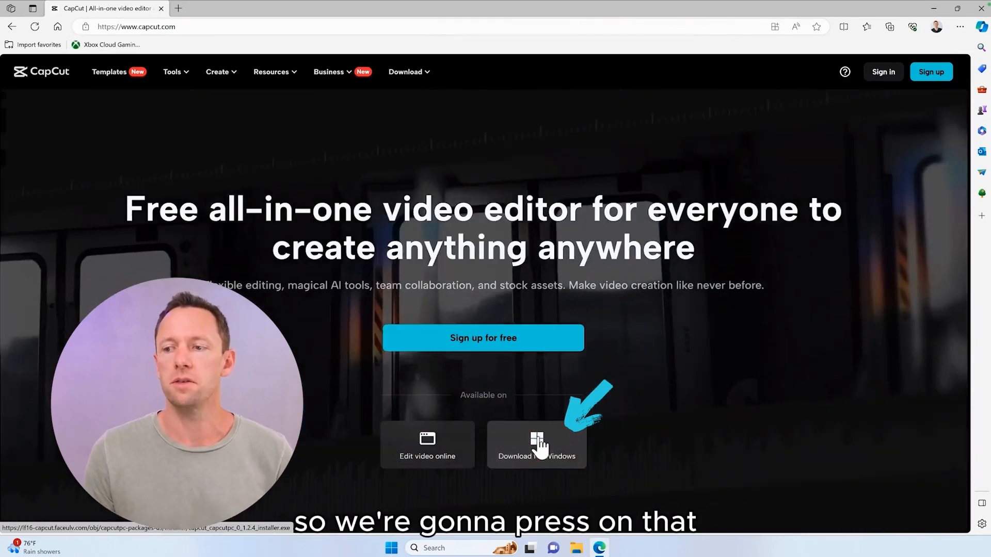
click(539, 439)
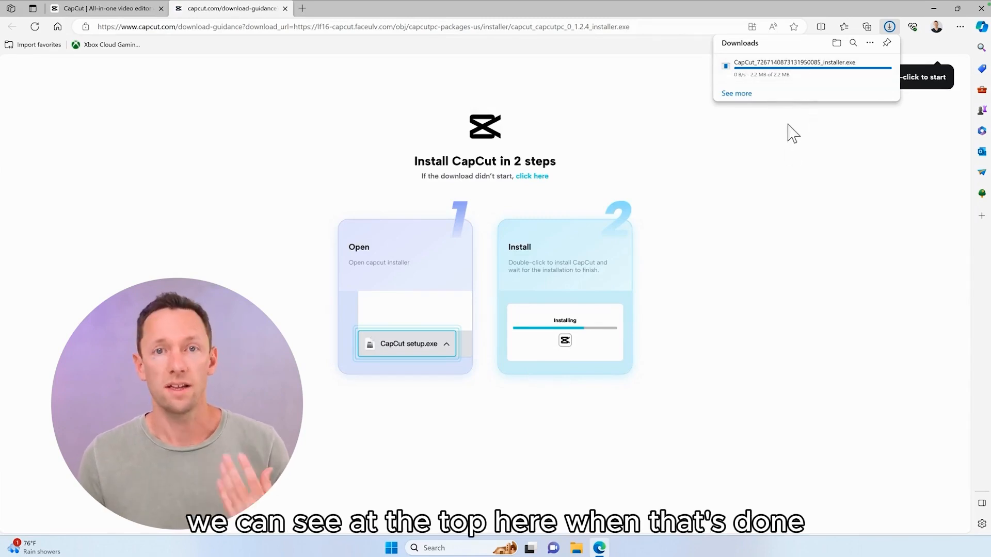
Step: Run the downloaded CapCut installer, allow it to change the device, save English as the language, and confirm the environment test
click(792, 73)
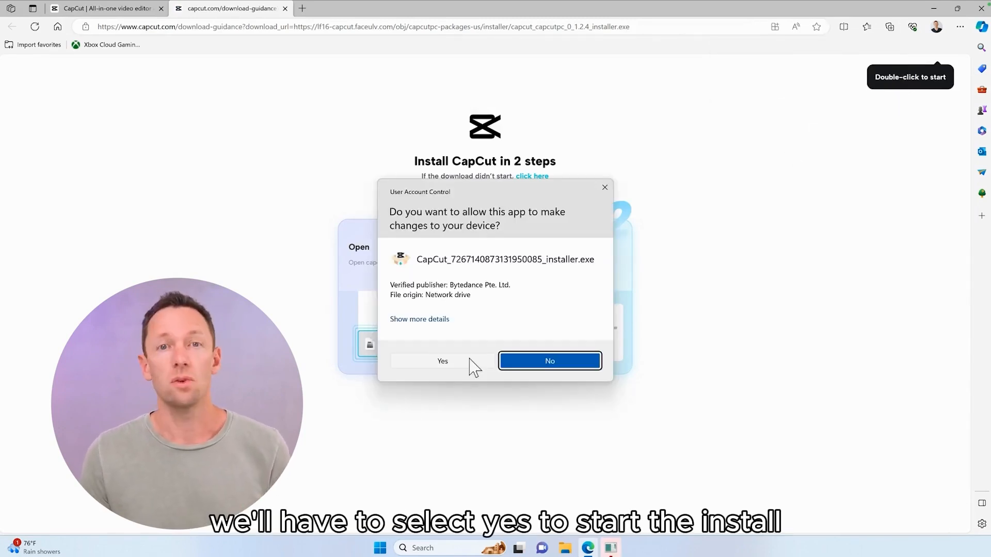
click(450, 365)
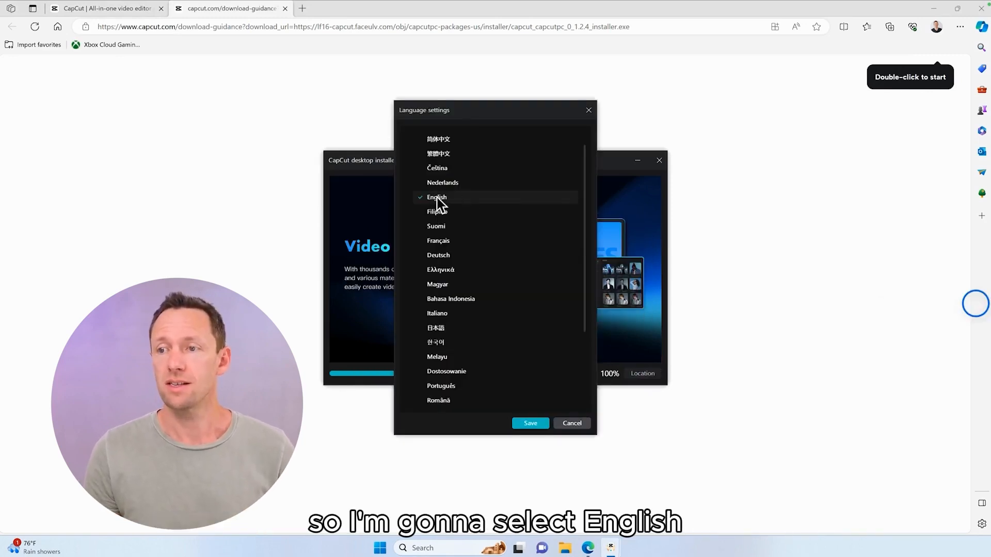
click(530, 423)
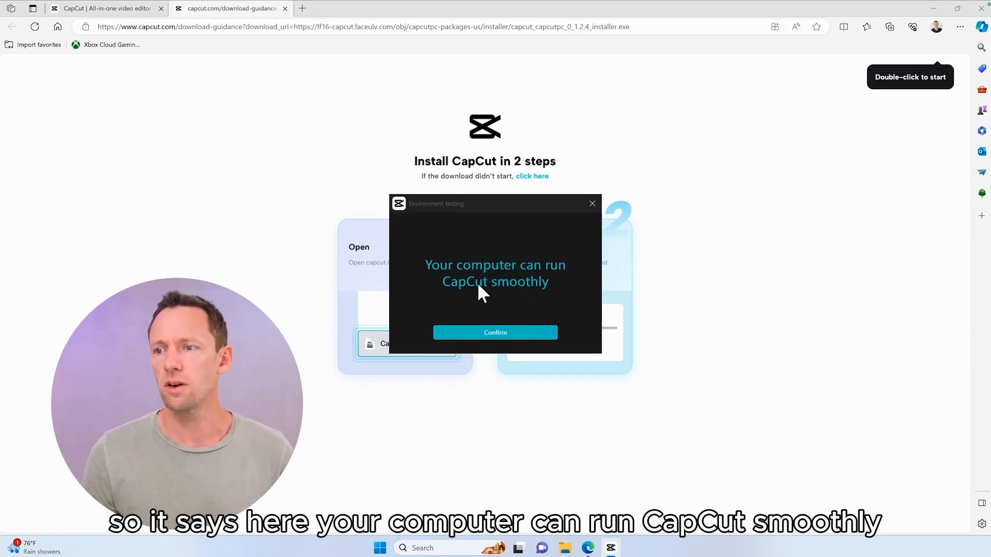
click(514, 336)
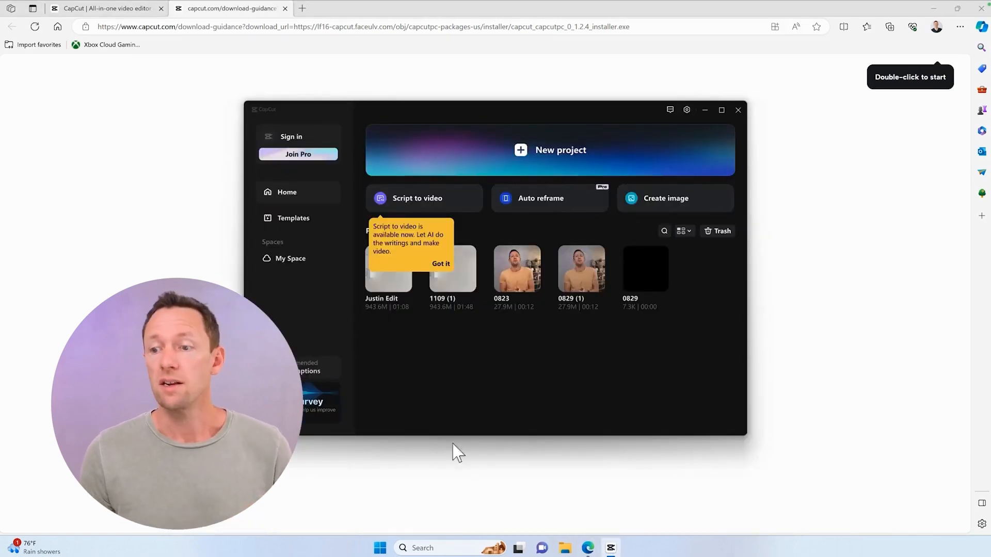
Step: Search the installed Windows apps for CapCut
click(379, 550)
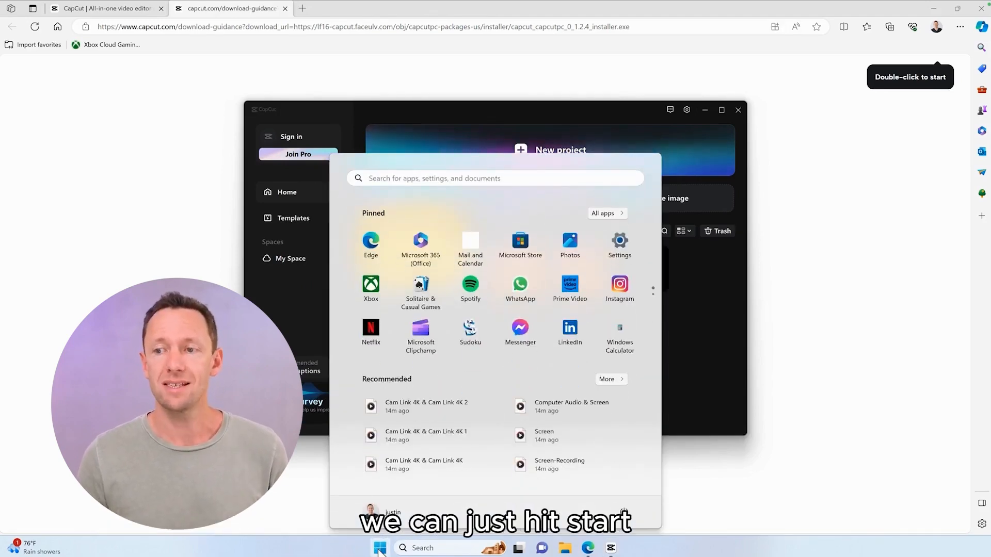
click(363, 181)
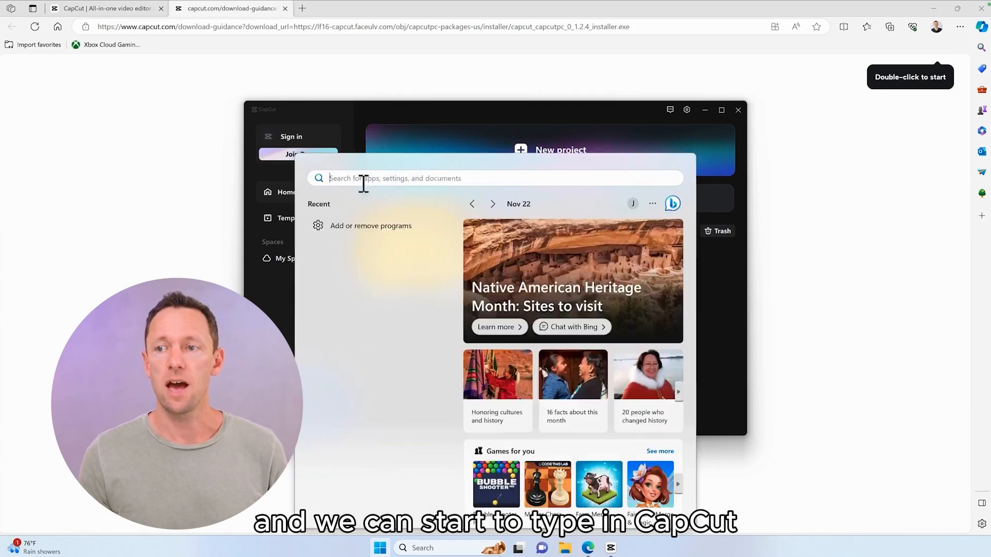
text(capCut)
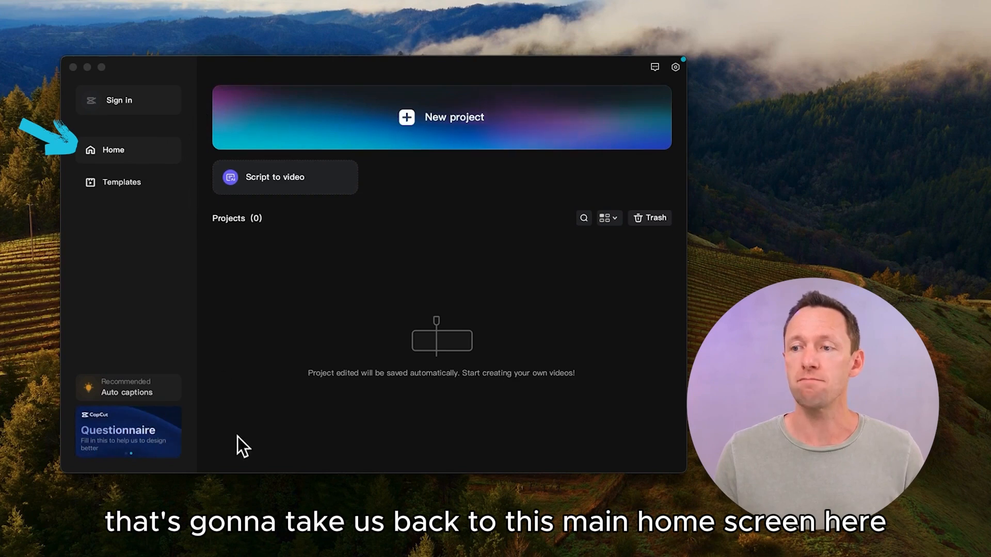
Step: View CapCut's template library on the Mac and return to the home screen
click(98, 183)
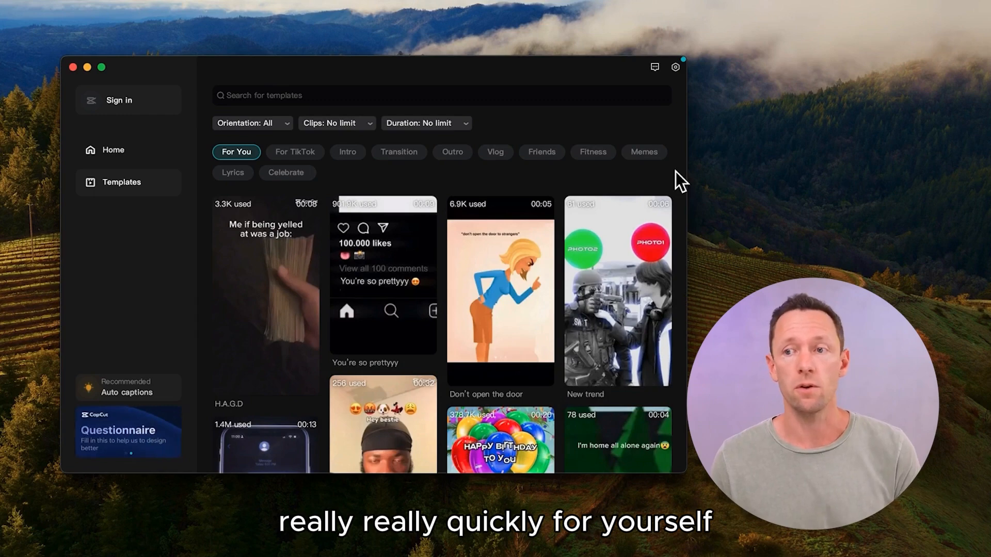
click(110, 150)
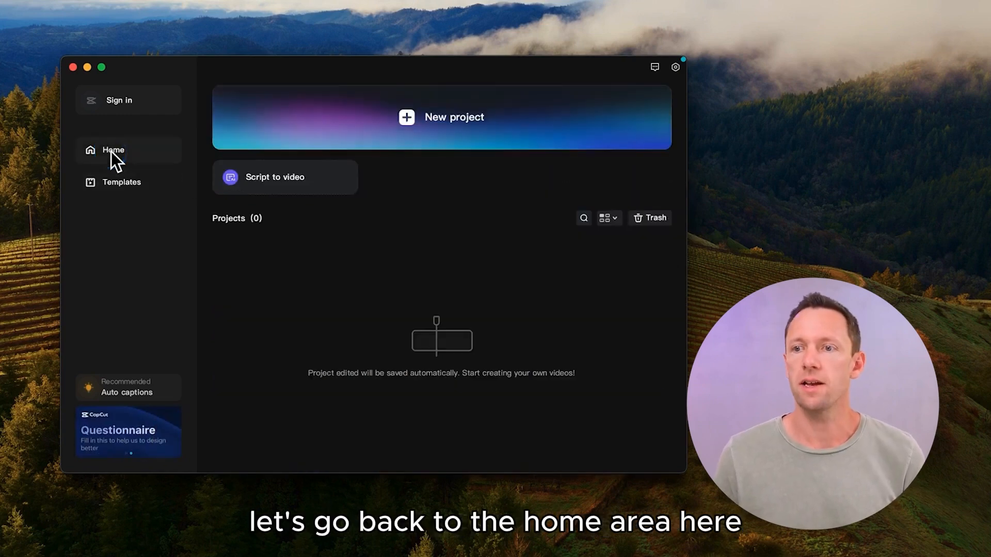
Step: View the Project settings for save locations and cache management, and close them without saving
click(675, 67)
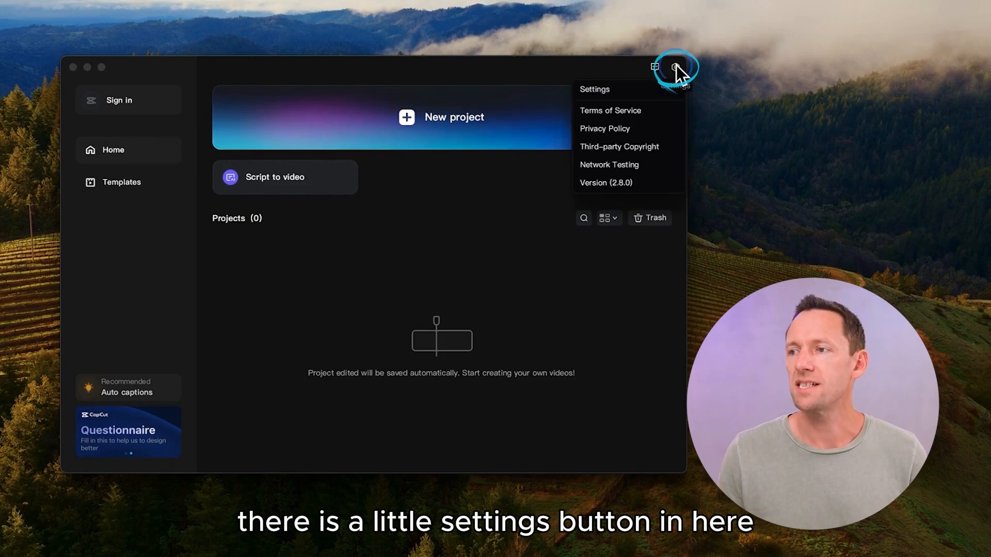
click(653, 91)
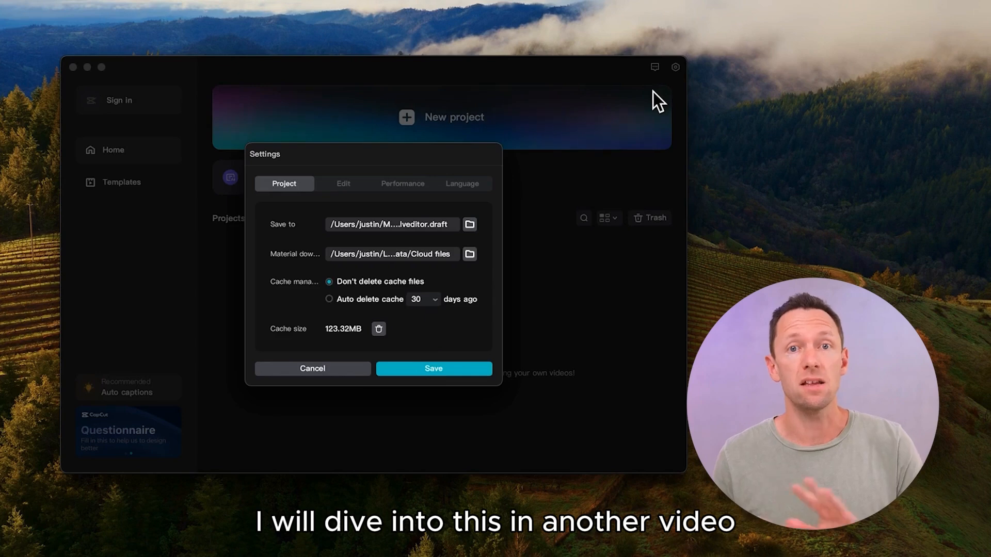
click(343, 373)
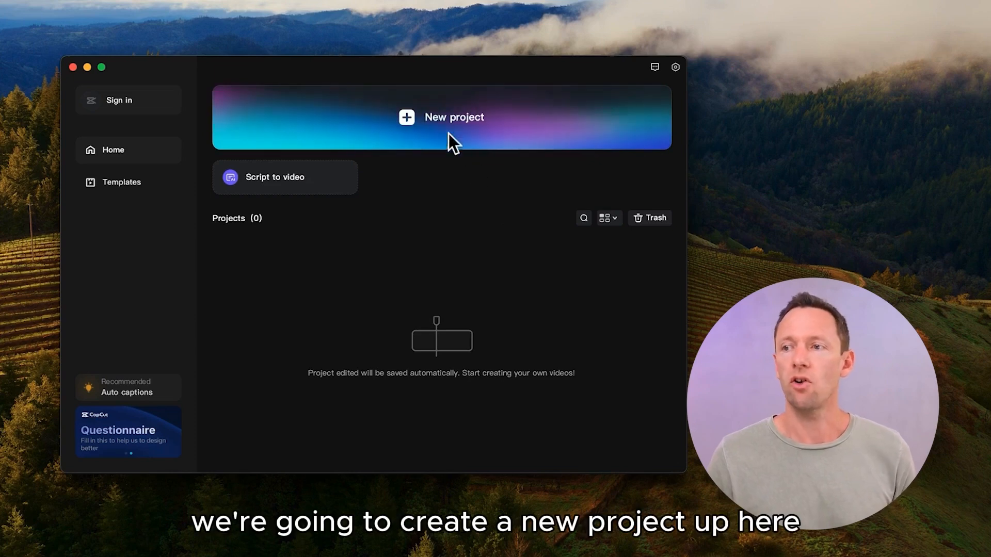
Step: Create a new video project
click(429, 116)
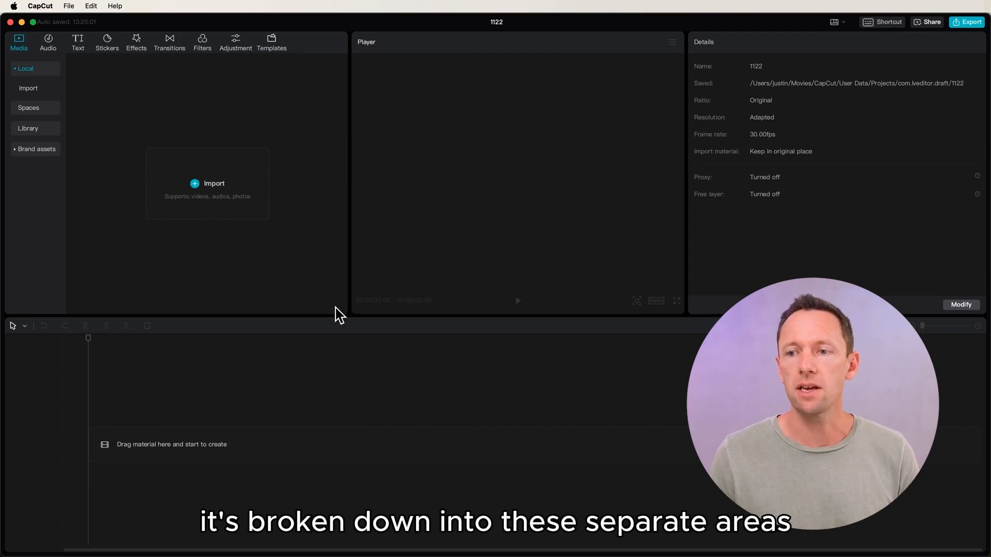
Step: Resize the timeline area against the media, player and details panels, and switch the workspace to multiple monitor mode
drag(333, 317, 333, 285)
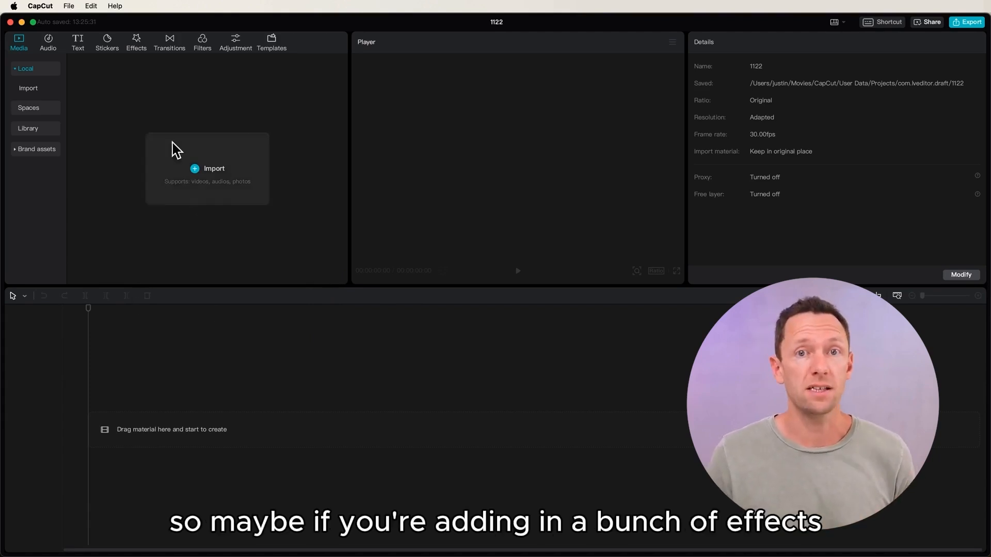
drag(191, 287, 200, 427)
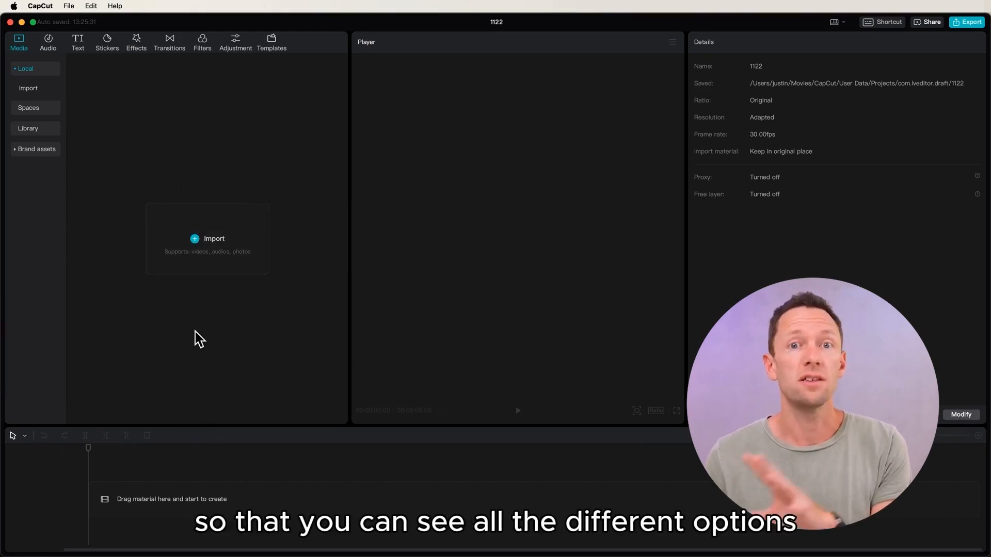
drag(258, 429, 266, 245)
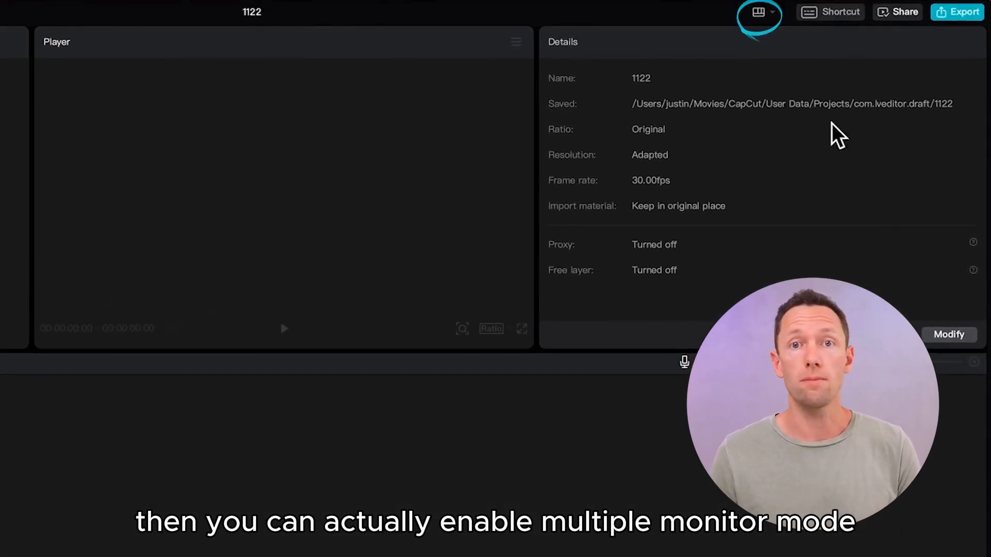
click(771, 12)
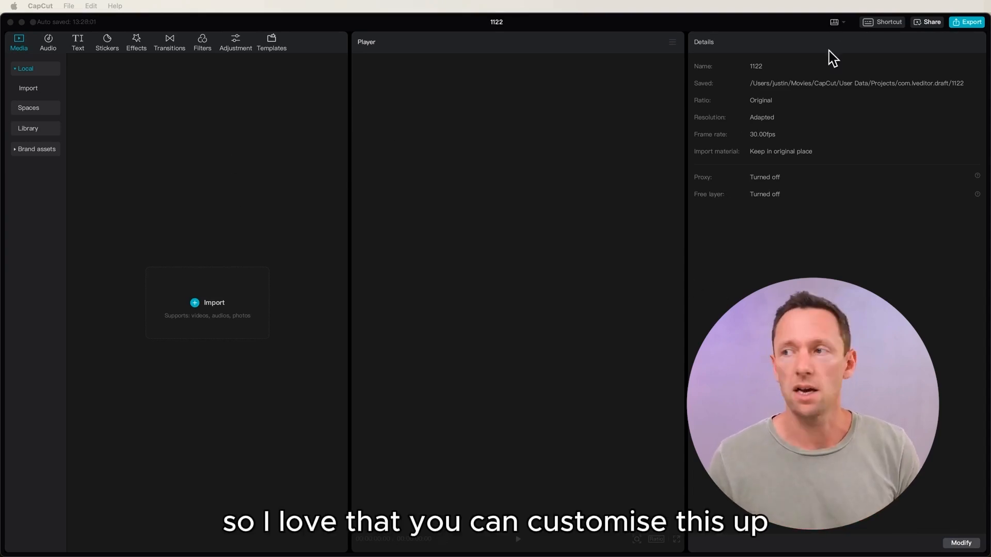
Step: Switch the workspace back to the single-window layout with the timeline and show the audio library
click(838, 23)
click(851, 46)
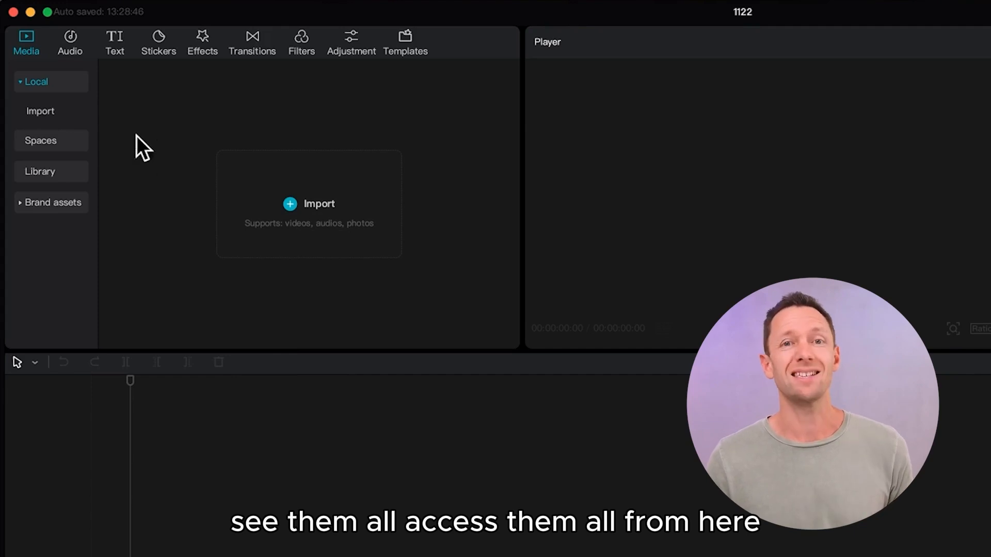
click(66, 36)
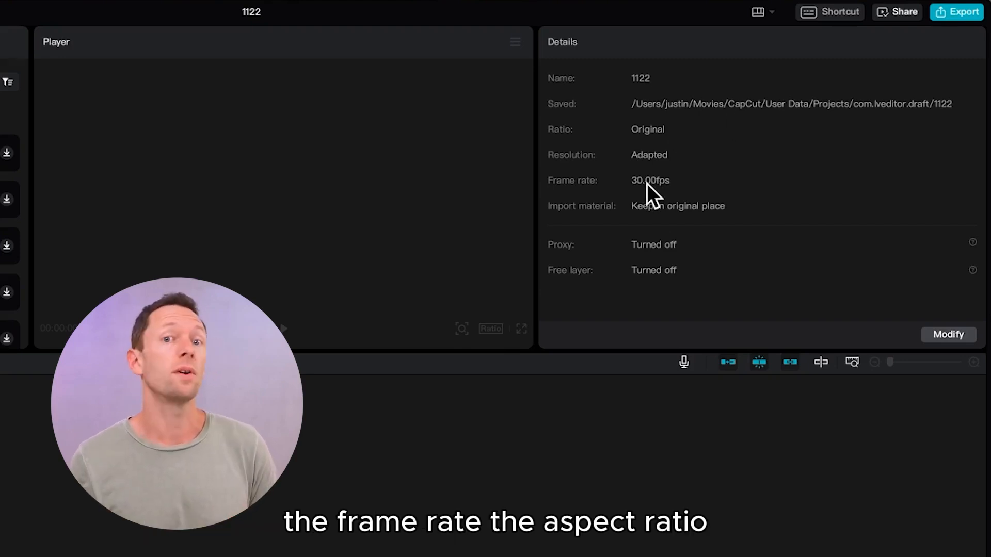
Step: View the current project's name, ratio, resolution and frame rate settings, and close them without saving
click(936, 332)
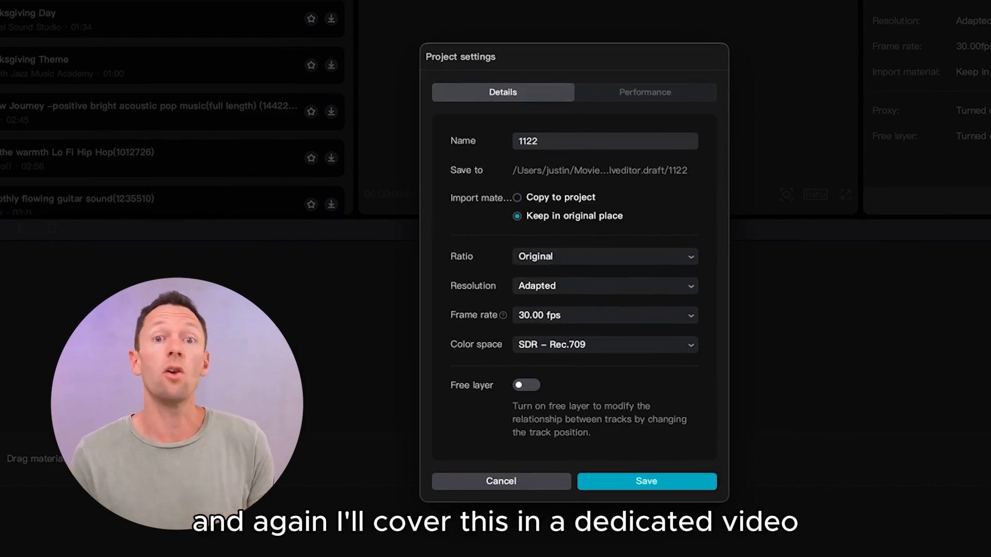
click(540, 489)
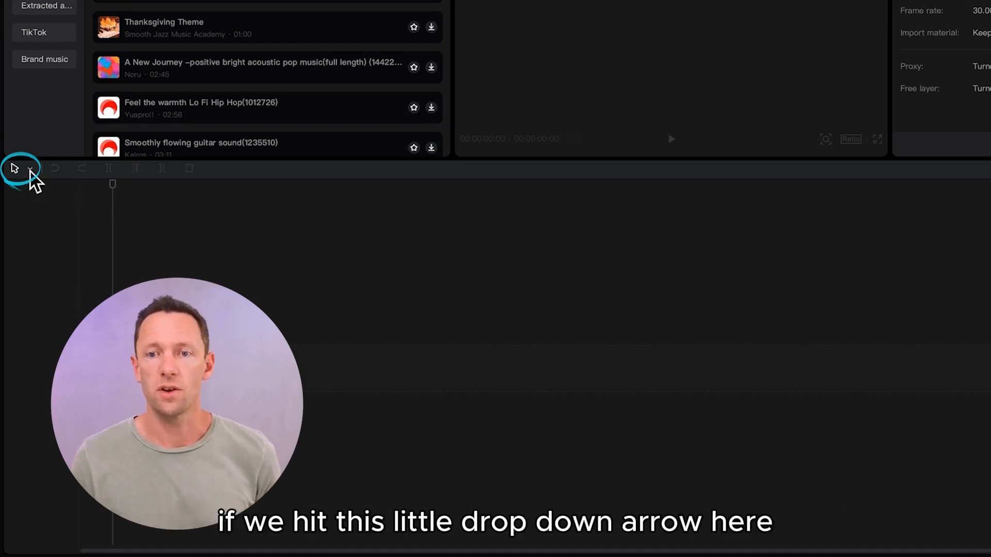
Step: View the timeline's cursor tool choices and the list of timeline keyboard shortcuts
click(30, 169)
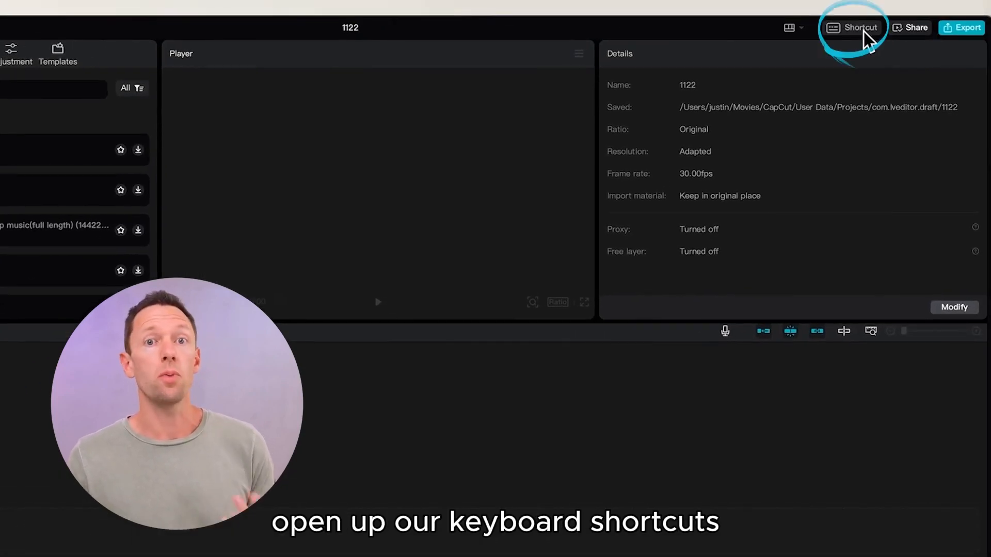
click(862, 30)
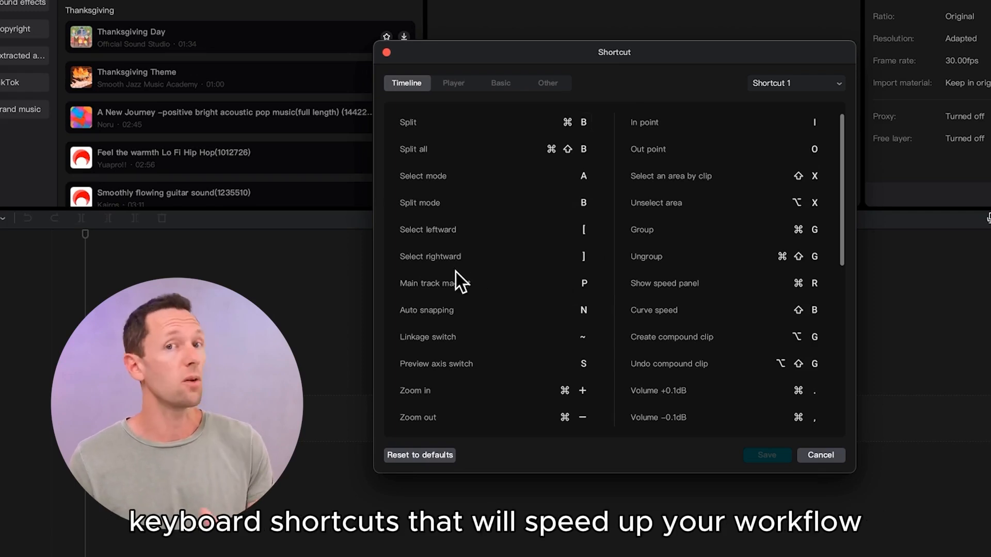
click(811, 148)
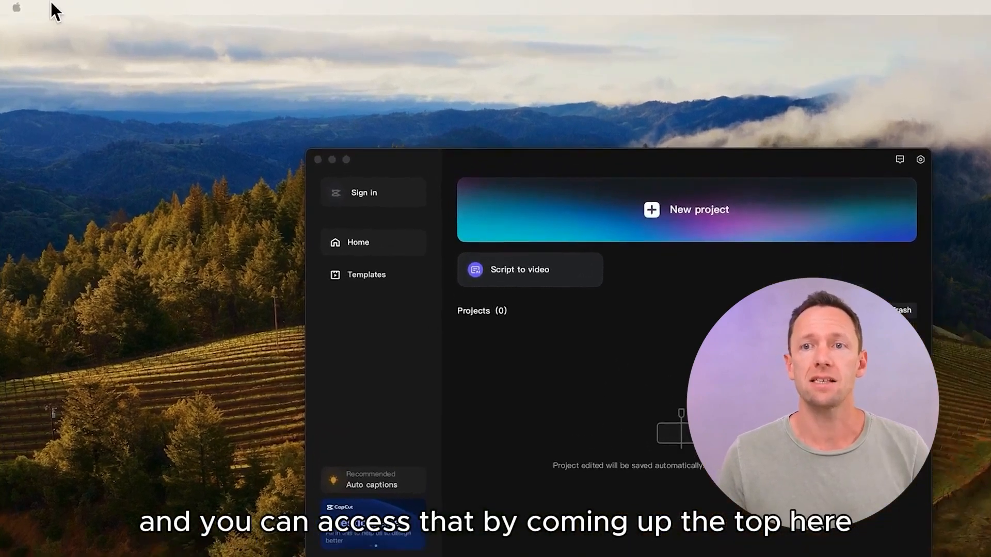
Step: Open the application settings from the home screen and view the folder choice for saving projects without changing it
click(53, 6)
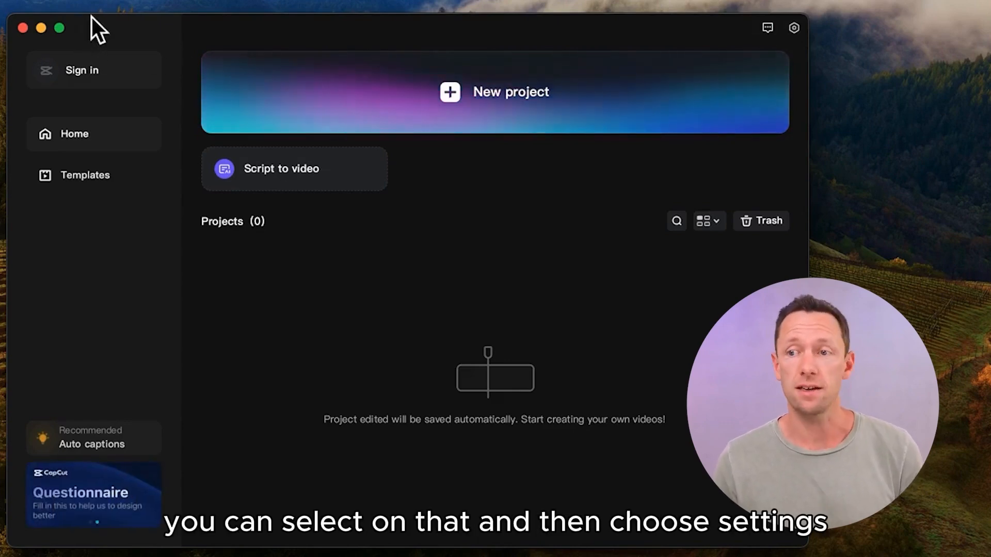
click(794, 28)
click(749, 63)
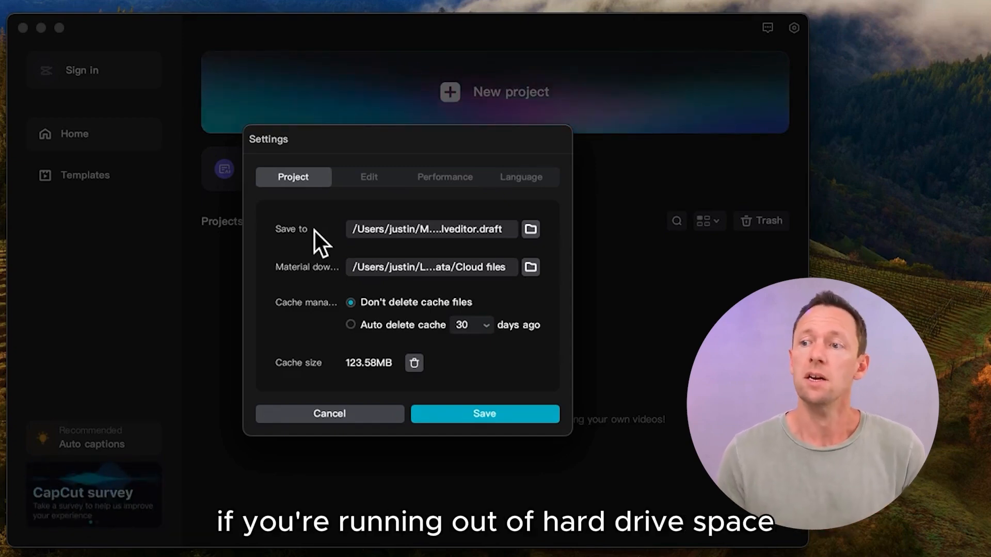
click(531, 229)
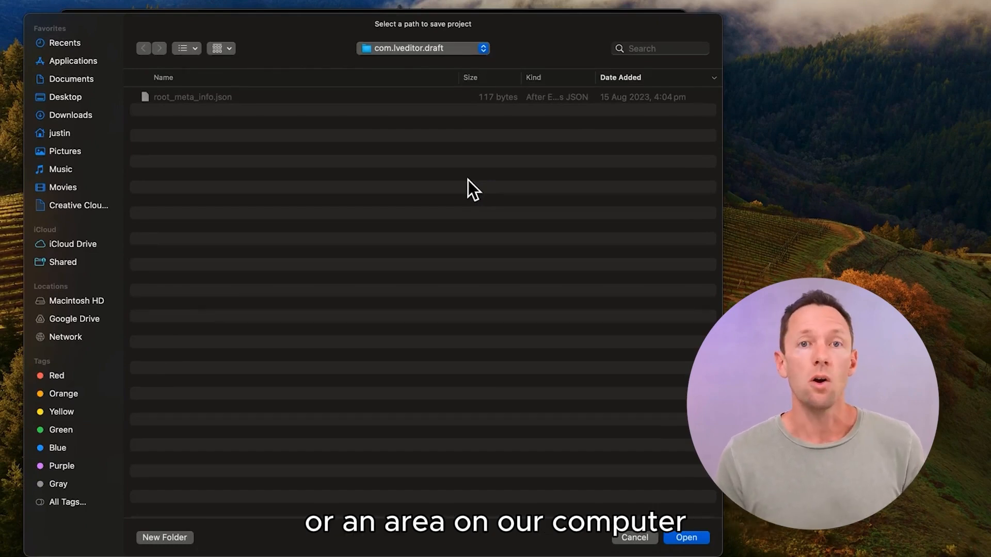
click(635, 538)
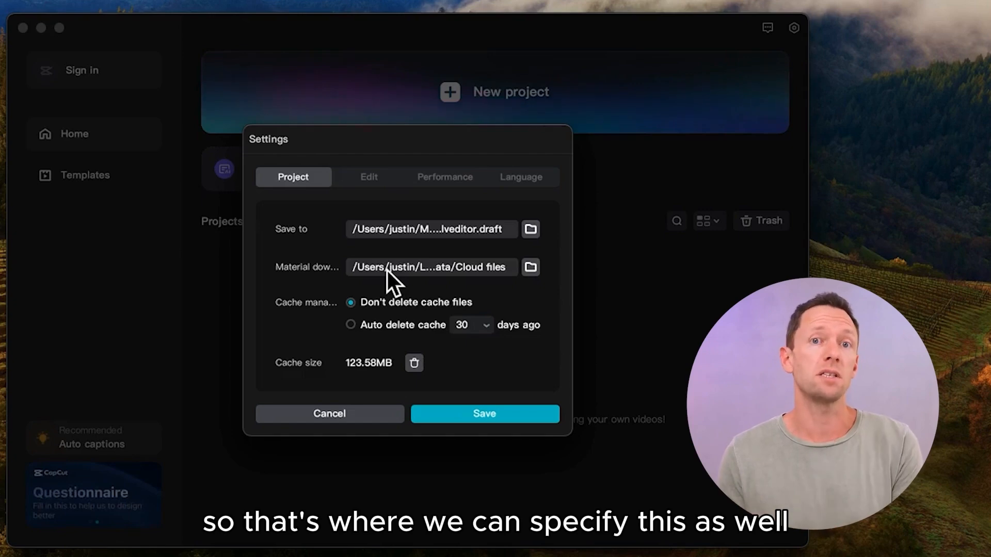
Step: View the folder choice for downloaded material and the day intervals for automatic cache deletion, leaving both as they are
click(531, 268)
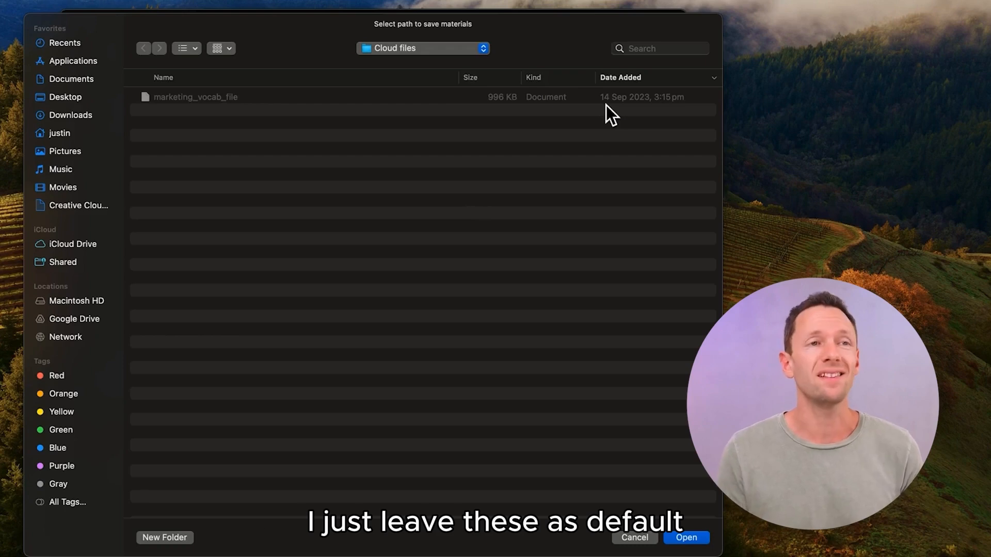
click(635, 537)
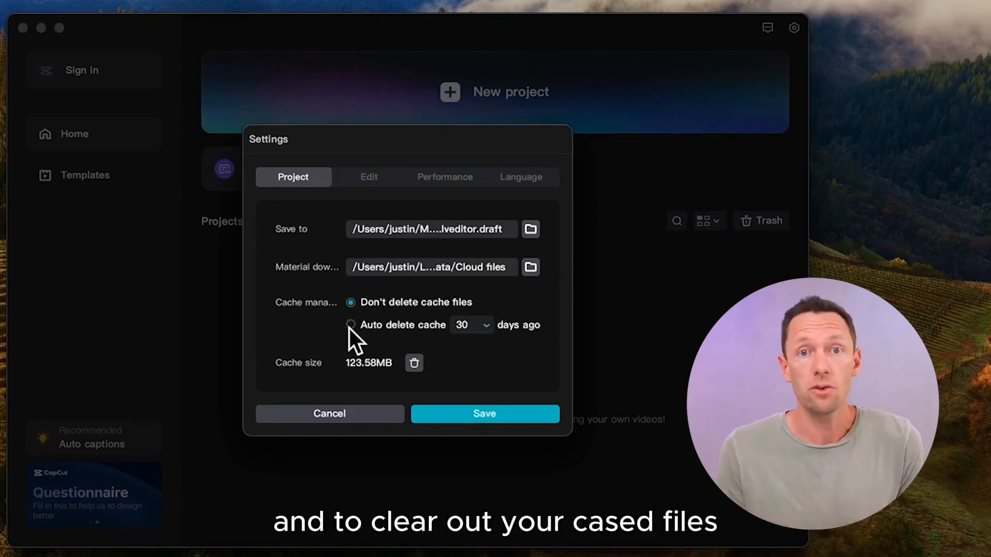
click(483, 324)
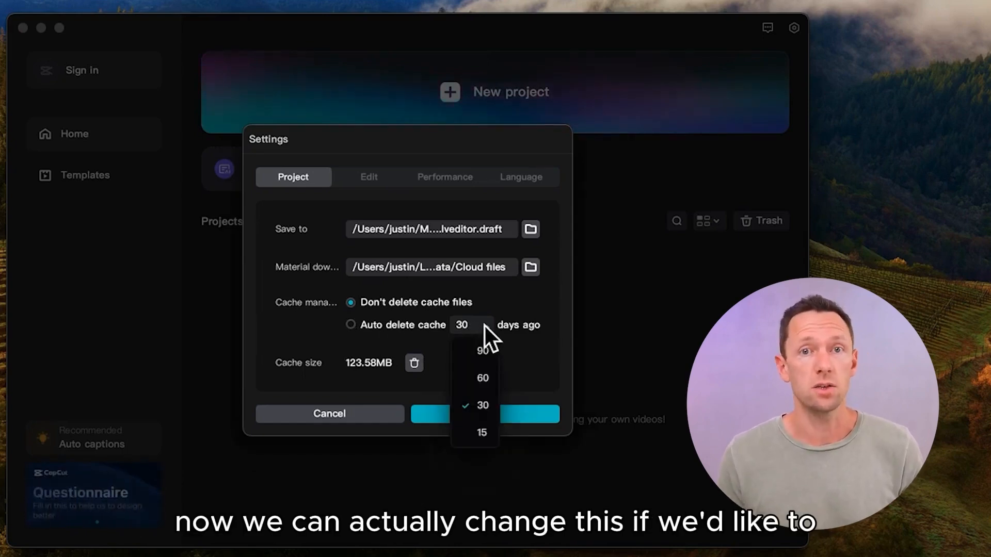
click(509, 292)
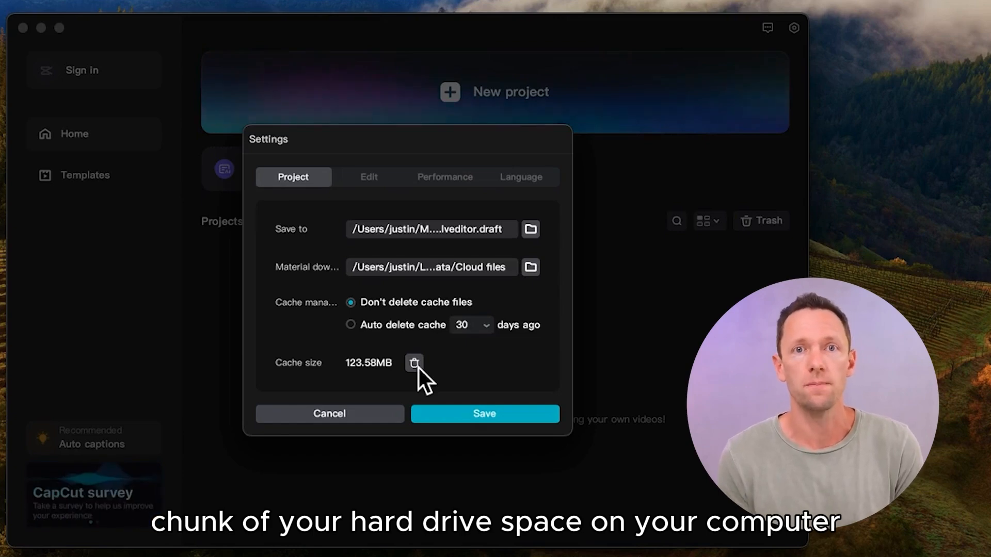
Step: Set the default image duration to 3.0 seconds in the application's editing settings
click(376, 181)
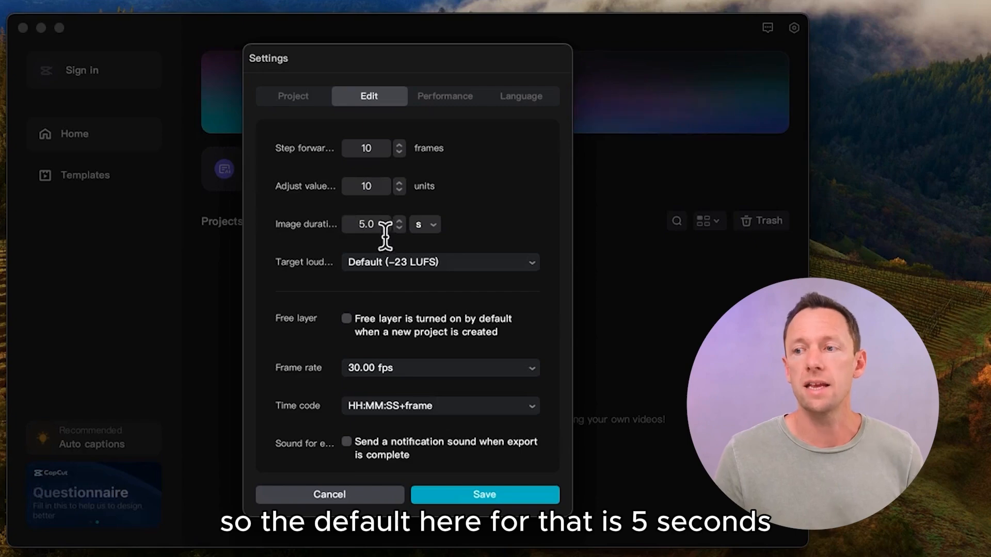
click(399, 228)
click(399, 228)
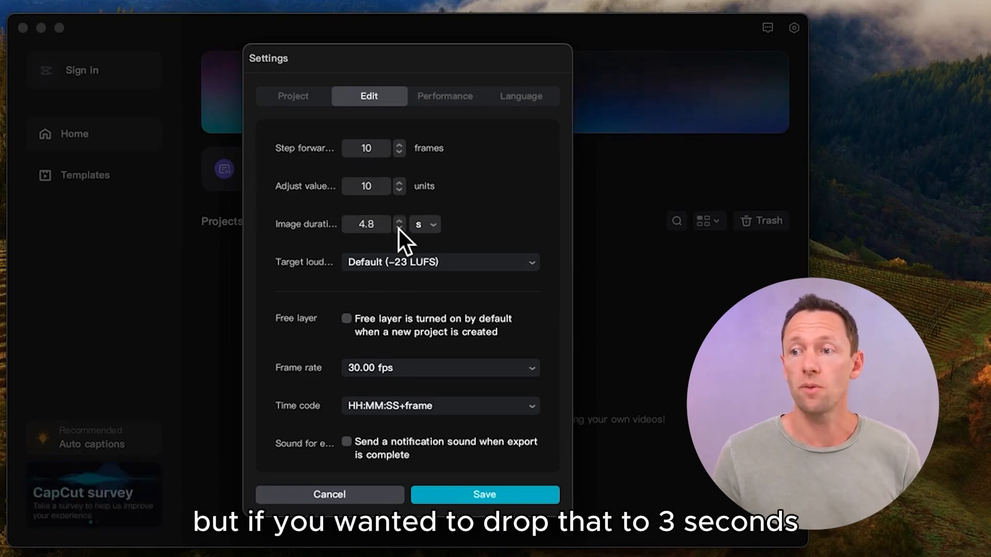
click(398, 228)
click(399, 228)
click(399, 228)
click(399, 228)
click(399, 228)
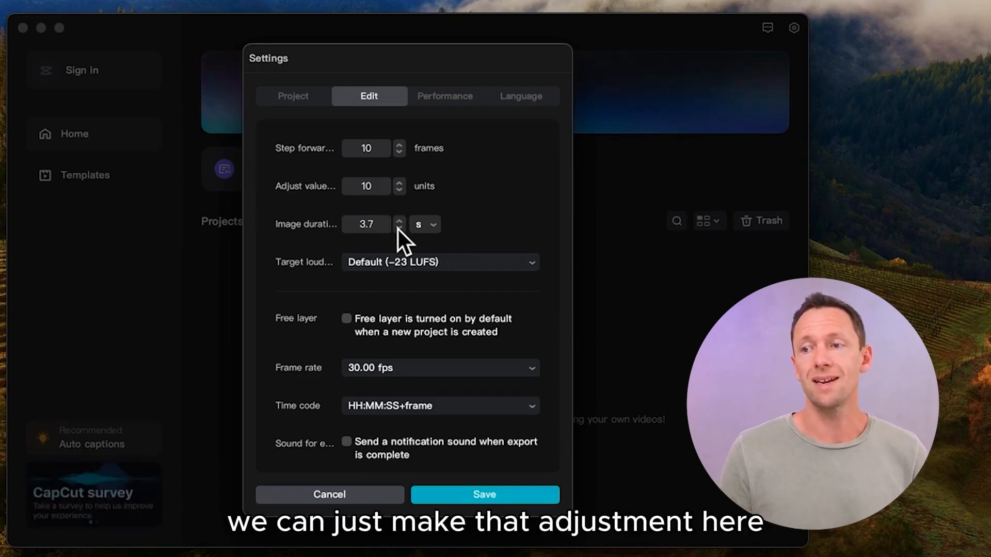
click(399, 228)
click(399, 228)
click(399, 228)
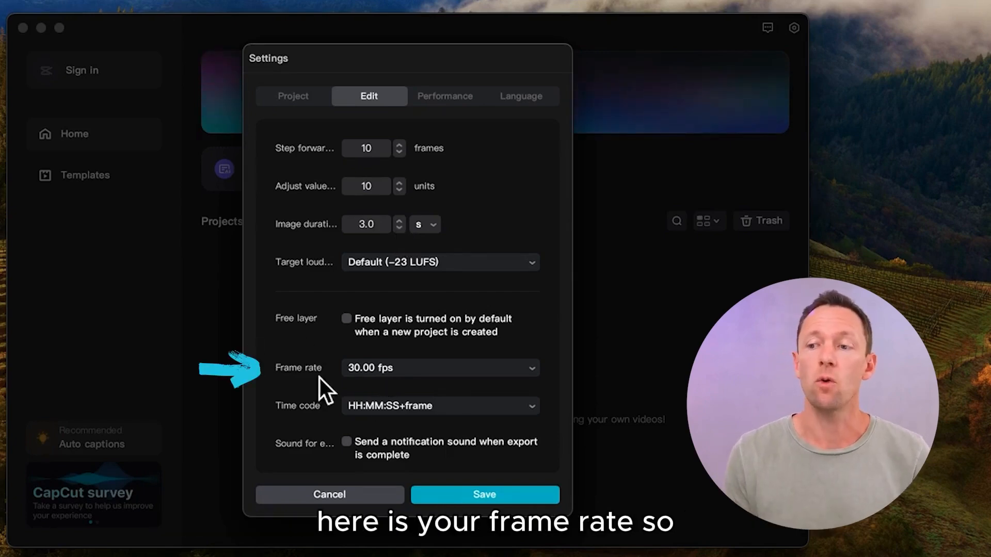
Step: Review the default frame rate, hardware encoding and decoding, and language options, and save the application settings
click(385, 366)
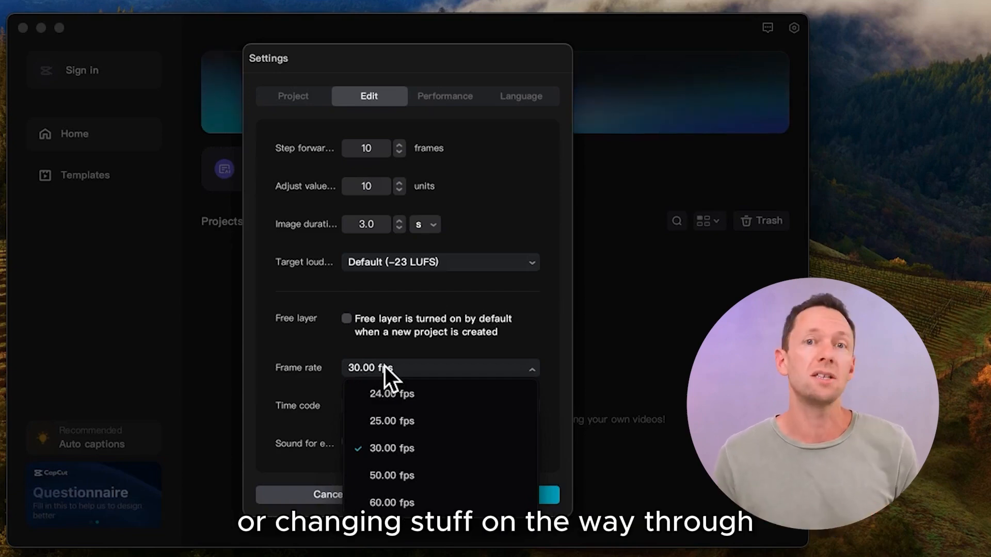
click(385, 366)
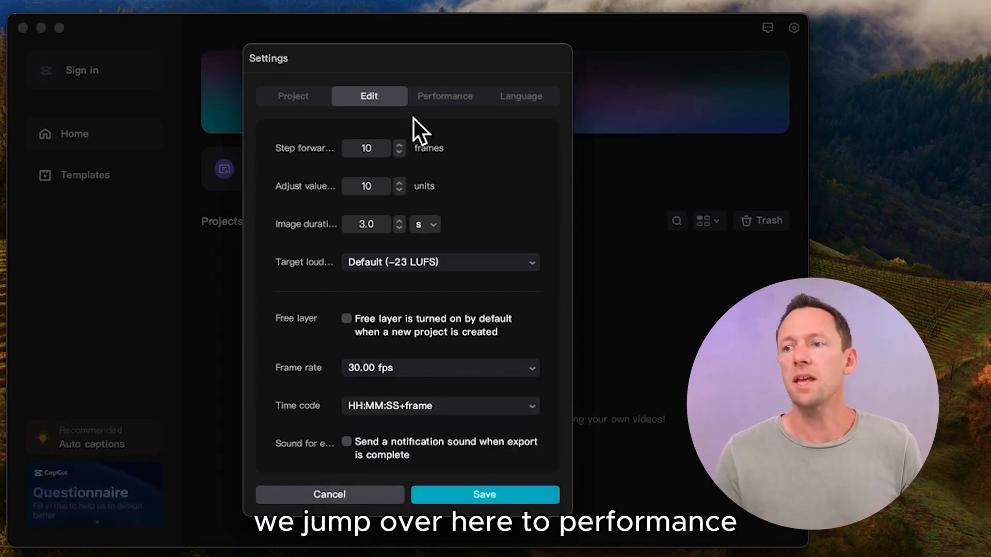
click(442, 95)
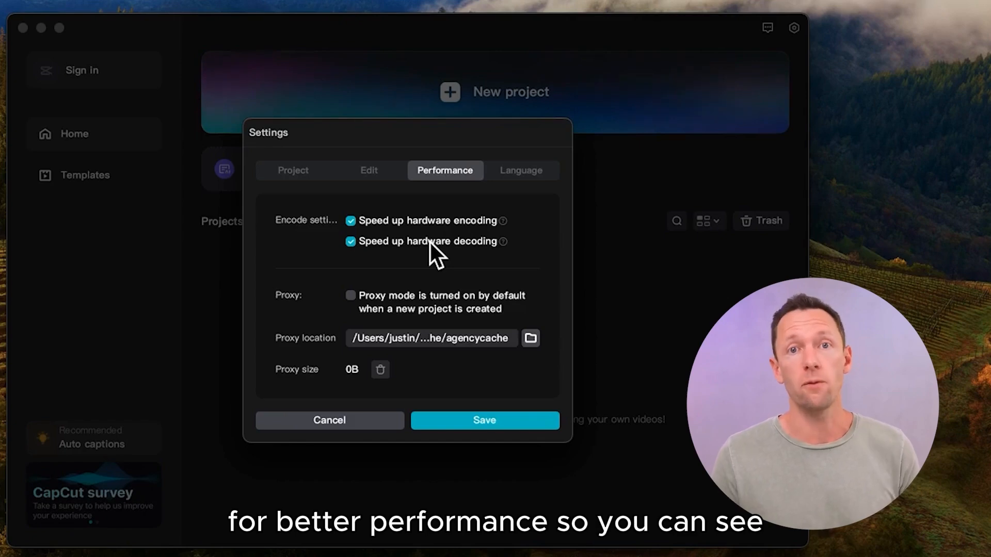
mouse_move(503, 221)
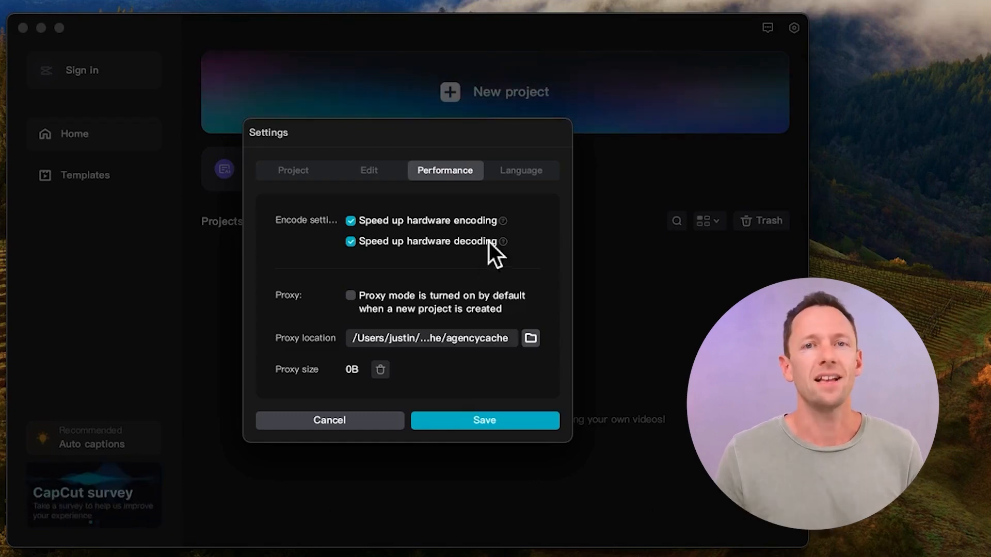
click(519, 172)
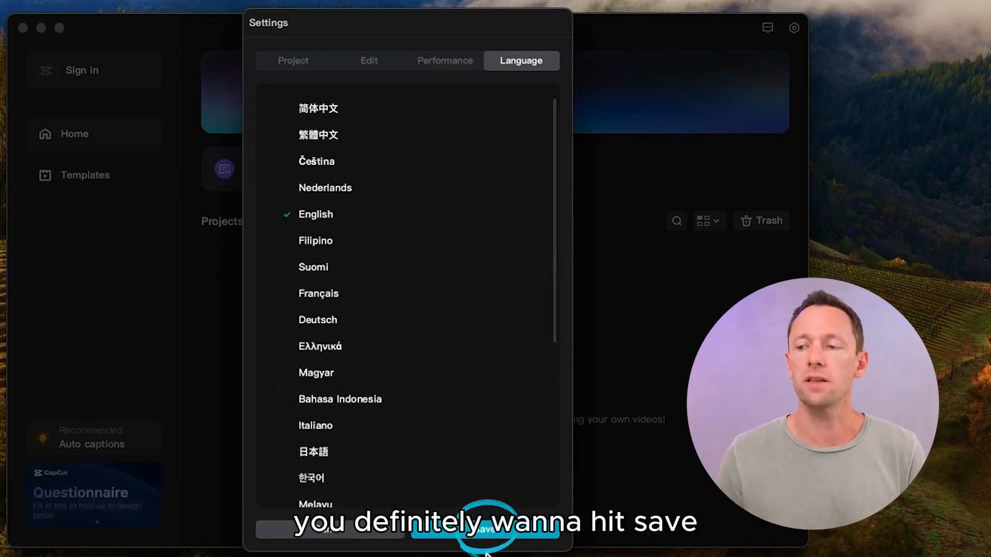
click(490, 529)
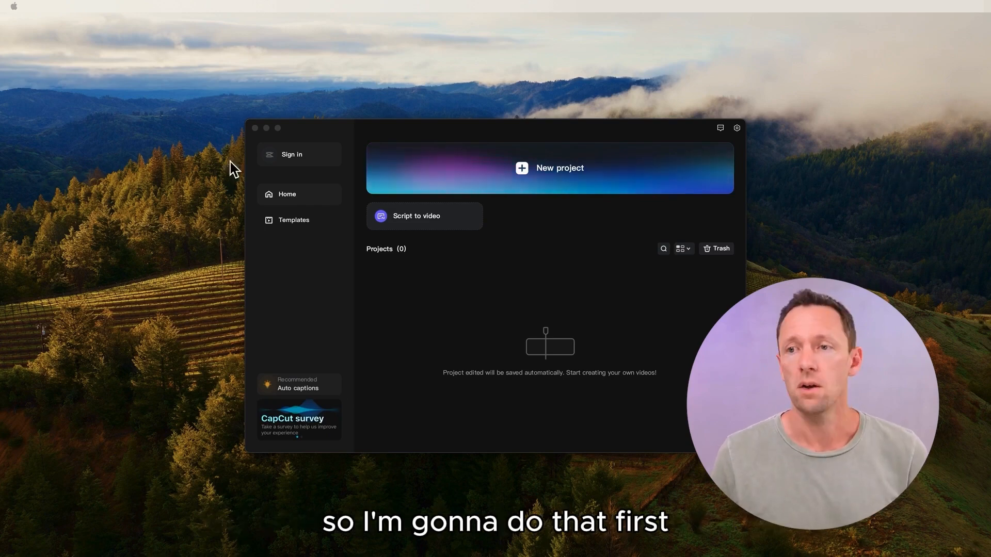
Step: Sign in to CapCut with a Google account and create a new project
click(285, 156)
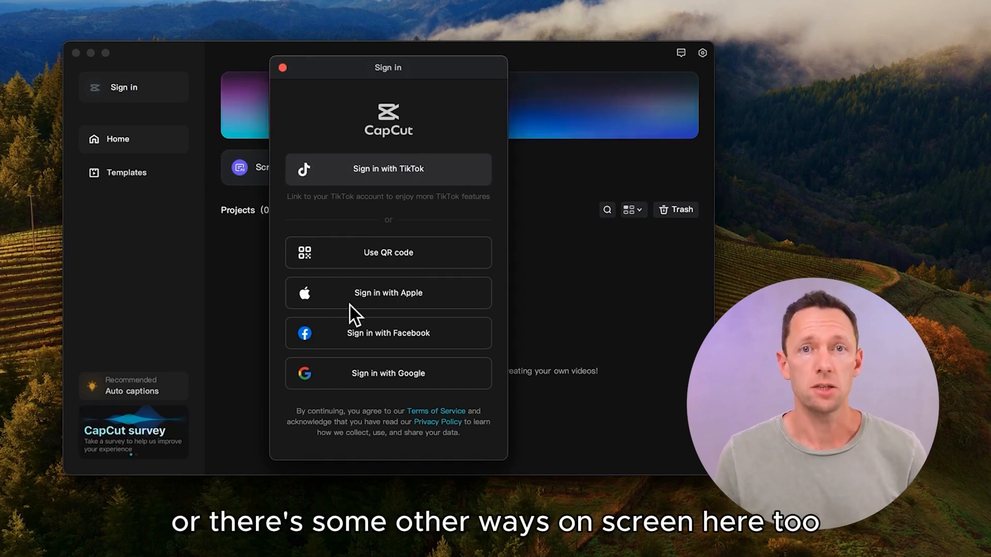
click(395, 376)
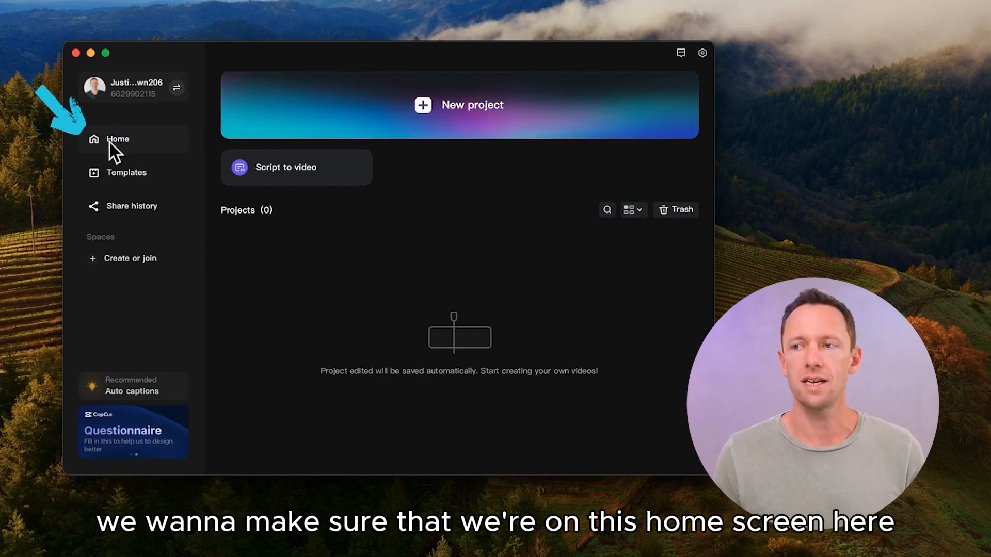
click(473, 104)
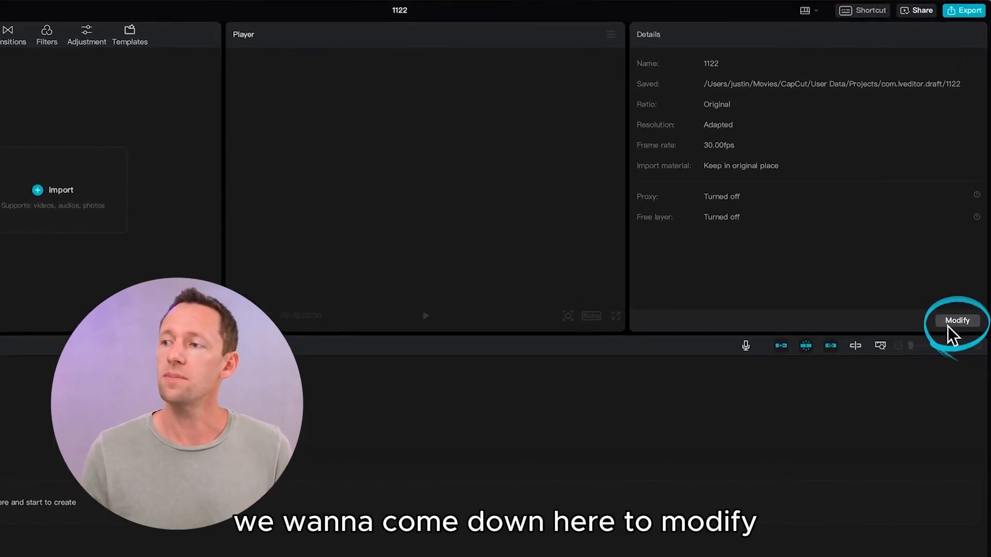
Step: Open the new project's settings and name the project Thumbnail Images
click(956, 320)
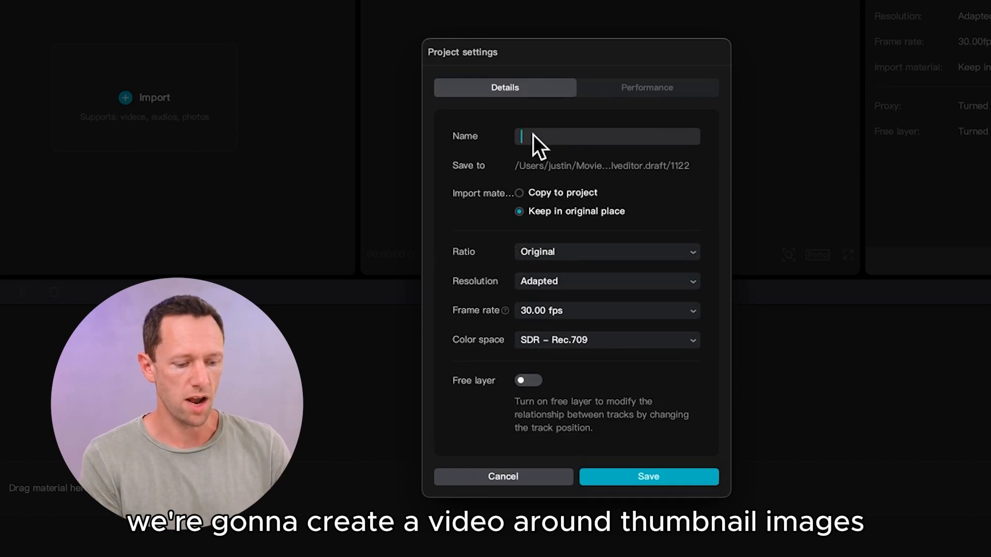
text(Thumbnail I)
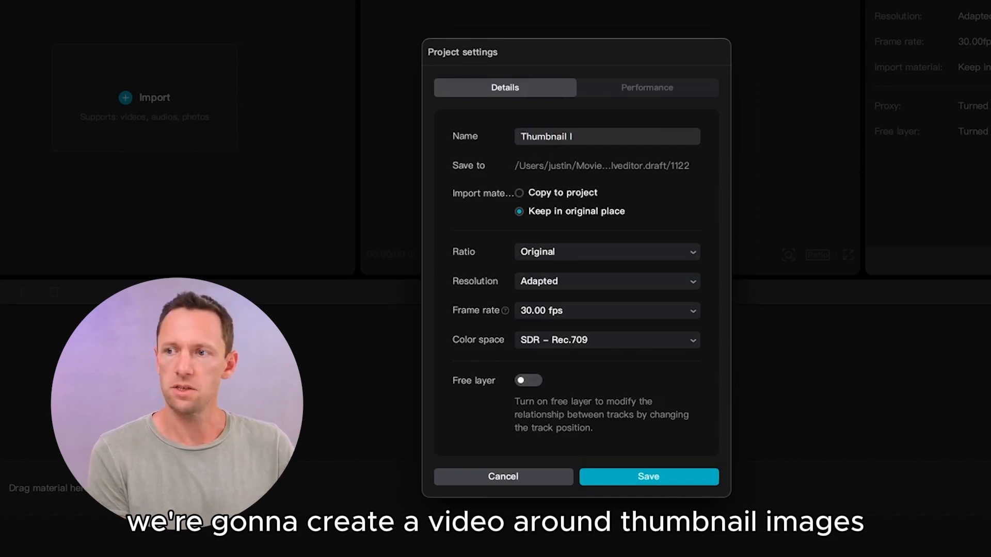
text(mages)
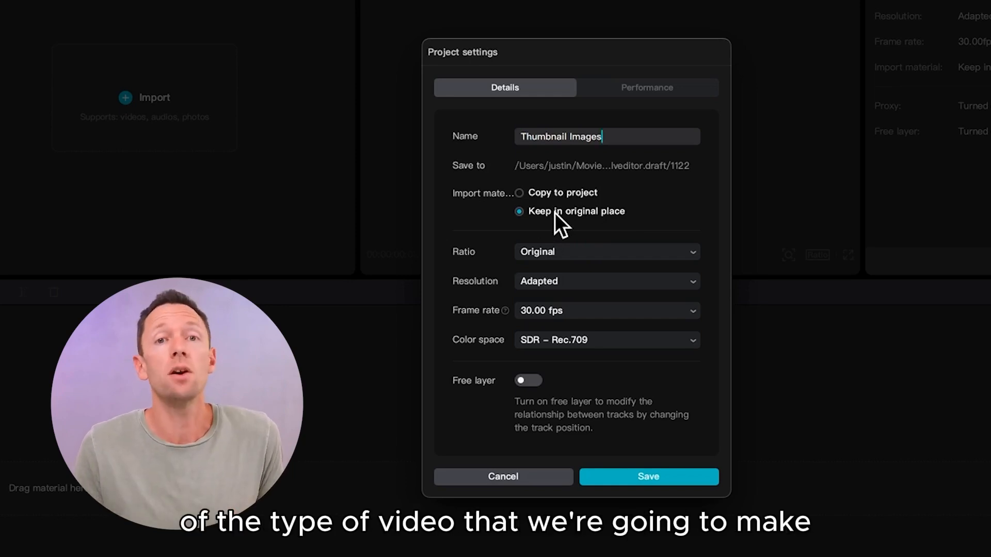
Step: Choose the 16:9 ratio for the project and a Customized resolution of 1920 x 1080
click(558, 251)
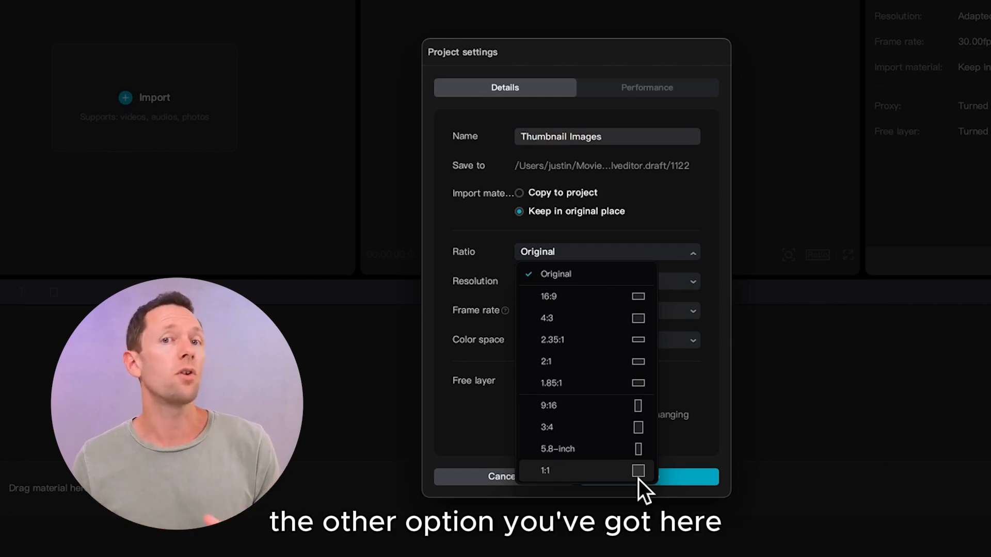
click(577, 297)
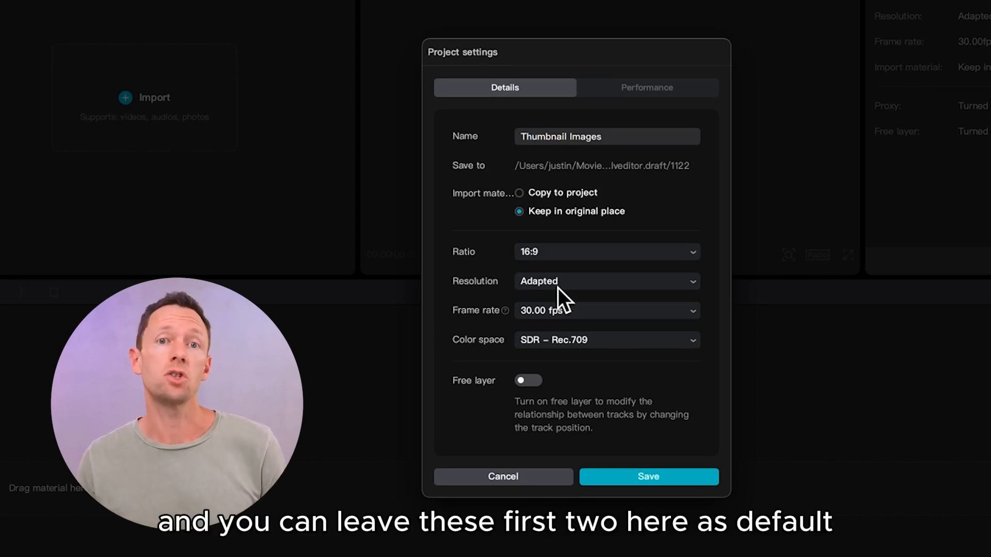
click(574, 282)
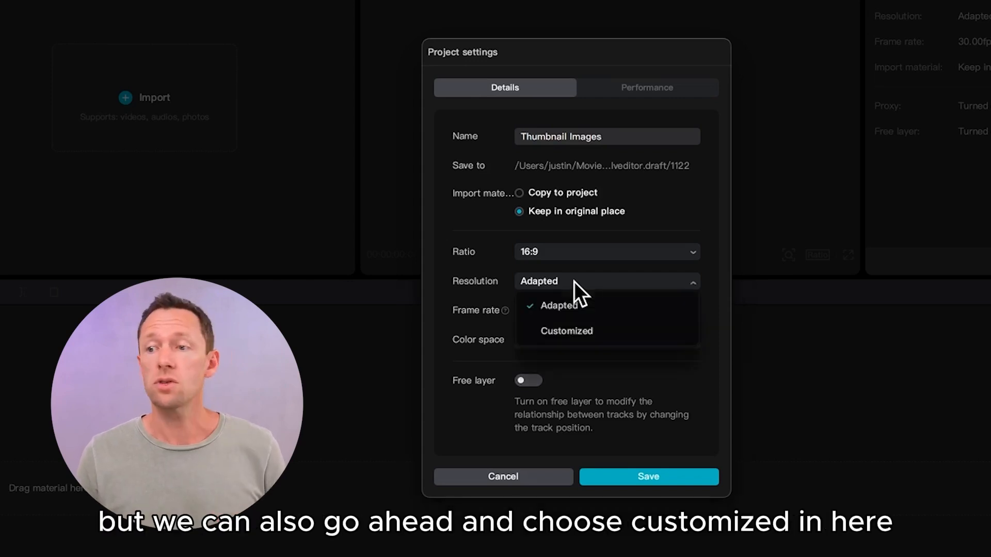
click(572, 331)
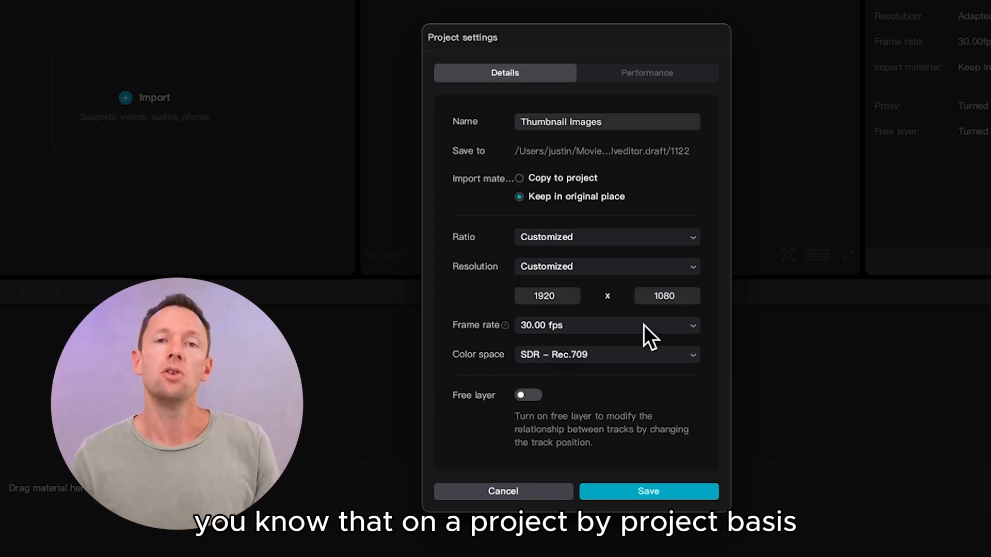
Step: Keep the project's frame rate at 30.00 fps and color space at SDR - Rec.709, and save the project settings
click(665, 325)
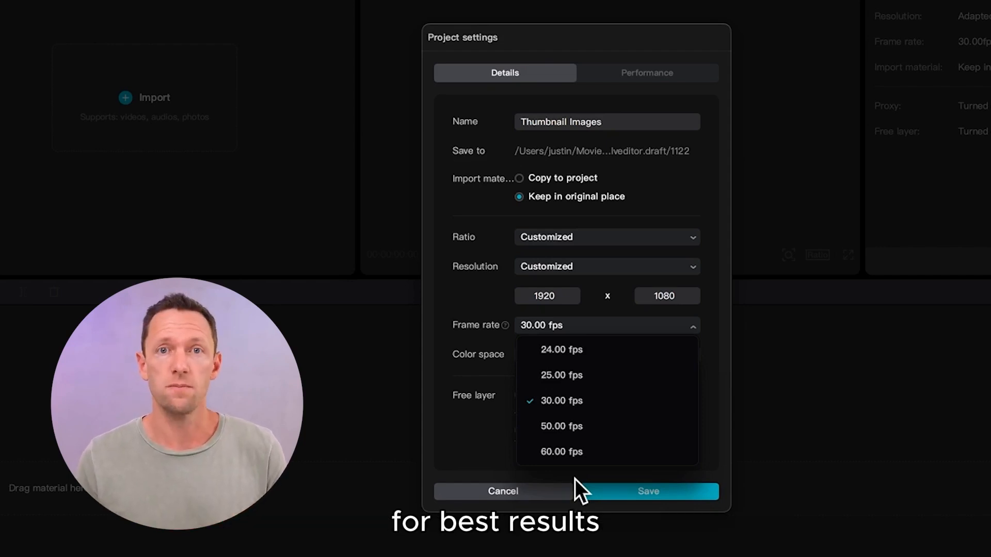
click(578, 398)
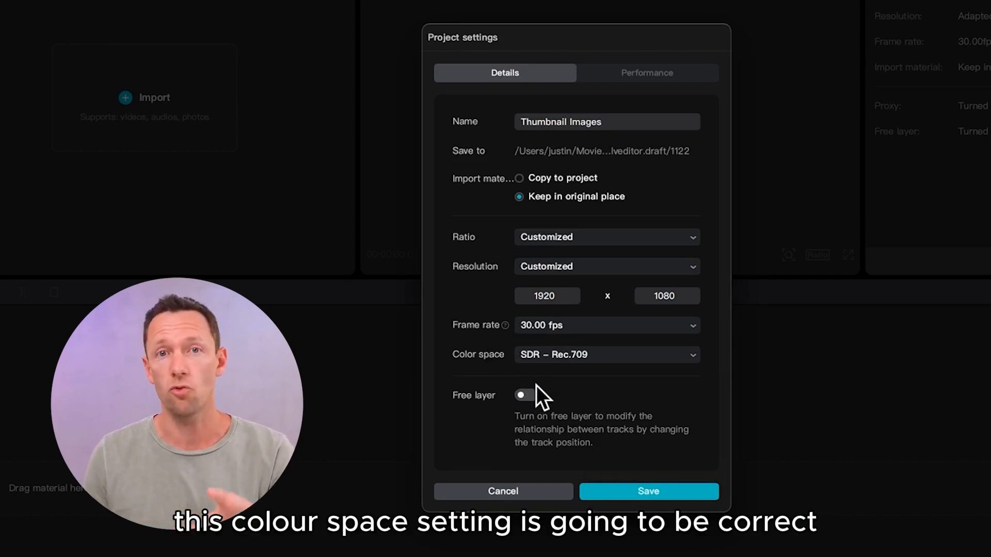
click(567, 356)
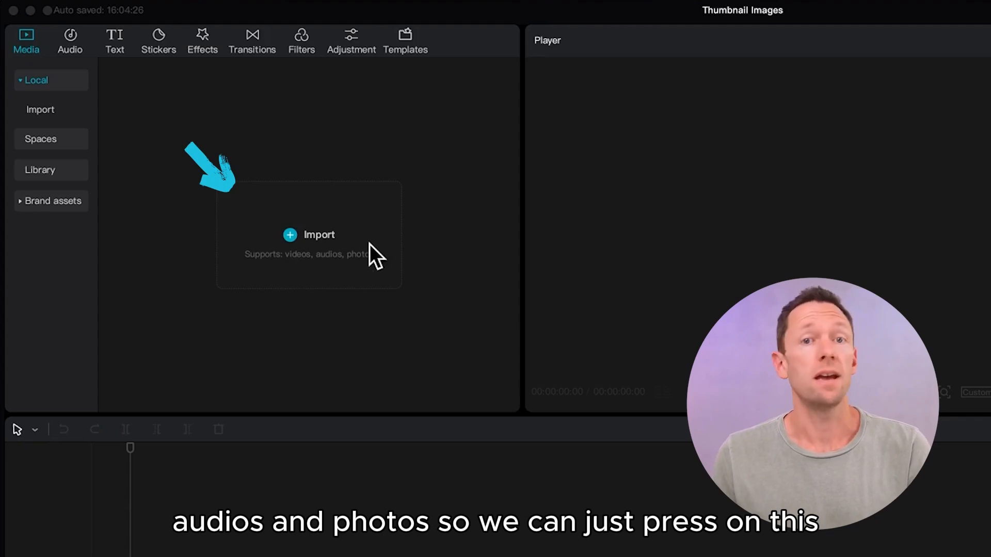
Step: Import Camera-Recording.mp4 and Screen-Recording.mp4 from the CapCut Training folder on the Desktop into the project's media
click(255, 233)
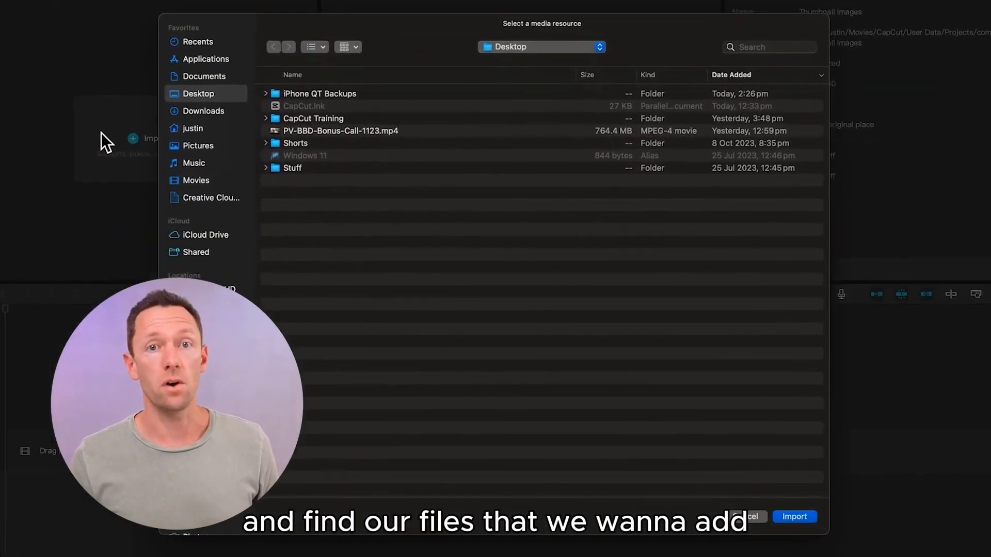
click(197, 92)
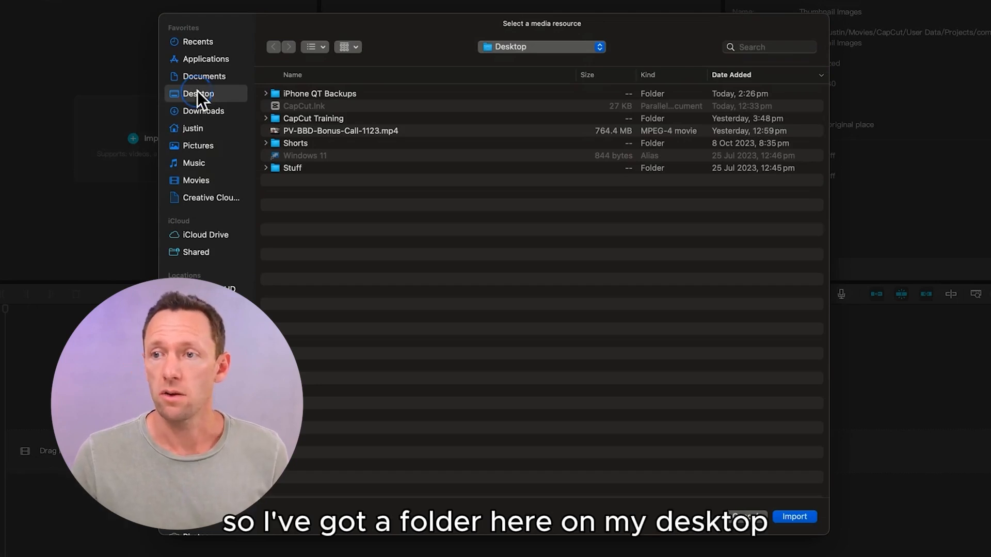
click(313, 119)
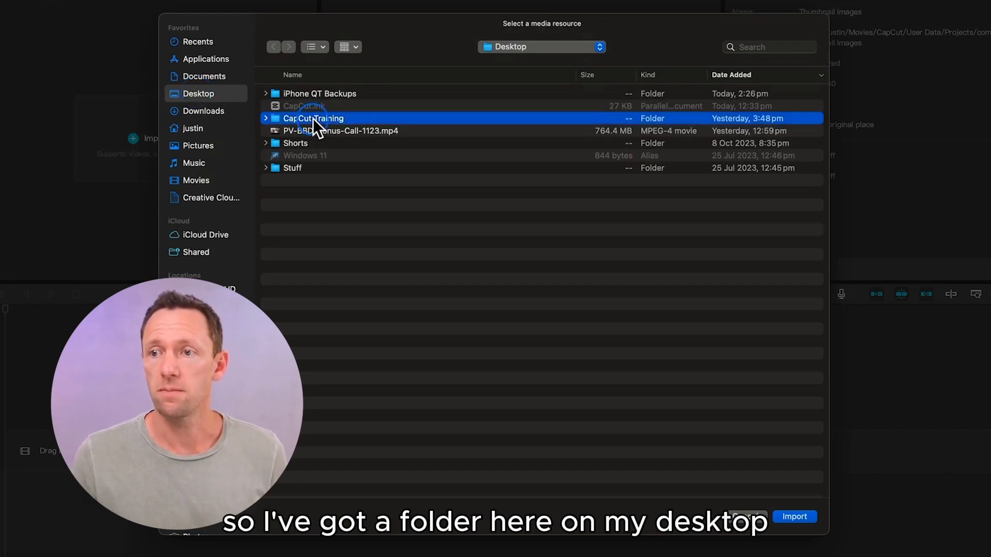
double_click(313, 119)
click(320, 105)
shift+click(310, 91)
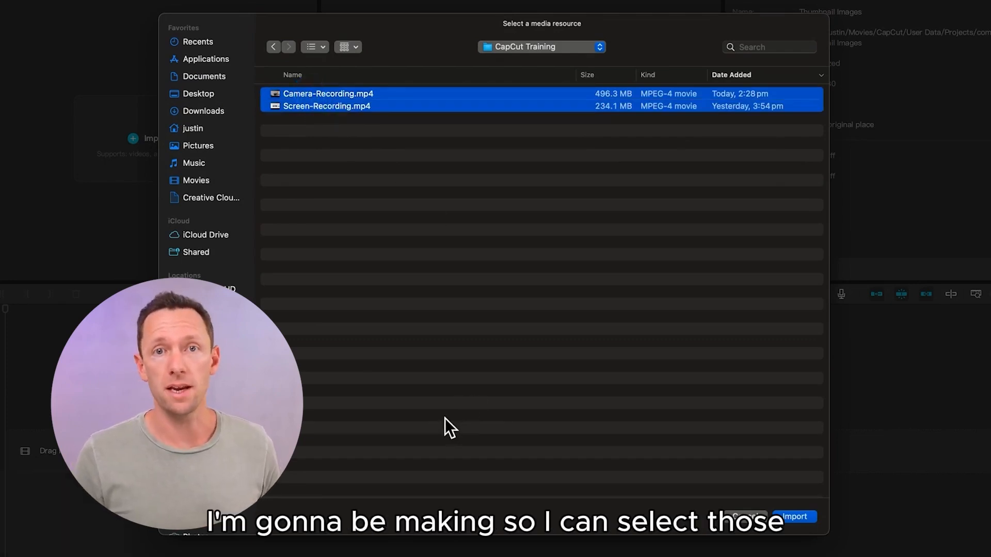
click(779, 518)
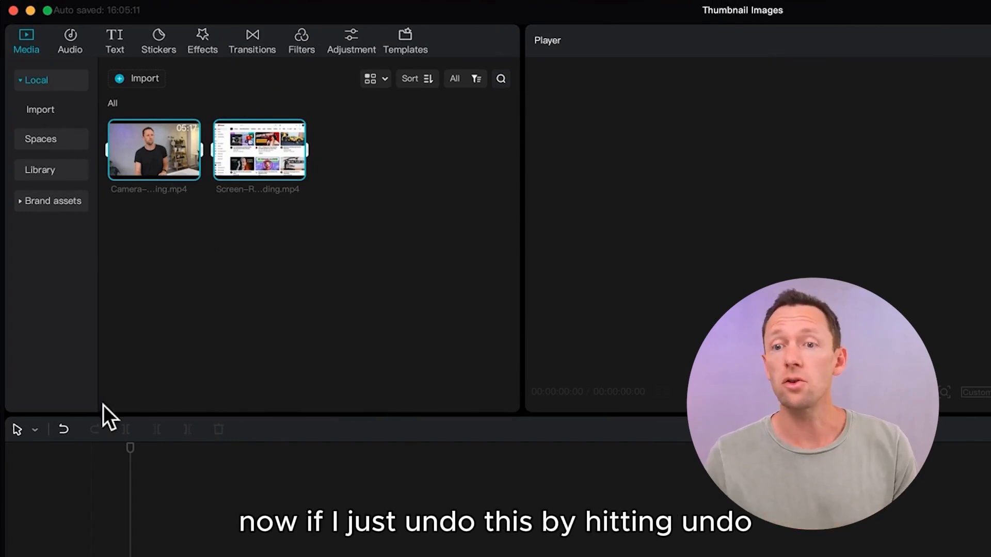
Step: Undo and redo the media import, and delete both imported clips from the project
click(64, 429)
click(96, 429)
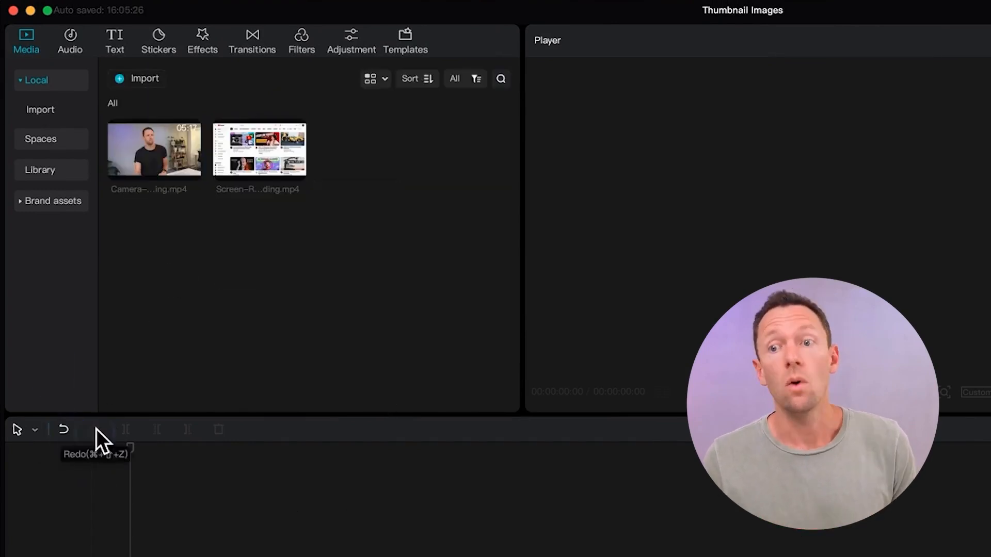
drag(394, 277, 156, 150)
right_click(156, 151)
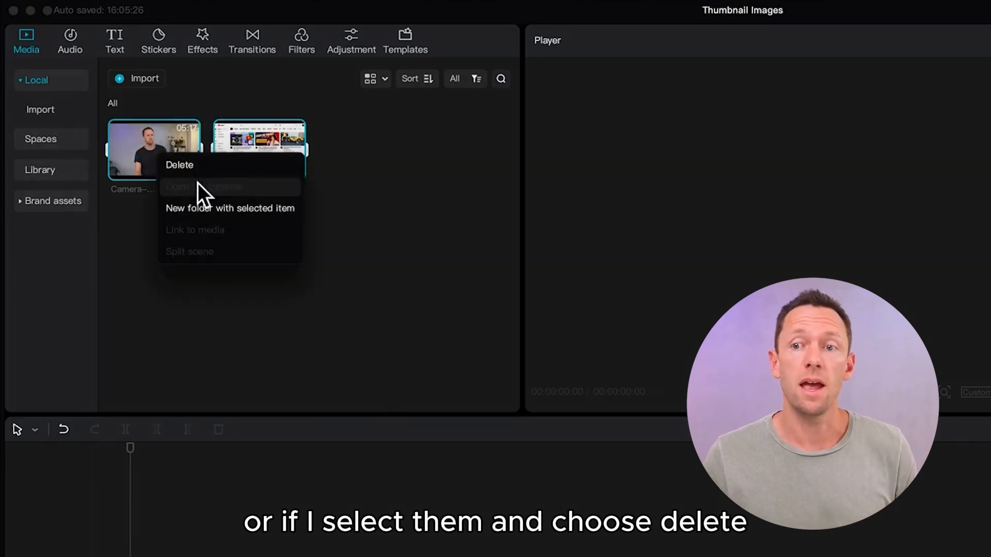
click(214, 163)
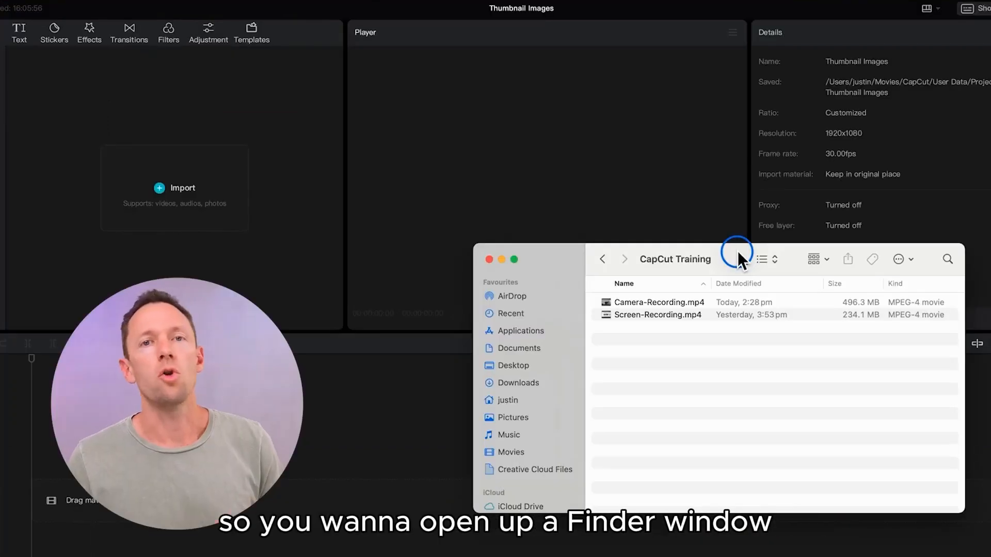
Step: Import Camera-Recording.mp4 and Screen-Recording.mp4 into the project's media directly from the CapCut Training folder's Finder window
drag(738, 251, 733, 260)
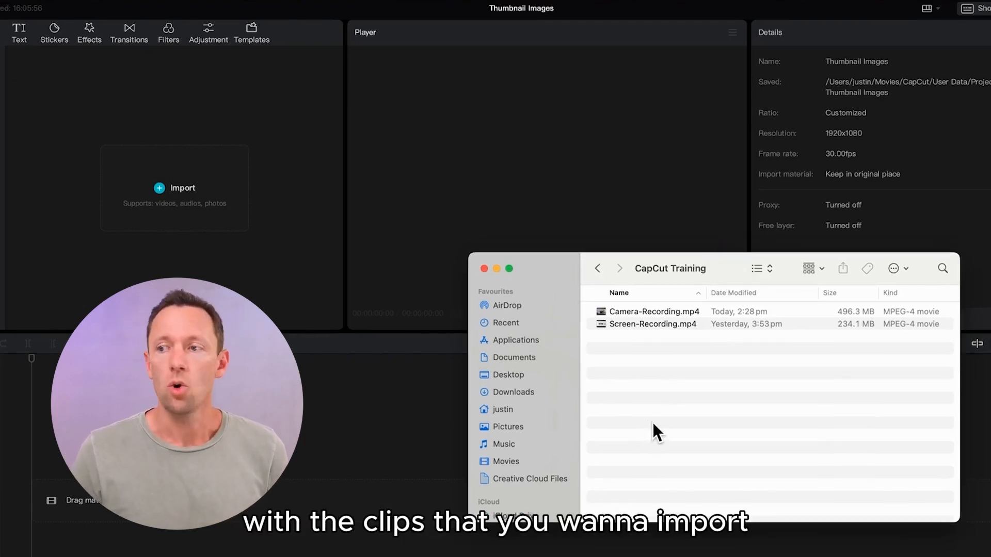
drag(653, 422, 168, 162)
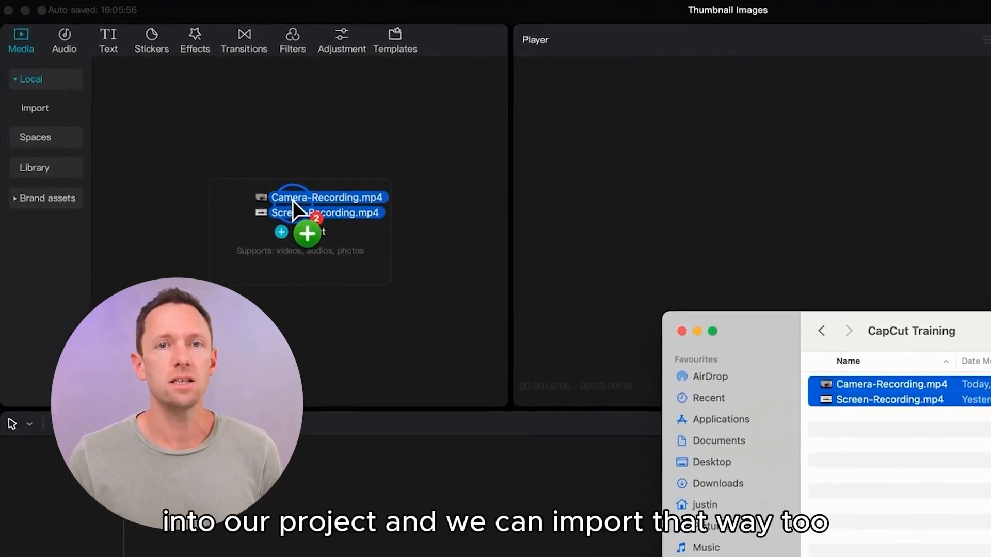
drag(292, 200, 293, 203)
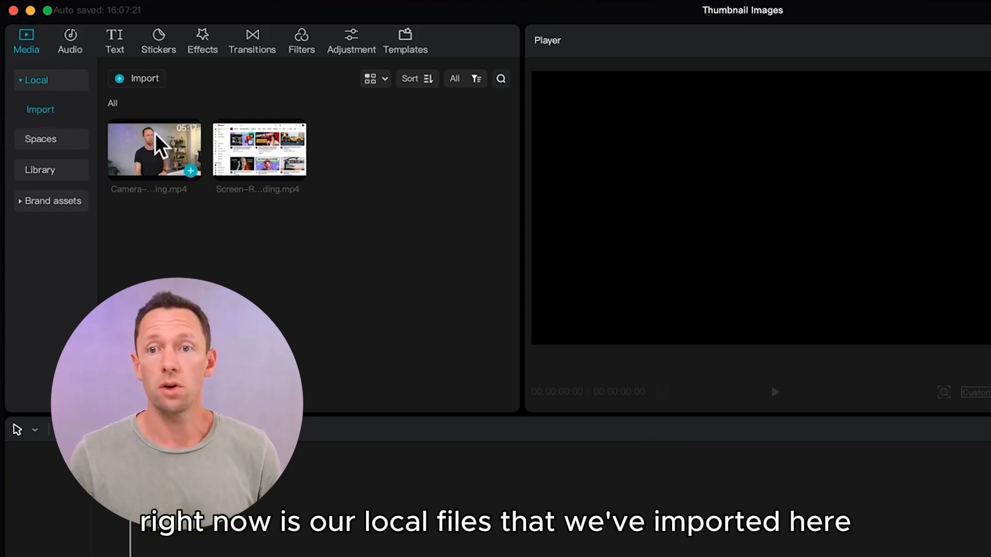
Step: Collapse and expand the Local media category, and view the Spaces category
click(22, 81)
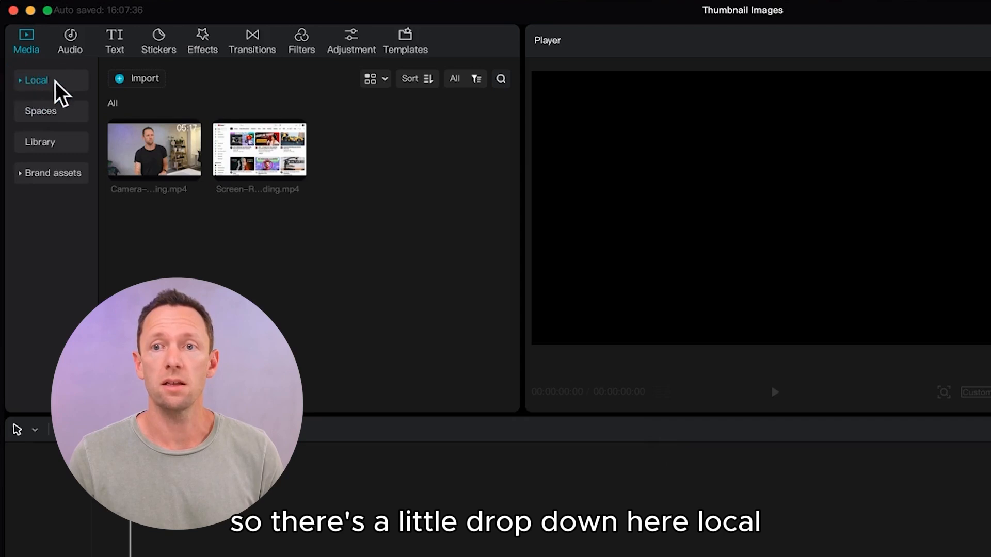
click(22, 81)
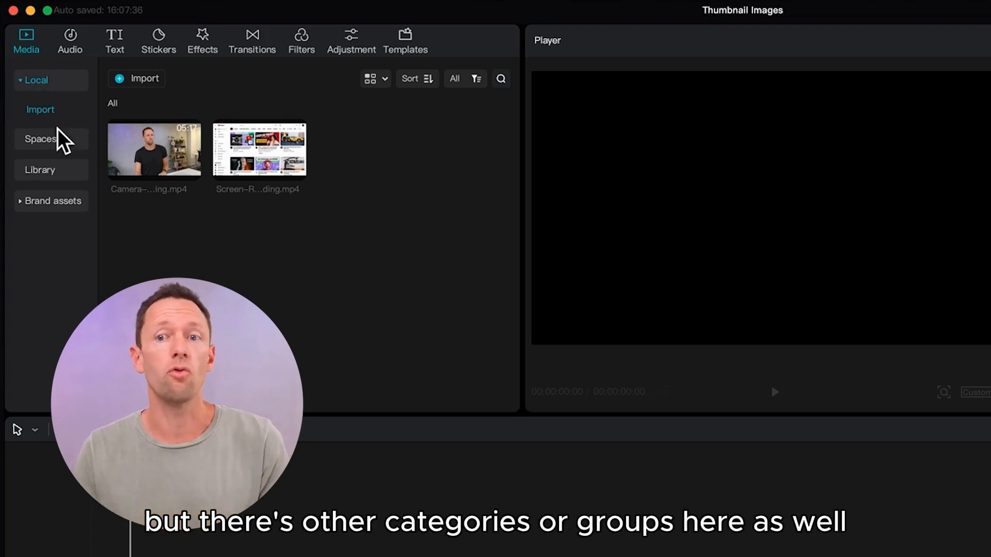
click(48, 140)
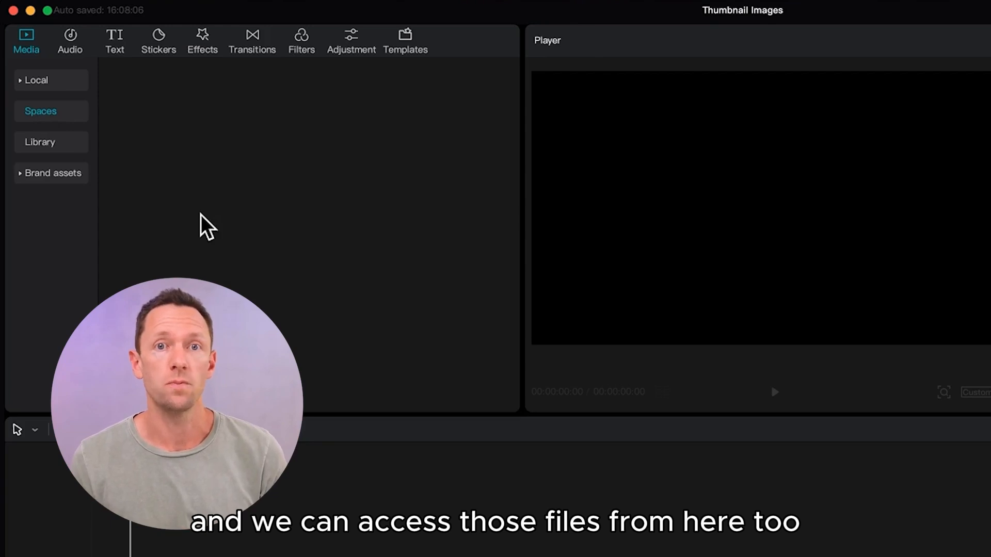
Step: Browse the Library's trending and green screen stock media, and view the Brand assets categories
click(57, 146)
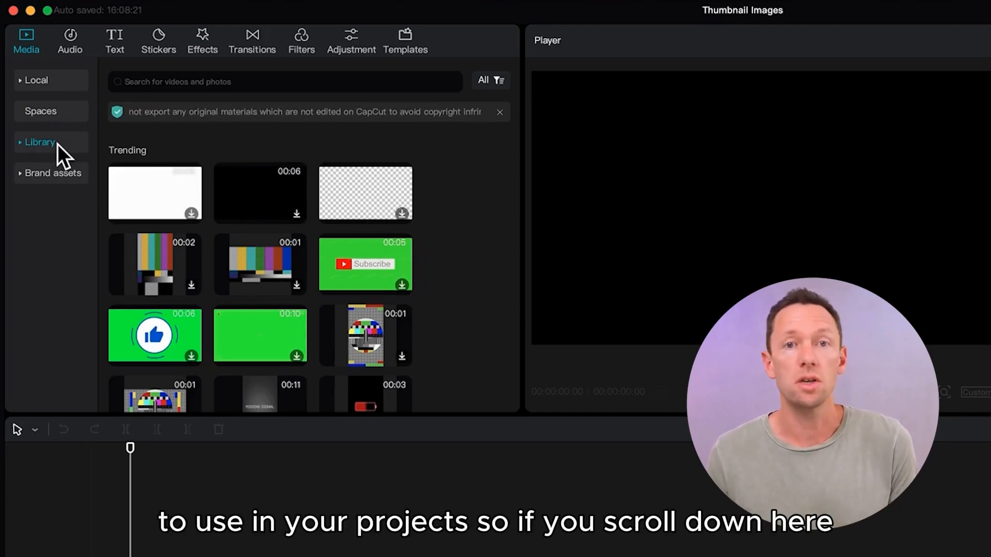
scroll(426, 356, down, 1)
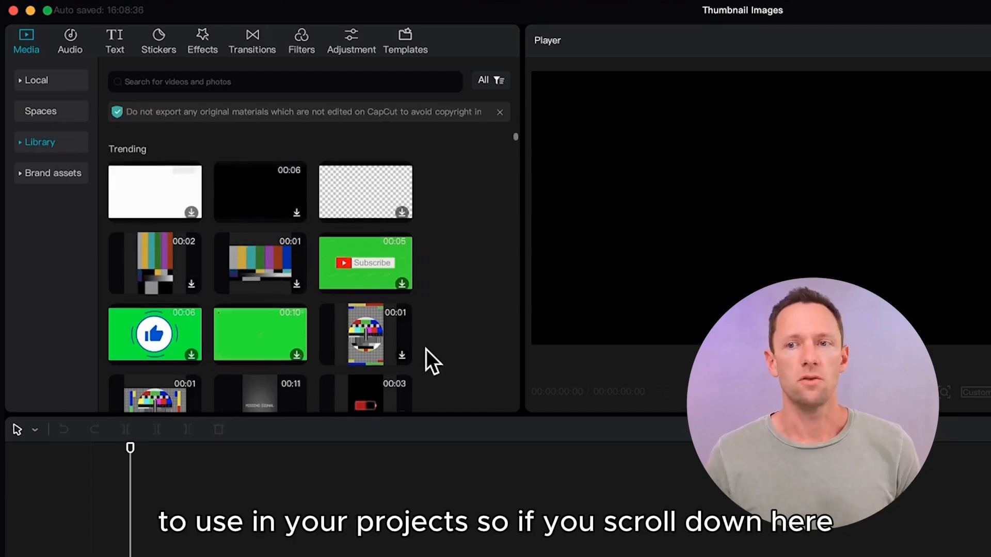
scroll(426, 348, down, 15)
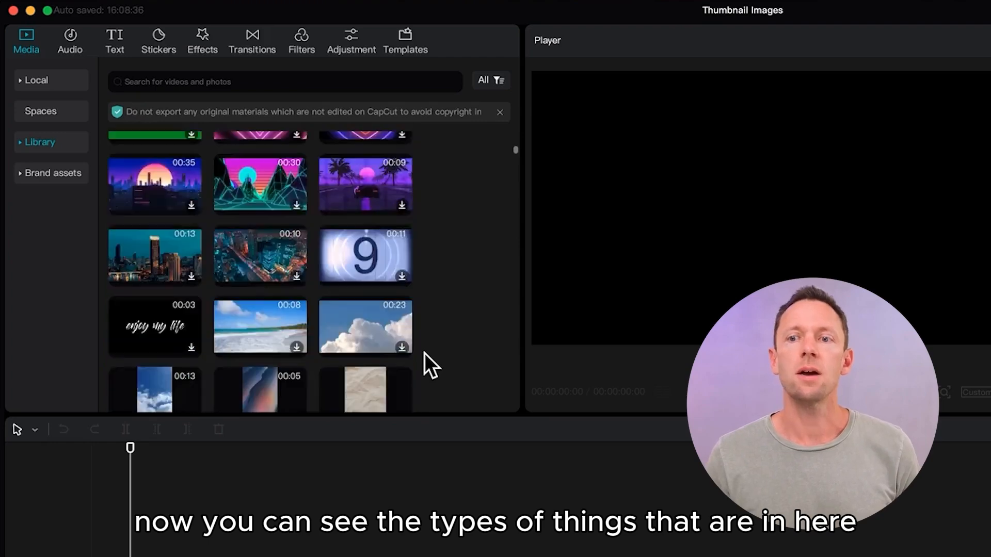
scroll(424, 354, down, 15)
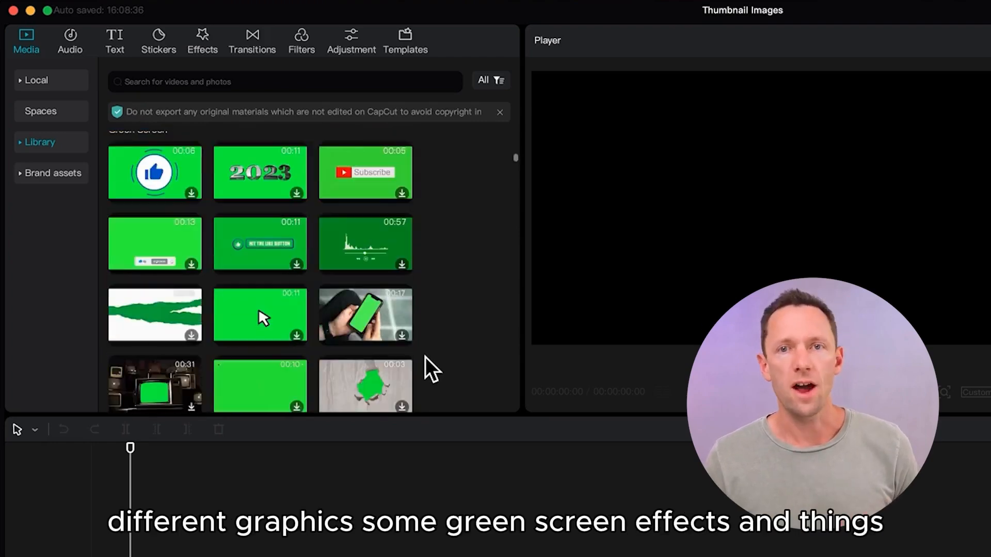
scroll(425, 357, down, 5)
scroll(427, 361, up, 10)
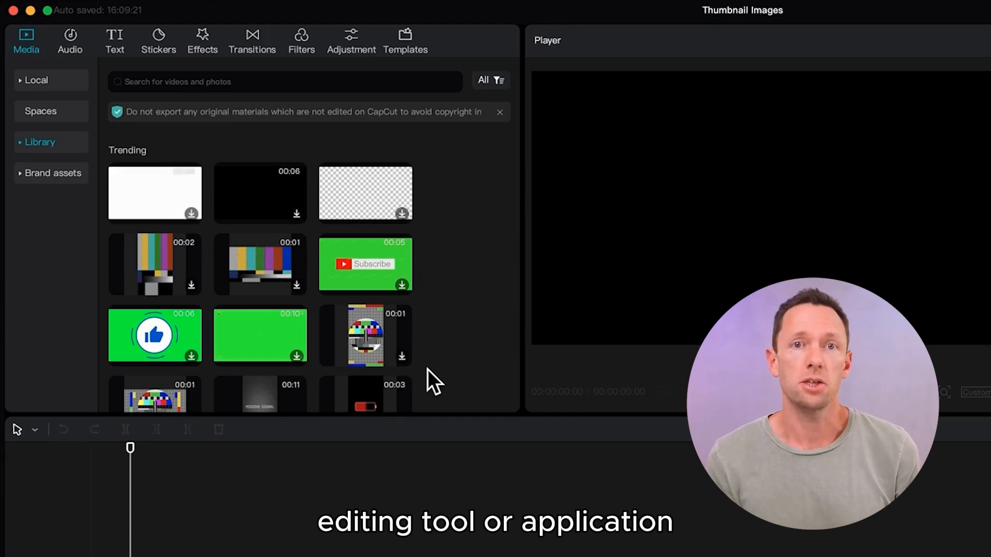
mouse_move(349, 258)
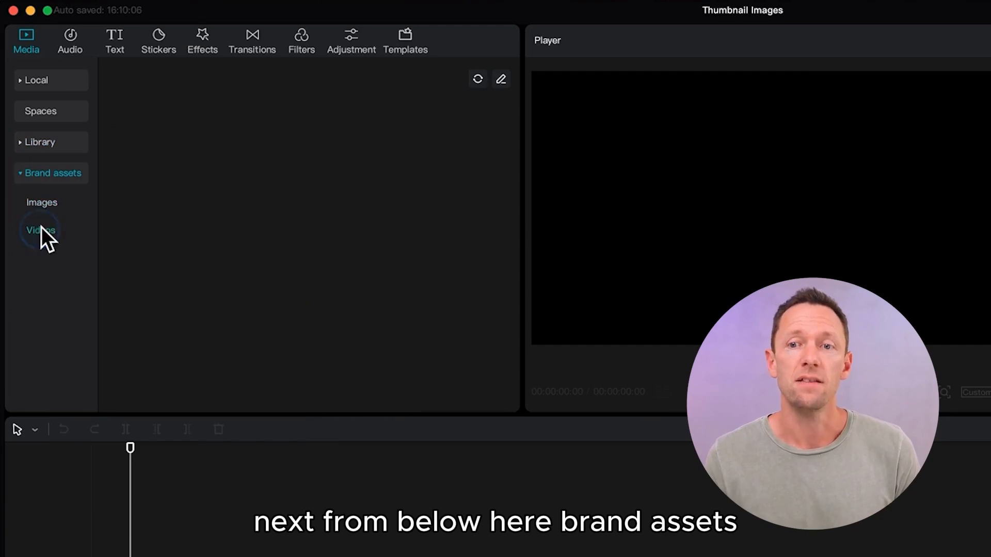
click(44, 208)
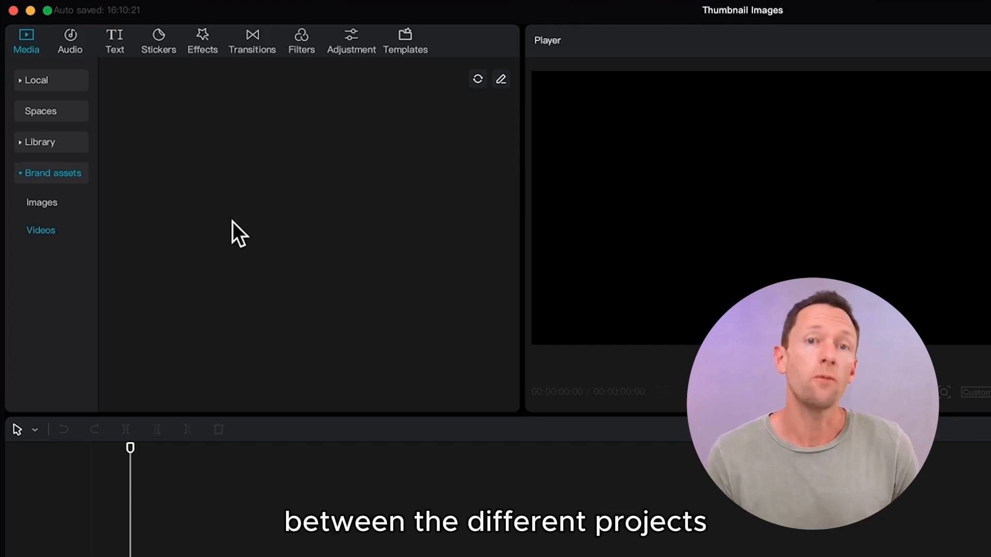
Step: Try the List view for the local imported clips, check the sort and filter options, and return to Grid view
click(71, 84)
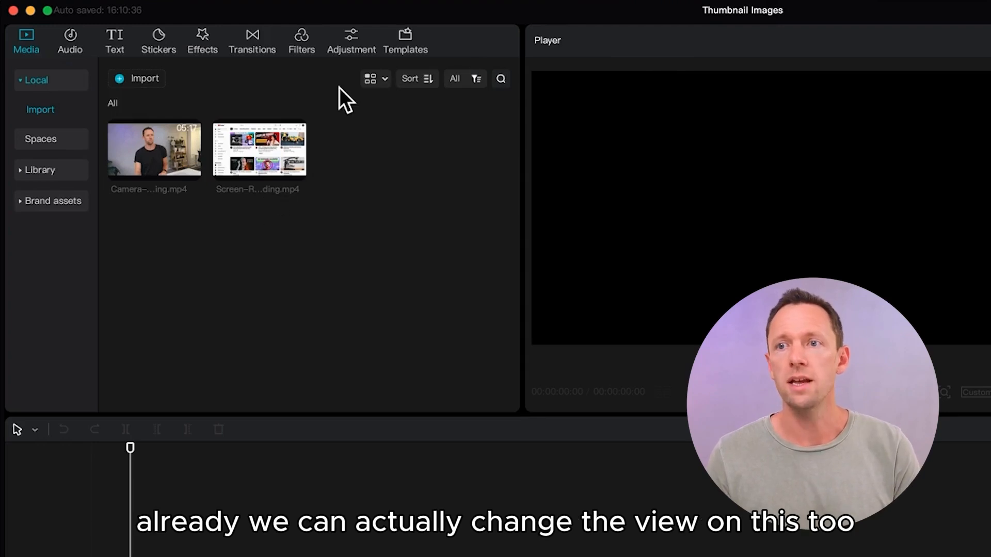
click(382, 78)
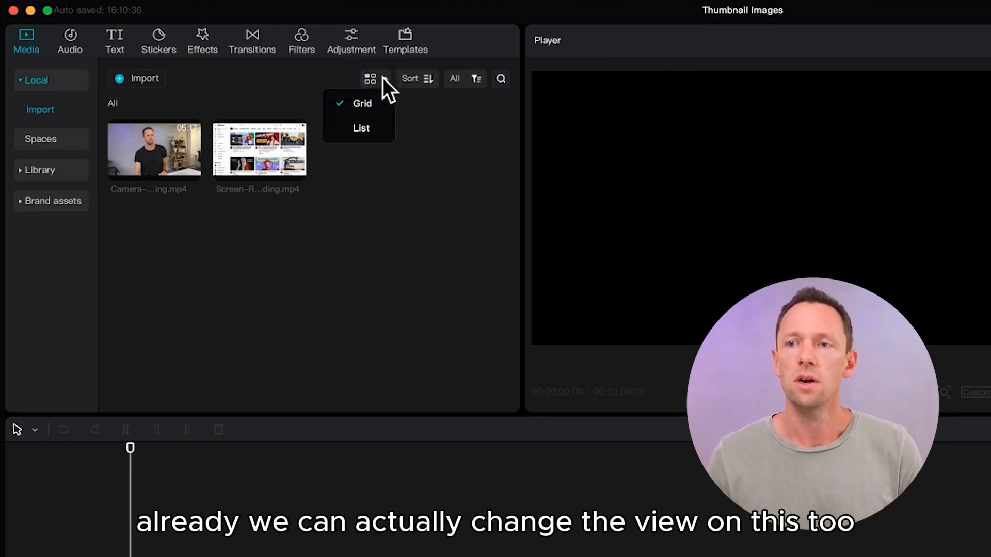
click(379, 122)
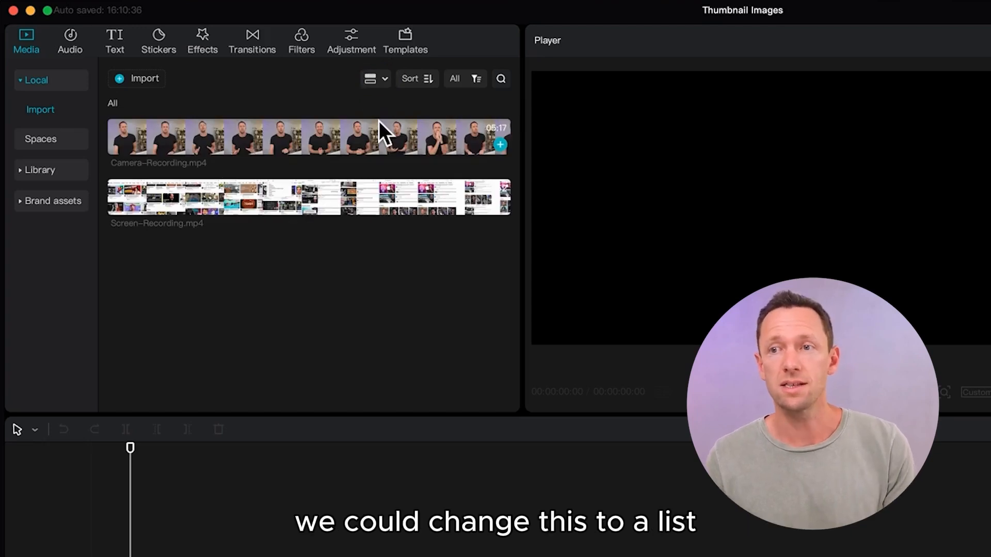
click(414, 79)
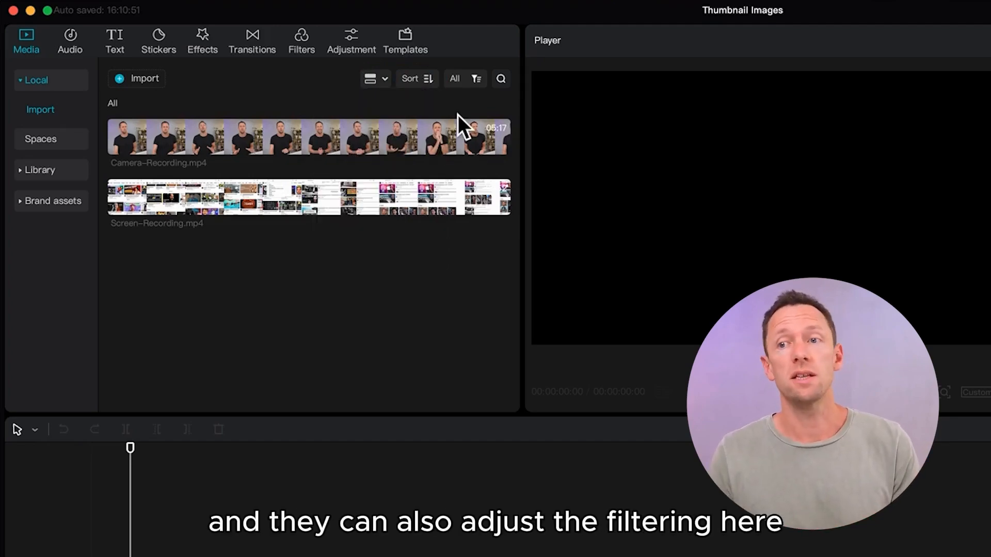
mouse_move(469, 87)
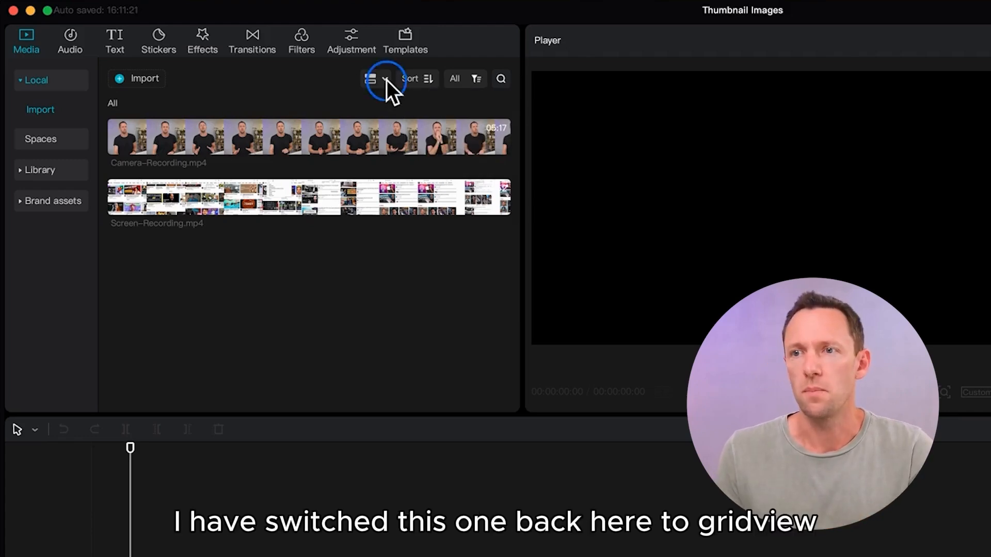
click(386, 80)
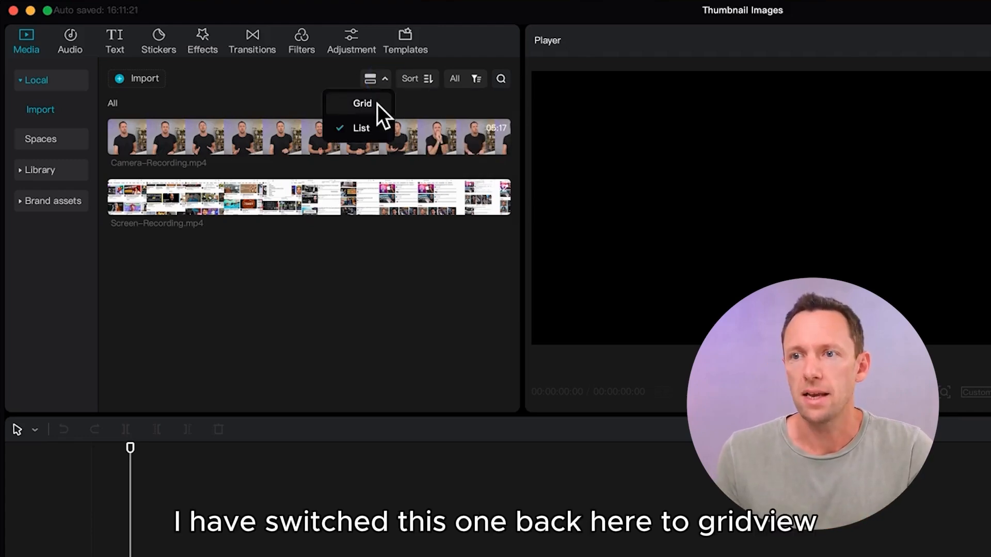
click(376, 104)
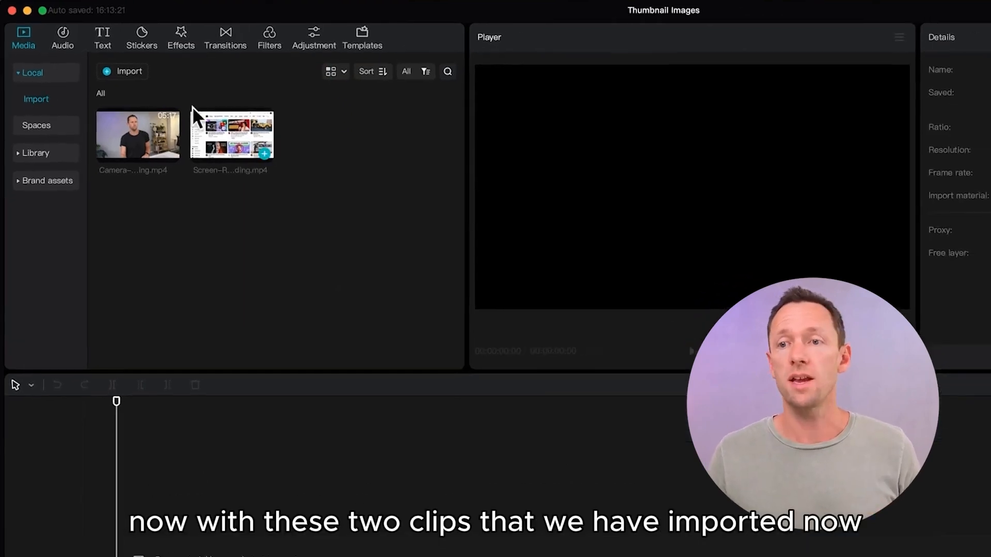
Step: Preview Camera-Recording.mp4 in the player at several different points along the clip
click(106, 146)
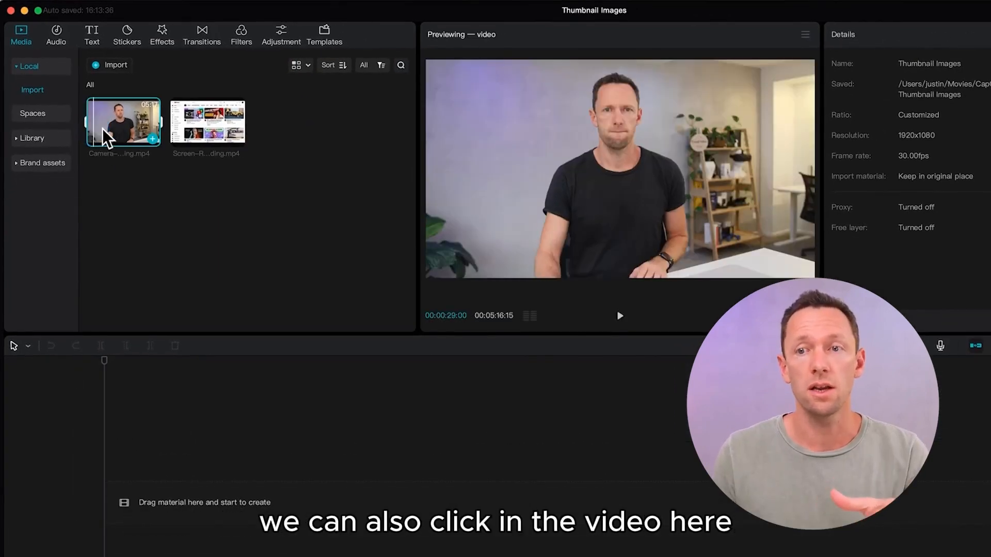
click(105, 128)
click(117, 129)
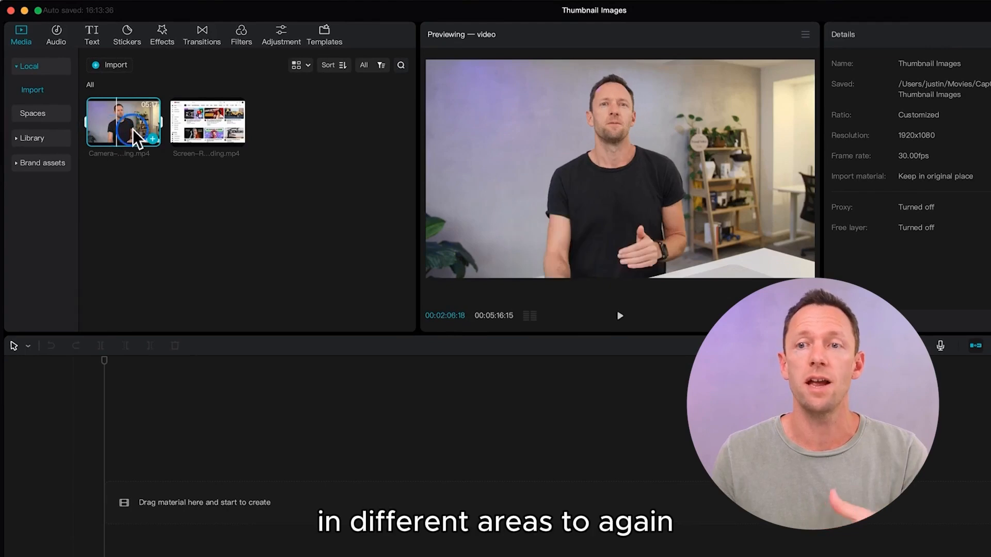
click(132, 129)
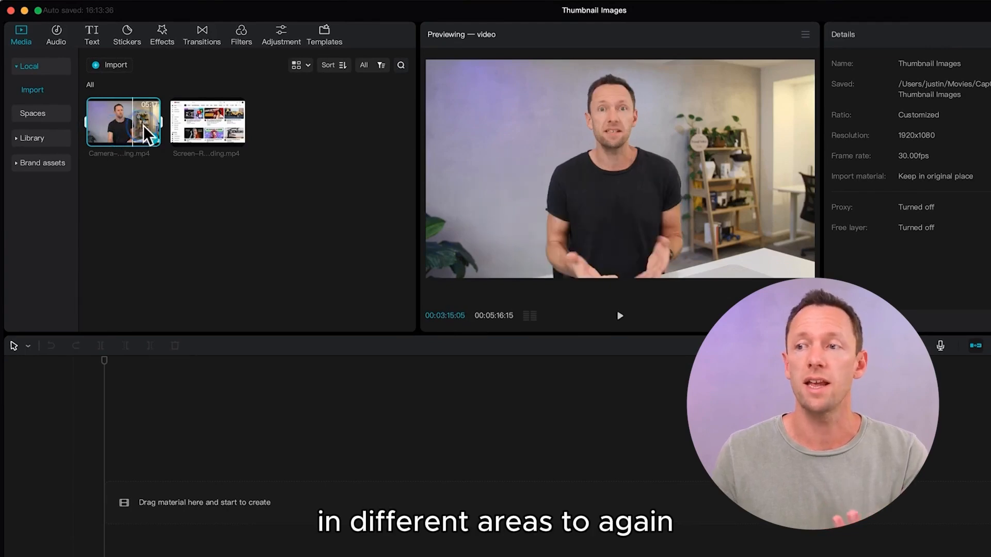
click(142, 128)
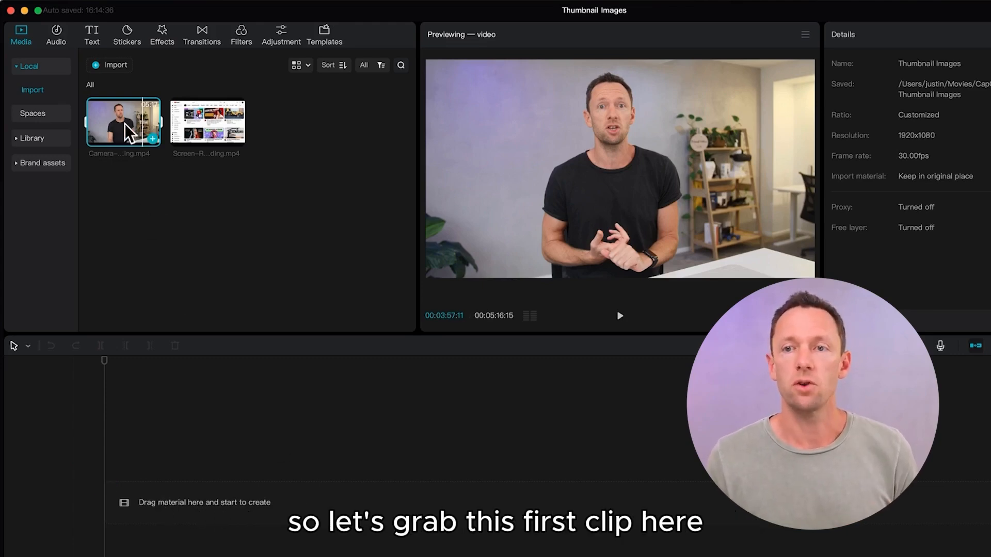
Step: Add Camera-Recording.mp4 to the timeline with Screen-Recording.mp4 after it, then swap the two clips and restore their order
drag(125, 129, 127, 485)
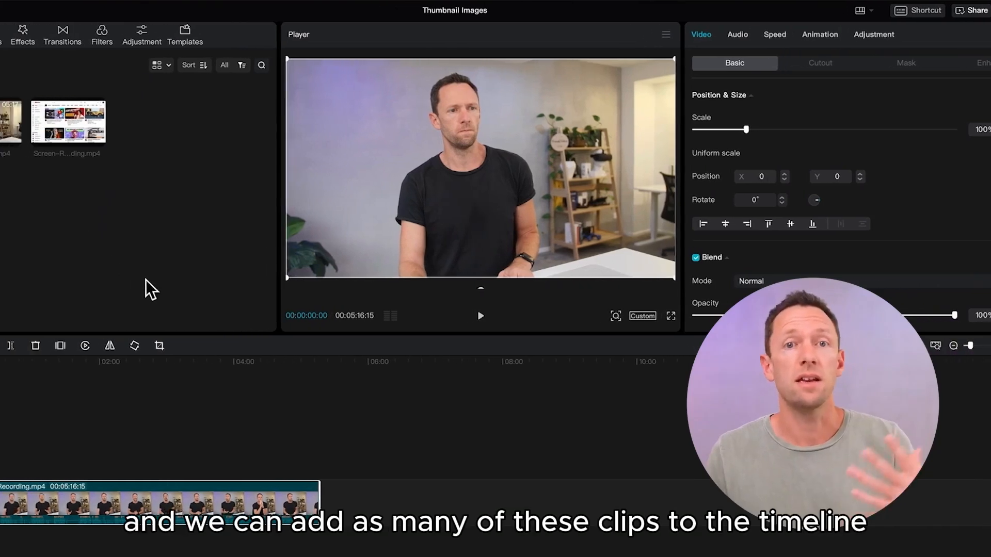
drag(217, 113, 473, 498)
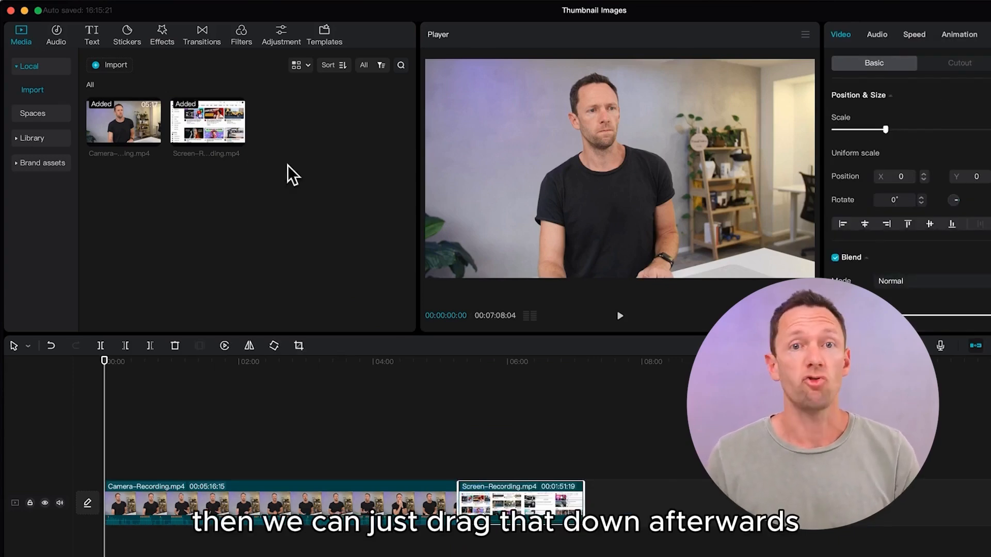
drag(347, 488, 560, 510)
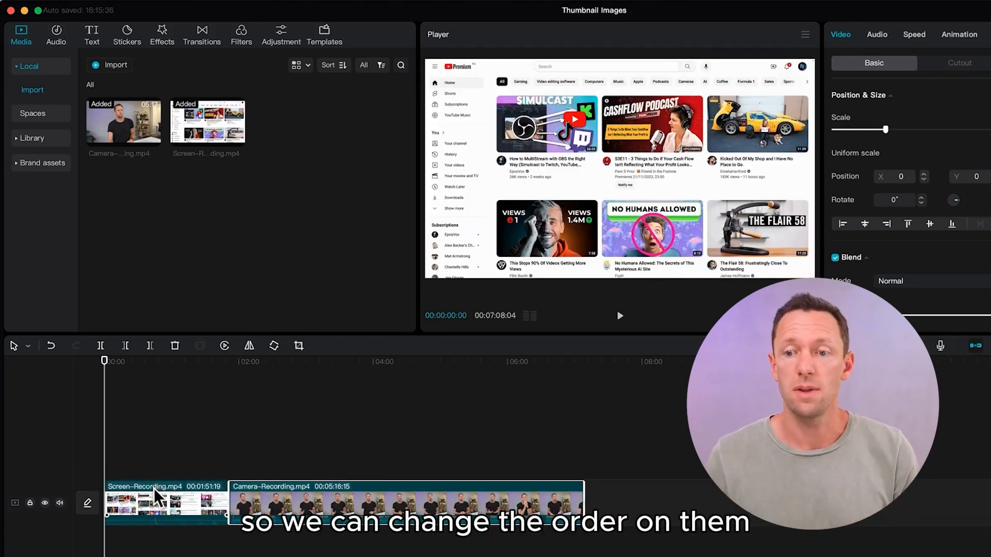
drag(155, 488, 507, 487)
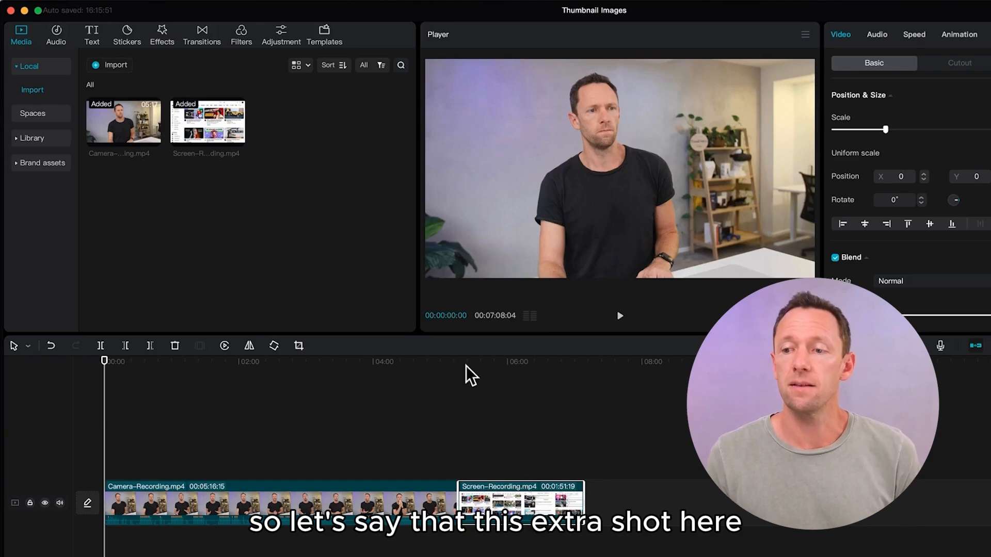
Step: Move Screen-Recording.mp4 onto a track above the middle of Camera-Recording.mp4 and scrub through the overlapping part
mouse_move(465, 358)
mouse_down()
mouse_move(550, 357)
mouse_move(484, 358)
mouse_up()
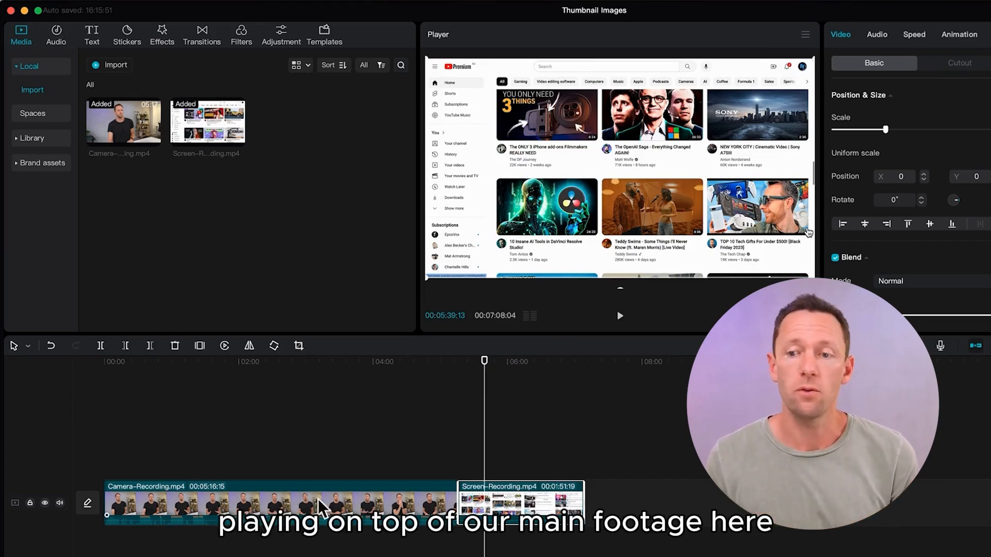
drag(529, 512, 342, 467)
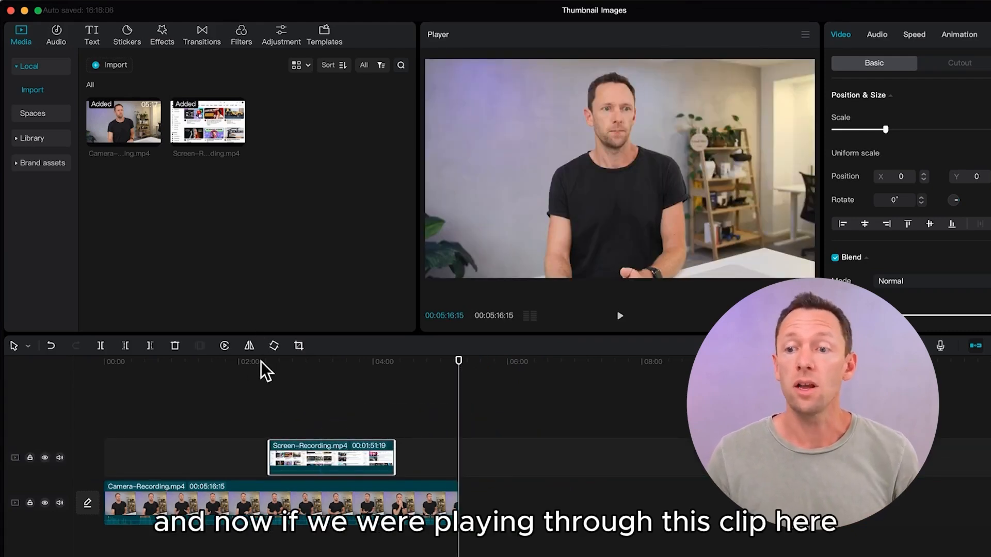
drag(261, 362, 296, 361)
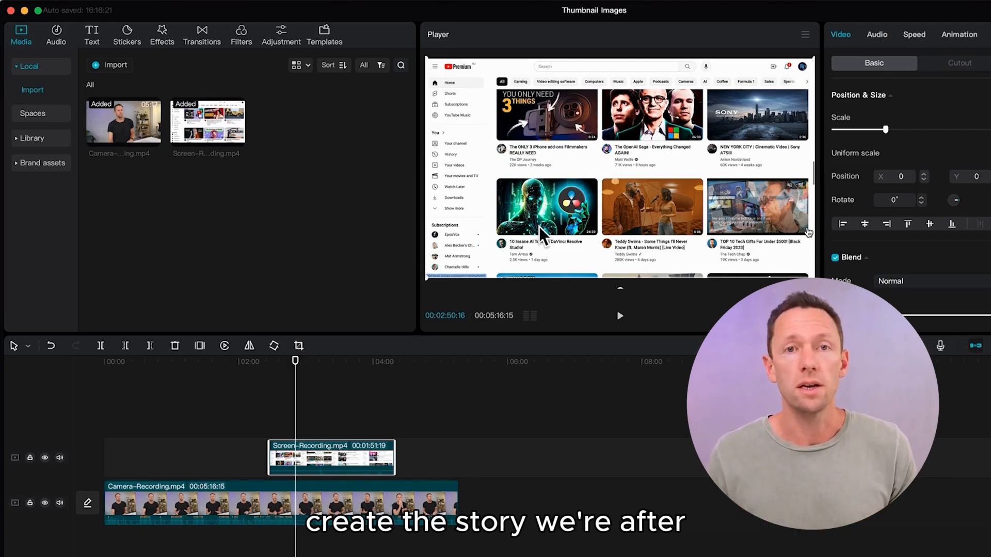
Step: Delete the Screen-Recording.mp4 clip from the timeline
click(322, 457)
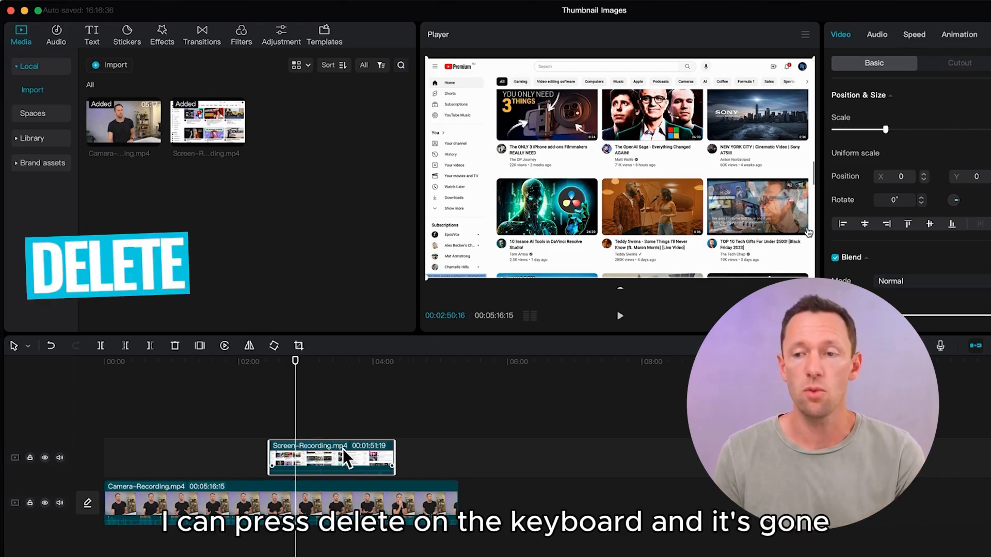
click(176, 347)
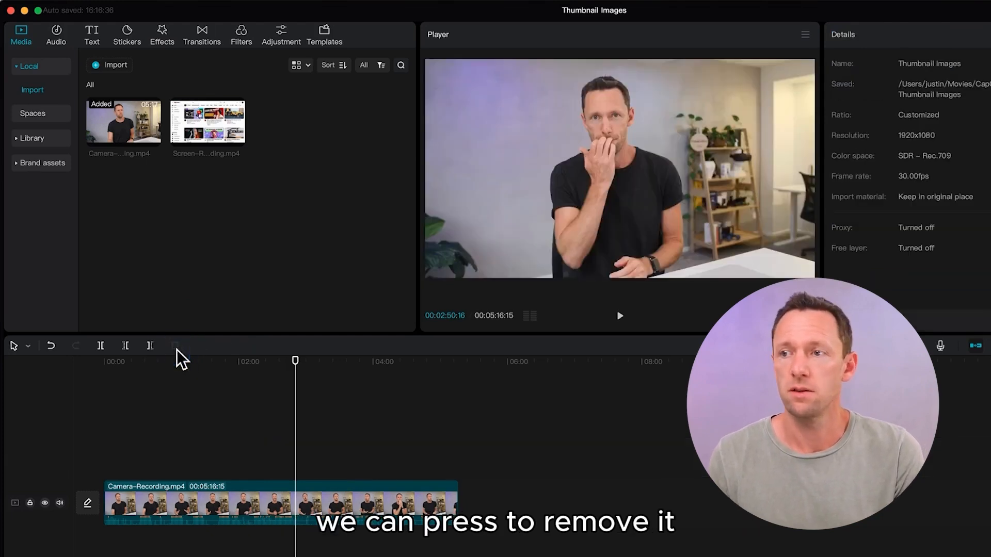
Step: Mark the section of Screen-Recording.mp4 from about 00:00:41 to 00:01:06 and place it on a track above the end of Camera-Recording.mp4
mouse_move(184, 119)
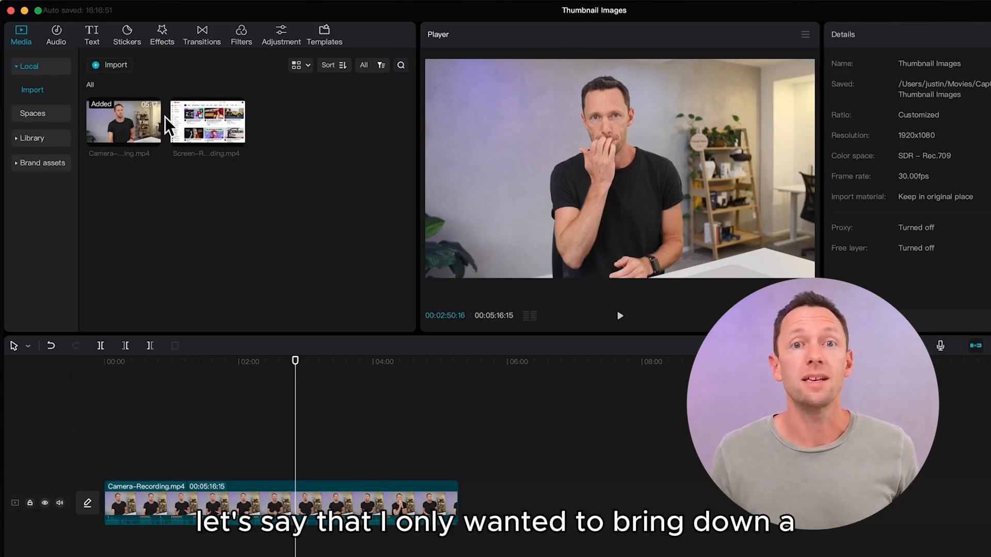
click(202, 118)
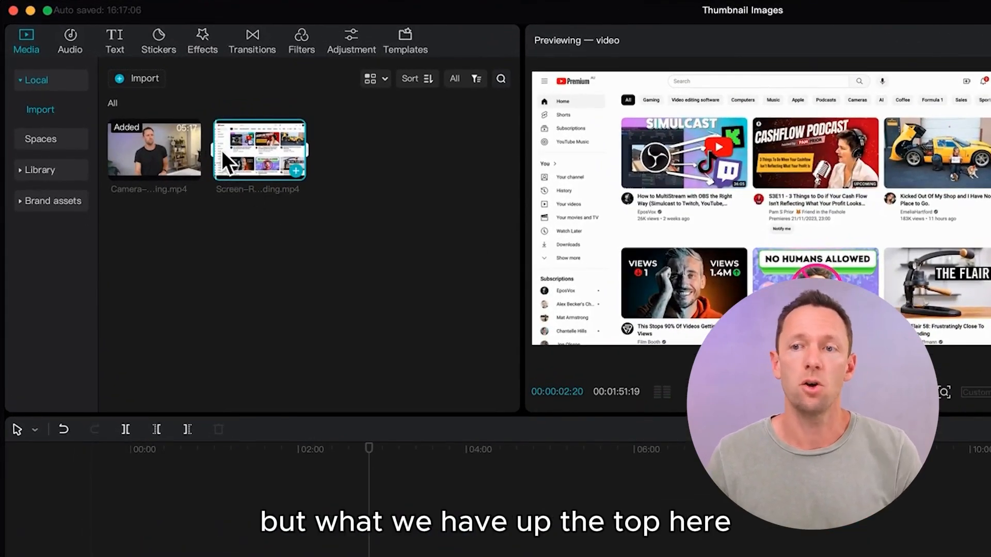
mouse_move(215, 155)
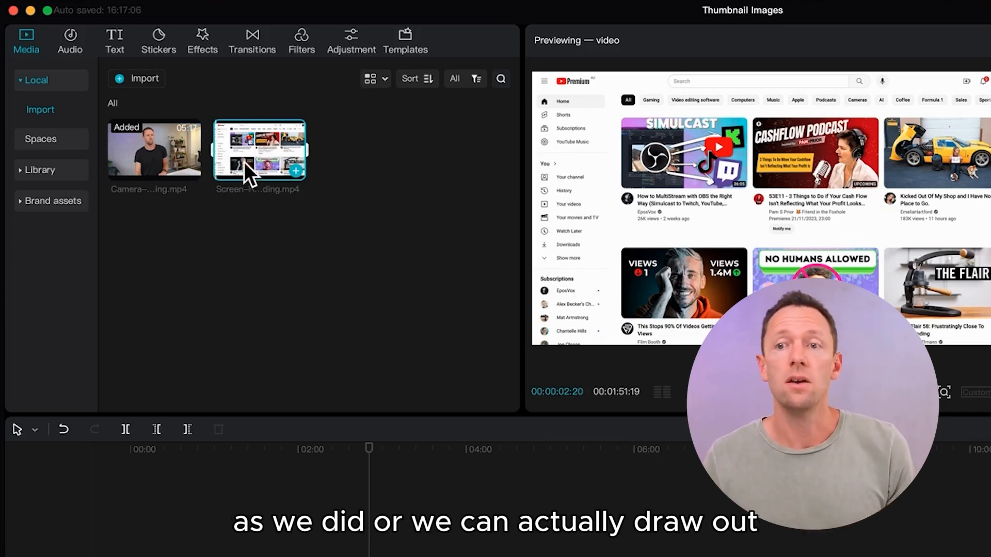
drag(214, 147, 250, 165)
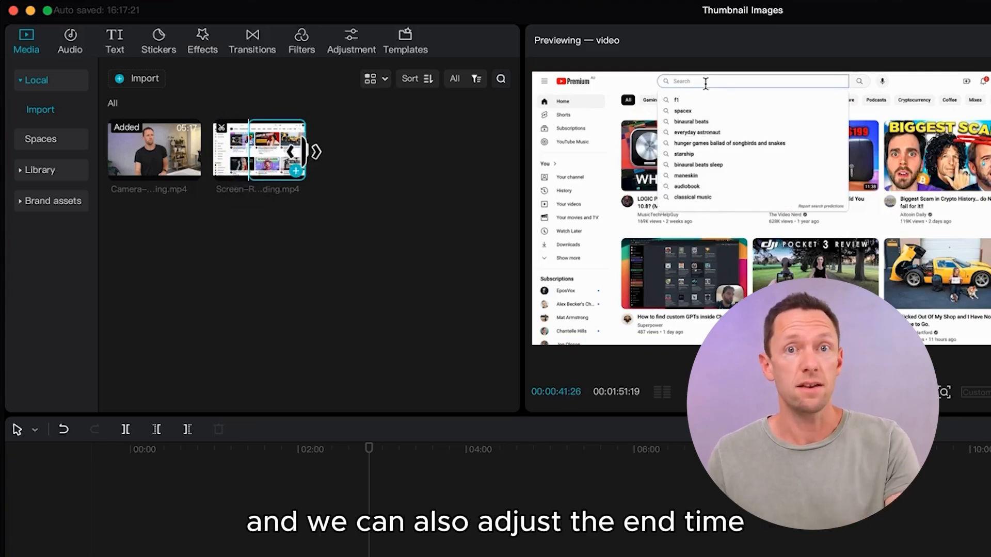
drag(303, 150, 267, 156)
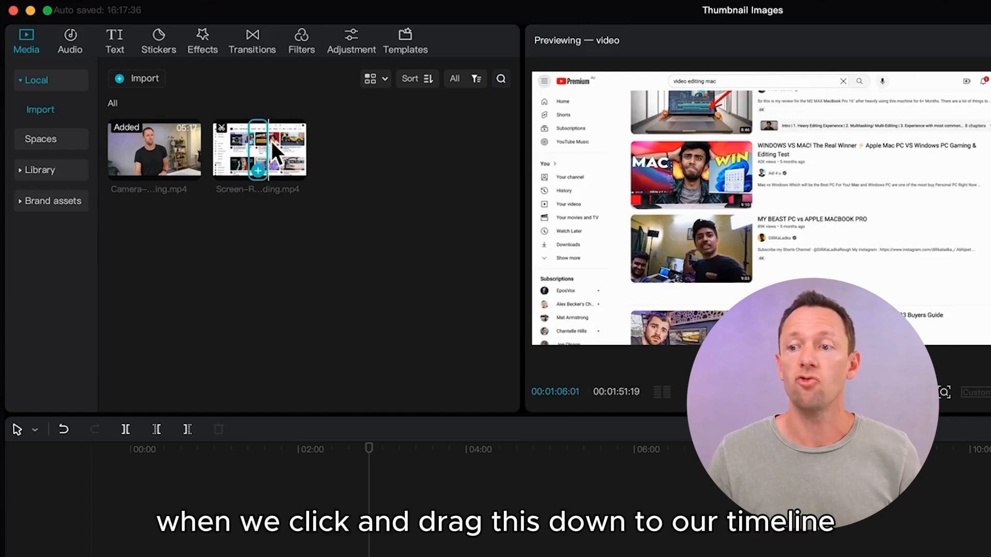
mouse_move(241, 158)
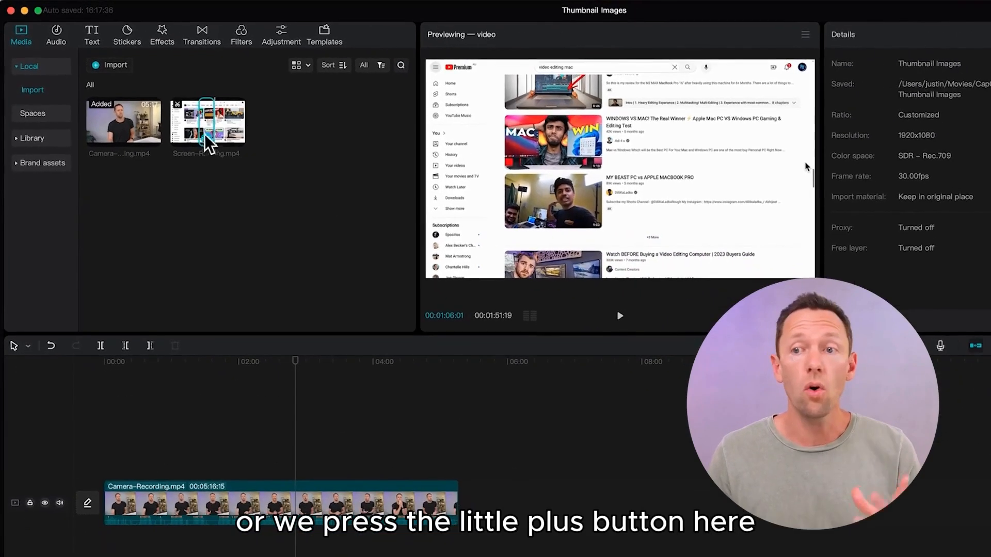
click(206, 139)
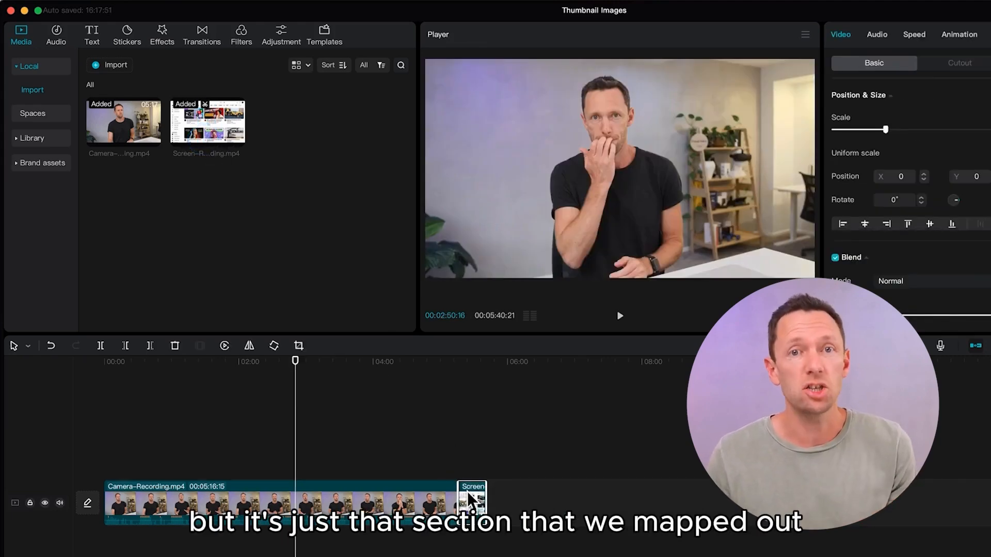
drag(466, 492, 408, 433)
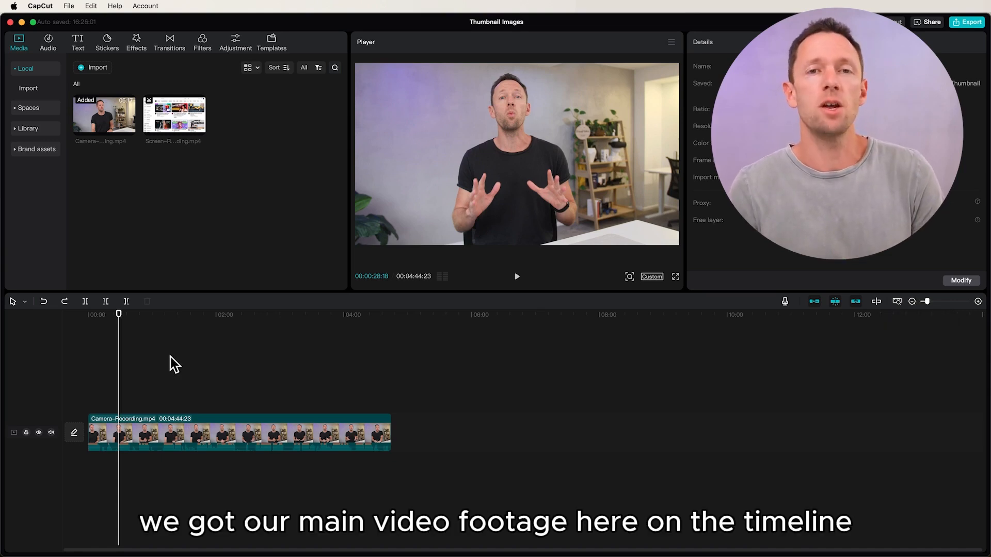
Step: Zoom in on the timeline, view the available cursor tools and keep the Select tool active
mouse_move(107, 127)
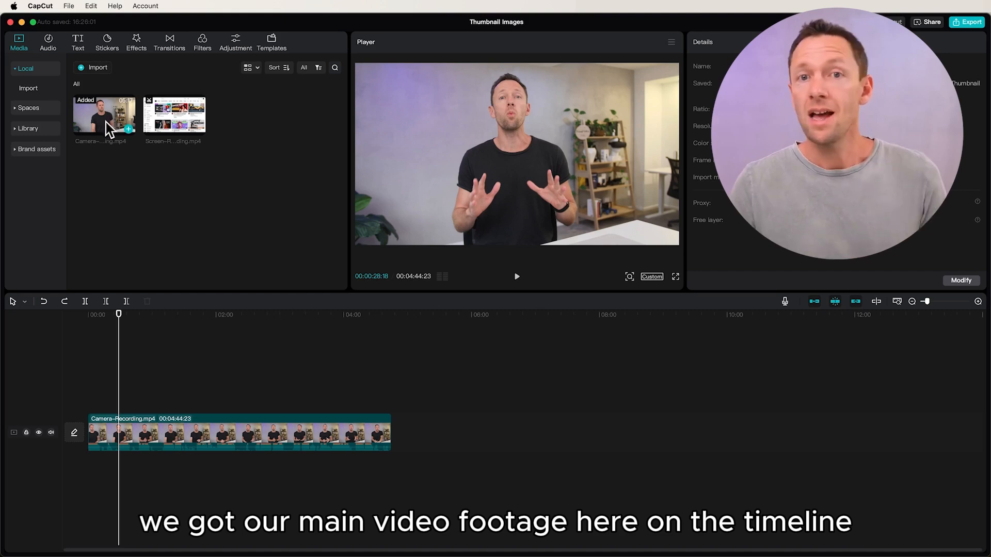
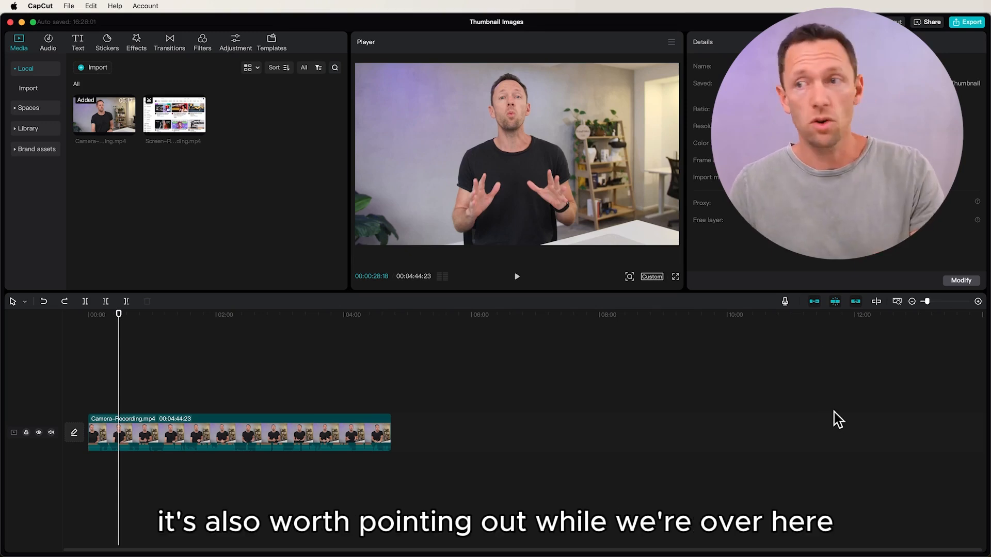
drag(930, 301, 940, 305)
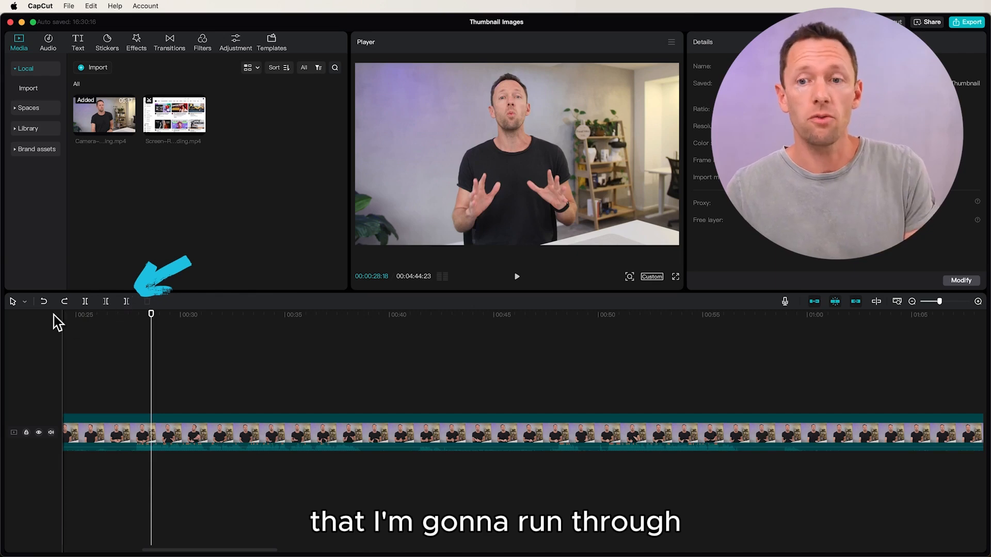
click(25, 302)
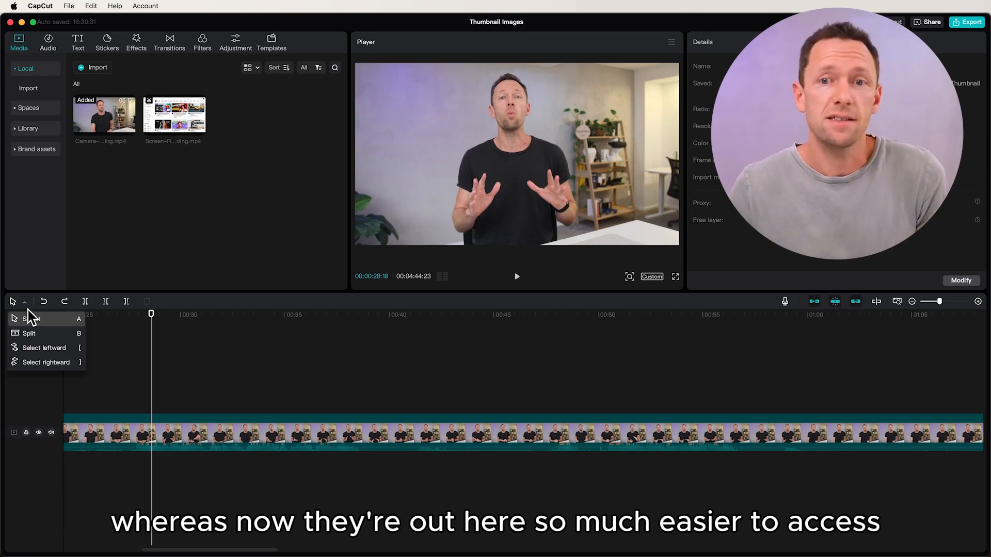
click(32, 319)
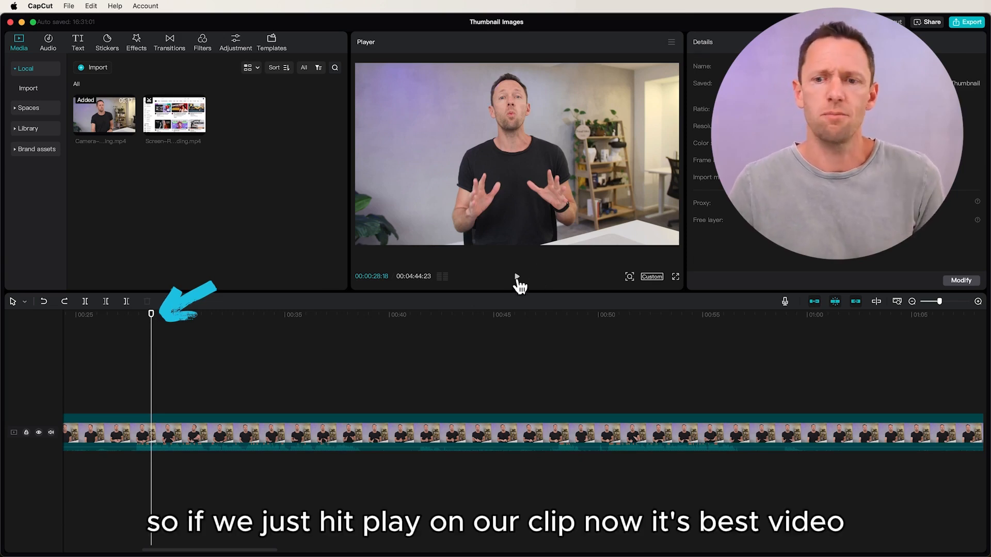
Step: Play a short part of Camera-Recording.mp4 from the playhead, and scrub further along the timeline
click(517, 278)
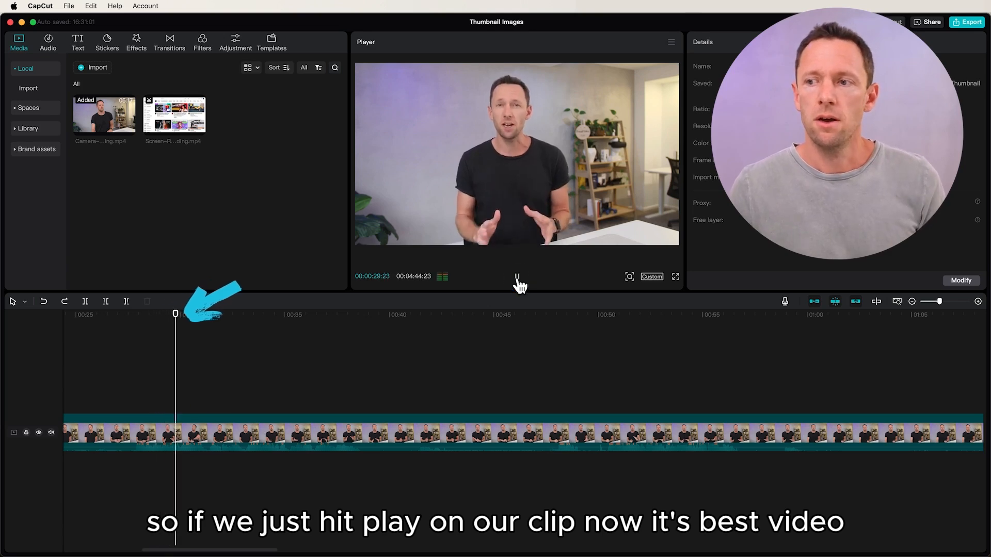
click(517, 278)
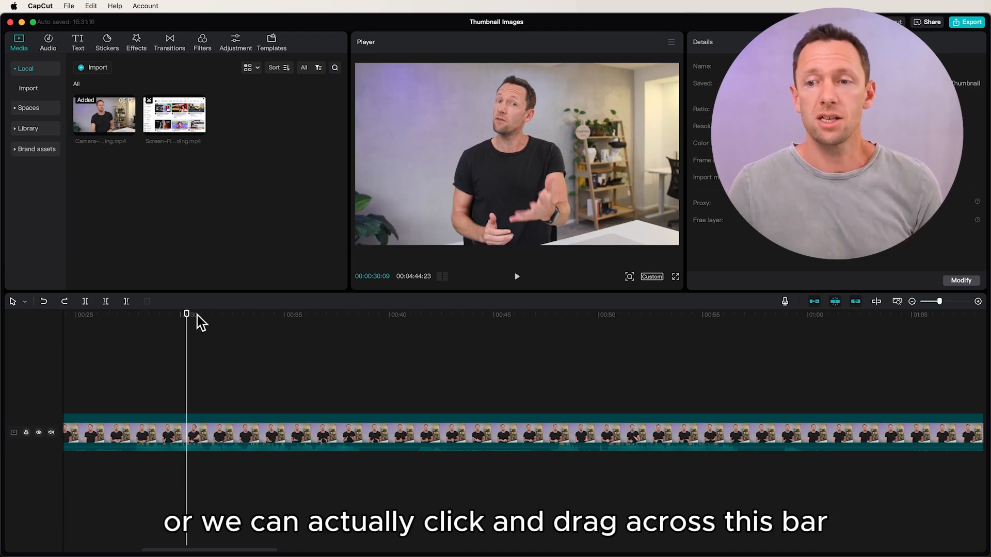
drag(195, 316, 441, 323)
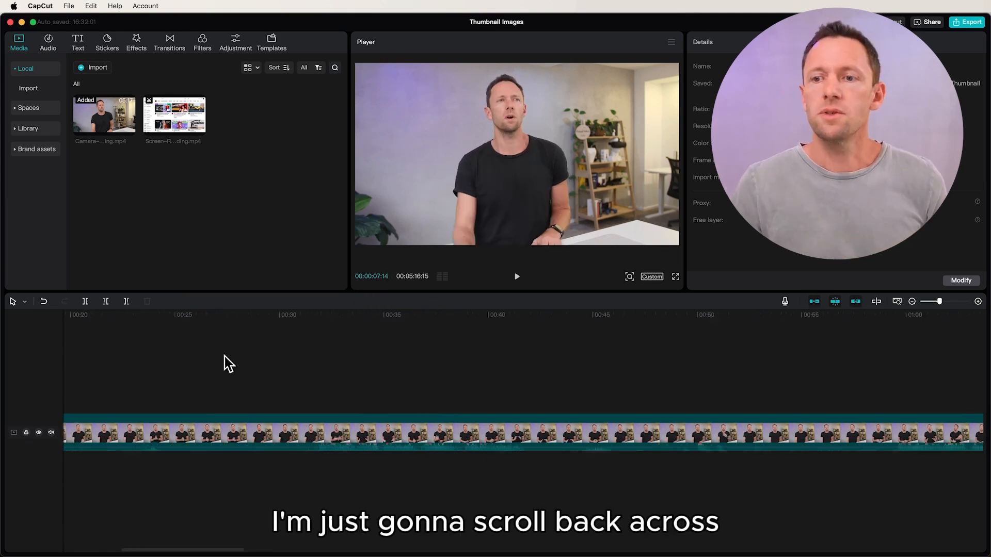
Step: Review Camera-Recording.mp4 from its beginning by playing and scrubbing to find where the actual video should start
scroll(229, 364, left, 5)
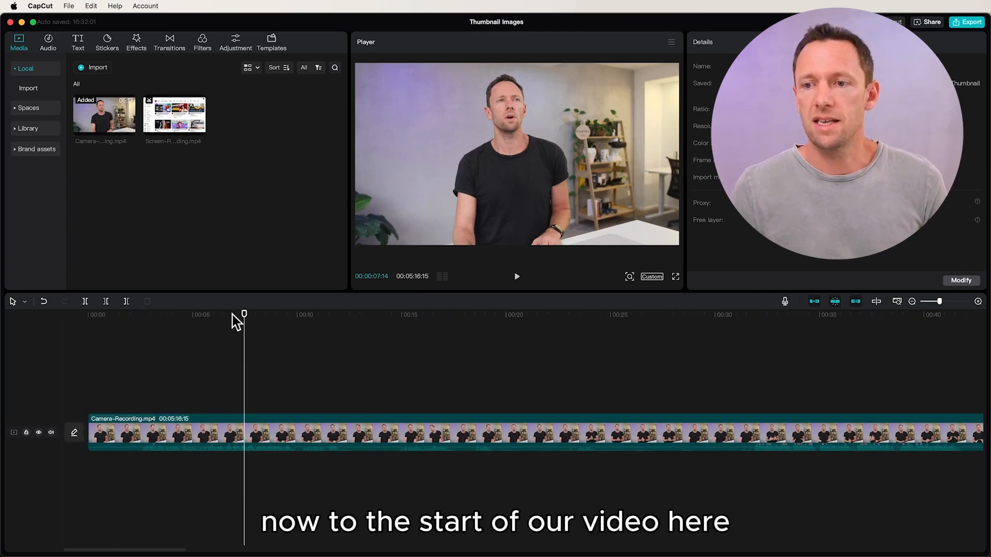
drag(243, 316, 86, 337)
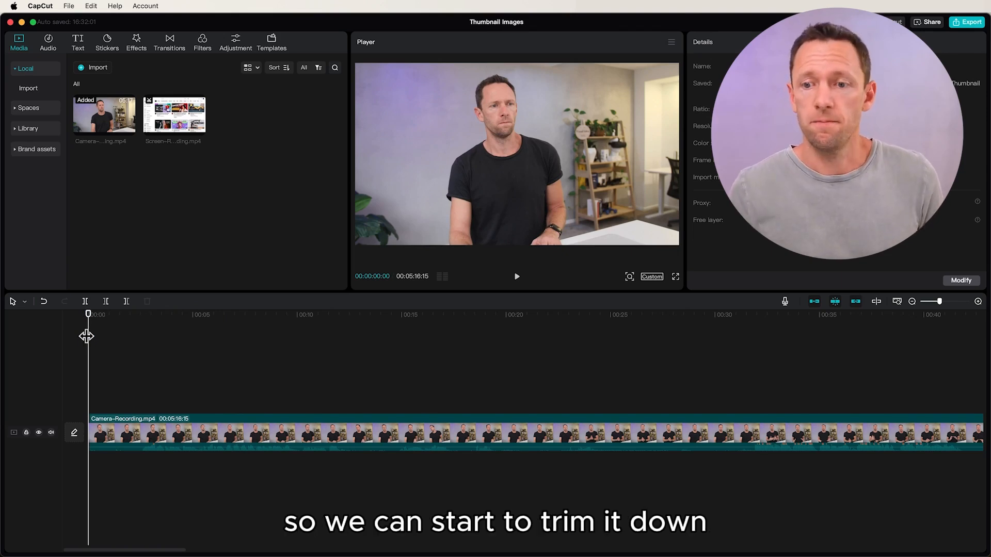
key(space)
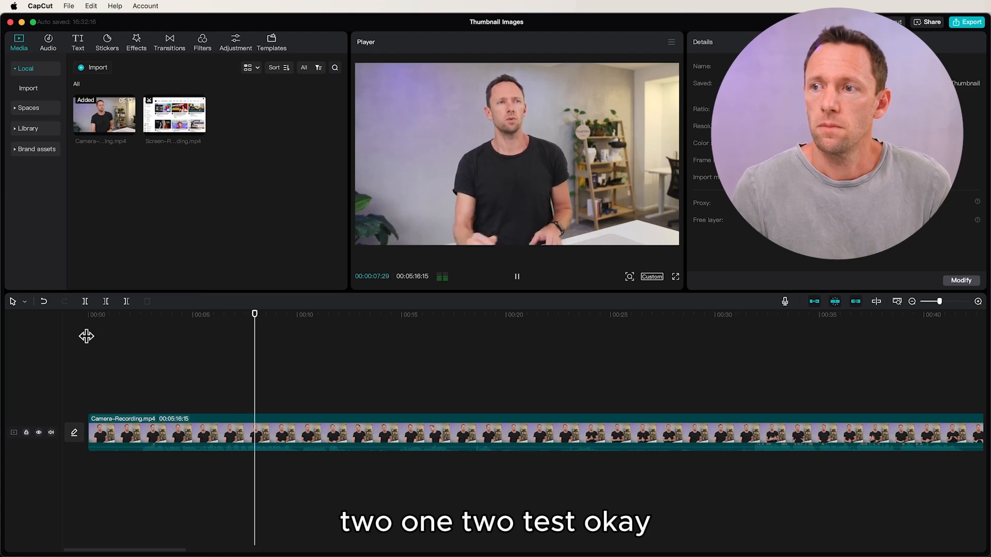
key(space)
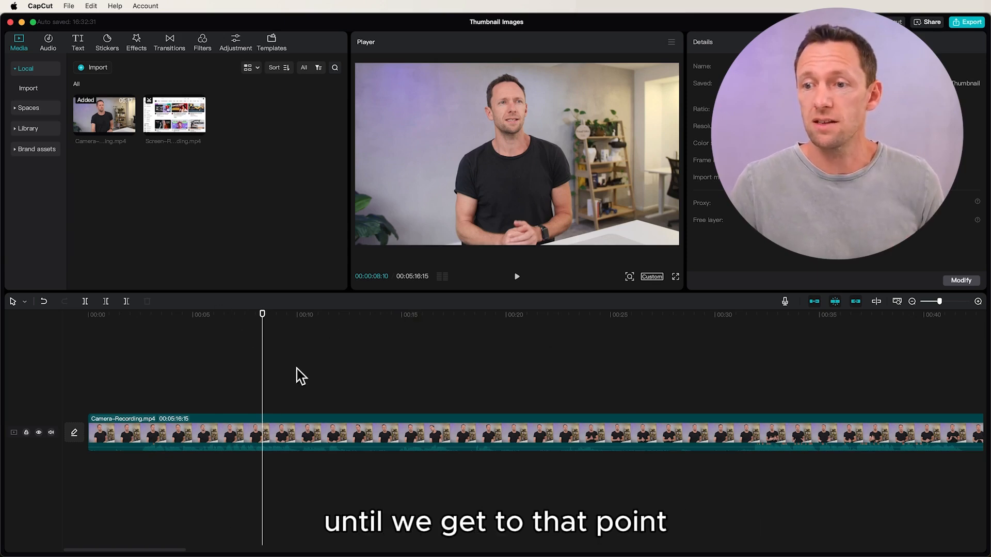
drag(609, 316, 753, 334)
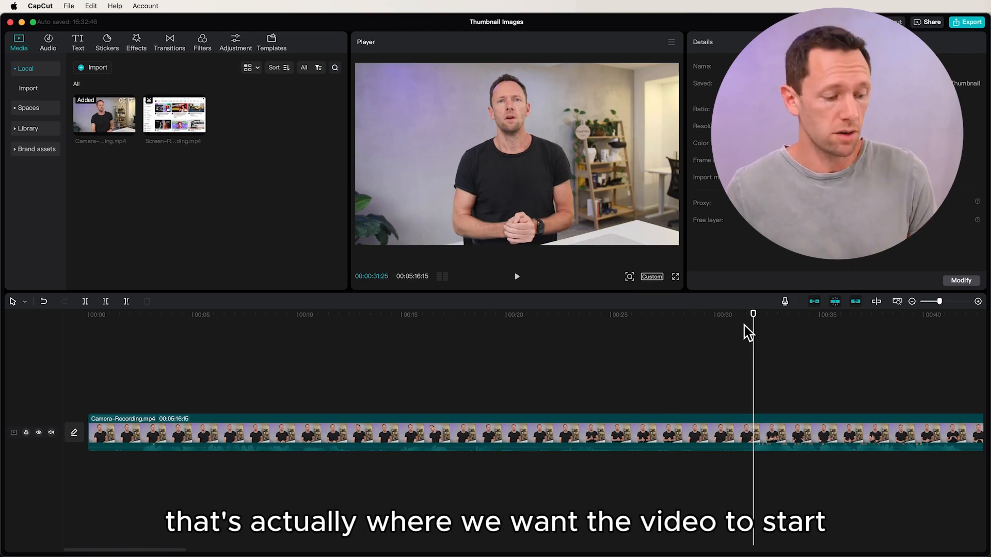
key(space)
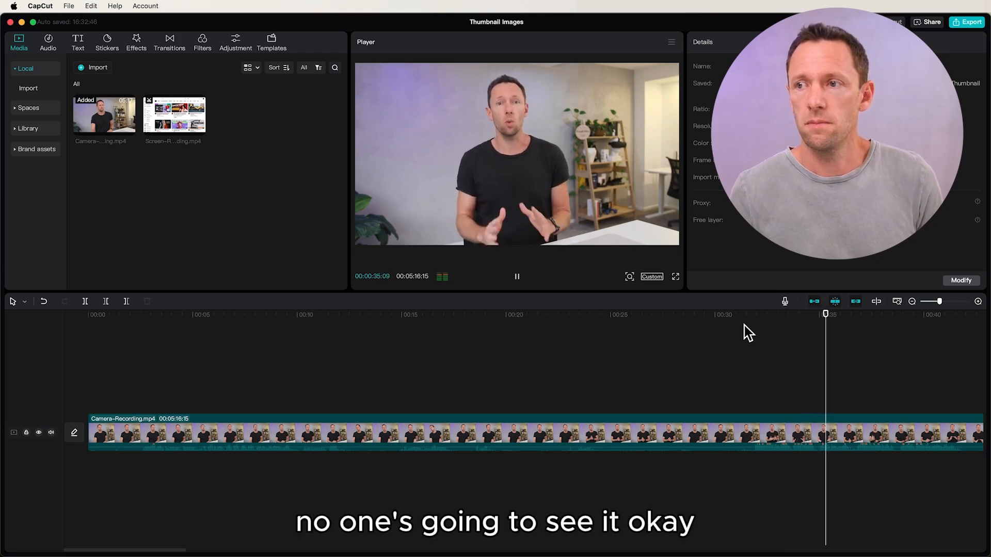
key(space)
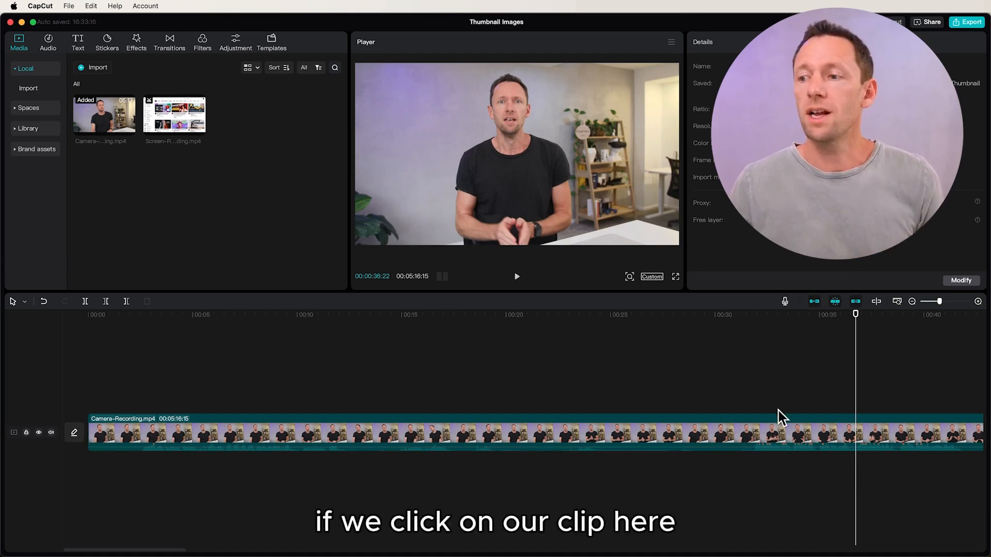
Step: Trim about 32 seconds off the start of Camera-Recording.mp4 and play the timeline from the beginning
click(769, 422)
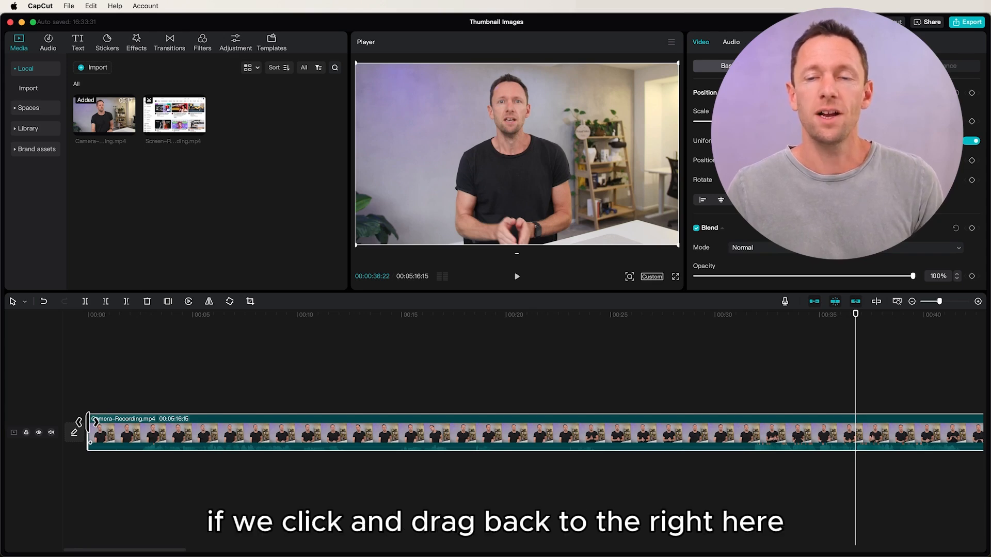
drag(87, 422, 756, 412)
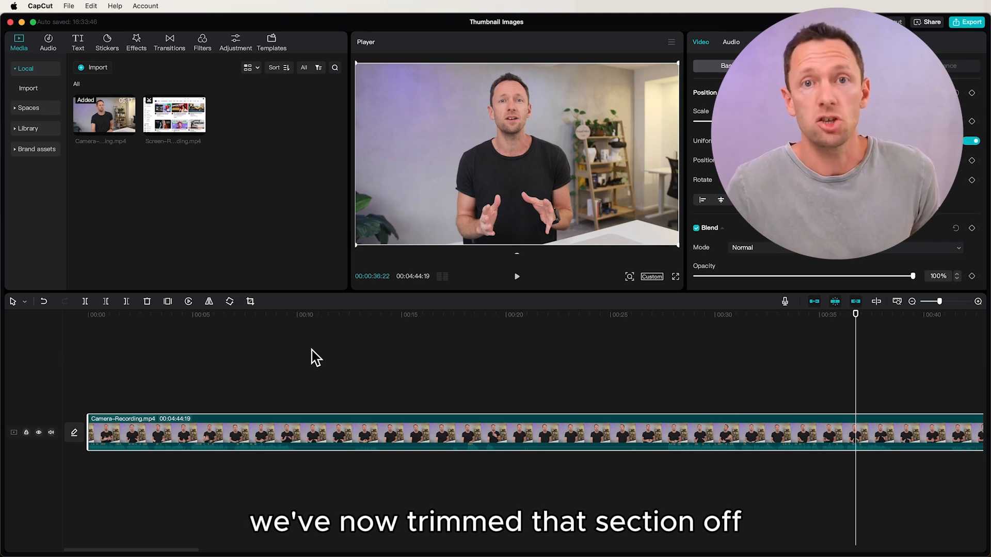
drag(203, 318, 17, 325)
key(space)
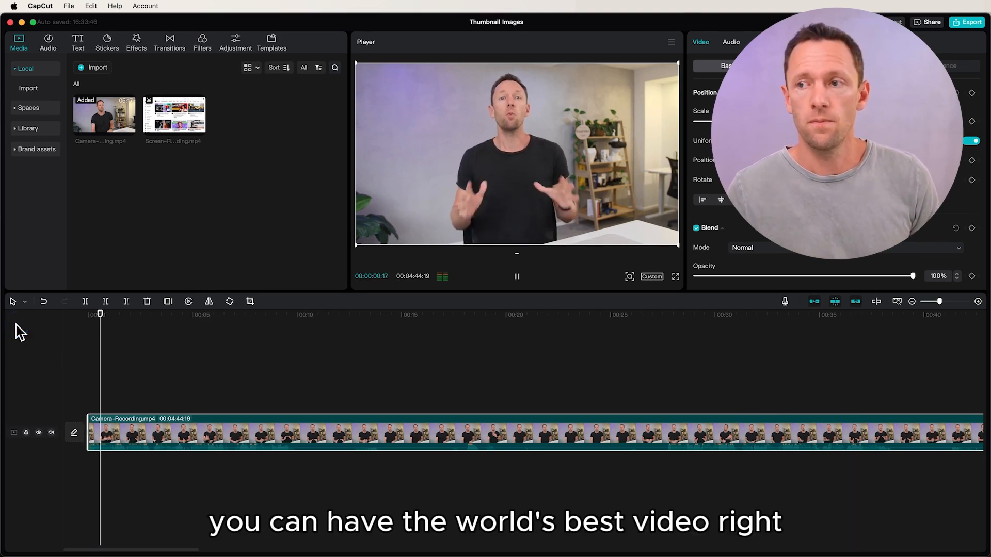
Step: Stop playback and undo the trim at the start of Camera-Recording.mp4
key(space)
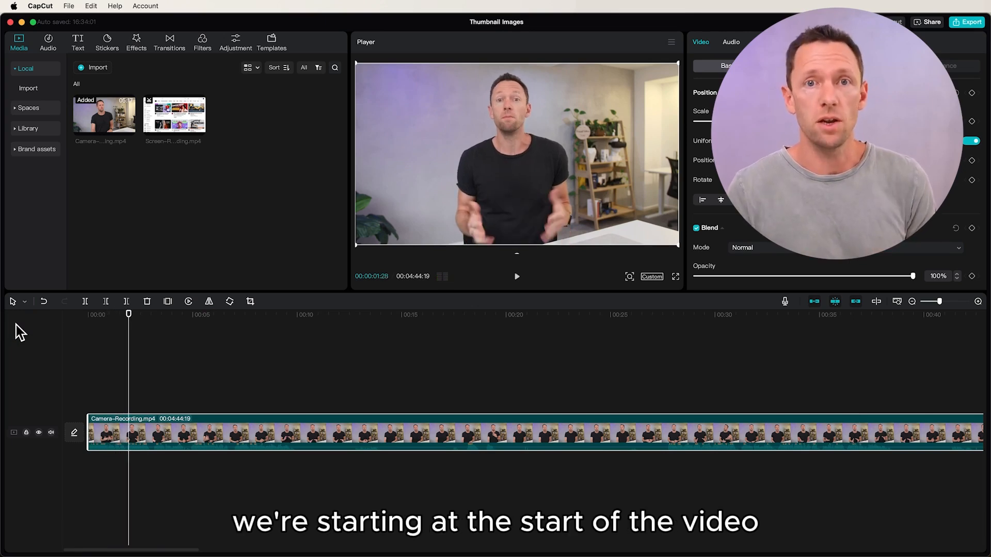
click(44, 303)
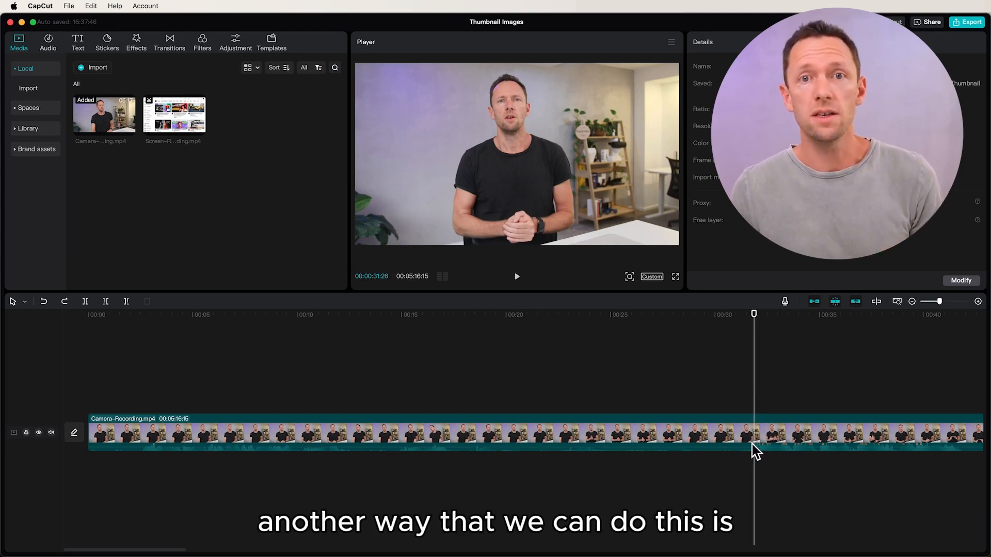
Step: Split Camera-Recording.mp4 at 00:00:31:26 and delete the section before the cut
click(753, 322)
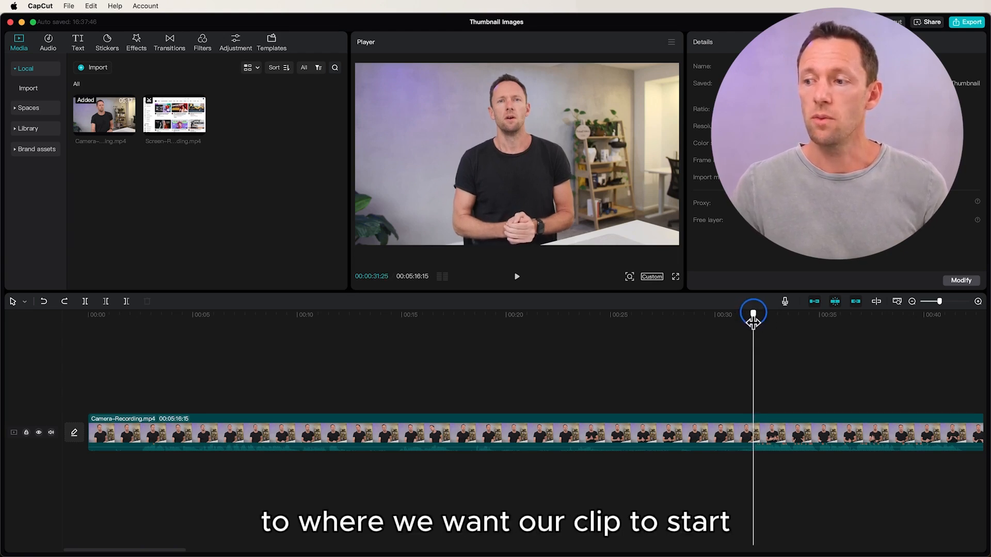
click(777, 433)
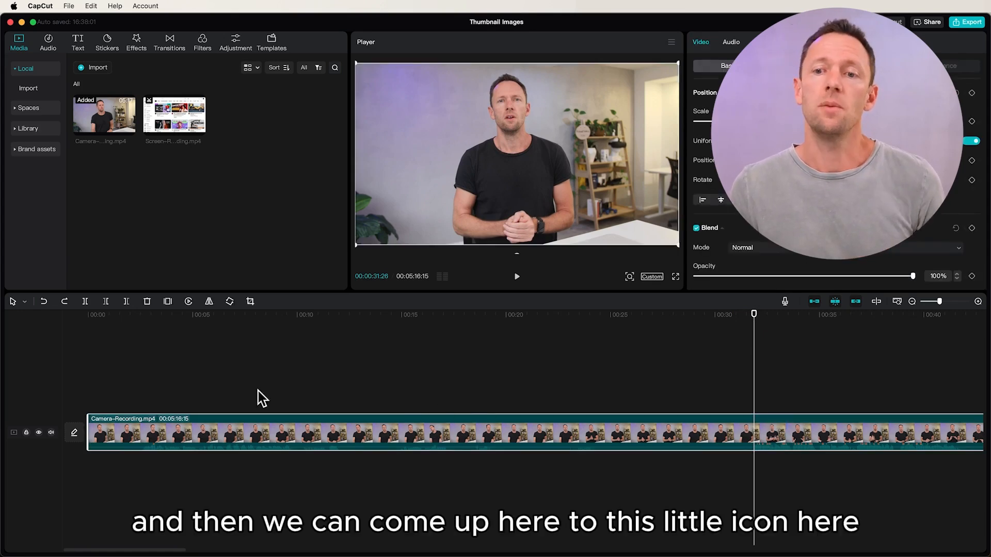
click(85, 302)
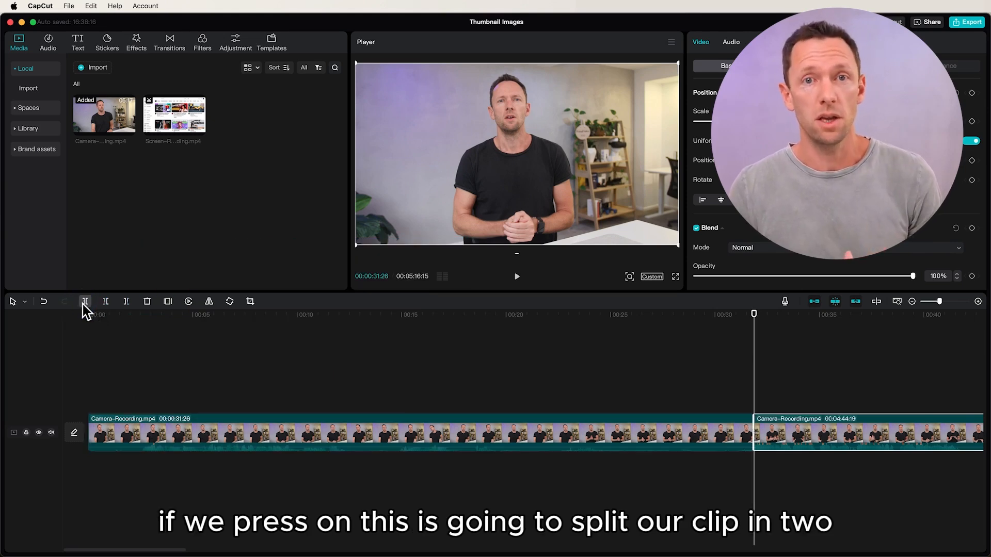
click(721, 426)
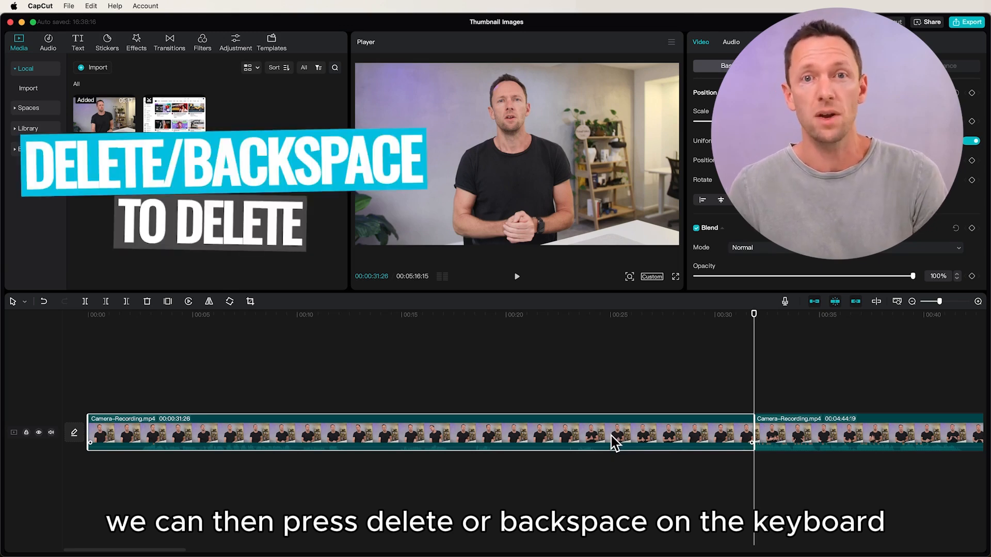
click(147, 302)
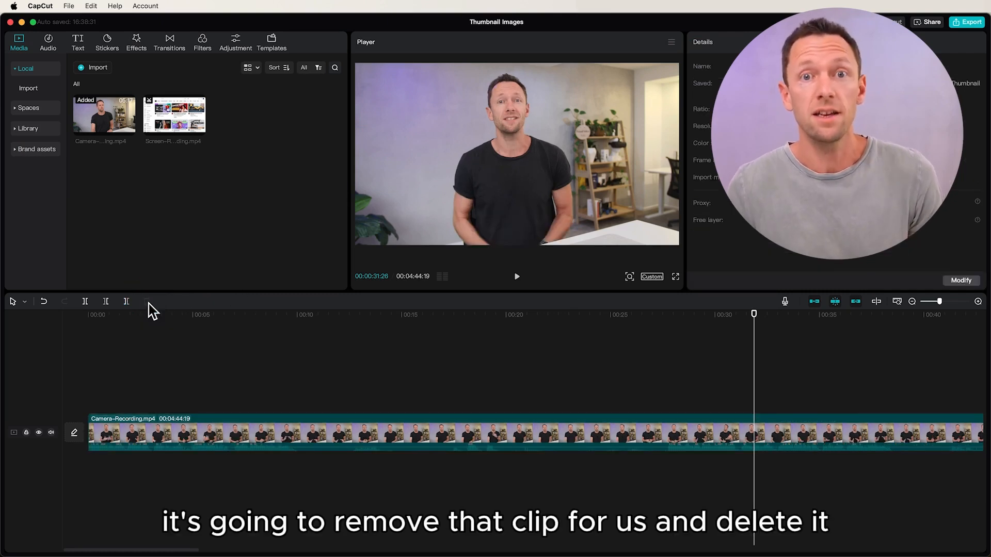
Step: Play a short part of the timeline from the beginning, and undo the deletion and the split
click(54, 328)
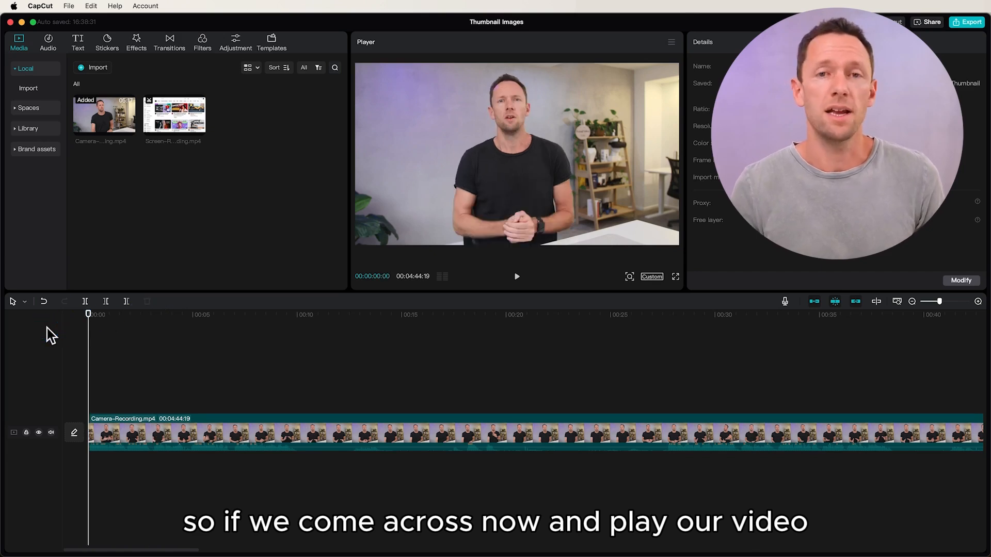
key(space)
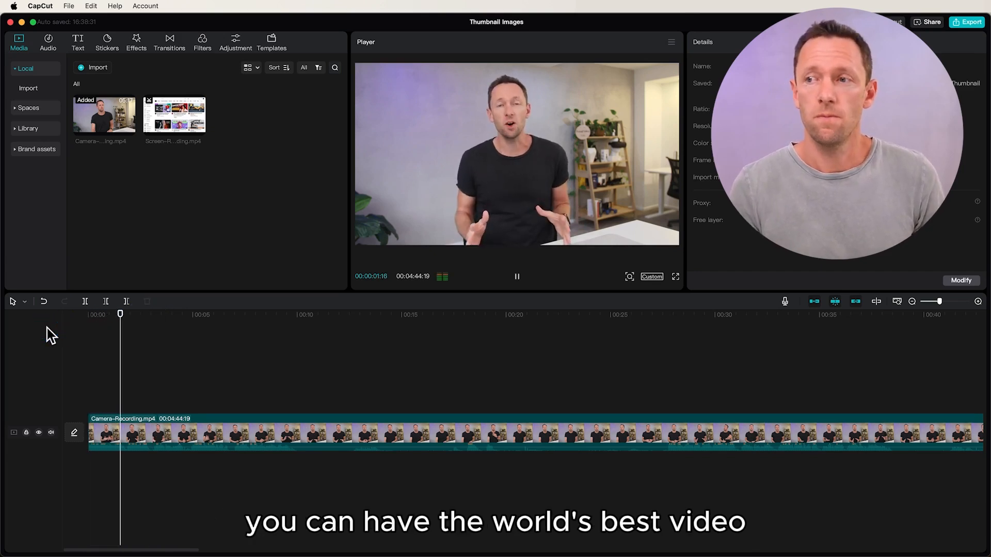
key(space)
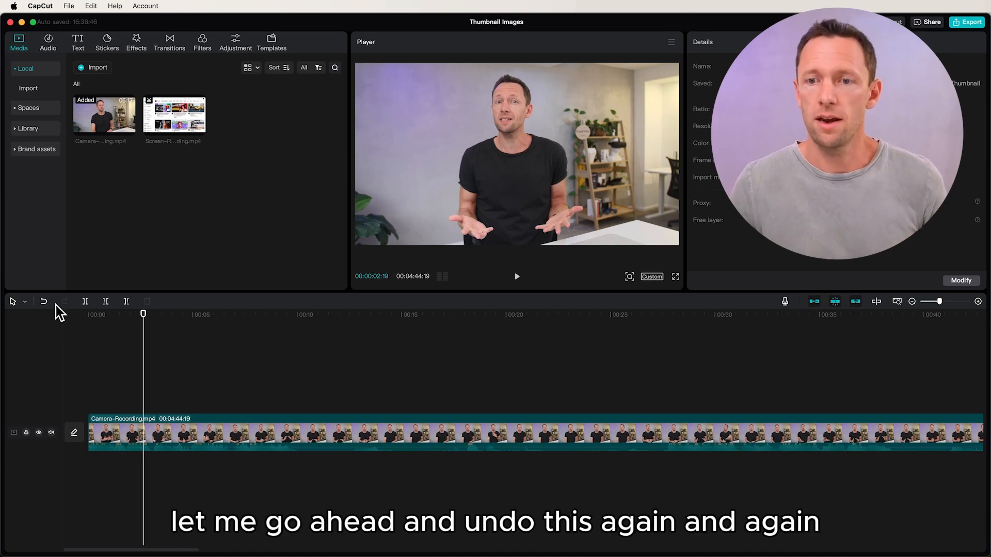
click(45, 302)
click(44, 302)
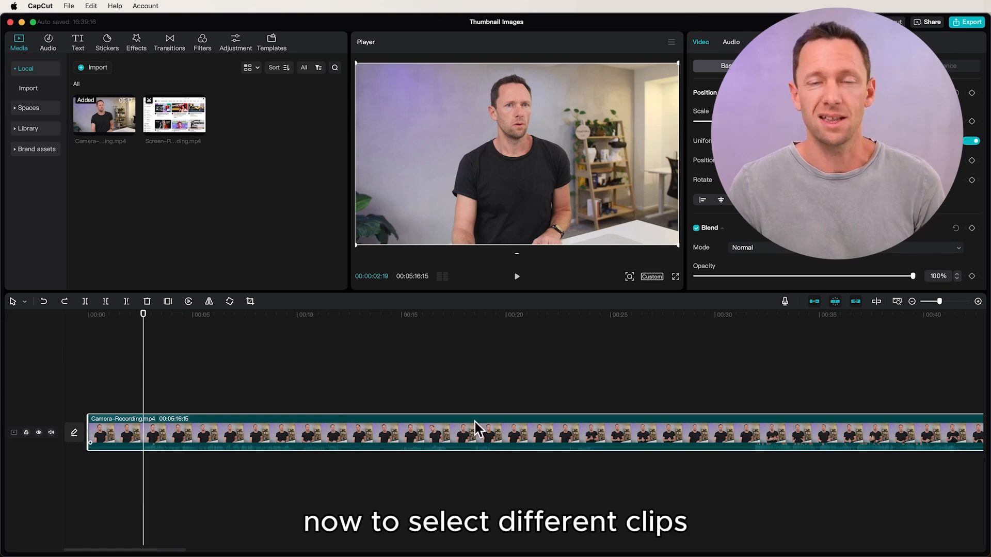
Step: Use the Split tool to cut Camera-Recording.mp4 at six points between about 12 and 32 seconds
click(24, 302)
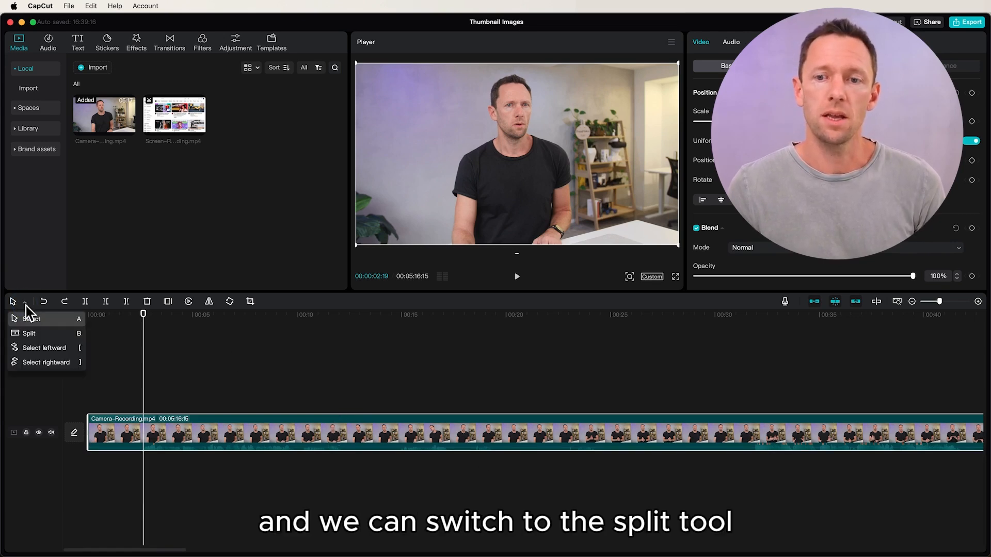
click(77, 334)
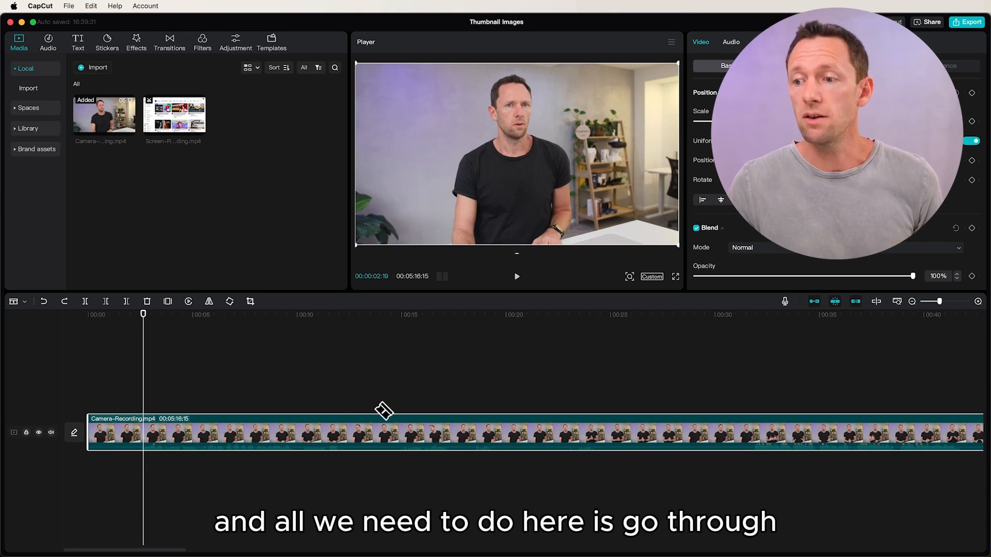
click(340, 435)
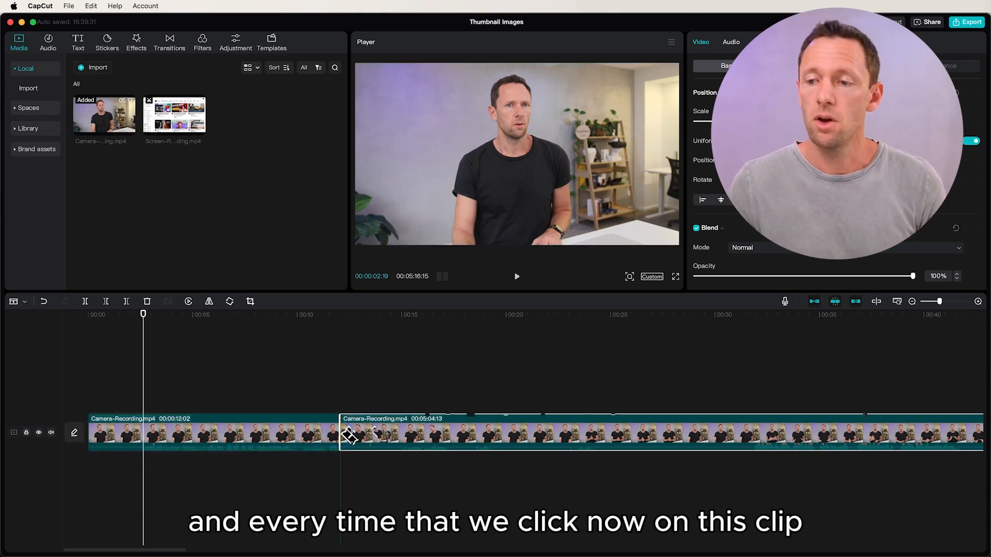
click(401, 435)
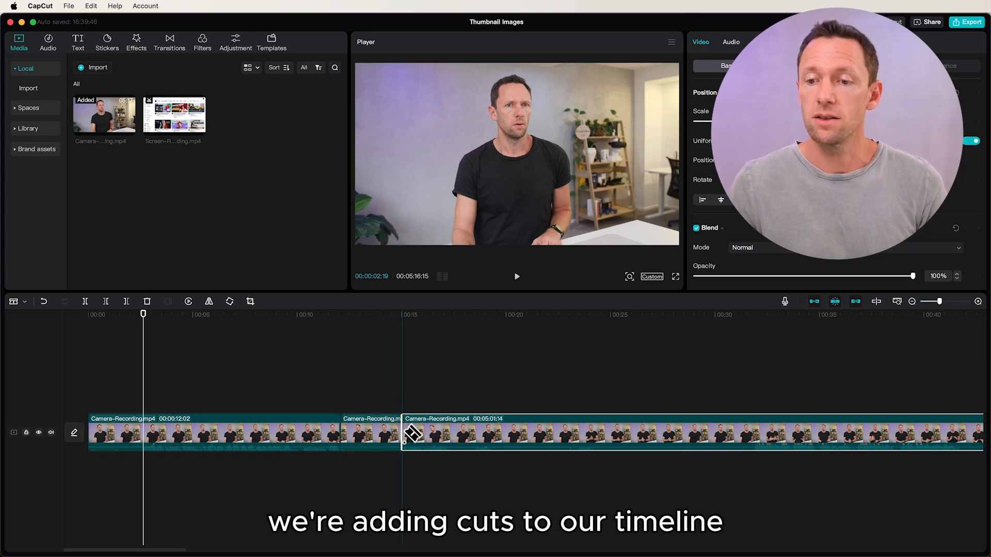
click(447, 435)
click(475, 436)
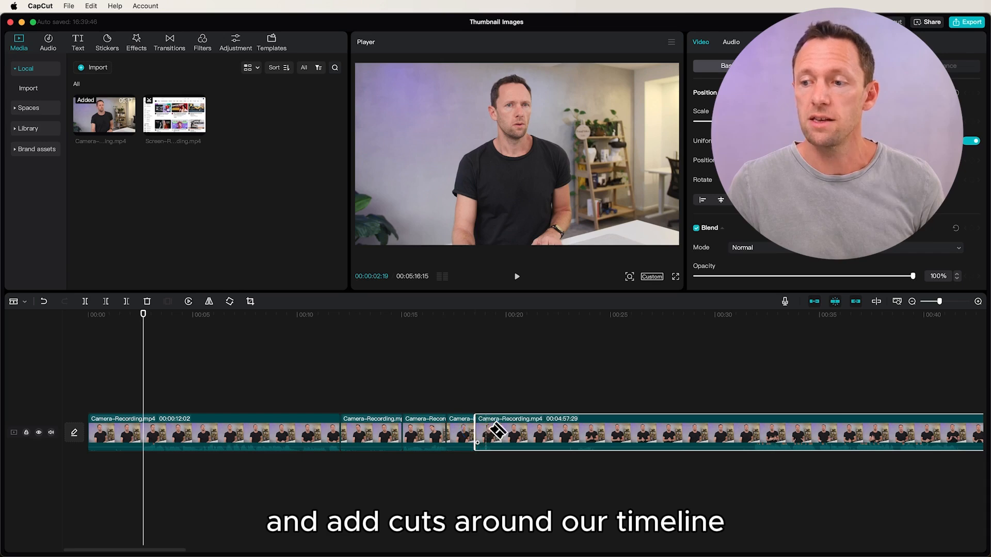
click(492, 436)
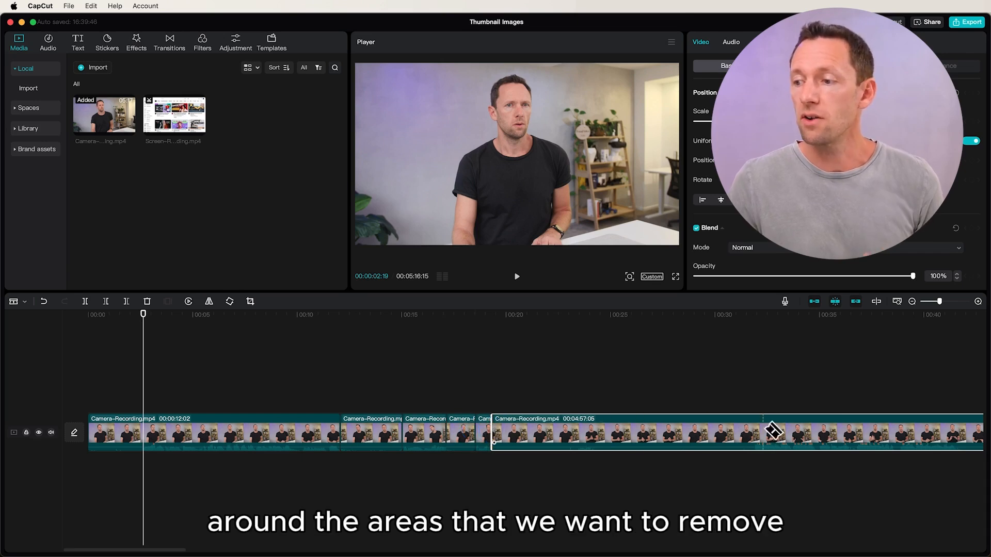
click(755, 435)
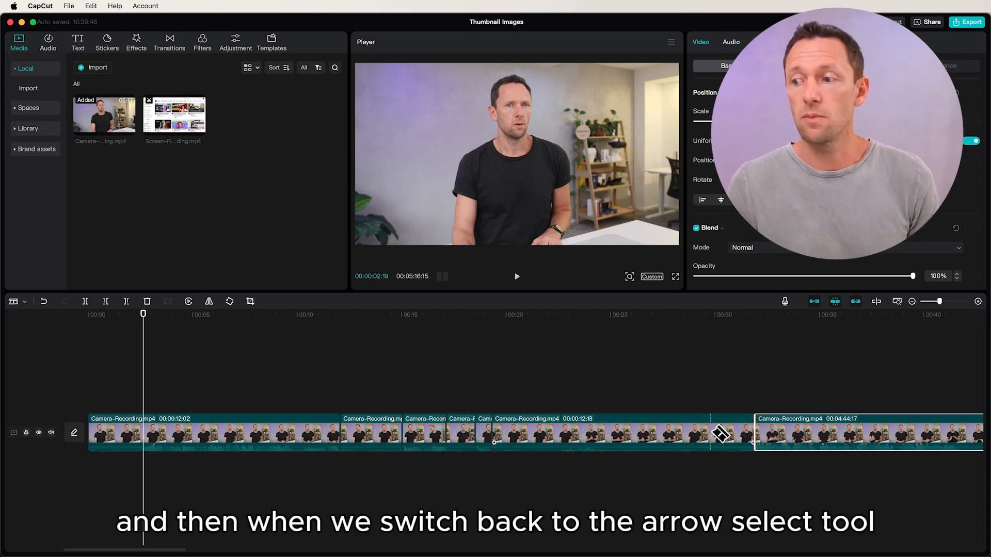
Step: Return to the Select tool and delete the piece starting at about 15 seconds and the roughly 12-second piece before the final cut
click(25, 302)
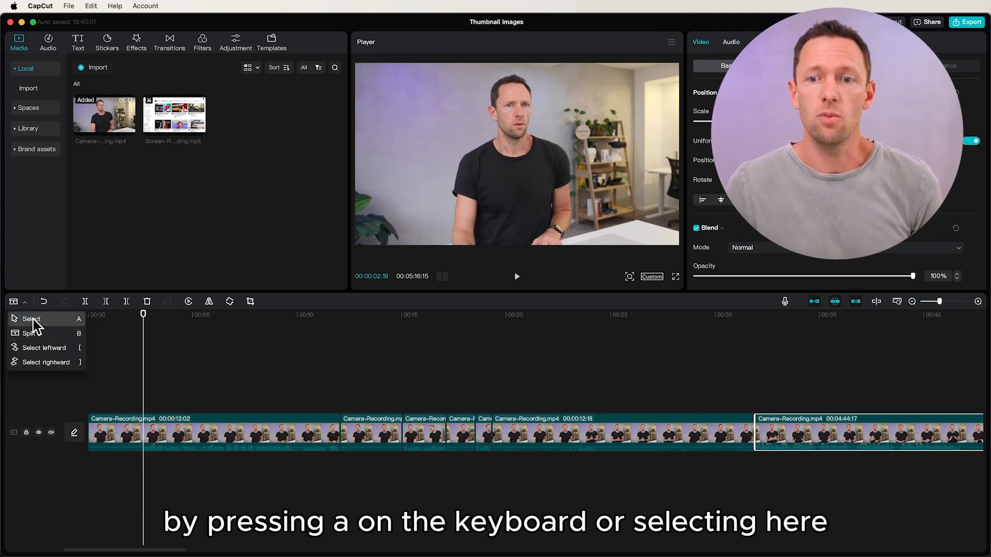
click(32, 319)
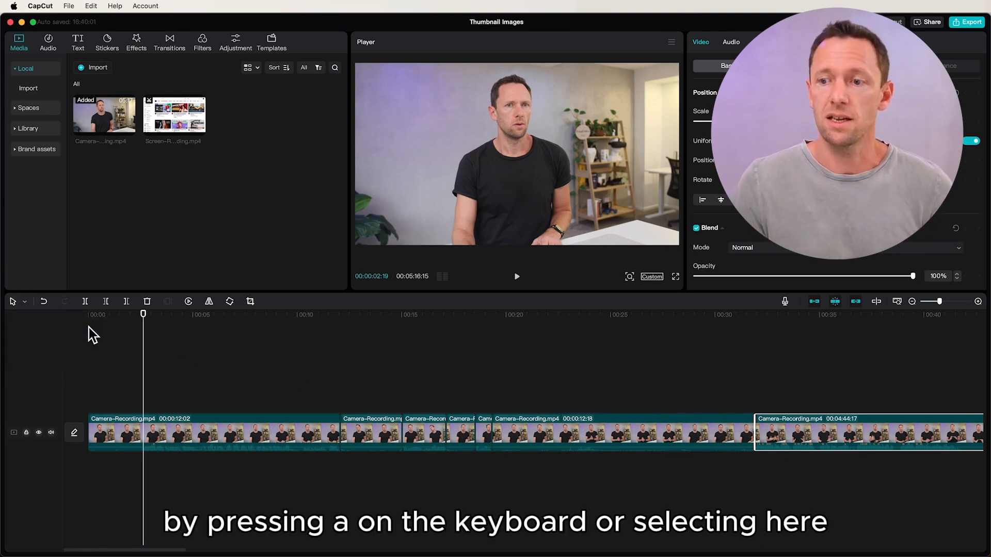
click(434, 429)
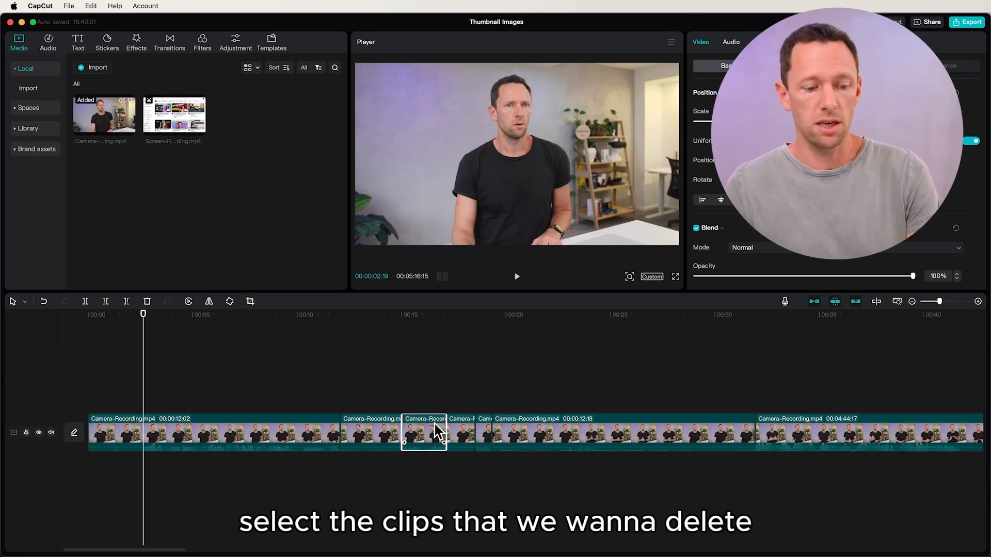
key(Delete)
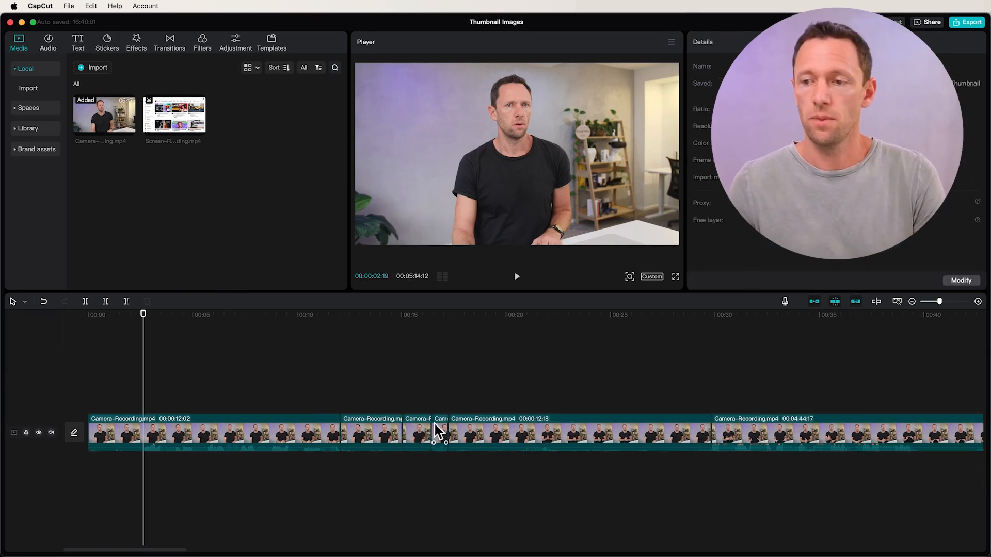
click(461, 433)
key(Delete)
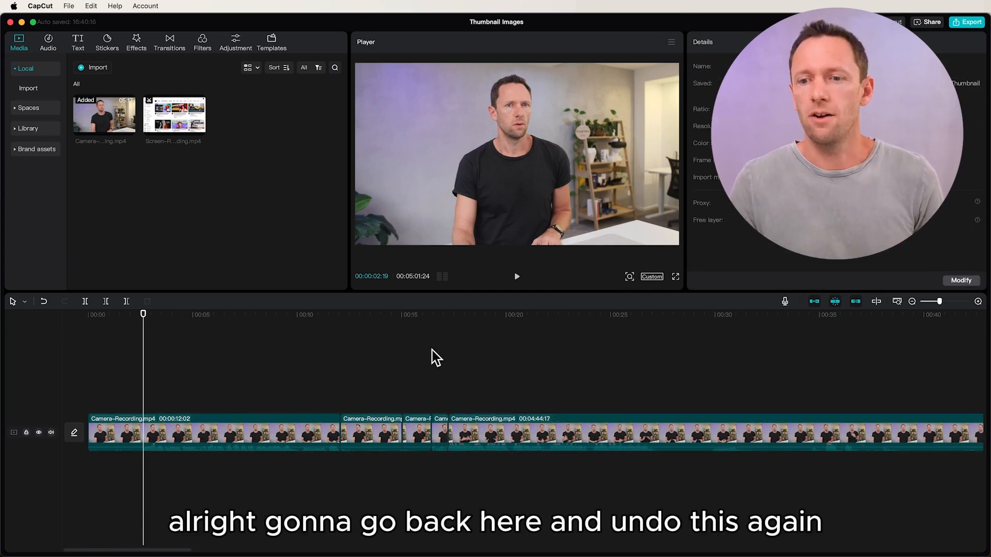
Step: Undo the two clip deletions and all the cuts made with the Split tool
click(44, 305)
click(45, 305)
click(46, 306)
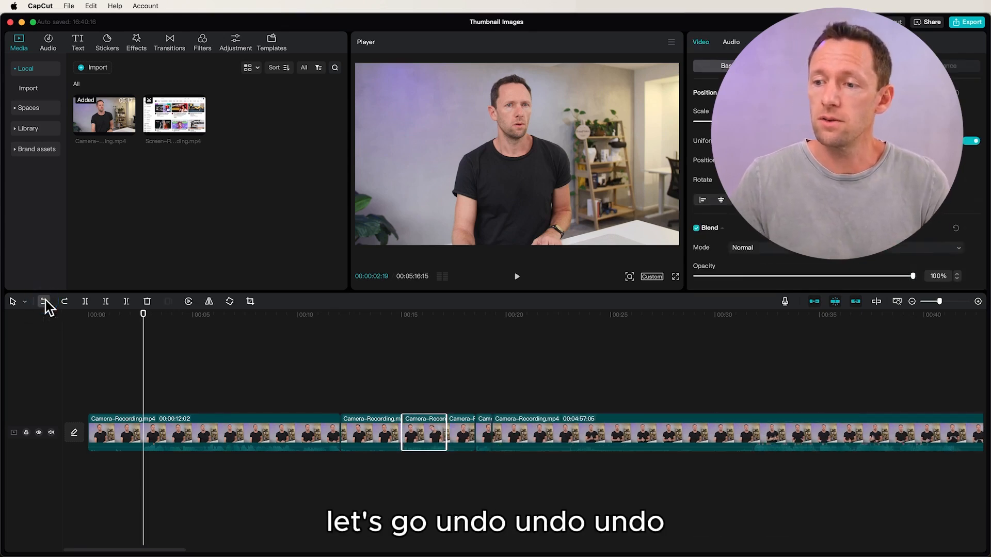
click(45, 306)
click(46, 306)
click(45, 305)
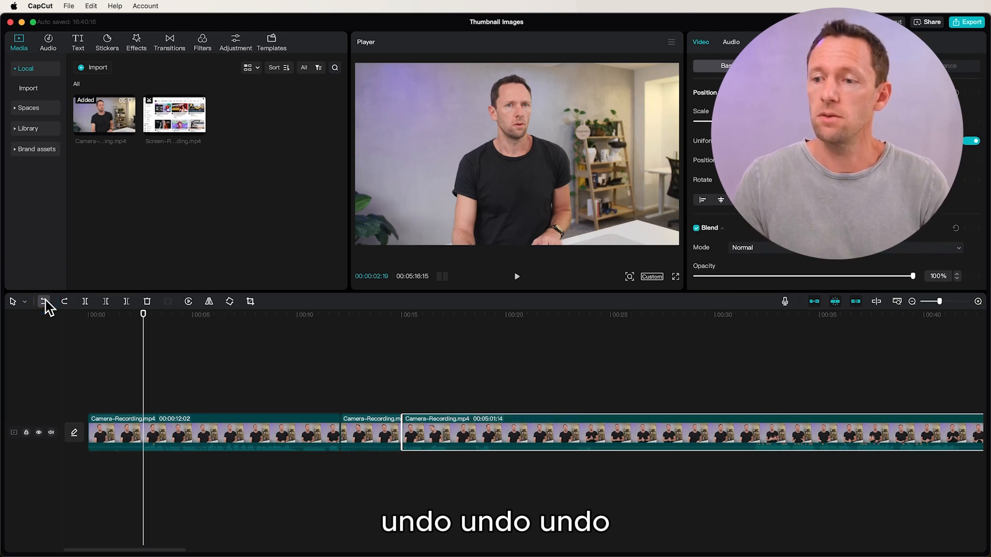
click(45, 305)
click(45, 305)
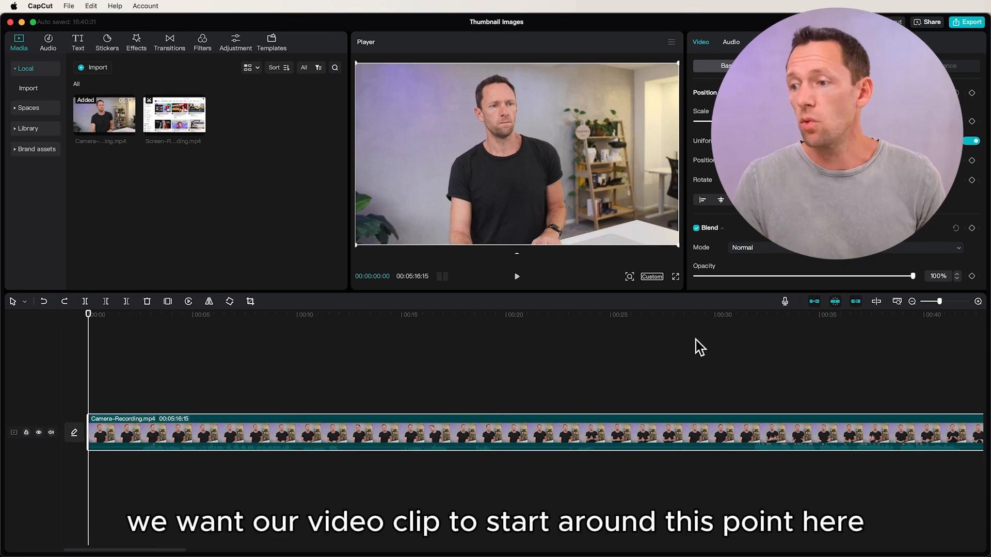
Step: Place the playhead at 00:00:31:26 and remove everything before it from Camera-Recording.mp4 with Delete left
drag(737, 315, 754, 315)
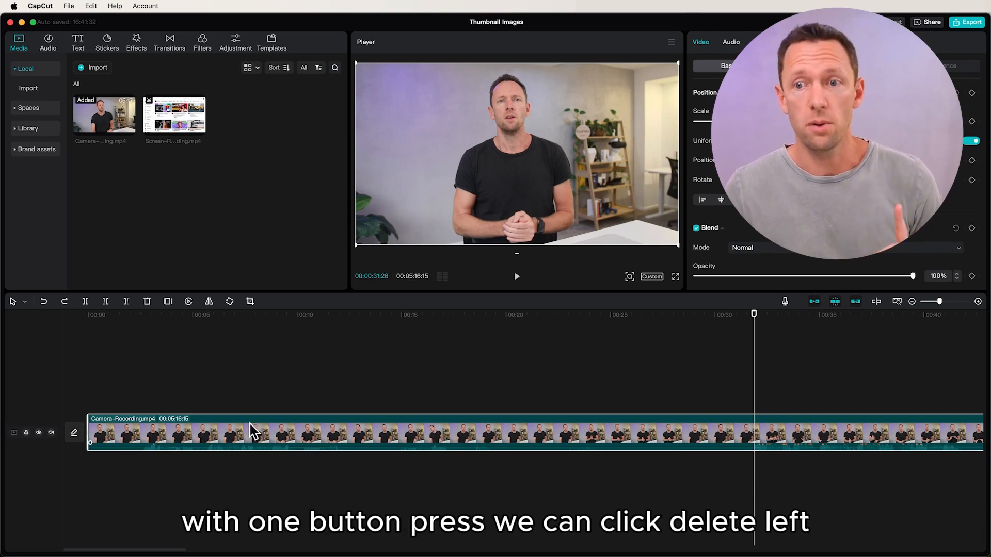
click(105, 302)
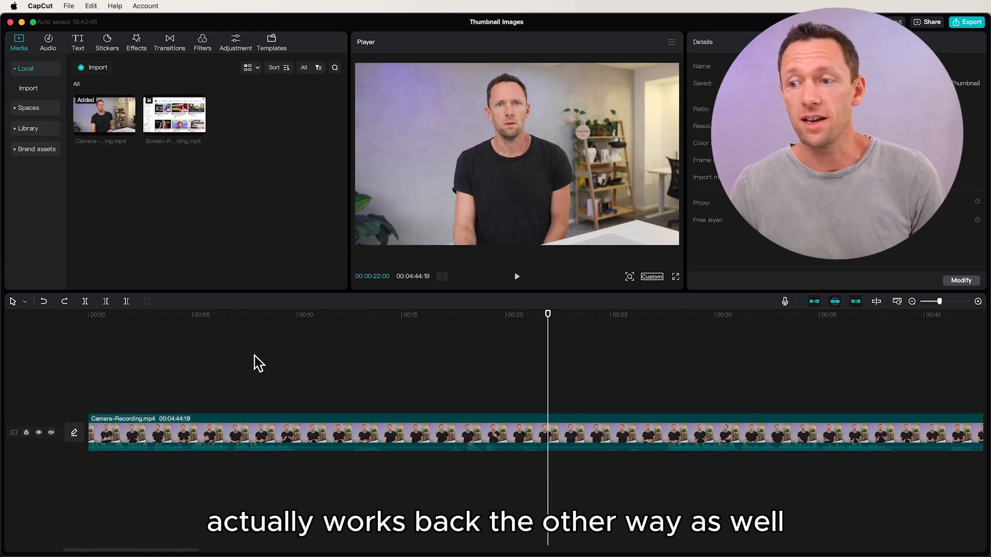
Step: Split the clip at 00:00:27:22 and remove the part from 00:00:09:26 up to that cut with Delete right
drag(615, 317, 667, 326)
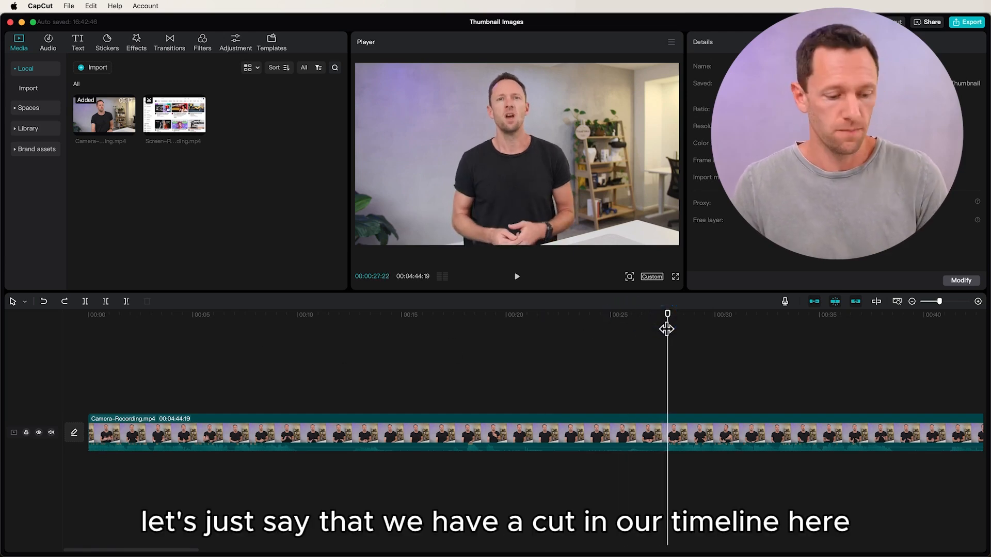
key(super+b)
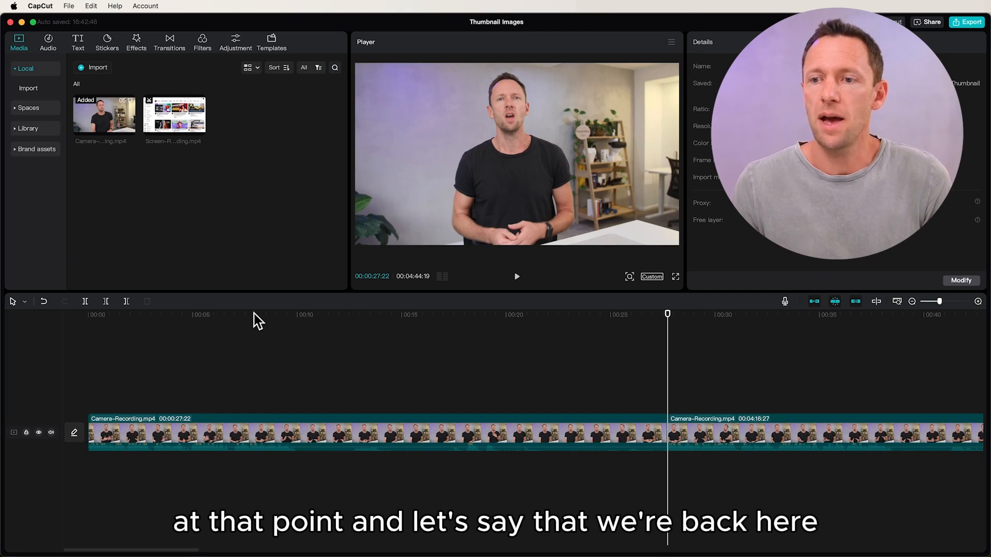
drag(255, 316, 294, 317)
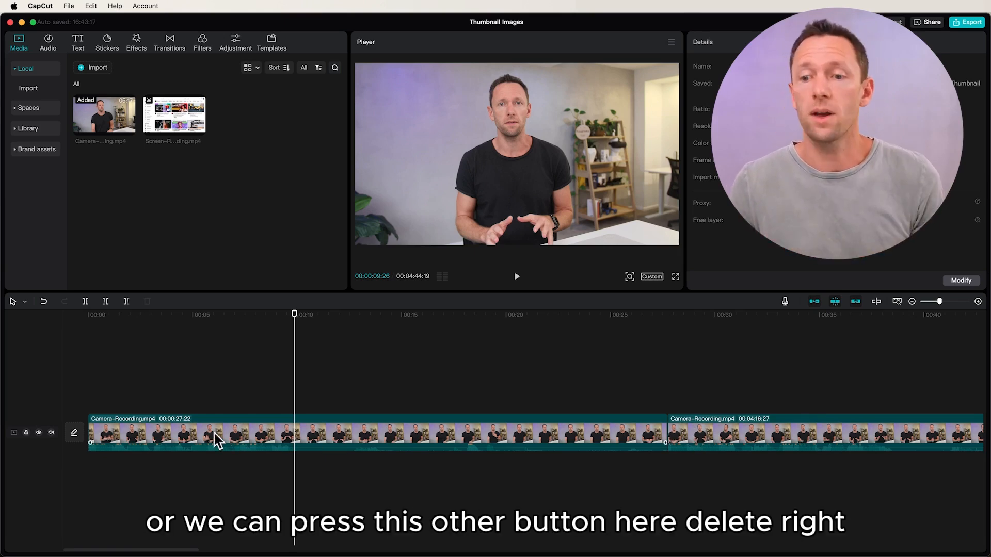
click(127, 302)
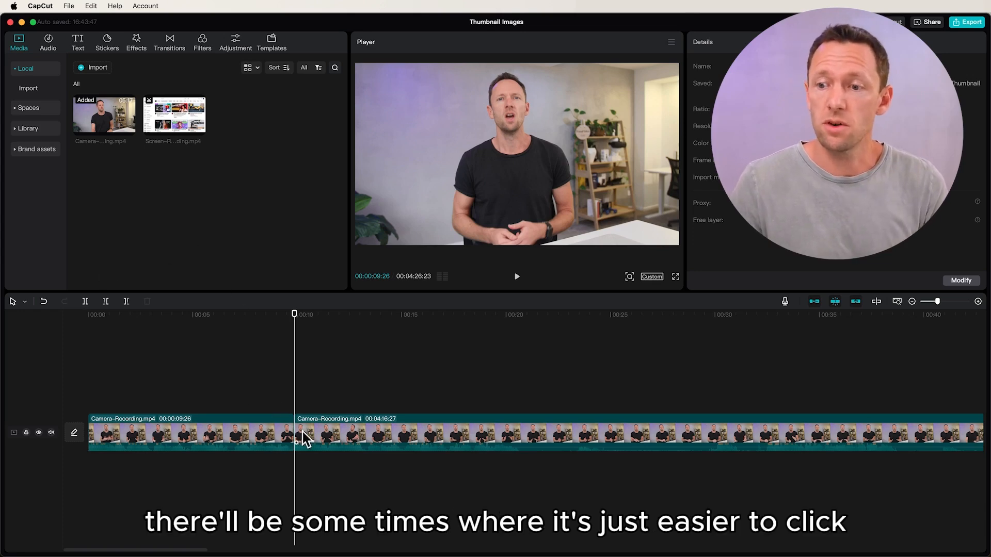
Step: Trim about 3 seconds off the start of the second clip, and snap the playhead to the join between the two clips
drag(295, 427, 361, 429)
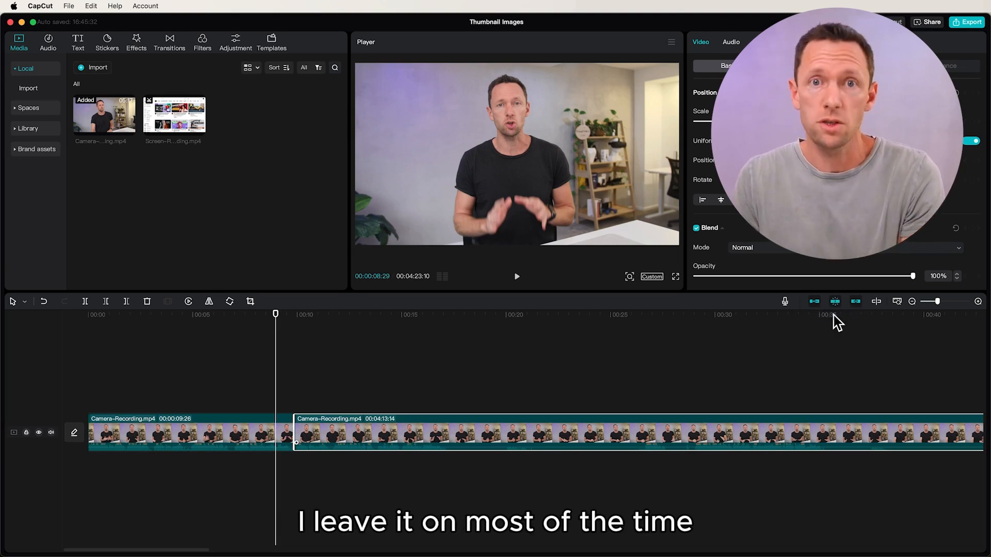
click(260, 314)
drag(261, 316, 280, 320)
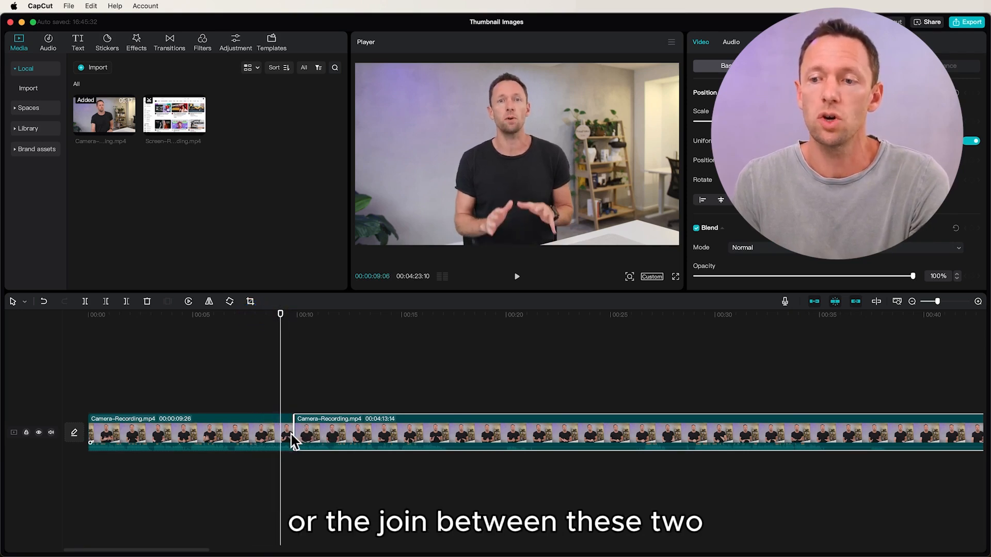
drag(280, 315, 294, 320)
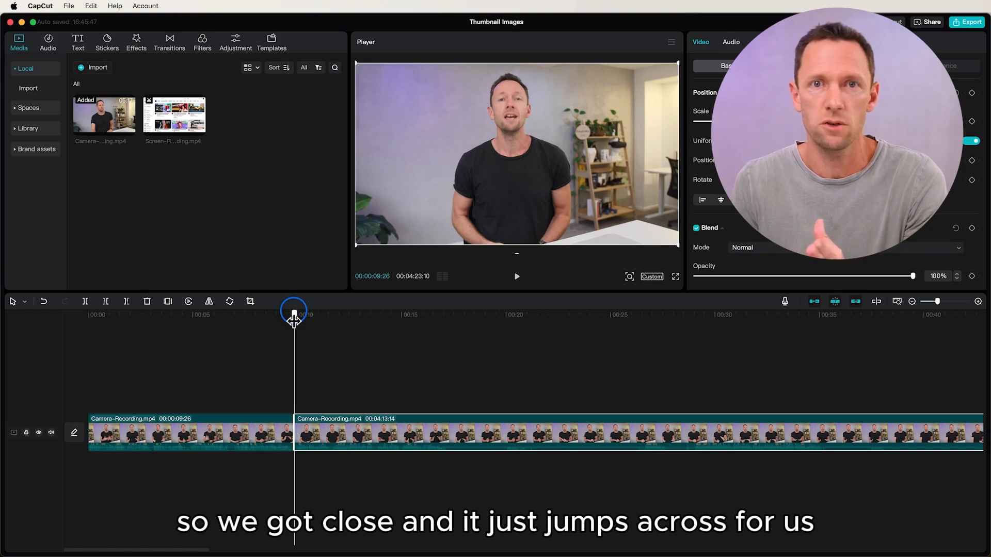
Step: Trim the start of the second clip to the playhead at 00:00:11:22, and by about 1 more second with snapping turned off
drag(294, 320, 333, 320)
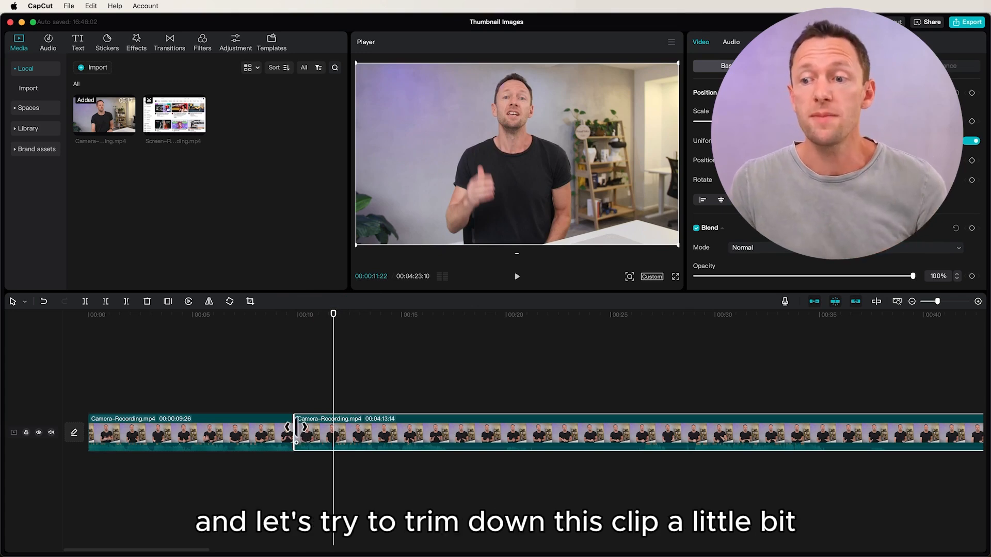
drag(294, 432, 333, 433)
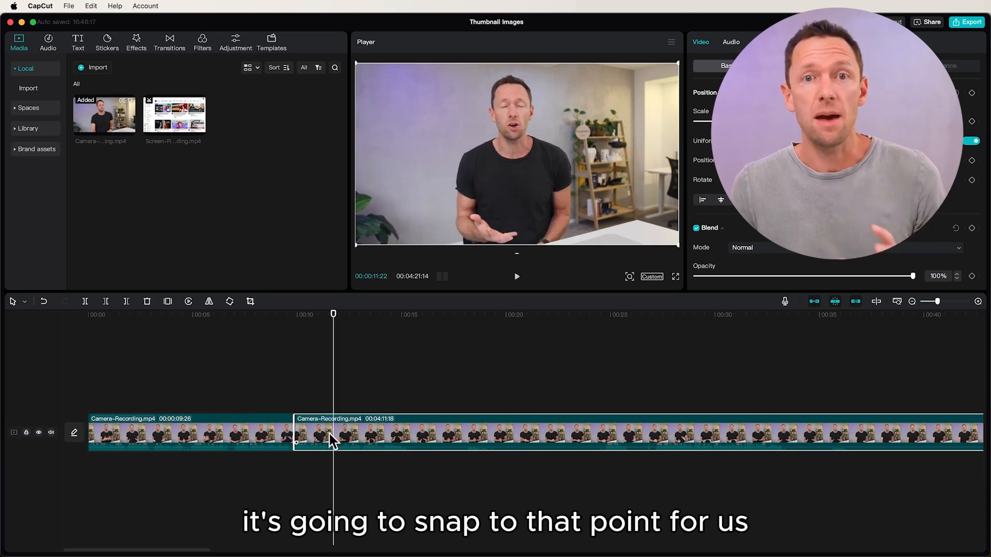
click(835, 303)
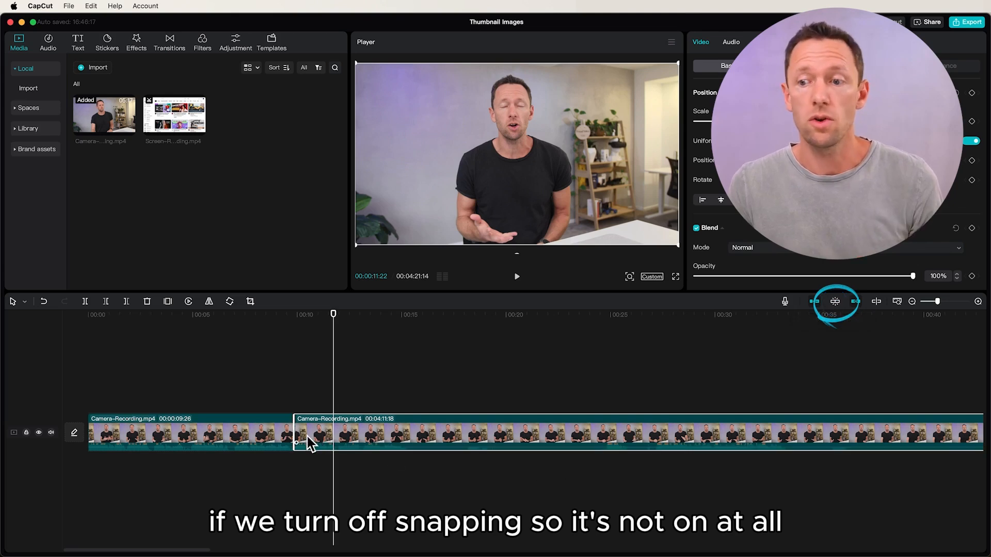
drag(296, 427, 335, 445)
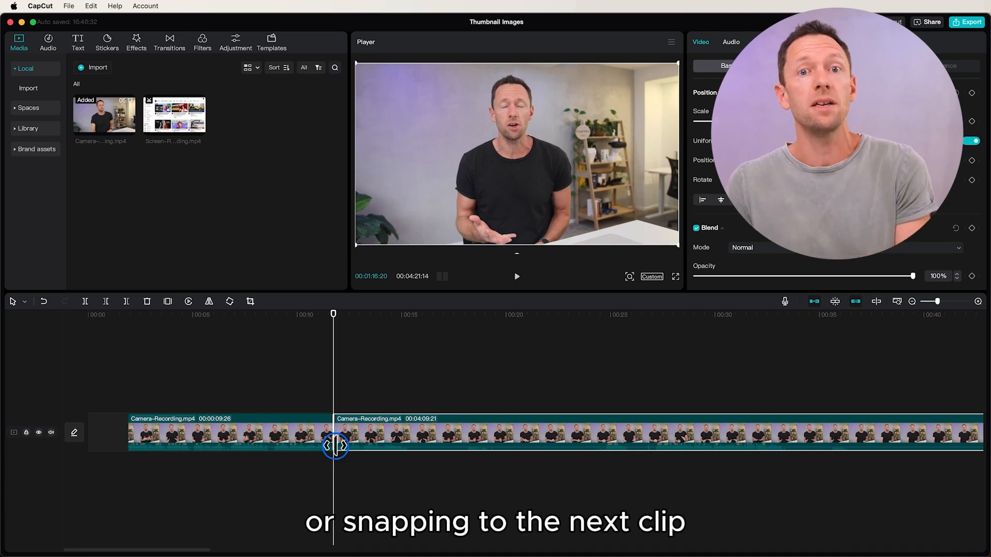
drag(335, 445, 316, 449)
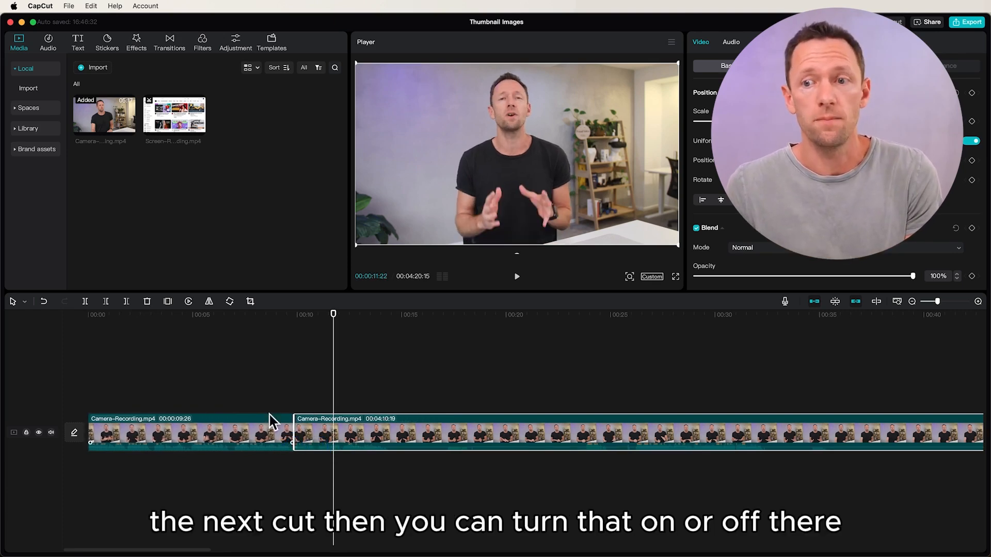
Step: Undo the start trims and the Delete right removal, and turn snapping back on
click(45, 301)
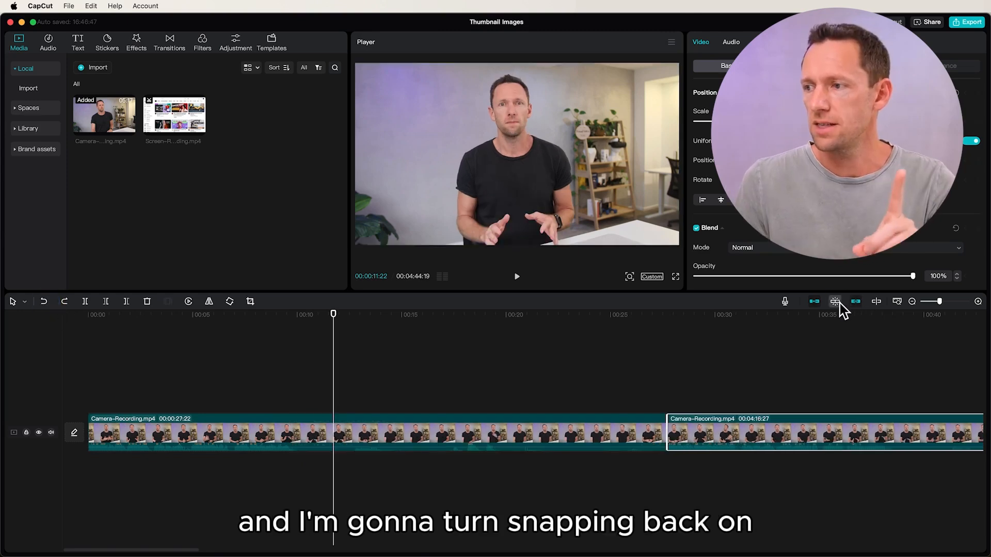
click(836, 302)
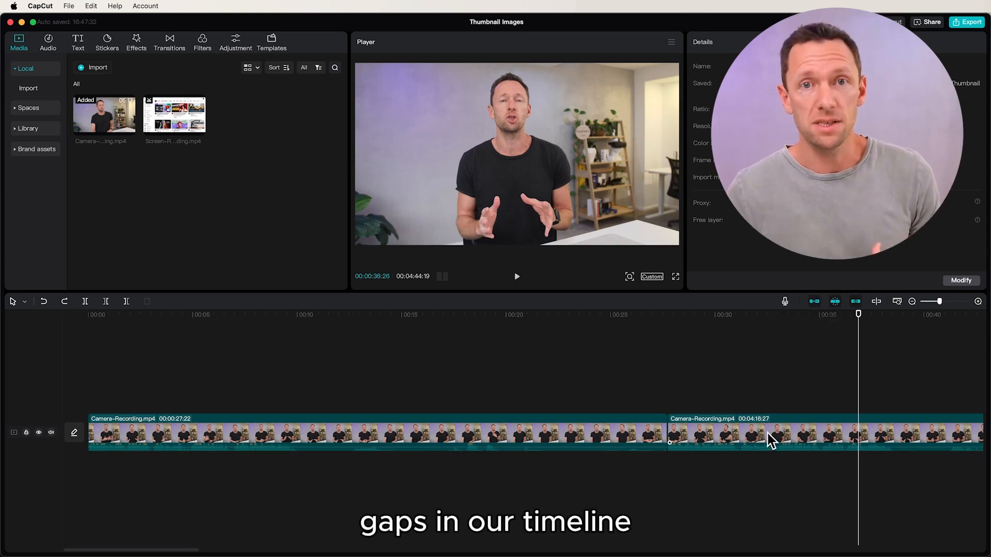
Step: Try to move the second clip away from the first to leave a gap, with the main track magnet on
click(739, 464)
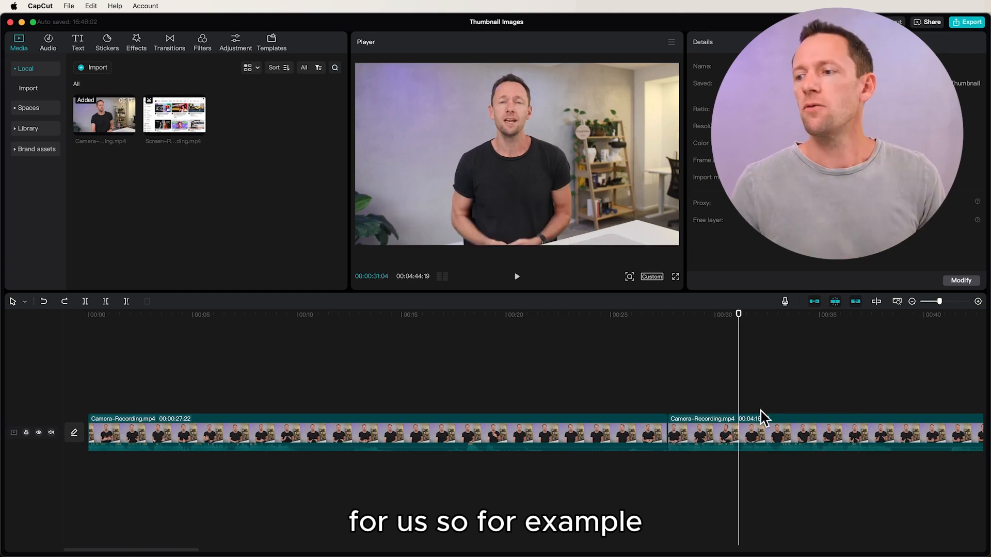
drag(706, 436, 833, 436)
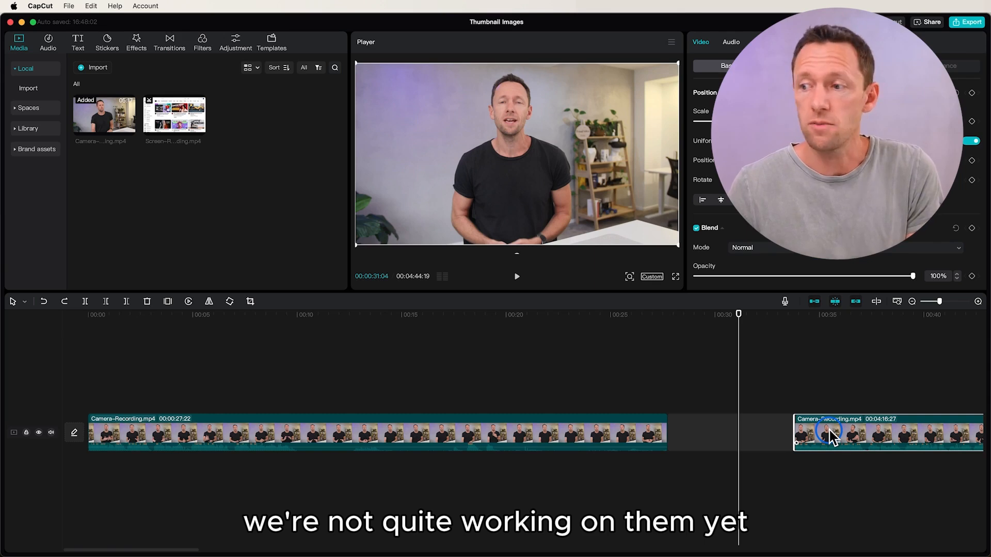
drag(828, 430, 830, 429)
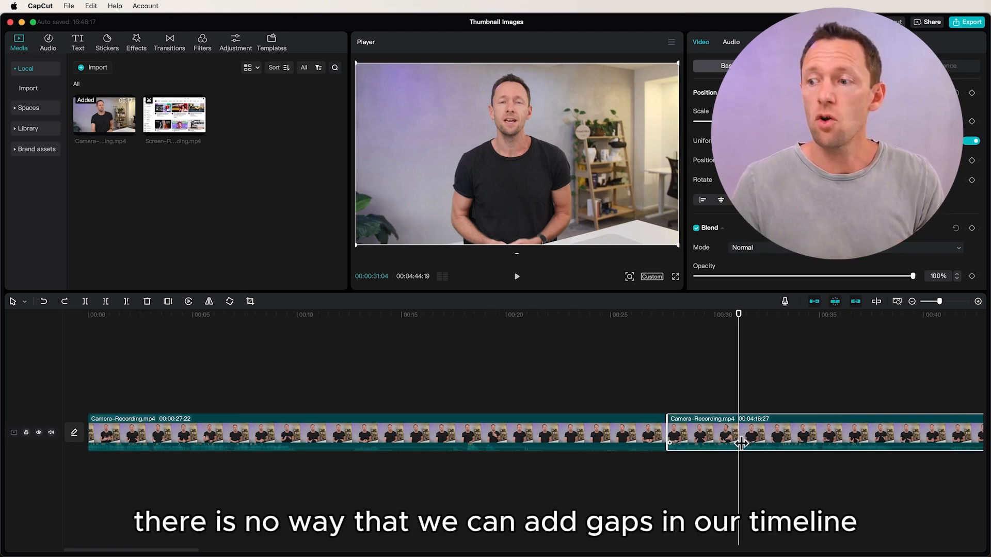
drag(728, 433, 835, 419)
drag(728, 447, 856, 426)
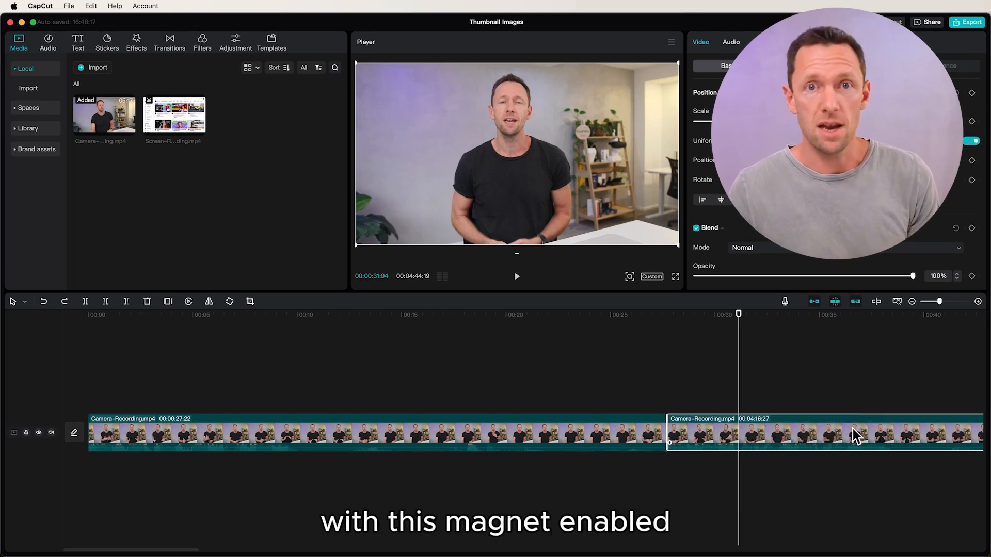
Step: Turn off the main track magnet and move the second clip to start at about 00:00:39, leaving a gap
click(815, 301)
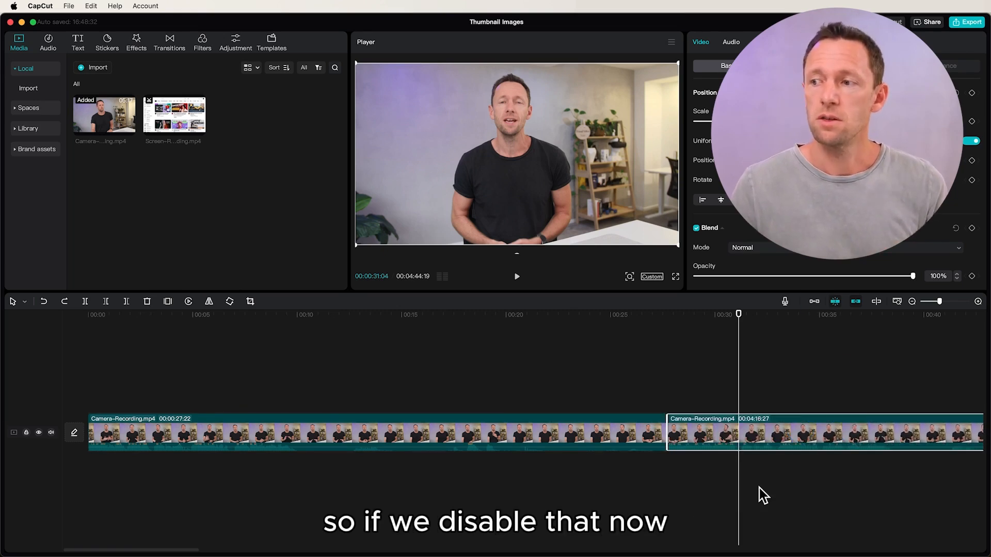
drag(704, 443, 853, 436)
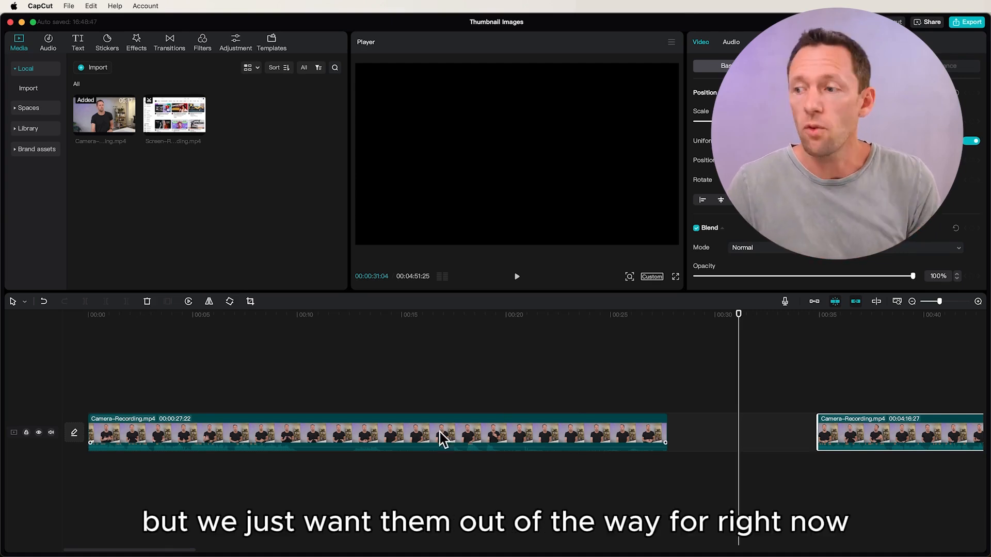
drag(853, 433, 936, 431)
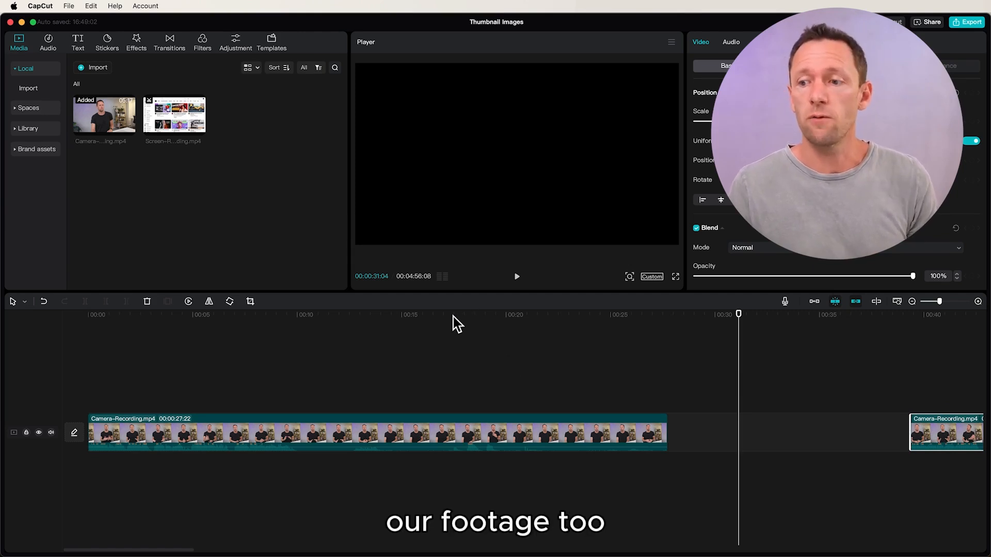
Step: Split the first Camera-Recording.mp4 clip at 00:00:14:00 and 00:00:17:11
drag(447, 319, 381, 324)
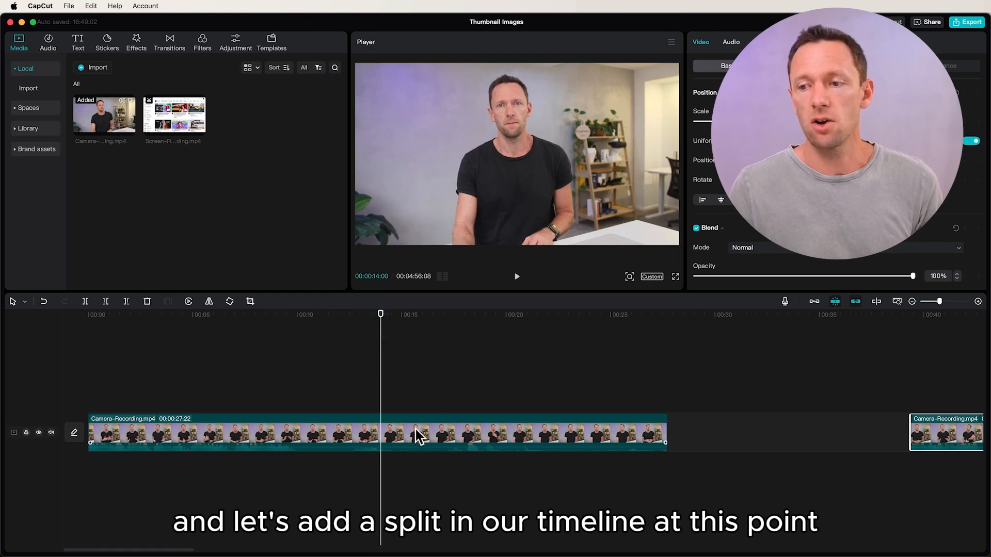
click(84, 302)
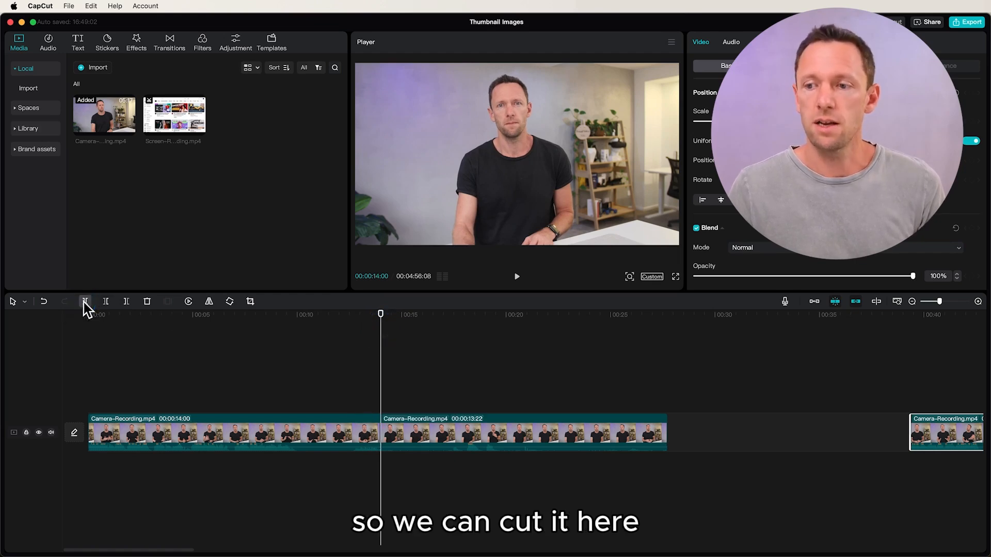
drag(389, 322, 451, 324)
click(85, 302)
Step: Delete the short middle clip between the two new cuts
click(370, 432)
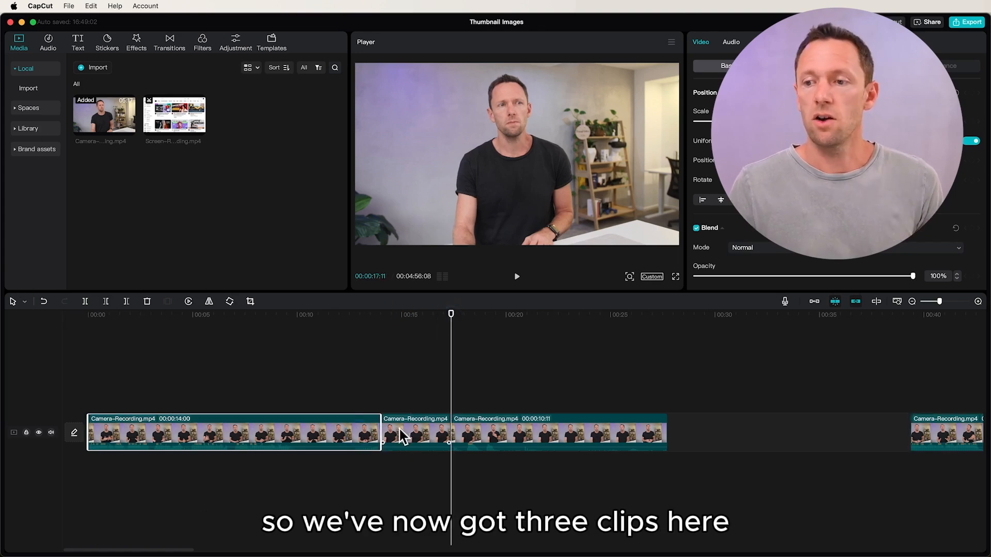
click(392, 430)
click(510, 433)
click(414, 430)
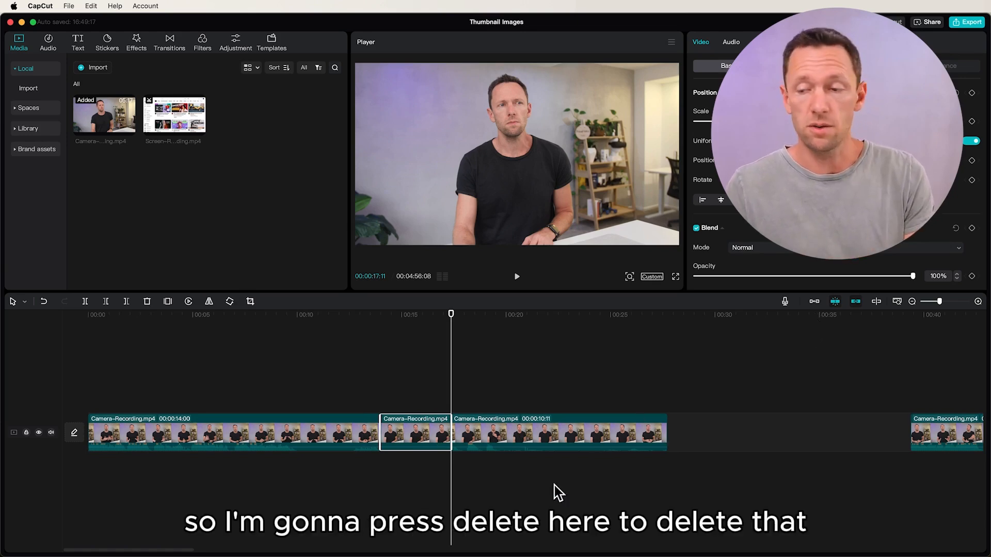
key(Delete)
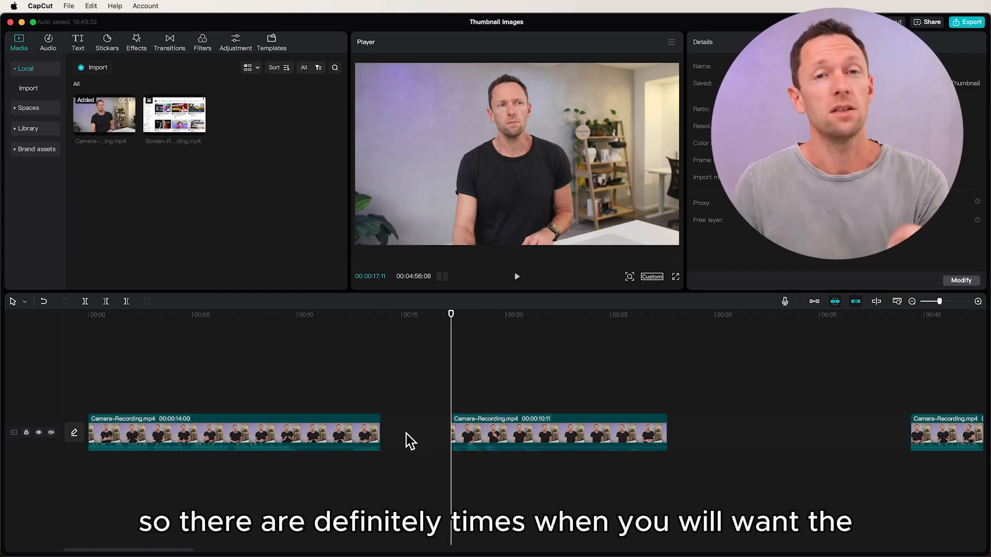
Step: Turn the main track magnet back on to close the gaps between the clips
click(413, 438)
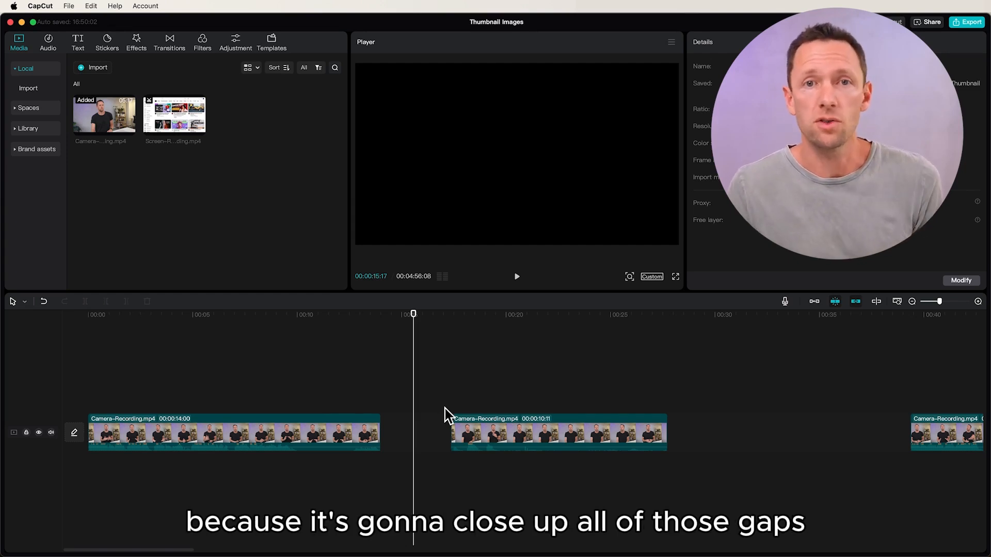
click(814, 302)
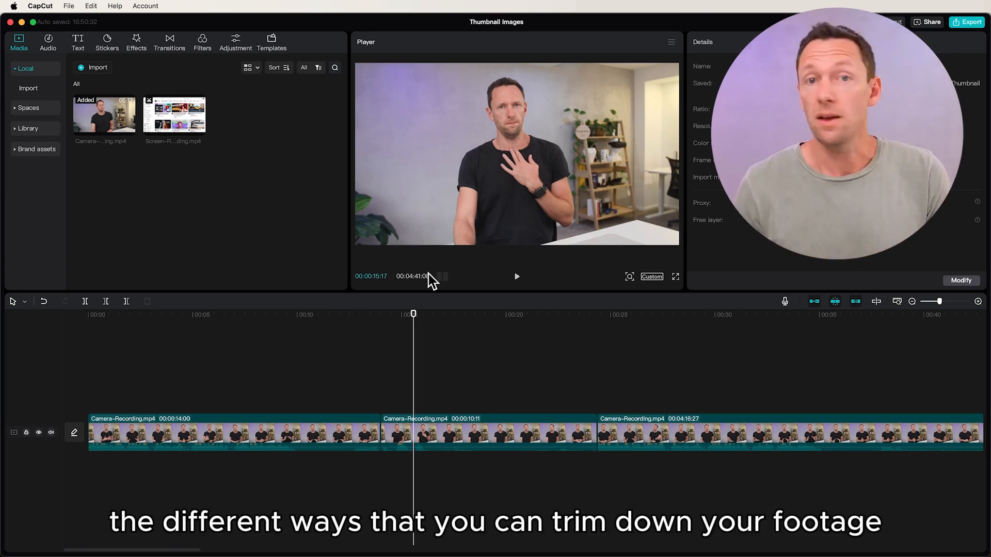
Step: Delete all clips from the timeline and place Camera-Recording.mp4 at its start again
drag(667, 489, 264, 385)
key(Delete)
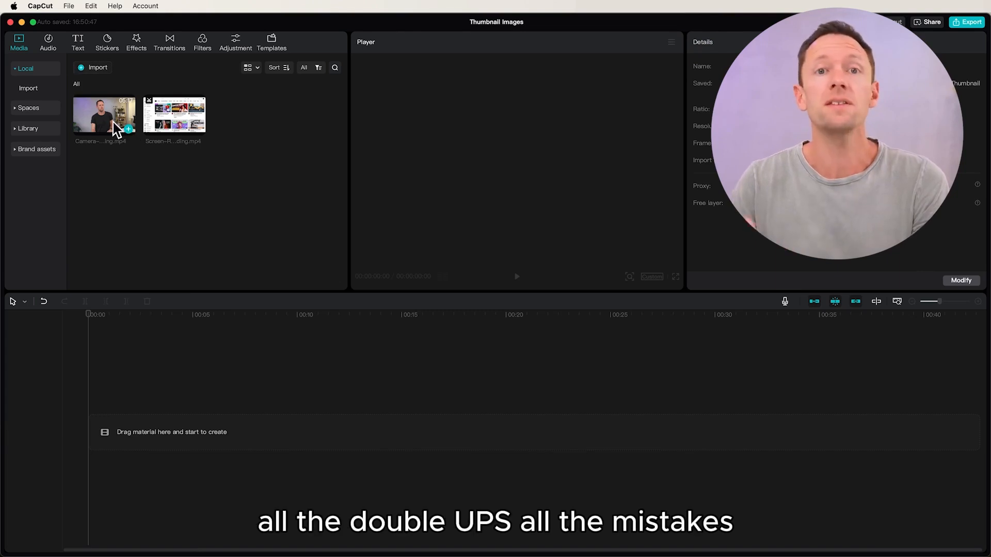
drag(89, 114, 106, 424)
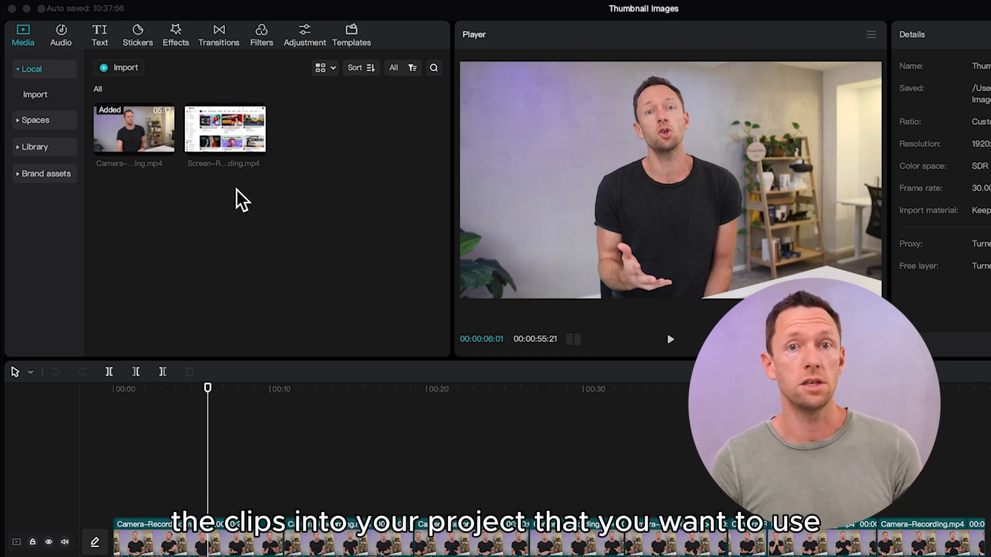
Step: Look at the recordings available for import in the CapCut Training folder, and close the file dialog
click(119, 69)
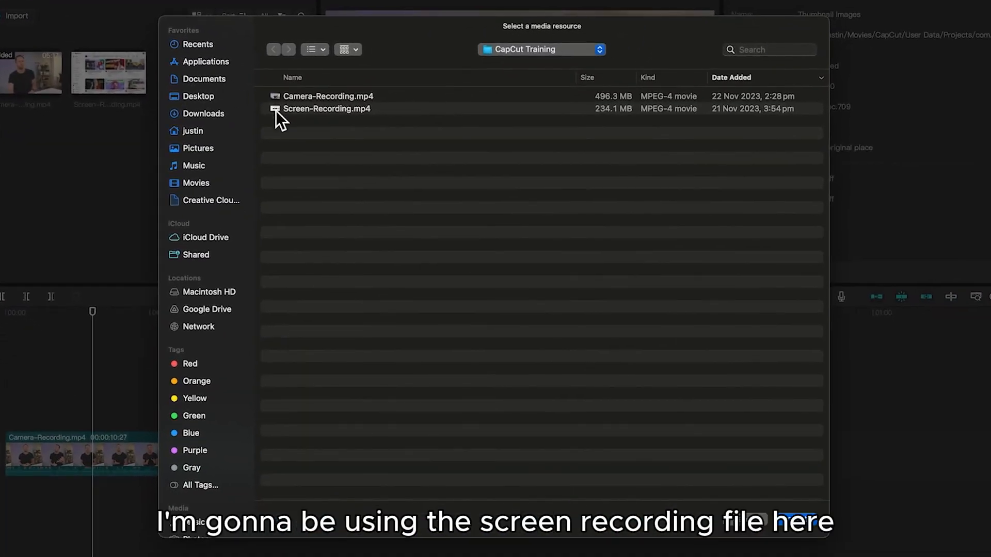
click(756, 521)
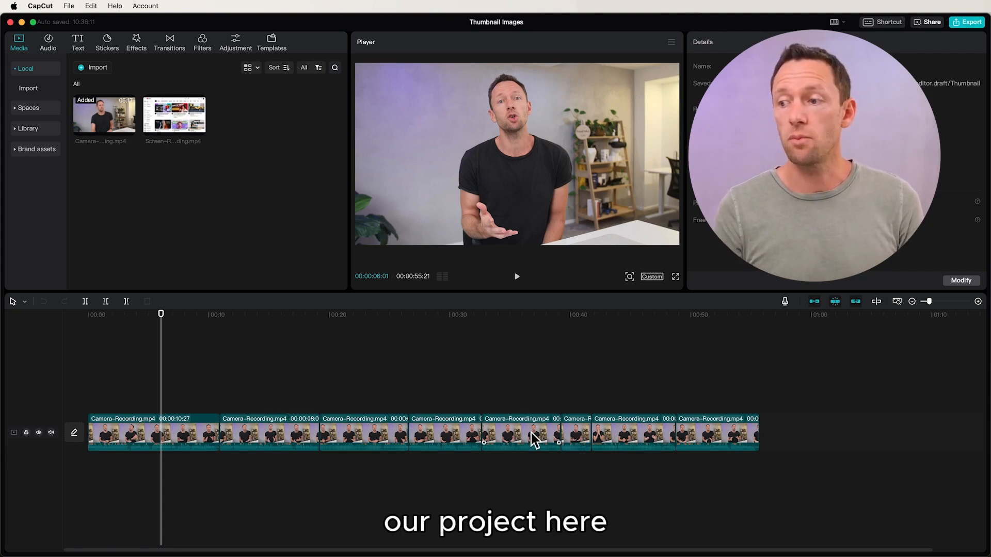
Step: Place Screen-Recording.mp4 on a track above the camera clips at about 00:00:13, and preview the overlay at 00:00:15:29
mouse_move(181, 112)
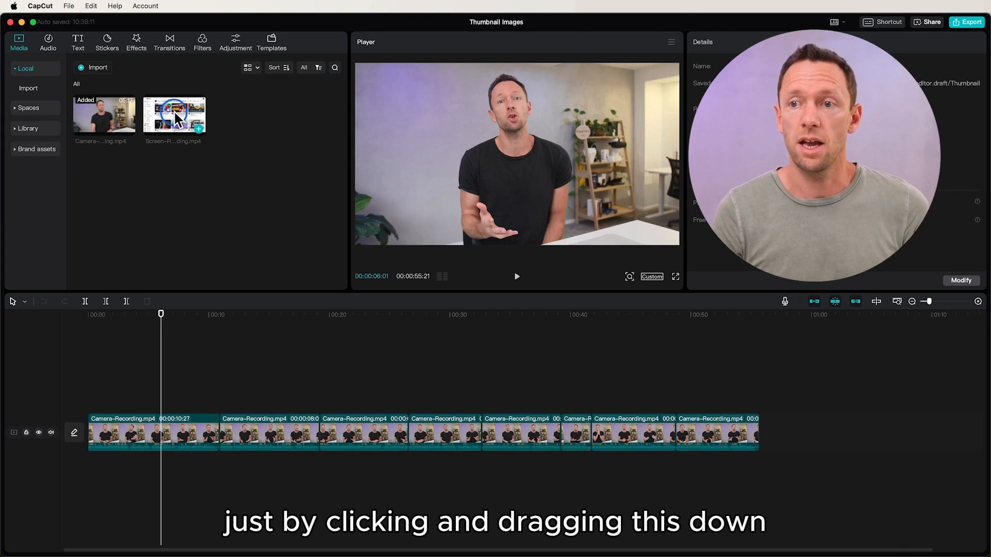
drag(174, 110, 251, 382)
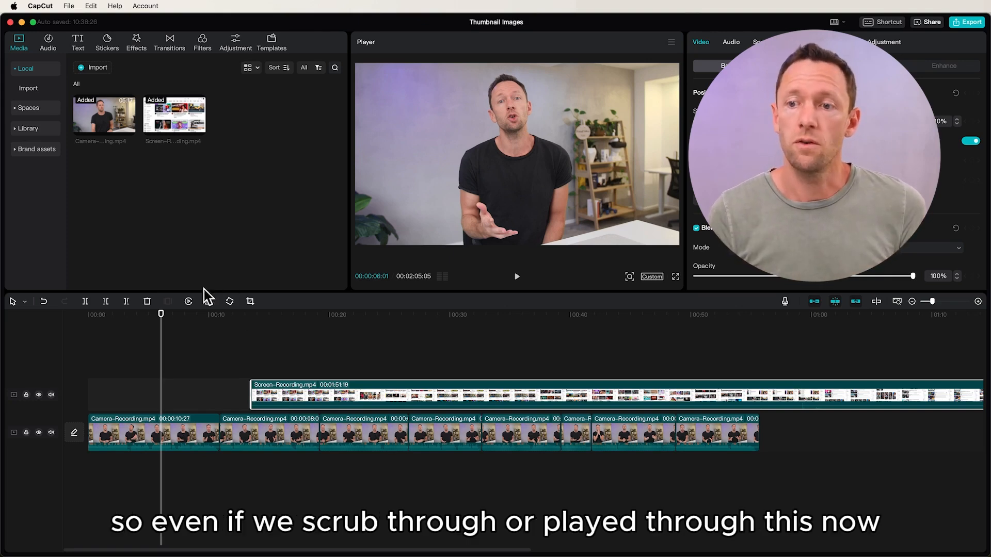
drag(210, 311, 281, 344)
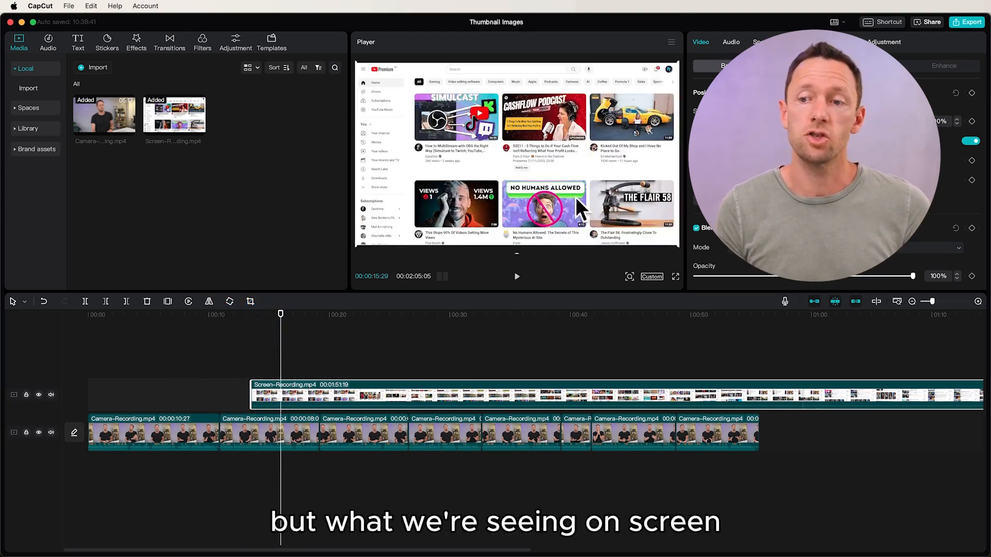
Step: Trim about 1 second off the start of Screen-Recording.mp4 and split it at 00:00:21:16
drag(281, 314, 348, 314)
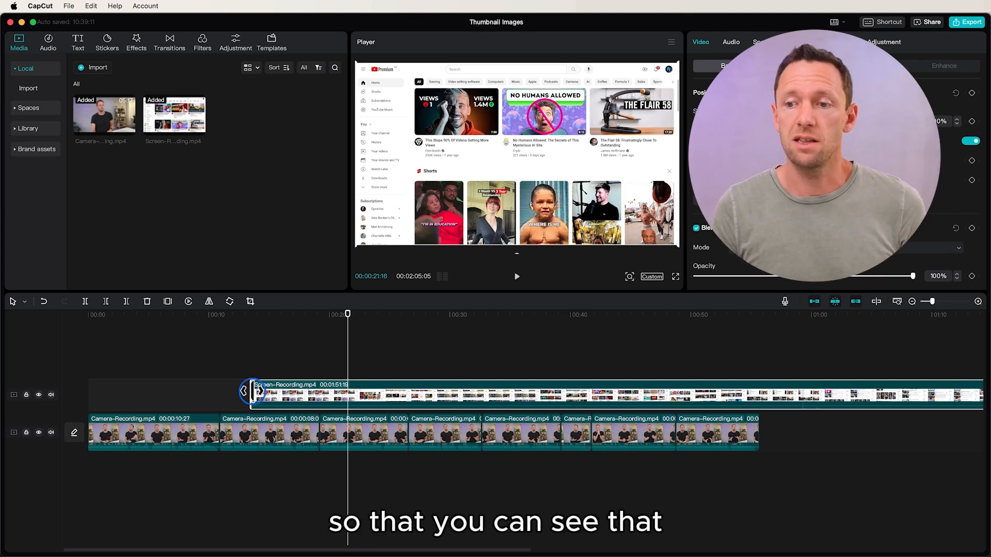
mouse_move(251, 393)
mouse_down()
mouse_move(296, 386)
mouse_move(266, 386)
mouse_up()
click(349, 392)
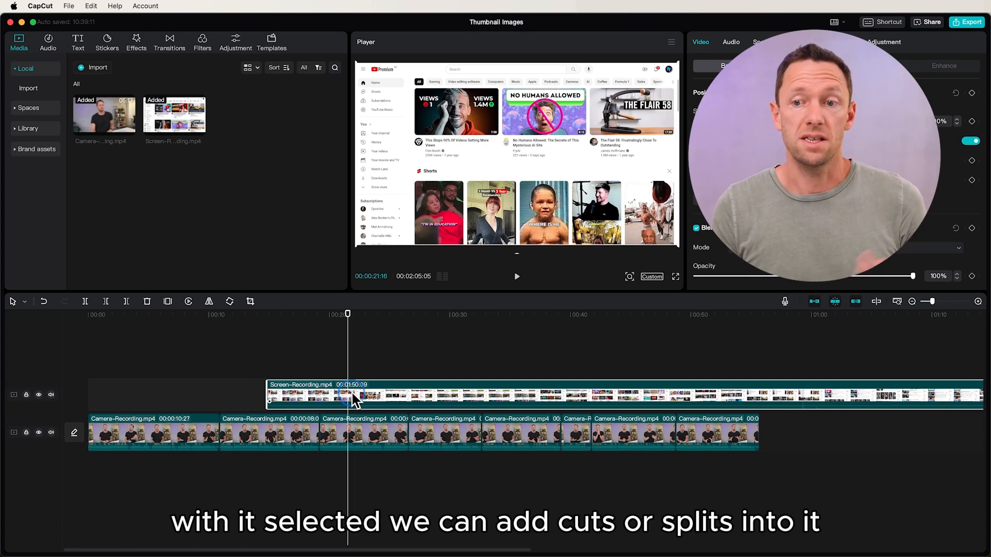
click(85, 301)
Step: Move the first screen recording piece to start at about 00:00:10, and delete both screen recording pieces from the timeline
drag(310, 395, 250, 398)
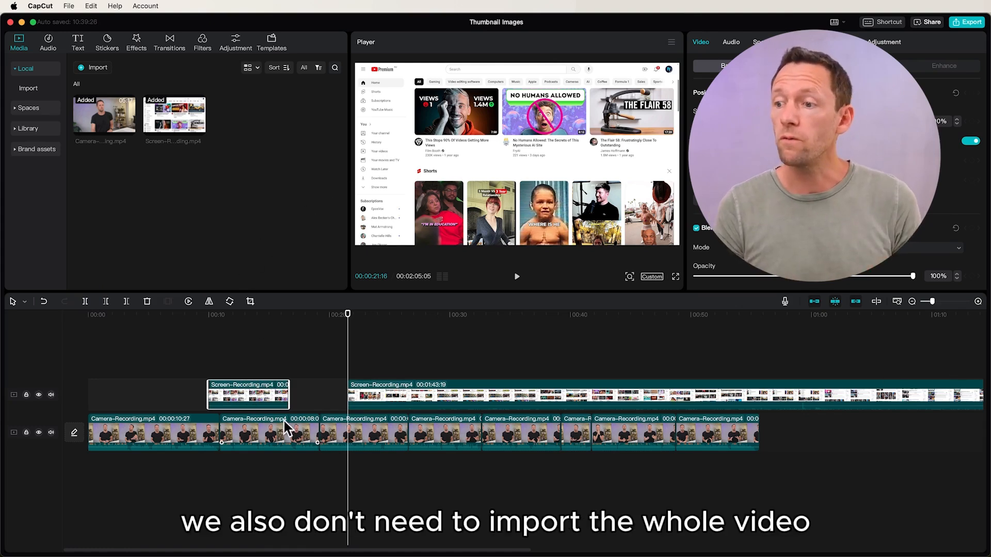
click(885, 389)
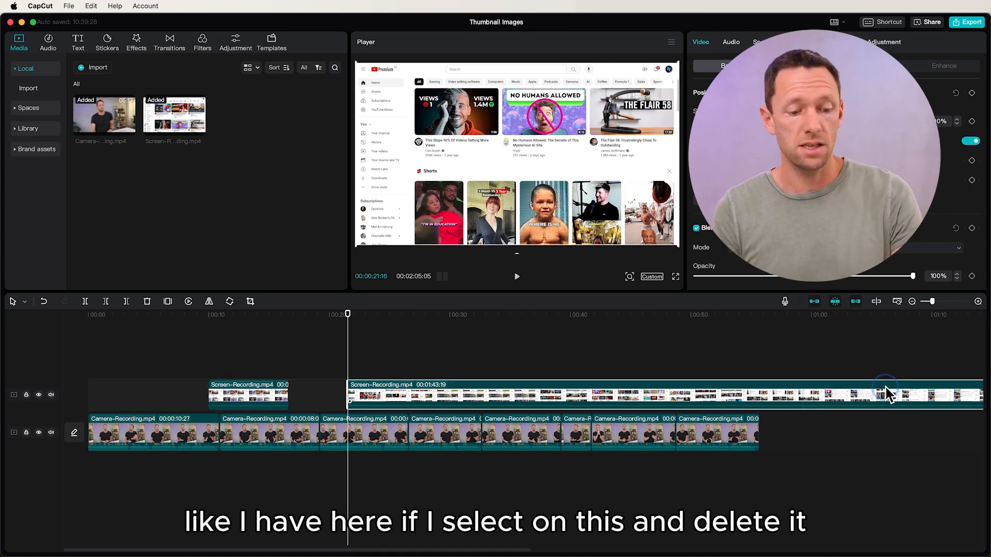
key(Delete)
click(242, 396)
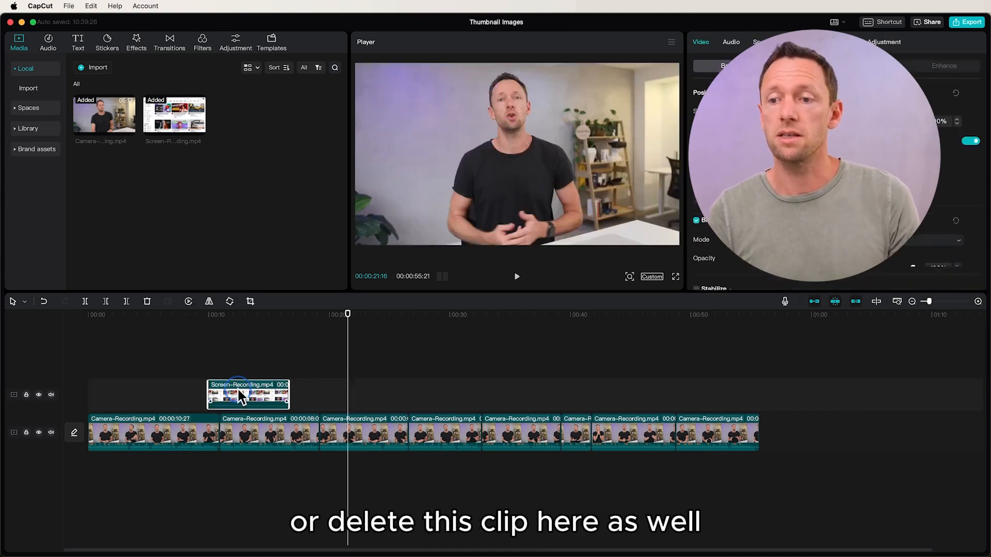
key(Delete)
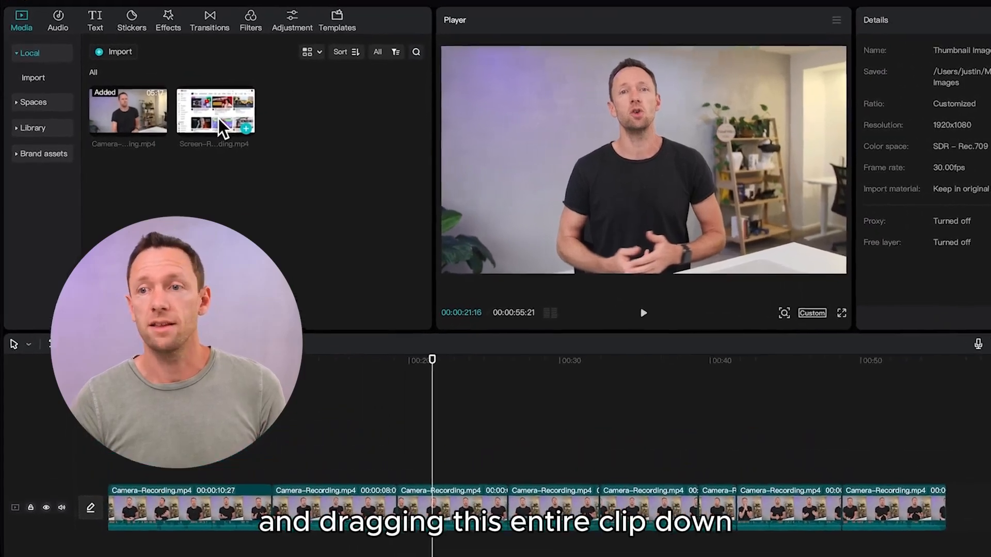
Step: Mark a short section of Screen-Recording.mp4 in the media library and place it on a track above the camera clips
click(218, 119)
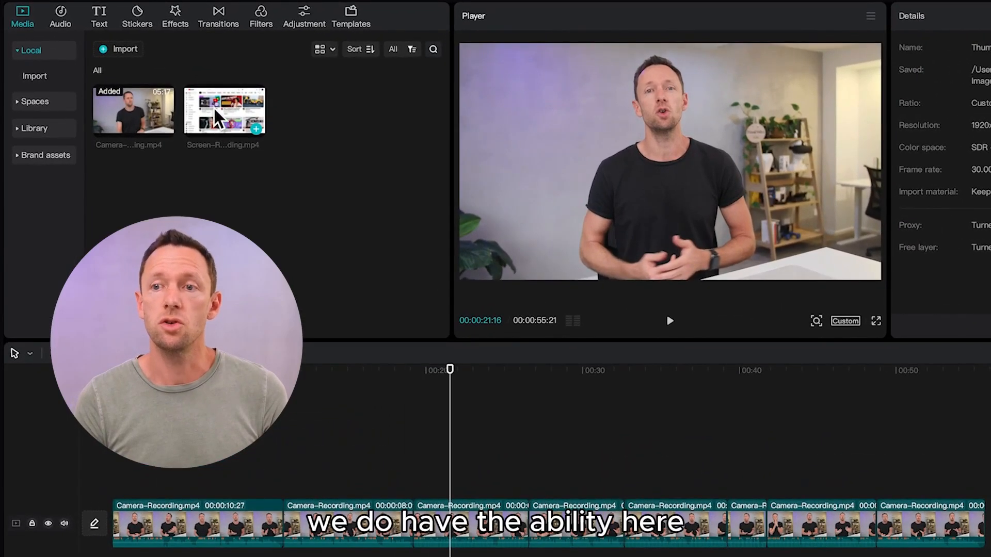
key(space)
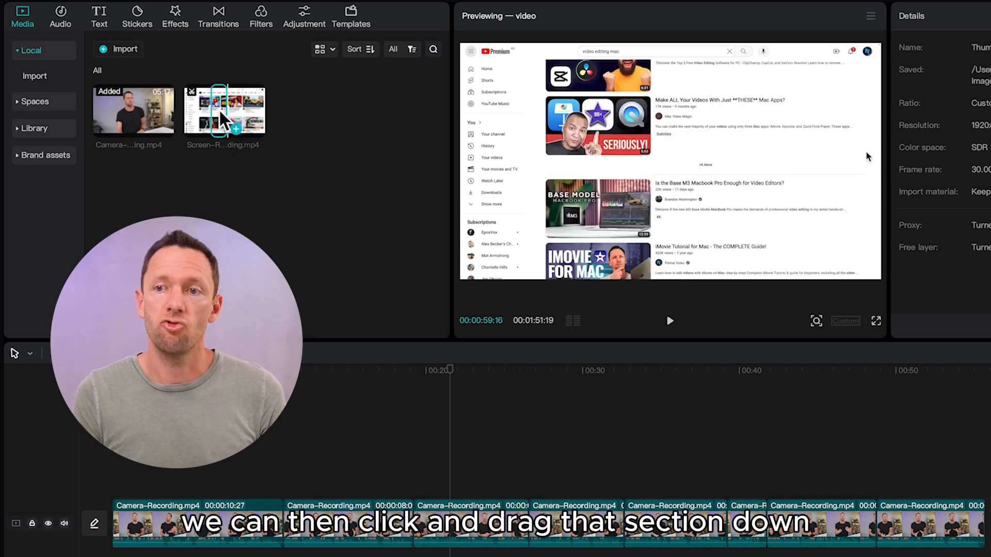
drag(222, 116, 345, 435)
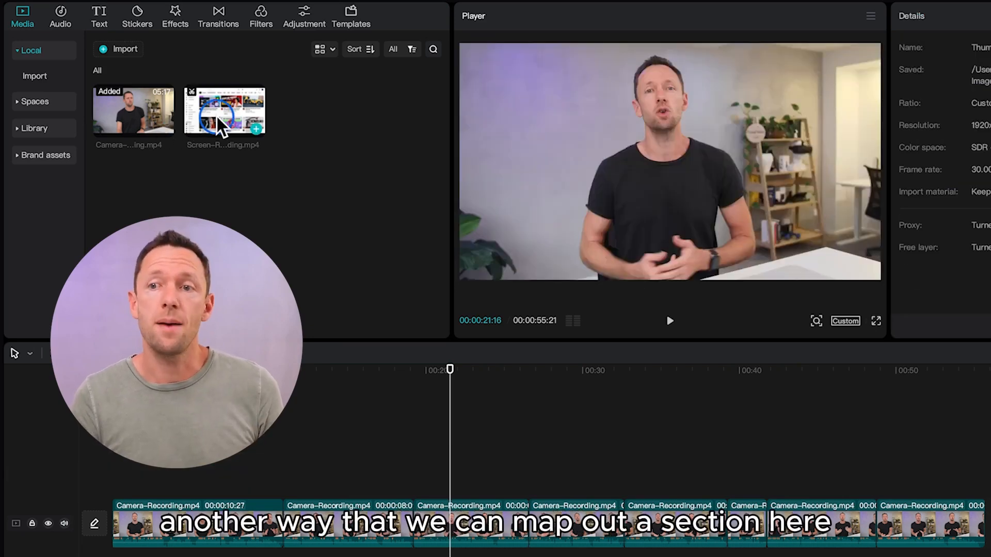
Step: Compare the source preview of Screen-Recording.mp4 with the edited timeline at 00:00:26:07
click(222, 109)
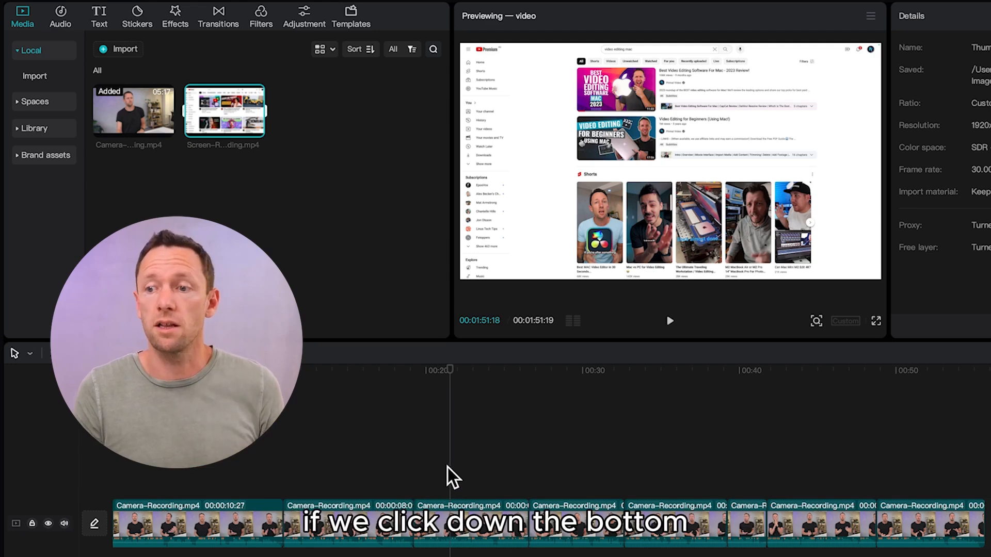
click(449, 481)
click(524, 368)
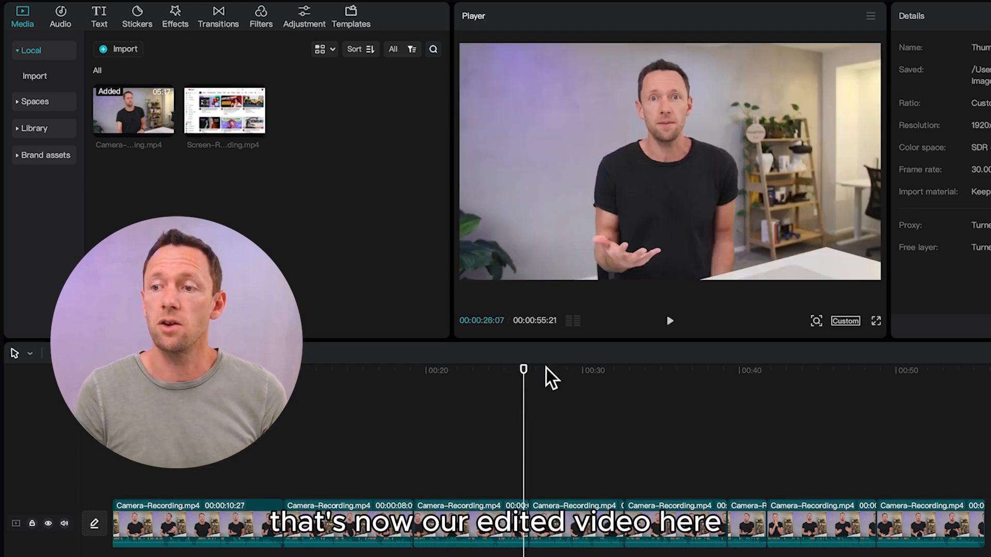
Step: Mark a section of Screen-Recording.mp4 starting at 00:00:42:23 in the source preview, and place it above the camera clips
click(235, 106)
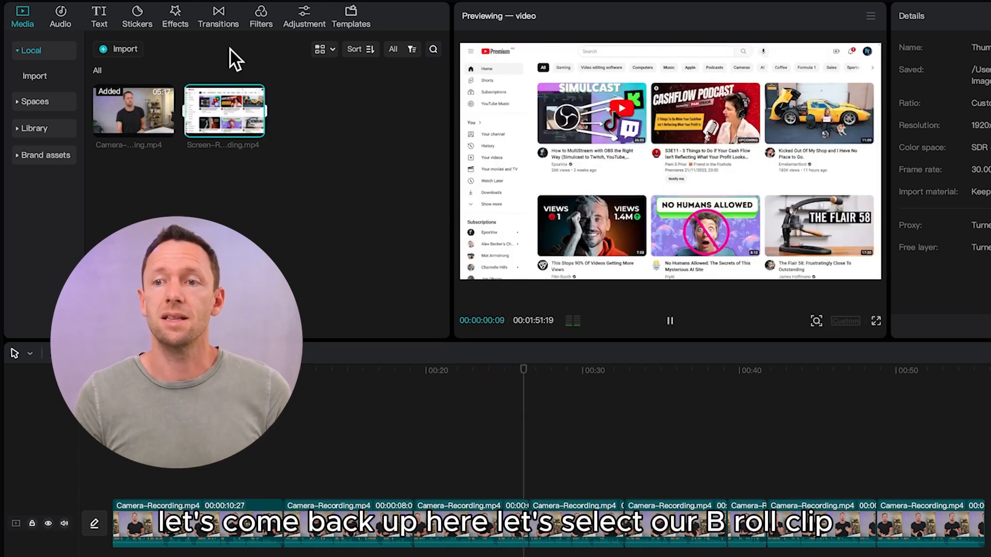
click(668, 323)
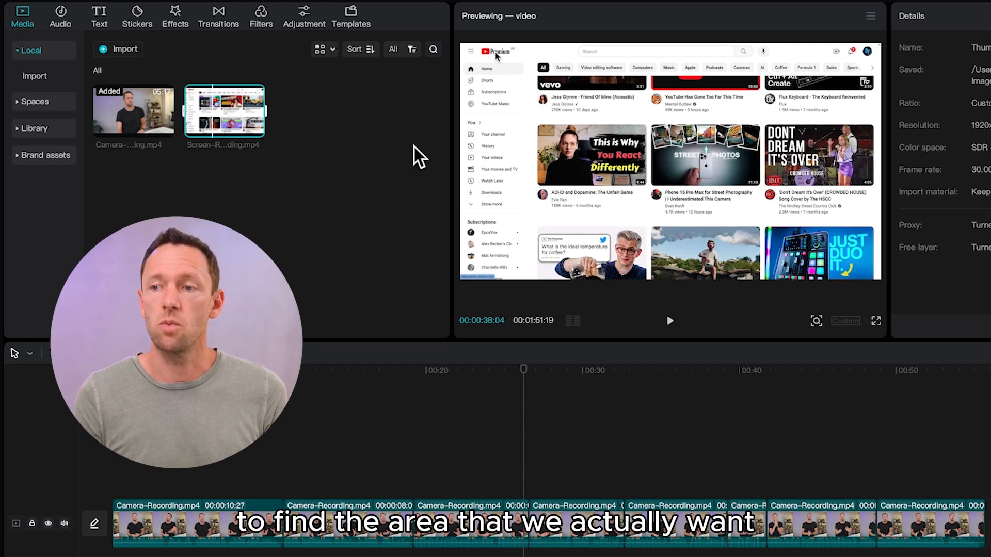
click(669, 321)
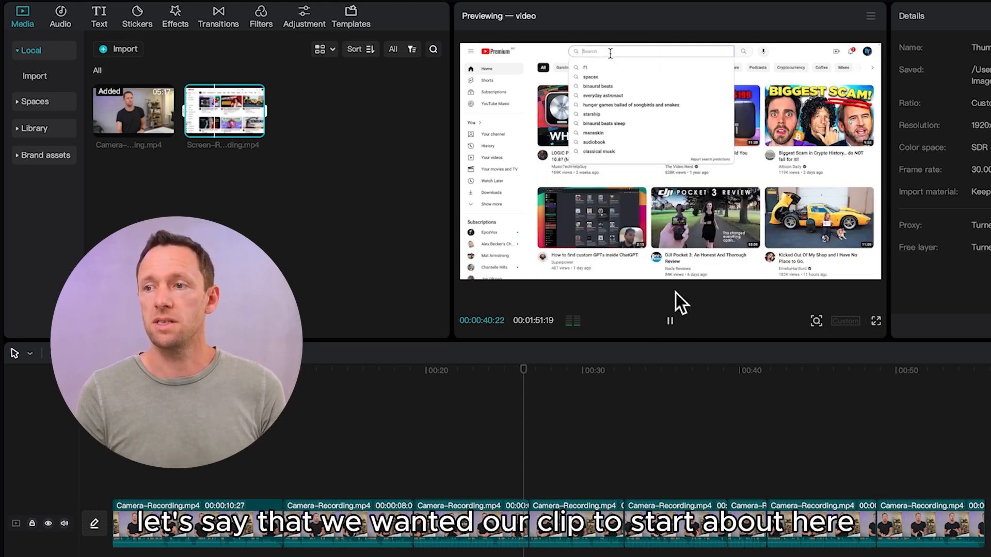
click(671, 322)
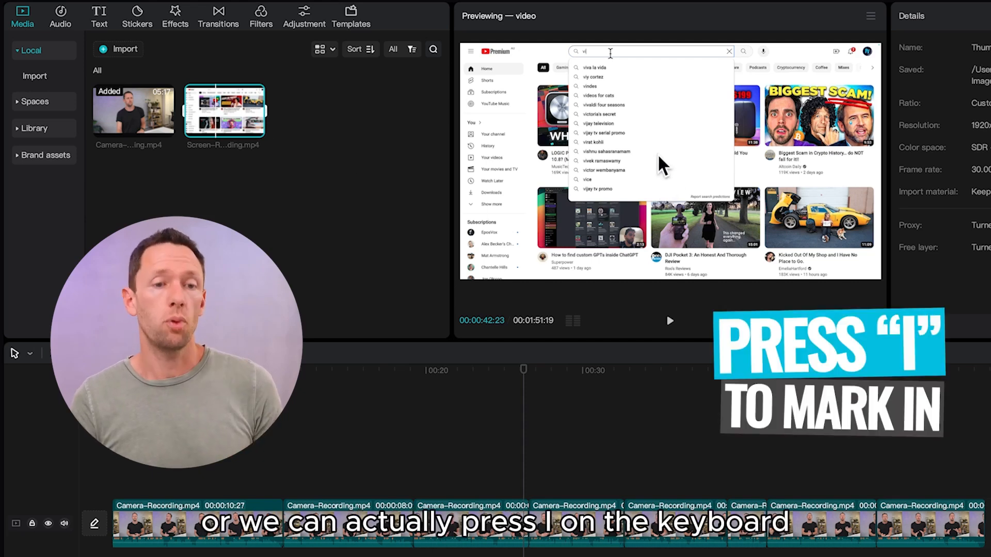
key(space)
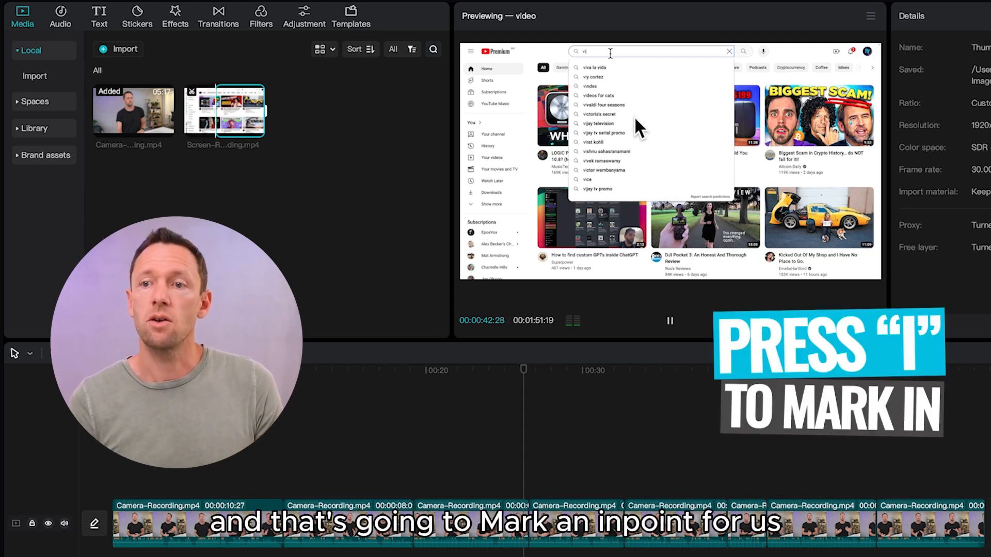
key(i)
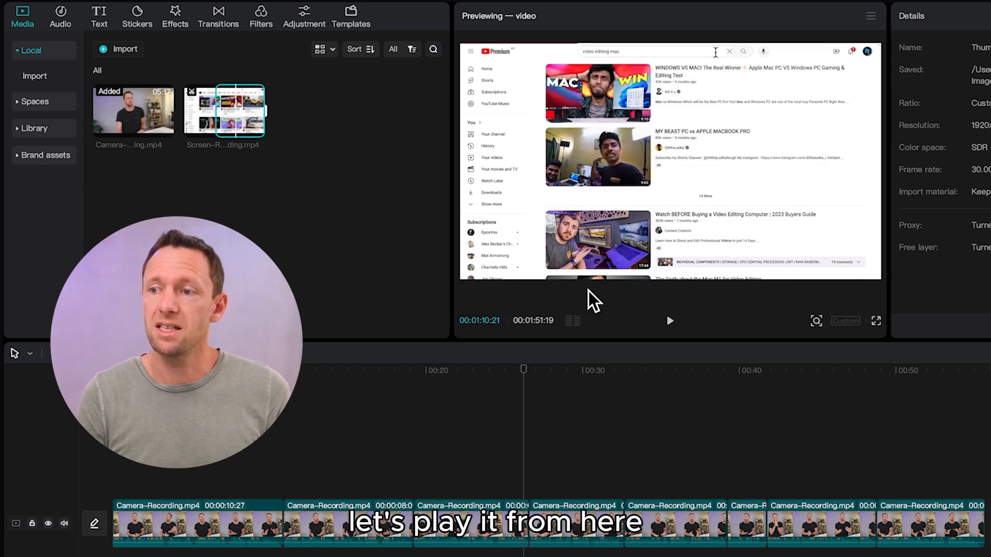
click(669, 323)
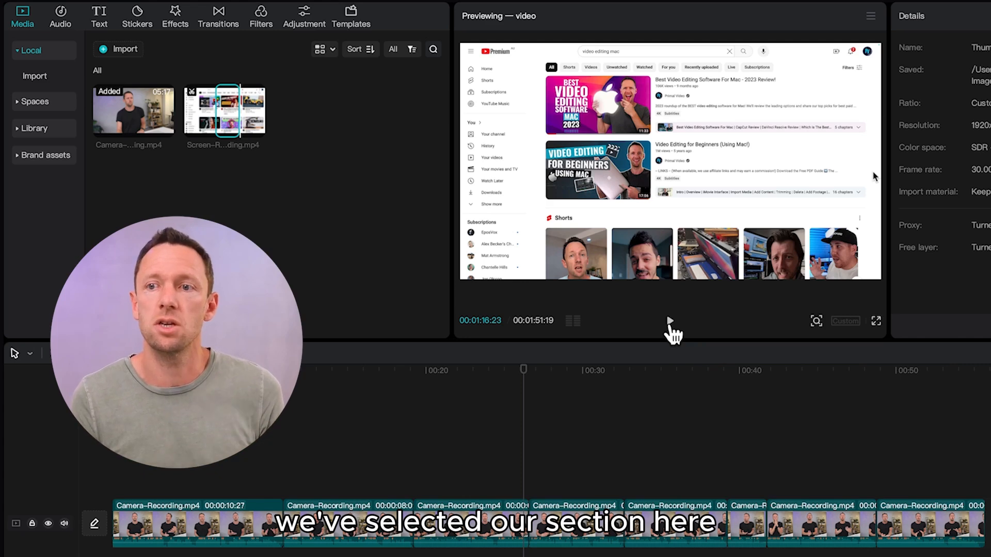
drag(227, 111, 535, 465)
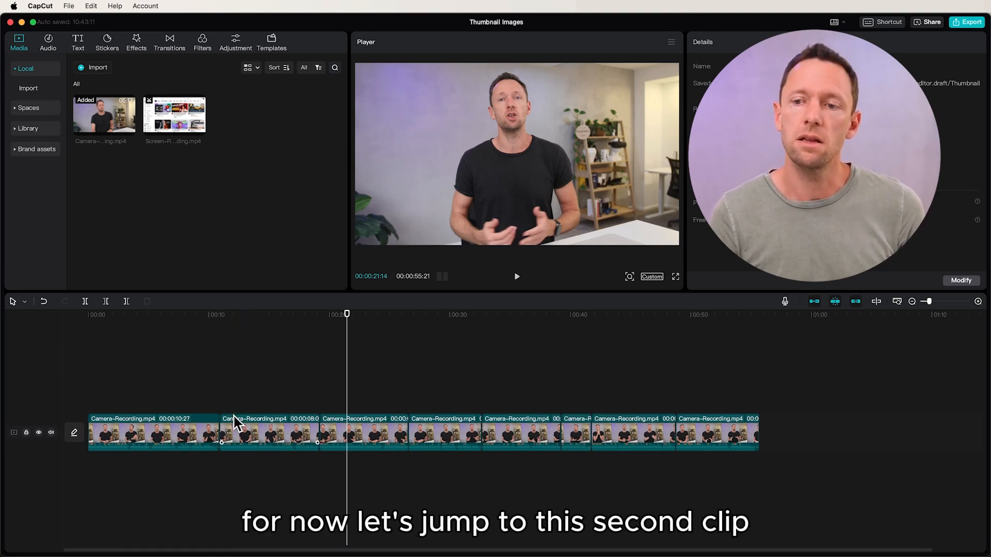
Step: Play the second camera clip from 00:00:10:27 to 00:00:19:24 to hear which B-roll it needs
click(235, 423)
click(219, 315)
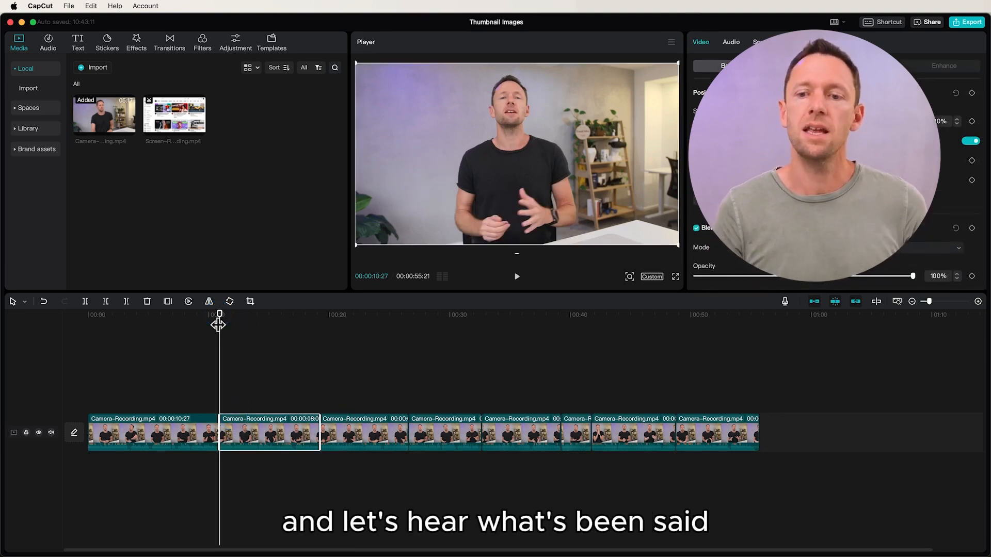
key(space)
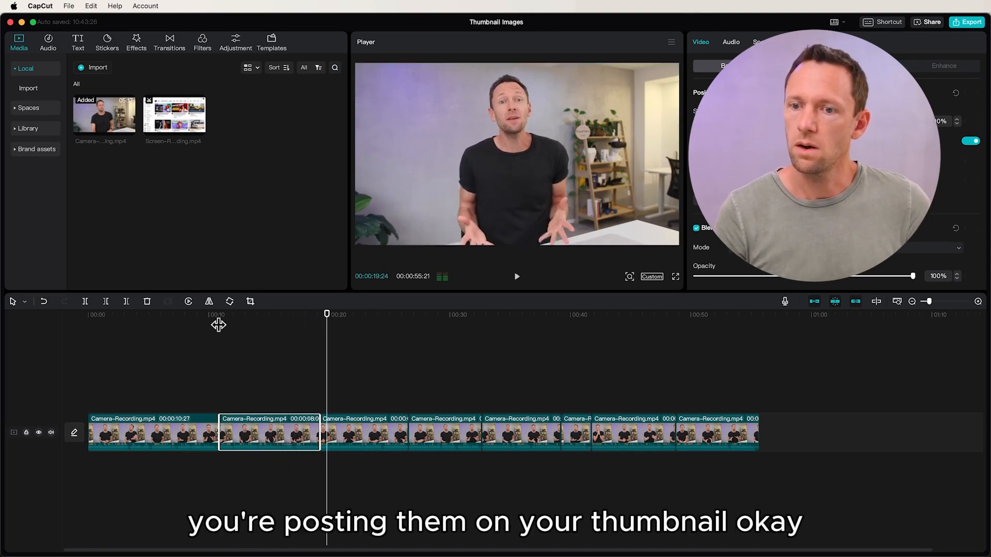
key(space)
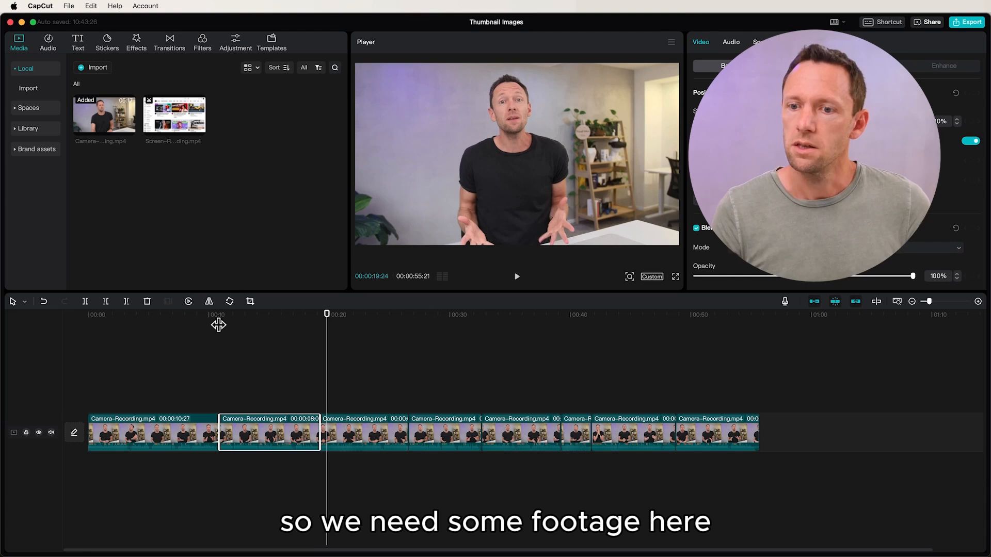
Step: Place the full Screen-Recording.mp4 on a track above the camera clips, starting at about 00:00:50
click(170, 124)
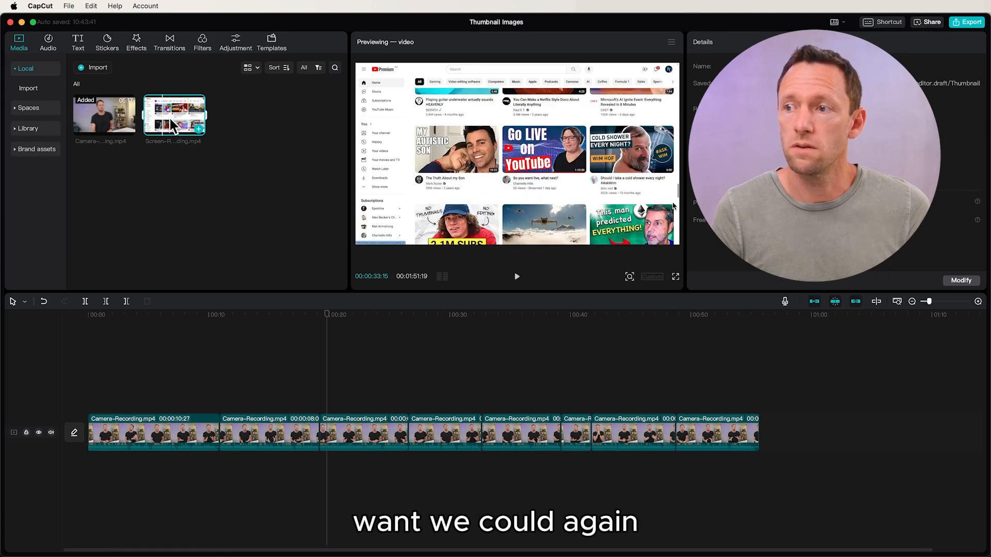
click(201, 120)
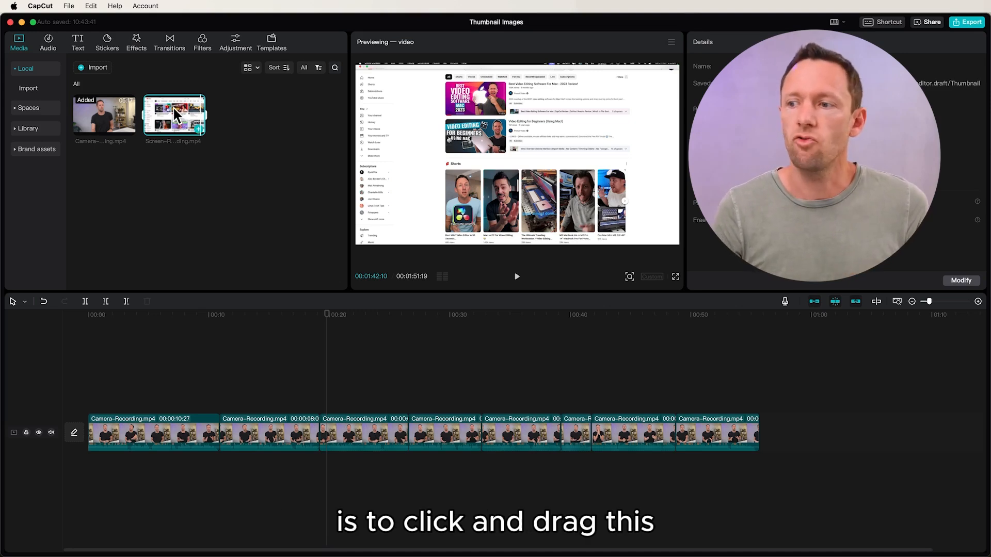
drag(176, 115, 695, 393)
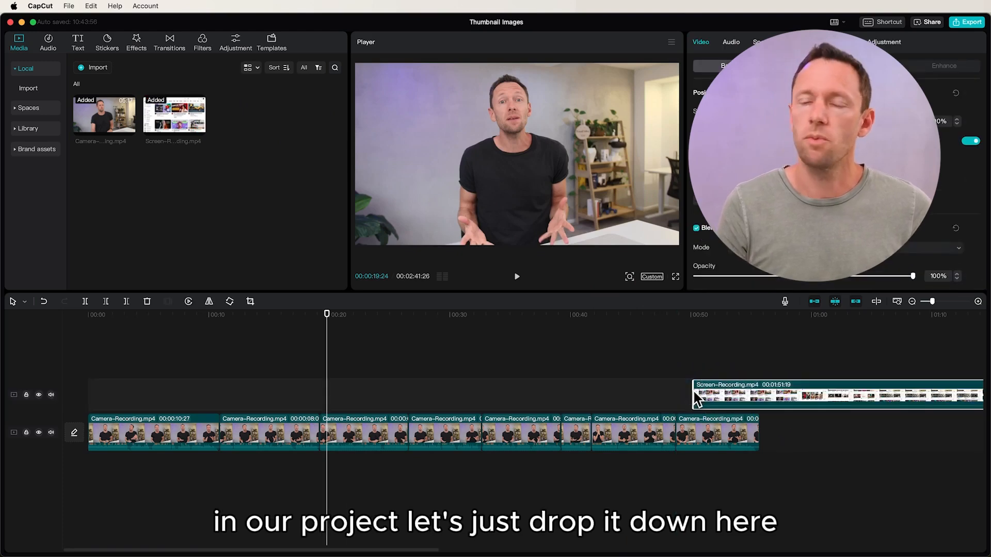
Step: Trim the start of Screen-Recording.mp4 on the timeline to 00:01:03:12
drag(428, 550, 666, 553)
drag(138, 315, 273, 318)
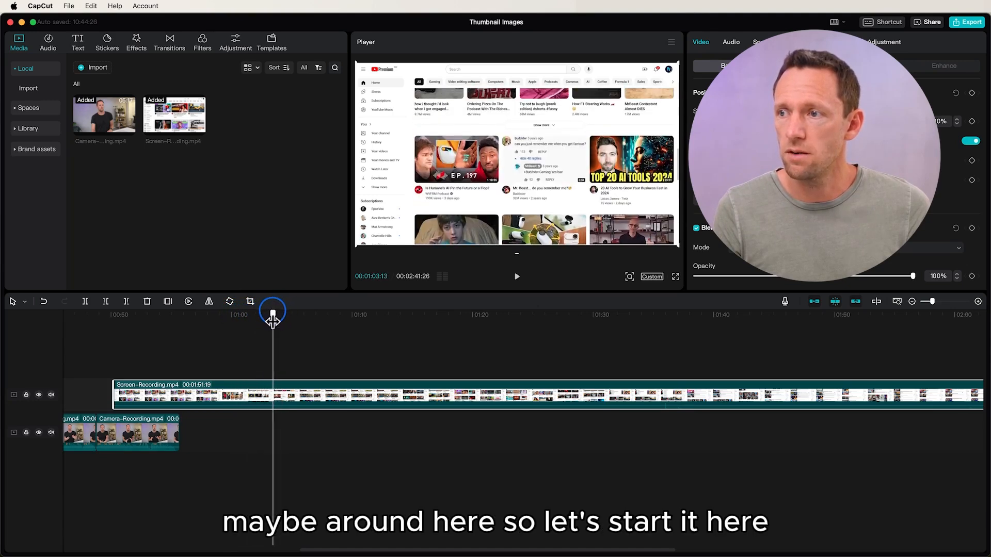
drag(112, 388, 273, 387)
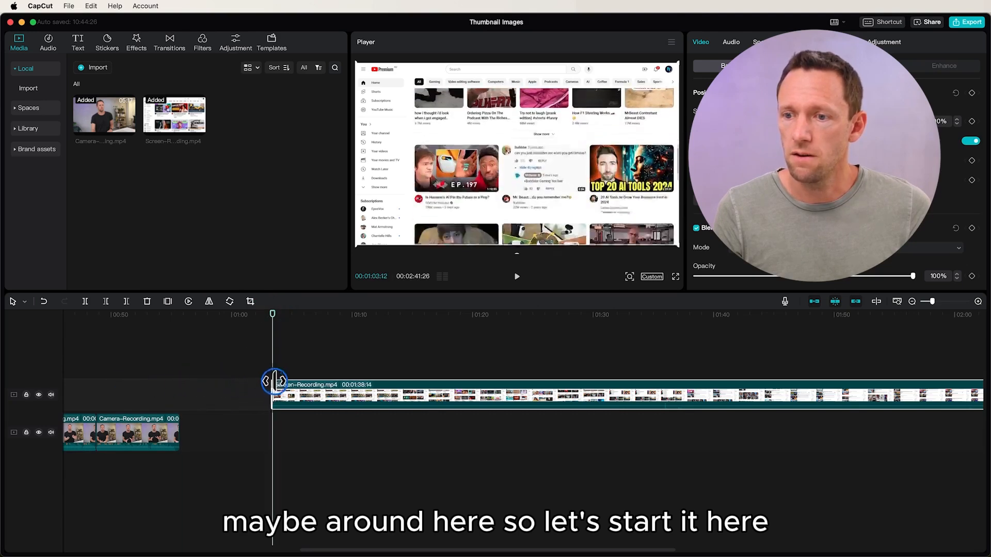
Step: Trim the start of the screen recording further to 00:01:10:14, and preview the footage up to 00:01:21:12
drag(273, 315, 358, 350)
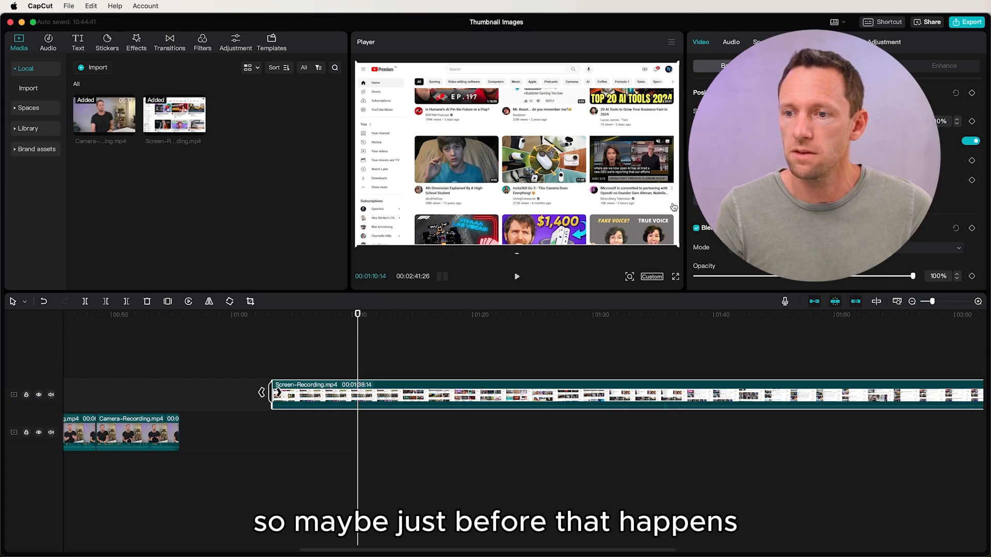
key(q)
key(space)
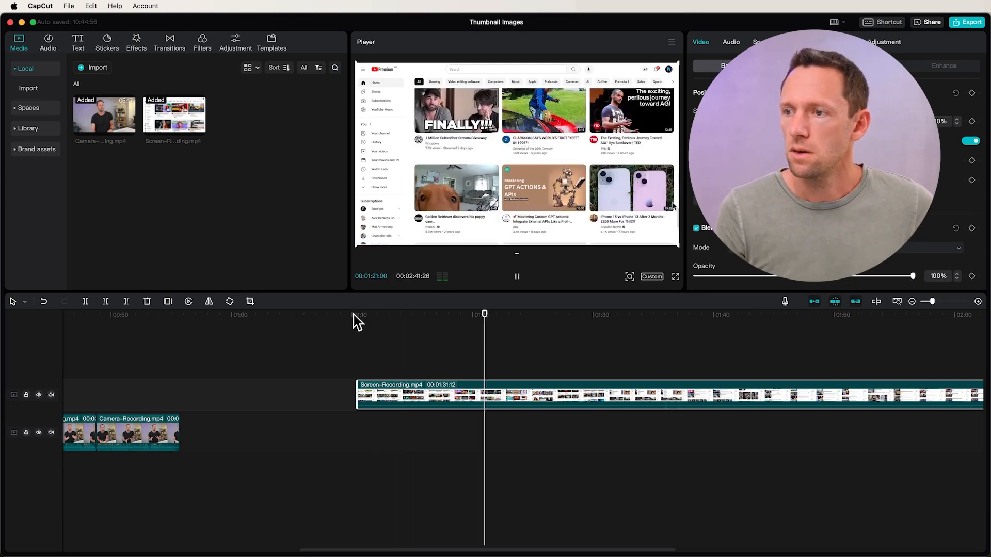
key(space)
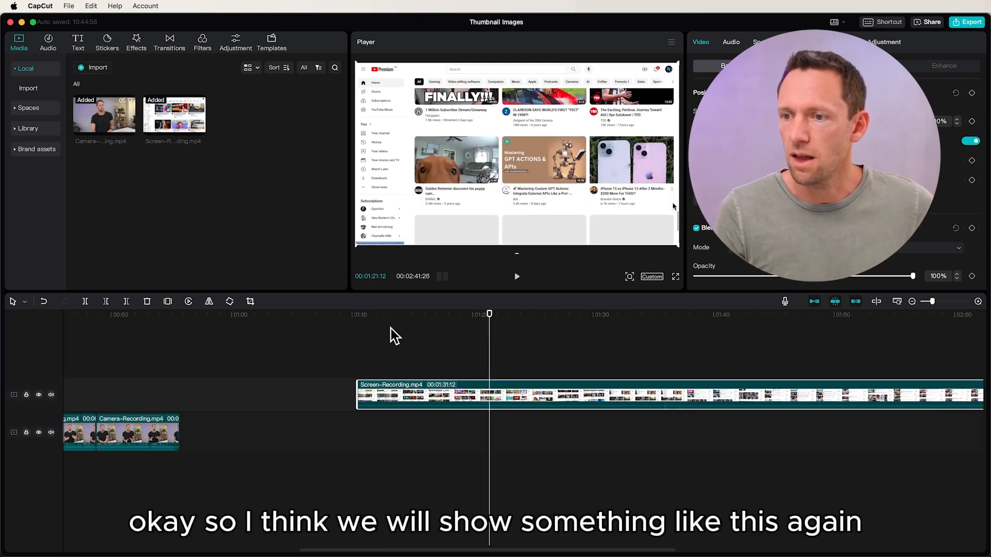
Step: Replay the screen recording from its start and trim its beginning to 00:01:14:25, just before the page scrolls
click(358, 315)
key(space)
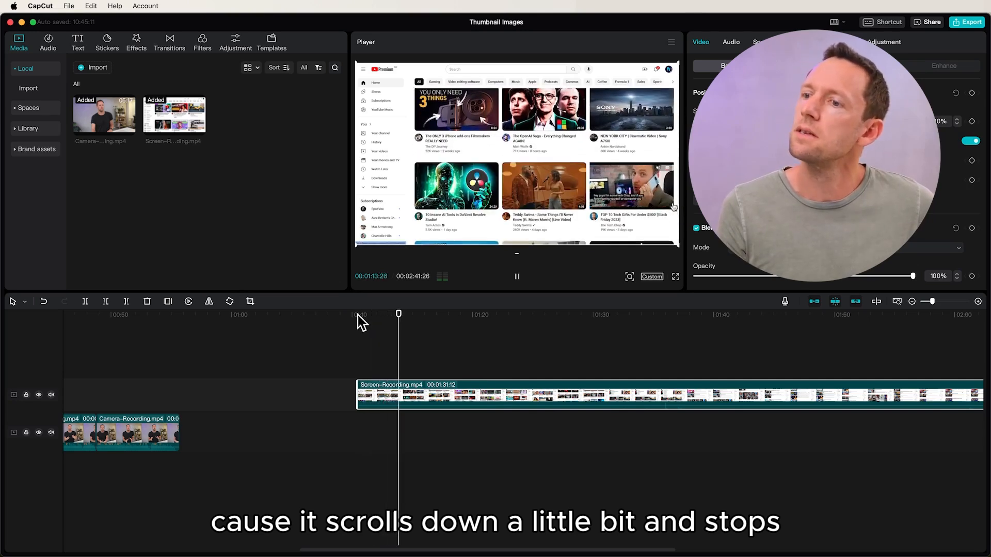
key(space)
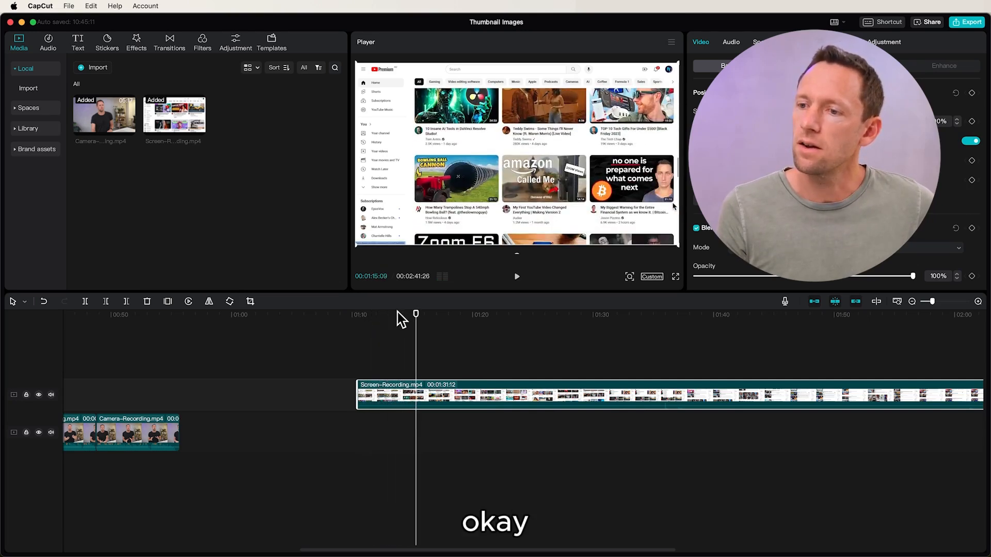
drag(416, 312, 407, 324)
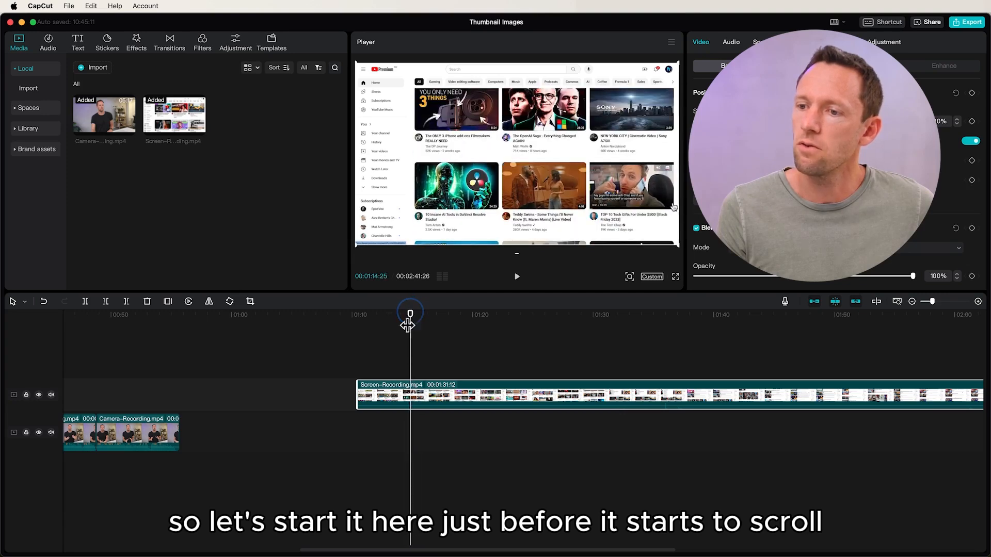
drag(357, 392, 410, 394)
Step: Play the trimmed screen recording and split it at 00:01:20:09
key(space)
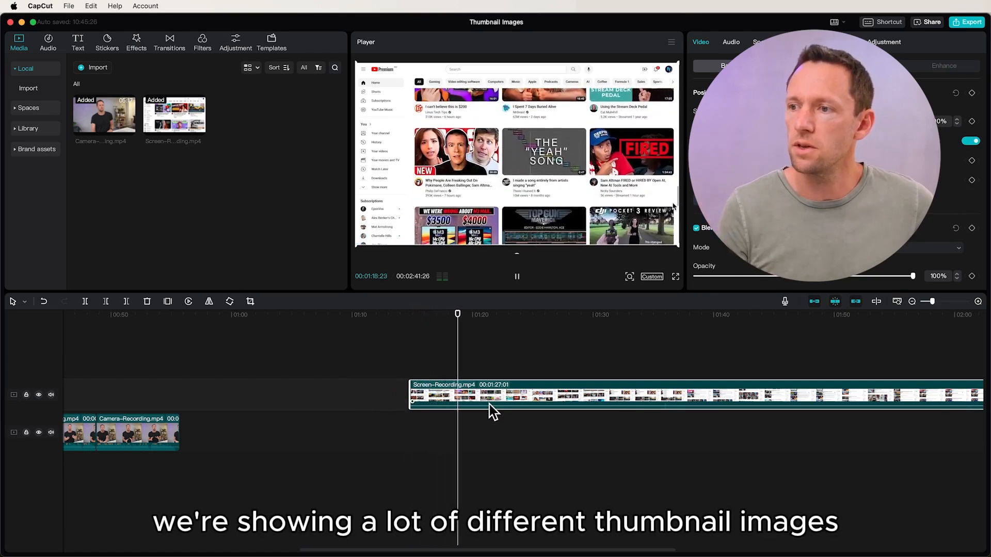
key(space)
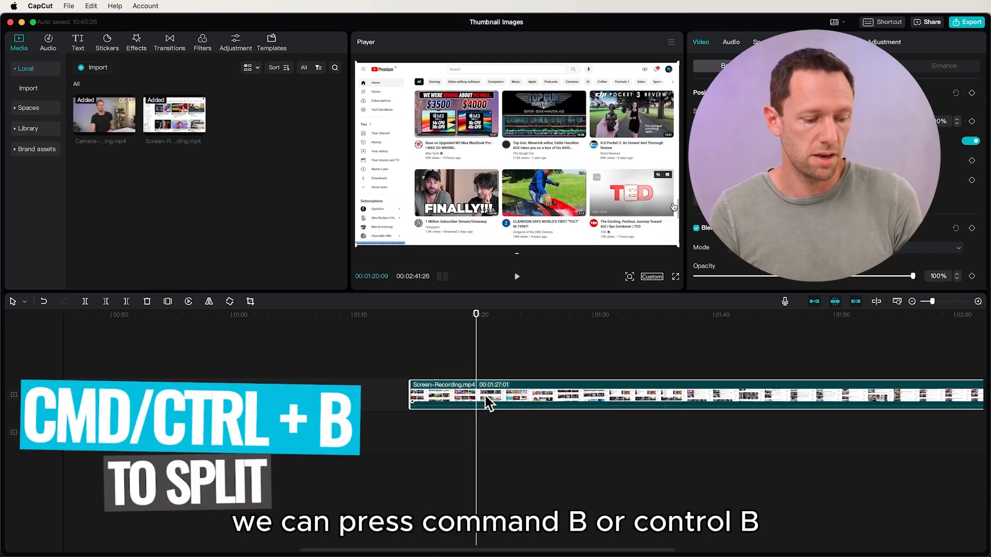
key(super+b)
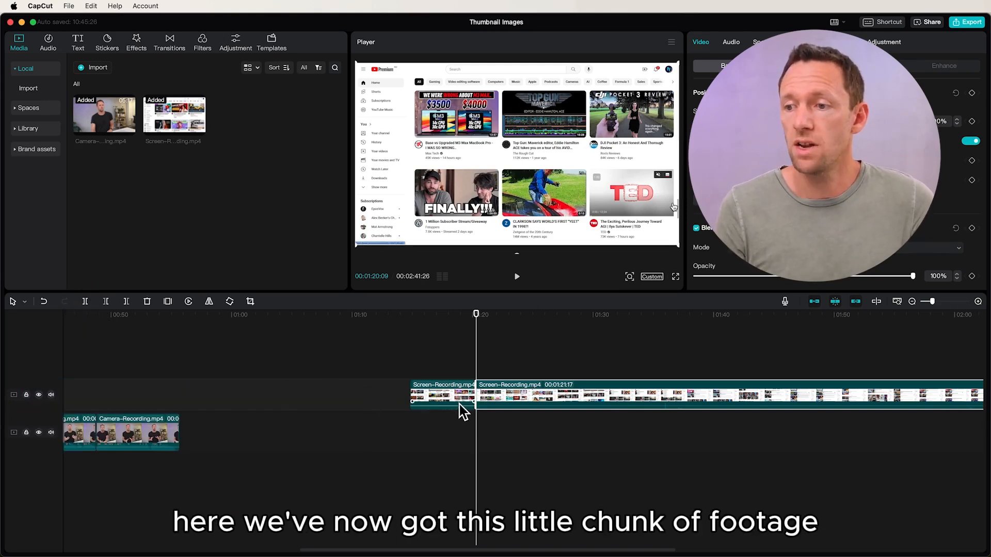
Step: Move the short first piece of the screen recording above the second camera clip, aligned with its start at 00:00:10:27
drag(453, 402, 182, 403)
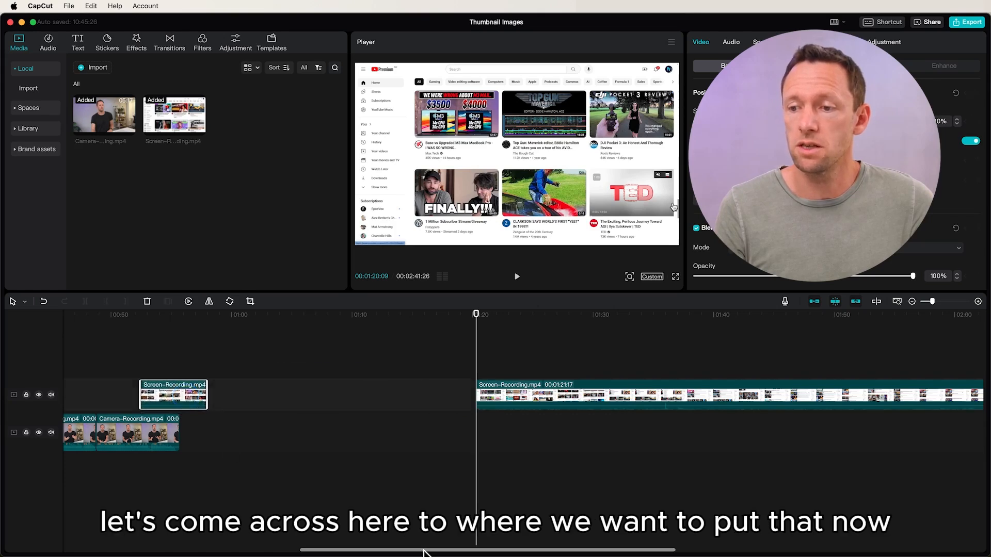
drag(424, 550, 173, 552)
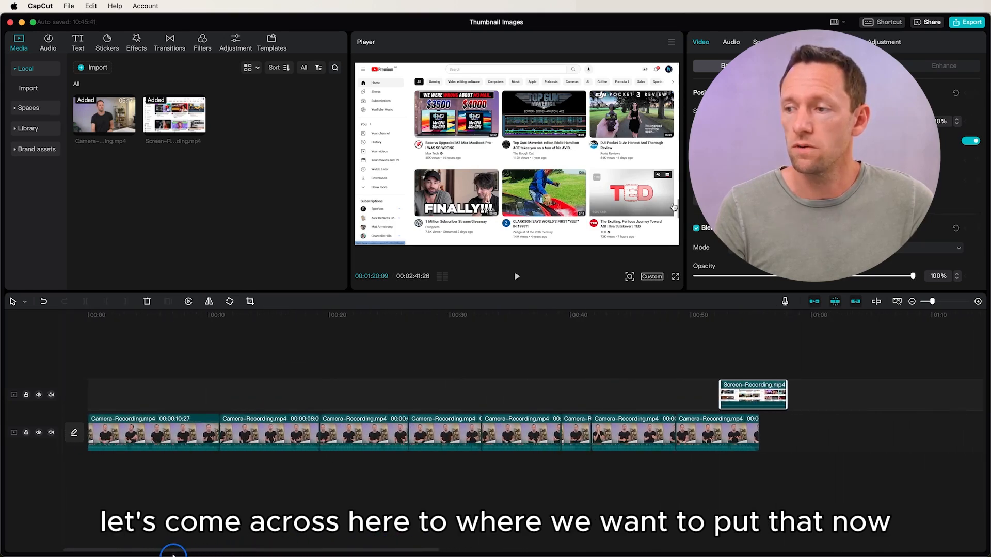
drag(754, 397, 257, 399)
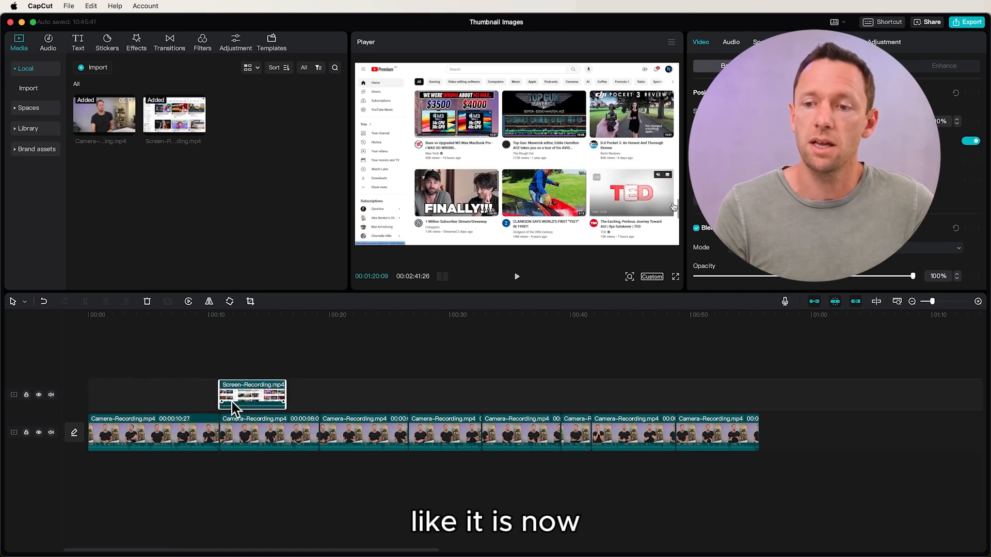
Step: Shift the screen recording piece about half a second earlier so it overlaps the cut, and preview that section
click(237, 395)
drag(235, 395, 230, 395)
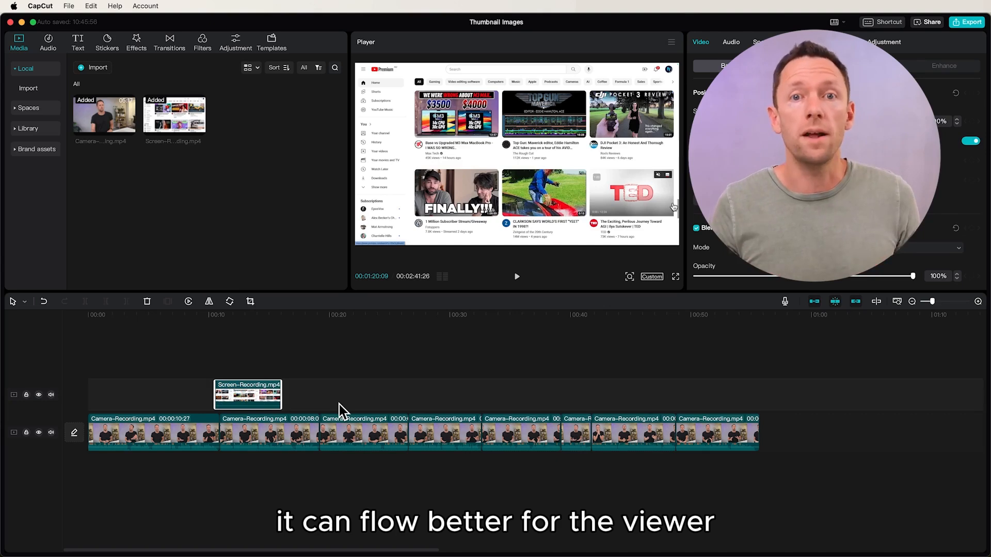
click(204, 316)
key(space)
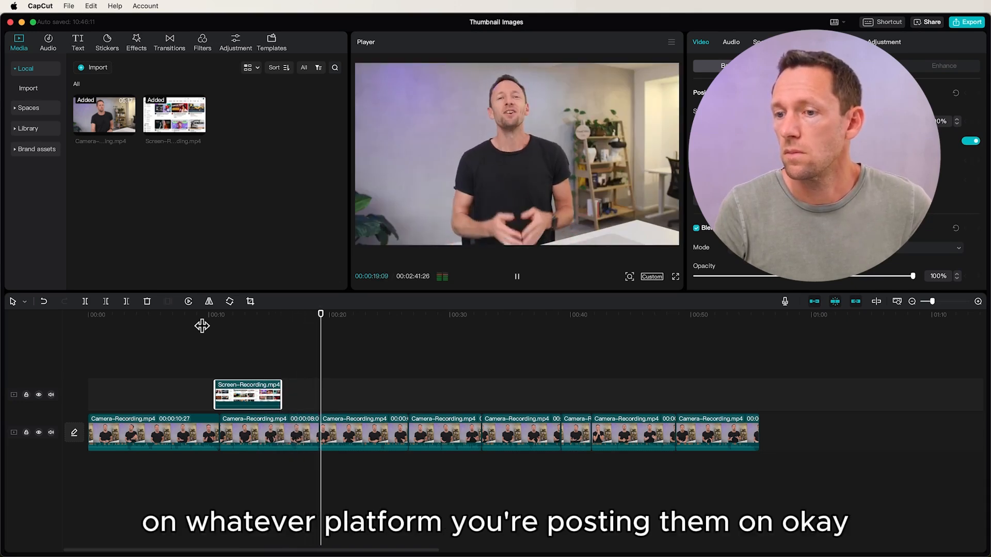
Step: Move the short screen recording piece along so it ends together with the second camera clip, and play that section
drag(240, 394, 274, 393)
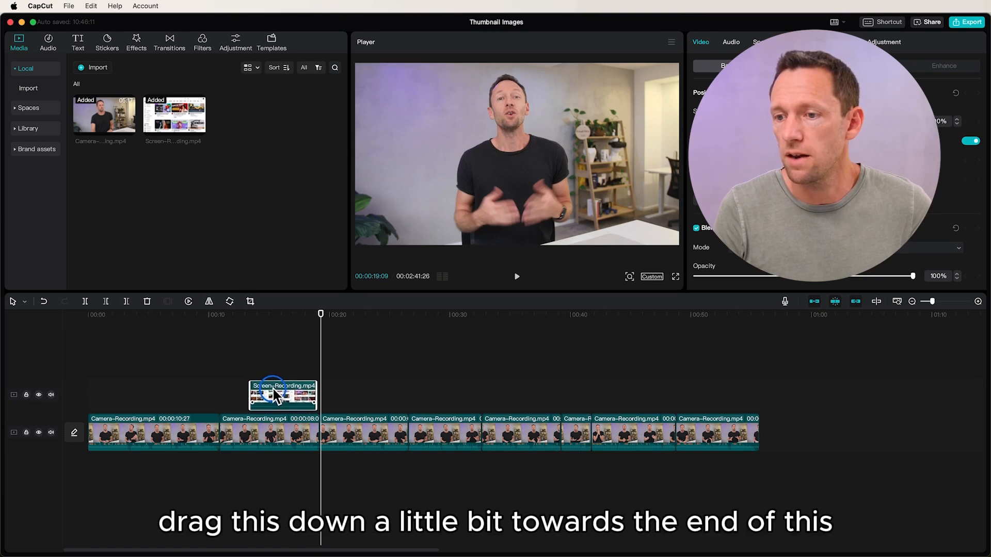
click(218, 317)
key(space)
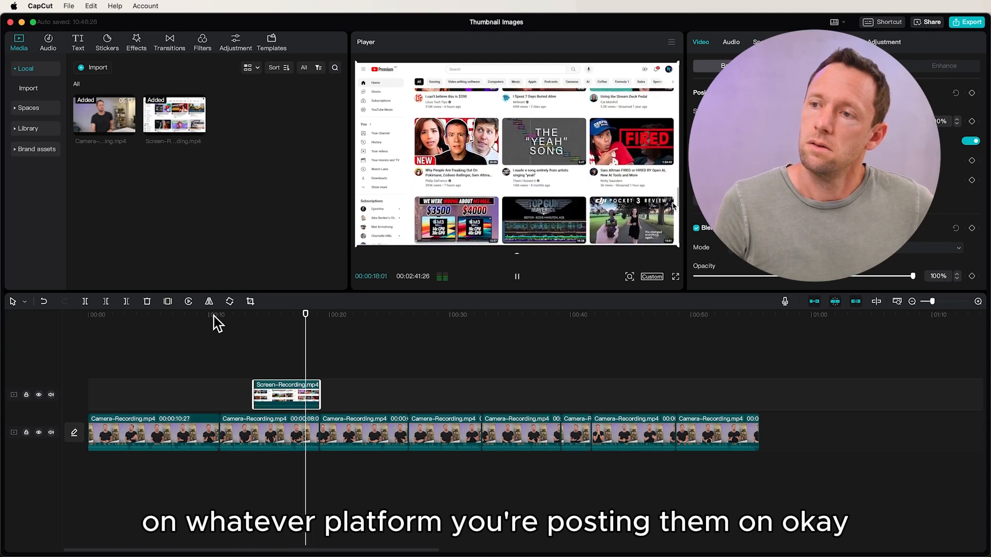
key(space)
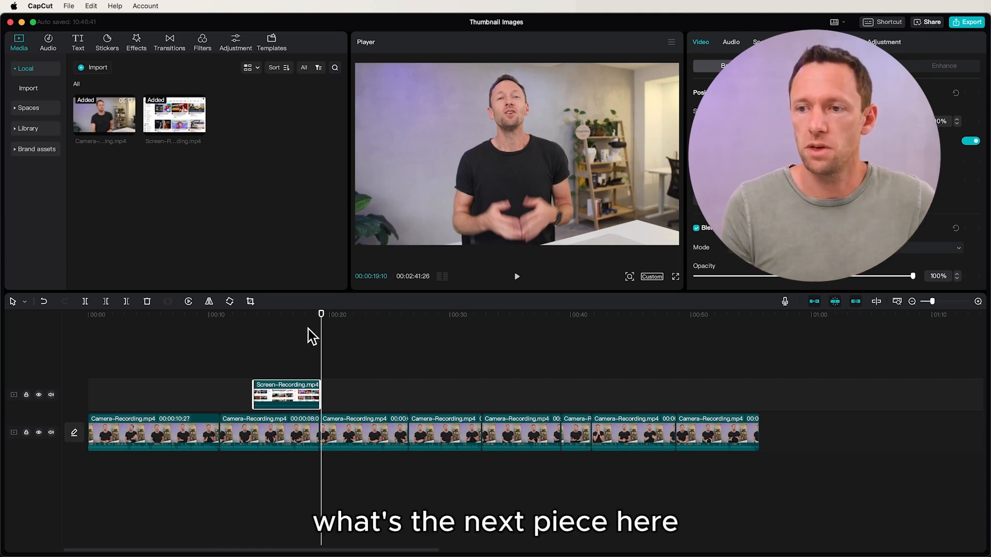
key(space)
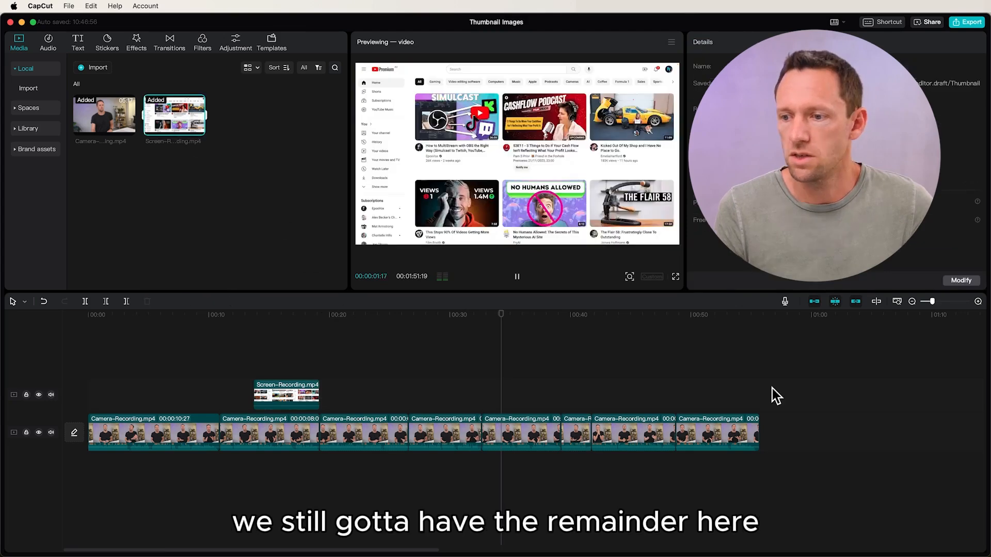
Step: Scrub through the unused remainder of the screen recording and trim its beginning to 00:01:32:15, where the search starts being entered
drag(434, 549, 760, 543)
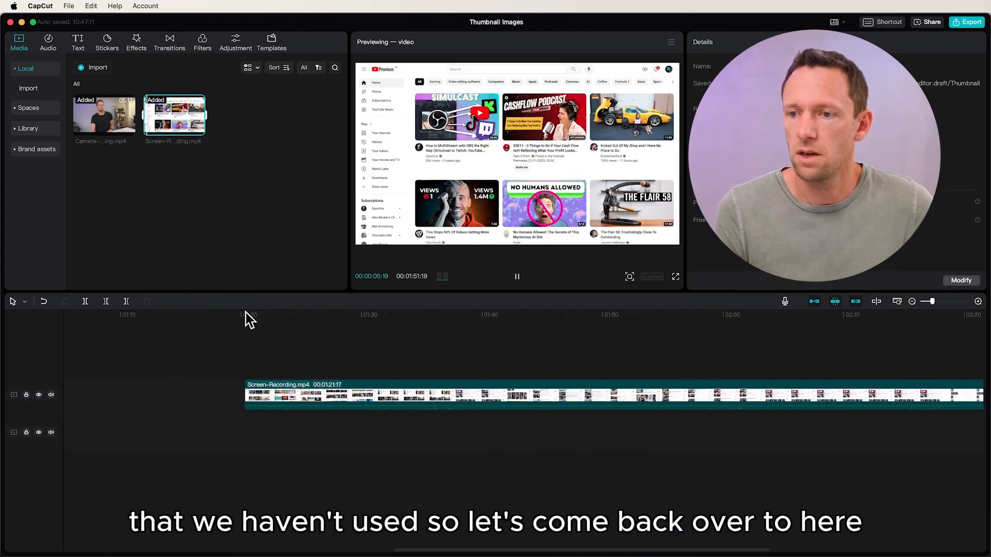
drag(247, 316, 797, 315)
drag(576, 550, 712, 549)
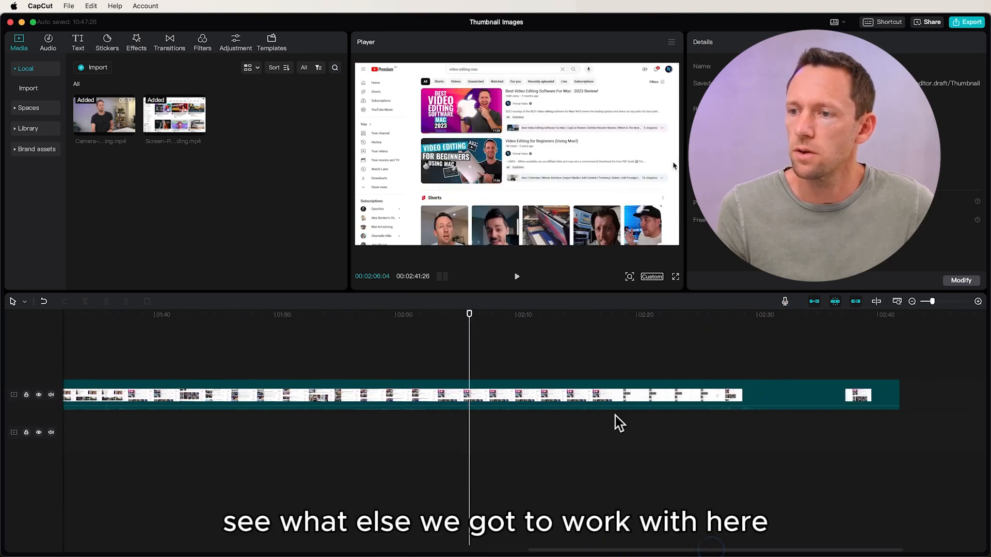
drag(470, 322, 543, 351)
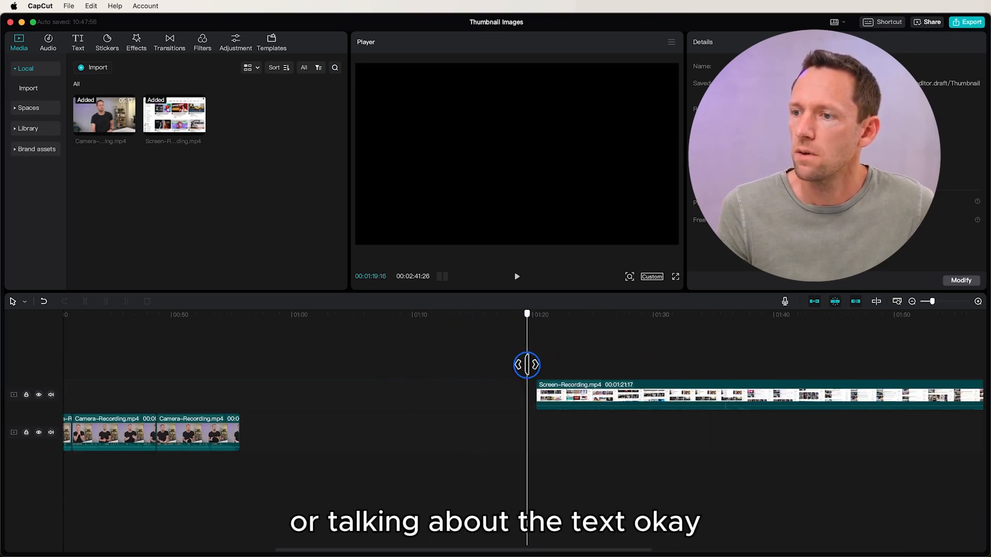
drag(525, 361, 683, 350)
drag(538, 395, 675, 394)
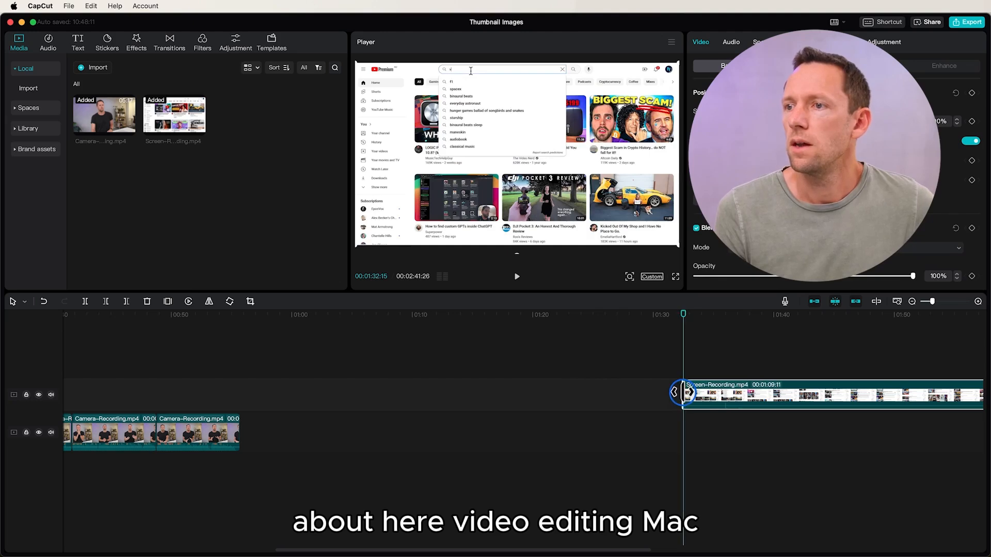
Step: Split the screen recording at 00:01:43:19 and place the resulting piece directly after the first overlay piece
key(space)
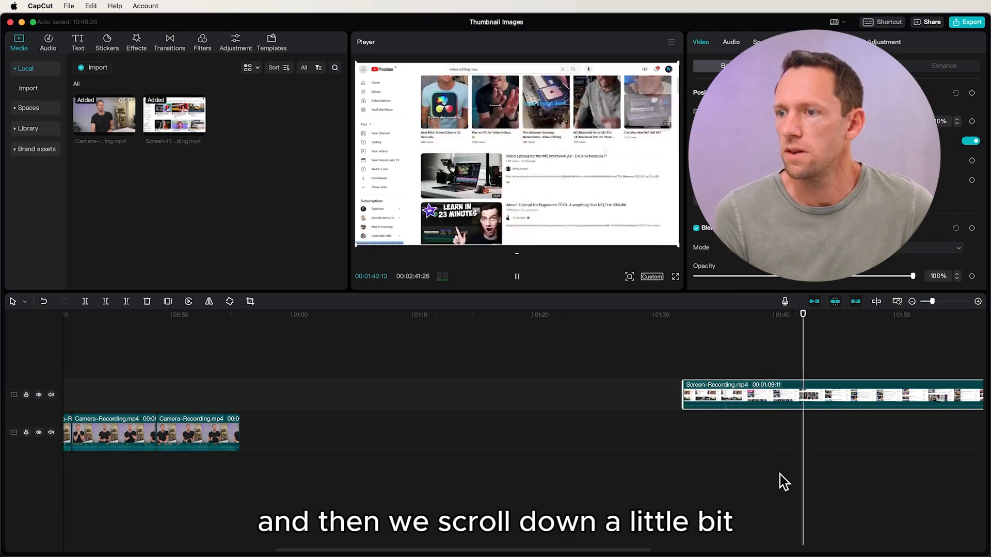
key(space)
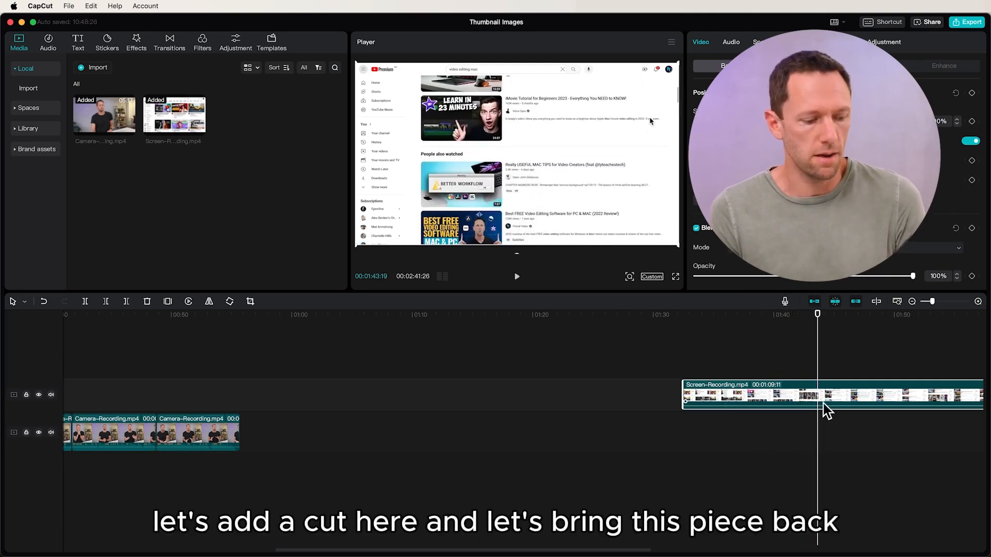
key(super+b)
drag(767, 395, 194, 361)
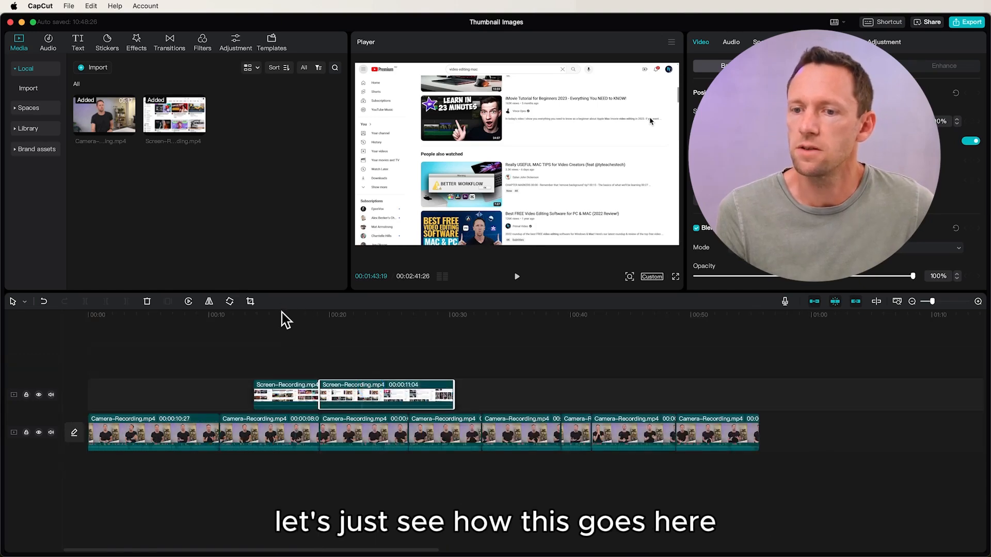
Step: Play the overlay section and trim the second screen recording piece's end to 00:00:27:03, just before the page scrolls
click(280, 316)
key(space)
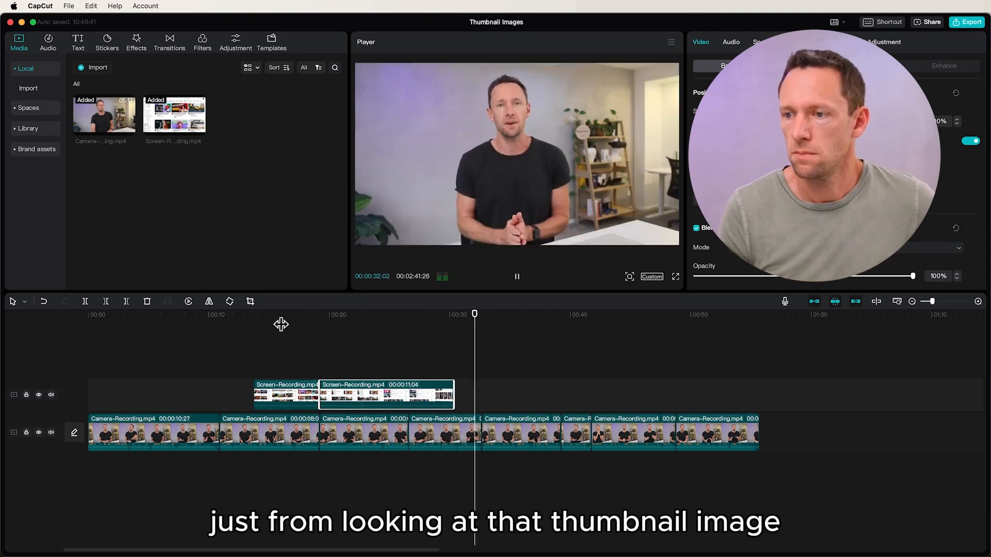
drag(472, 313, 415, 317)
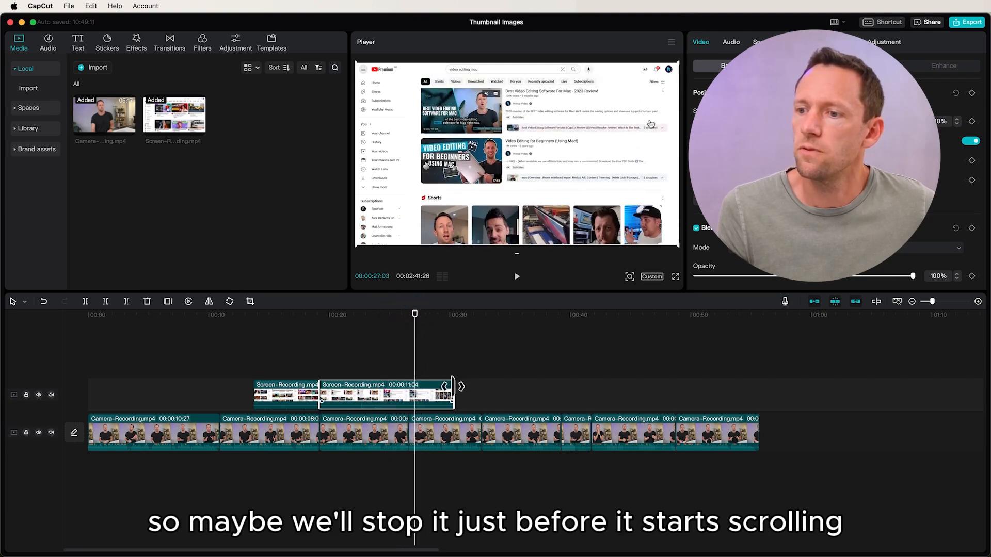
drag(453, 387, 415, 387)
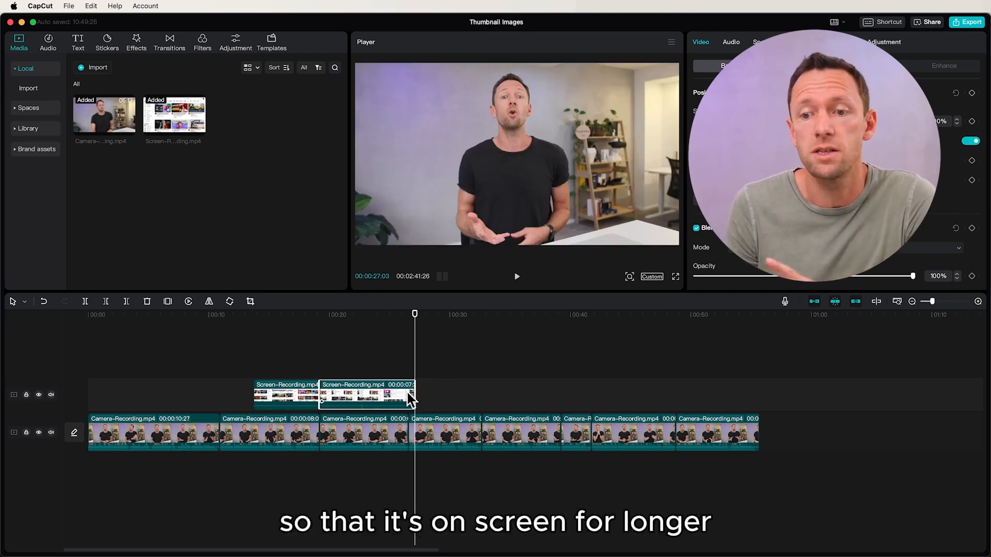
mouse_move(368, 318)
mouse_down()
mouse_move(349, 320)
mouse_move(382, 325)
mouse_up()
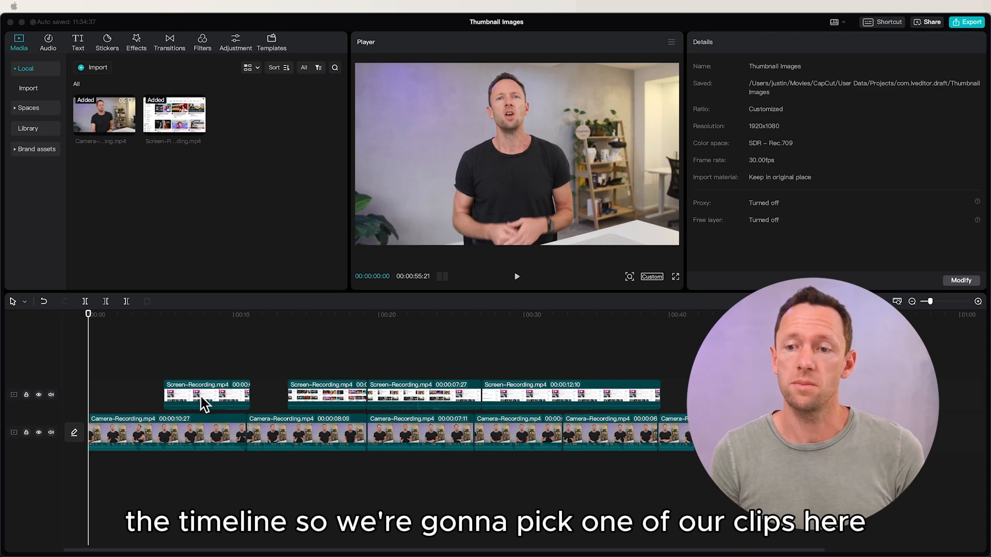
Step: Select the first screen recording clip and look through its audio, speed, animation, tracking and adjustment settings
click(206, 401)
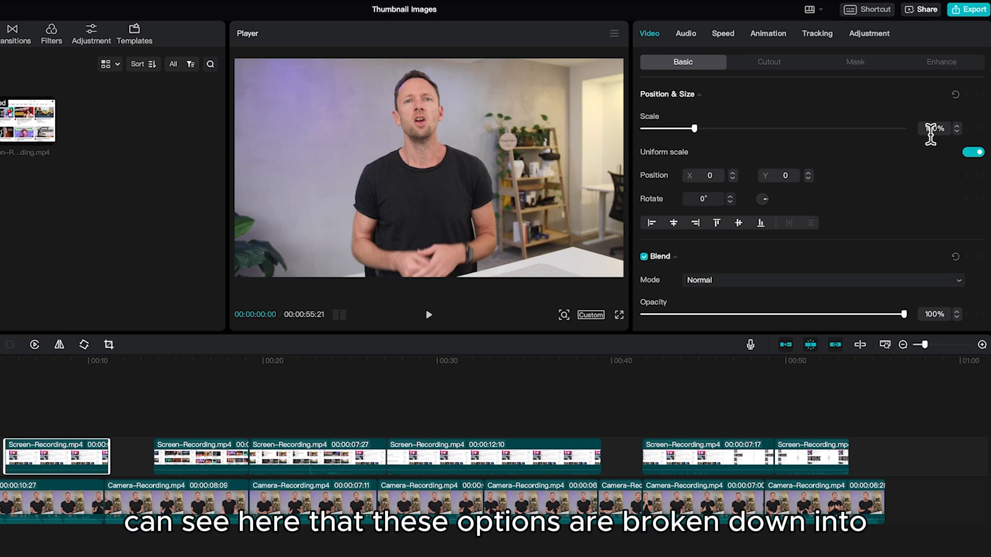
click(686, 32)
click(731, 32)
click(767, 33)
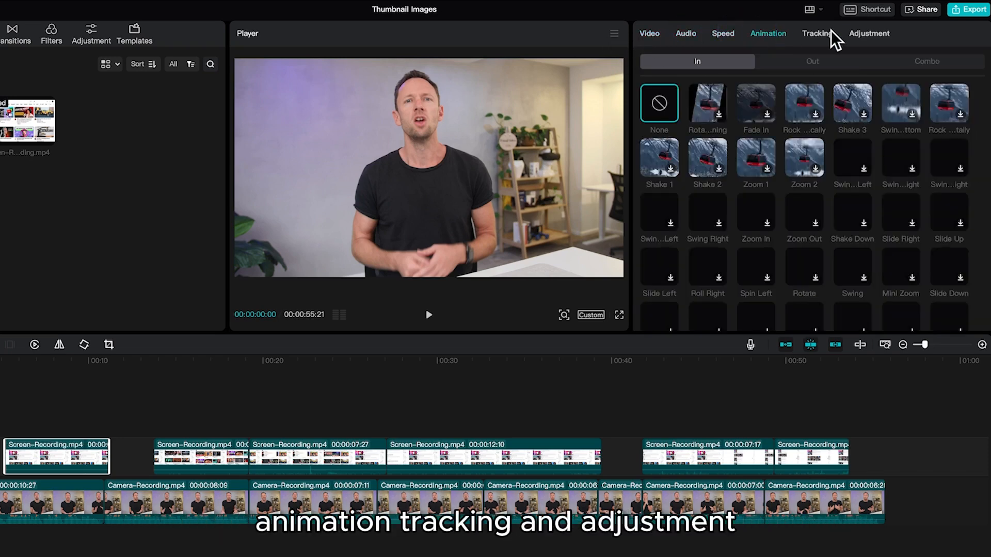
click(820, 33)
click(869, 36)
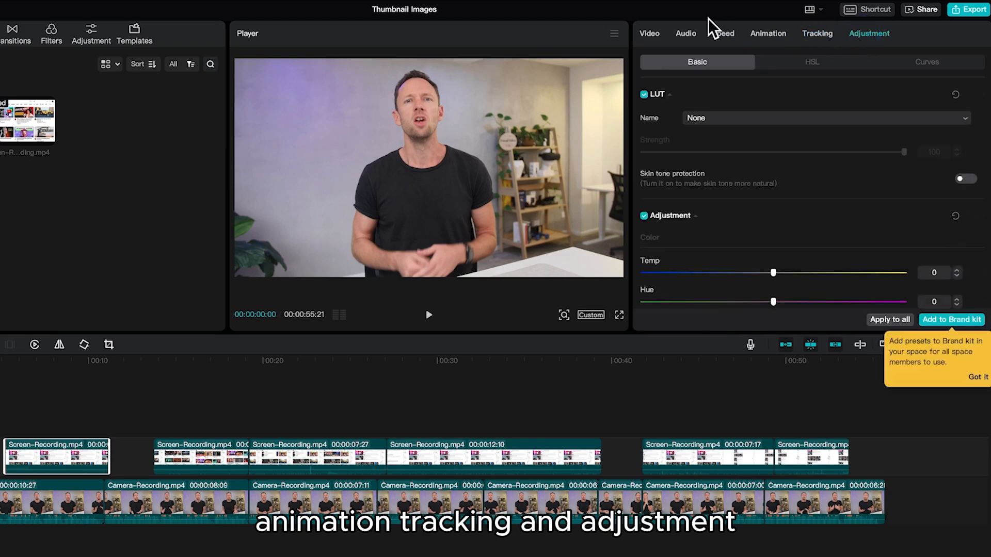
Step: Look through the clip's cutout, mask and enhance video options and return to its basic video settings
click(656, 35)
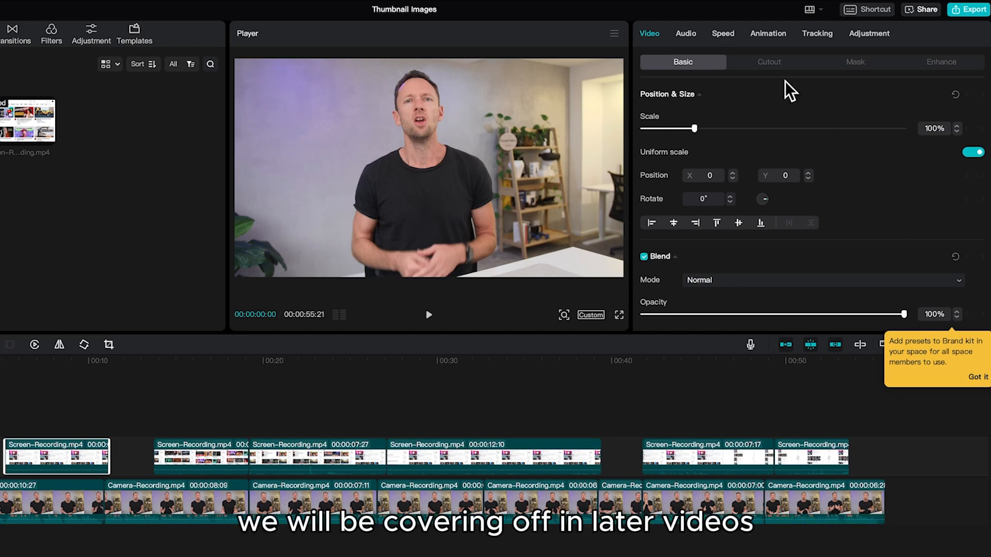
click(763, 63)
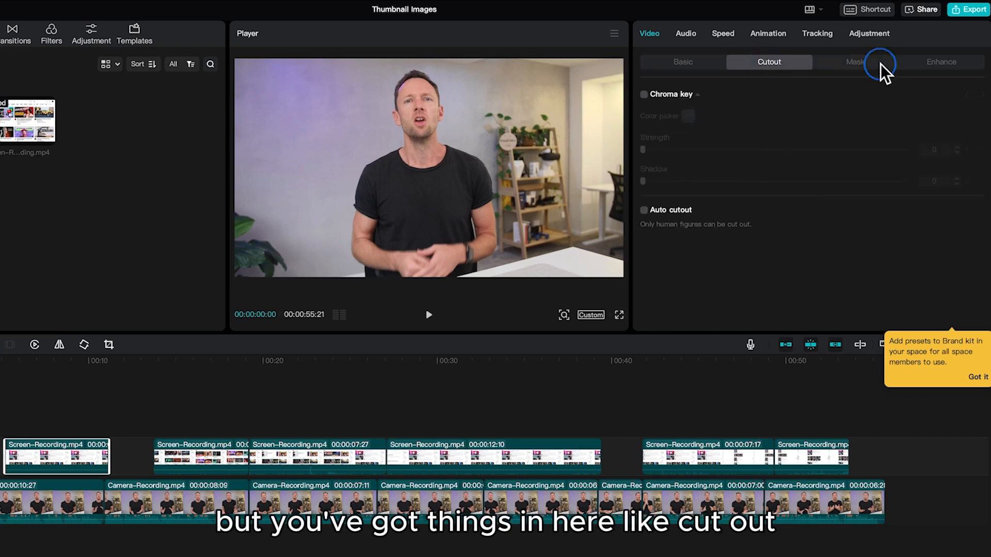
click(880, 64)
click(927, 63)
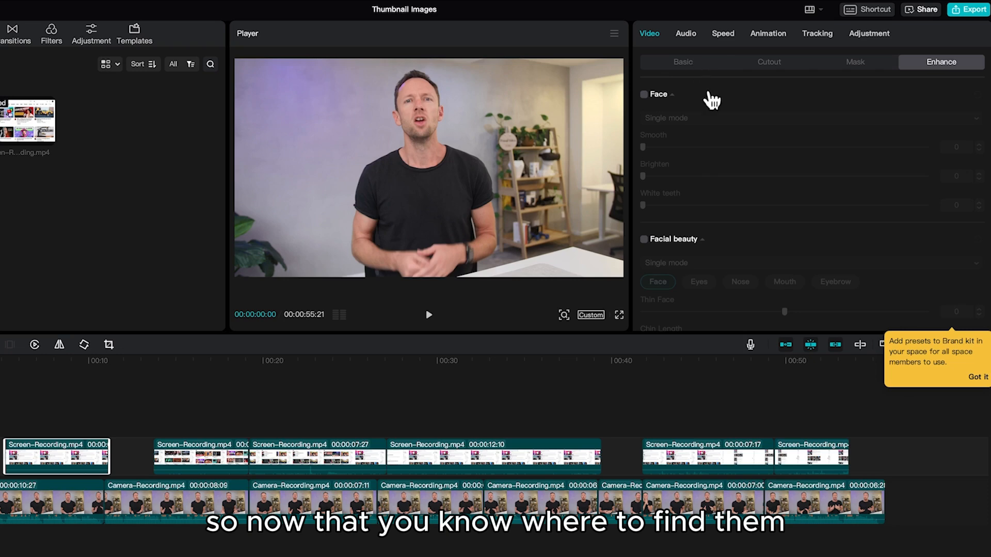
click(674, 65)
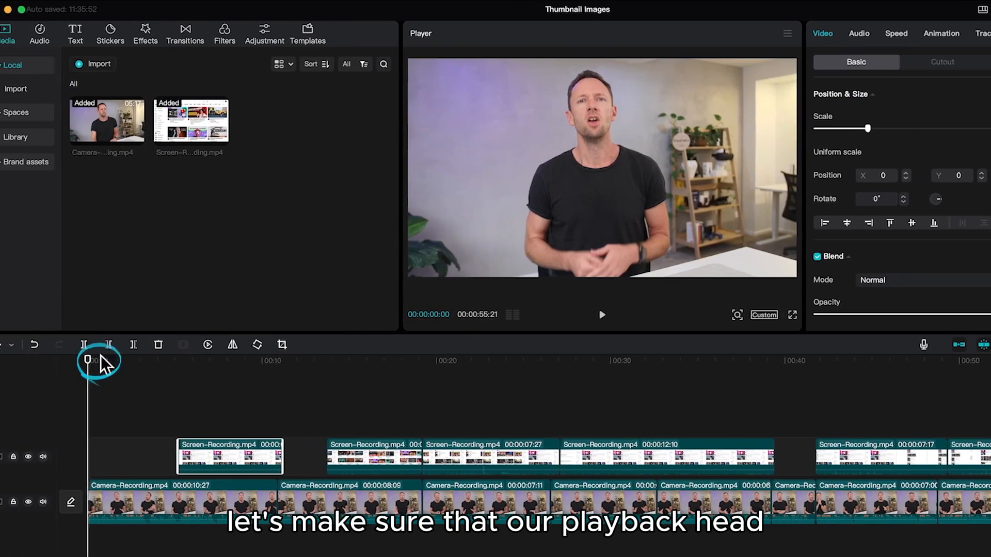
Step: Position the playhead over the selected screen recording clip at 00:00:06:18 and scale the clip up to 136%
click(196, 361)
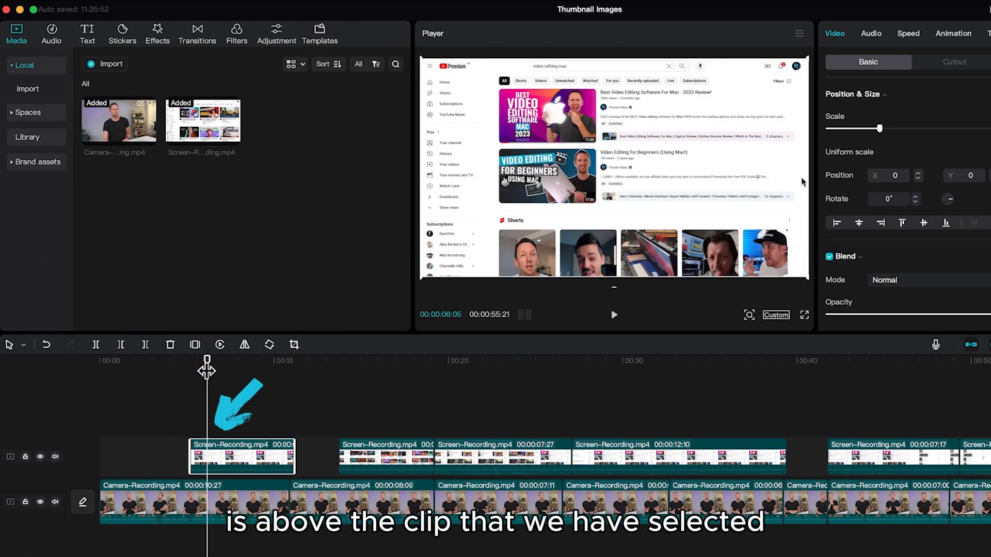
click(150, 361)
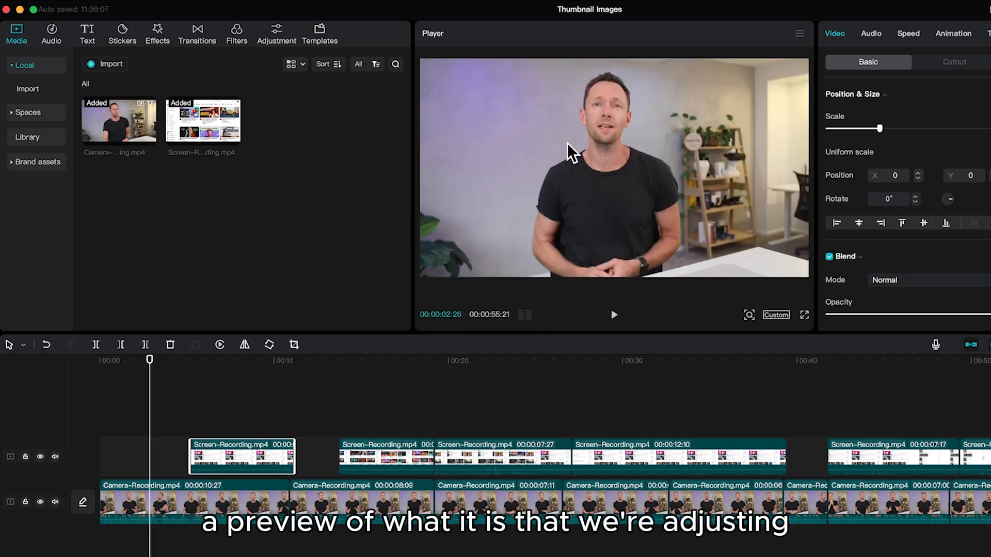
click(216, 361)
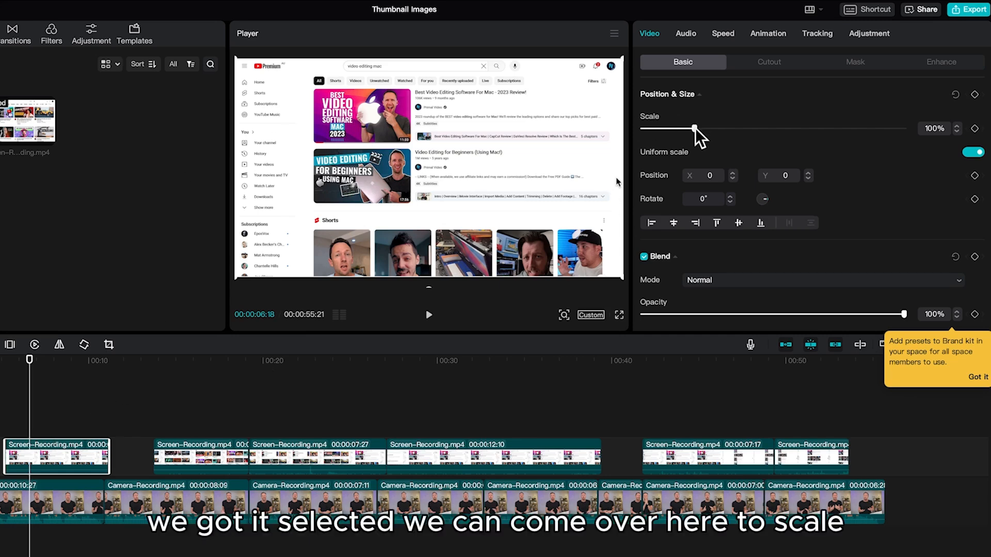
drag(695, 128, 713, 129)
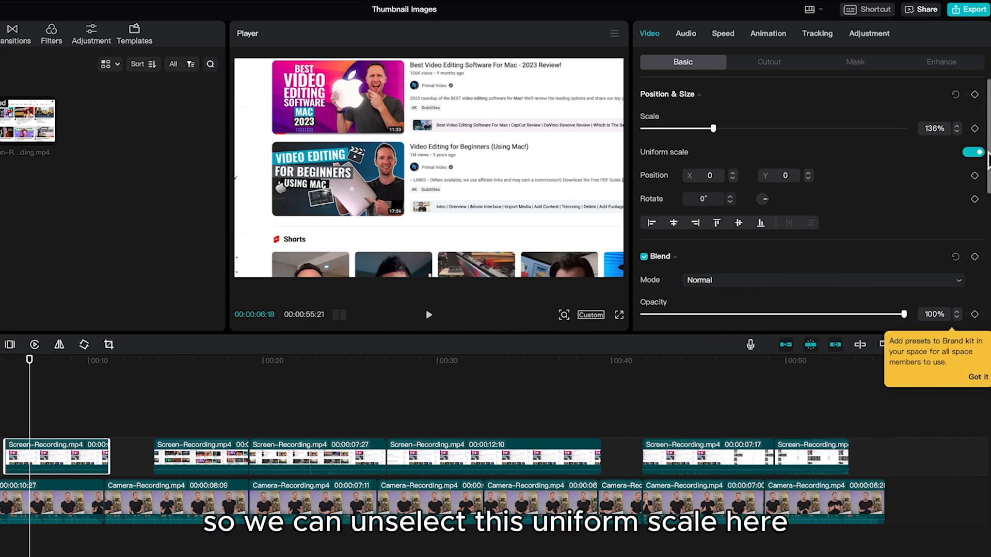
Step: Try stretching only the clip's width with uniform scale off, undo the stretch and re-enable uniform scale
click(973, 153)
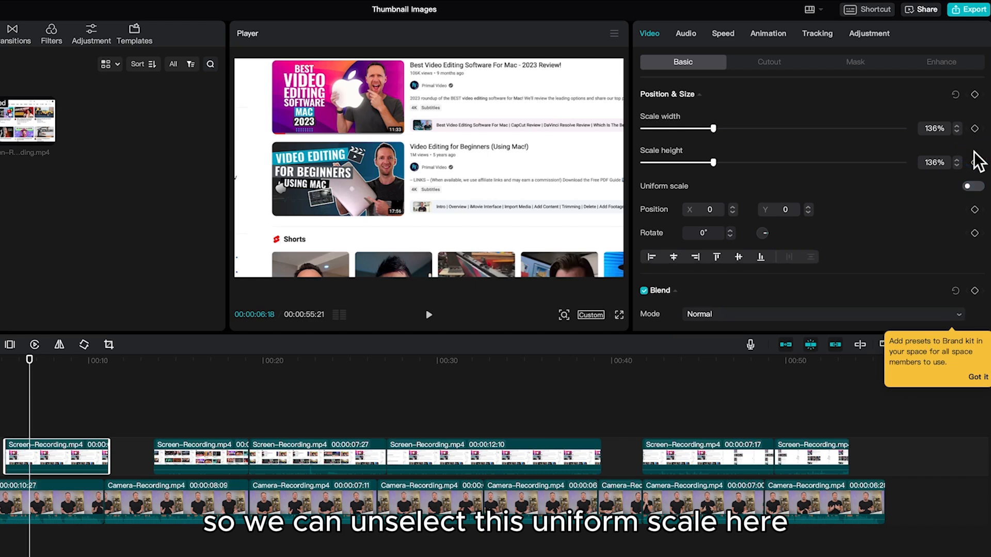
mouse_move(714, 128)
mouse_down()
mouse_move(704, 128)
mouse_move(726, 129)
mouse_up()
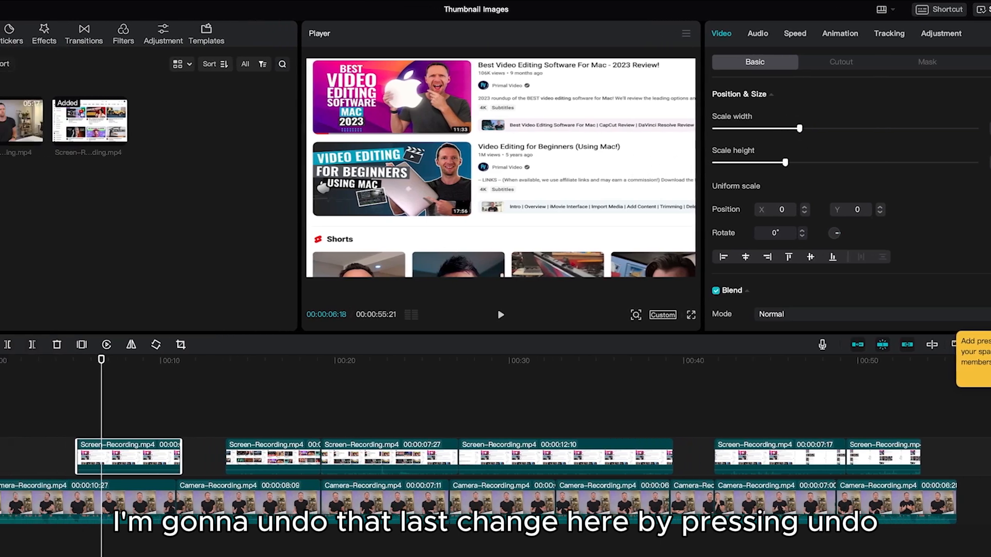
click(45, 350)
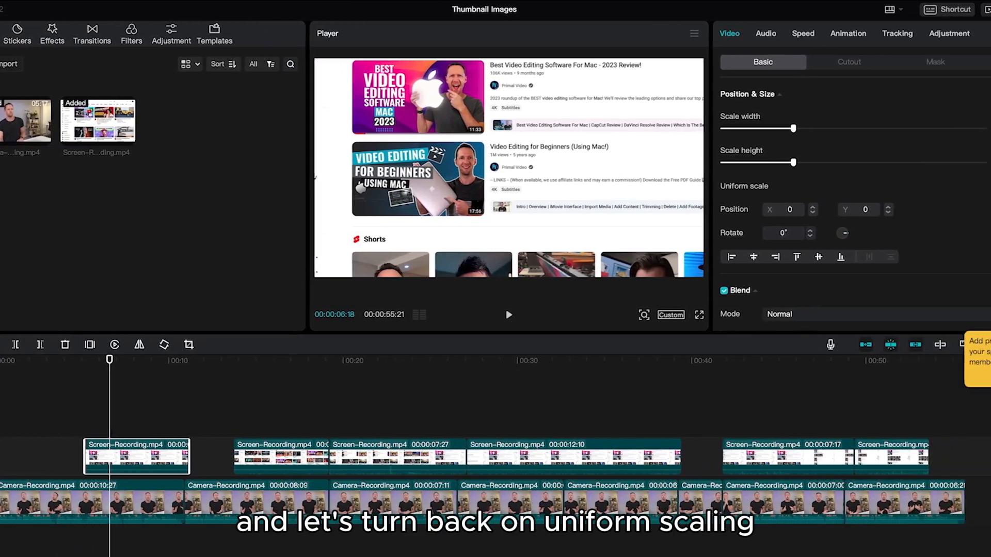
click(975, 187)
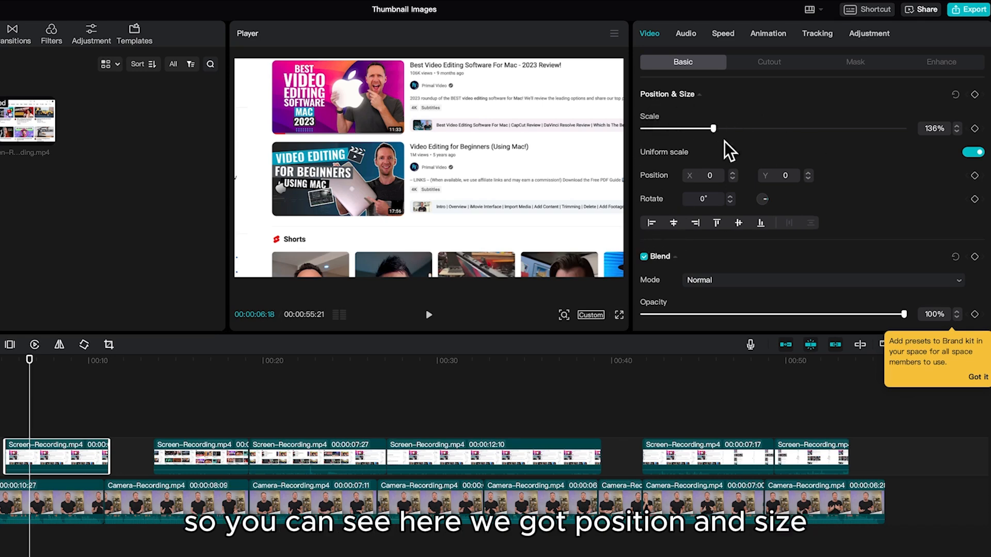
Step: Reset the clip's position and size settings to their defaults and scale it up to 145%
scroll(782, 194, down, 5)
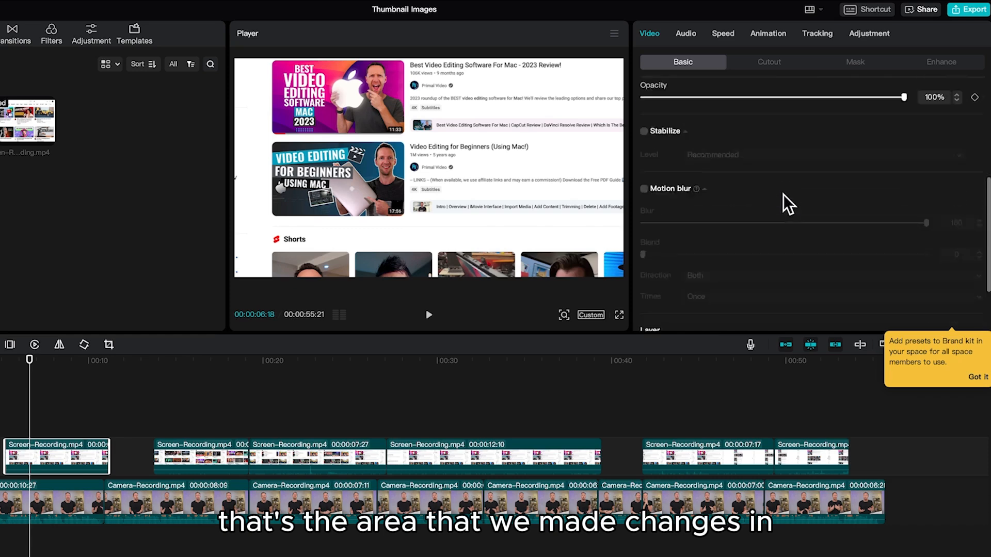
scroll(782, 194, up, 3)
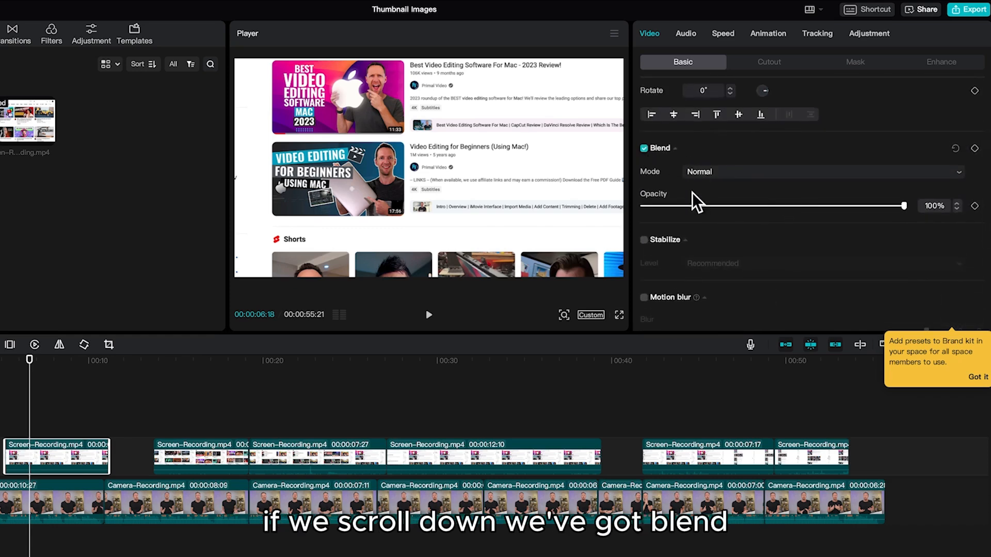
scroll(714, 275, up, 4)
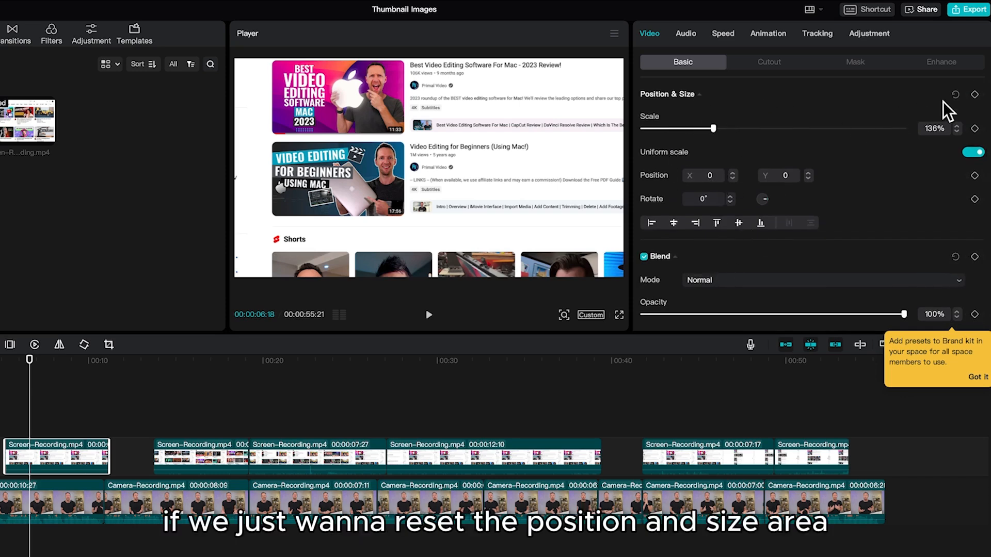
click(955, 95)
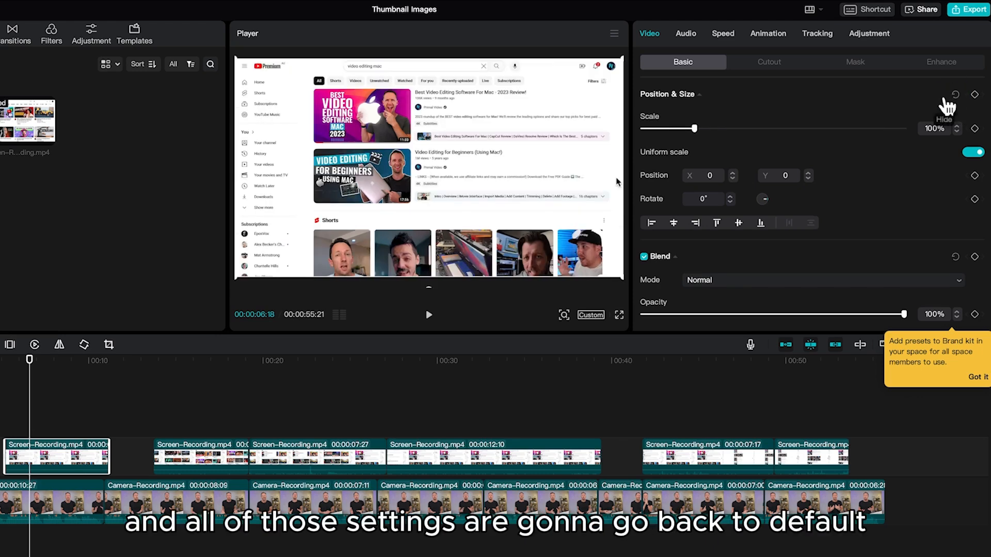
drag(695, 129, 718, 129)
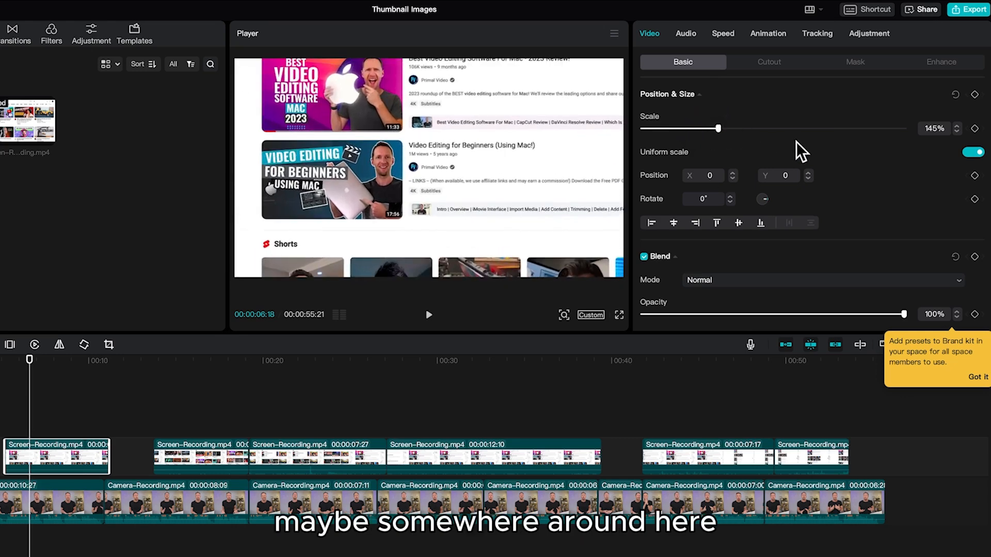
Step: Shift the first screen recording clip to position X 862, Y -486 and play it back in the preview
click(730, 172)
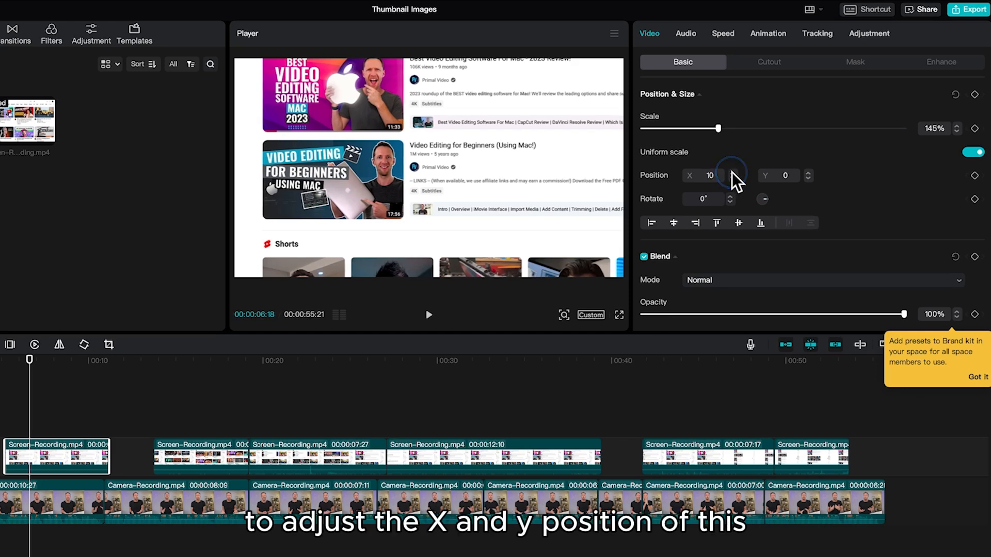
drag(732, 172, 732, 179)
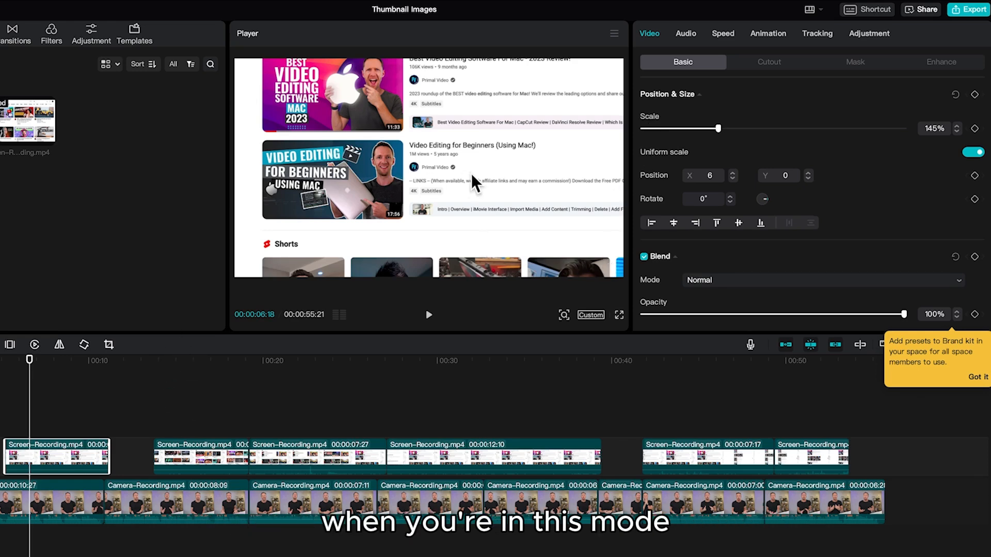
drag(472, 173, 560, 187)
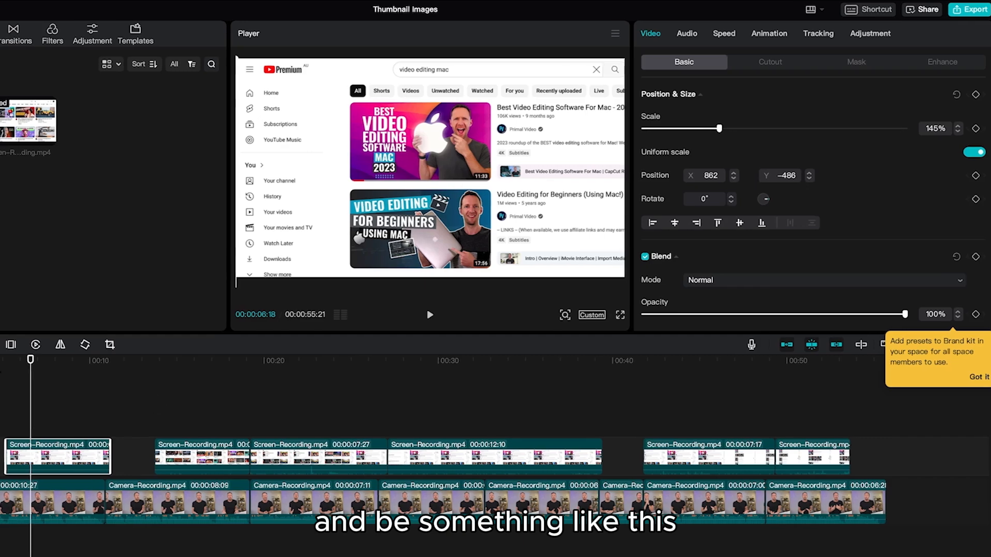
click(20, 372)
key(space)
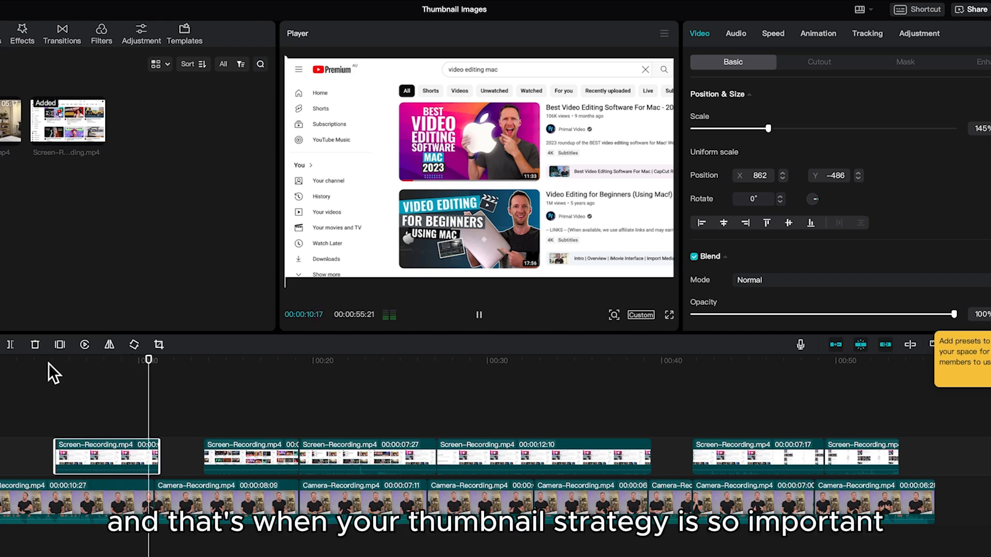
Step: Scale the first screen recording clip up to 174% and shift the picture slightly down and to the right
click(103, 360)
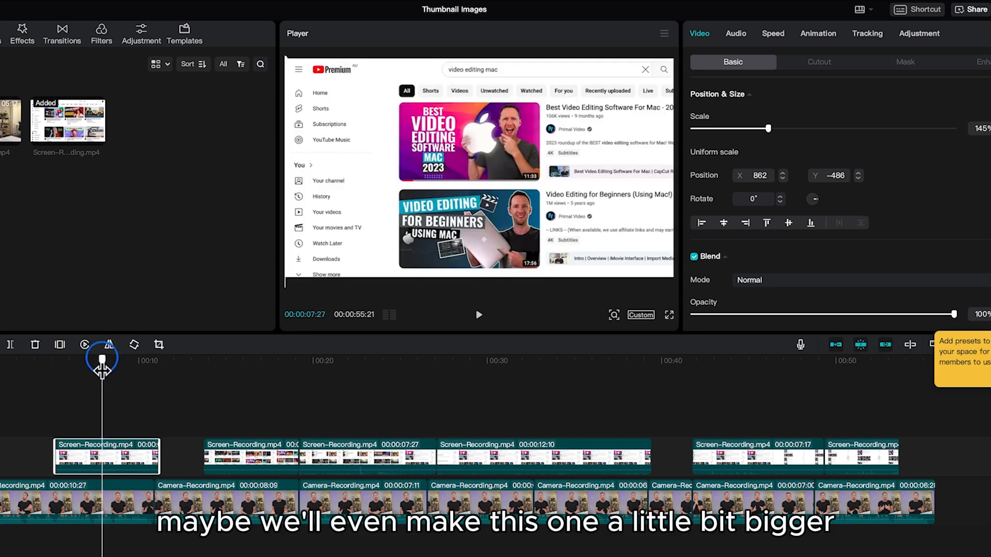
drag(102, 368, 101, 428)
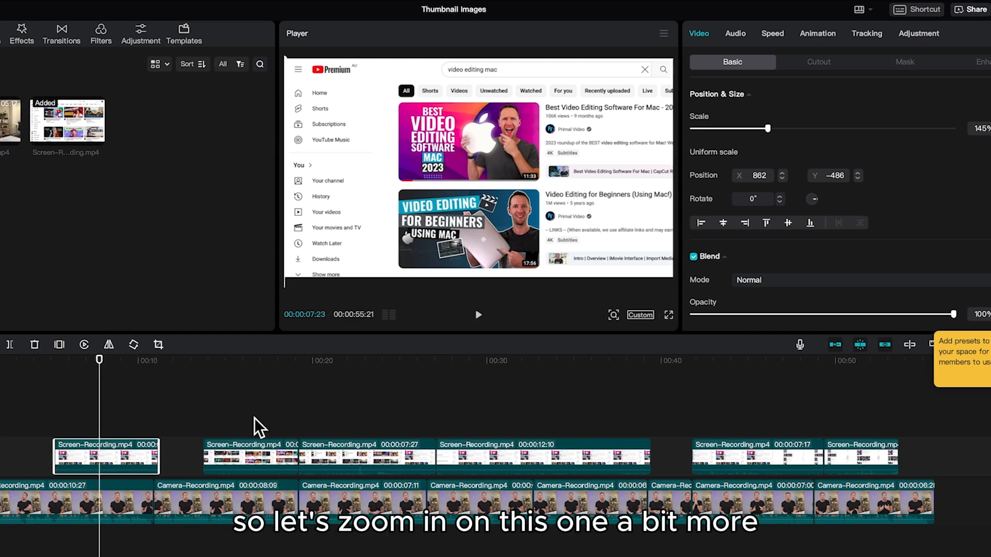
drag(718, 128, 721, 132)
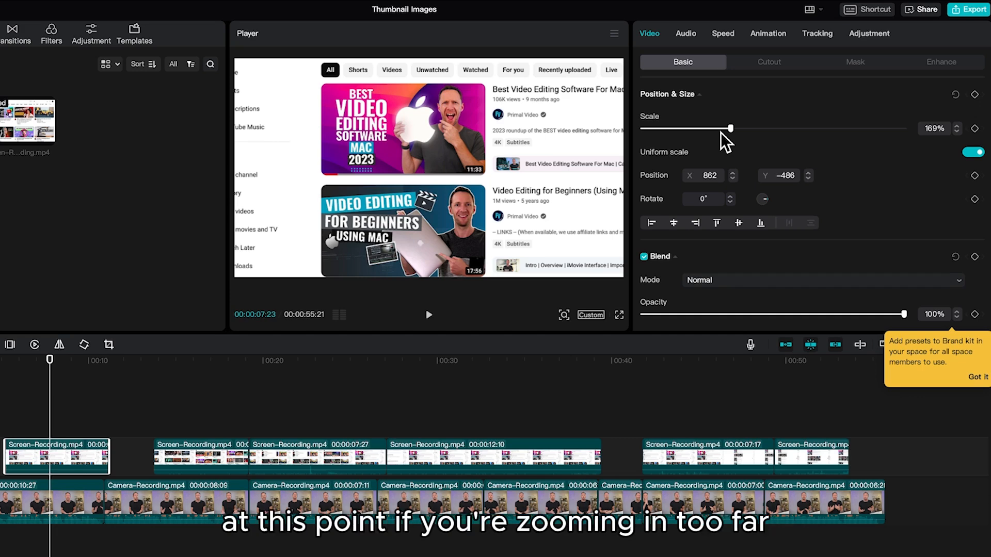
drag(731, 130, 735, 130)
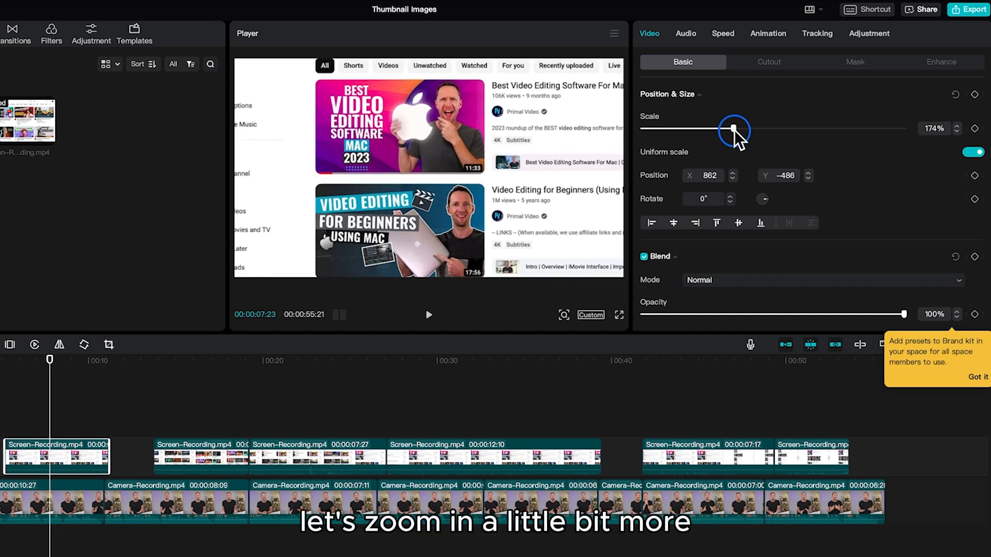
drag(434, 151, 454, 181)
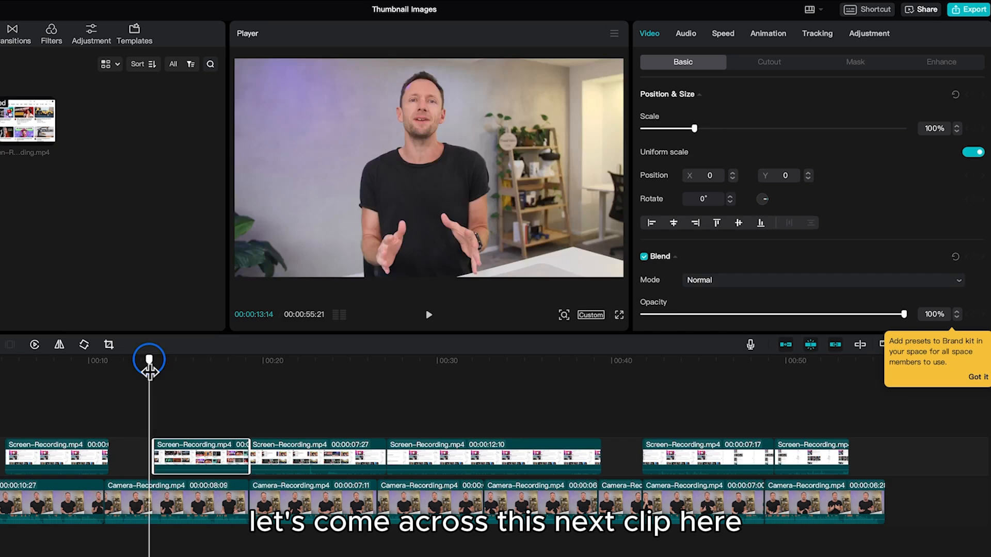
Step: With the playhead at 00:00:16:00, scale the second screen recording clip to 121% and shift it to X -363, Y -43
drag(148, 359, 193, 359)
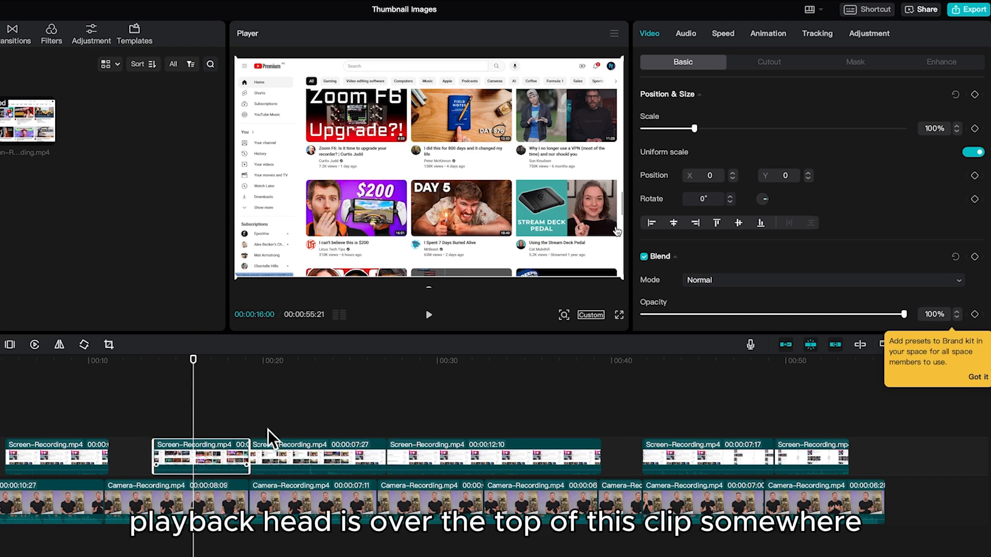
drag(693, 129, 703, 130)
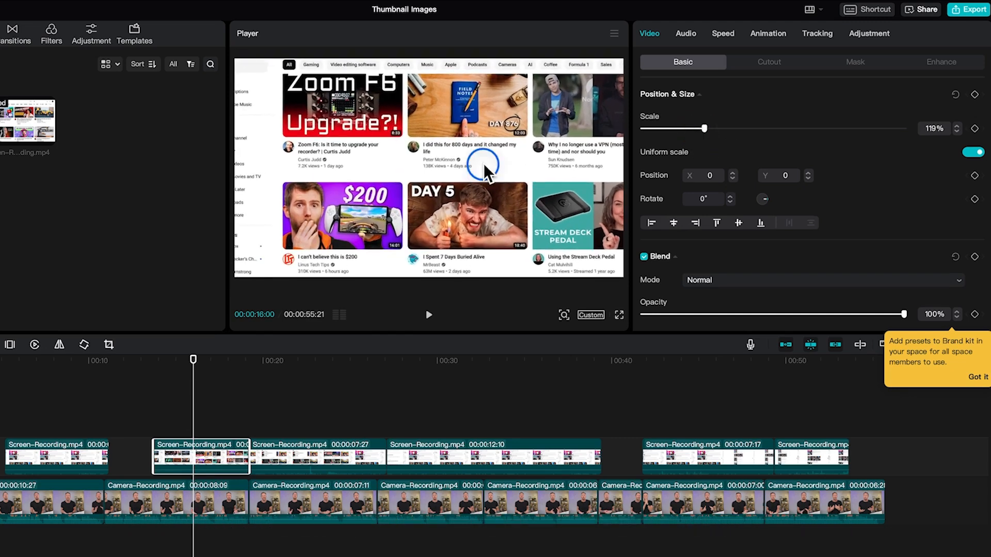
drag(484, 163, 446, 166)
click(956, 126)
click(956, 126)
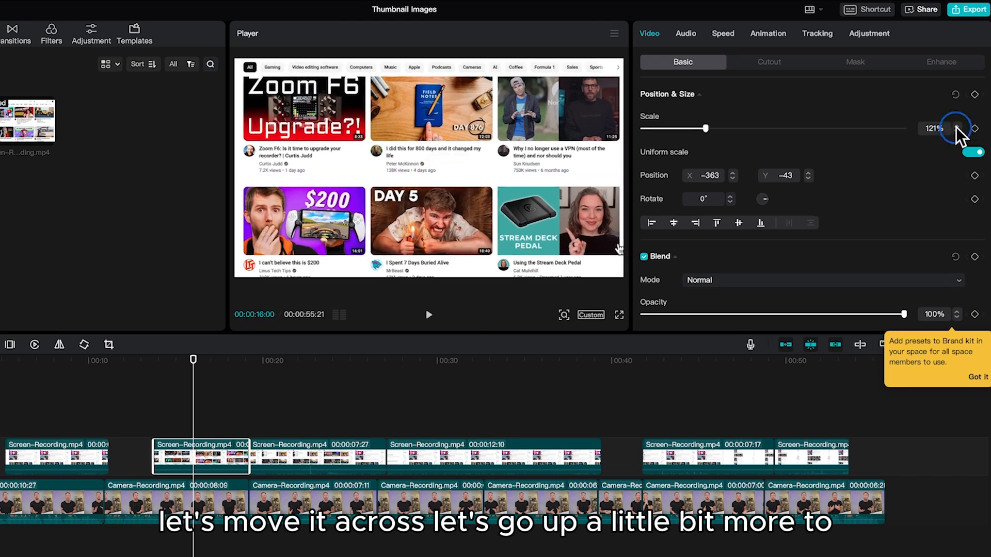
Step: Fine-tune the second screen recording clip's position to X -388, Y -70 and play the clip back from its start
drag(506, 147, 498, 147)
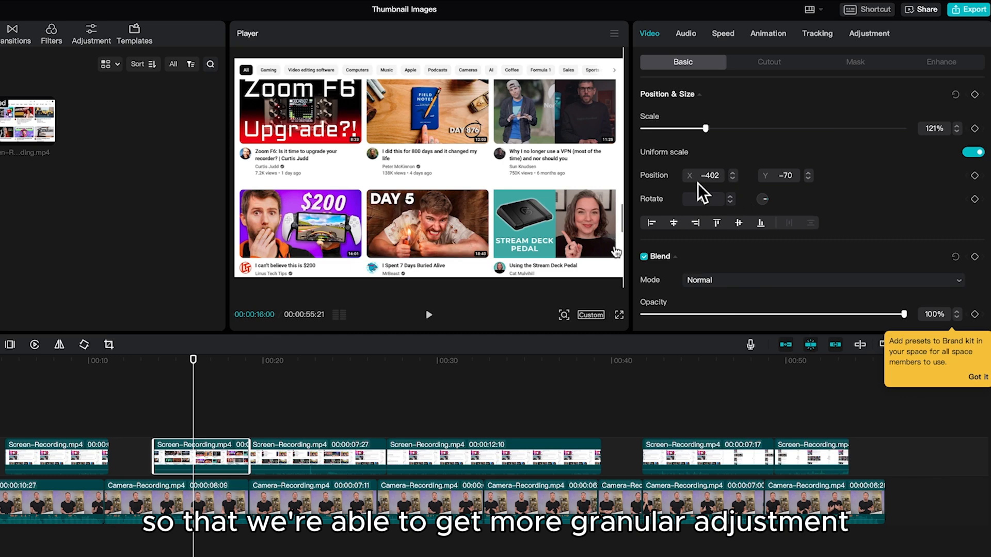
click(732, 172)
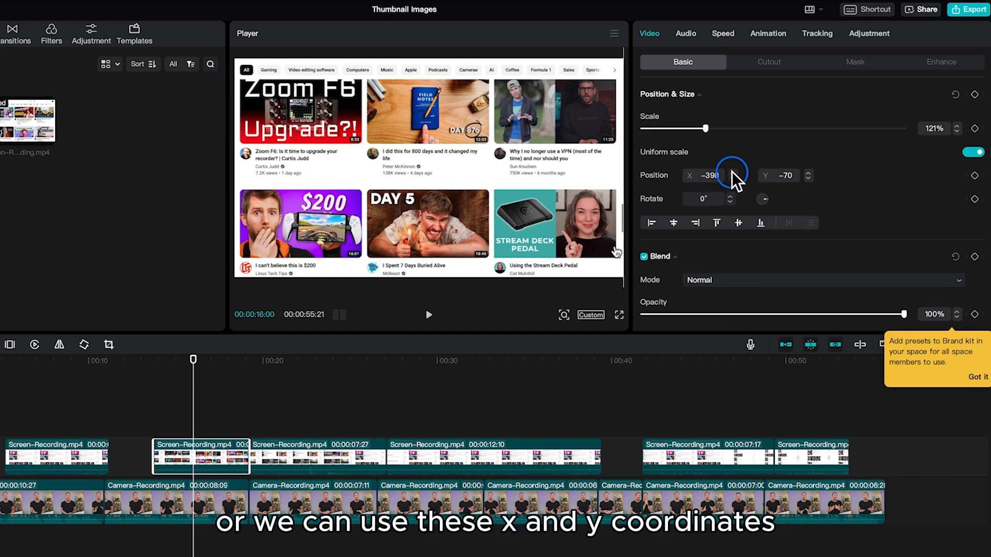
click(732, 172)
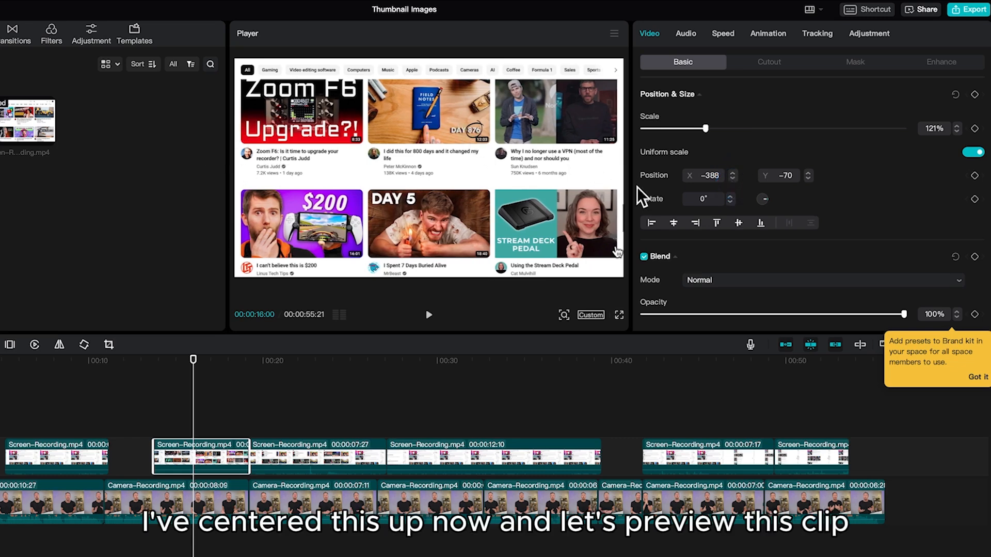
click(158, 360)
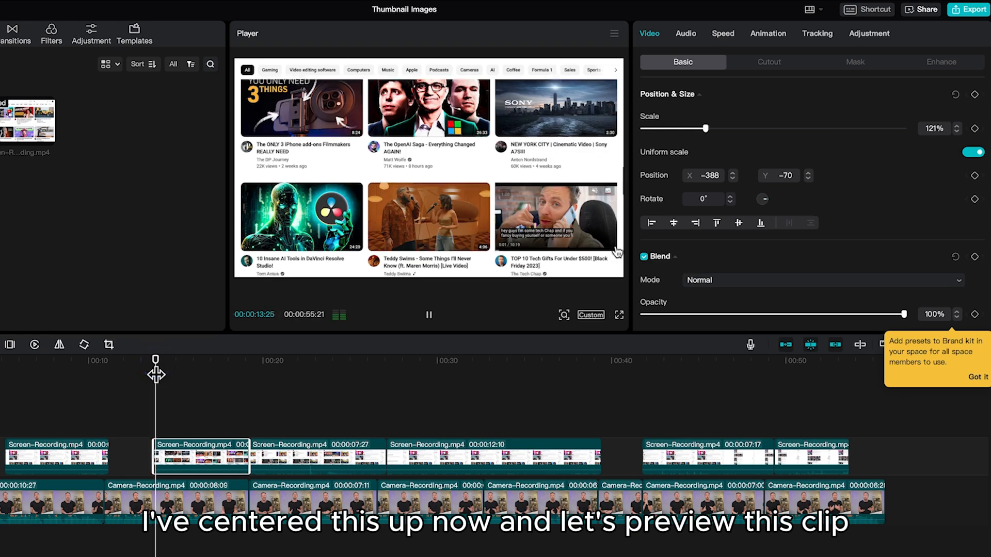
key(space)
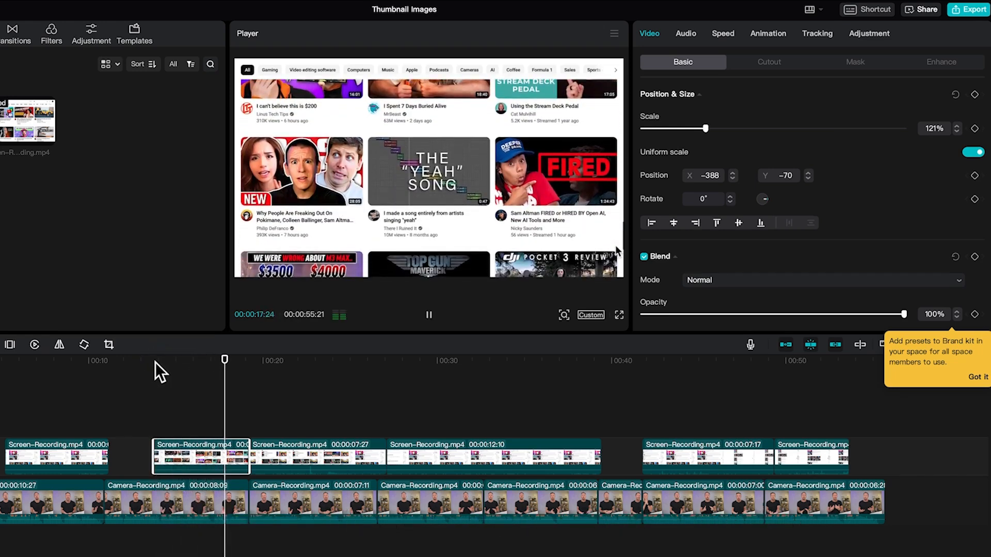
key(space)
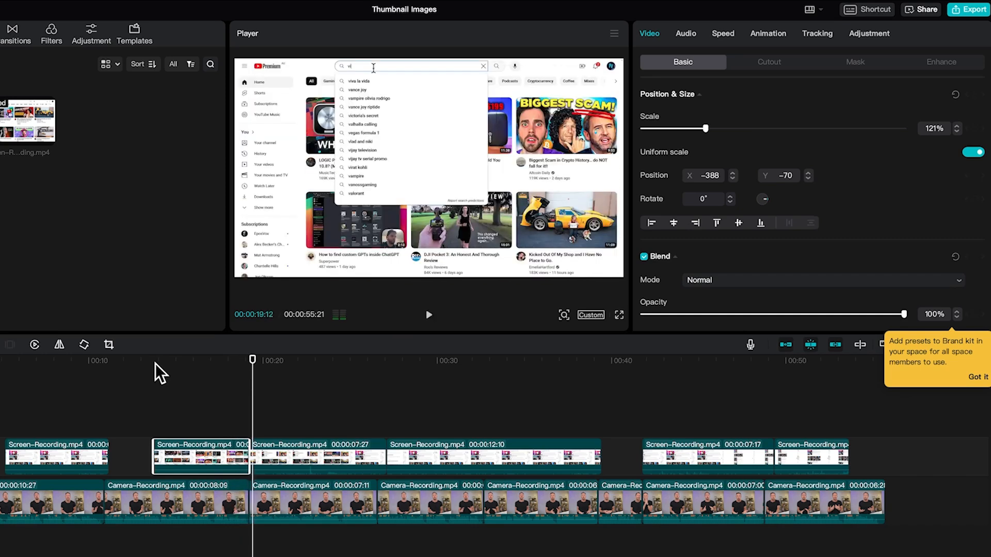
Step: Review the third screen recording clip, split it at 00:00:23:13 once the search typing is done, and select its first part
drag(244, 369, 248, 371)
key(space)
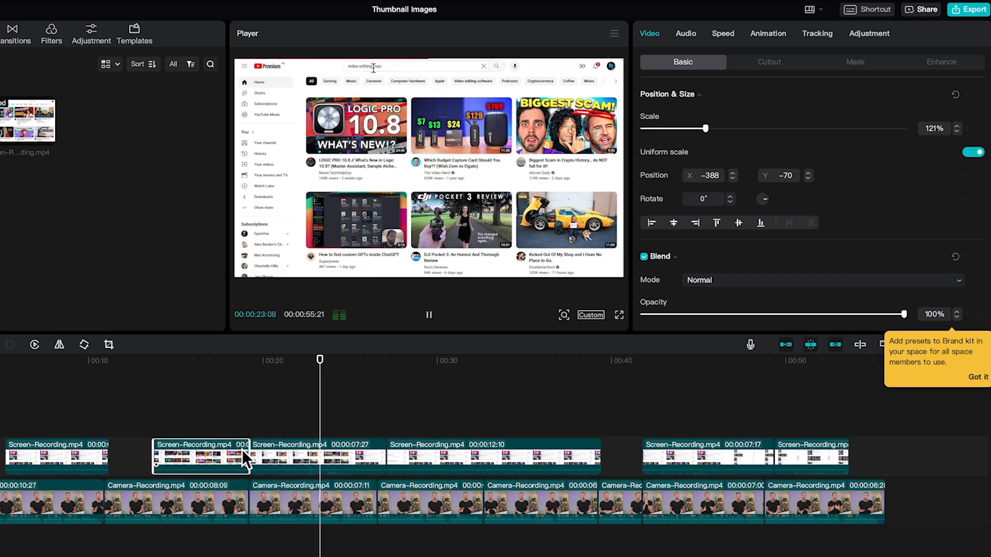
key(space)
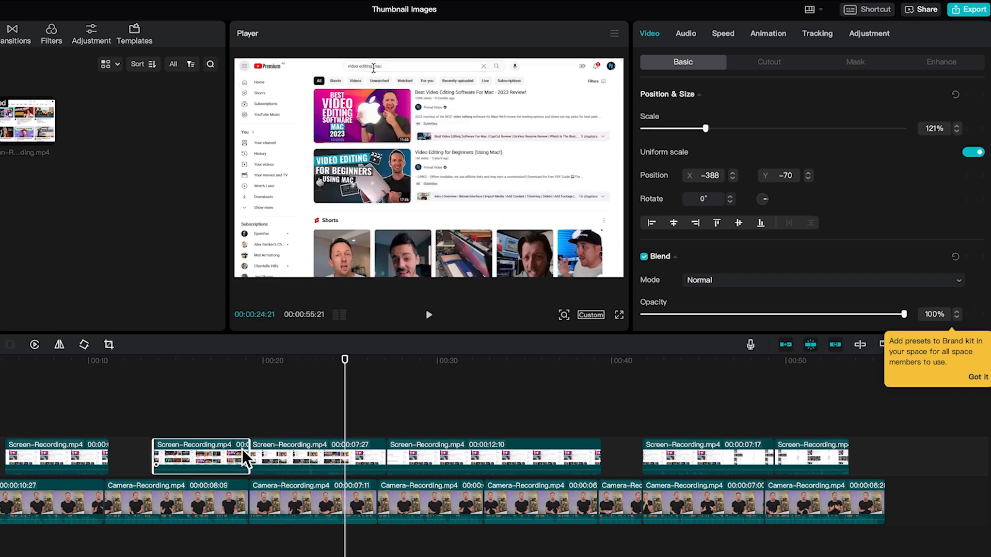
mouse_move(295, 360)
mouse_down()
mouse_move(257, 372)
mouse_move(292, 375)
mouse_up()
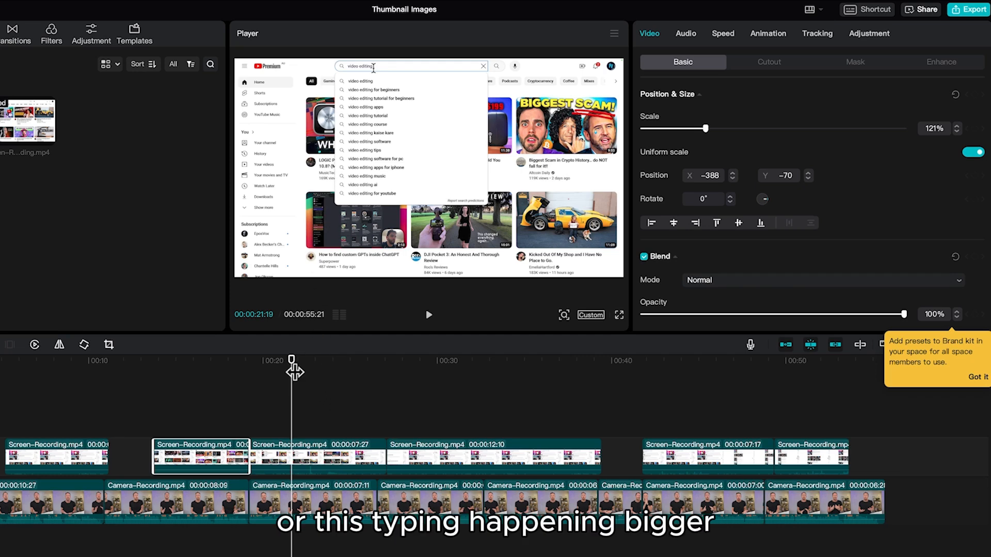
drag(294, 371, 323, 351)
click(336, 454)
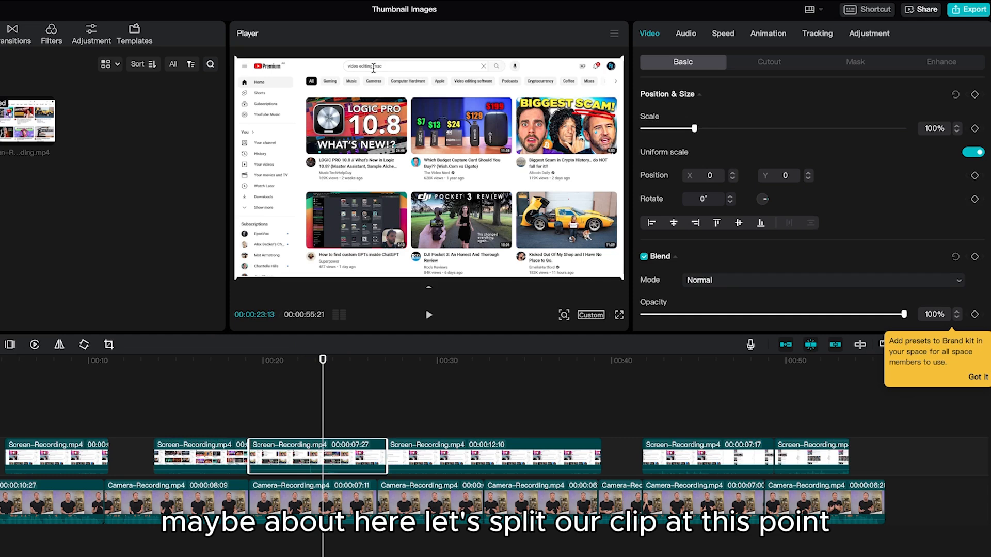
key(ctrl+b)
click(287, 440)
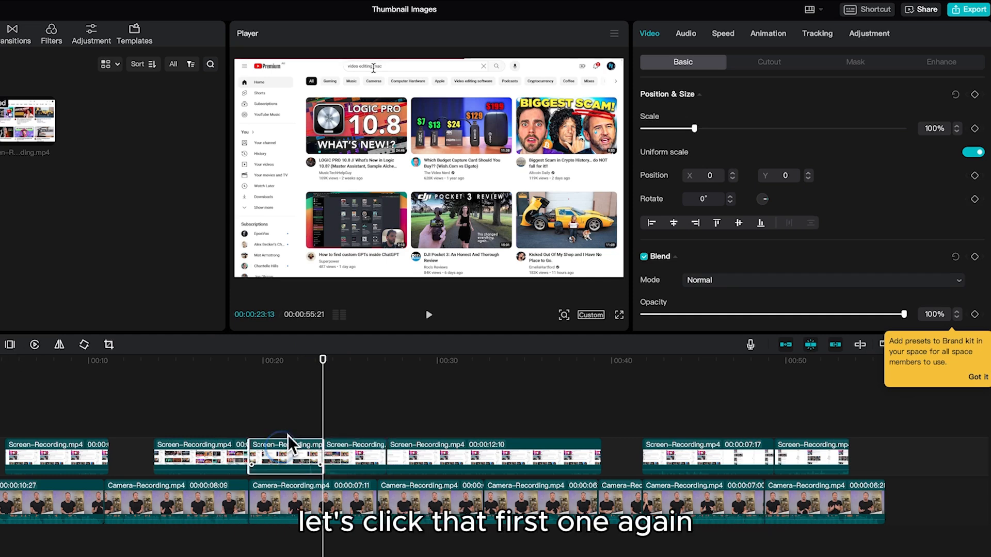
Step: Scale the split clip's first part to 139%, position it at X 254, Y -421, and play back the section
click(290, 364)
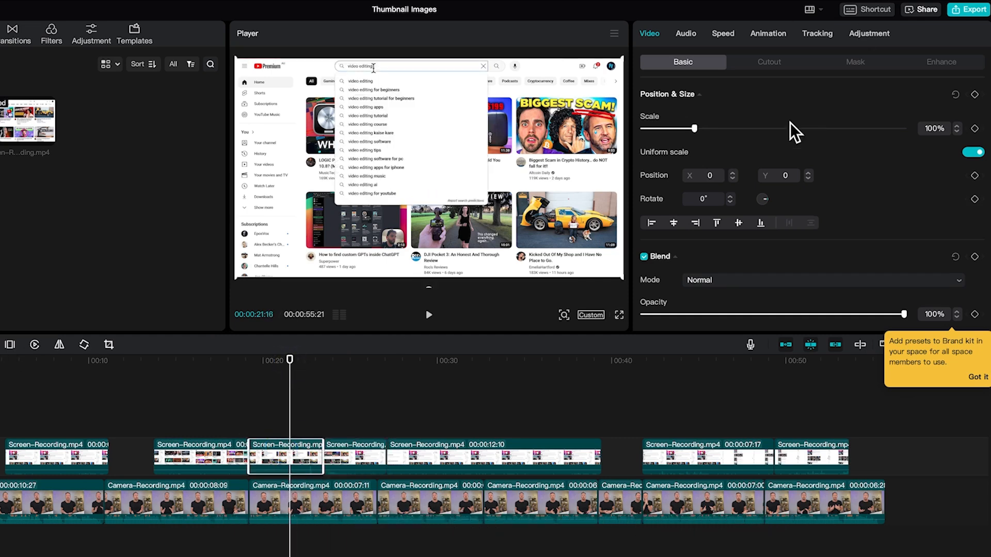
drag(695, 128, 715, 128)
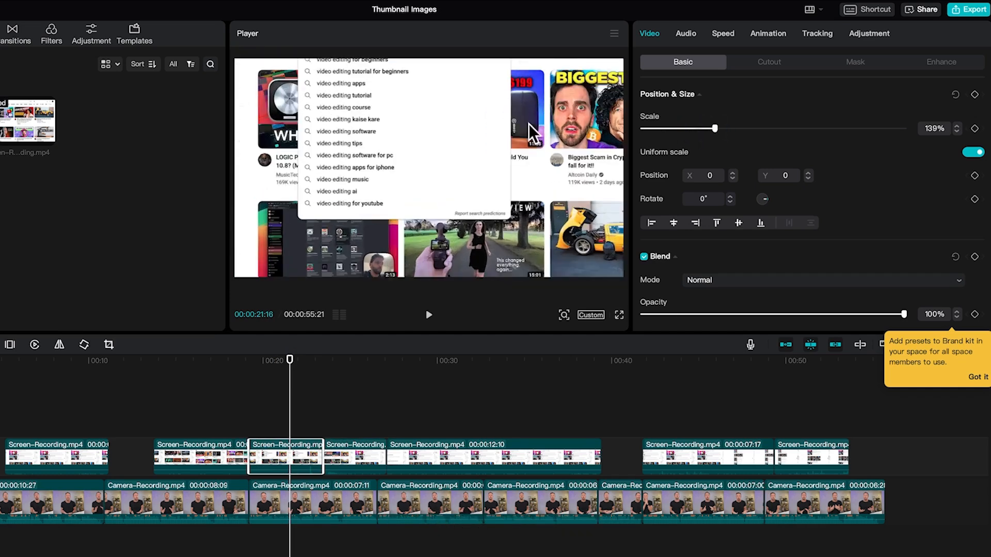
drag(440, 108, 469, 145)
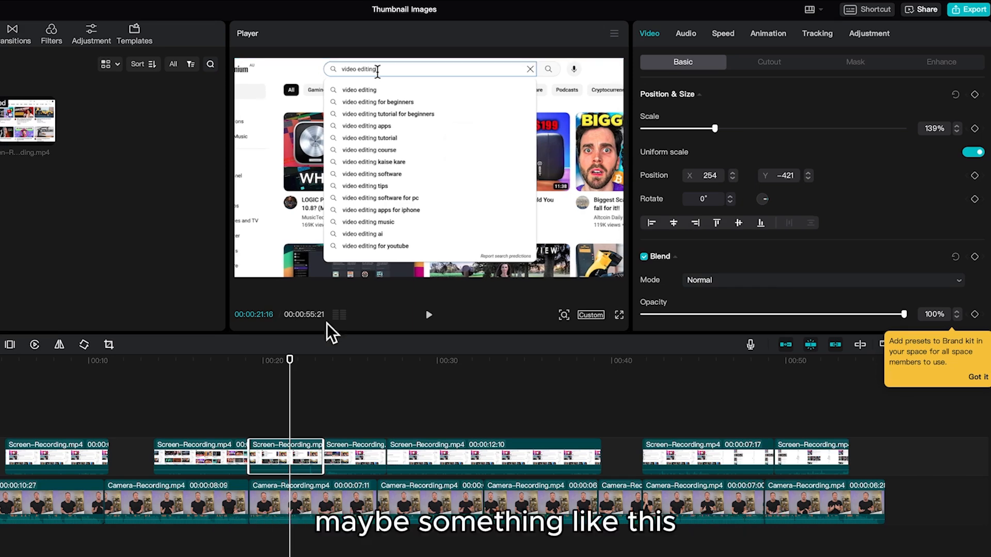
click(244, 361)
key(space)
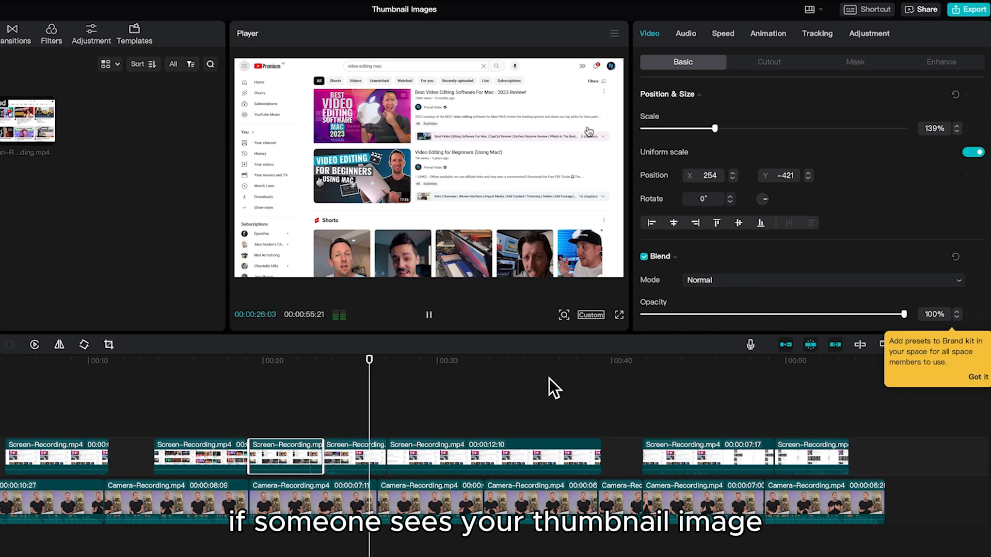
key(space)
key(space)
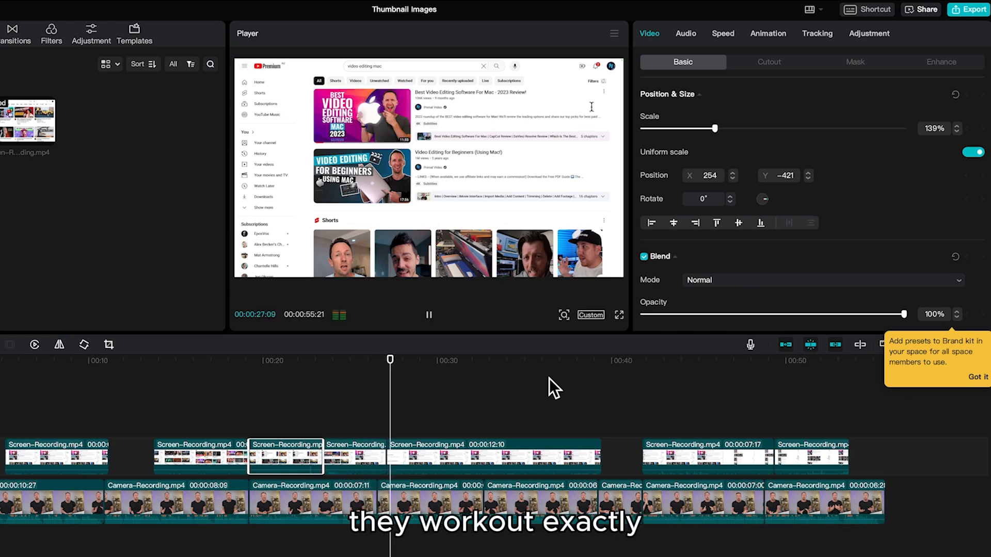
key(space)
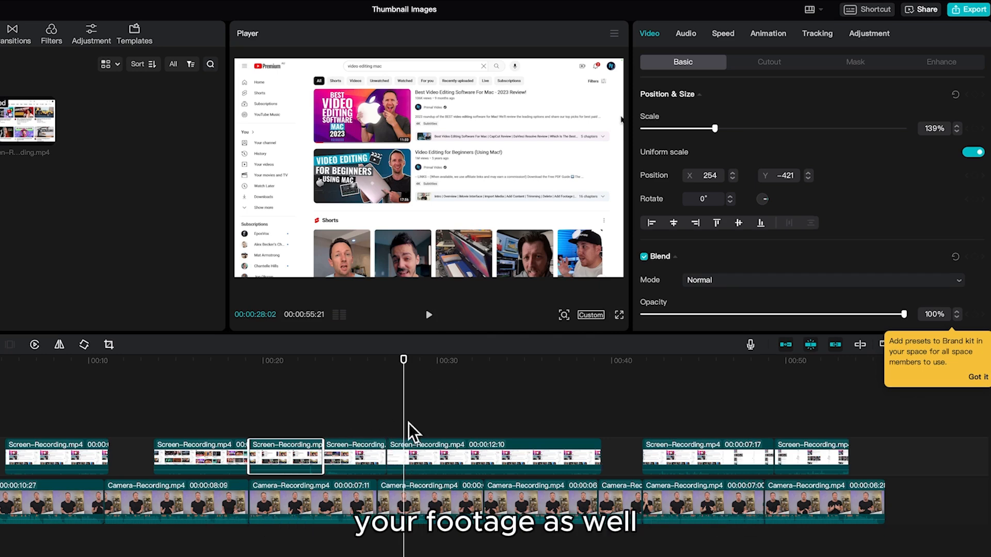
Step: Select the 00:00:12:10 screen recording clip, try rotating it to 3° and return its rotation to 0°
click(417, 445)
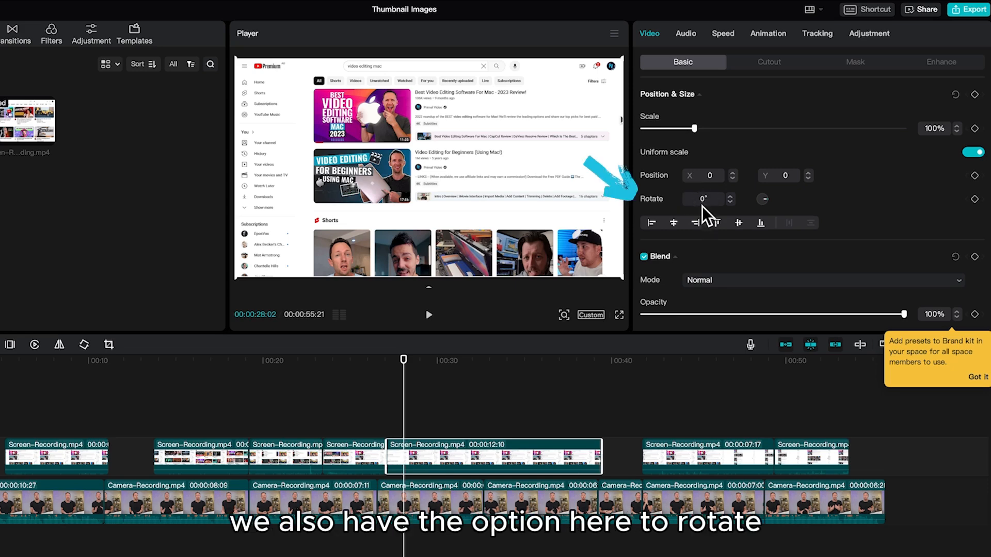
click(730, 197)
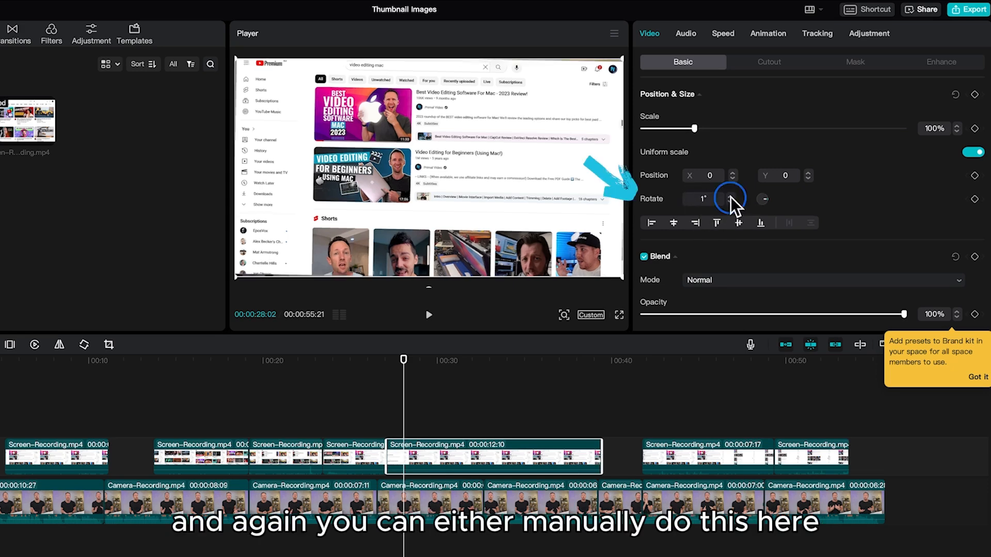
click(730, 197)
click(730, 197)
click(730, 202)
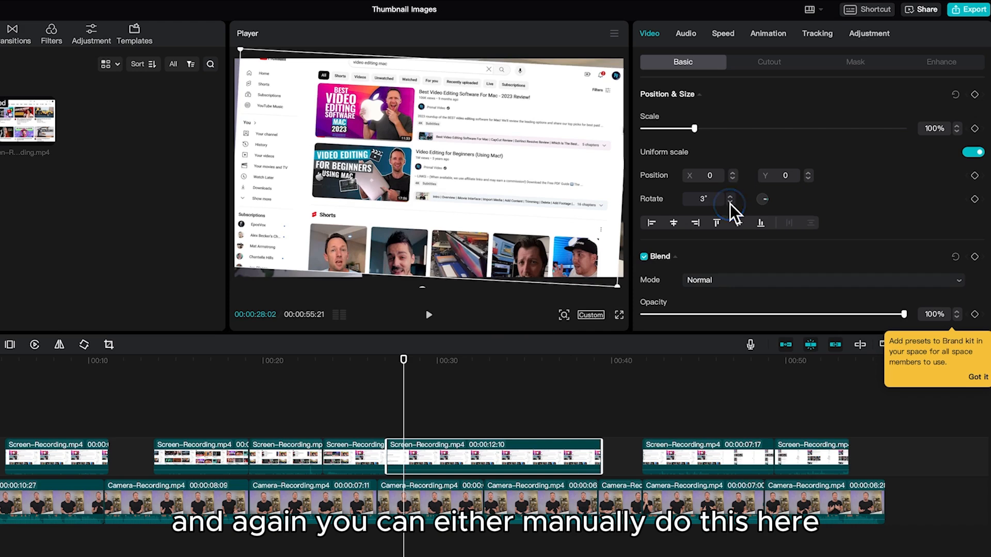
click(730, 203)
click(730, 202)
click(730, 203)
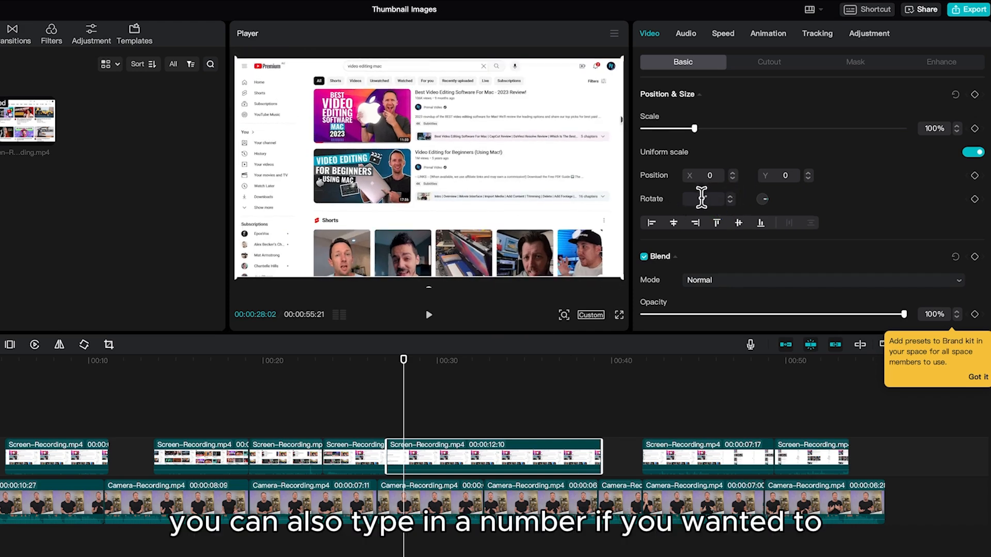
Step: Rotate the selected screen recording clip to -9°
click(765, 199)
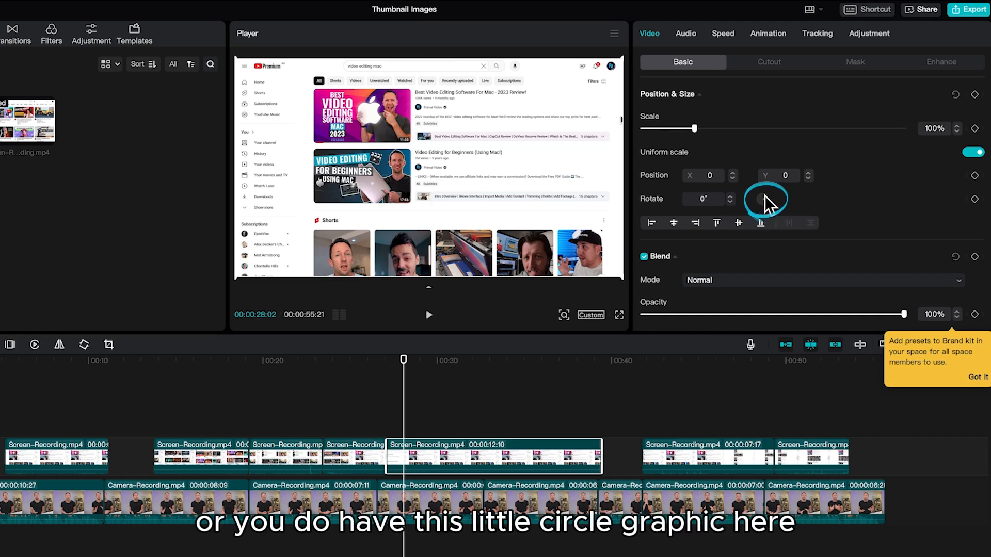
drag(767, 200, 803, 192)
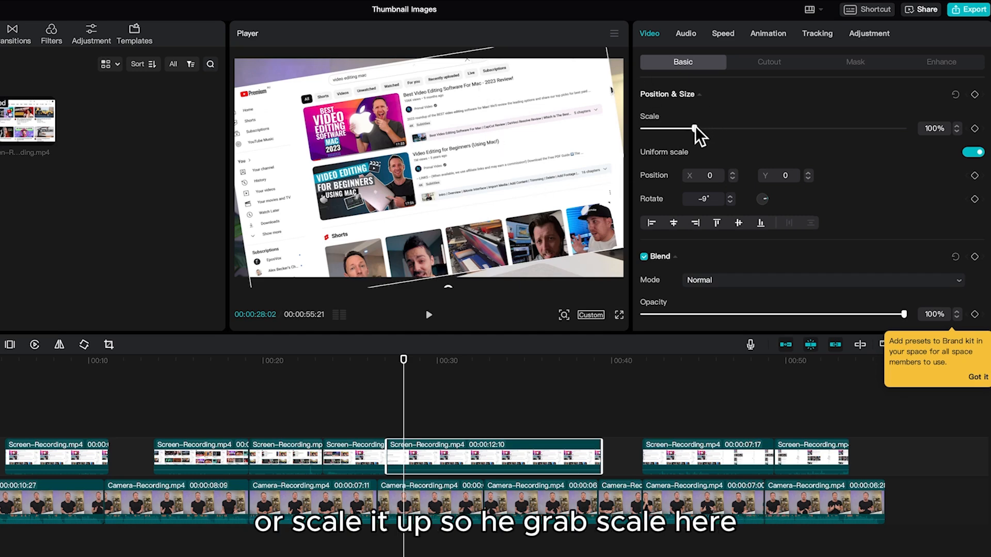
Step: Try scaling the angled screen recording clip to 132%, preview it at 00:00:30:20, and reset its position and size settings
drag(695, 126, 711, 126)
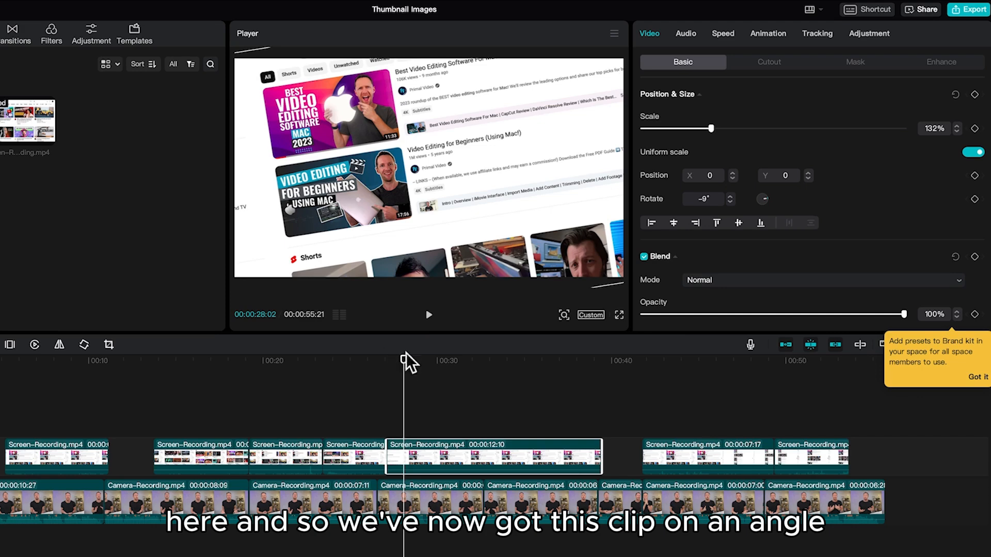
drag(406, 357, 448, 382)
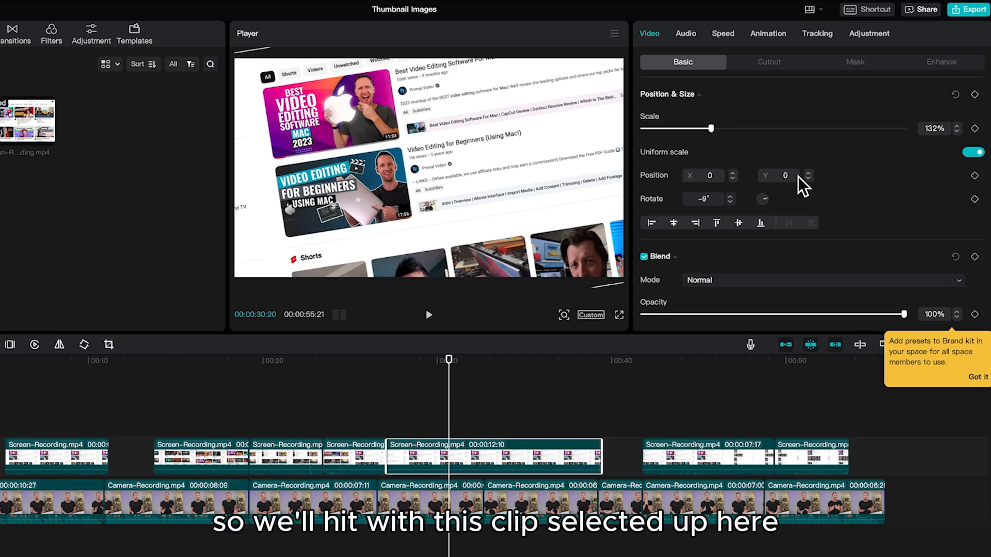
click(956, 95)
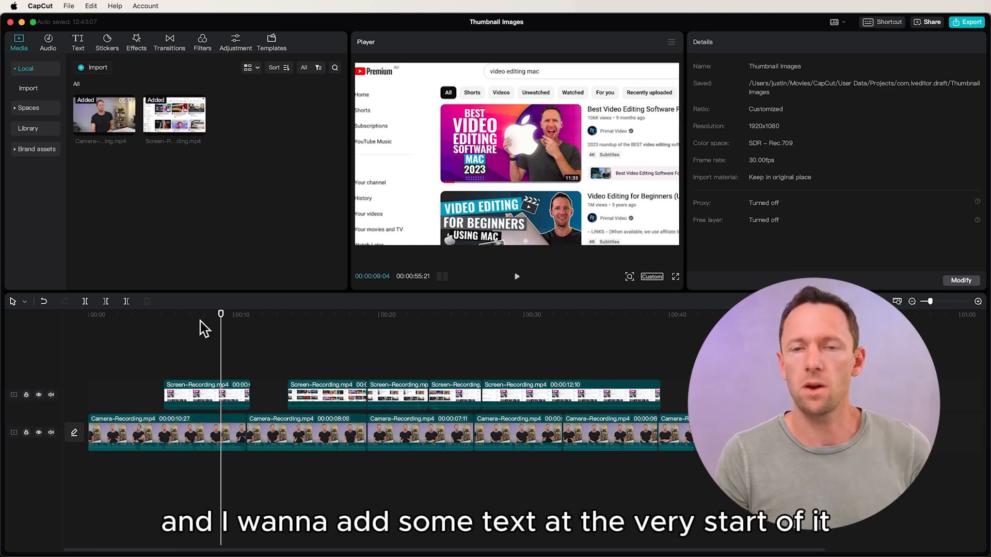
Step: Play back the opening of the timeline to find where the title text should go
drag(217, 320, 88, 318)
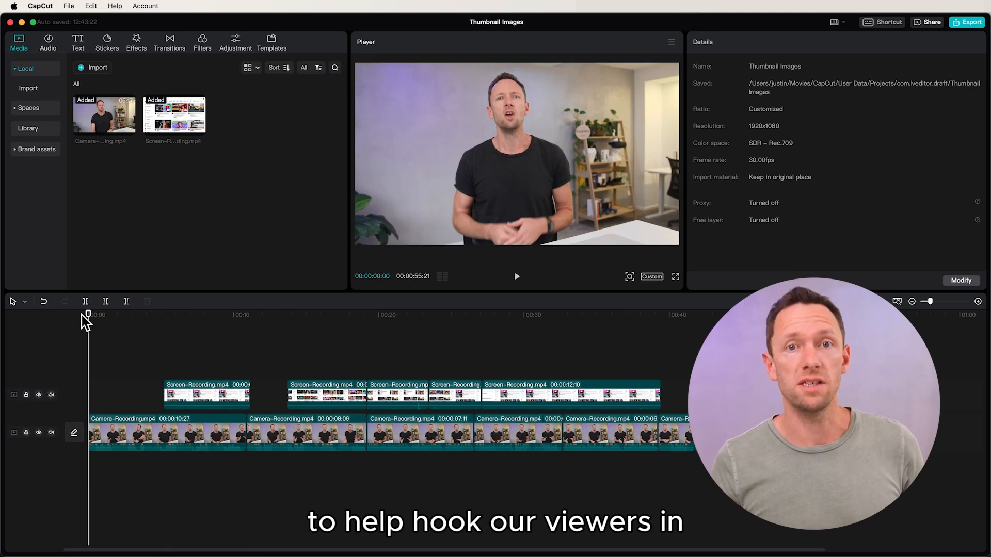
key(space)
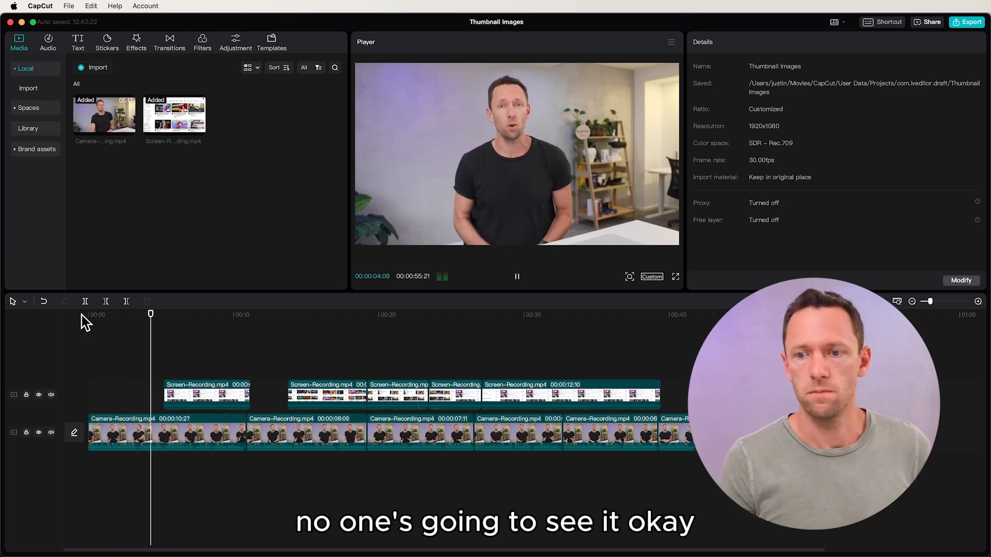
key(space)
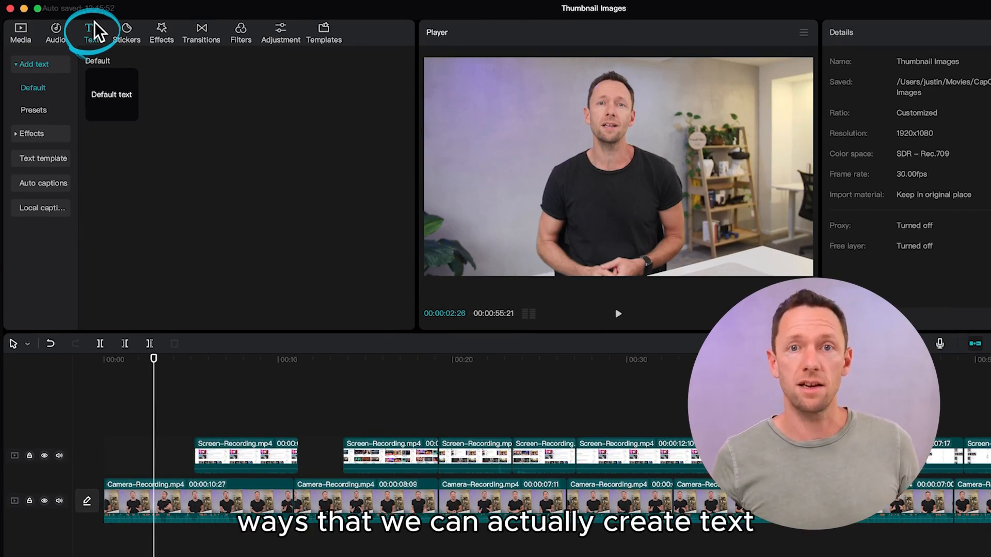
Step: Add a default text clip on its own track above the first camera clip and adjust its position and length
mouse_move(119, 99)
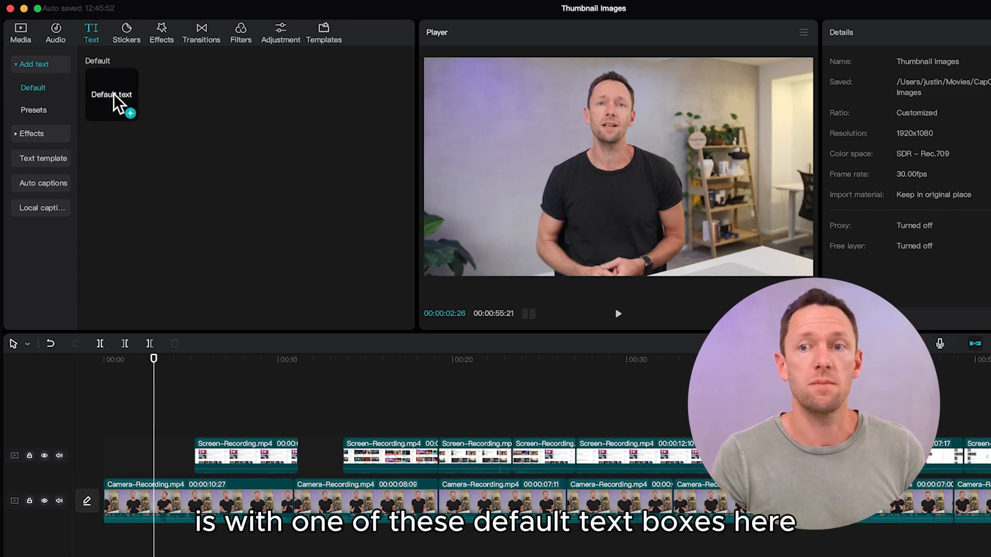
drag(106, 98, 125, 433)
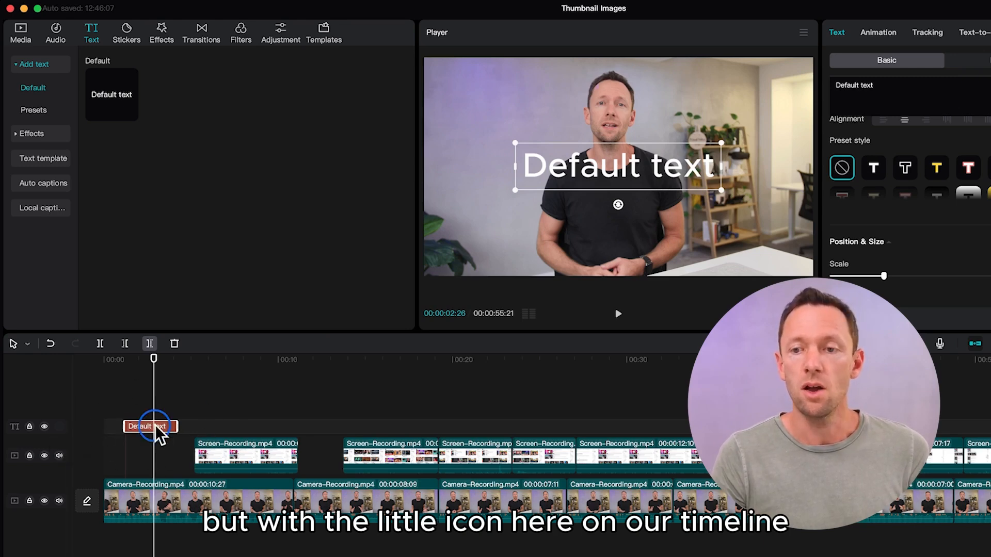
drag(155, 425, 184, 441)
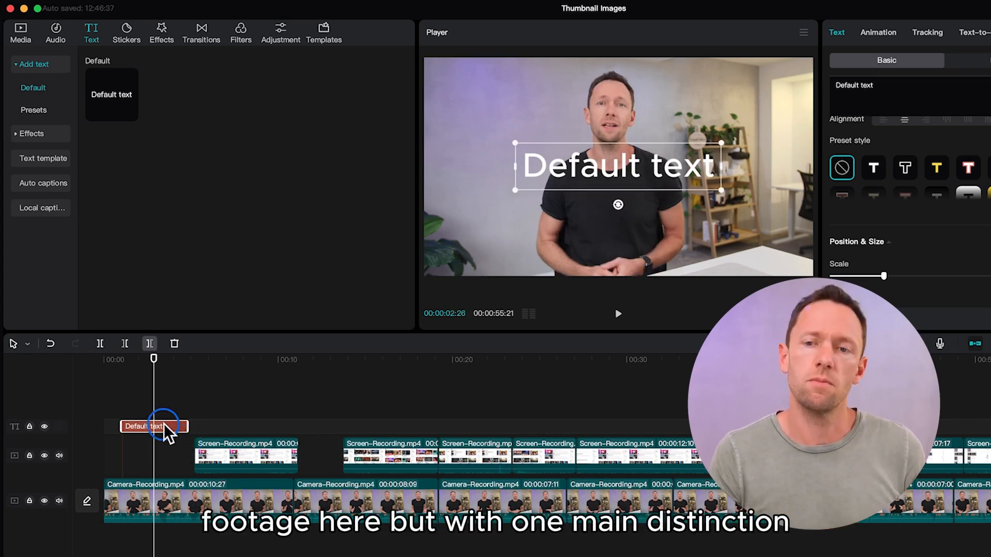
mouse_move(165, 423)
mouse_down()
mouse_move(162, 435)
mouse_move(166, 407)
mouse_move(157, 464)
mouse_move(170, 427)
mouse_move(168, 474)
mouse_up()
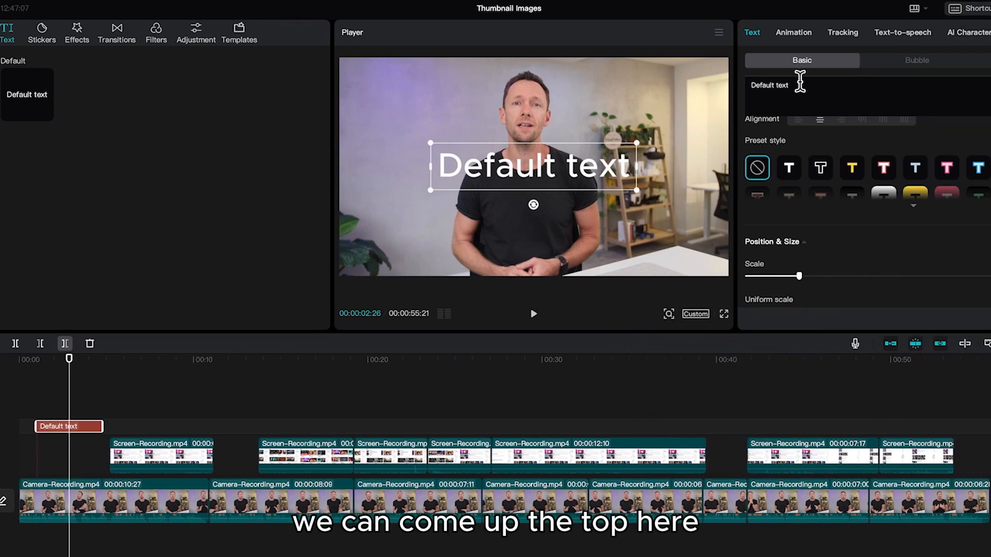
Step: Replace the default text with the presenter's full name and set its font to Onest-Black
click(799, 83)
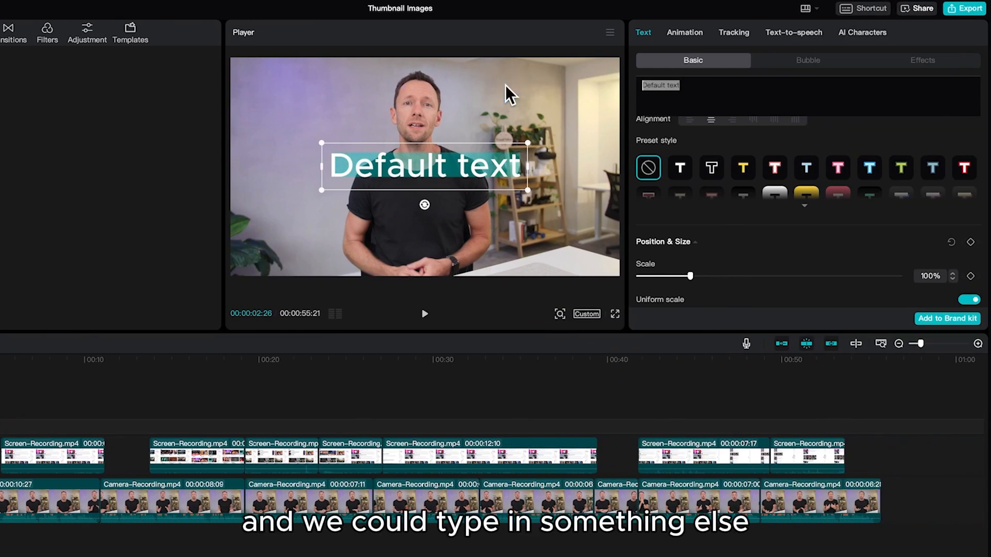
text(JUSTIN BROWN)
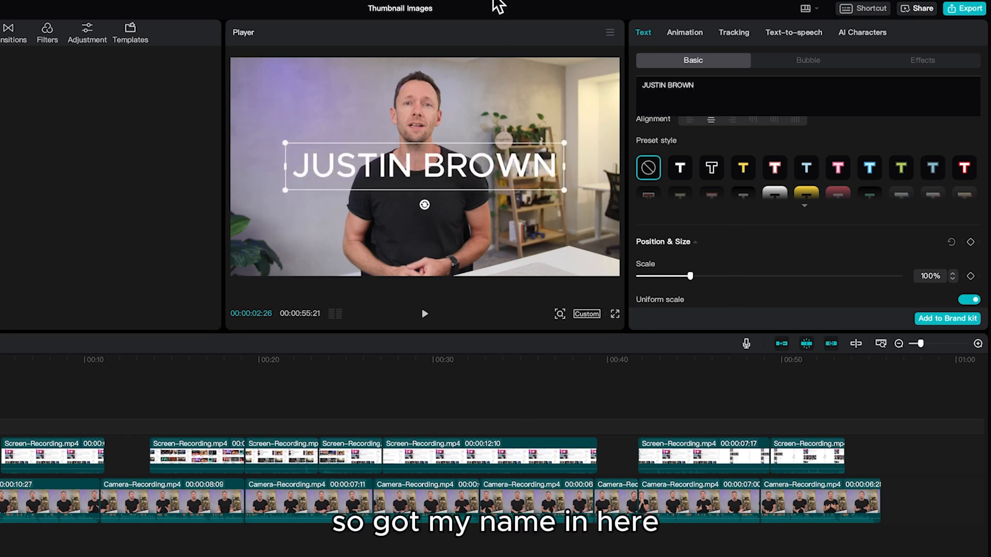
scroll(814, 80, up, 5)
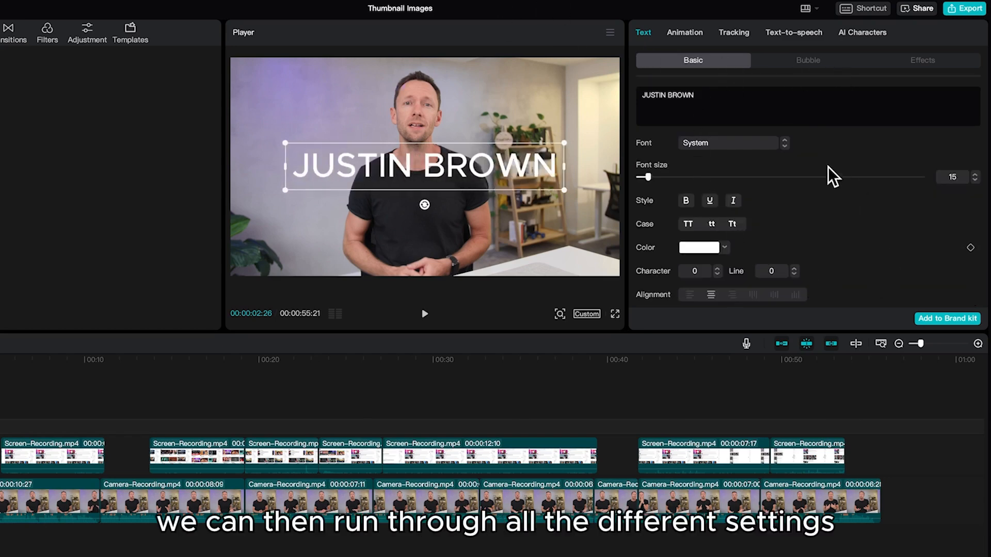
click(783, 145)
click(756, 142)
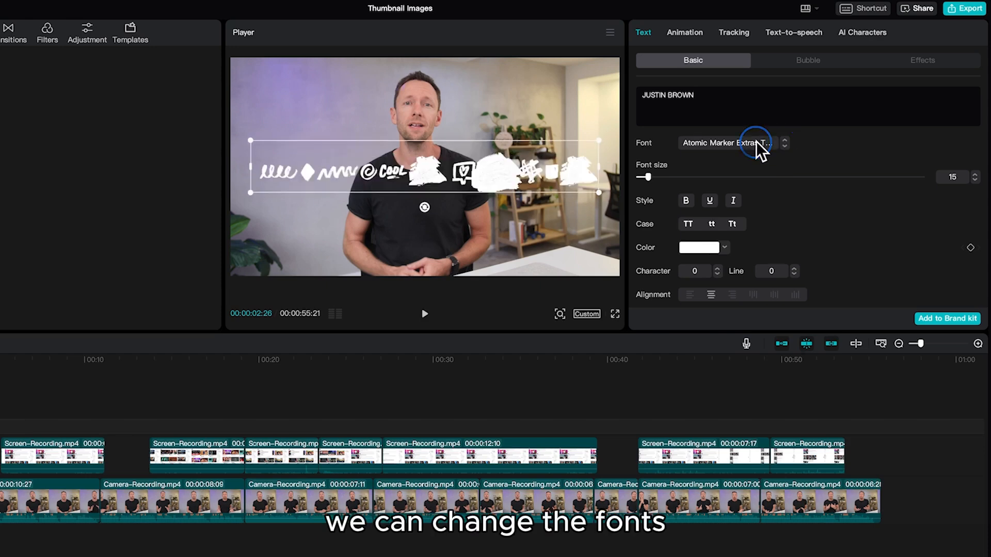
click(738, 360)
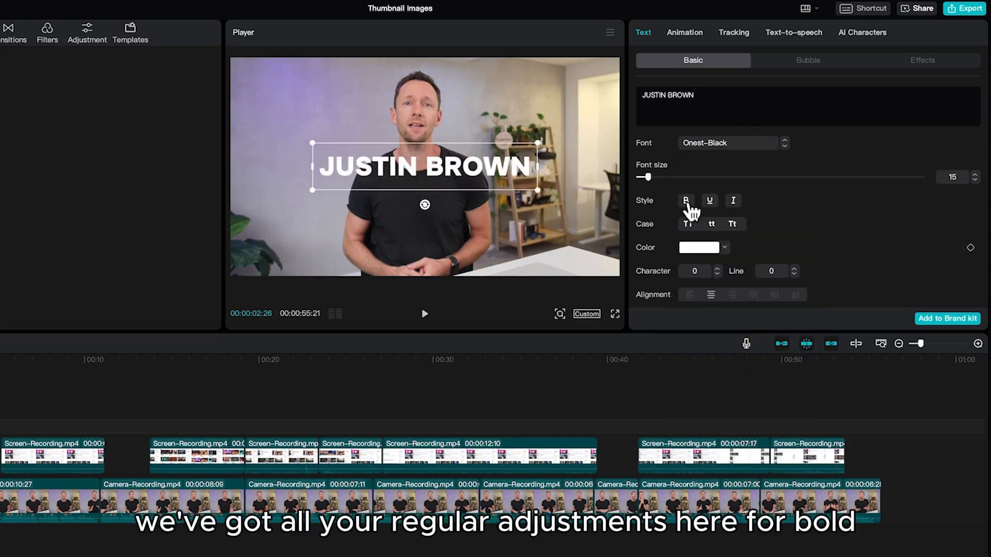
Step: Make the name title bold and change its text color to red
click(687, 203)
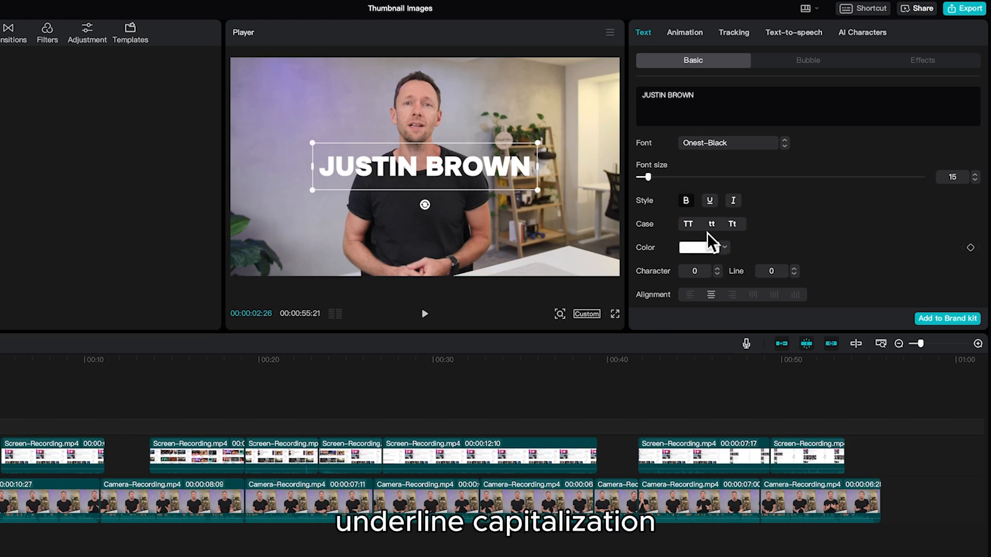
click(725, 247)
drag(722, 314, 787, 267)
Step: Compare preset text styles, apply the light pink style with the pink outline, and expand the full set of presets
scroll(810, 253, down, 5)
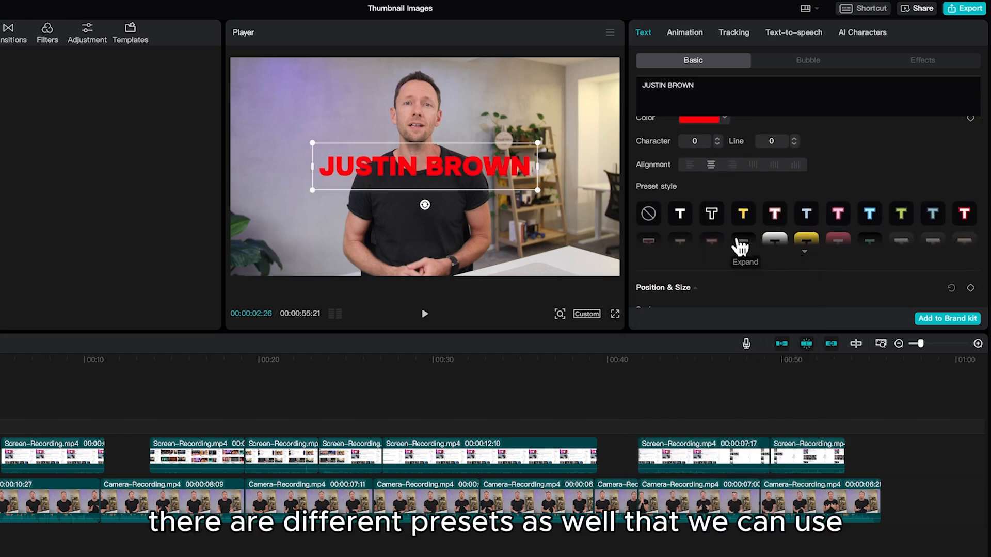
click(679, 219)
click(717, 212)
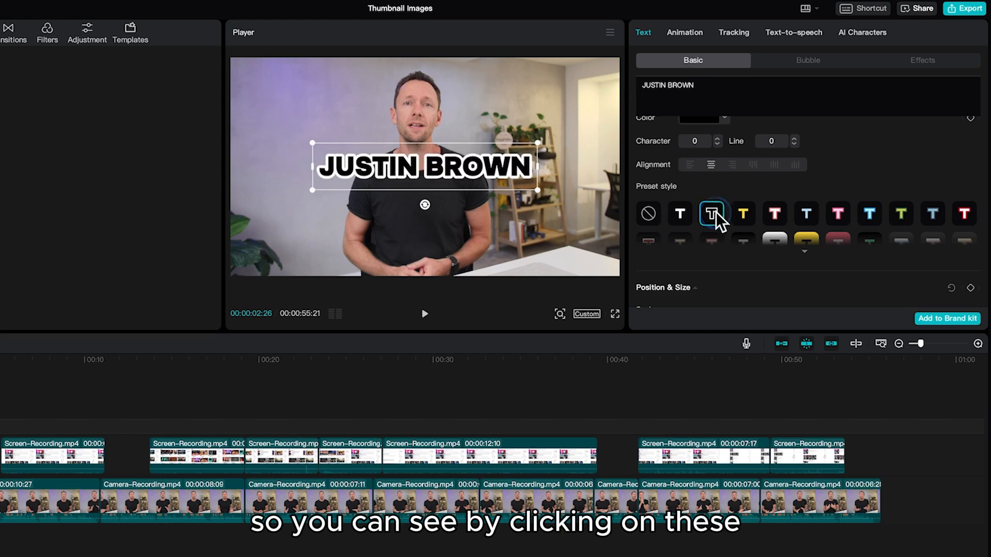
click(746, 215)
click(774, 216)
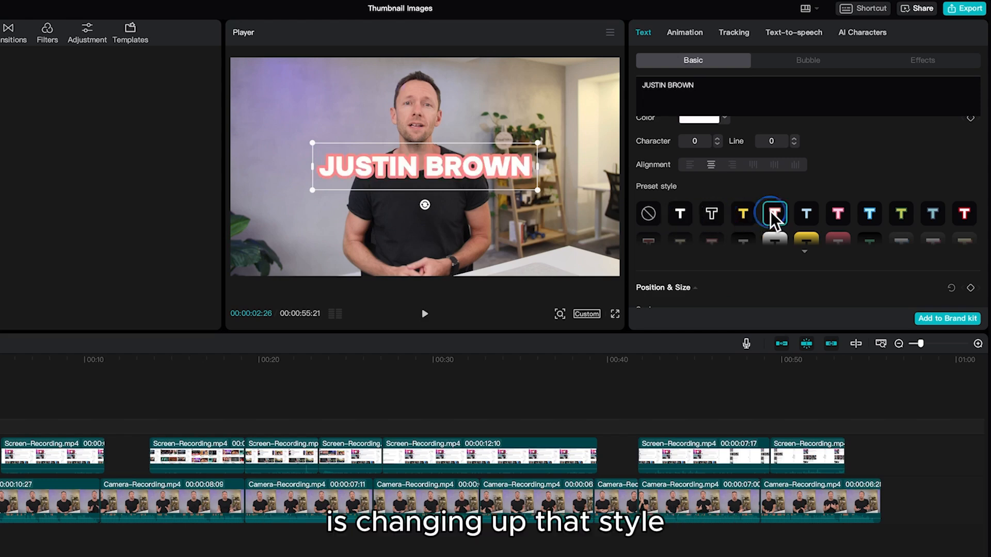
click(807, 214)
click(839, 214)
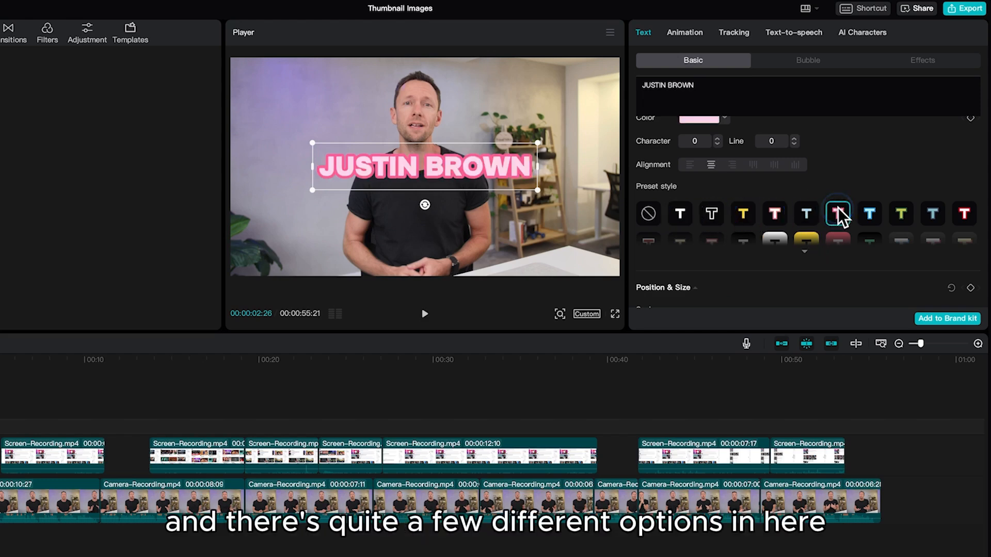
click(805, 253)
scroll(806, 254, down, 3)
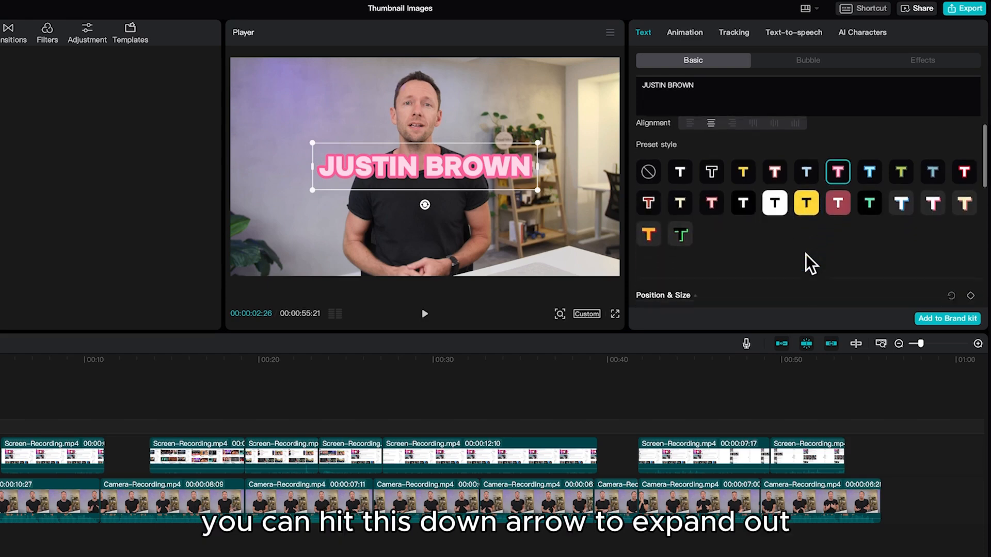
scroll(808, 265, up, 2)
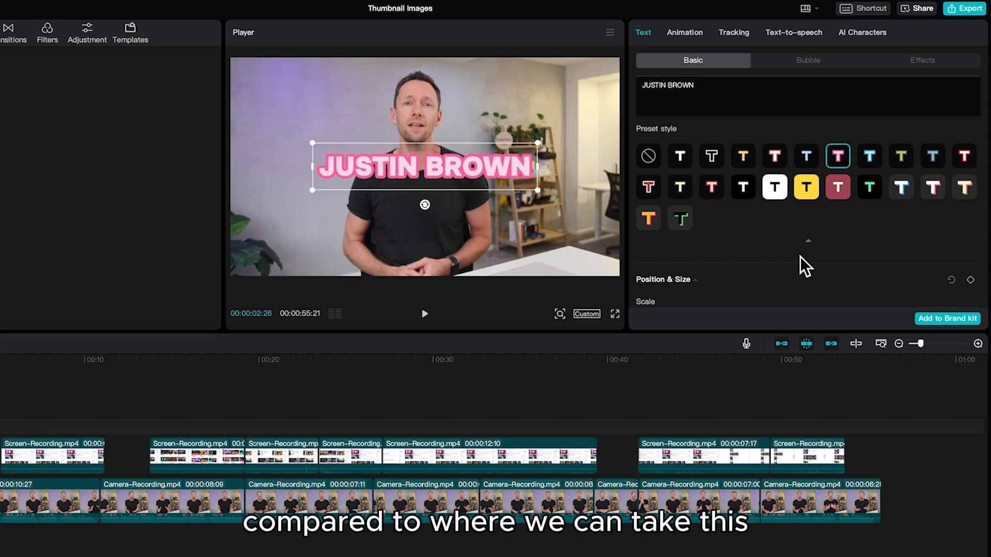
Step: Scale the title to 102%, shift it to X 43, and move it down over the presenter's lower chest
scroll(800, 256, down, 5)
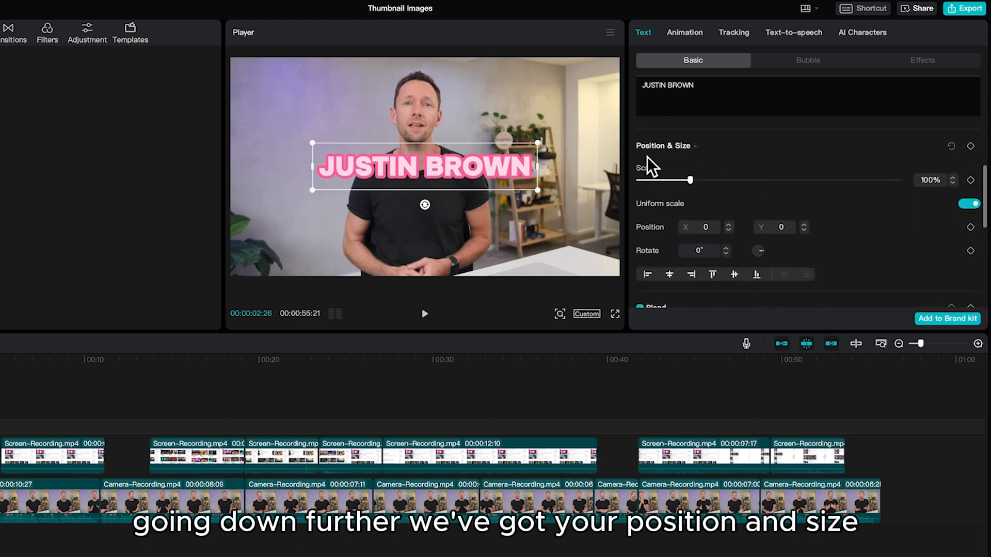
drag(690, 180, 692, 180)
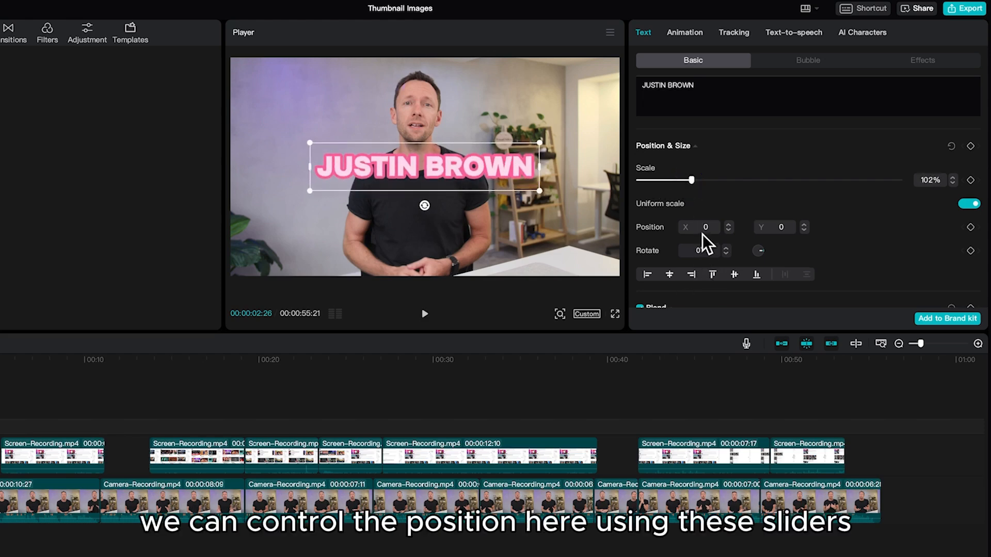
drag(726, 225, 727, 227)
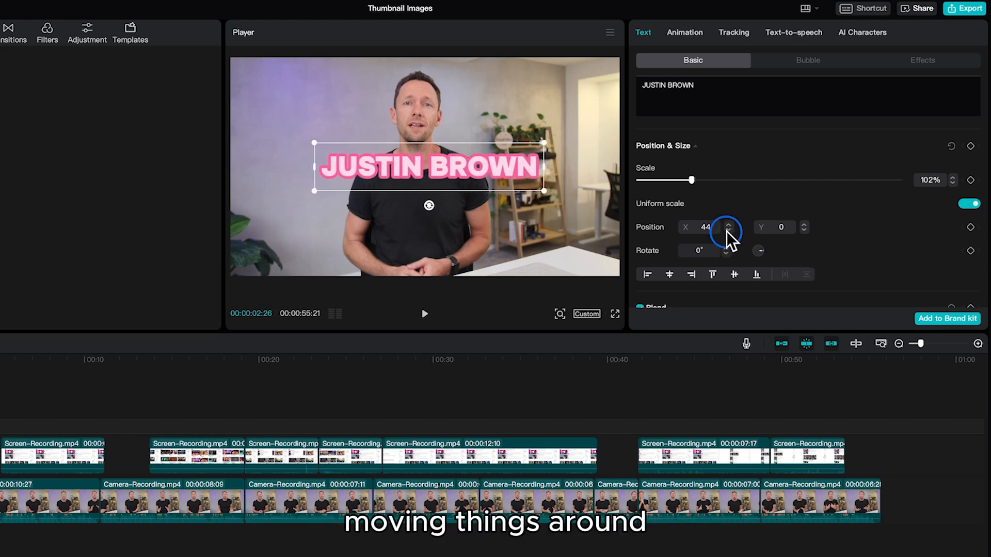
click(727, 230)
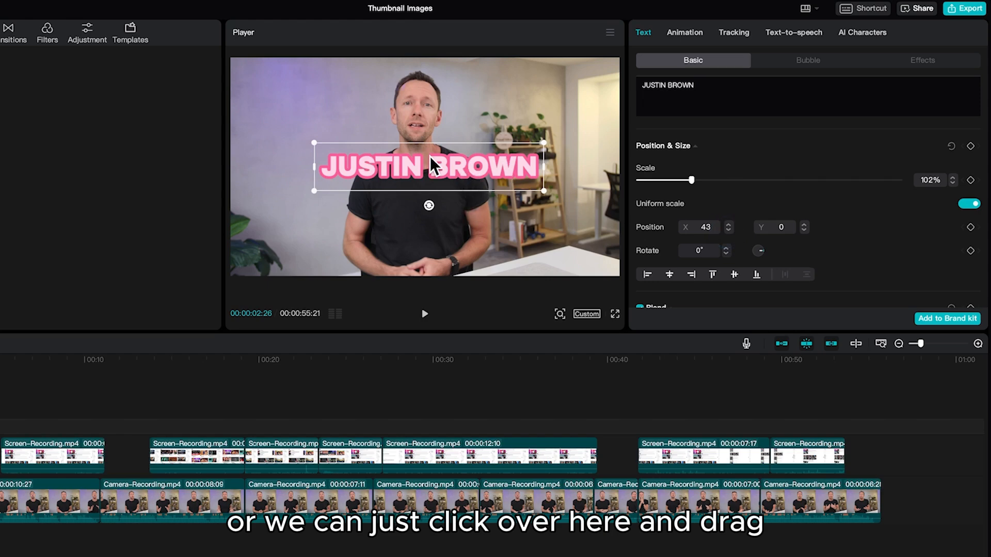
drag(430, 157, 420, 207)
drag(419, 255, 422, 255)
Step: Toggle the title's stroke off and on, and try a red stroke with a thickness of 53
scroll(767, 246, down, 6)
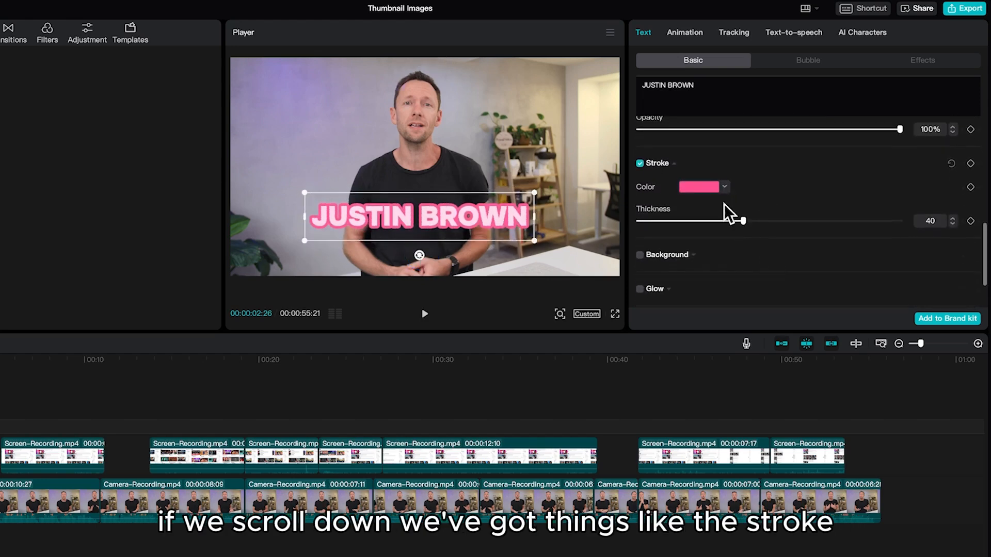
click(643, 164)
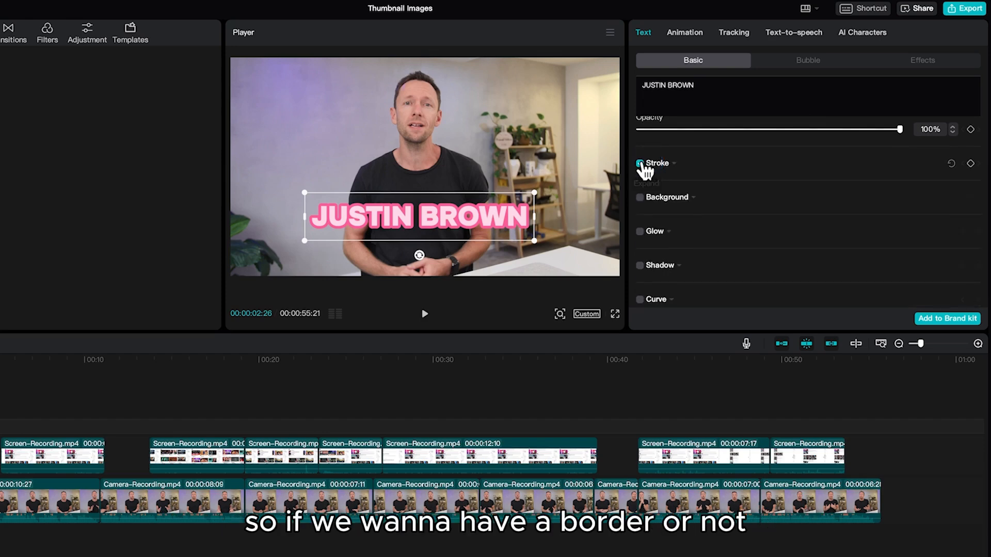
click(640, 164)
click(642, 164)
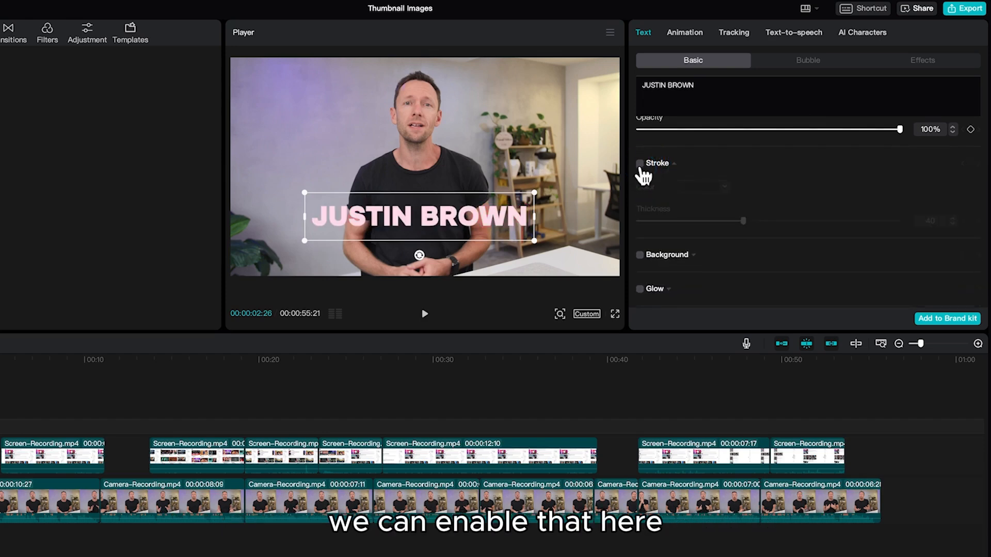
click(640, 165)
click(725, 187)
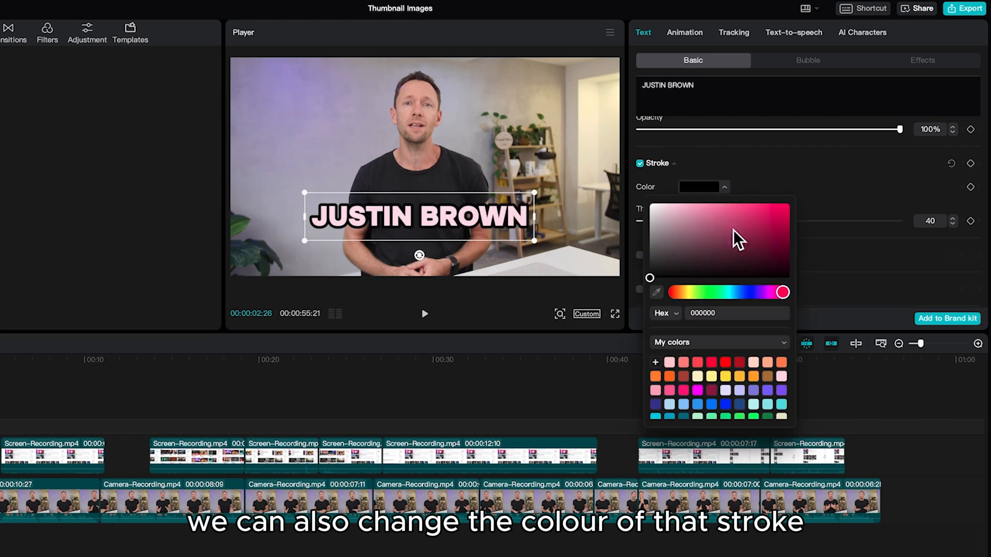
click(697, 363)
drag(652, 221, 904, 220)
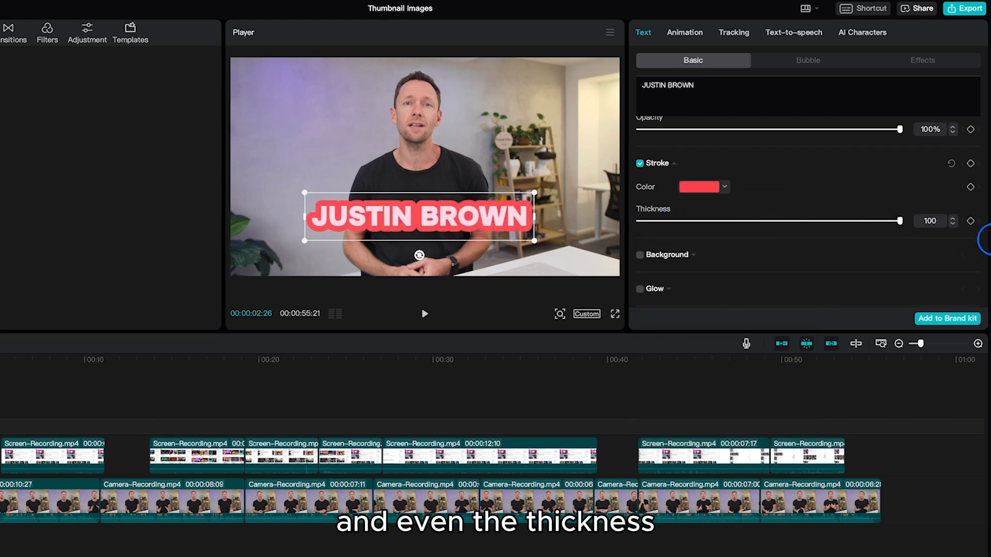
scroll(775, 177, up, 5)
scroll(775, 179, down, 2)
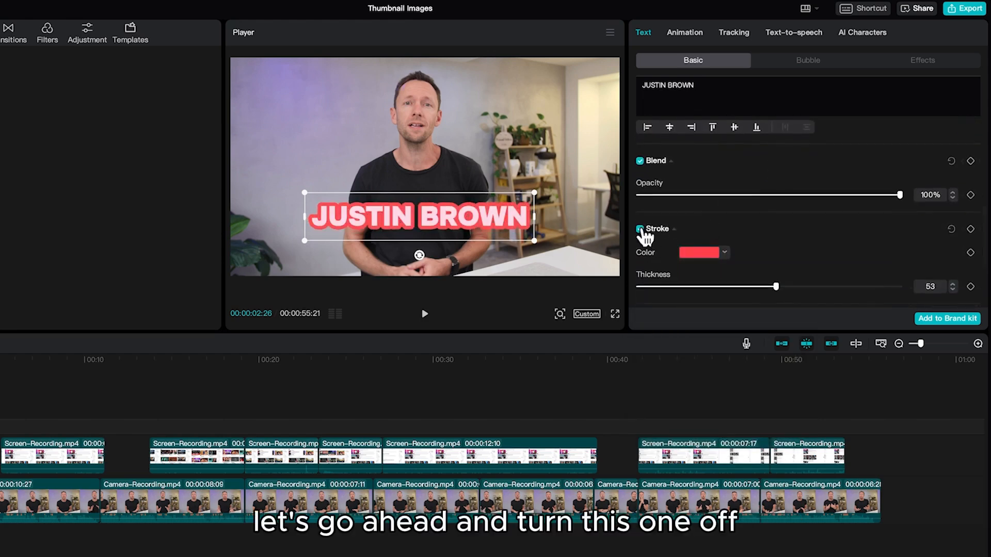
Step: Turn off the title's stroke and enable a black background box behind the text
click(641, 230)
scroll(775, 237, down, 6)
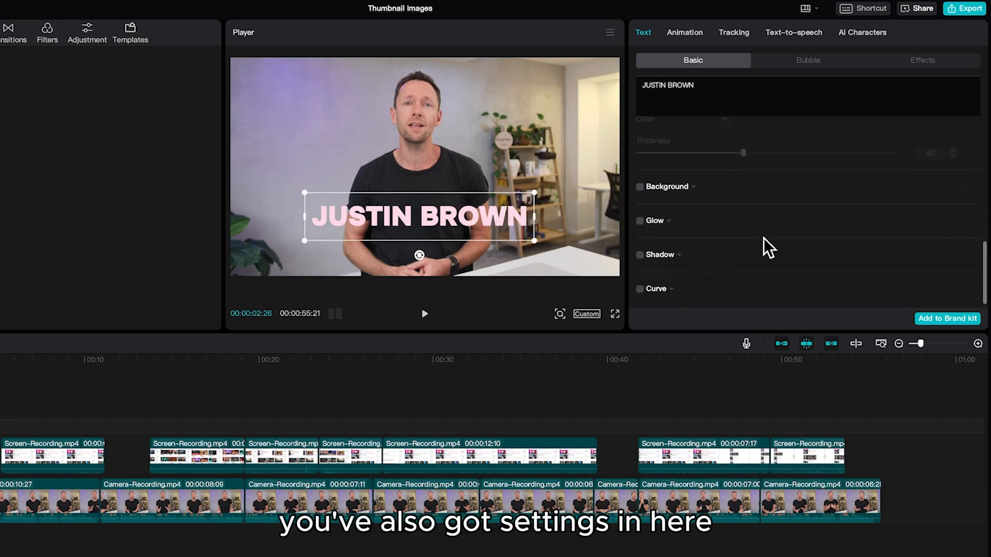
click(640, 187)
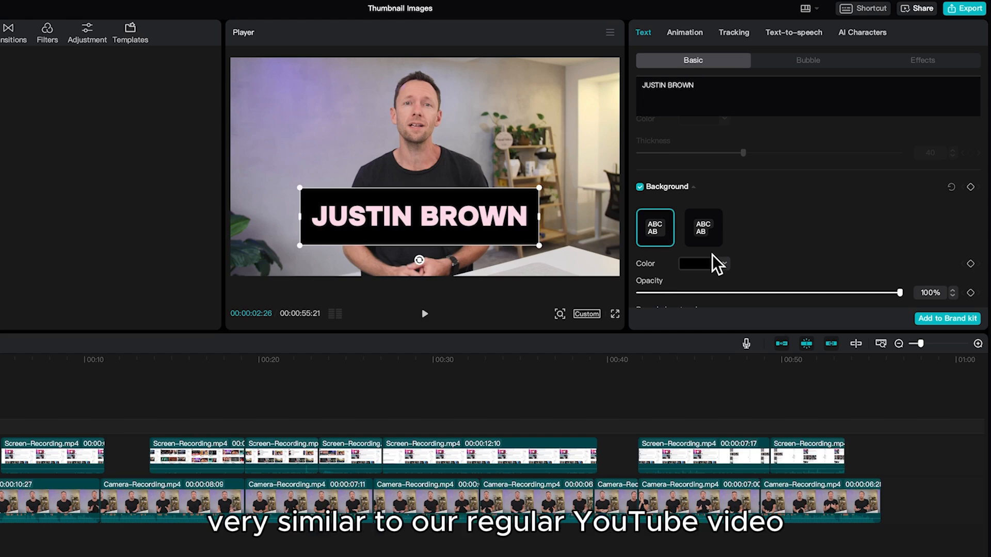
scroll(723, 255, down, 3)
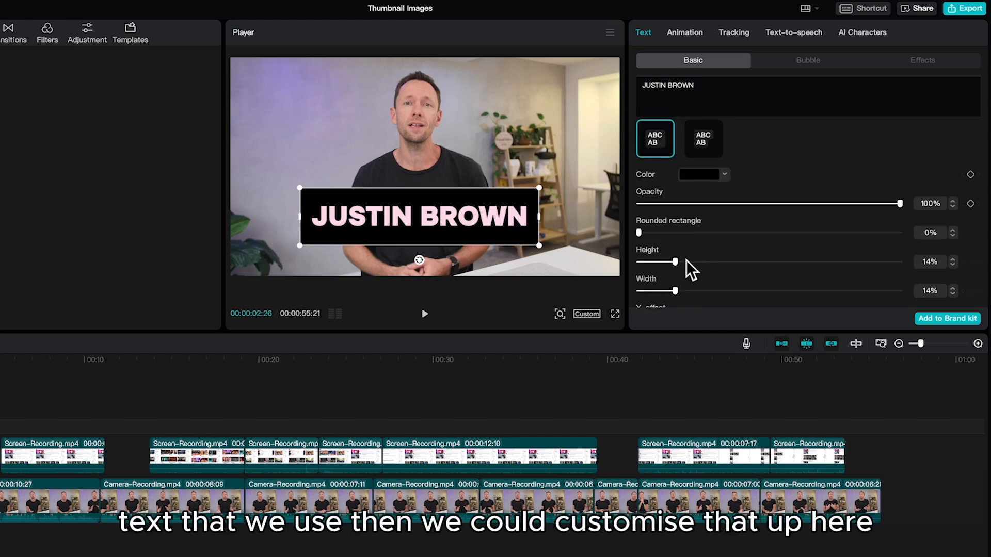
Step: Tighten the title's black background box by setting its height to 0% and reducing its width, and enable a pink glow
drag(676, 261, 615, 261)
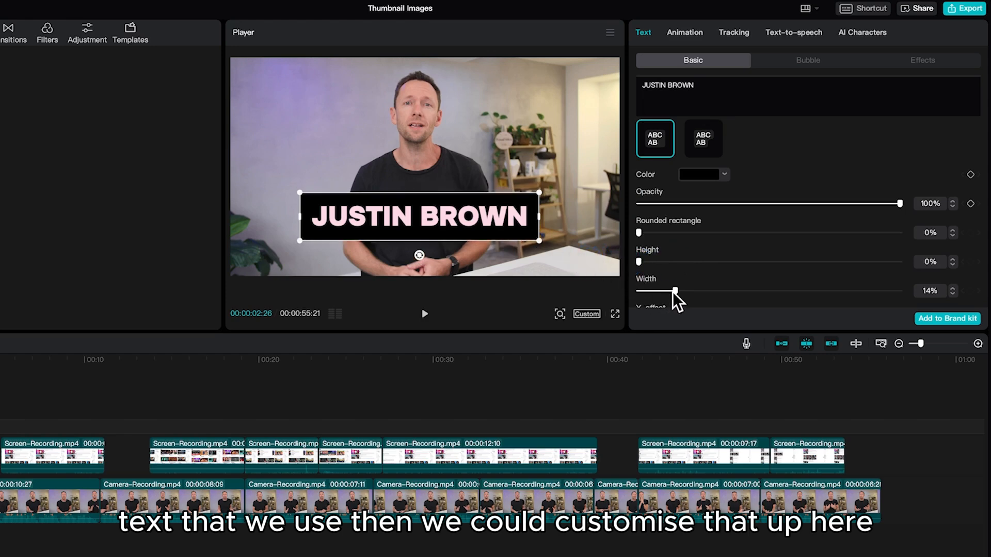
drag(675, 291, 620, 290)
scroll(766, 230, down, 6)
click(640, 213)
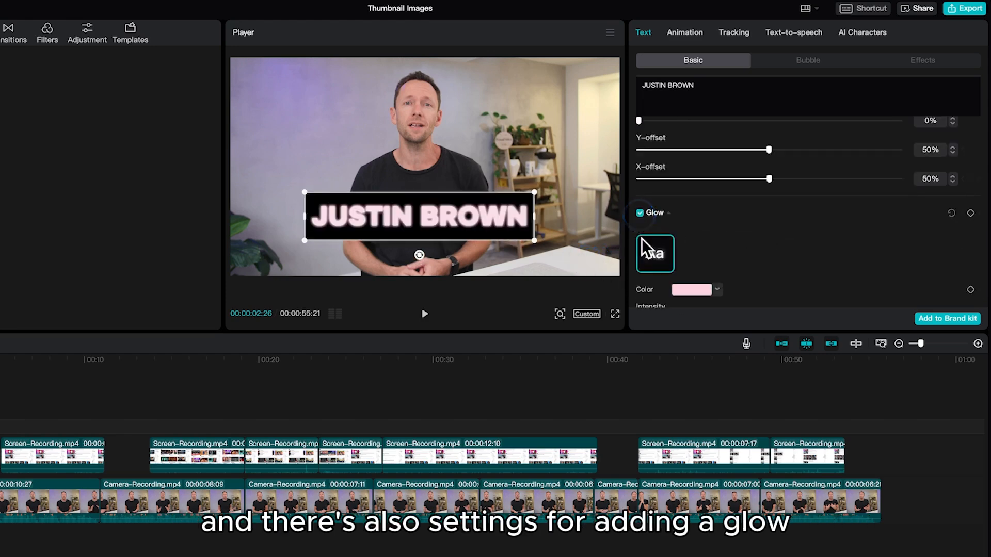
scroll(671, 232, down, 4)
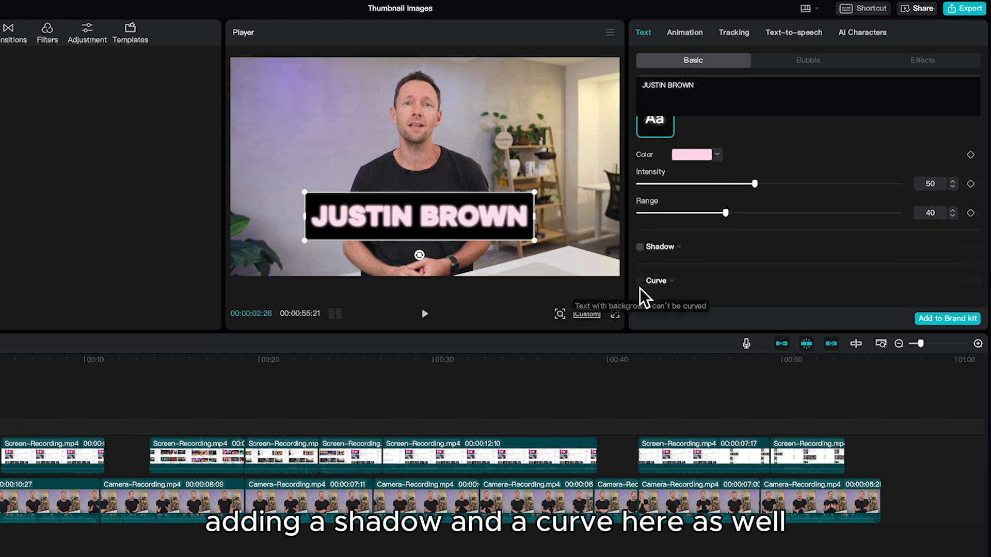
scroll(754, 237, up, 10)
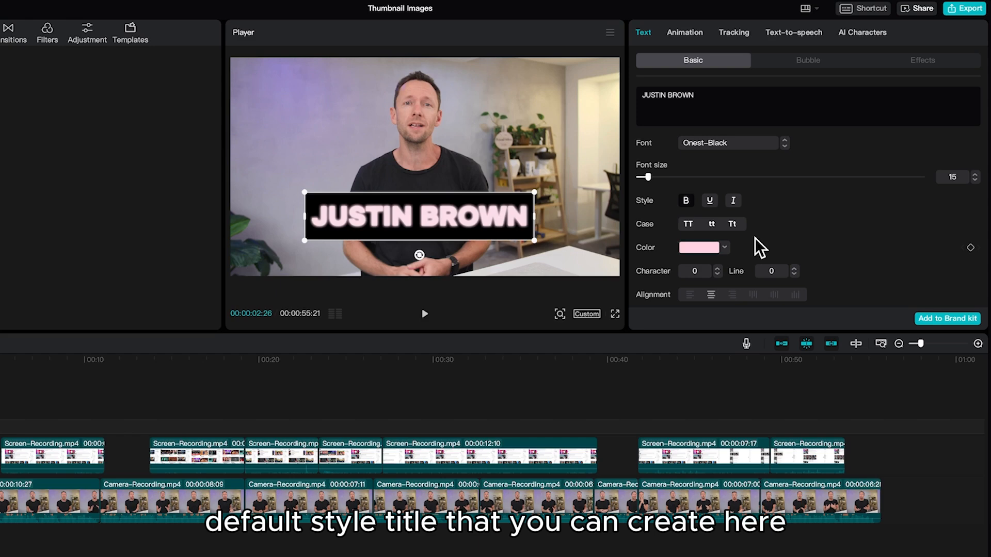
Step: Delete the name title clip from the timeline
click(116, 427)
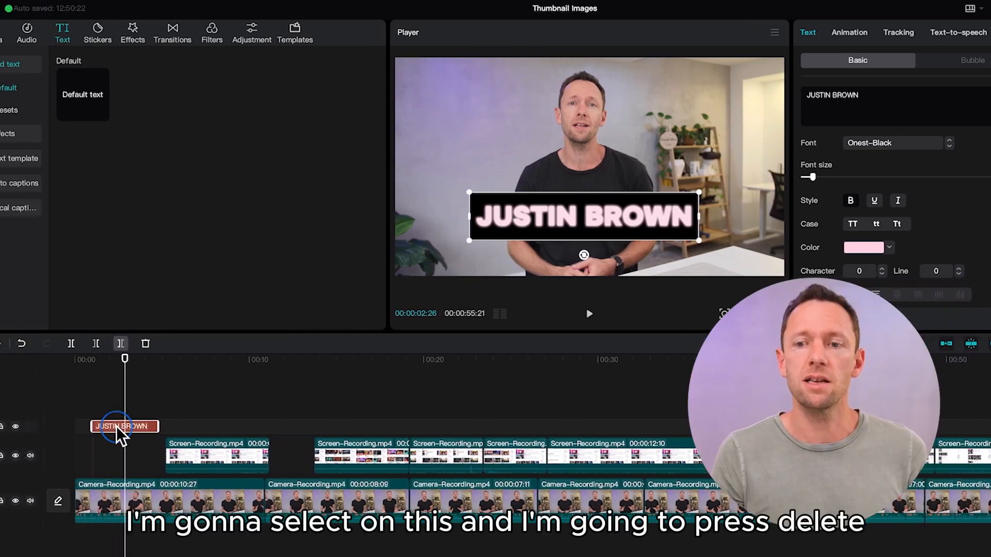
key(Delete)
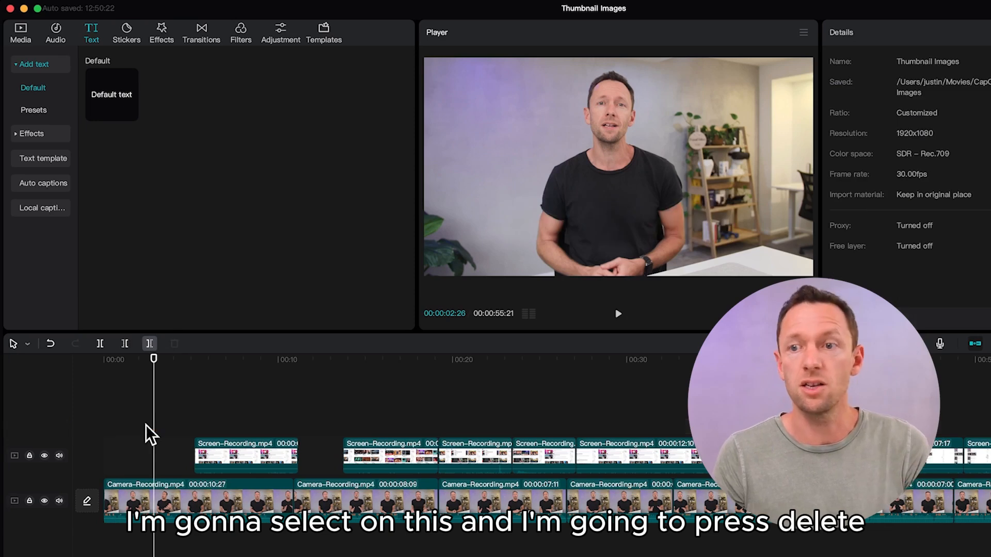
Step: Add a title near the start using the teal text effect from the Green category, and shrink it over the presenter's chest
click(30, 134)
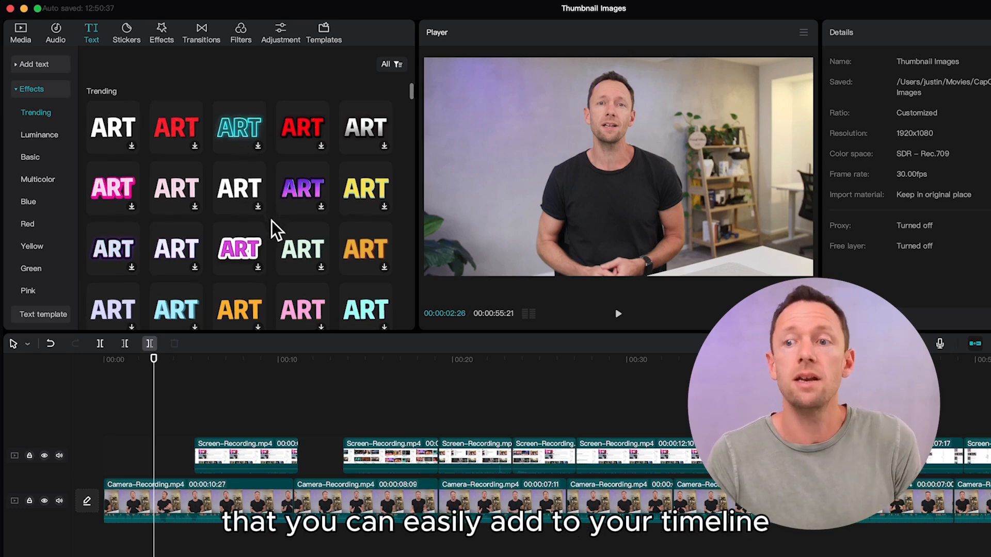
scroll(272, 221, down, 4)
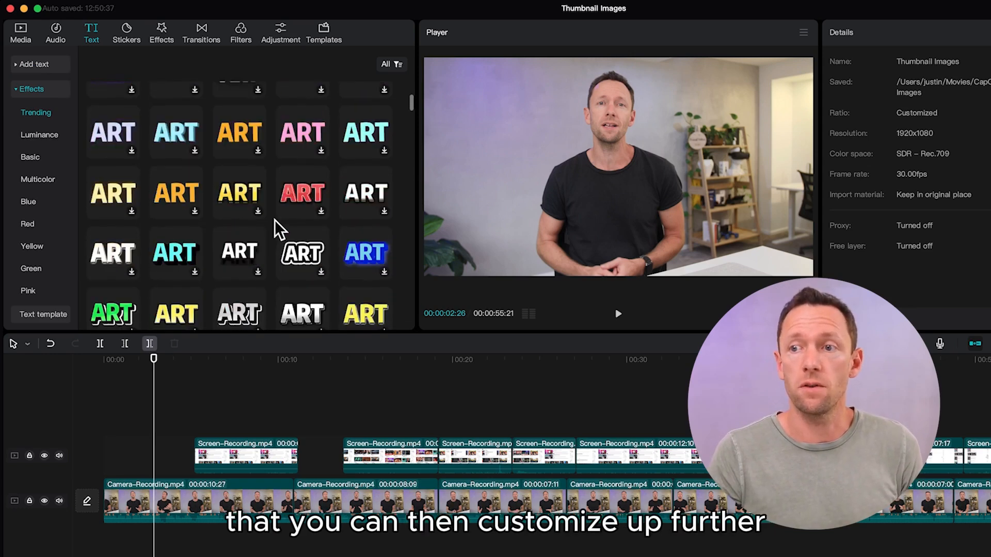
drag(412, 108, 439, 296)
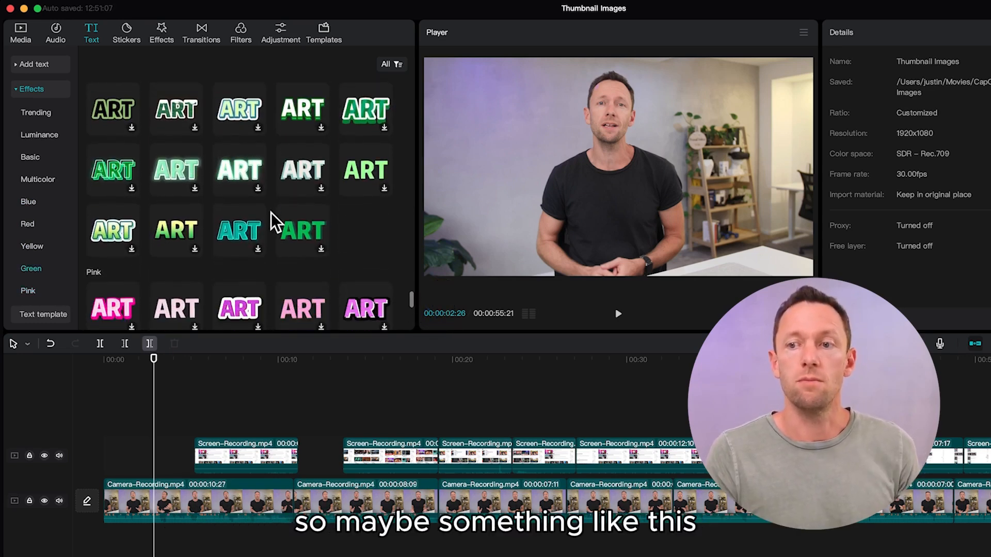
drag(228, 228, 127, 430)
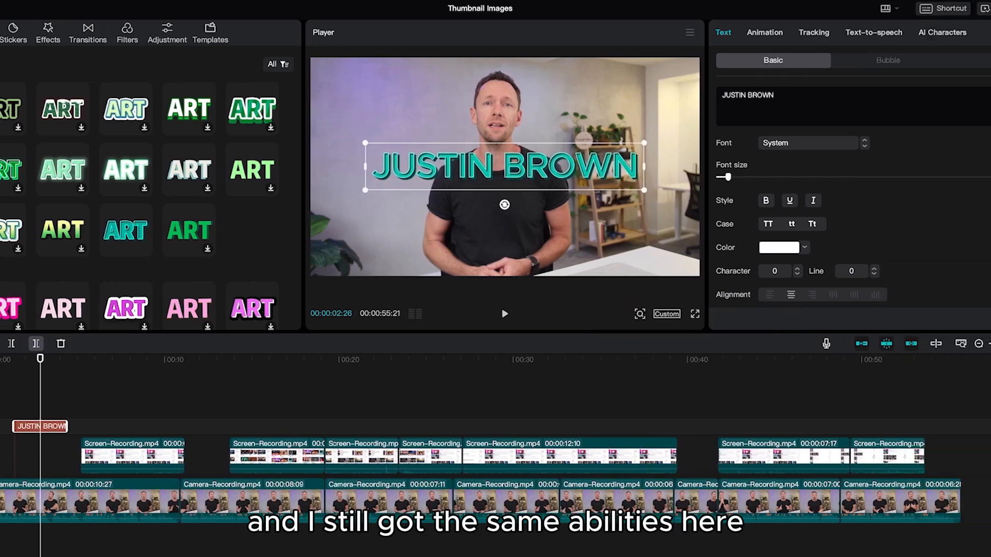
drag(644, 143, 558, 227)
drag(478, 225, 477, 210)
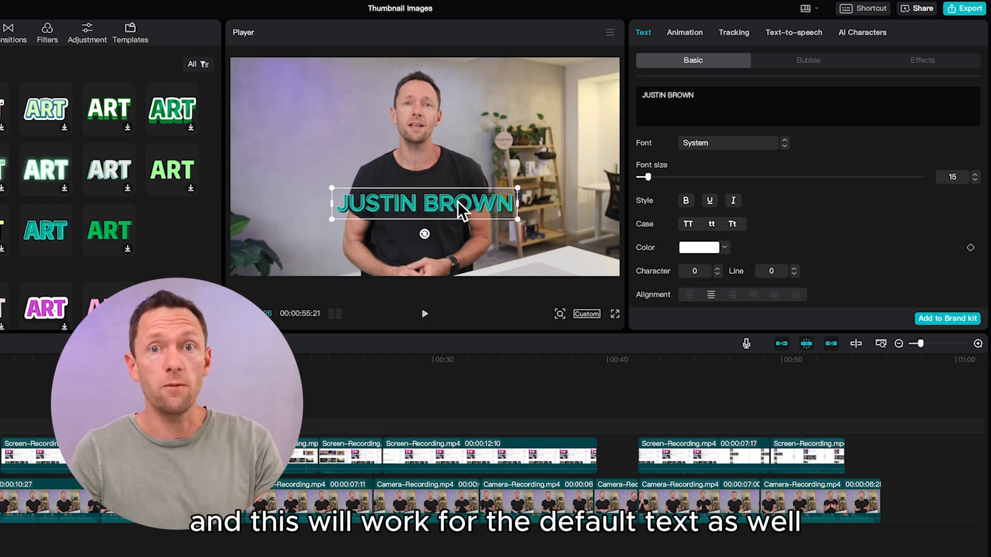
Step: Try several bubble styles on the teal title, including speech bubbles and the white My journey box, and delete the title
click(808, 61)
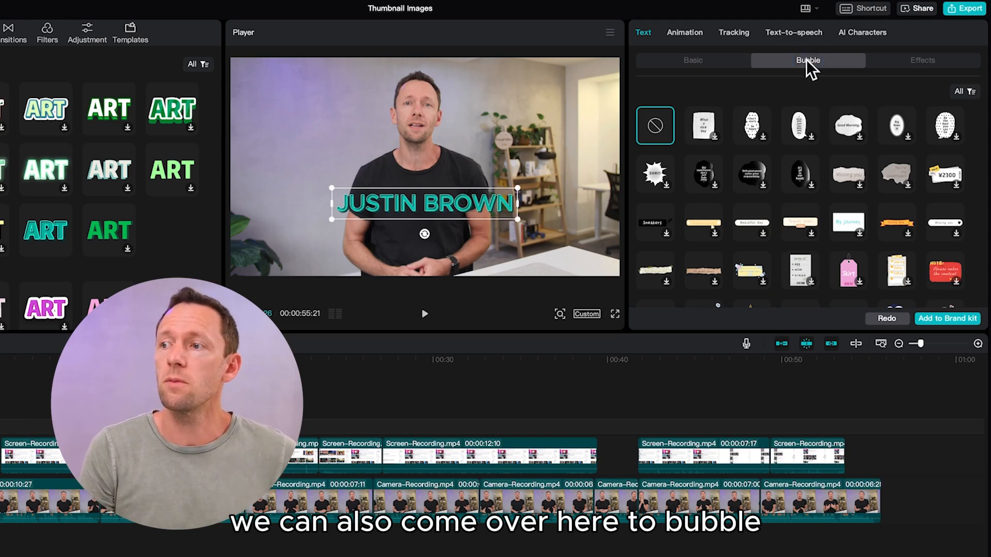
click(703, 124)
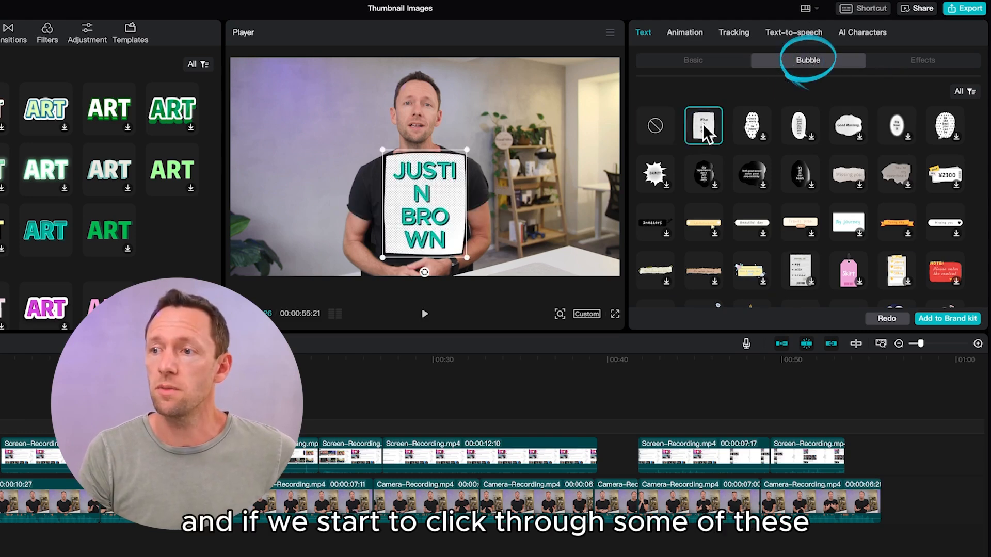
click(752, 121)
click(797, 119)
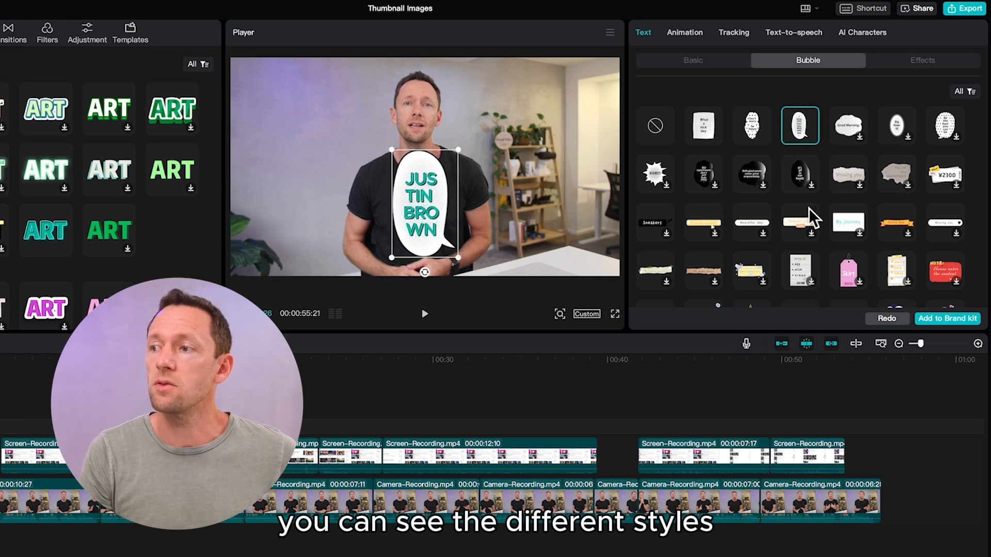
click(840, 217)
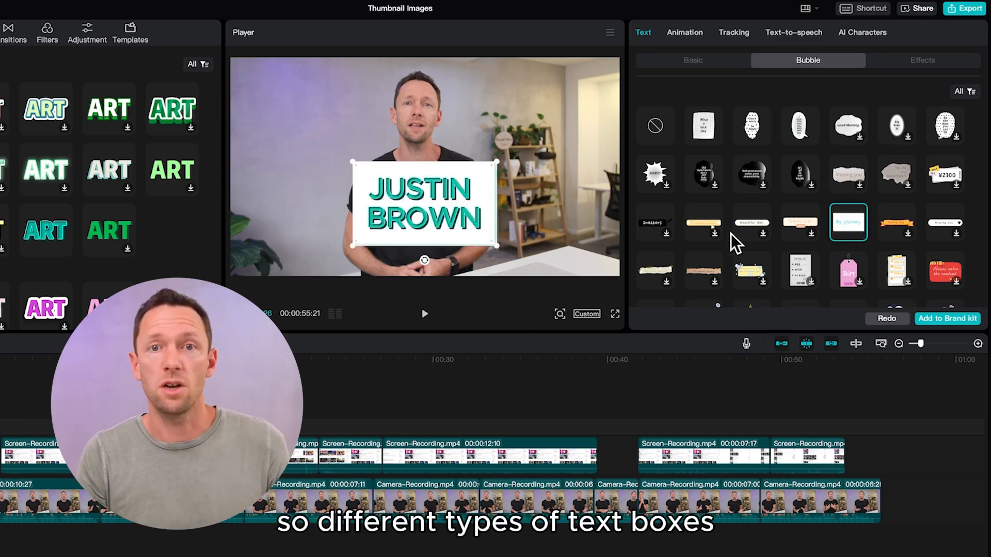
click(649, 225)
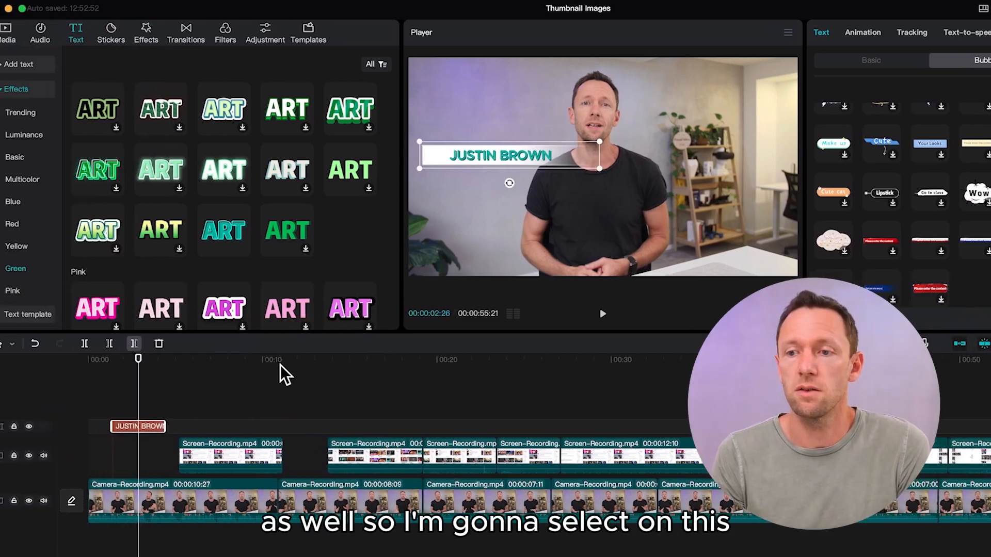
key(Delete)
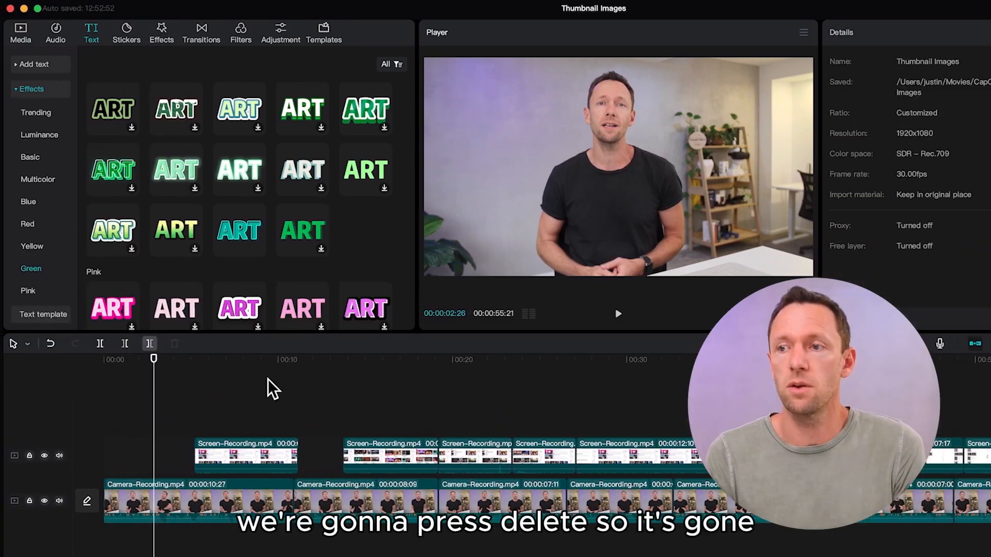
Step: Preview trending text templates such as Funniest Moment, How to Be a Bold Man and Can I Show You Something, and browse further ones
click(16, 90)
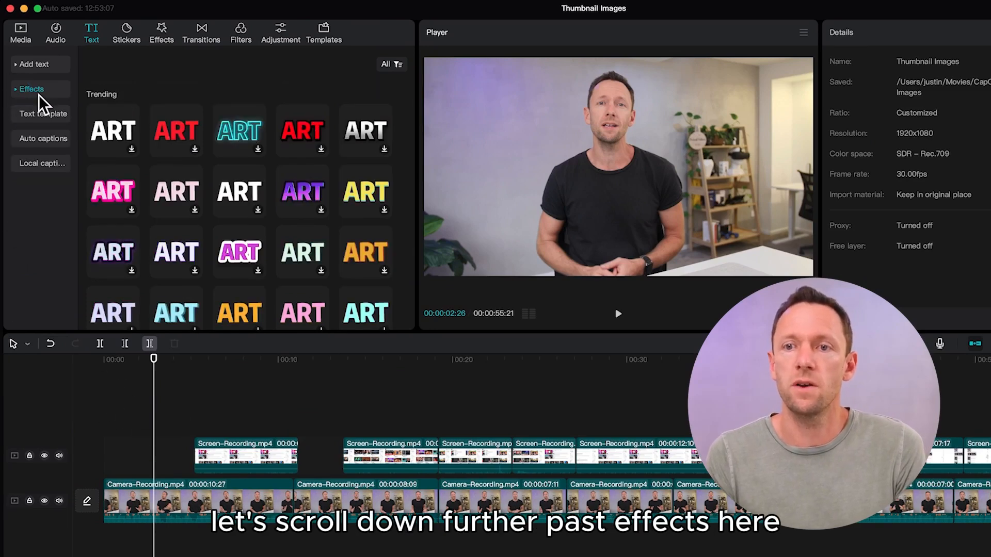
click(48, 115)
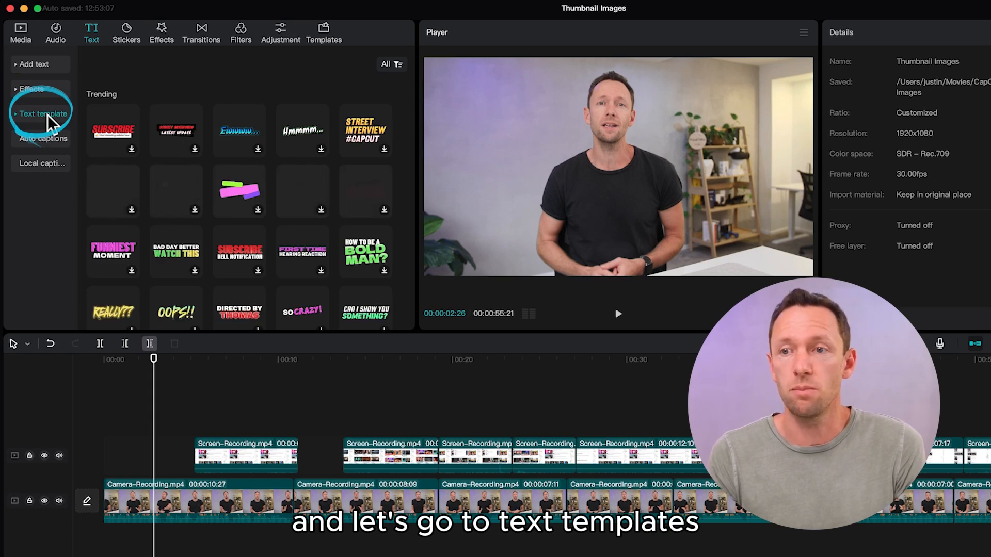
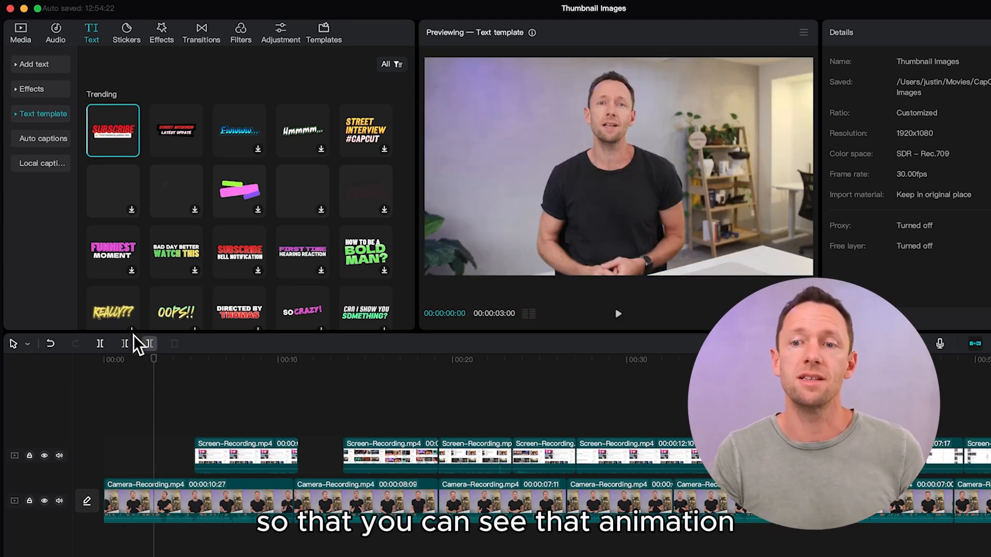
click(110, 247)
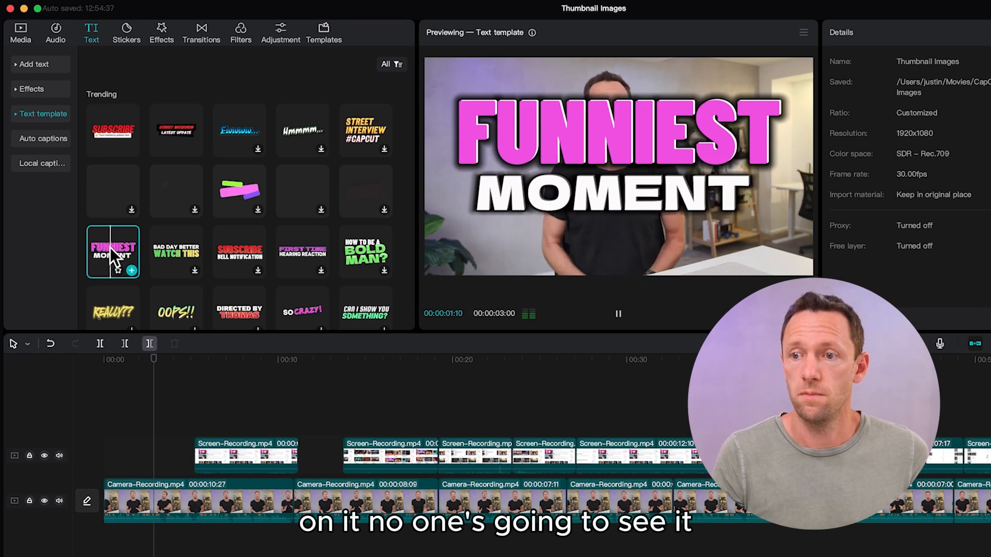
click(362, 252)
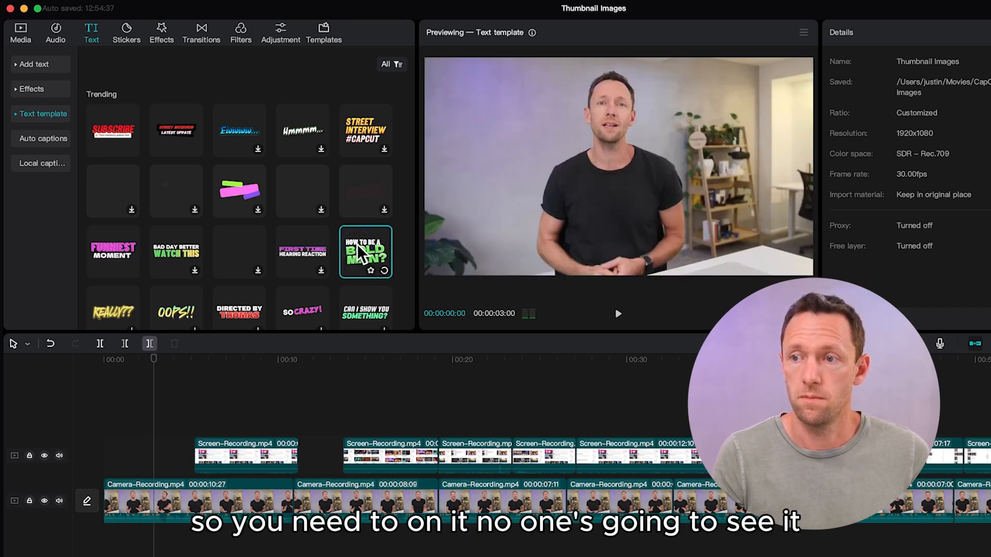
click(358, 314)
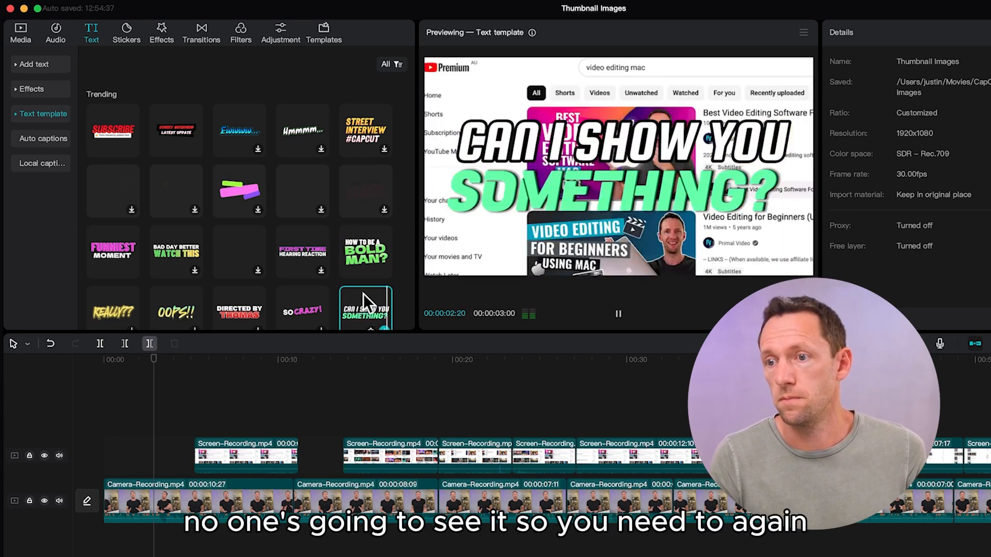
scroll(413, 85, down, 10)
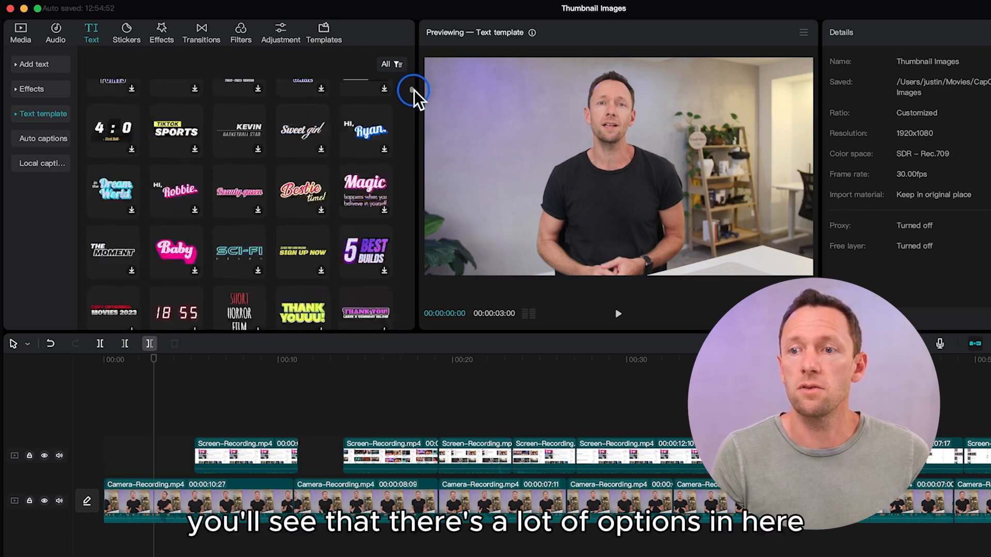
mouse_move(413, 90)
mouse_down()
mouse_move(411, 135)
mouse_move(402, 93)
mouse_up()
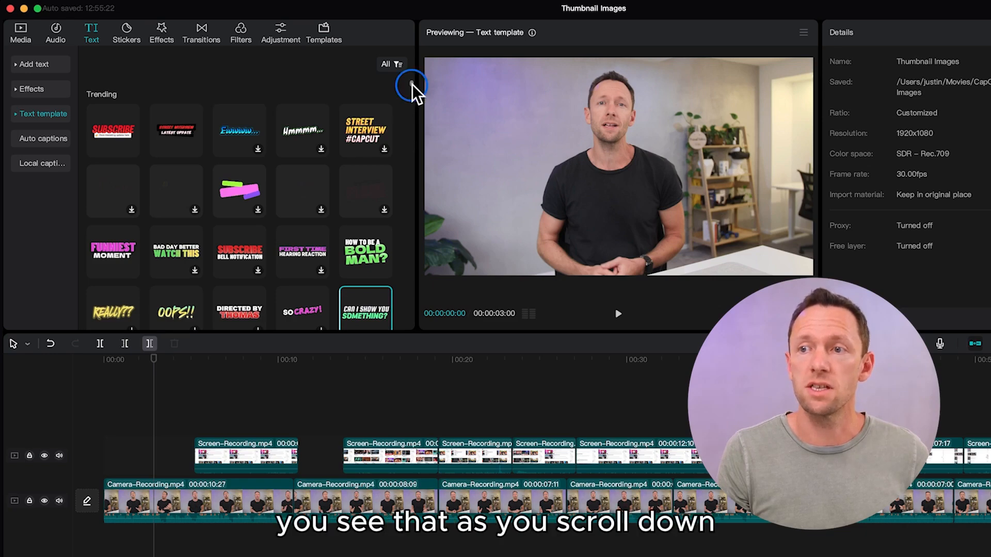
drag(412, 85, 408, 129)
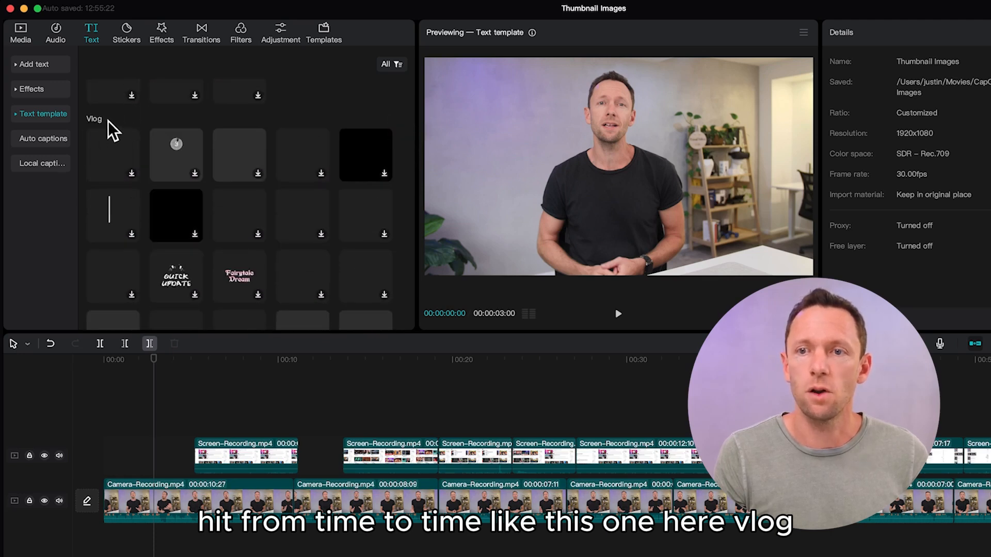
Step: Browse the text template categories, including Trending, Social Media, Title, Thanksgiving and Chapter
click(16, 114)
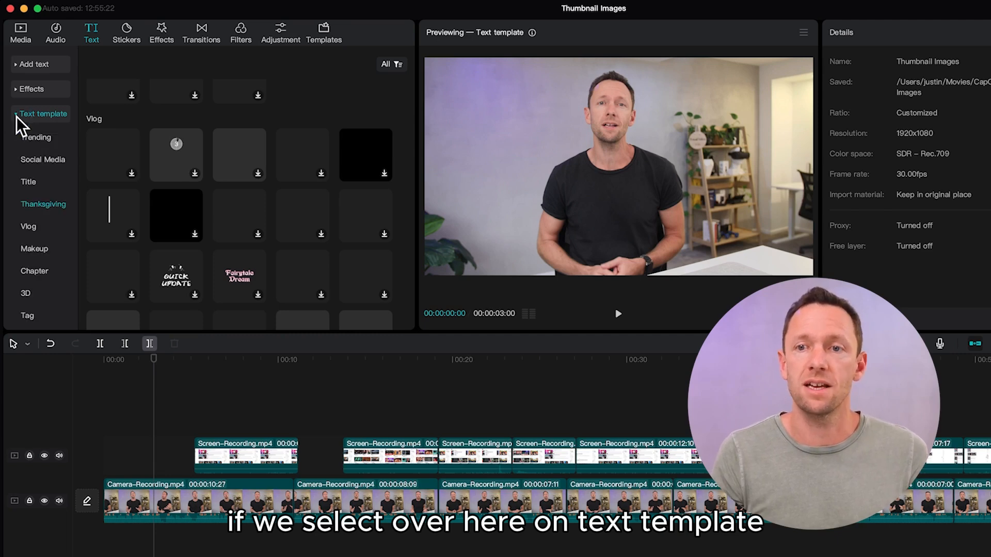
click(48, 139)
click(47, 159)
click(39, 184)
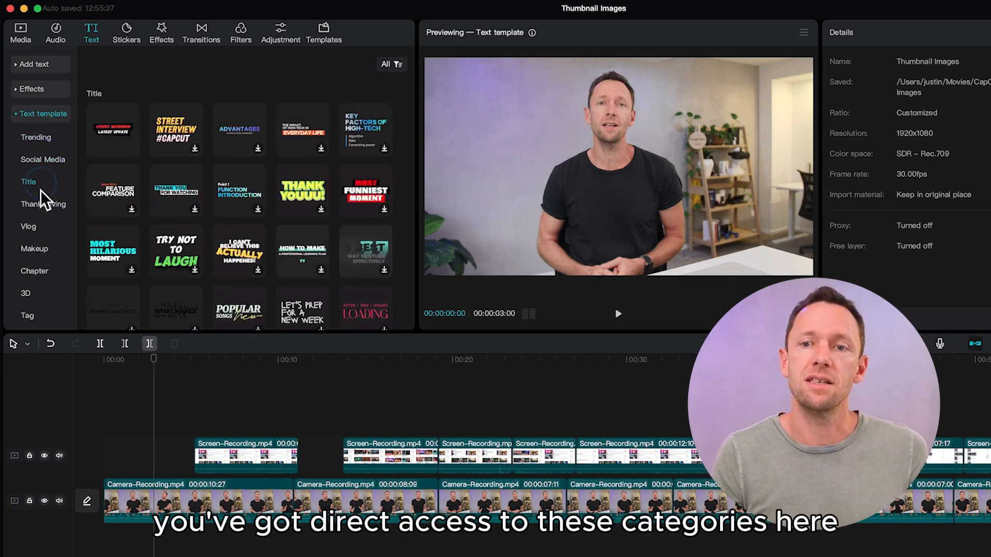
click(42, 208)
click(31, 268)
scroll(44, 227, up, 3)
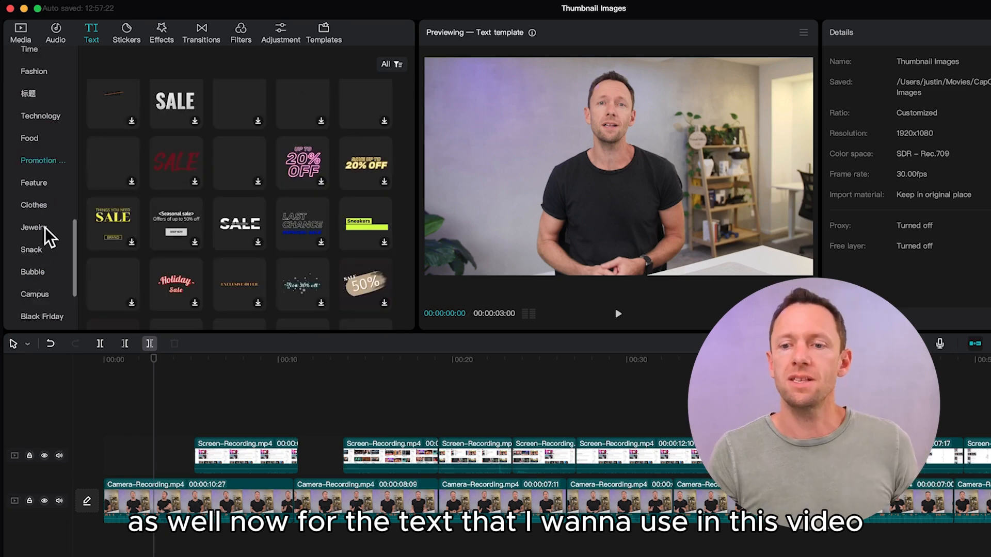
scroll(45, 227, up, 10)
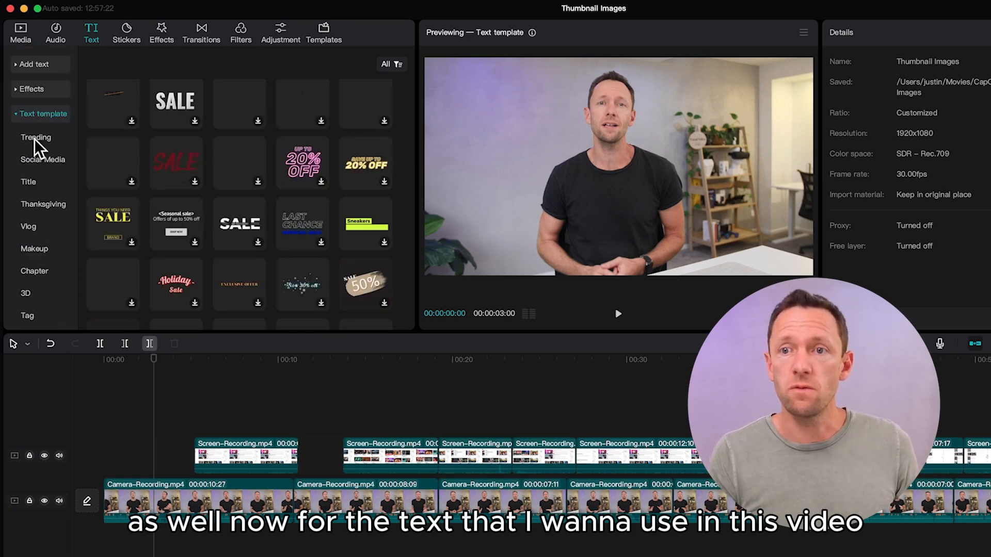
Step: Place the plain white trending text effect above the clips near the start of the timeline and change its text to WORLD'S
click(26, 91)
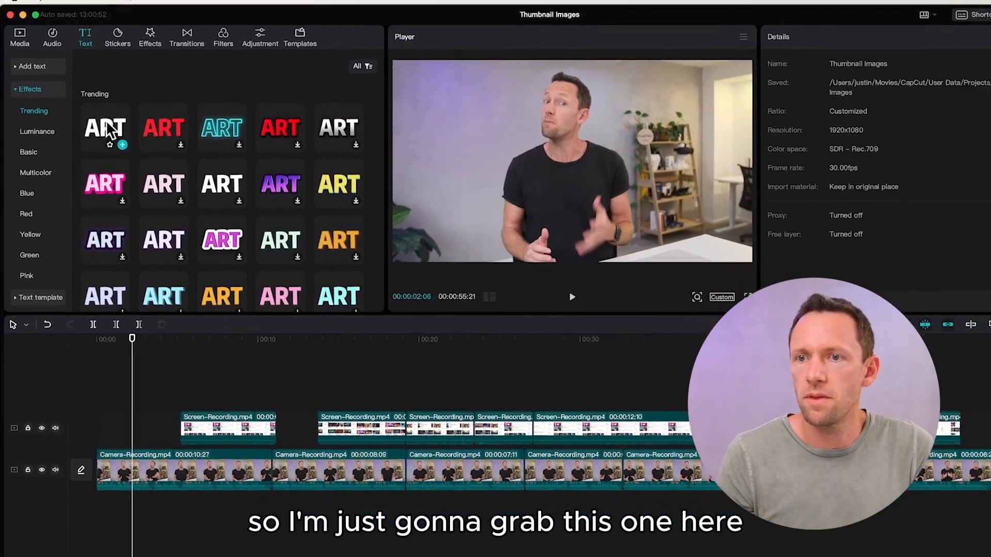
drag(109, 130, 99, 375)
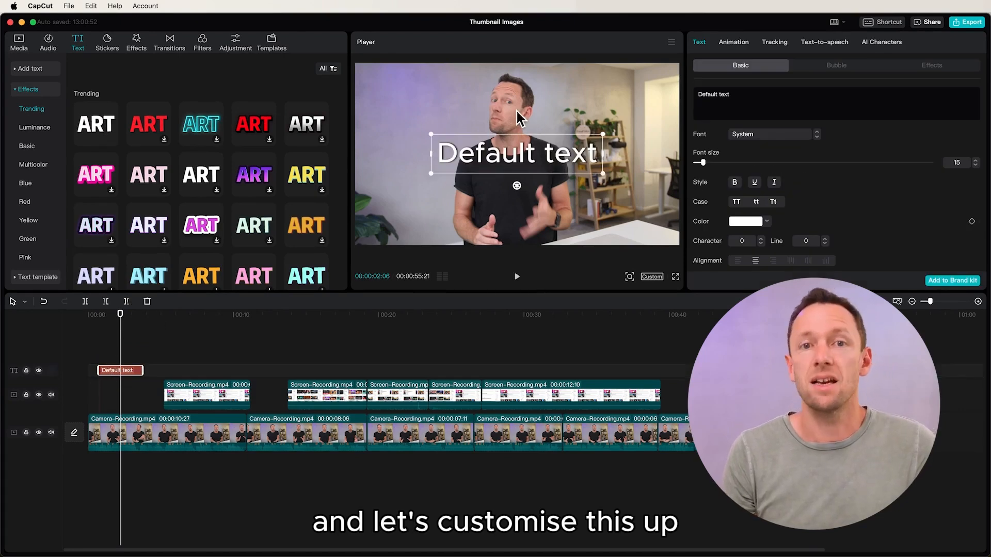
drag(731, 95, 639, 87)
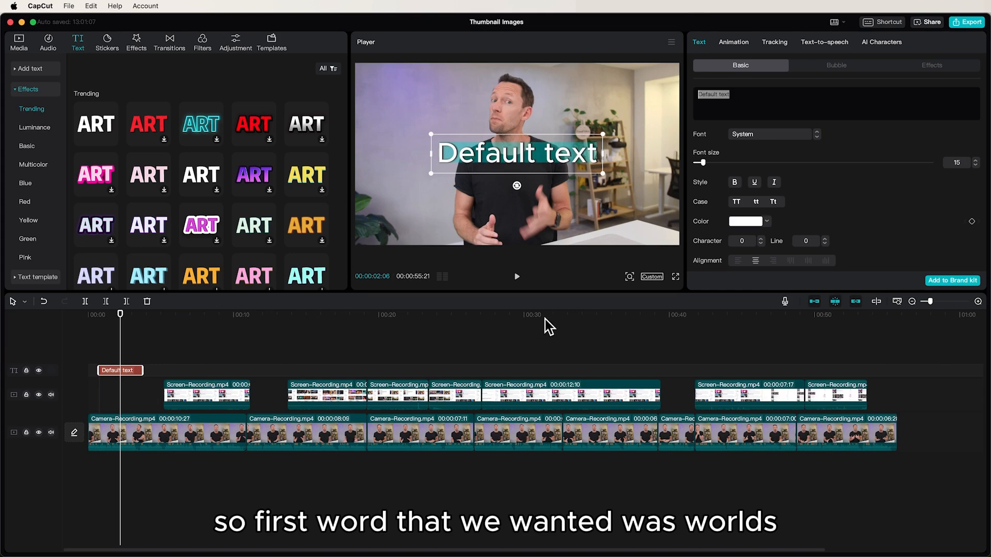
text(WORLD)
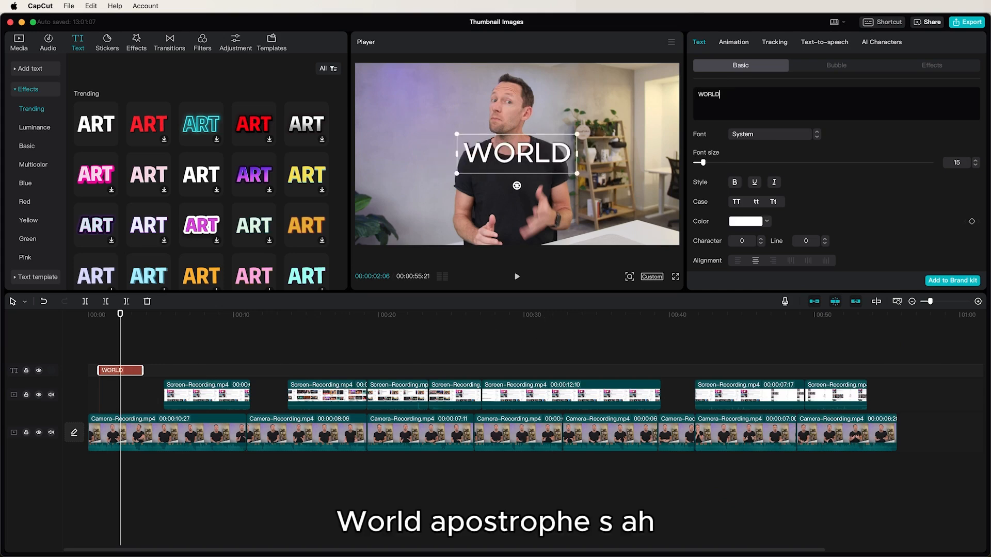
text('S)
Step: Set the WORLD'S title's font to Oswald and its font size to 23
click(811, 135)
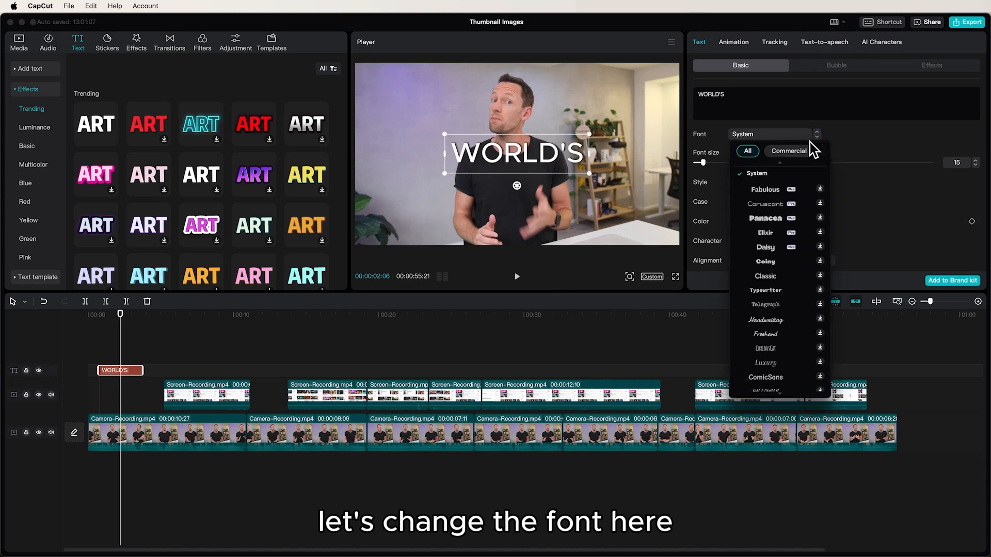
scroll(779, 207, up, 1)
click(780, 186)
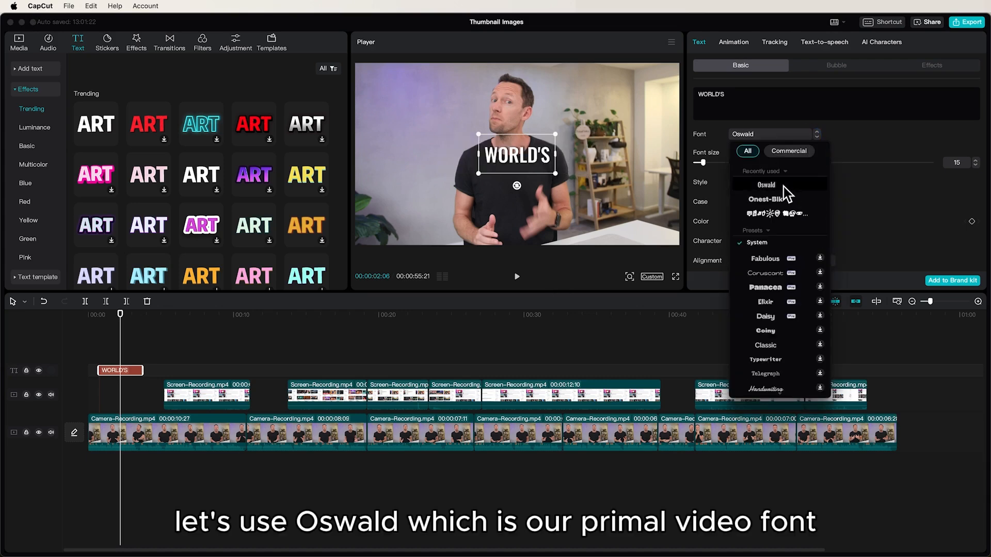
click(782, 186)
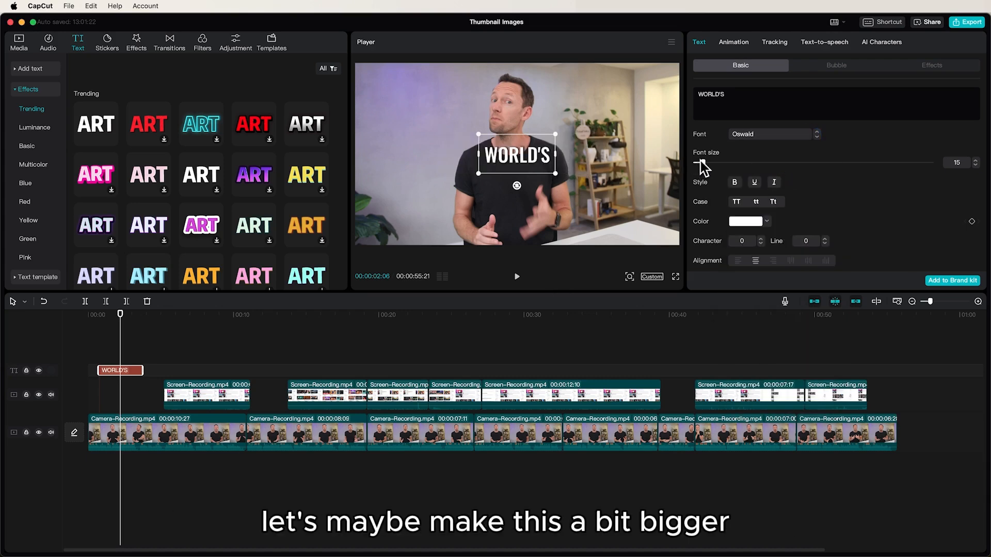
drag(703, 163, 709, 163)
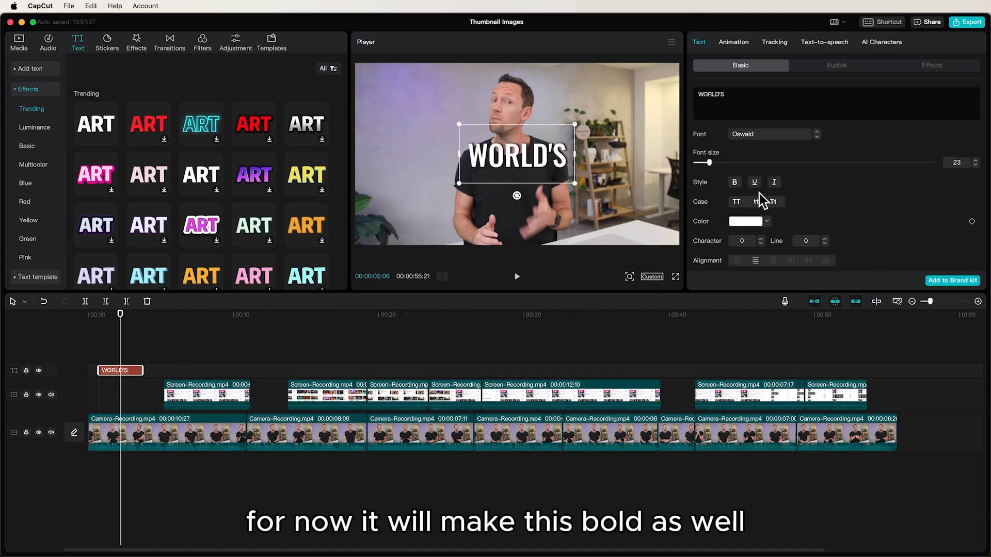
Step: Make the WORLD'S title bold and paste two copies of it above the original on the timeline
click(735, 183)
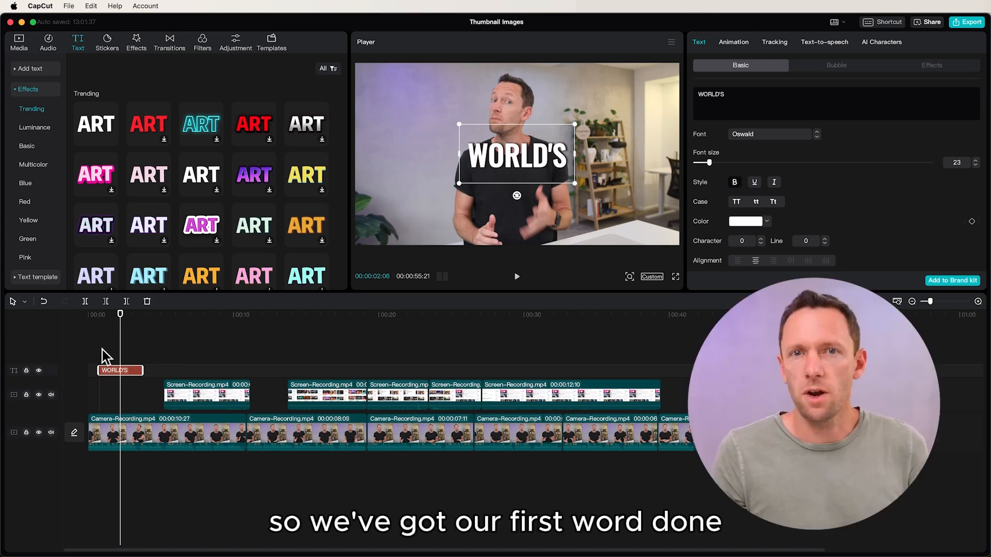
click(114, 363)
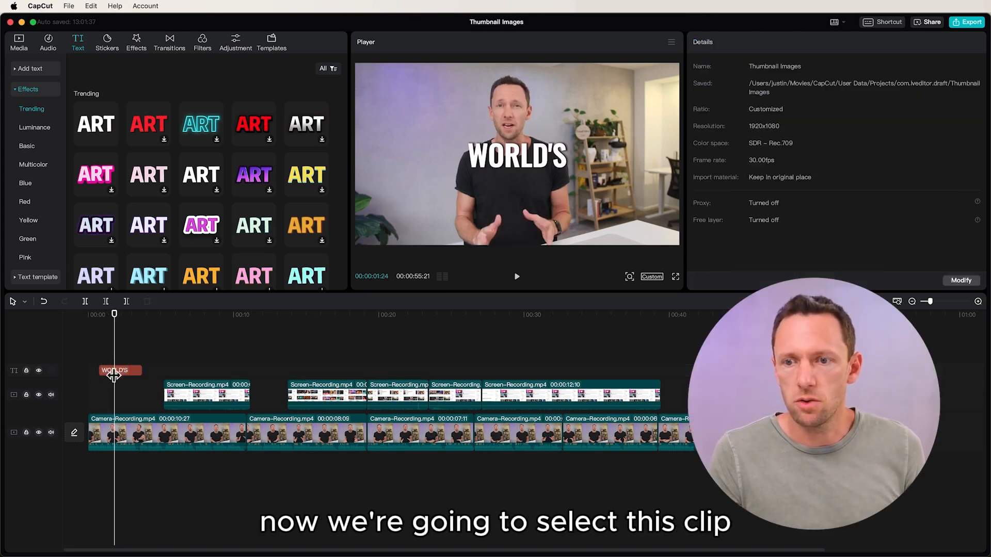
click(114, 371)
right_click(115, 372)
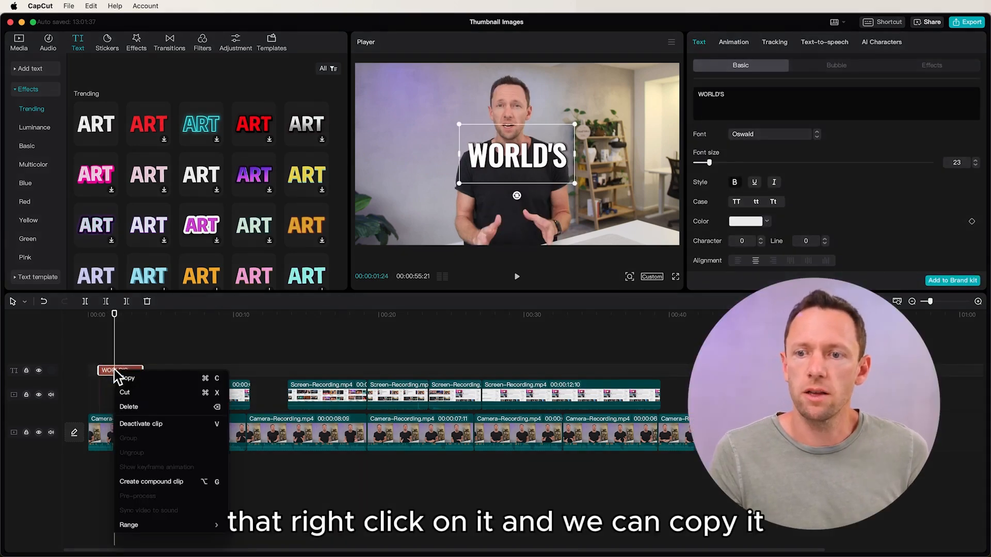
click(187, 377)
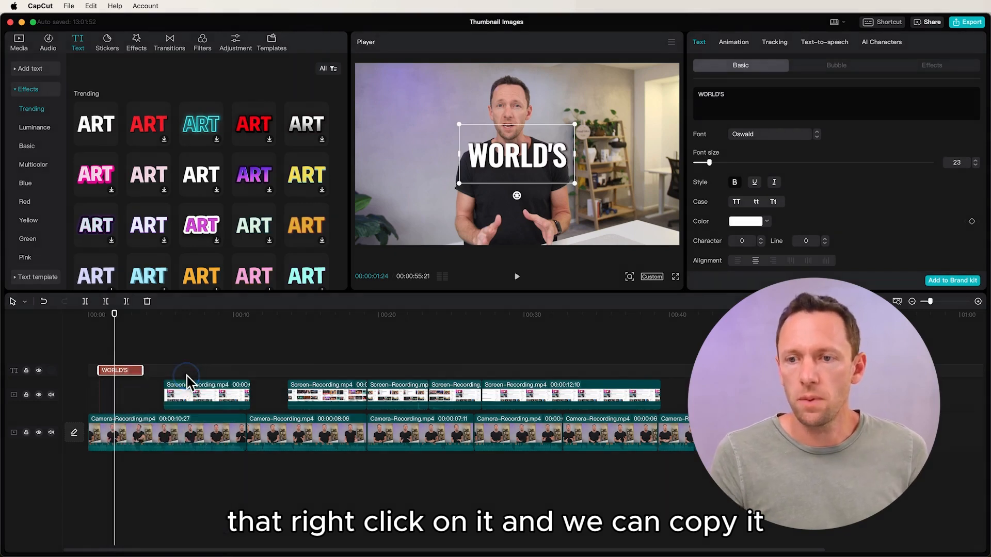
click(128, 316)
right_click(130, 330)
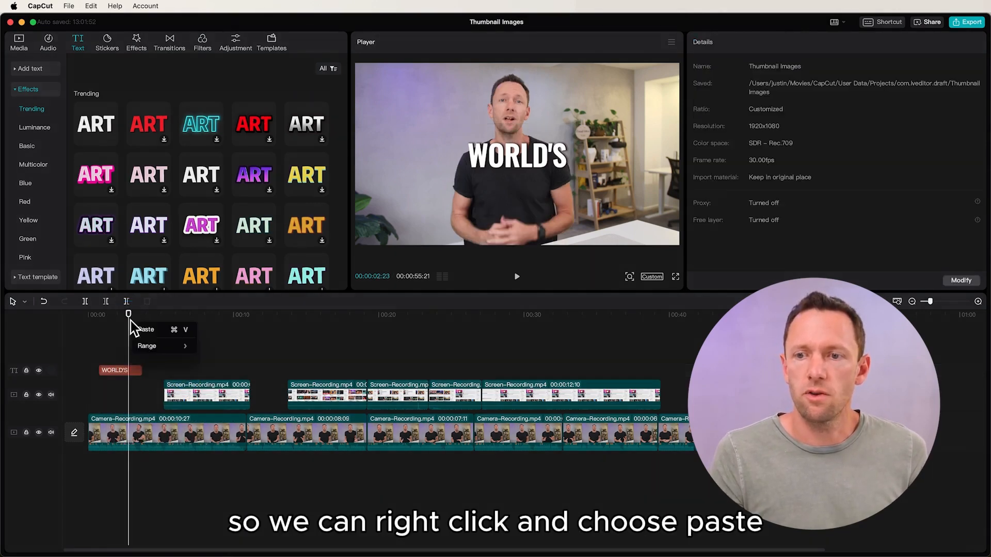
click(150, 331)
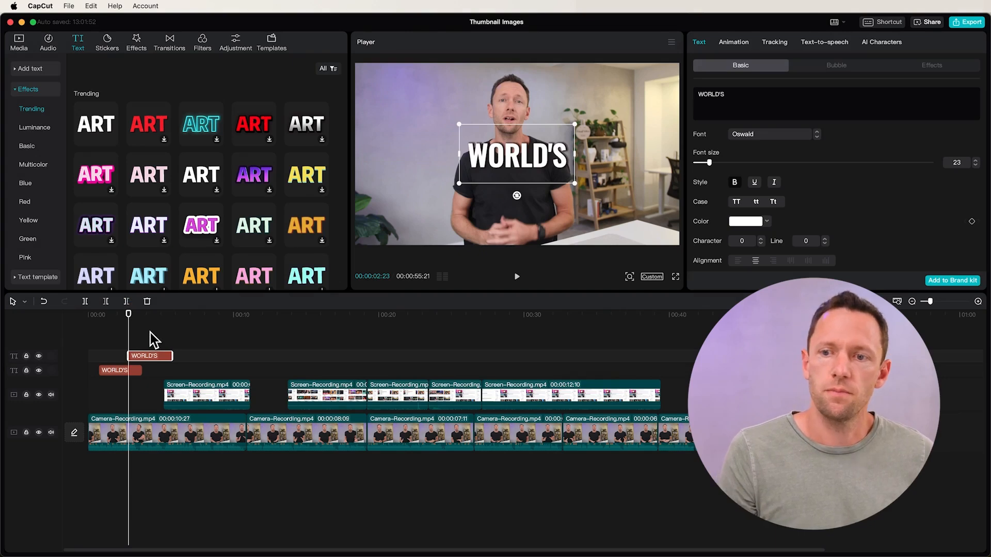
right_click(155, 340)
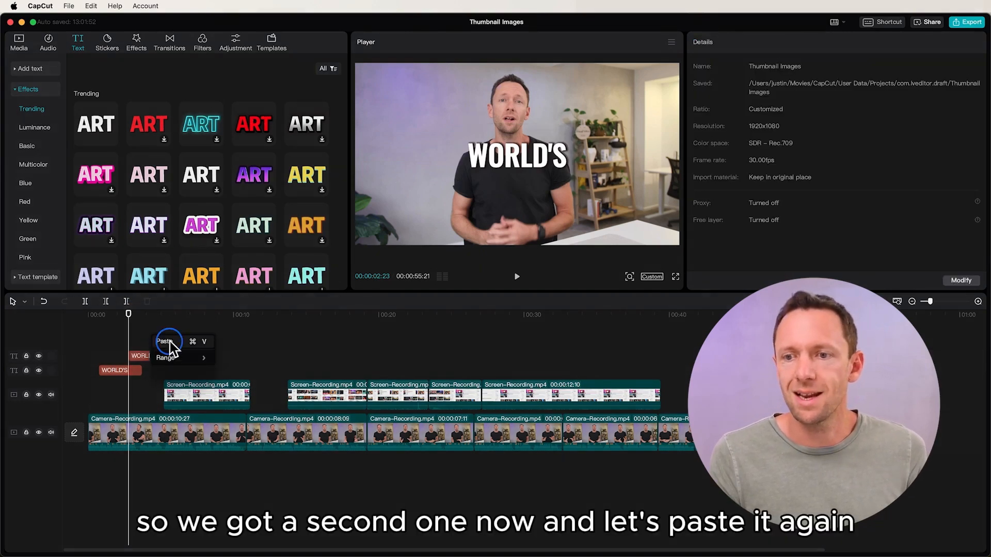
click(164, 341)
Step: Shift the middle title copy slightly earlier and reword it as BEST, and reword the uppermost copy as VIDEO?
drag(149, 362, 132, 364)
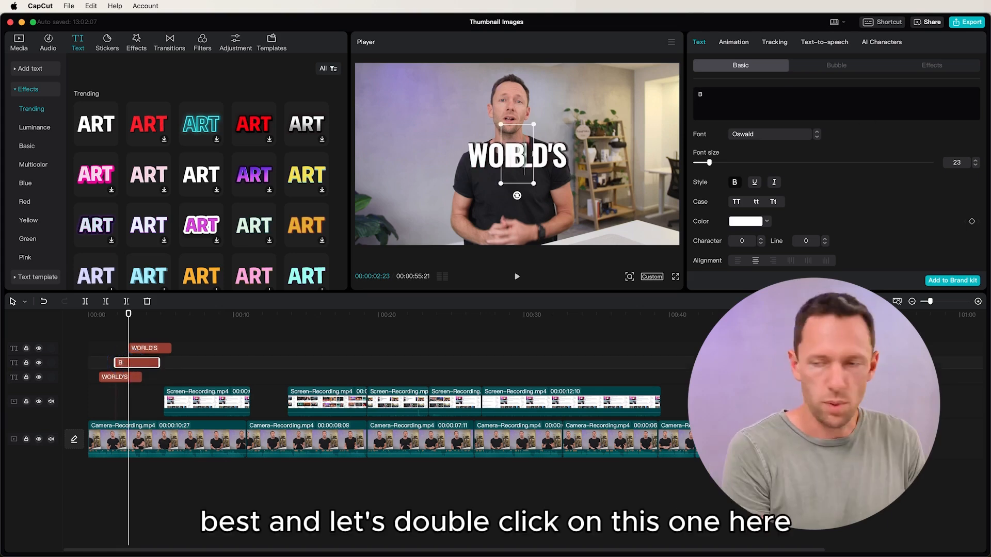
text(BEST)
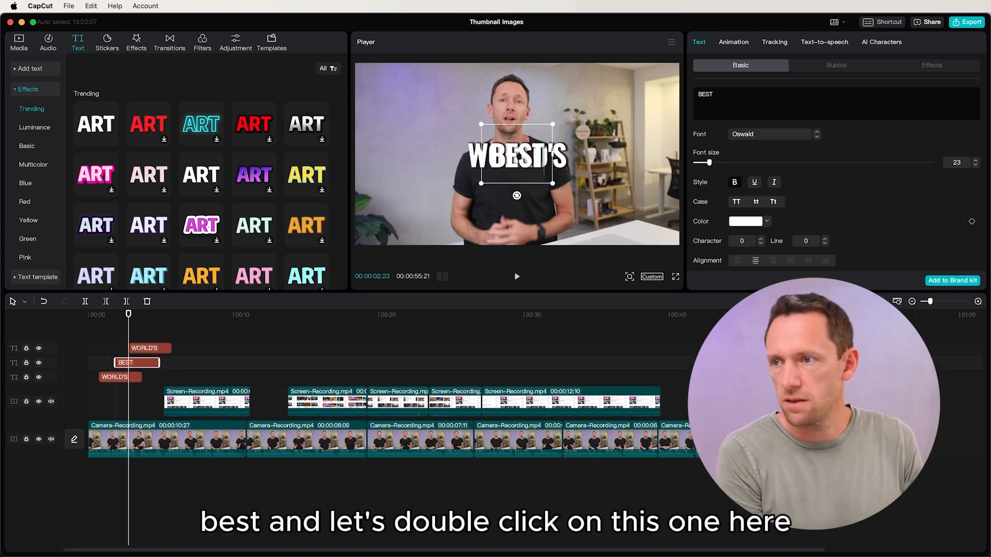
click(145, 349)
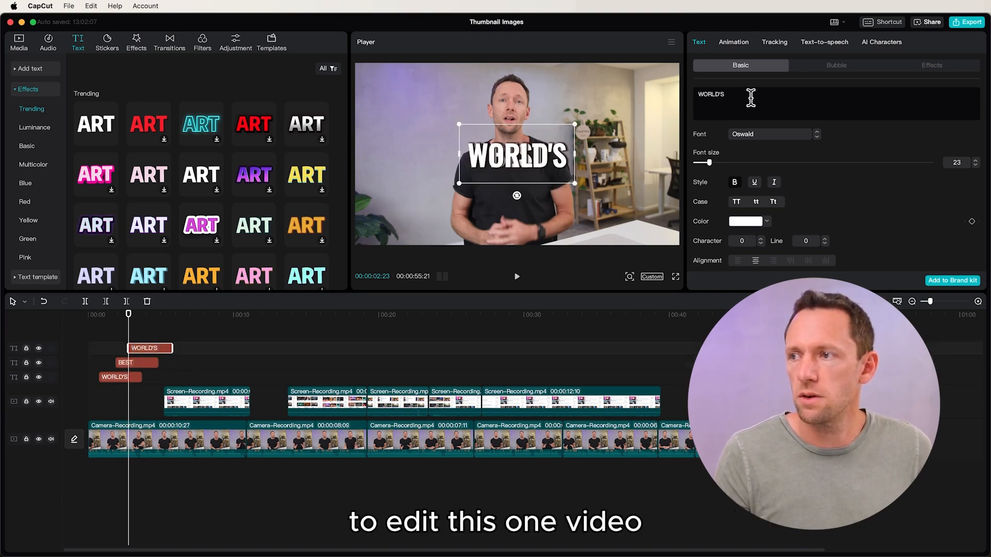
triple_click(751, 97)
text(VIDEO?)
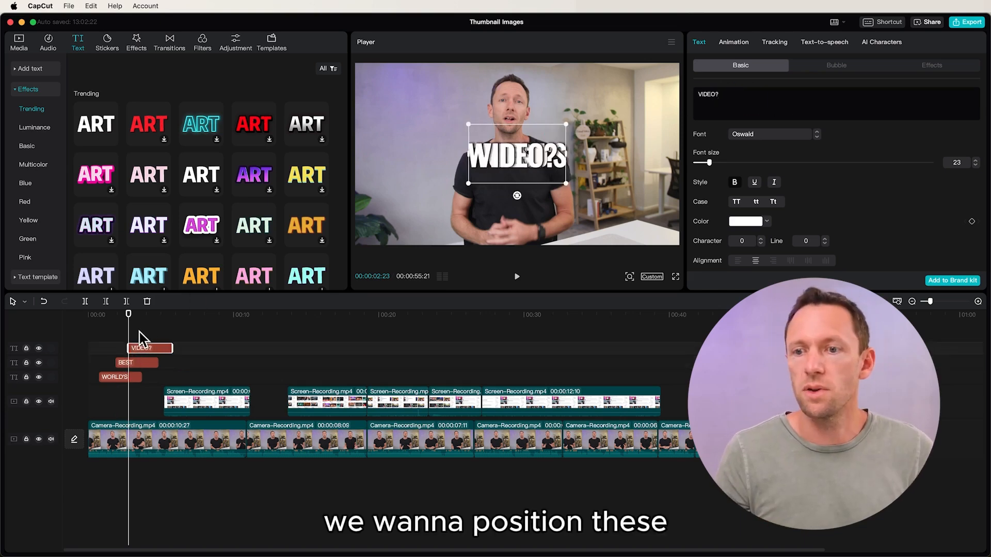
Step: Position the BEST title directly beneath WORLD'S in the video frame, horizontally centred
click(139, 336)
drag(128, 314, 98, 321)
drag(97, 315, 122, 315)
click(534, 158)
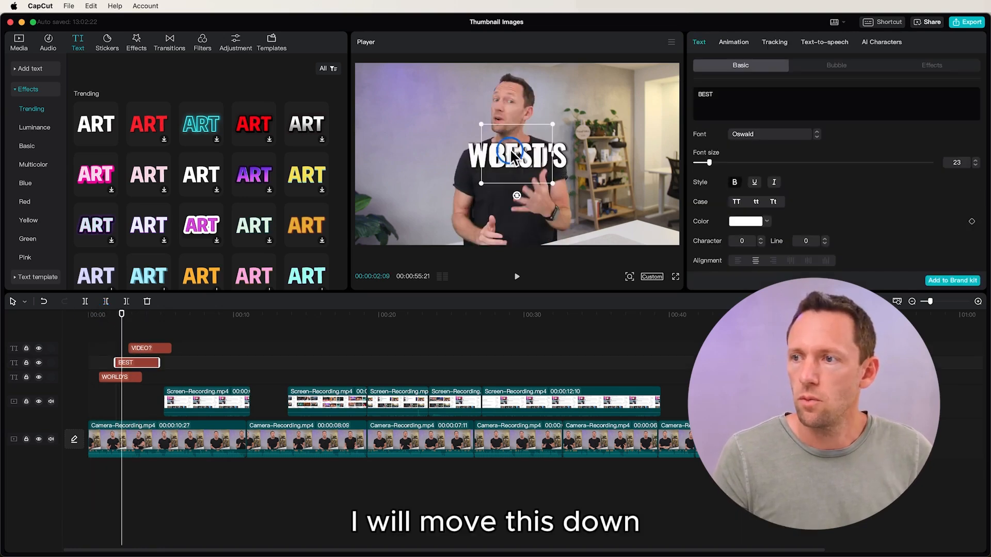
drag(509, 151, 514, 182)
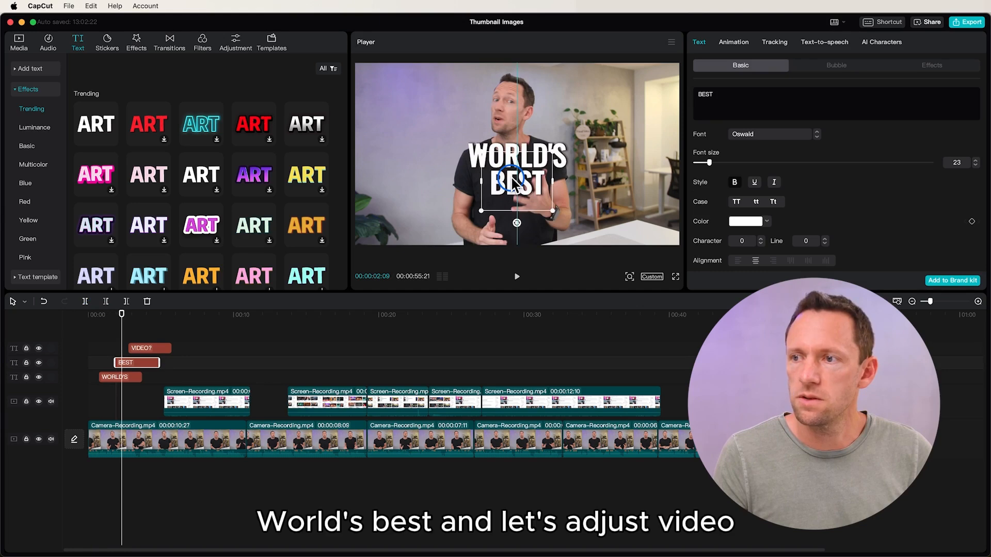
Step: Position the VIDEO? title at the chest level of the speaker, centred directly beneath BEST
drag(128, 321, 143, 313)
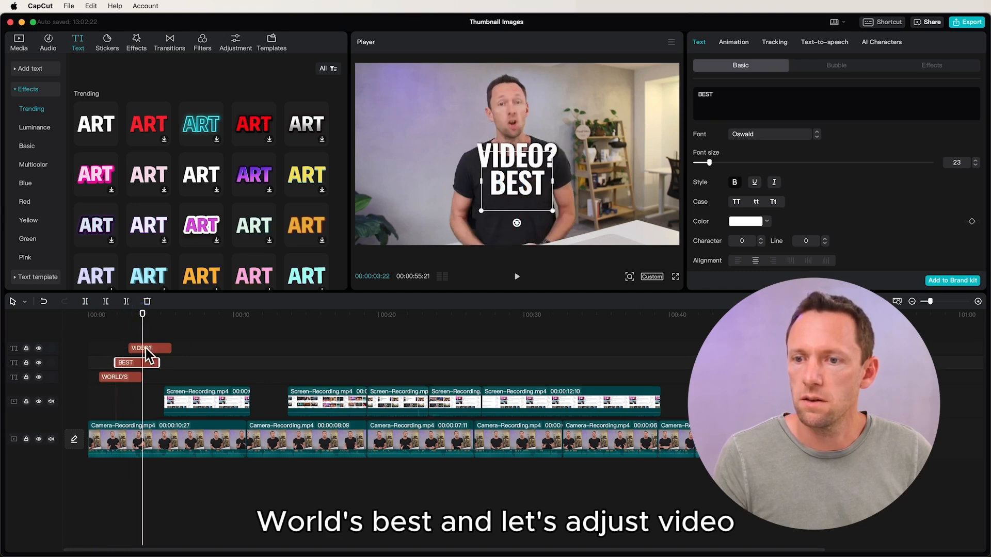
click(150, 348)
drag(517, 161, 518, 214)
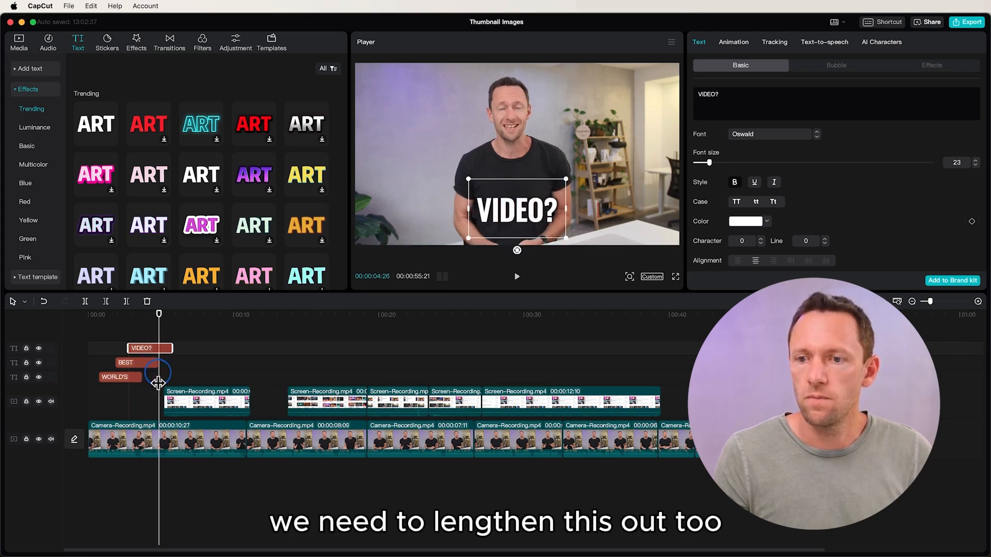
Step: Extend the three titles to end where the first screen recording clip starts, and play back the opening to check word timing
drag(143, 379, 163, 348)
drag(143, 316, 88, 319)
scroll(95, 326, up, 3)
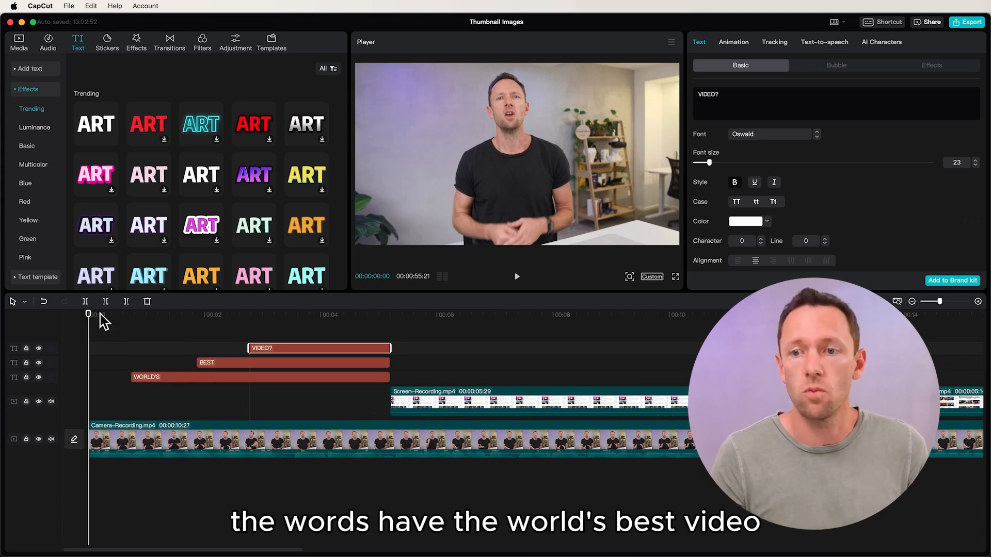
key(space)
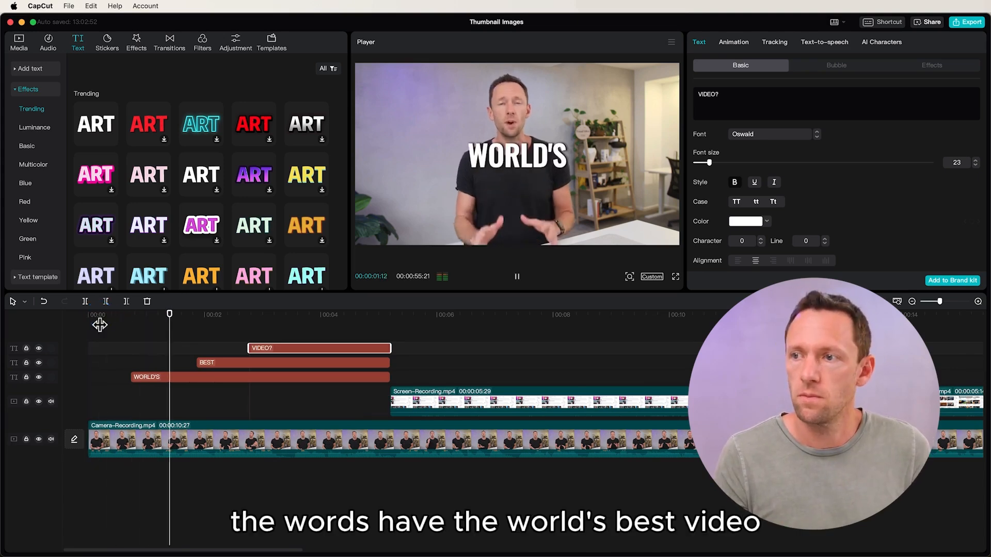
key(space)
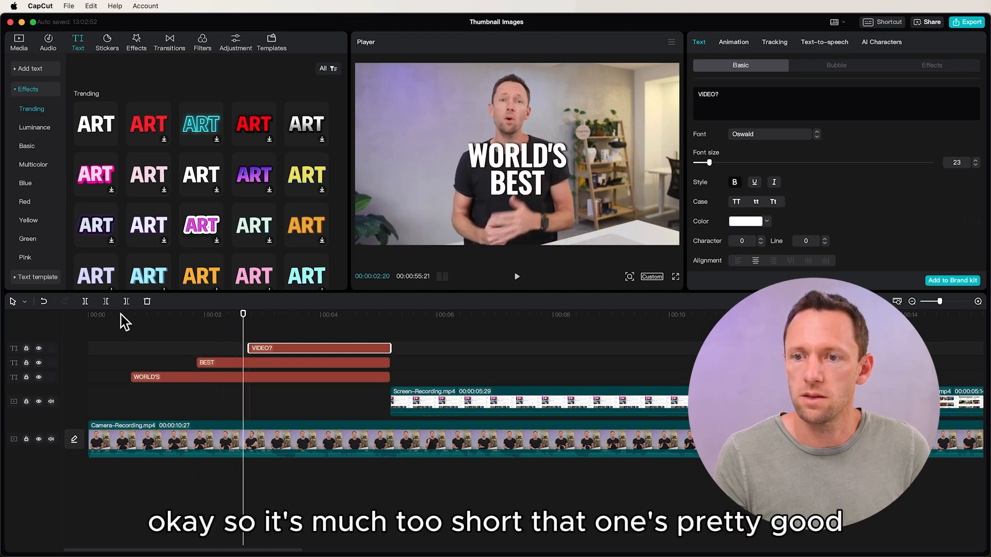
Step: Extend the start of the BEST title back to about 00:00:01:09 and play back its timing
drag(120, 314, 163, 335)
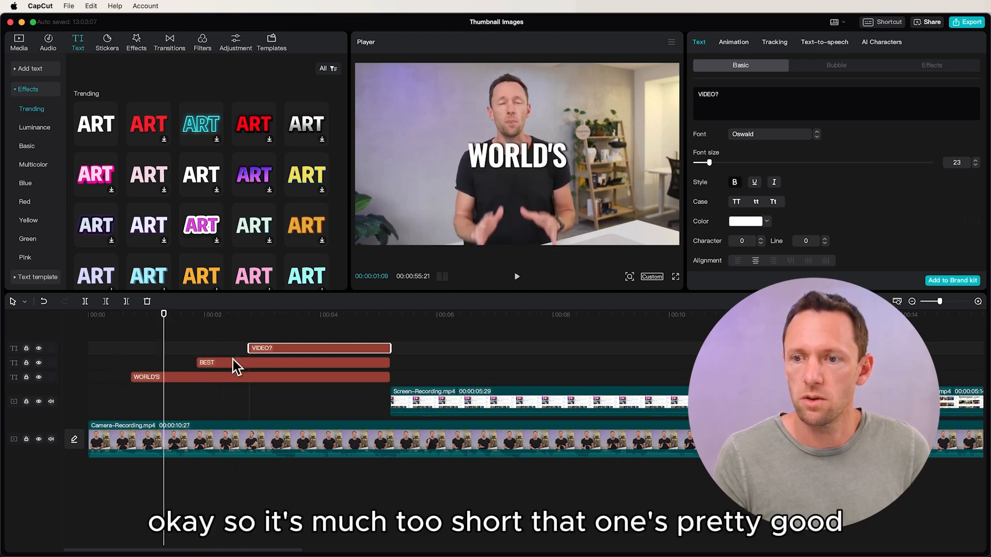
drag(199, 363, 166, 363)
click(118, 311)
key(space)
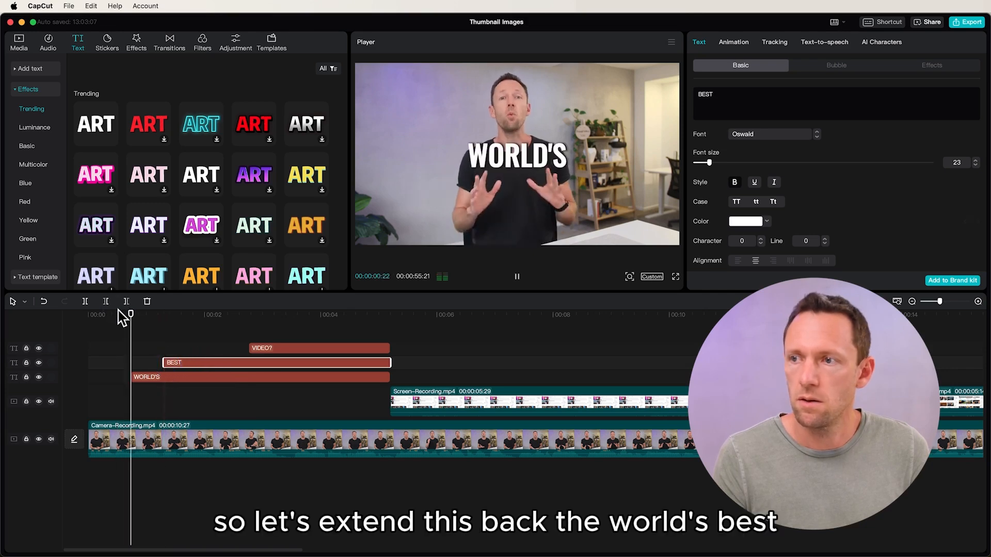
key(space)
Step: Extend the start of the VIDEO? title back to about 00:00:01:23 and play back the three-word sequence
drag(250, 349, 196, 352)
click(107, 312)
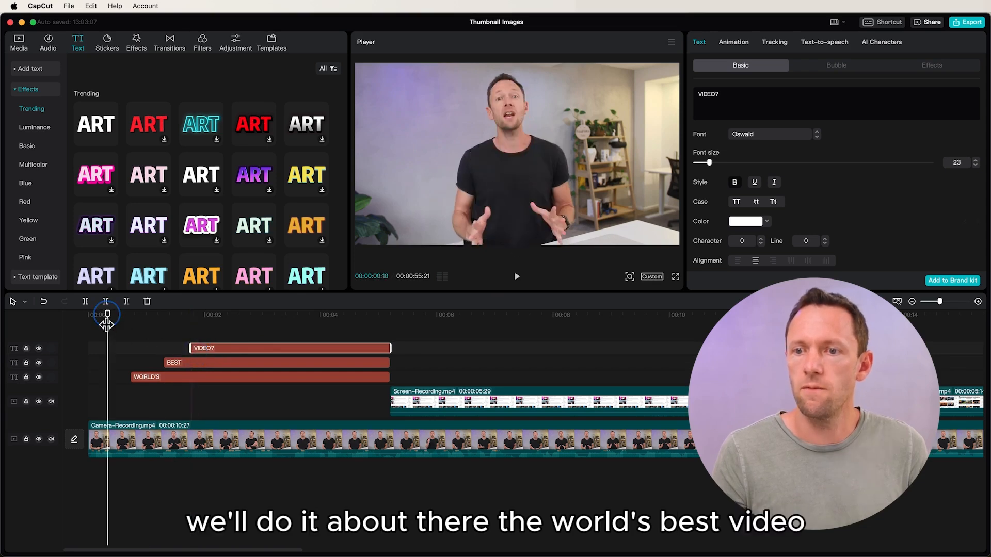
key(space)
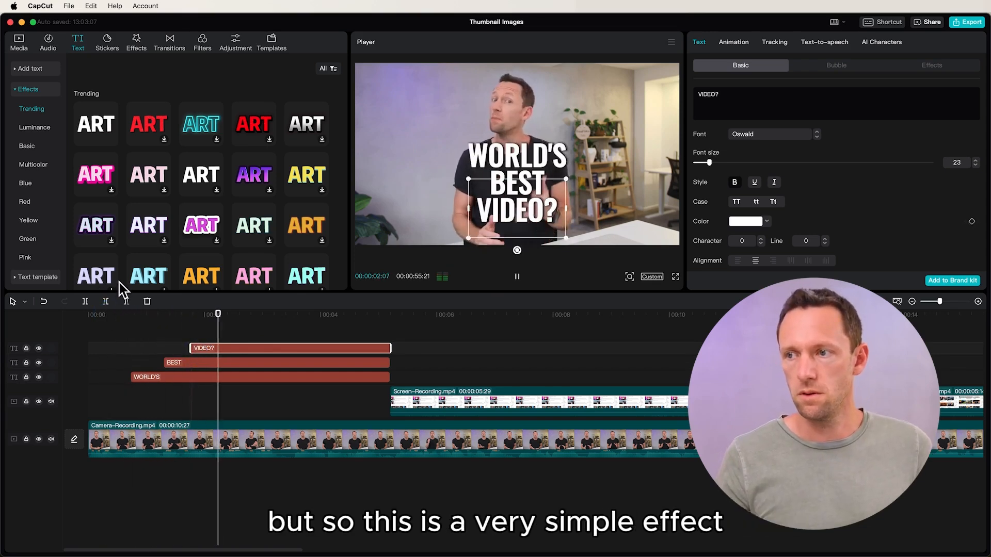
click(119, 316)
drag(120, 318, 117, 315)
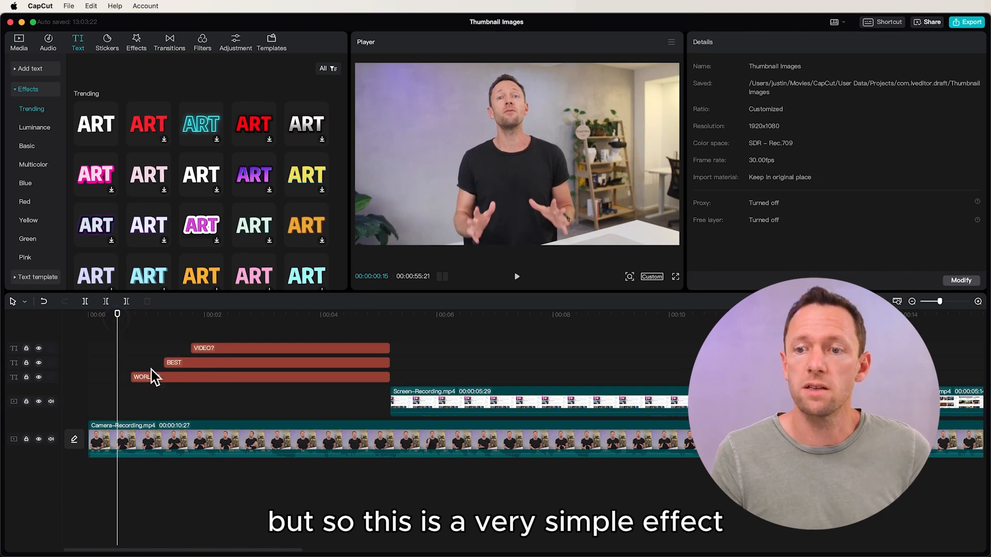
Step: Play the opening, trim the ends of all three titles to 00:00:03:17, and play it back into the first screen recording
click(137, 377)
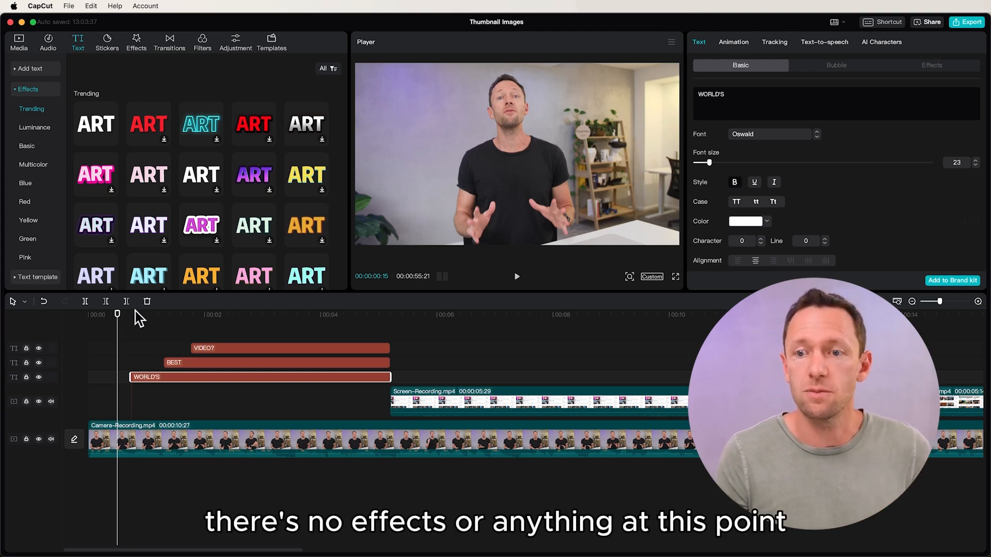
drag(115, 323, 29, 316)
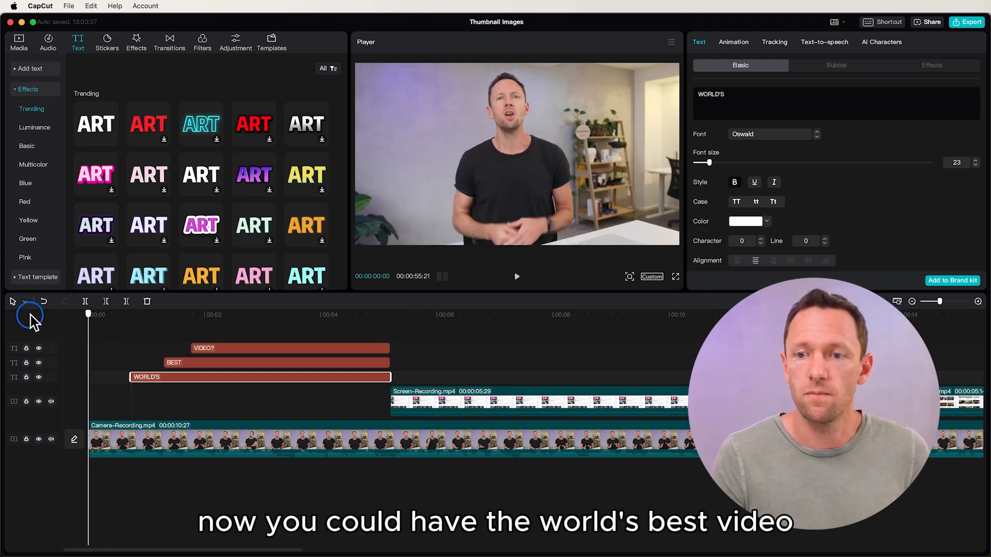
key(space)
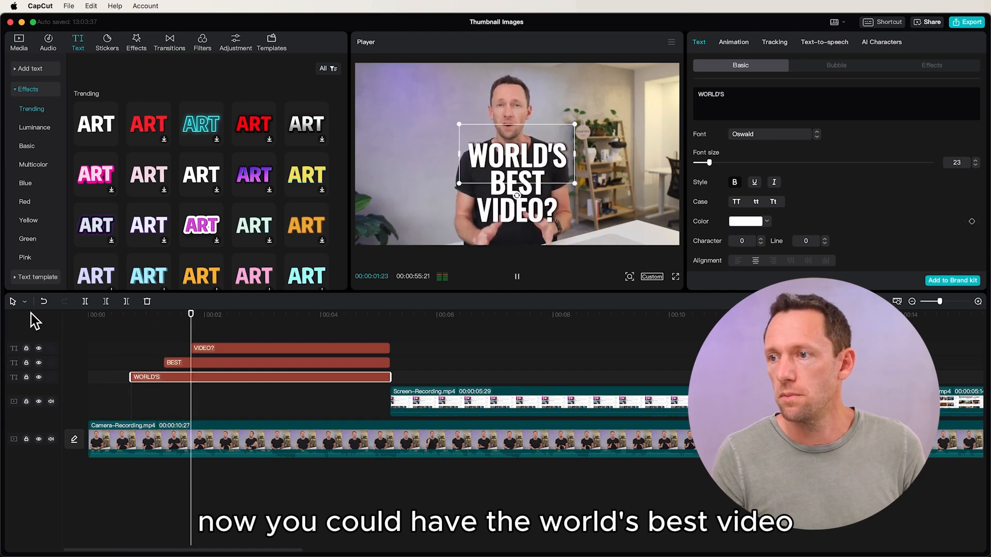
key(space)
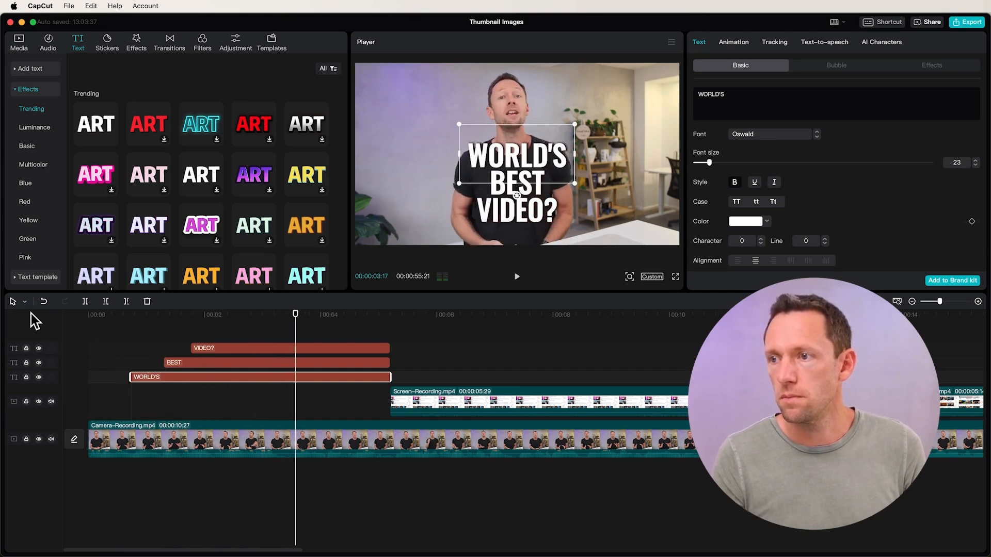
drag(389, 349, 301, 368)
drag(389, 377, 295, 378)
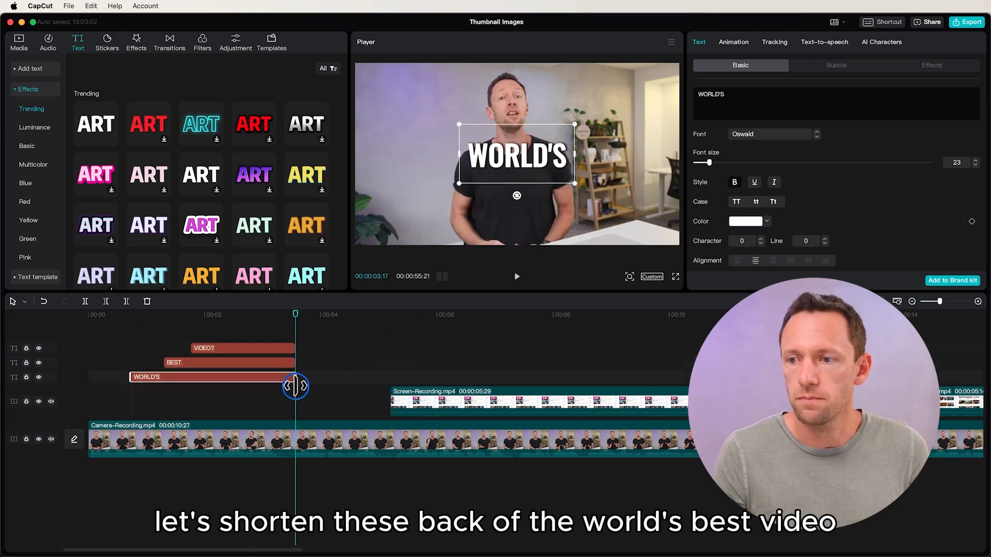
click(120, 315)
key(space)
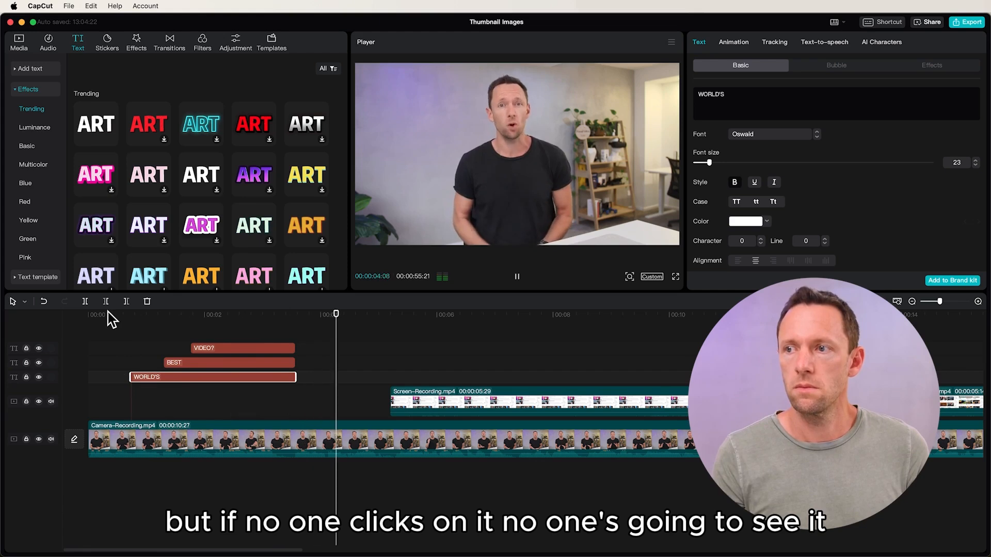
key(space)
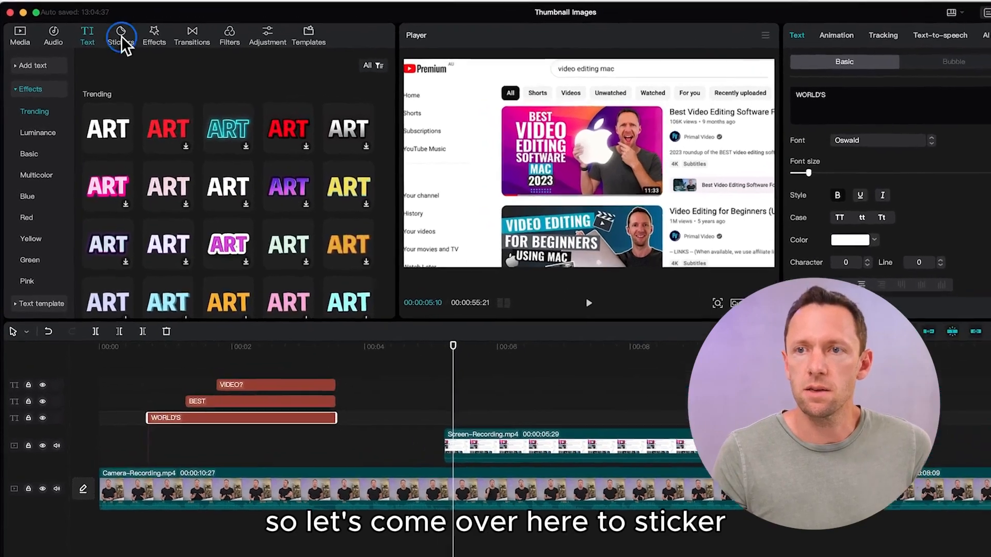
Step: Add the crying-face sticker from the Emoji stickers to the timeline just after the three titles
click(108, 41)
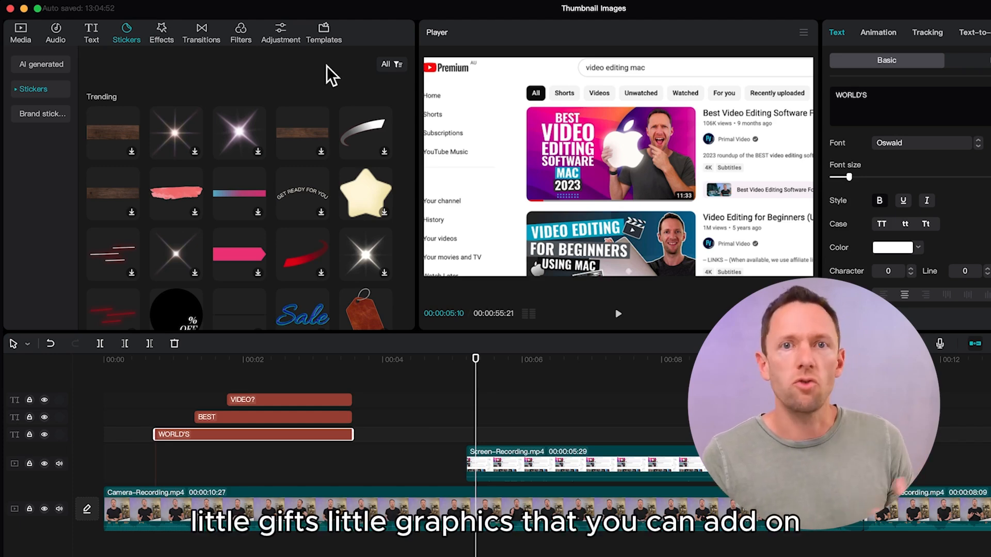
click(16, 90)
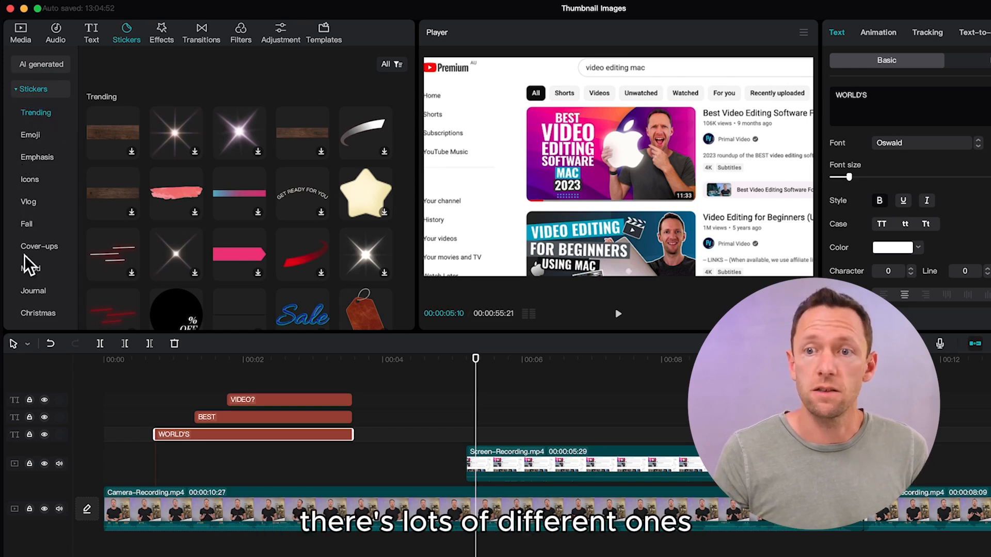
click(32, 135)
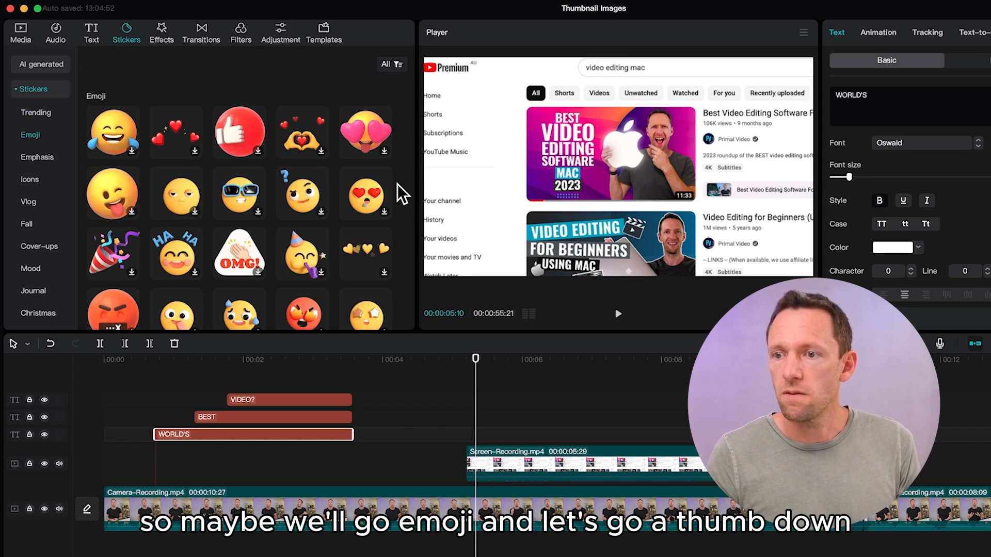
scroll(377, 244, down, 2)
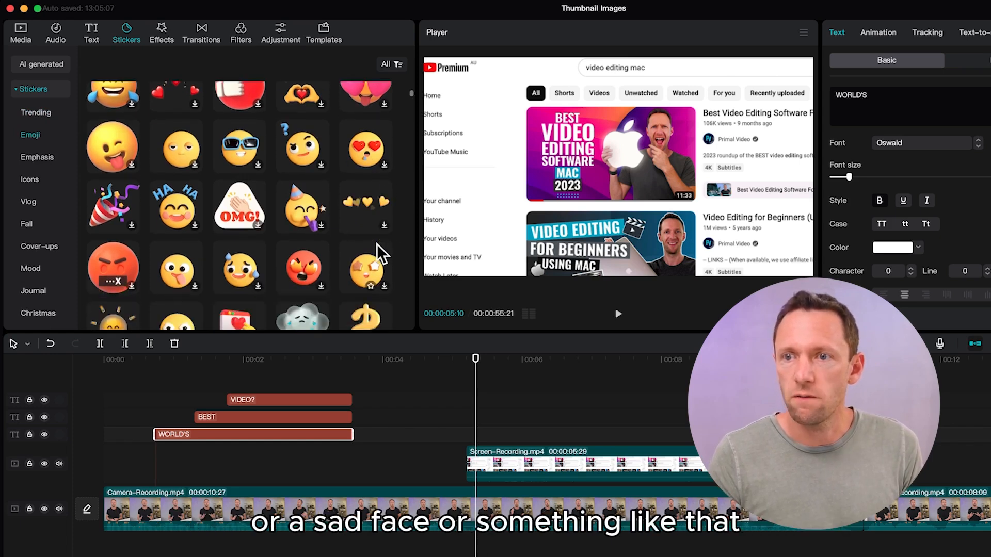
scroll(336, 295, down, 5)
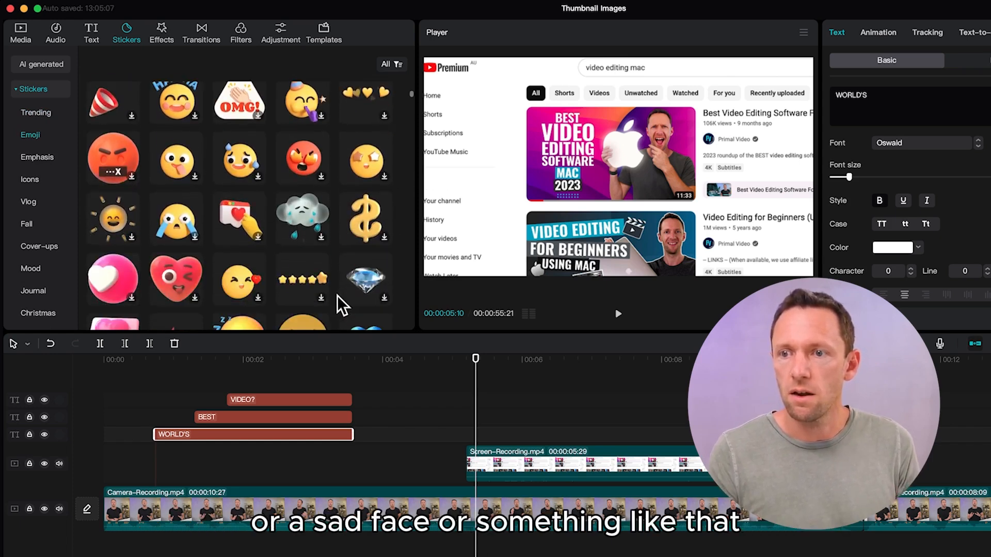
scroll(187, 252, up, 3)
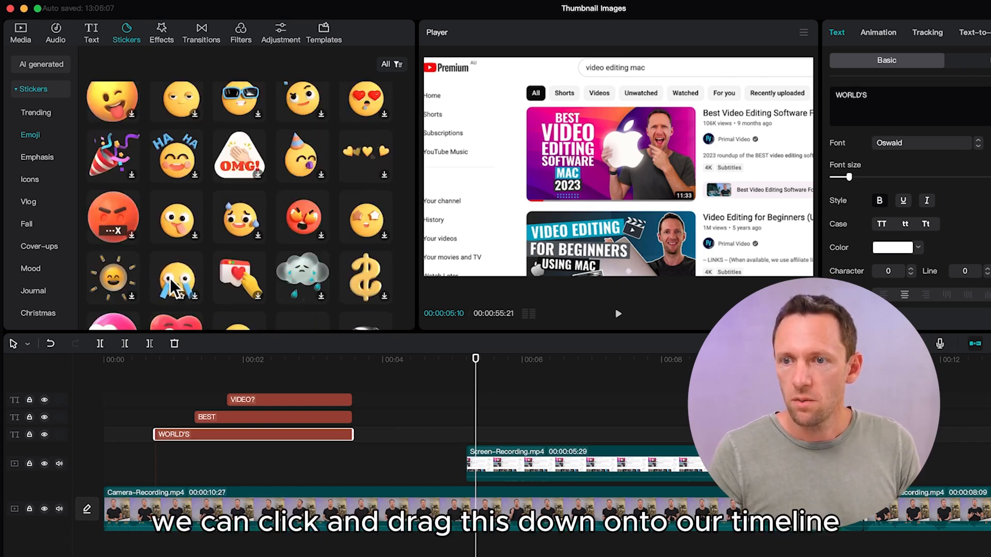
drag(176, 286, 377, 428)
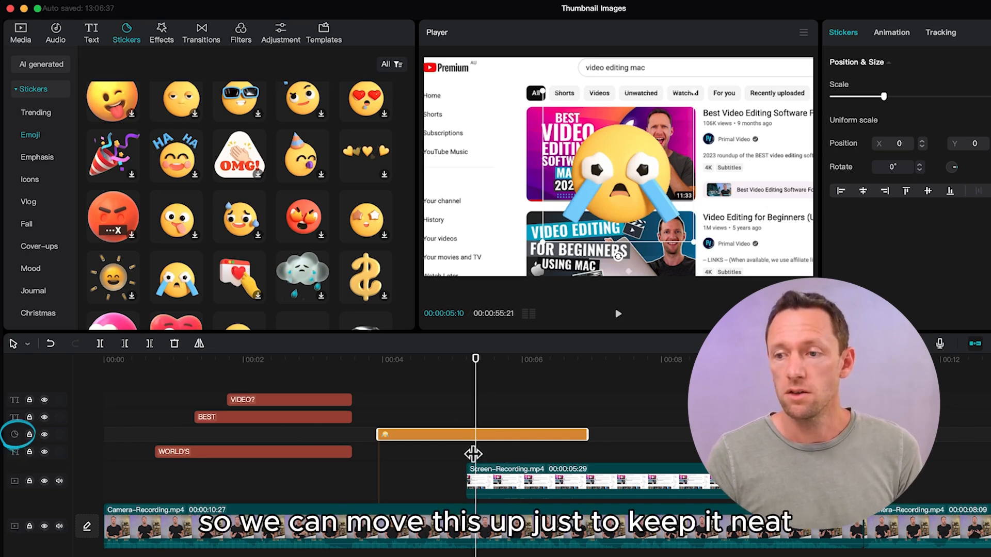
Step: Move the crying-face sticker to its own track above the titles, starting shortly after they end
drag(468, 432, 466, 383)
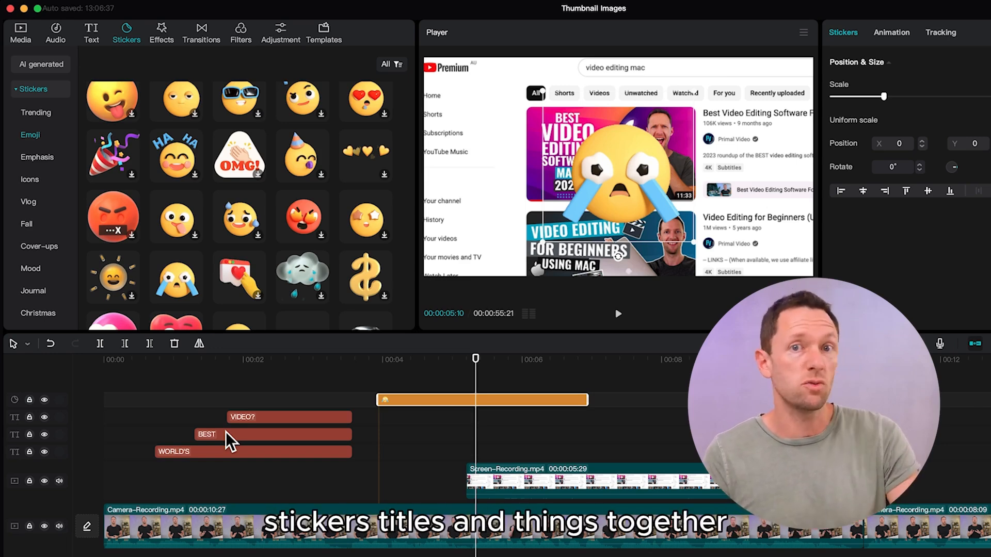
drag(407, 400, 403, 463)
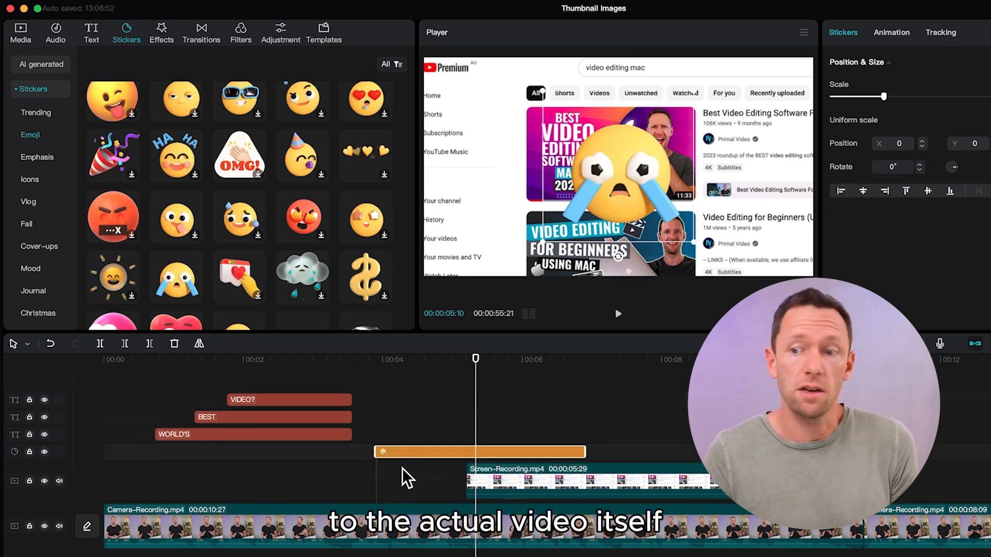
drag(402, 453, 403, 398)
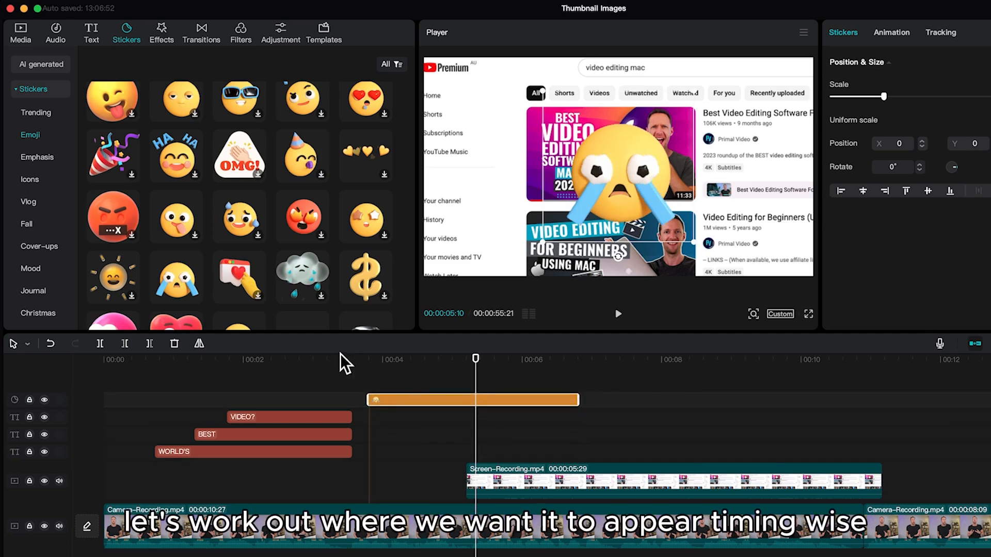
Step: Play back from 00:00:03:06 into the first screen recording clip to check the crying-face sticker's timing
drag(343, 360, 326, 372)
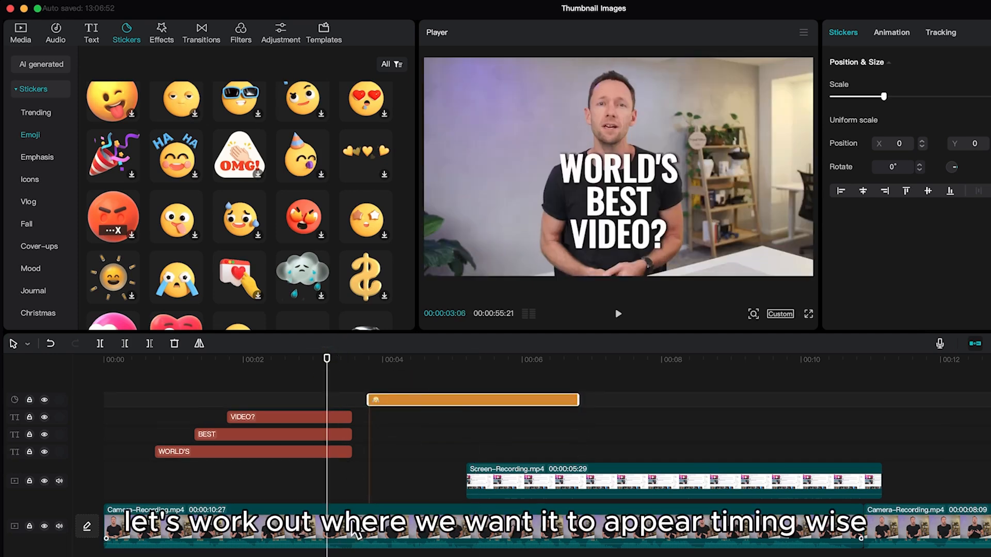
key(space)
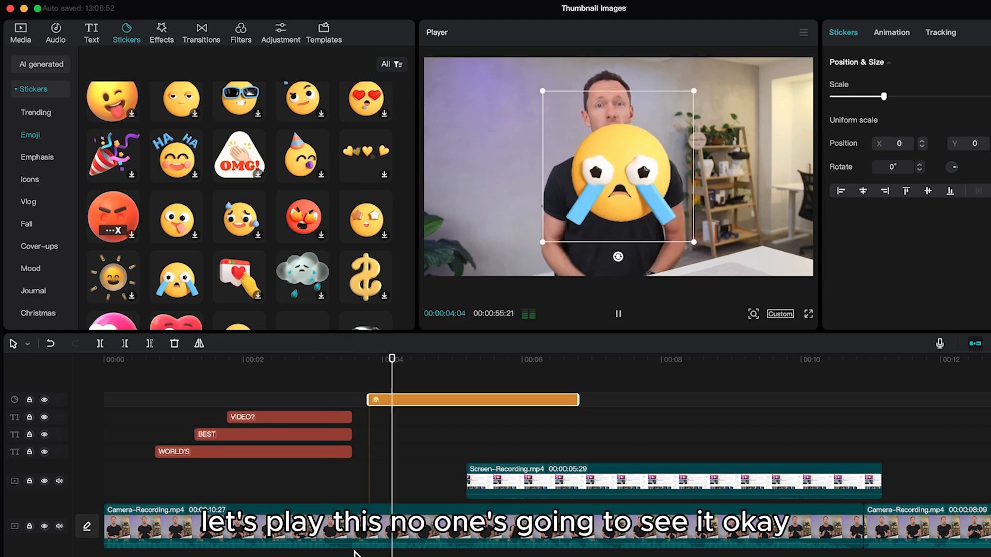
key(space)
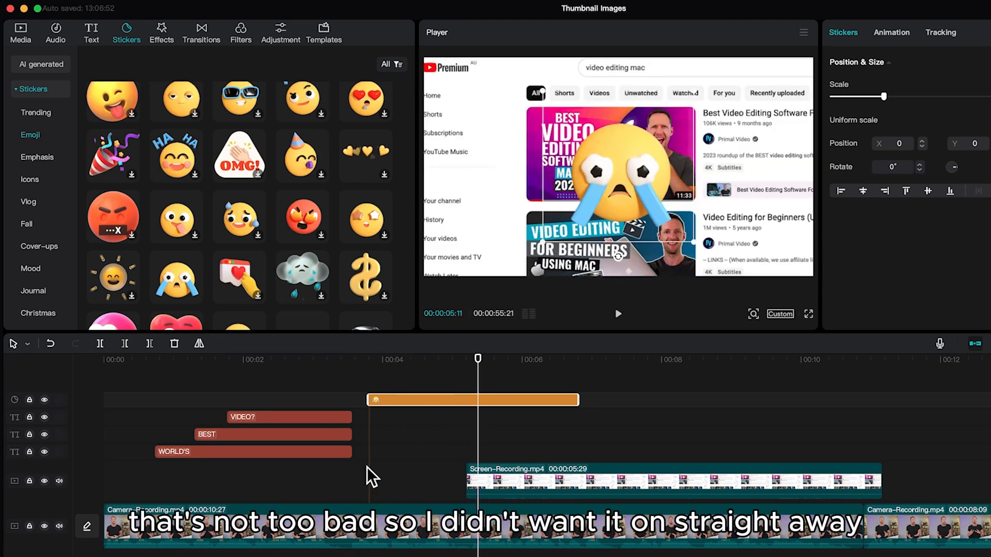
Step: Scale the crying-face sticker to 113% and place it over the speaker's face at X -101, Y 517
drag(353, 359, 457, 374)
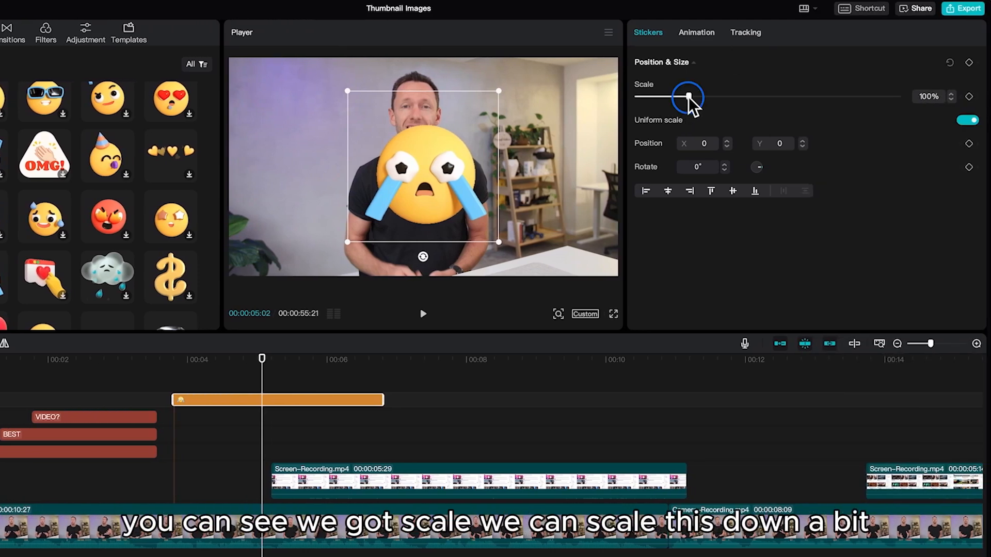
drag(689, 97, 682, 96)
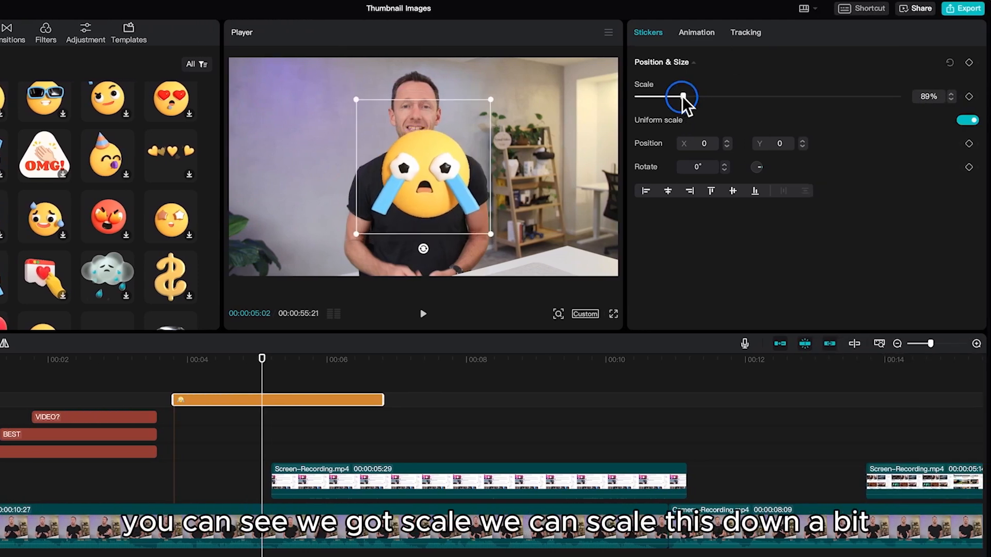
drag(429, 177, 419, 119)
drag(480, 177, 498, 199)
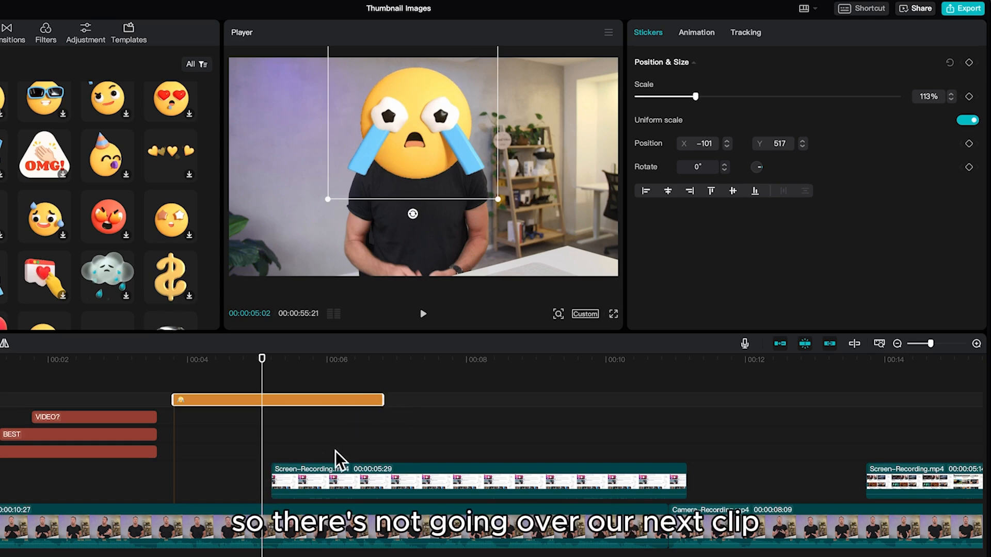
Step: Trim the crying-face sticker to end where the first screen recording clip starts, and play back the section
drag(383, 396, 272, 399)
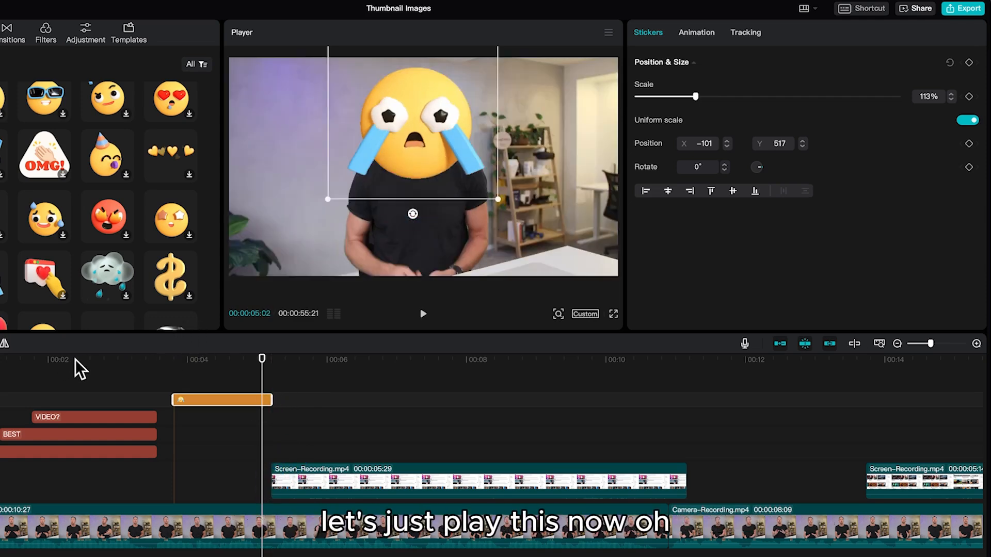
click(39, 360)
key(space)
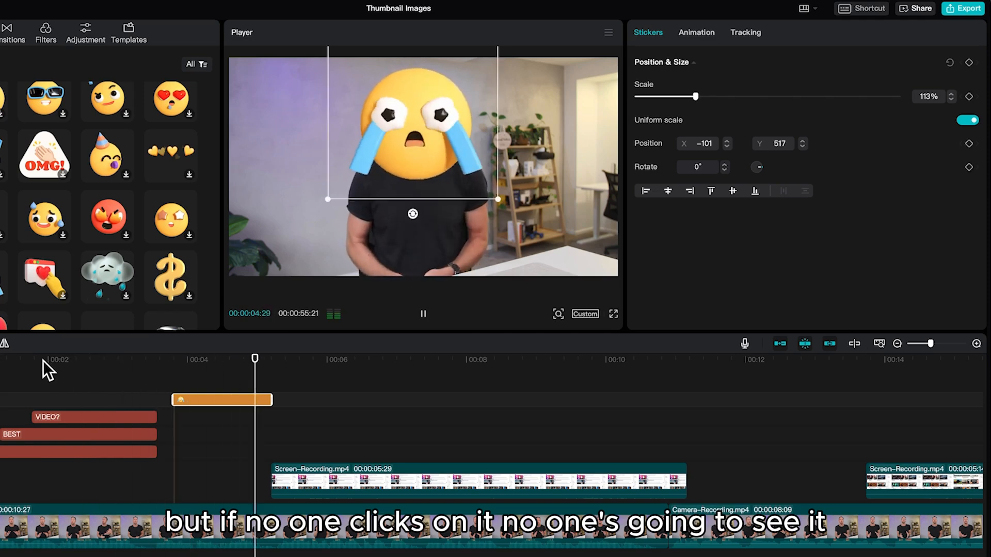
key(space)
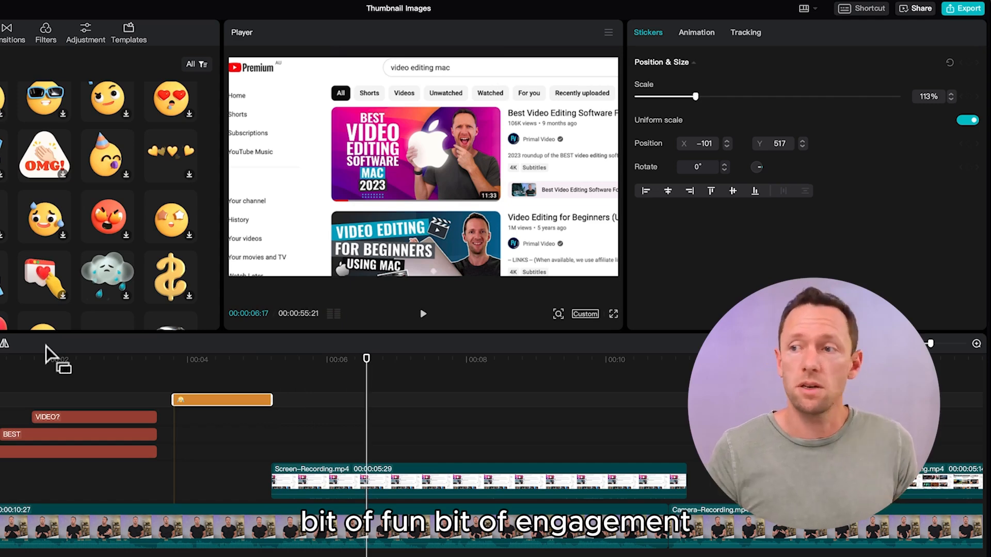
Step: Play the first screen recording clip from 00:00:05:06 to find a moment for another sticker
click(273, 360)
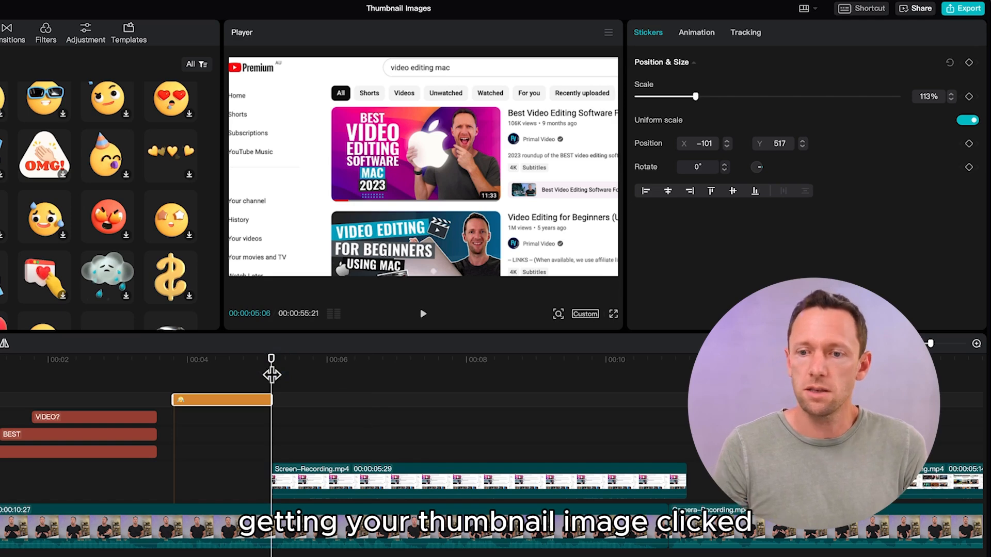
key(space)
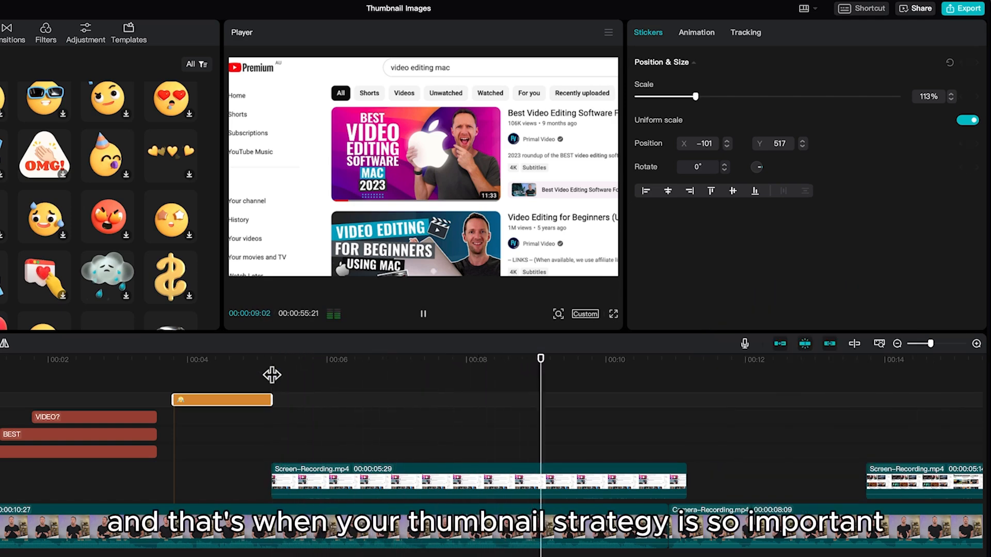
key(space)
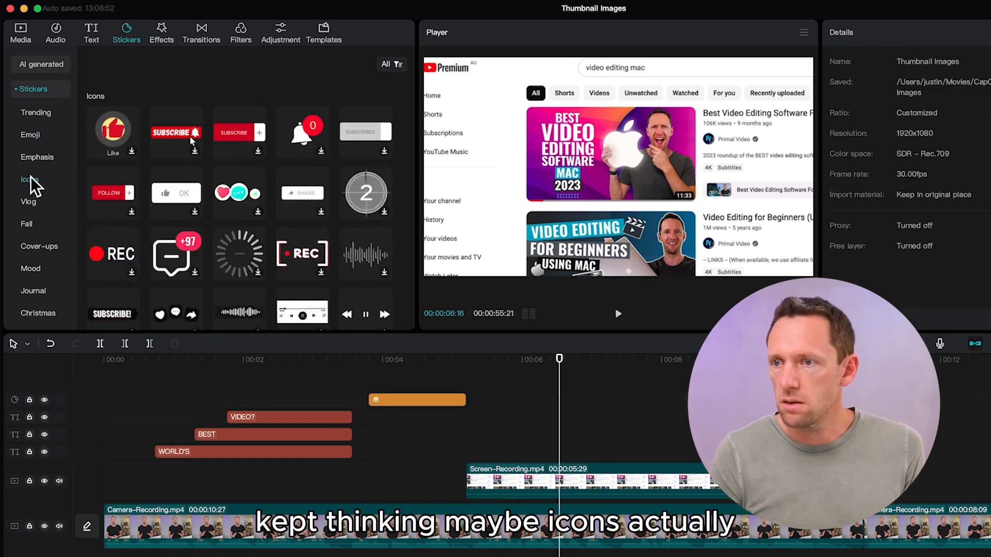
Step: Add the tilted white pixel-hand sticker from the Emphasis stickers just after the start of the first screen recording clip
click(35, 158)
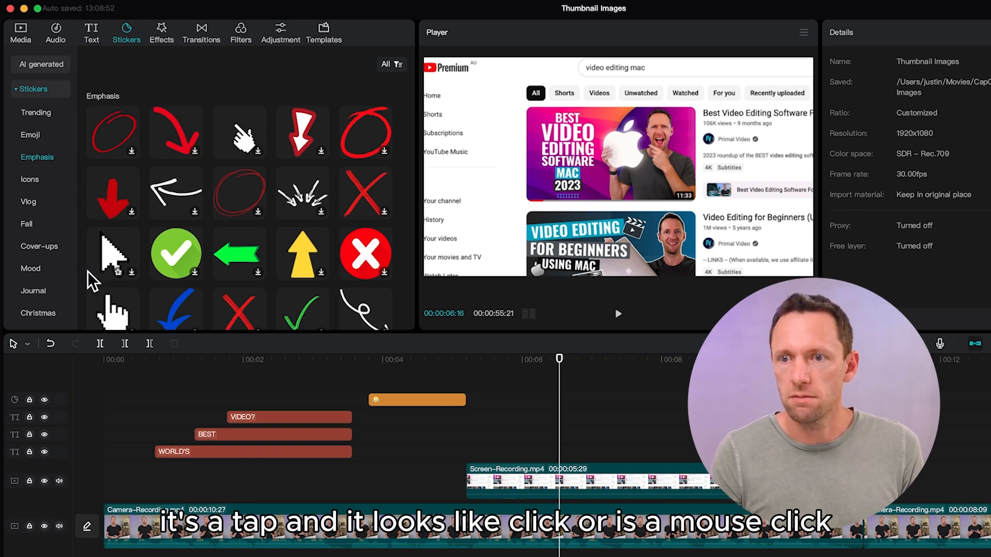
scroll(113, 304, down, 5)
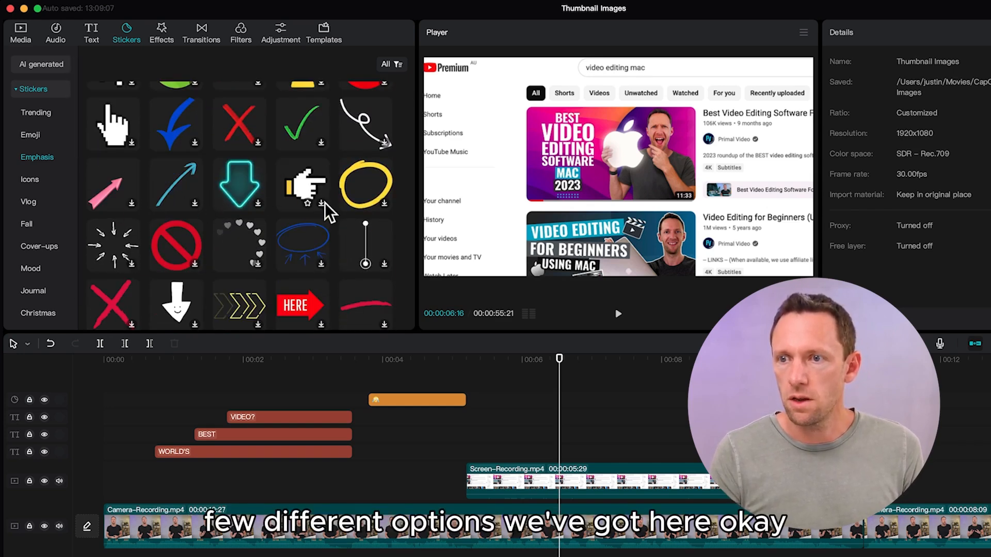
scroll(324, 202, up, 10)
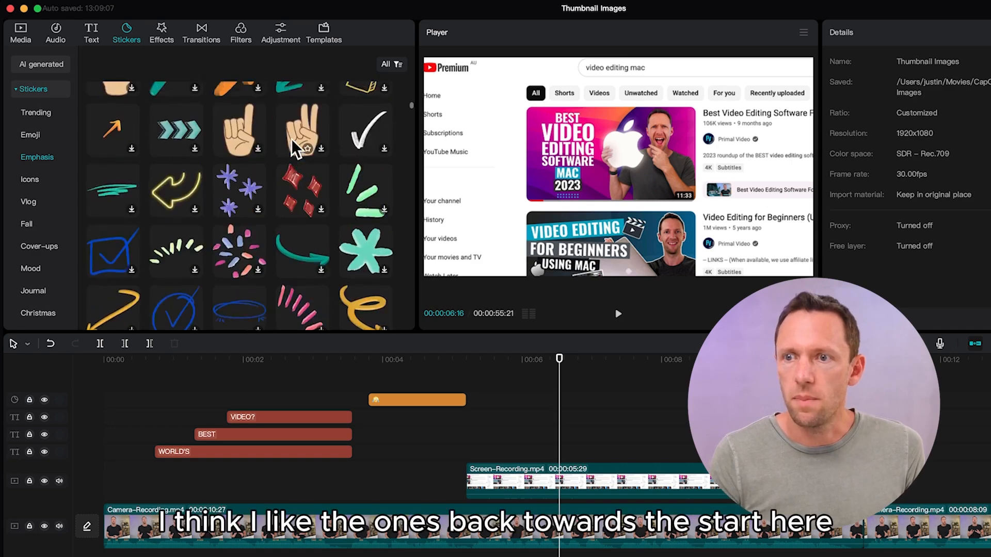
scroll(292, 140, up, 10)
scroll(269, 142, down, 3)
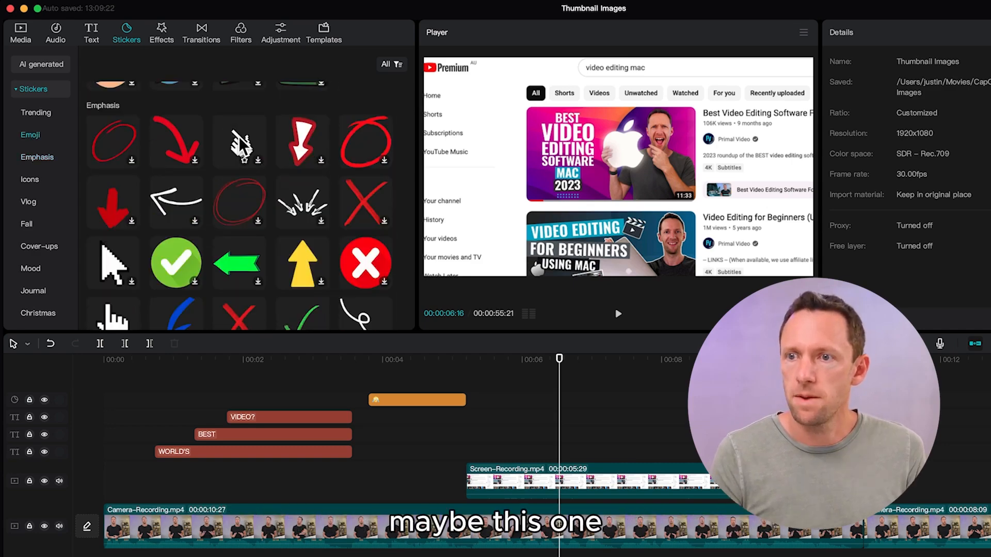
drag(240, 145, 474, 397)
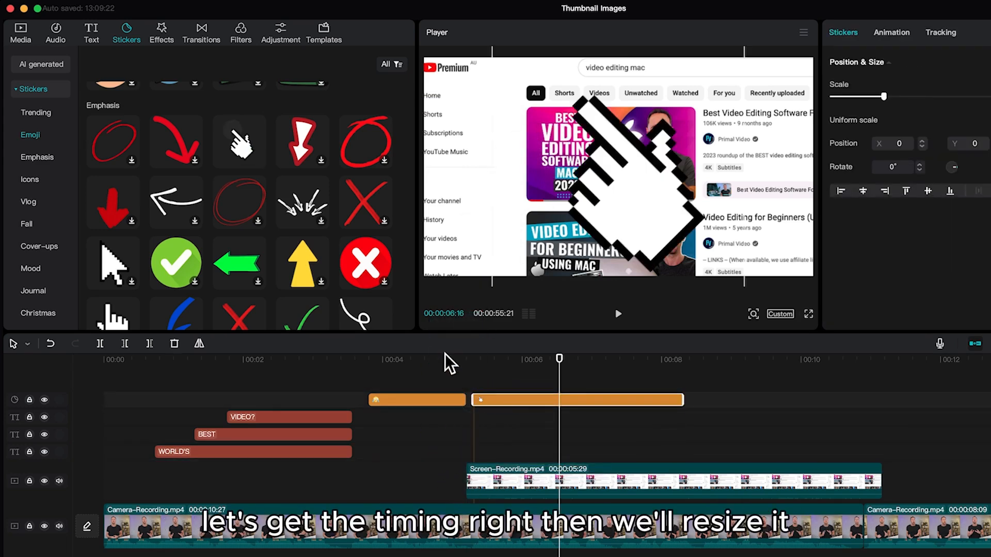
Step: Play back and scrub through the pixel-hand sticker over the first screen recording clip to check its tap timing
click(434, 360)
key(space)
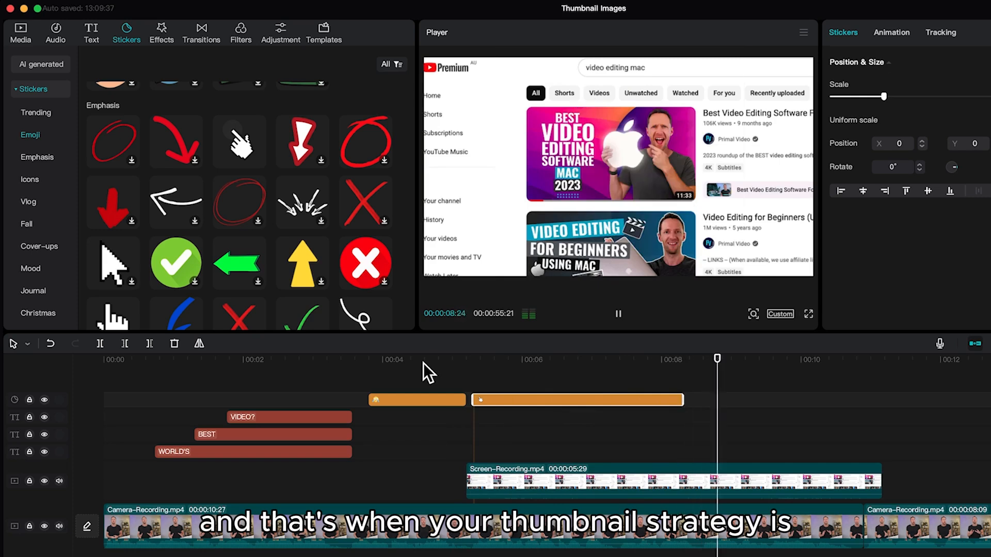
drag(465, 361, 564, 380)
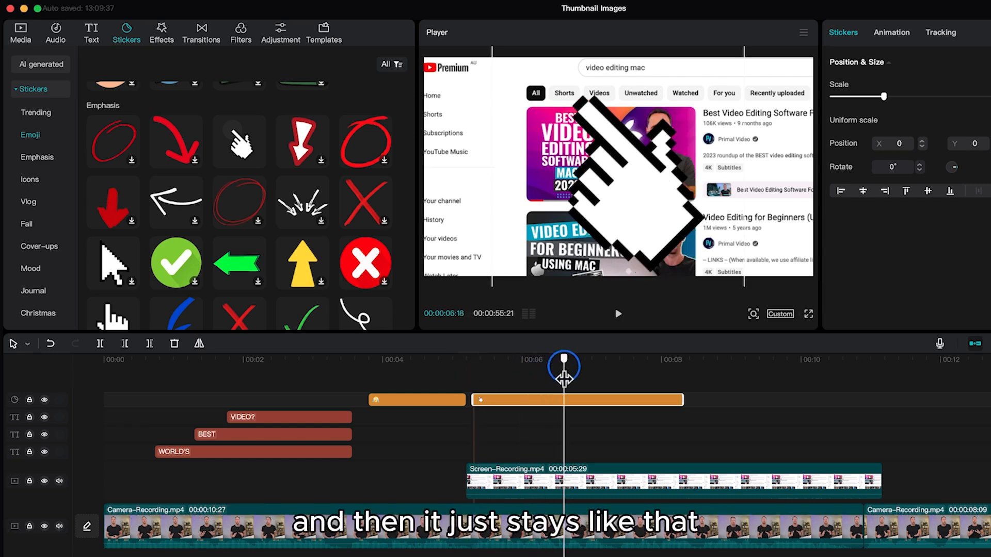
key(space)
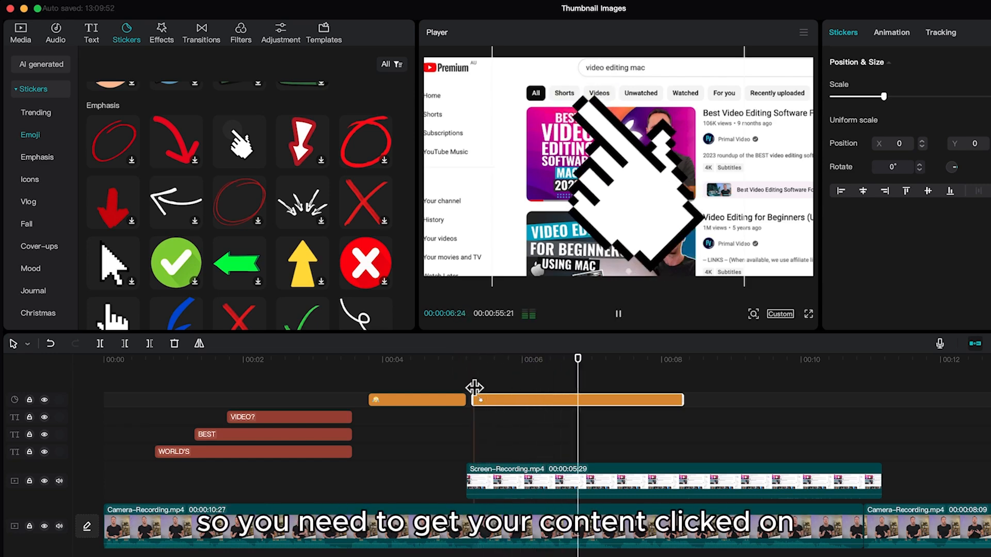
key(space)
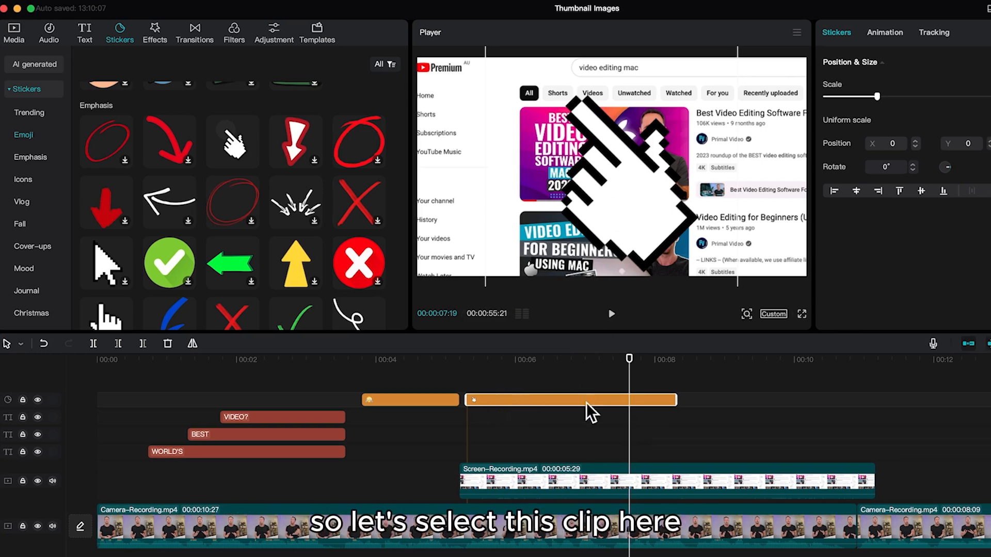
Step: Scale the pixel-hand sticker to 56% and move it to X 657, Y -61, pointing at the upper thumbnail's face
drag(804, 95, 666, 98)
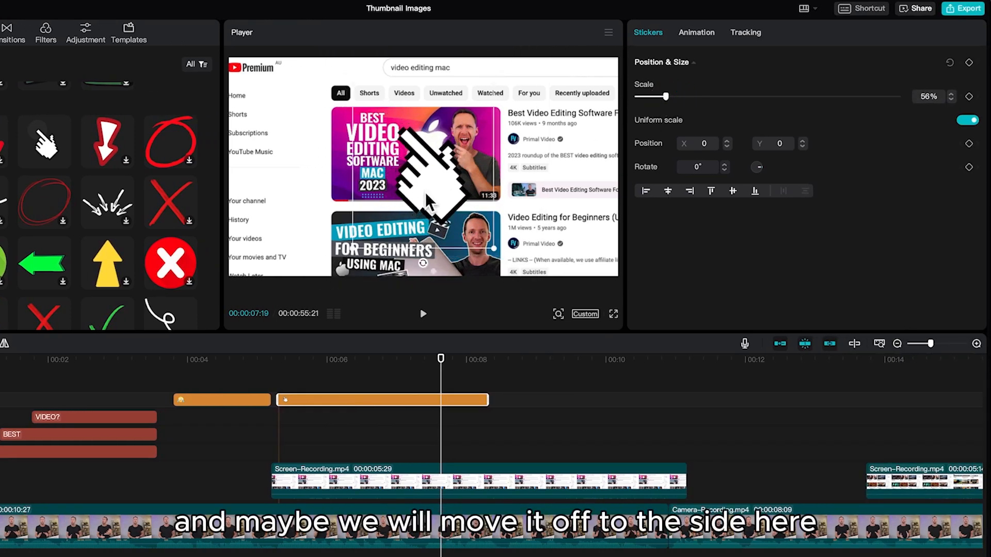
drag(425, 192, 488, 187)
Step: Trim the end of the pixel-hand sticker to 00:00:05:27 and select the shortened sticker clip
drag(251, 357, 320, 357)
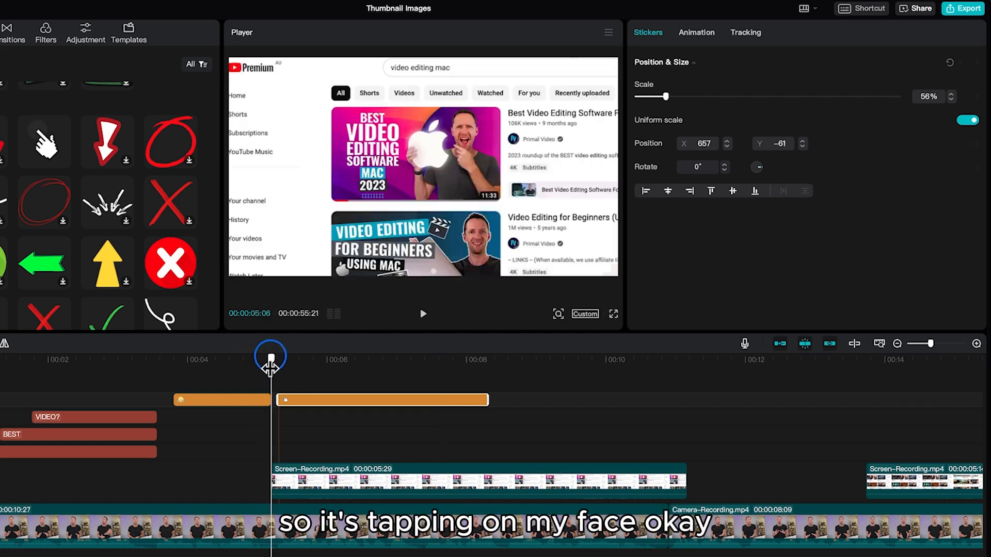
drag(487, 400, 317, 458)
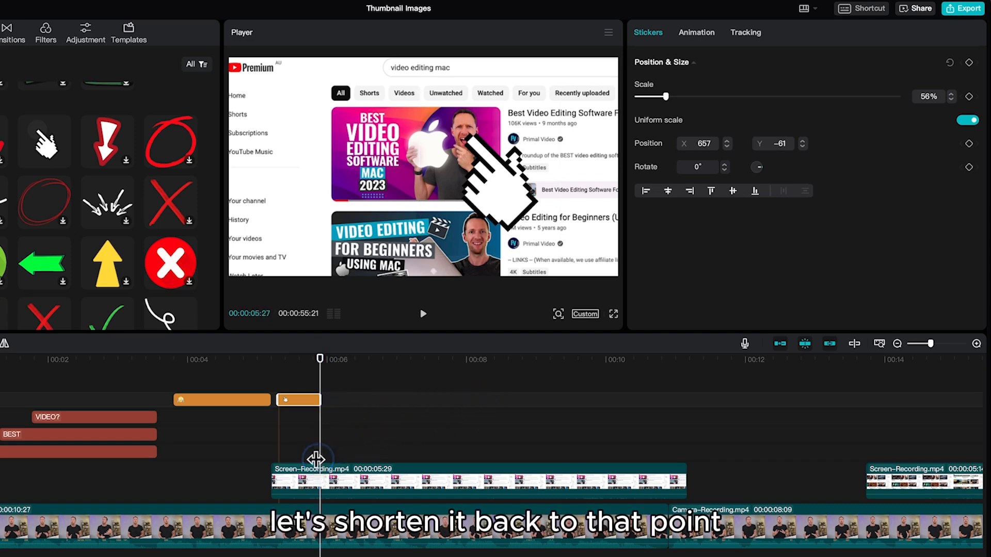
click(303, 401)
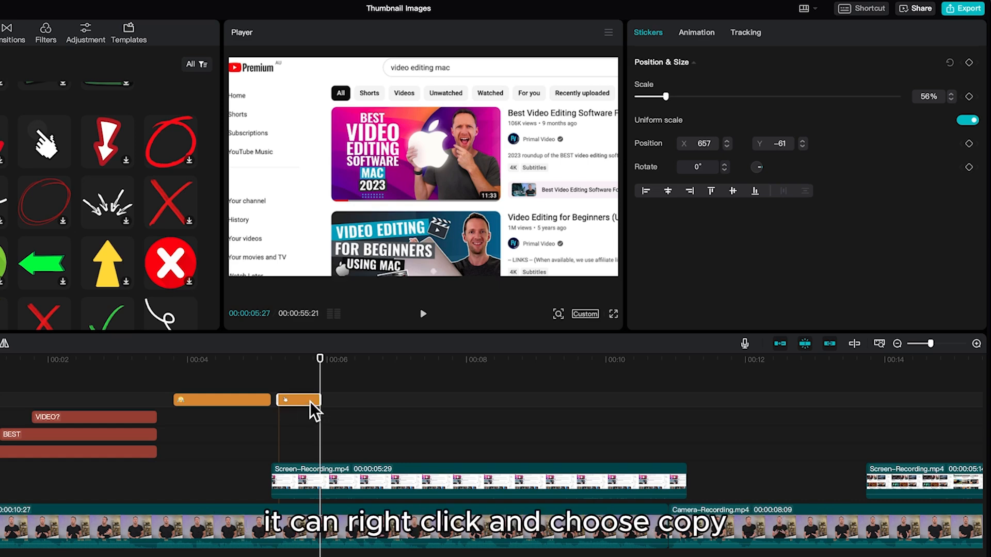
Step: Copy the shortened pixel-hand sticker and paste three copies end to end after it, starting at 00:00:05:27
right_click(310, 402)
click(351, 413)
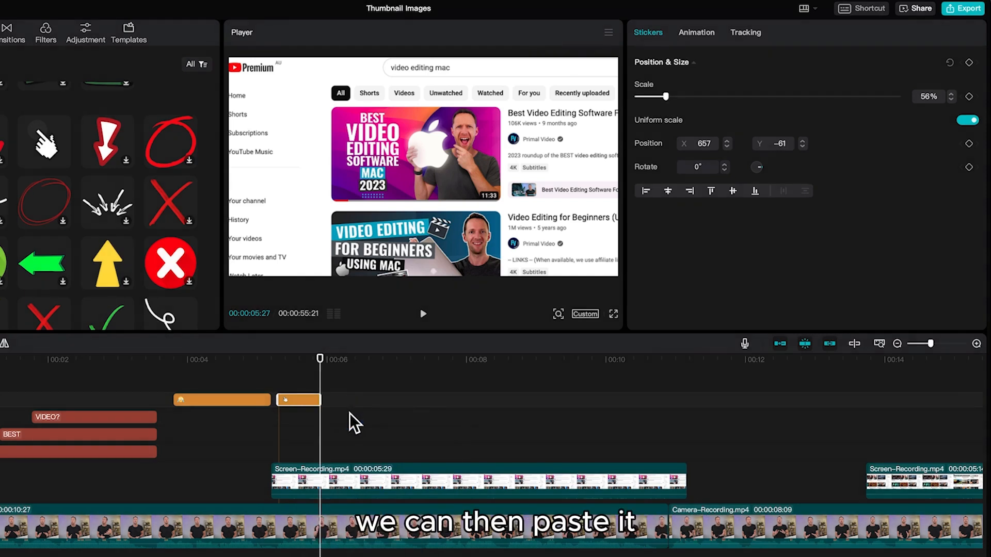
right_click(336, 382)
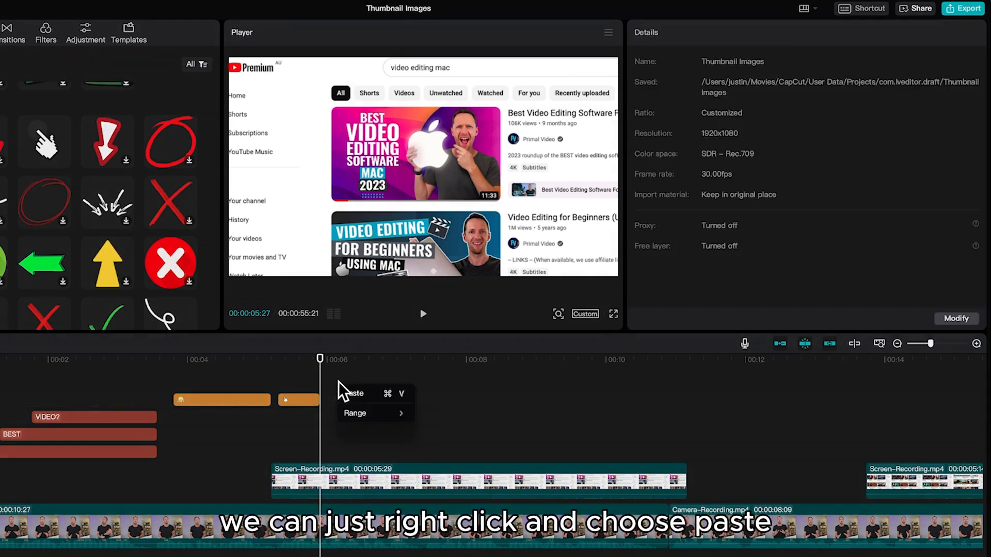
click(393, 392)
click(359, 356)
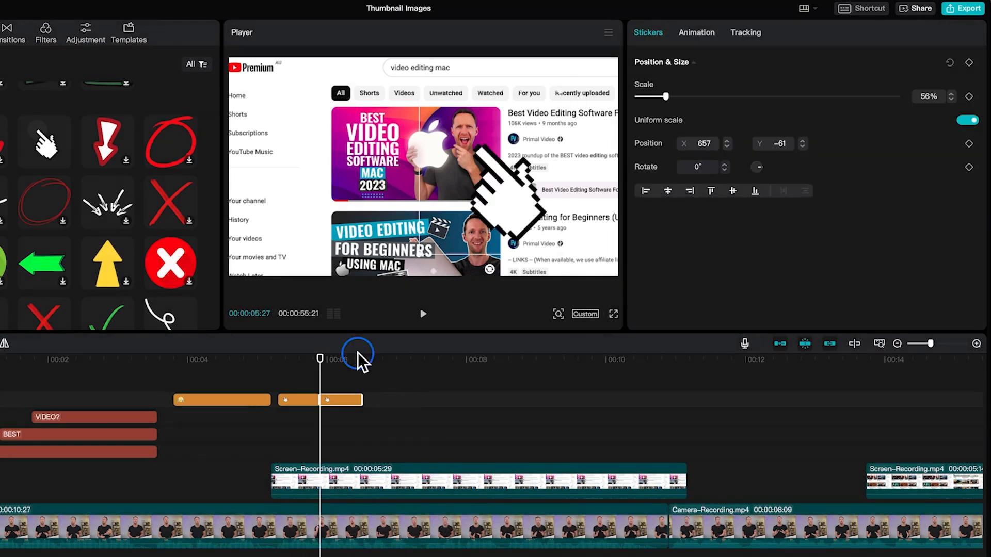
right_click(369, 378)
click(402, 386)
drag(363, 356, 404, 358)
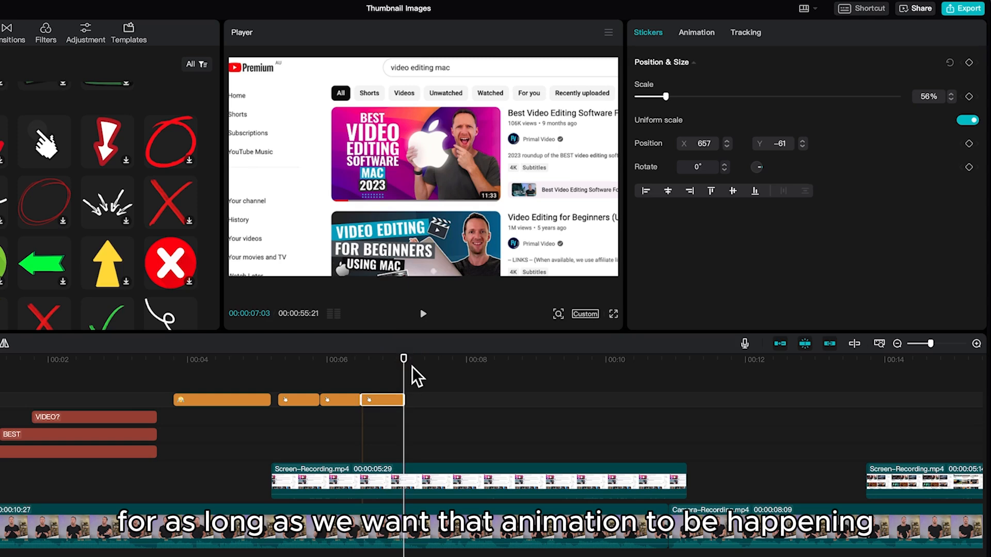
right_click(416, 367)
click(457, 380)
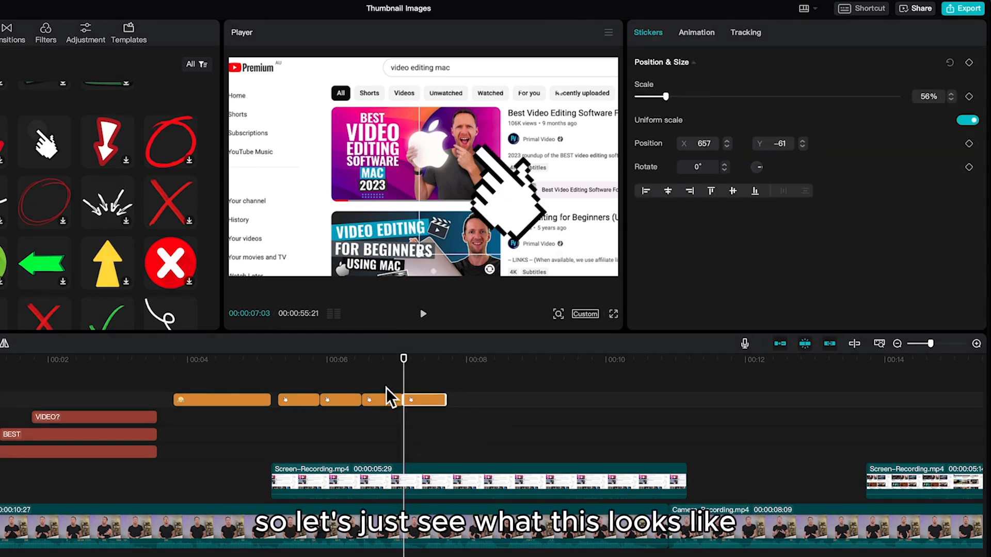
Step: Play back the repeated hand taps and append two more copies of the sticker to the end of the row
click(271, 369)
key(space)
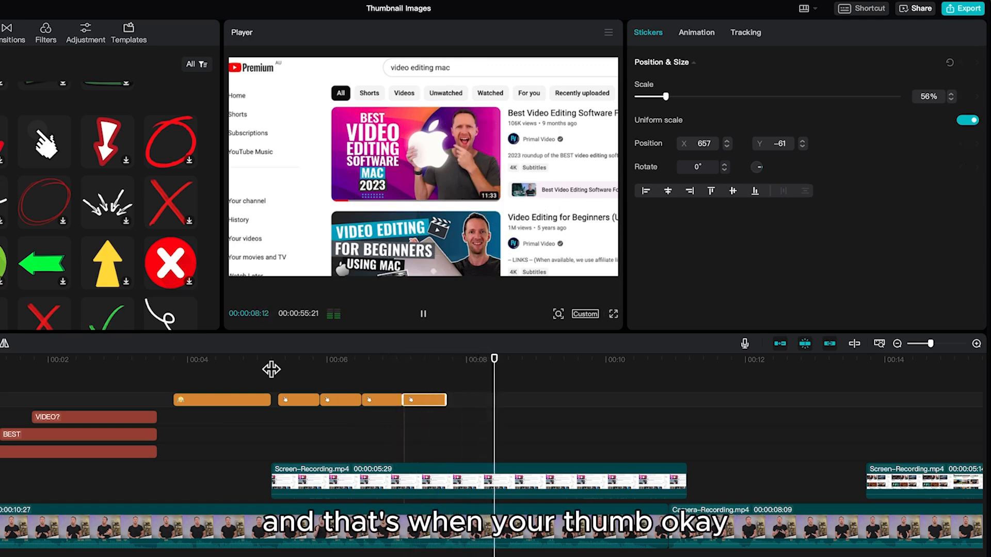
key(space)
click(447, 385)
key(super+v)
click(488, 372)
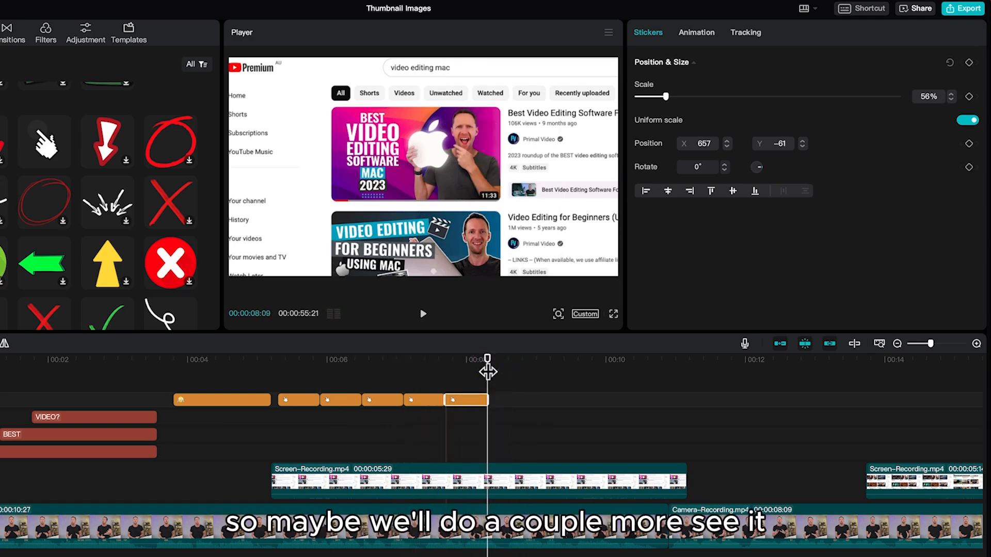
key(super+v)
Step: Play back the hand stickers and trim the end of the first screen recording clip to the last sticker's end at 00:00:08:27
click(230, 372)
key(space)
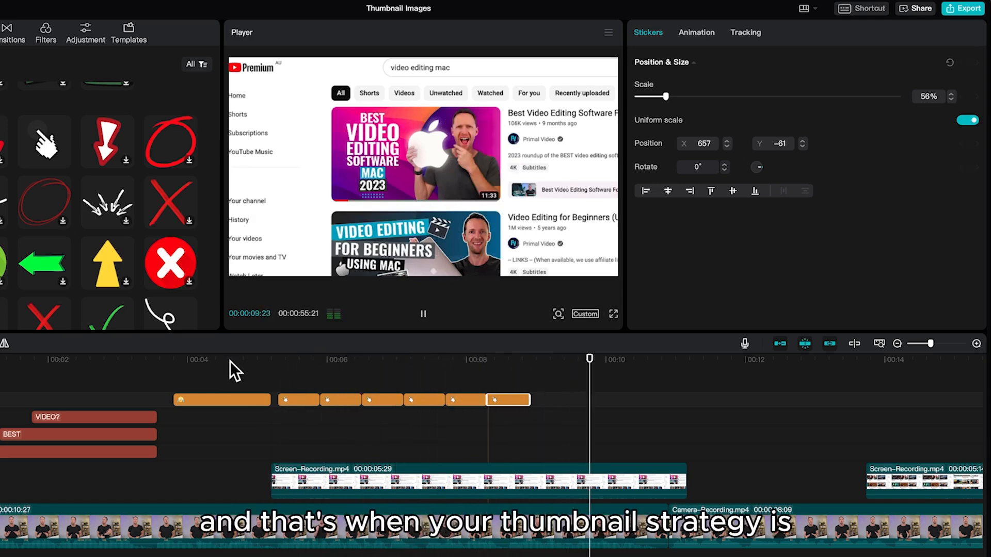
click(469, 371)
drag(470, 372, 530, 385)
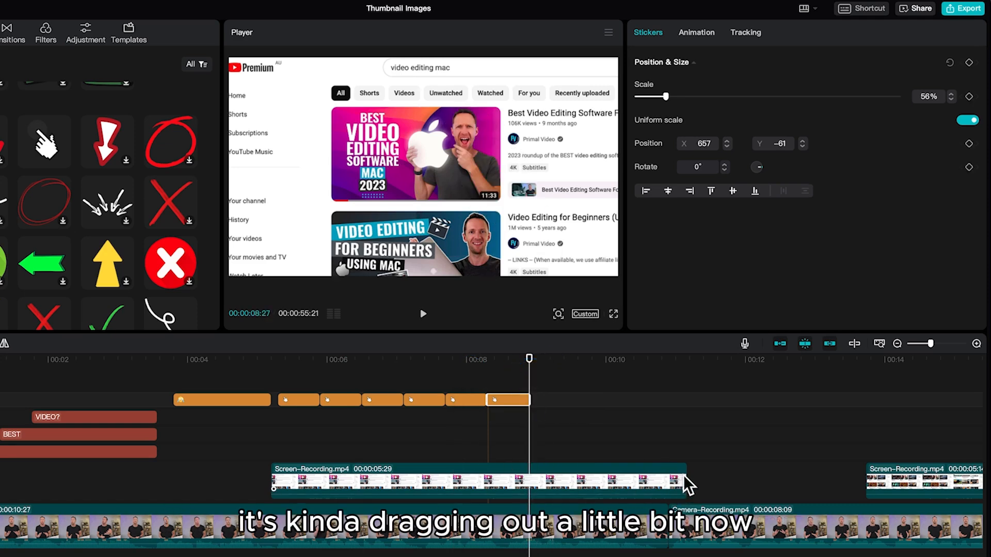
drag(683, 479, 530, 483)
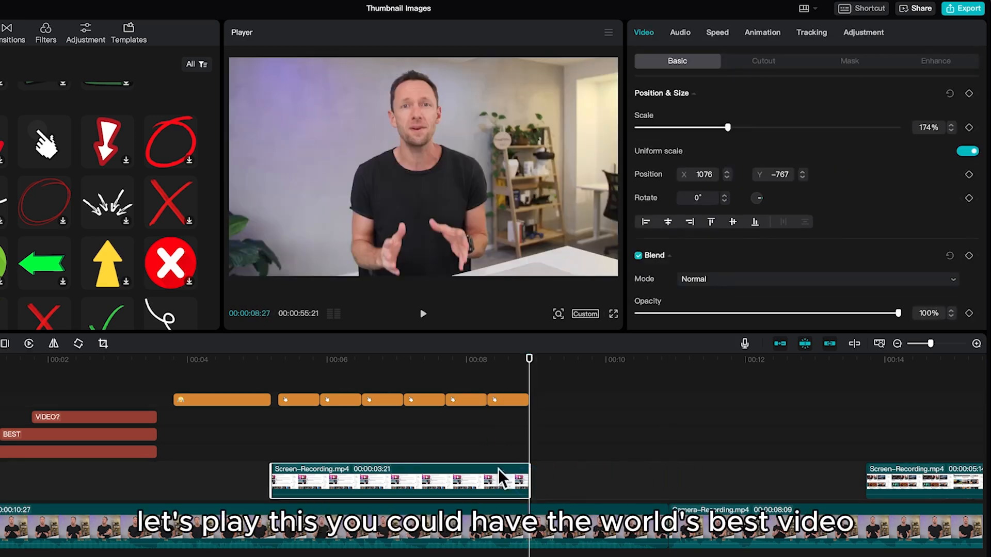
Step: Play the video from the start to check the opening titles, stickers and shortened screen recording clip
key(Home)
key(space)
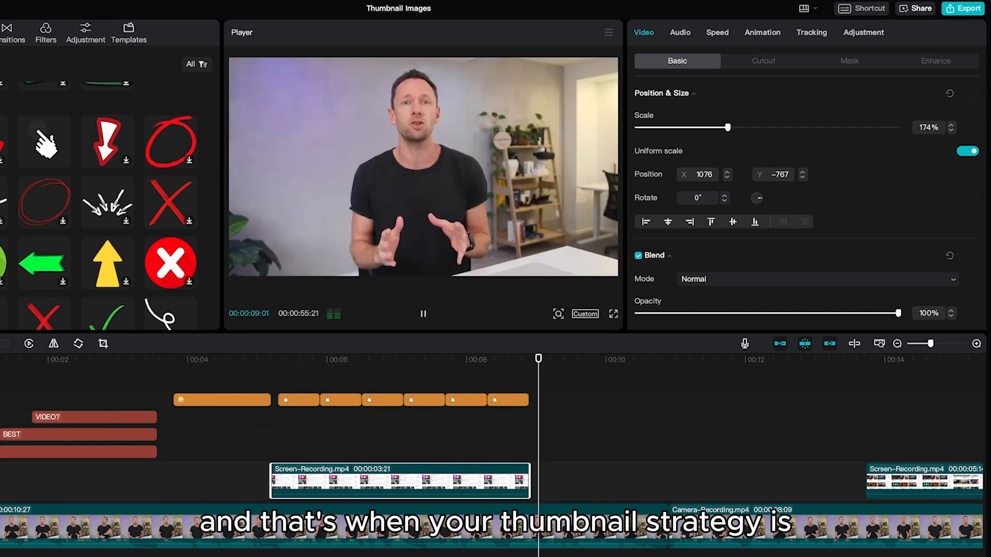
key(space)
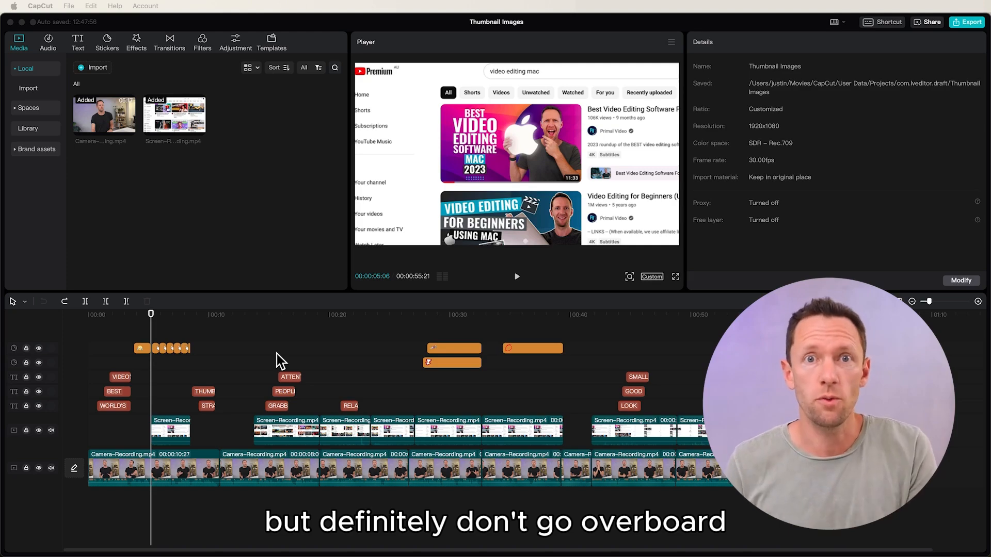
Step: Open the transitions library, expand its categories and look through Trending, Overlay, Movement, Blur and Basic
click(170, 44)
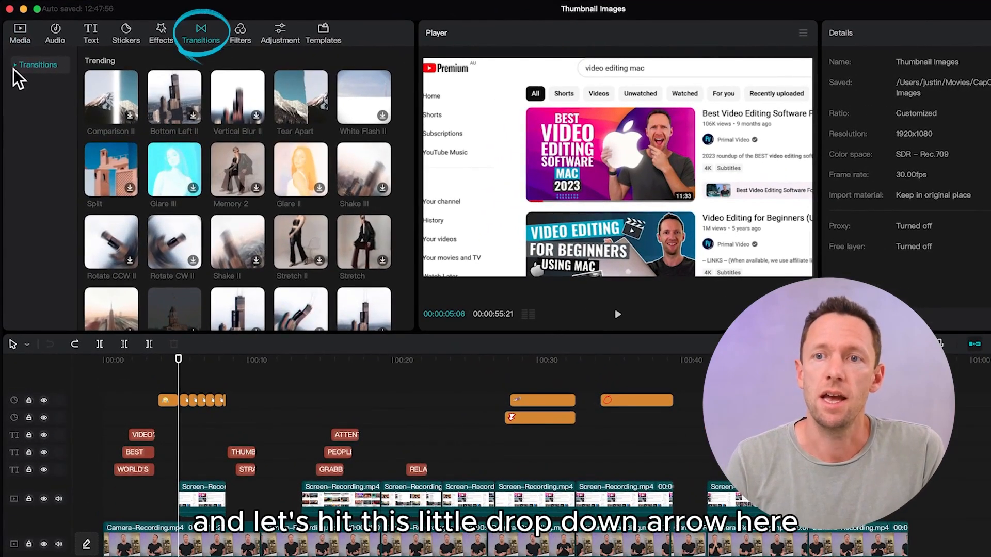
click(14, 67)
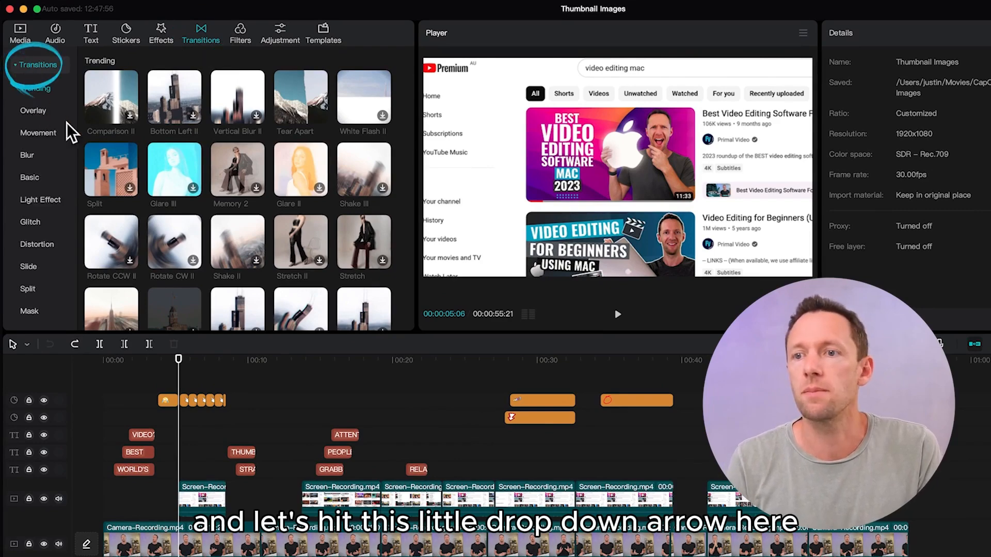
scroll(247, 222, down, 5)
scroll(243, 236, up, 3)
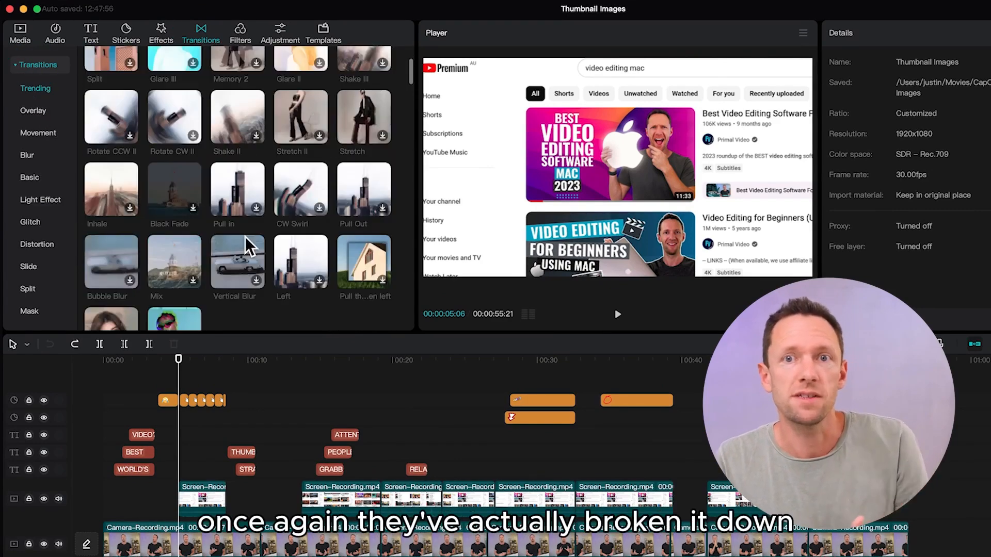
scroll(245, 236, up, 3)
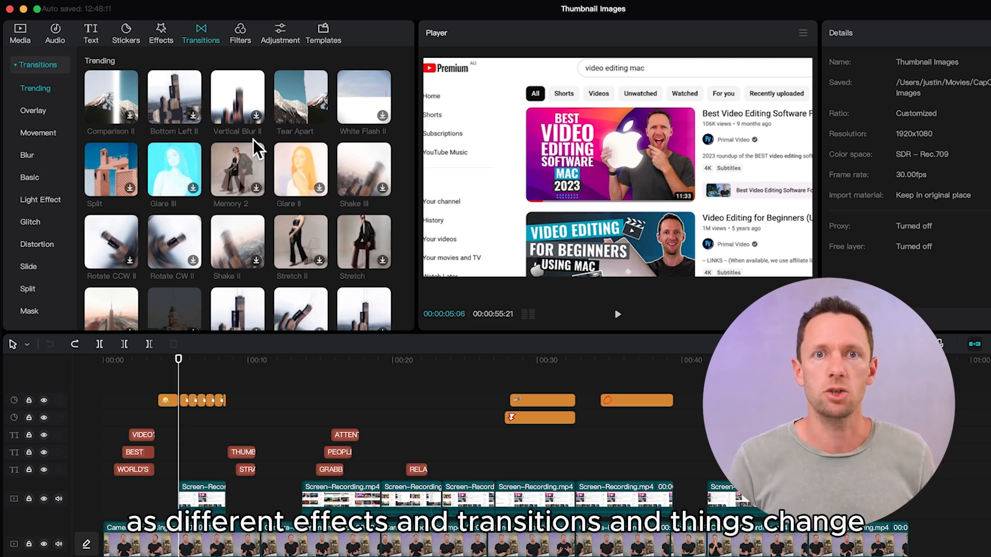
click(38, 109)
click(39, 134)
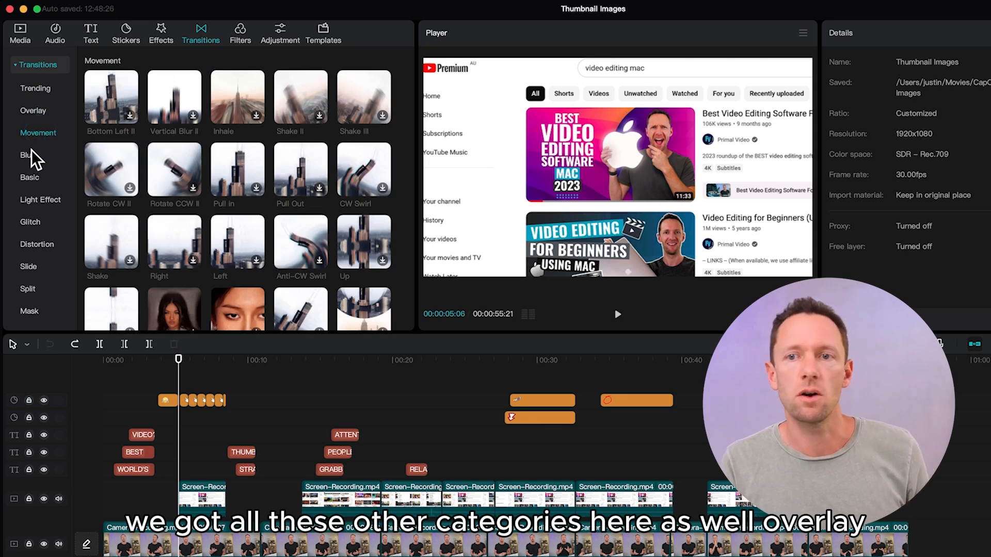
click(30, 156)
click(33, 178)
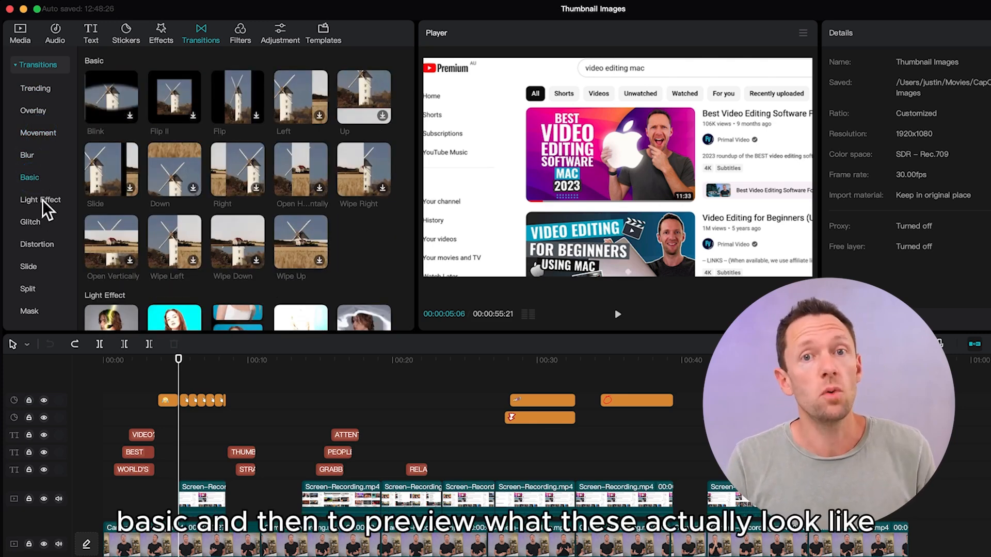
Step: Preview the Basic transitions Slide, Down and Right, and look through the Light Effect, Blur and Movement transitions
mouse_move(101, 169)
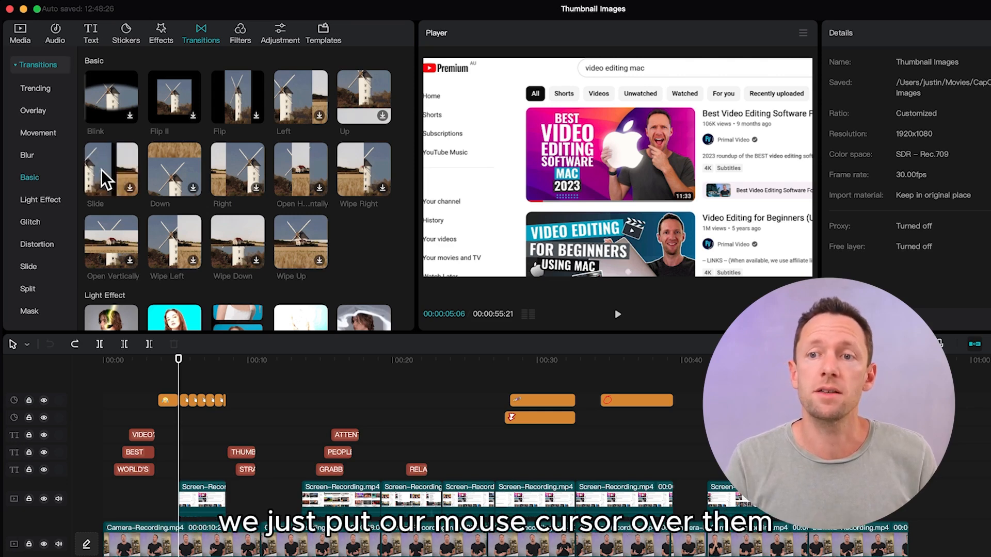
mouse_move(191, 167)
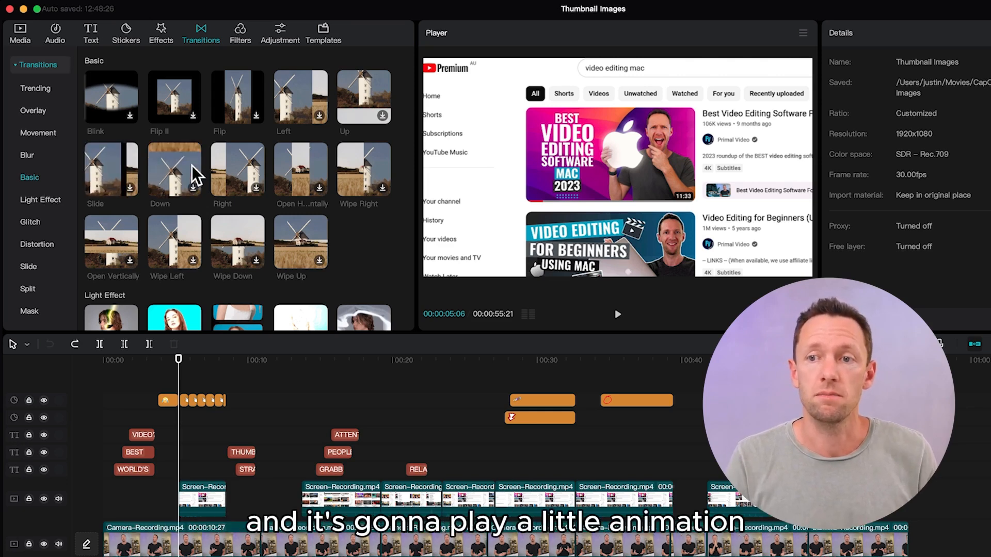
mouse_move(241, 165)
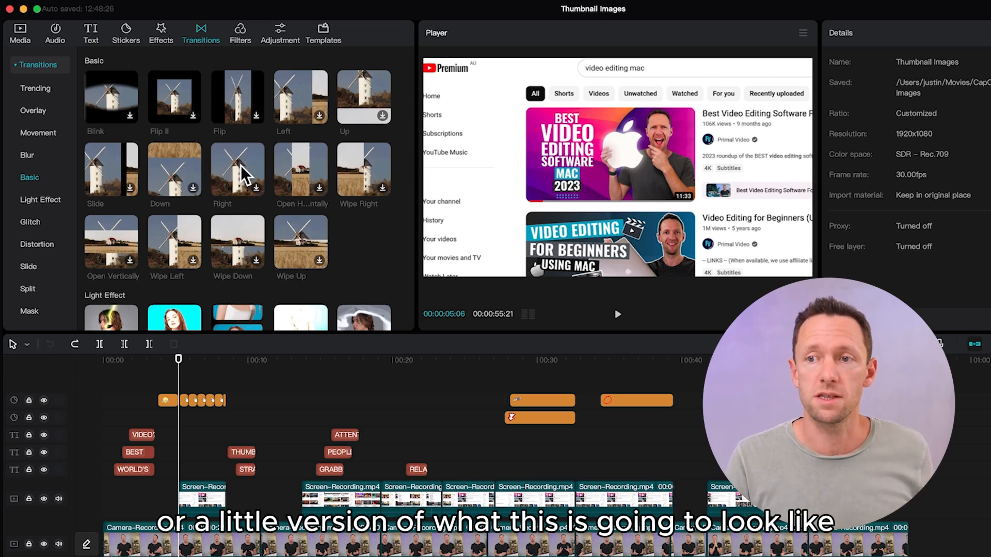
scroll(241, 165, down, 3)
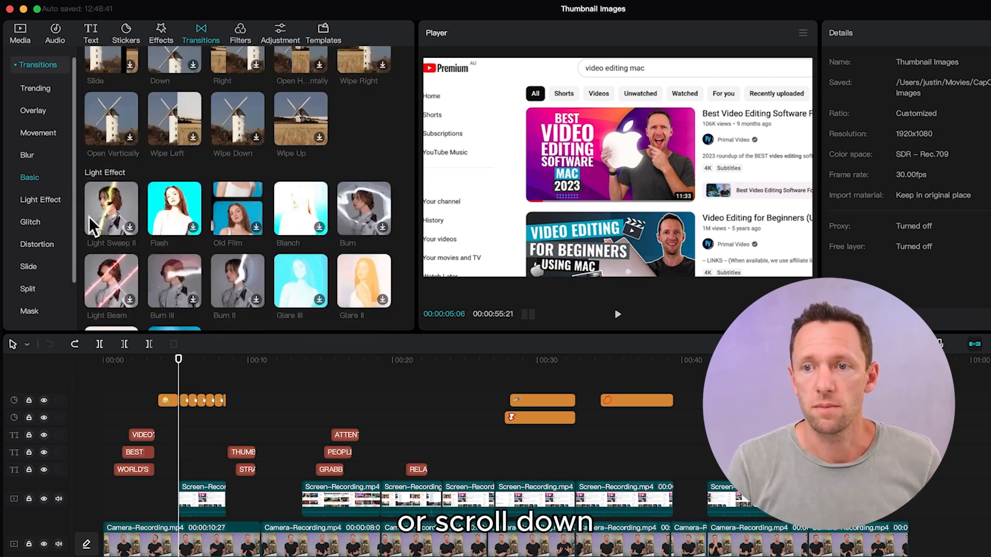
scroll(181, 140, up, 8)
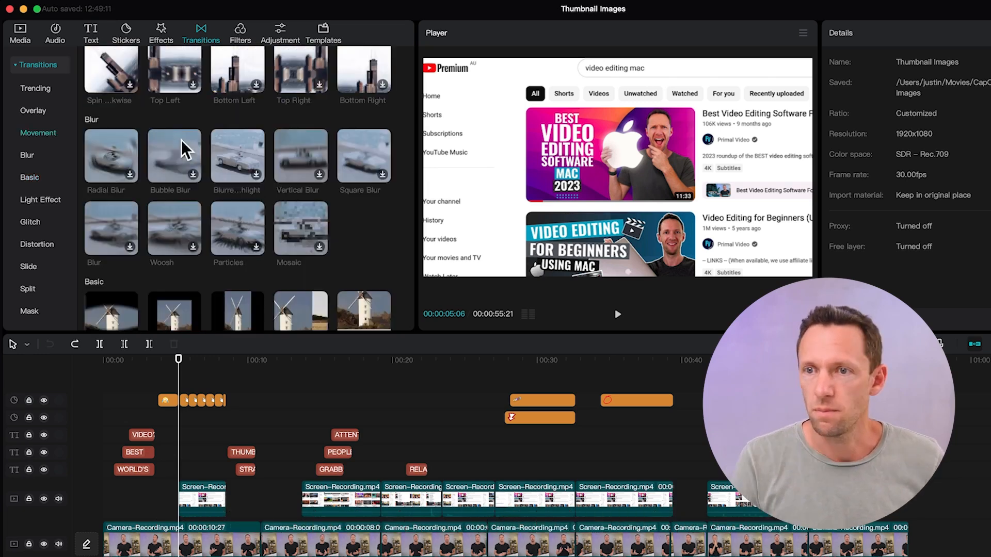
scroll(252, 160, up, 3)
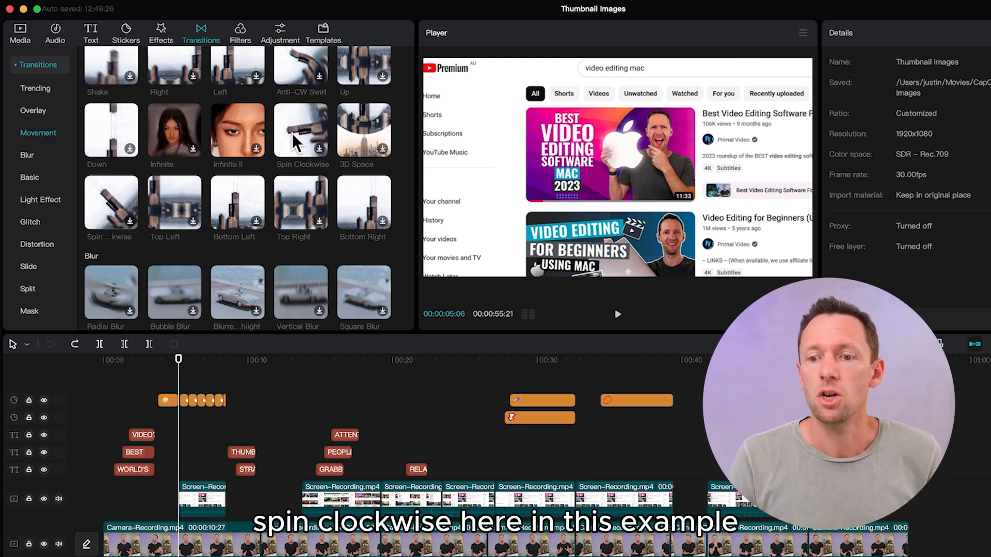
Step: Add the Spin Clockwise transition between the last two screen recording clips and play back across the cut
drag(293, 129, 729, 510)
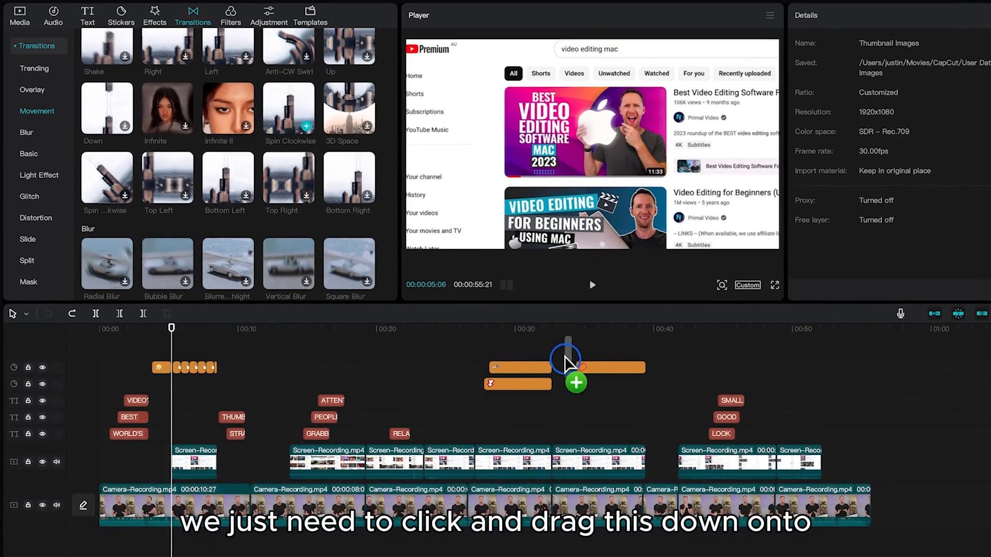
drag(844, 509, 772, 462)
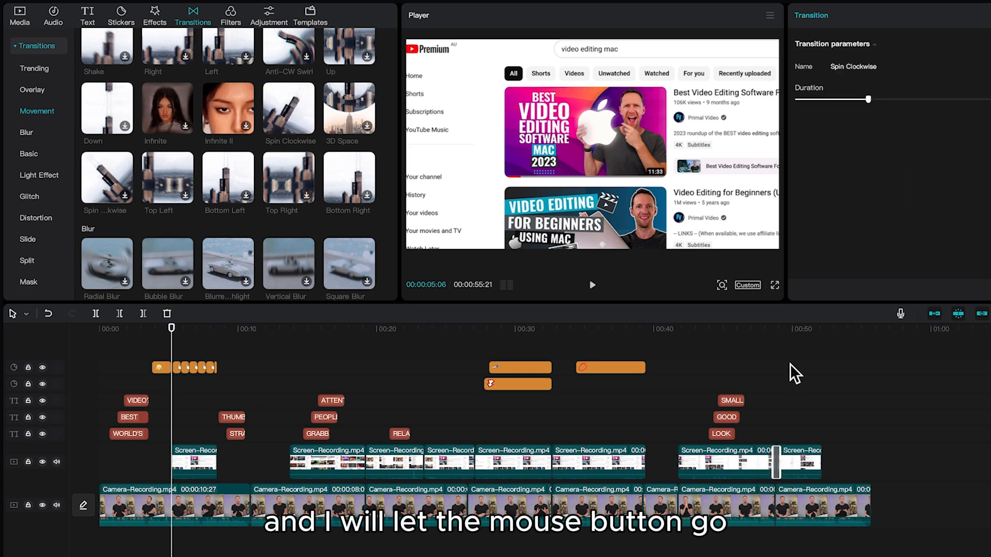
click(773, 329)
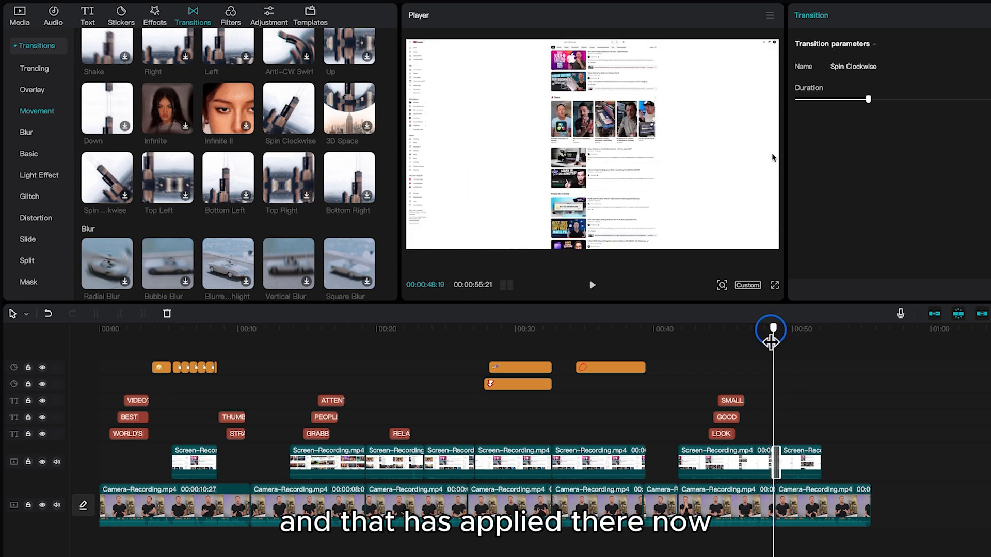
drag(770, 342, 769, 343)
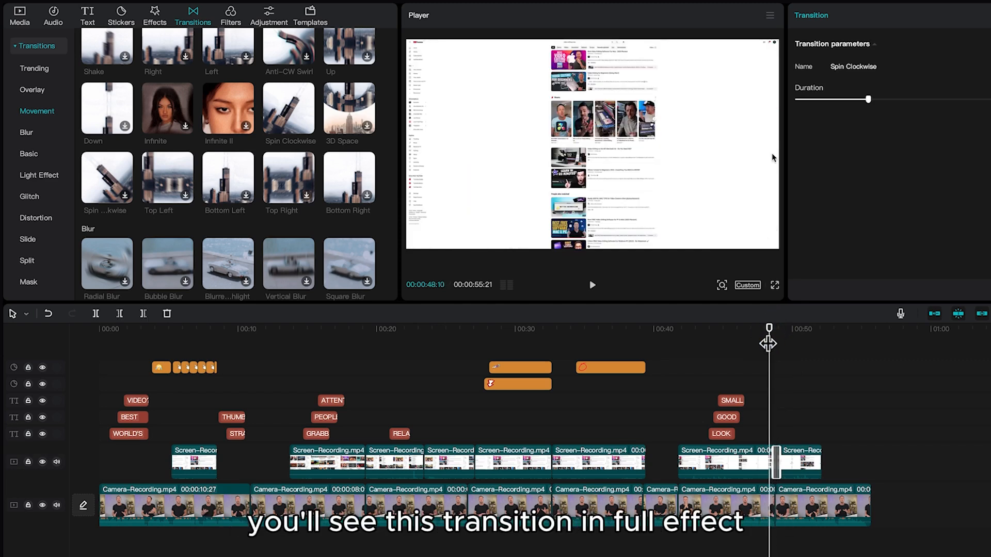
key(space)
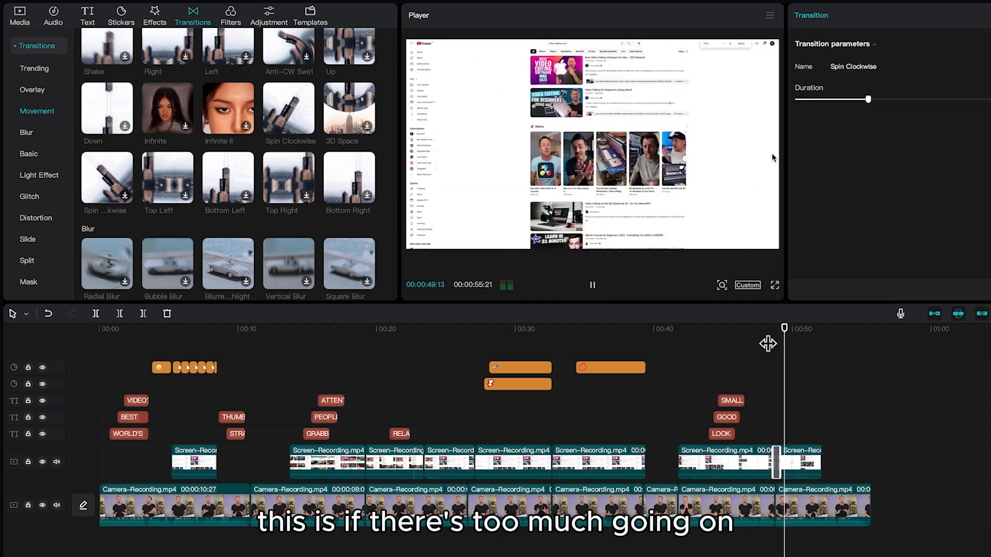
click(758, 338)
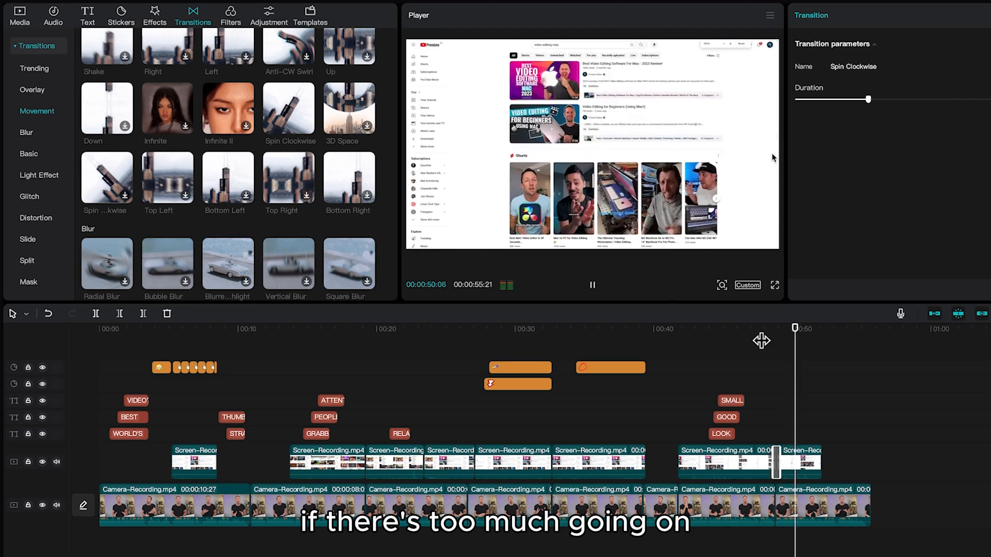
key(space)
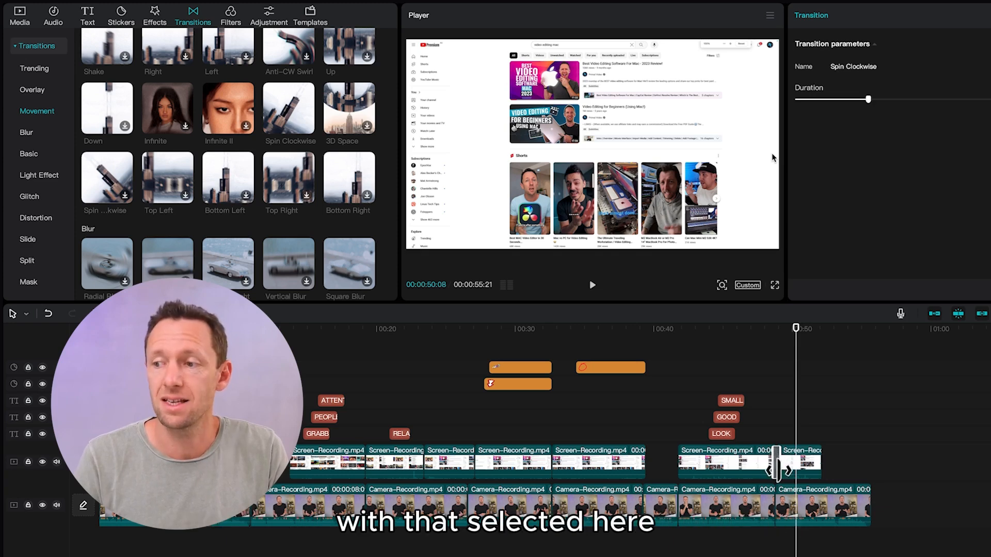
Step: Delete the Spin Clockwise transition between the last two screen recording clips and play back the cut without it
key(Delete)
click(764, 330)
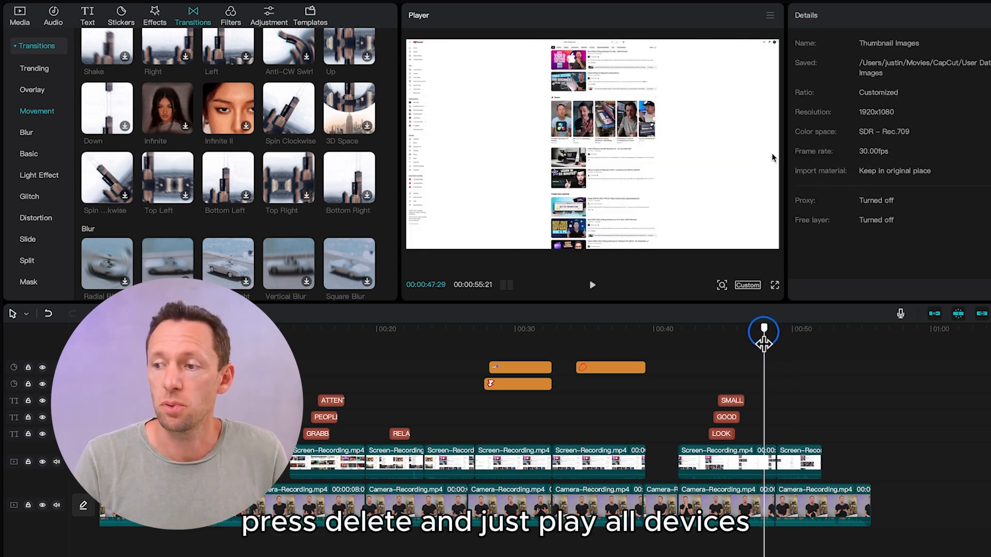
key(space)
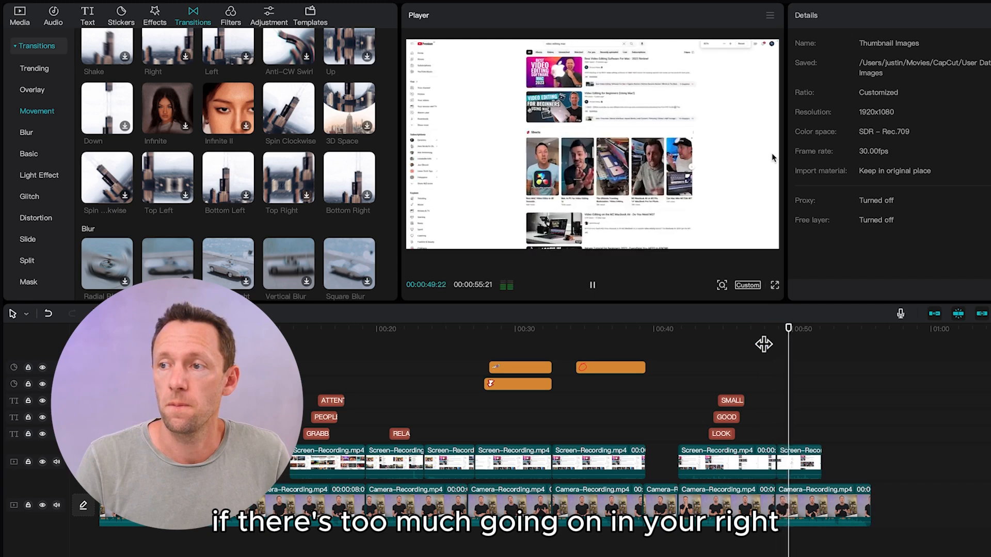
key(space)
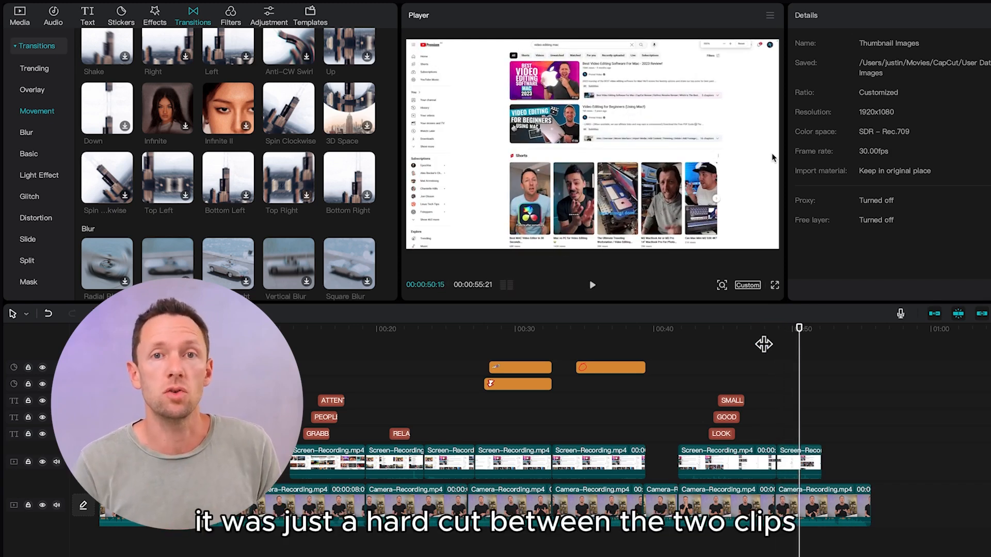
Step: Add the Rotate CW II transition between the last two screen recording clips and extend its duration to 1.6 s
scroll(129, 134, up, 3)
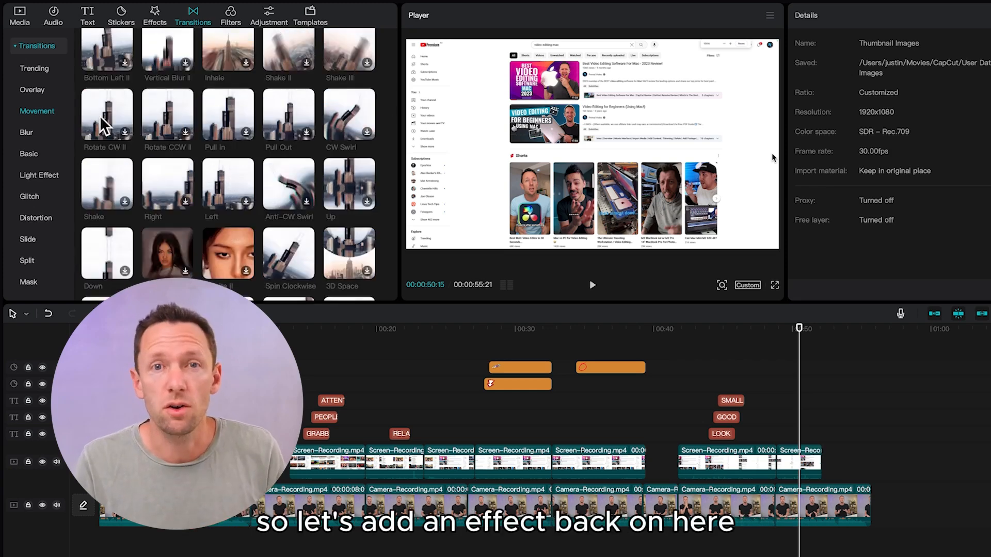
drag(102, 117, 775, 462)
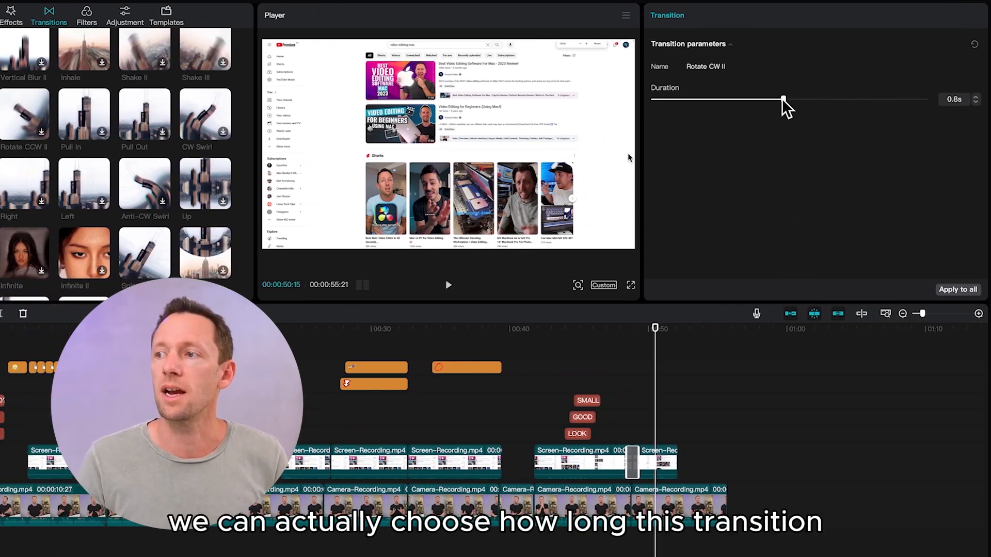
drag(928, 99, 927, 99)
drag(784, 99, 826, 100)
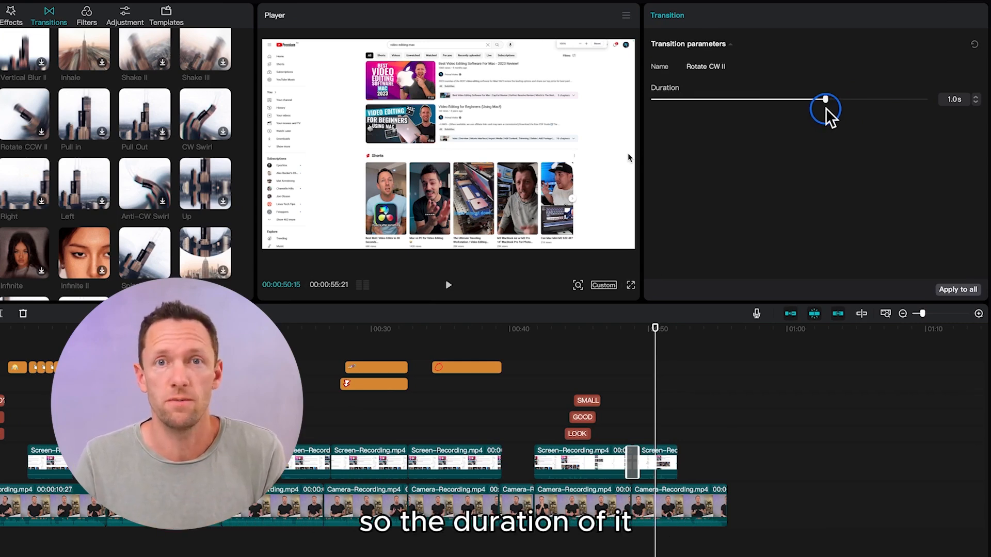
drag(825, 103, 912, 101)
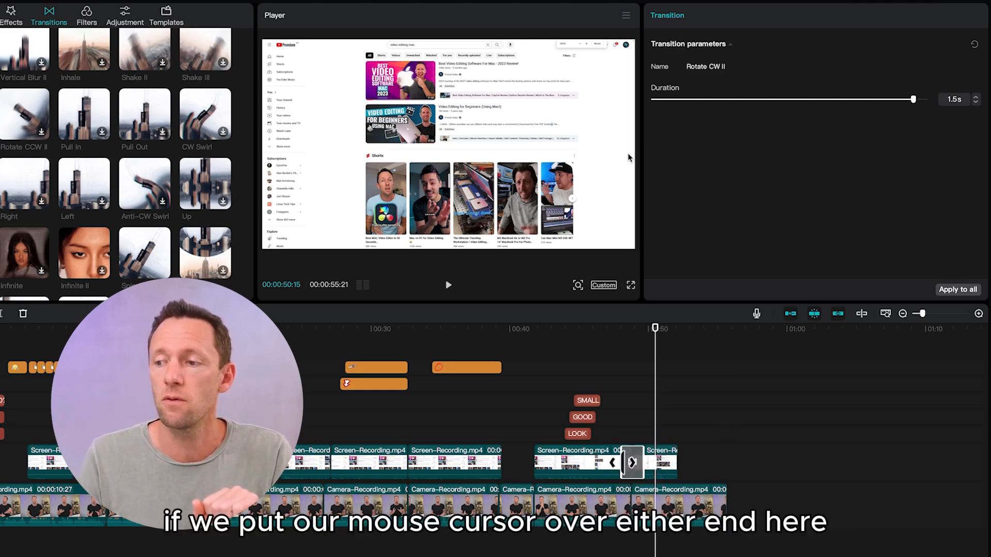
mouse_move(623, 462)
mouse_down()
mouse_move(635, 465)
mouse_move(604, 466)
mouse_up()
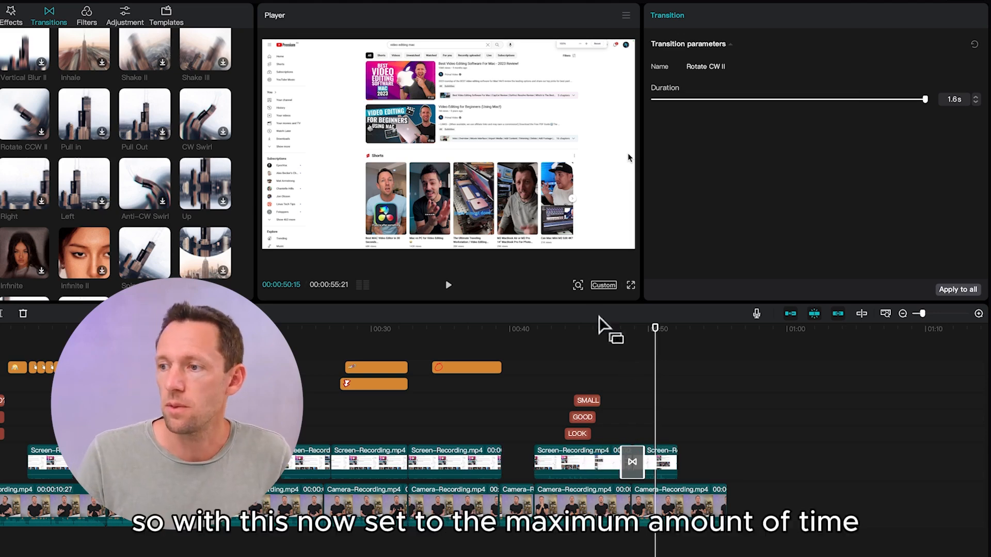
Step: Play back across the Rotate CW II transition and look over the Overlay transitions
click(605, 328)
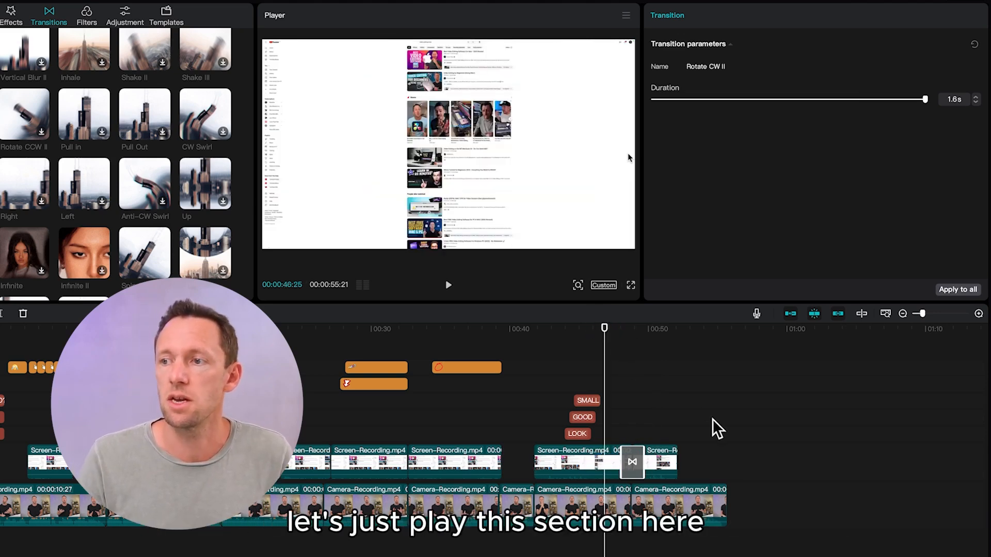
key(space)
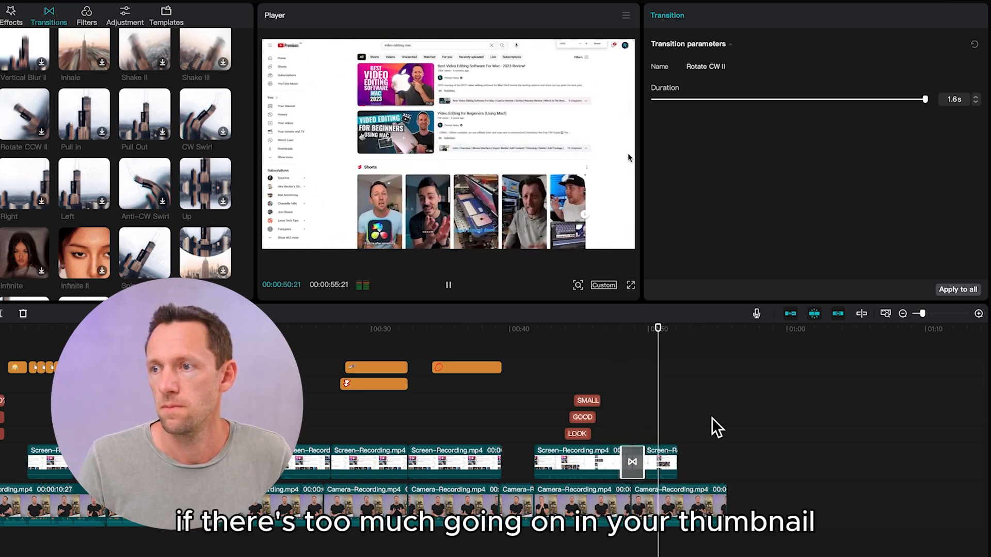
key(space)
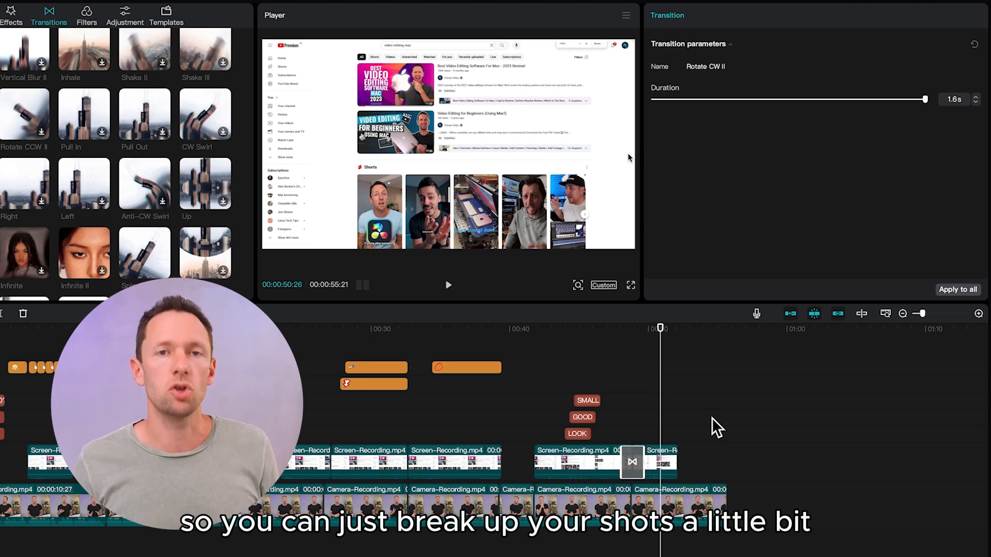
scroll(245, 205, up, 3)
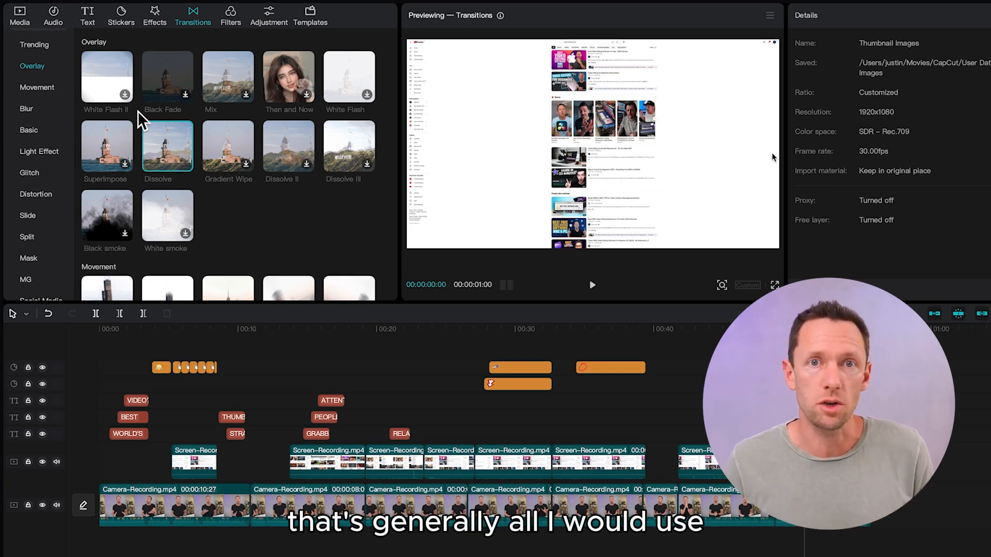
Step: Inspect the cut between the first two camera recording clips and play the video across it
drag(259, 329, 250, 329)
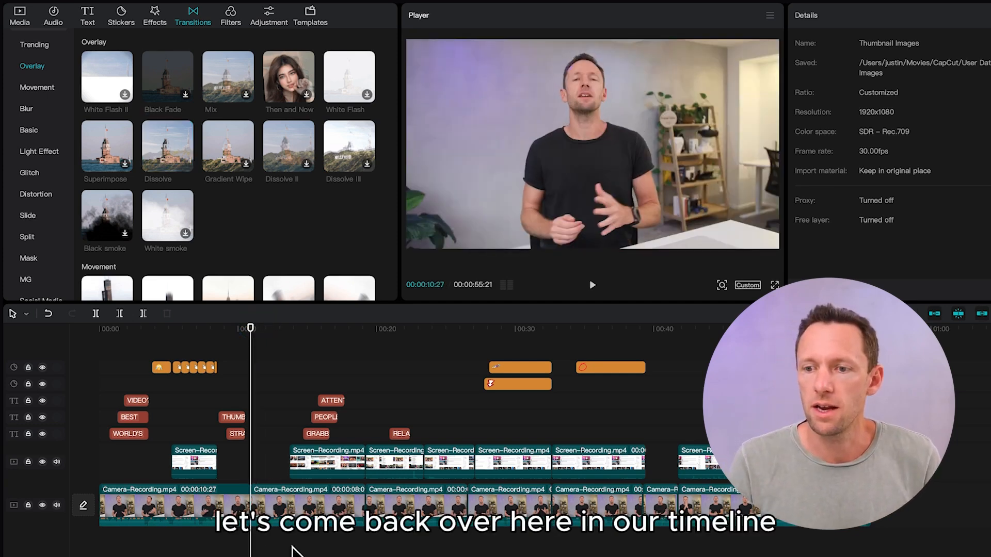
click(256, 497)
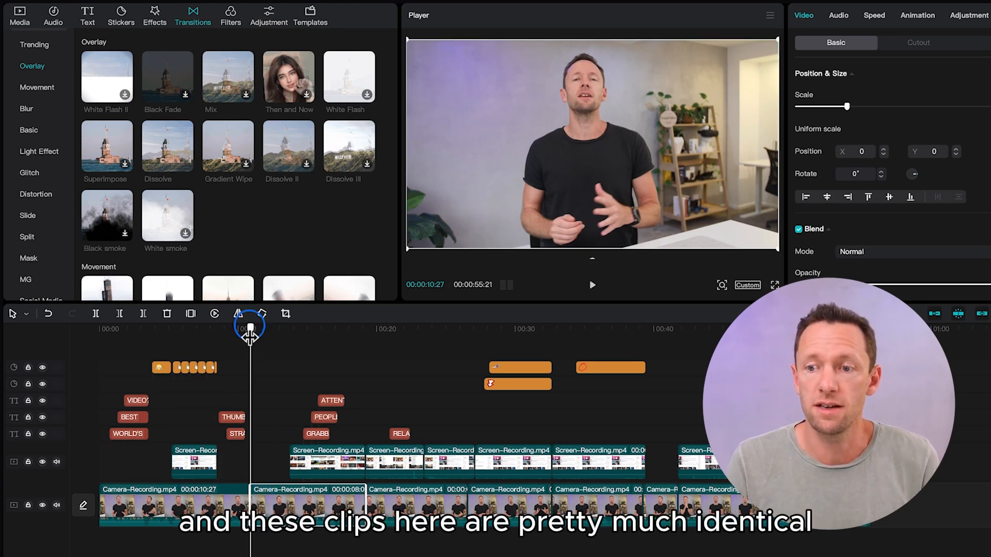
mouse_move(250, 336)
mouse_down()
mouse_move(259, 336)
mouse_move(233, 336)
mouse_up()
key(space)
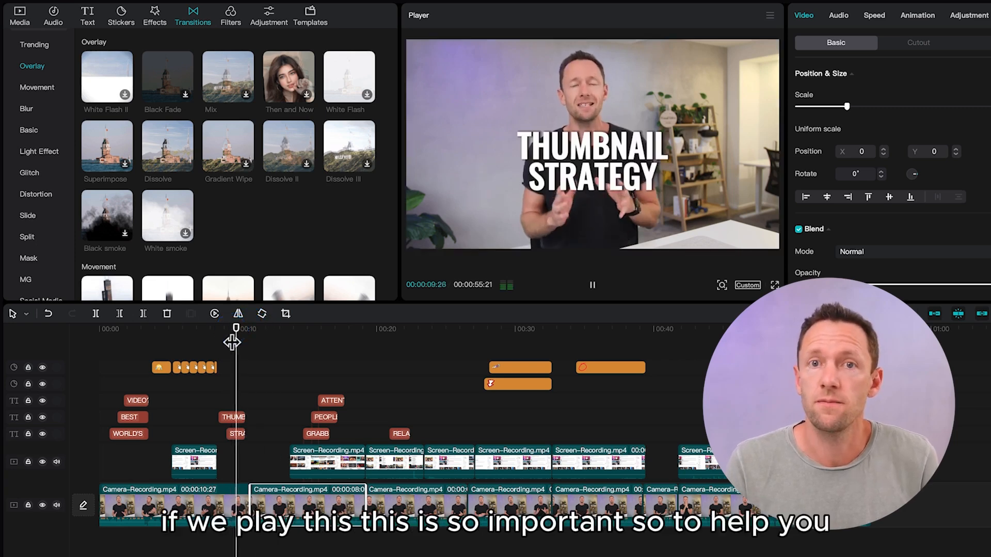
key(space)
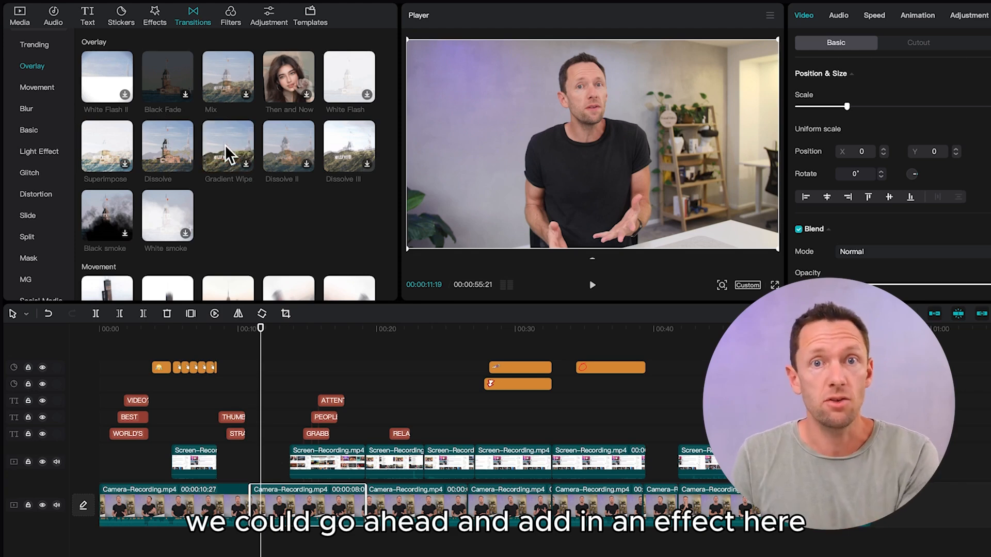
Step: Try out a Gradient Wipe transition between the first two camera recording clips and remove it again
drag(225, 145, 250, 496)
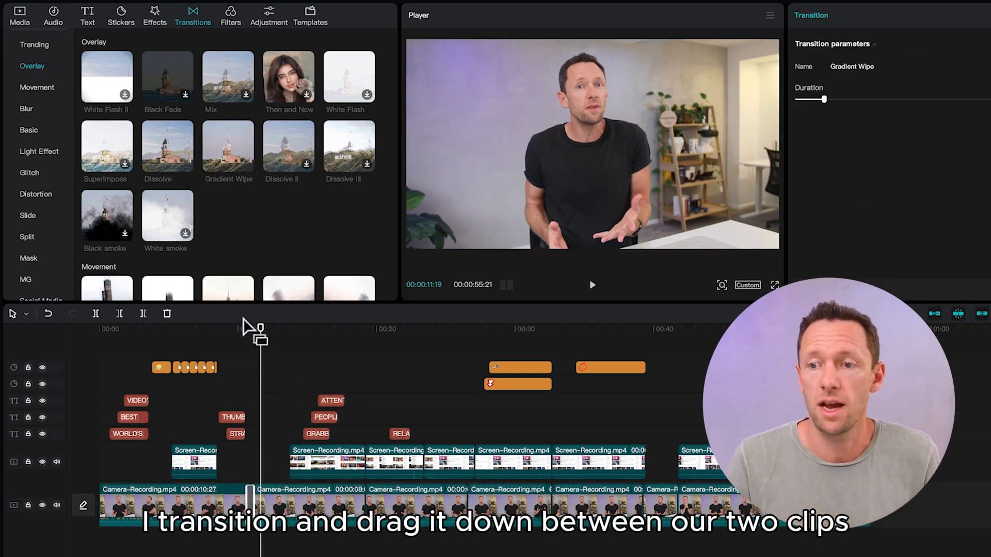
click(240, 328)
key(space)
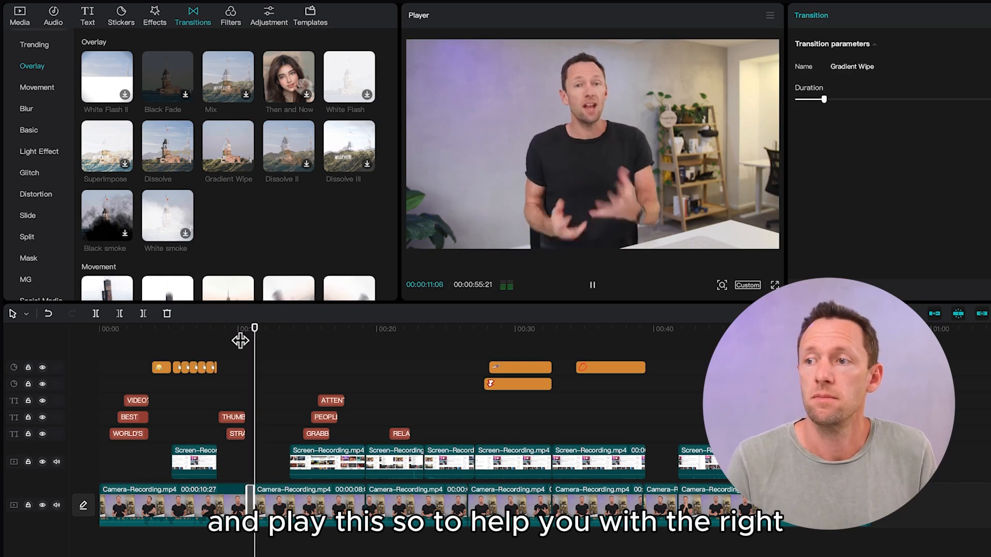
key(space)
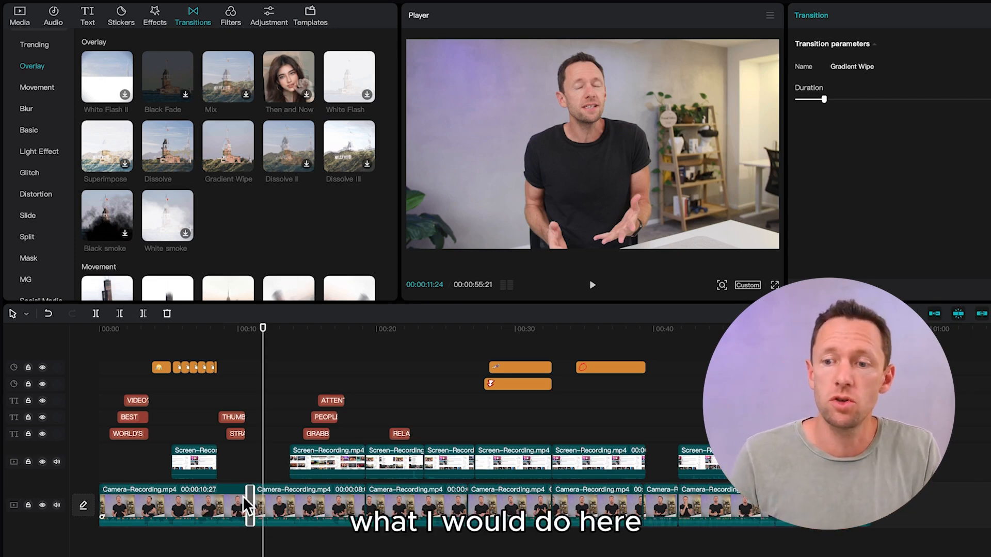
key(Delete)
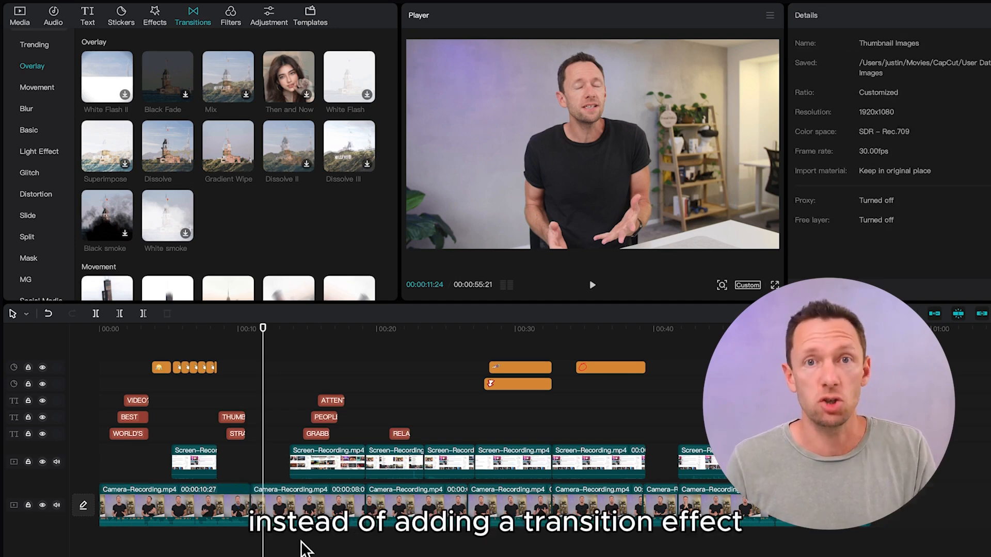
Step: Scale the second camera recording clip up to 112% and play back across the cut before it
click(280, 500)
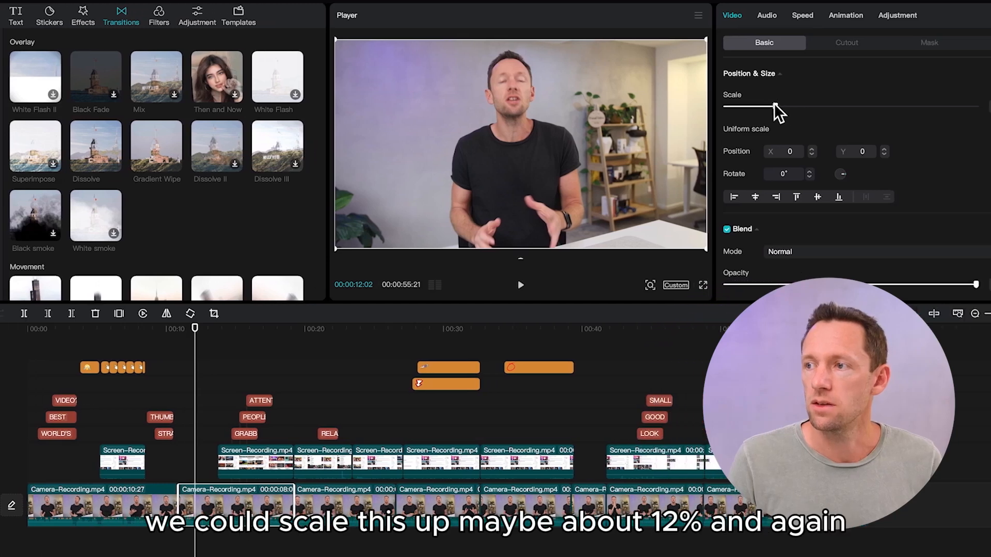
click(847, 106)
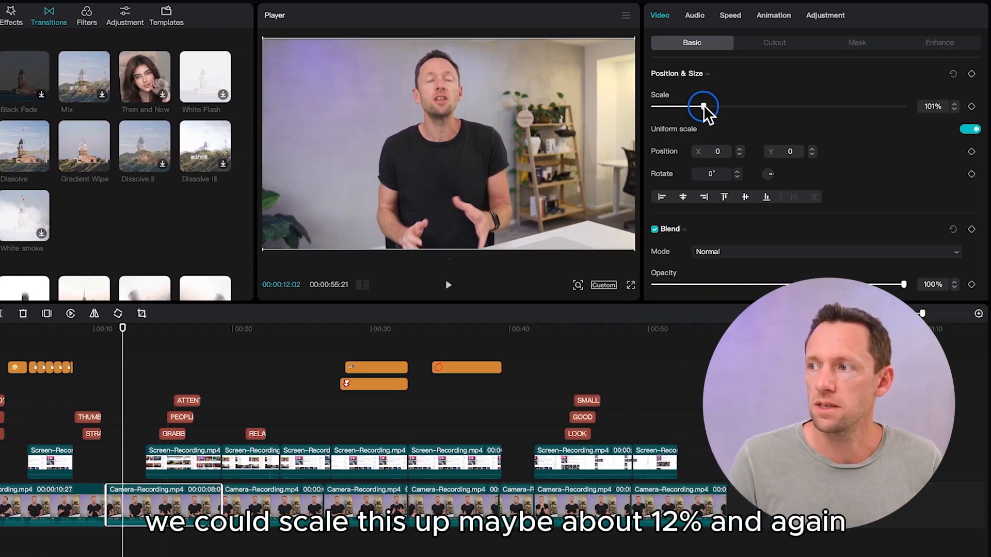
drag(704, 105, 709, 105)
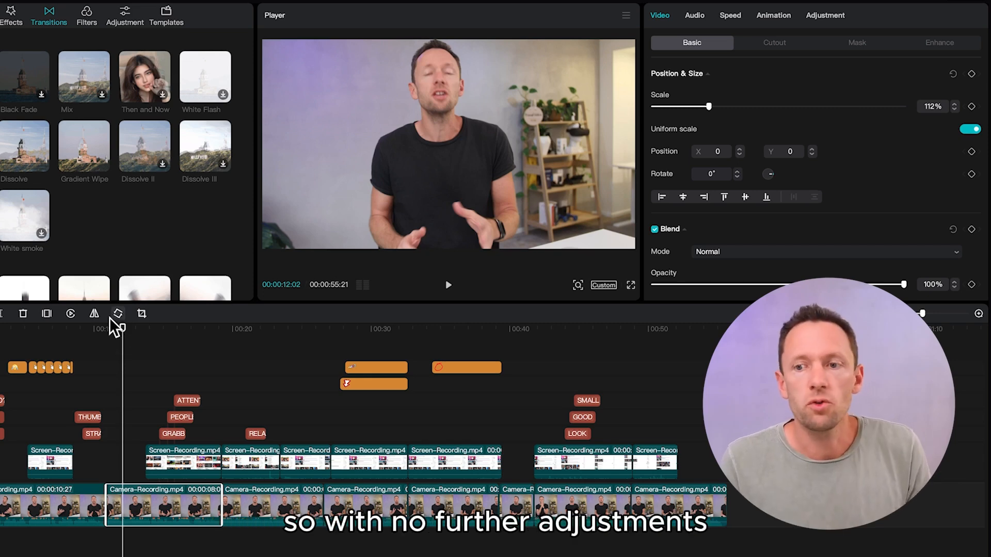
mouse_move(99, 331)
mouse_down()
mouse_move(95, 341)
mouse_move(95, 328)
mouse_up()
key(space)
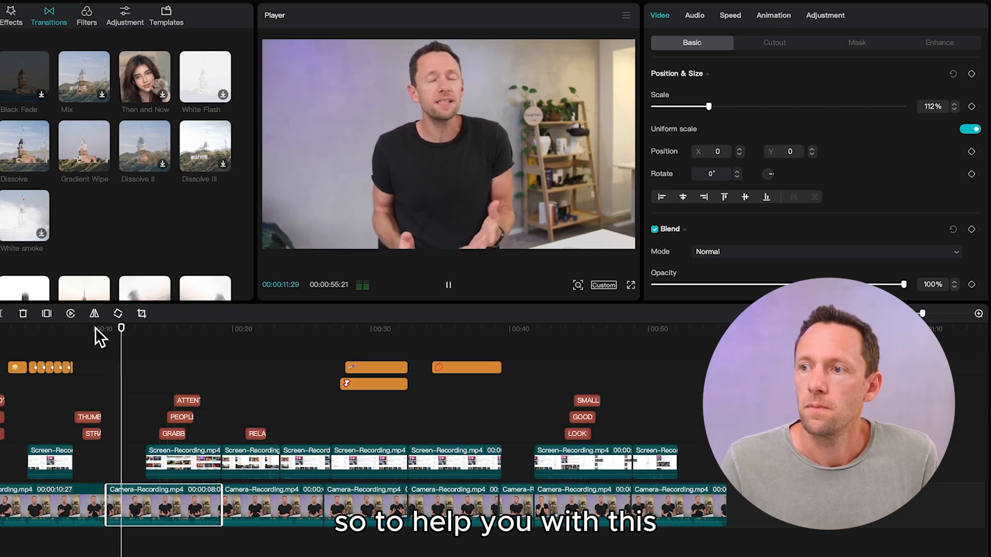
key(space)
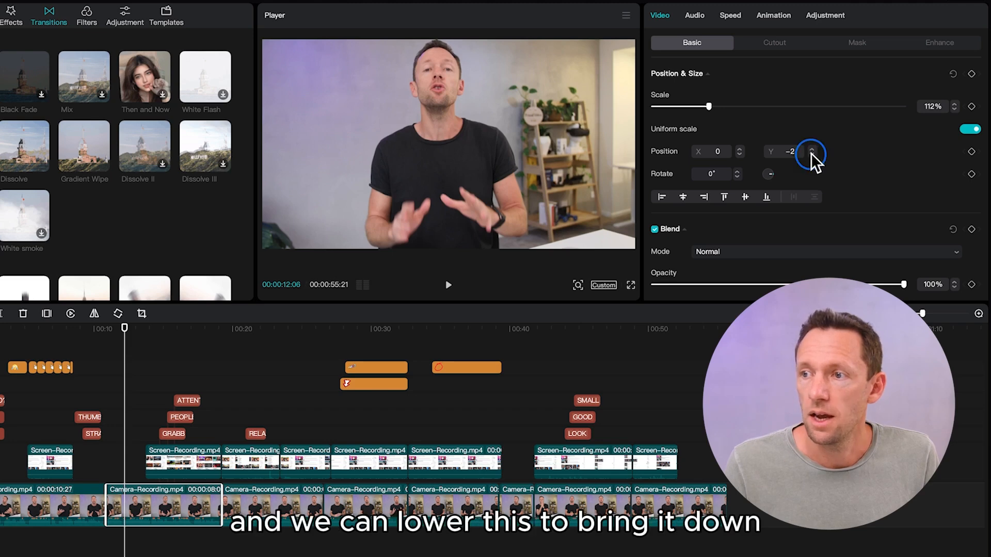
Step: Lower the second camera recording clip to a Y position of -130 and replay the cut from the THUMBNAIL STRATEGY title
click(811, 154)
drag(811, 155, 811, 154)
drag(460, 116, 459, 118)
drag(124, 328, 89, 336)
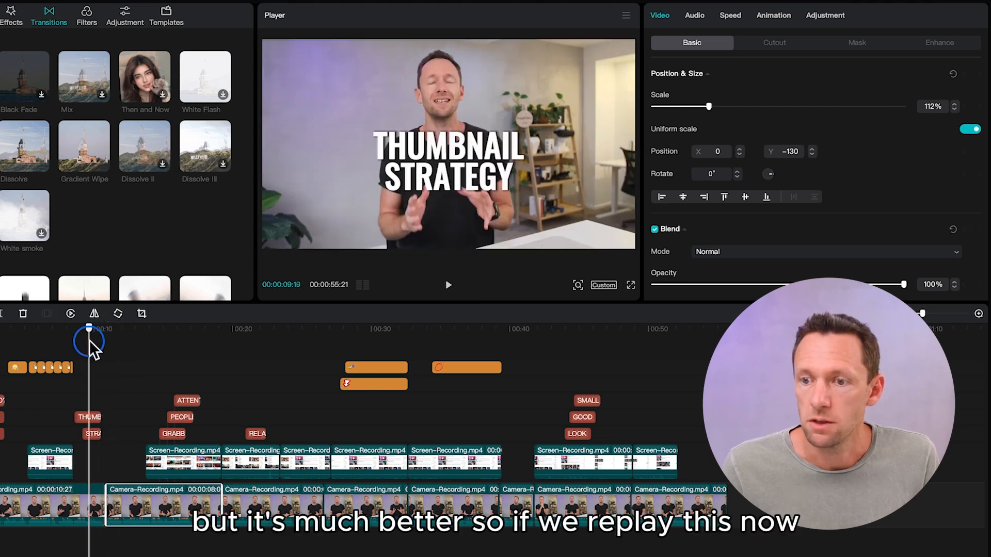
key(space)
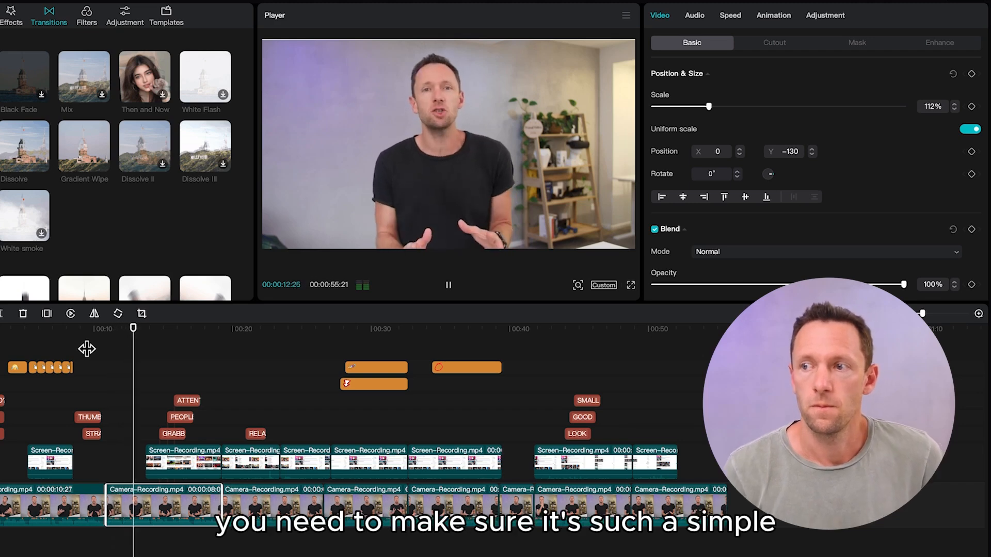
key(space)
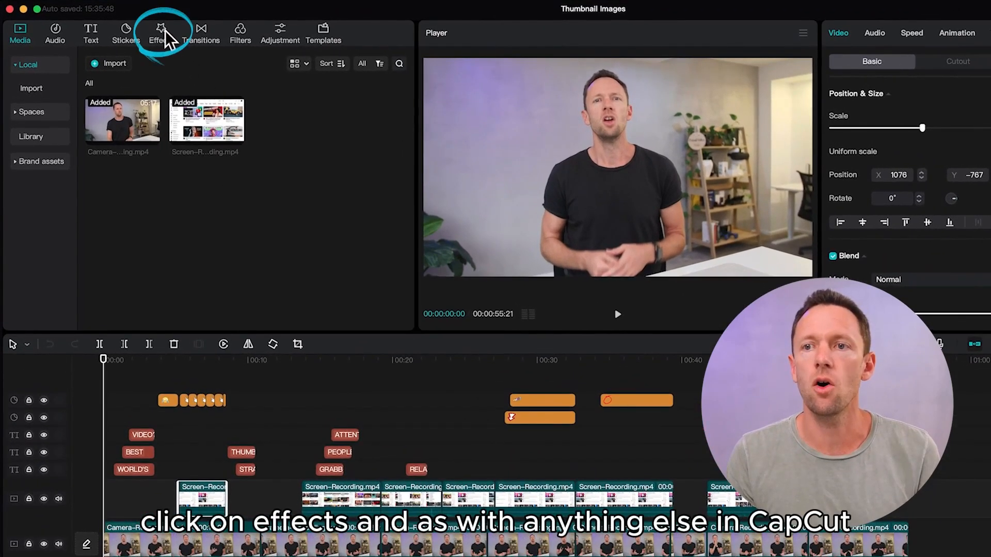
Step: Open the video effects library and look through its Trending, Opening, Lens, Nightclub and Glitch categories
click(157, 33)
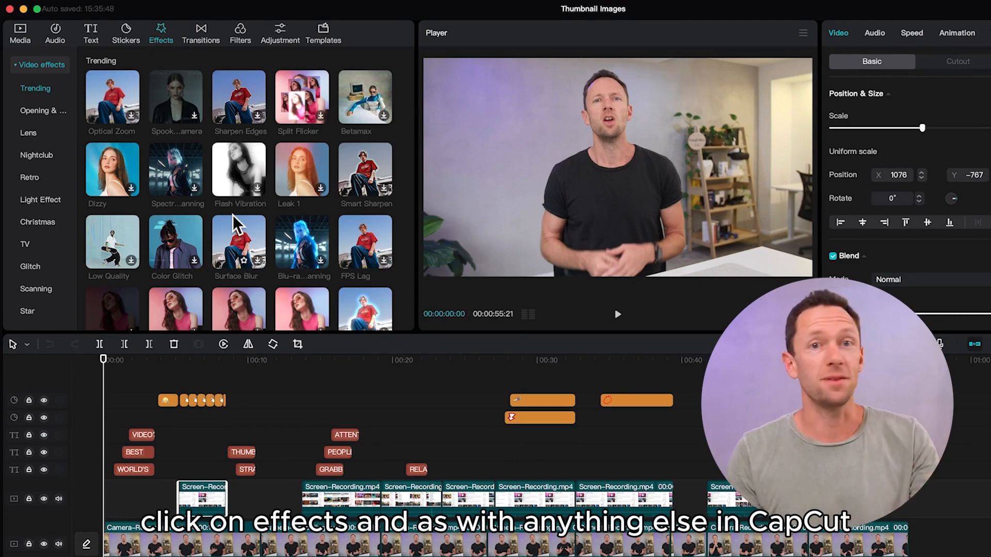
scroll(230, 221, down, 3)
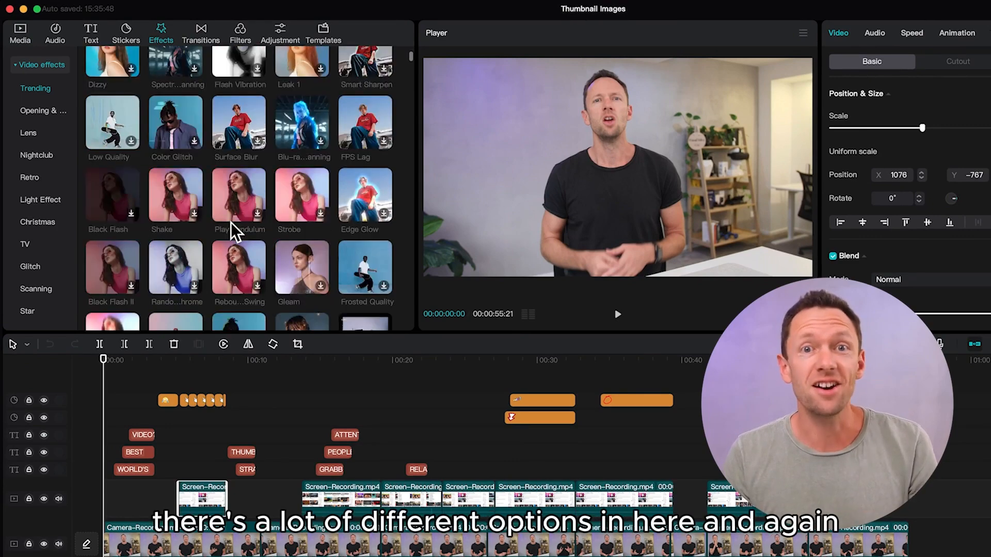
scroll(230, 216, up, 3)
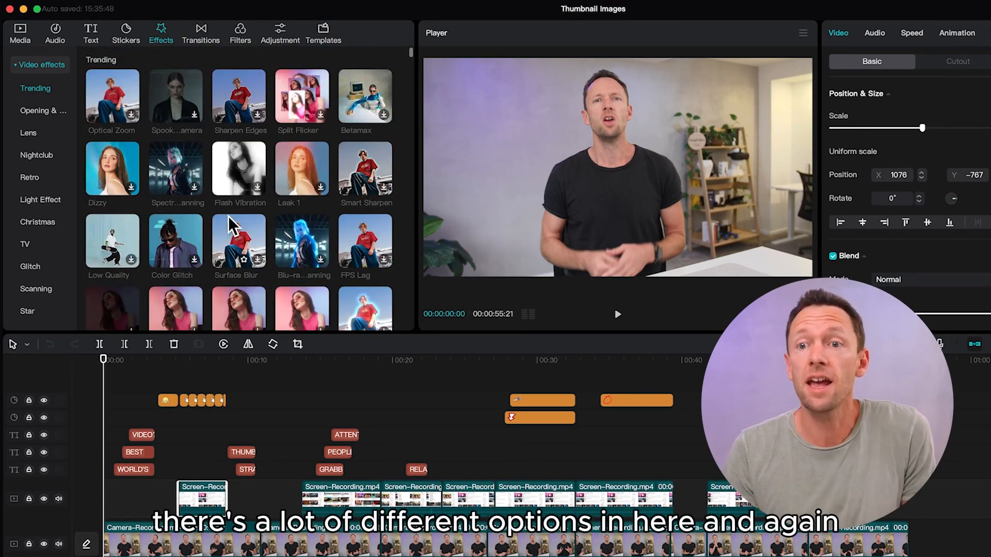
click(35, 113)
click(40, 133)
click(37, 155)
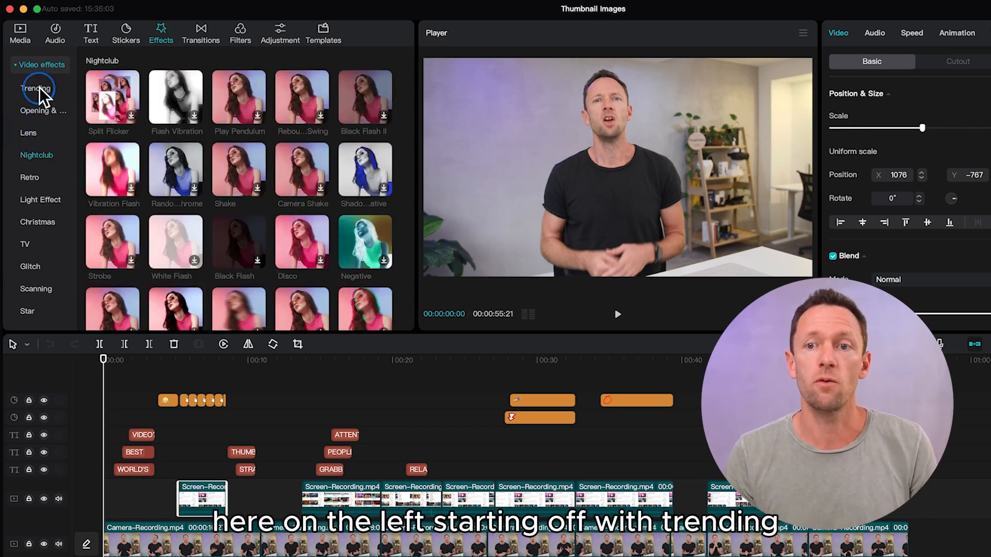
click(39, 88)
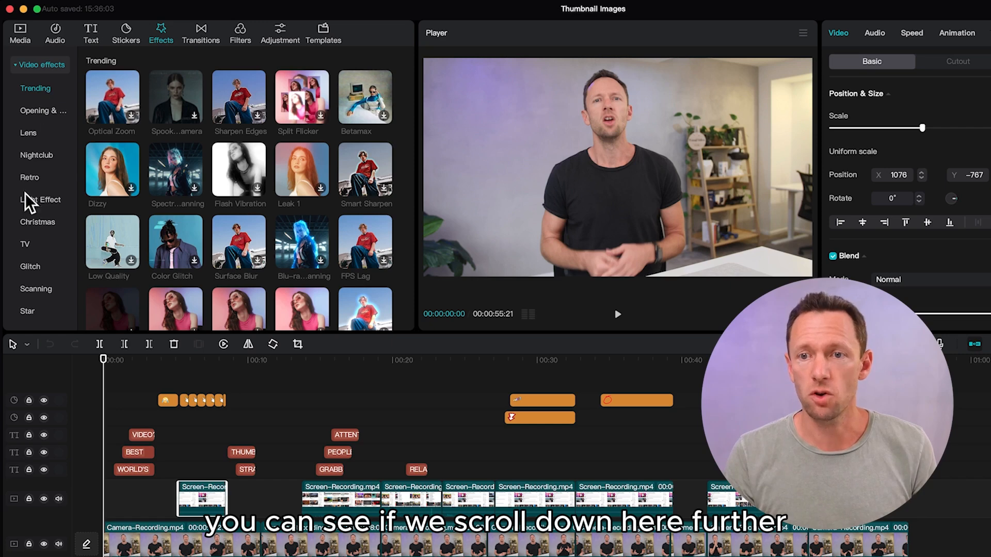
click(32, 270)
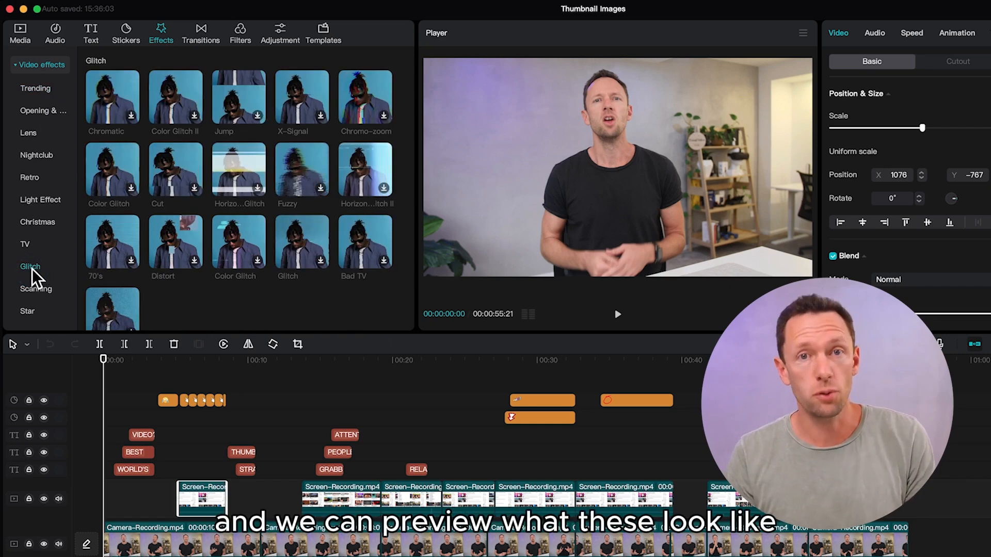
mouse_move(119, 244)
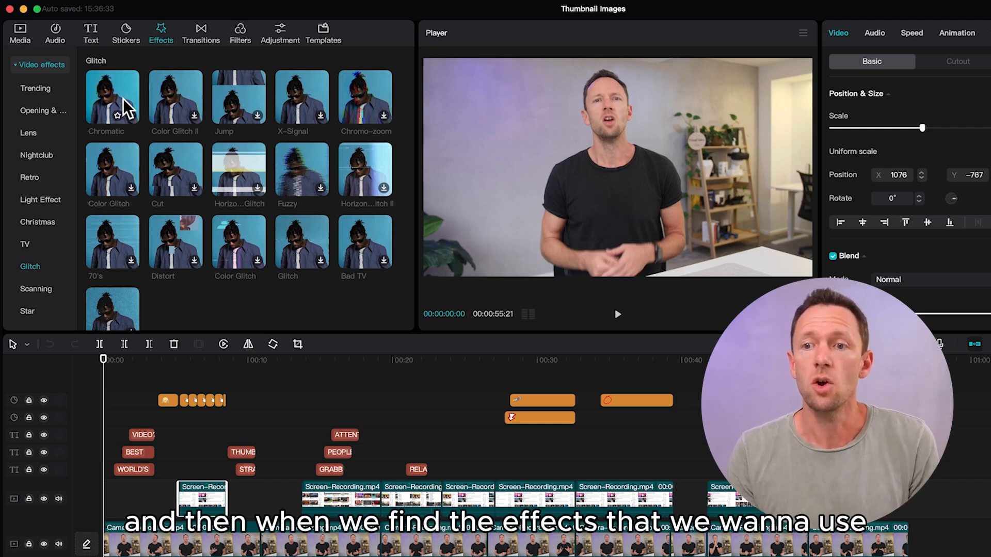
Step: Apply the Chromatic glitch effect to the first camera recording clip and play it back from the start
drag(126, 94, 150, 522)
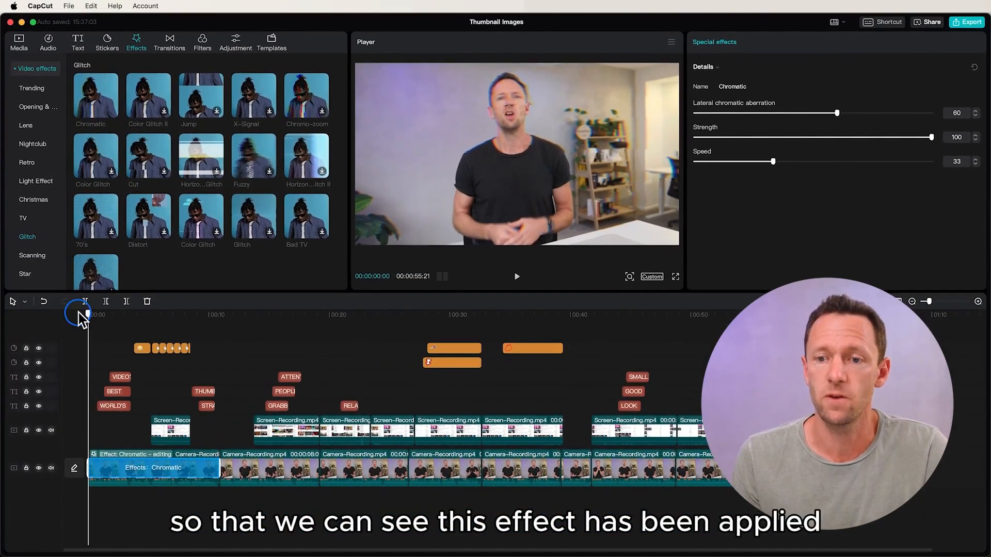
key(space)
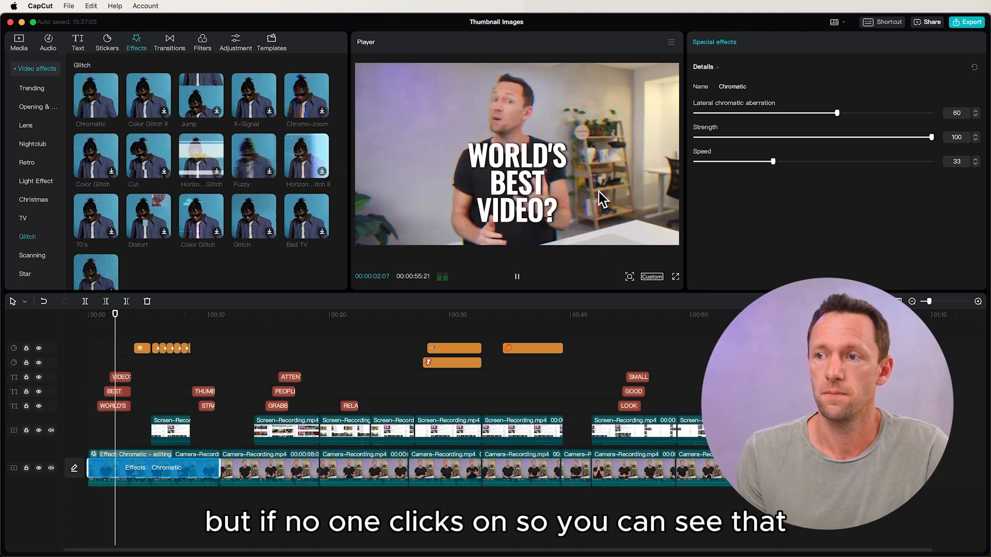
key(space)
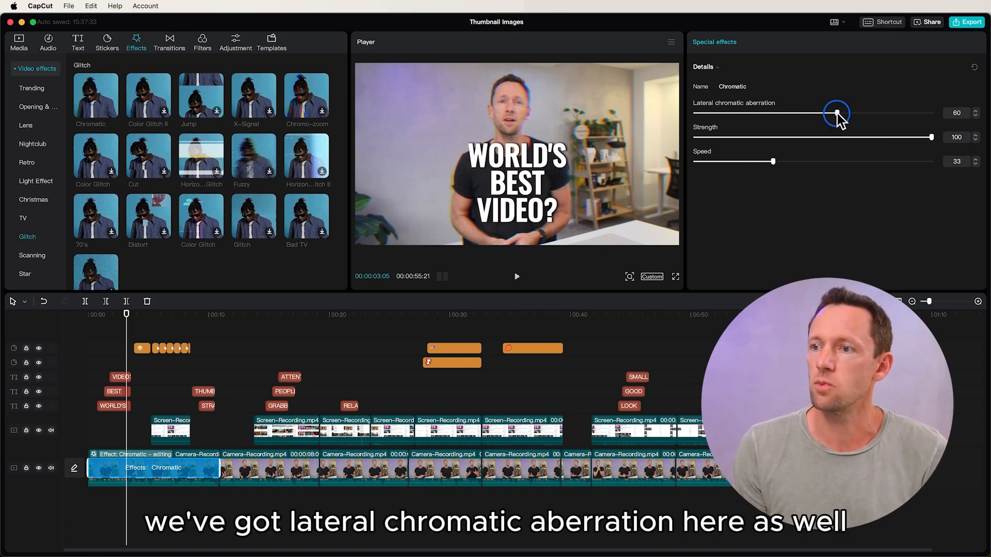
Step: Set the Chromatic effect's lateral chromatic aberration to 100 and its speed to 64, and play the video from the start
drag(837, 113, 988, 130)
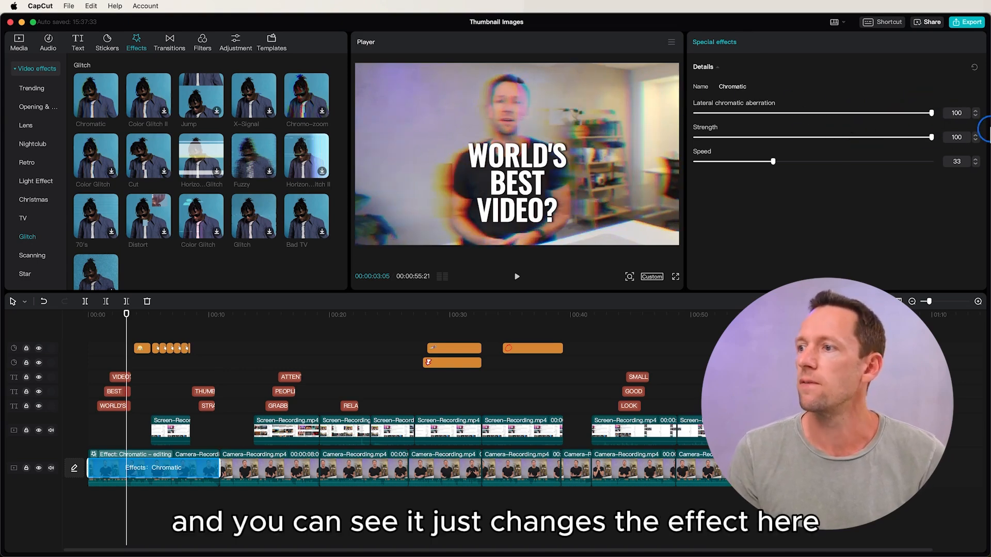
drag(773, 162, 845, 163)
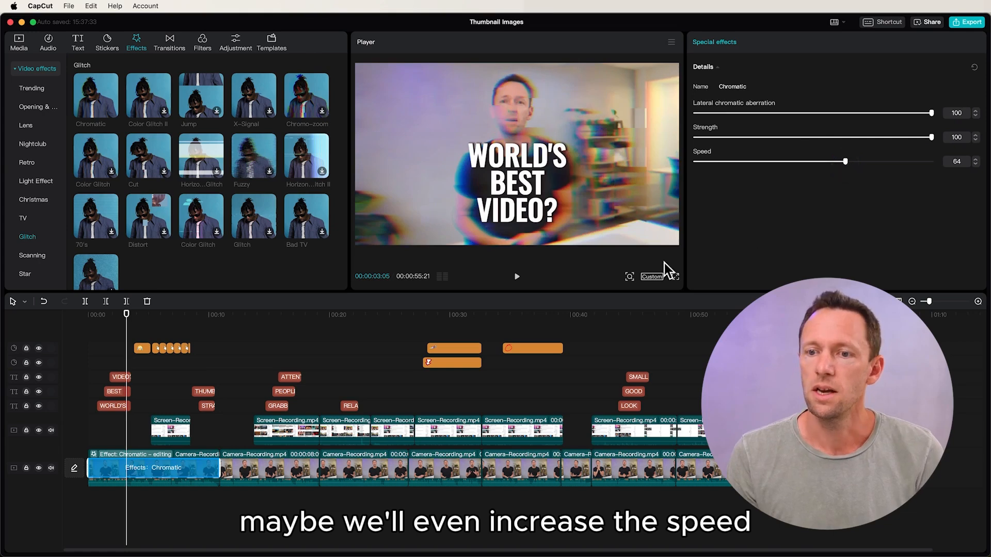
click(70, 320)
key(space)
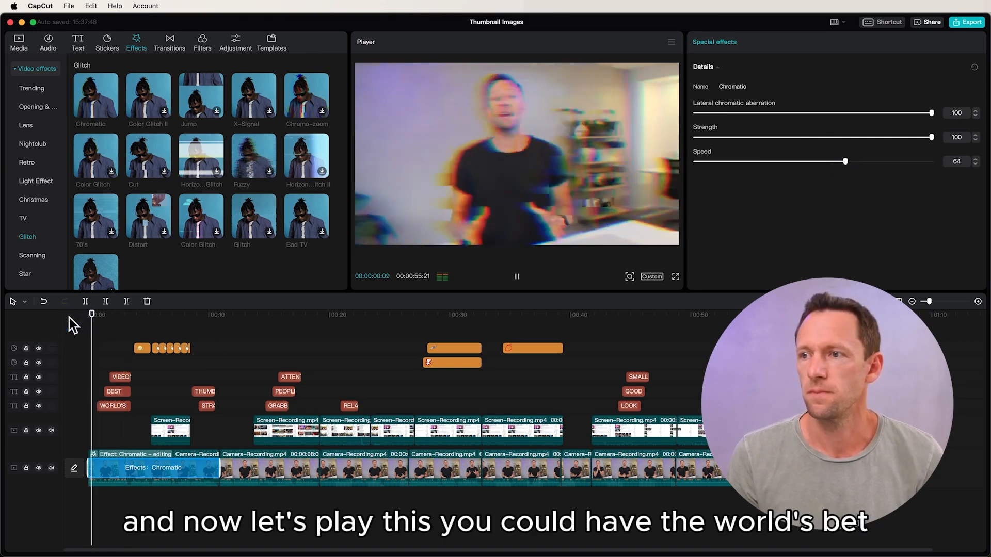
key(space)
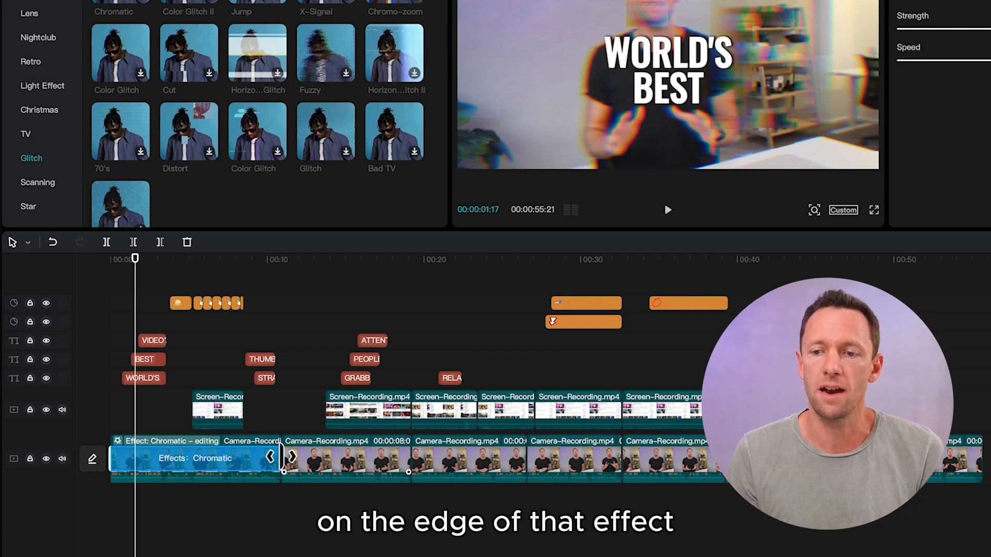
Step: Shorten the Chromatic effect to about the first second of the first camera recording clip and replay the opening
drag(281, 457, 124, 475)
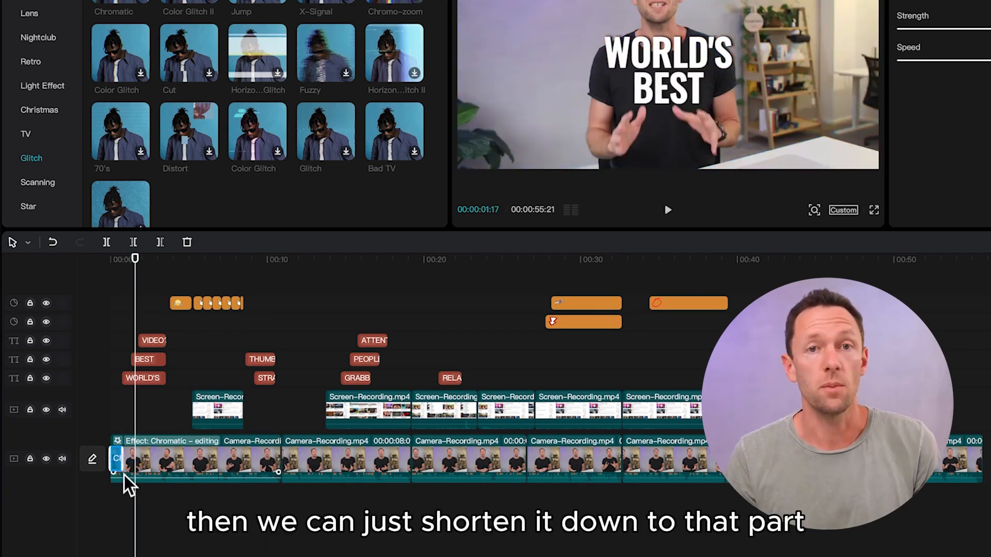
click(96, 265)
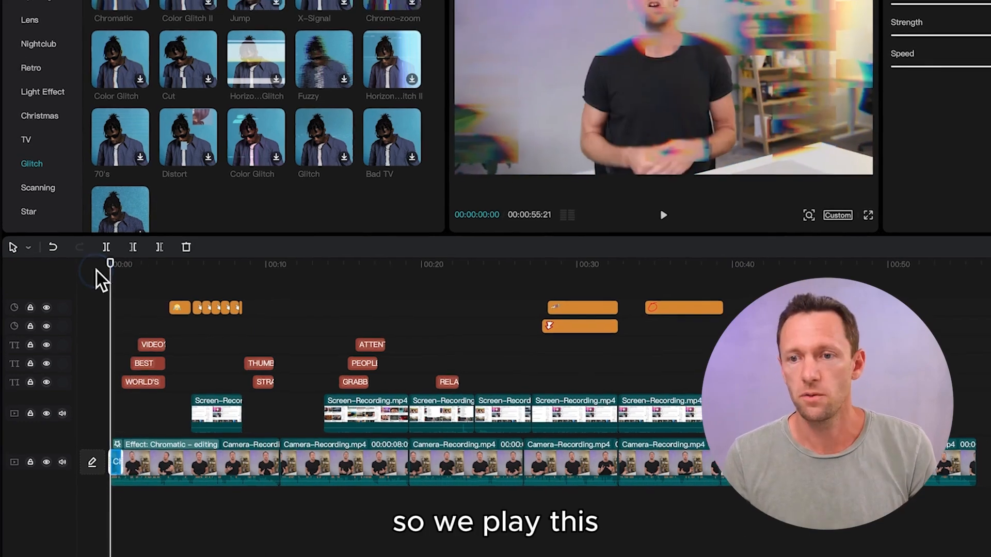
key(space)
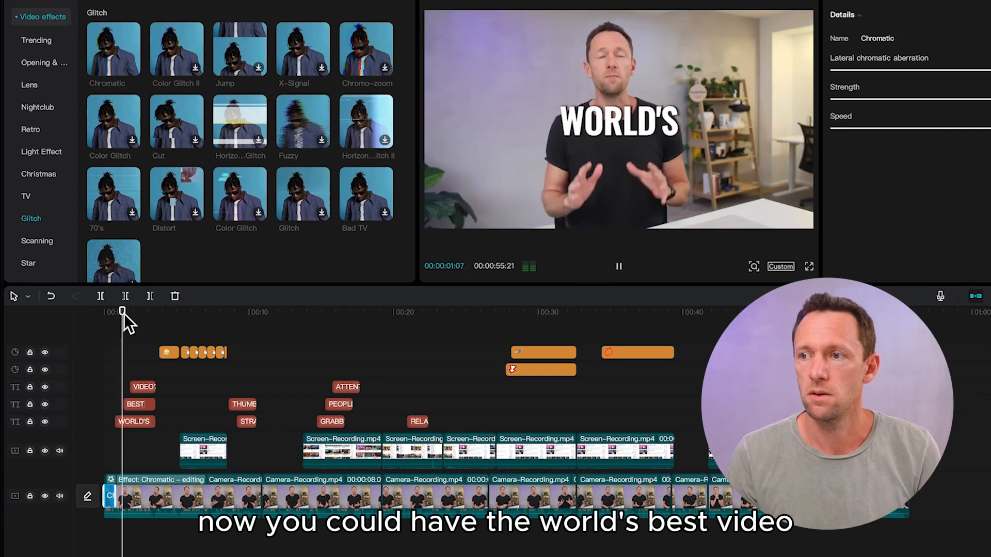
key(space)
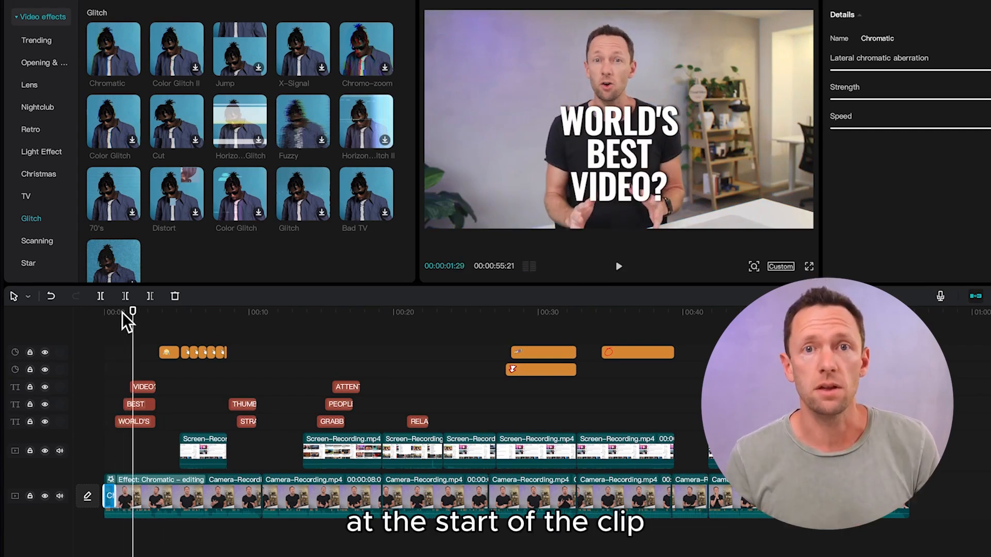
Step: Leave effect editing and reopen the Chromatic effect's settings from the first camera recording clip
click(115, 492)
click(106, 386)
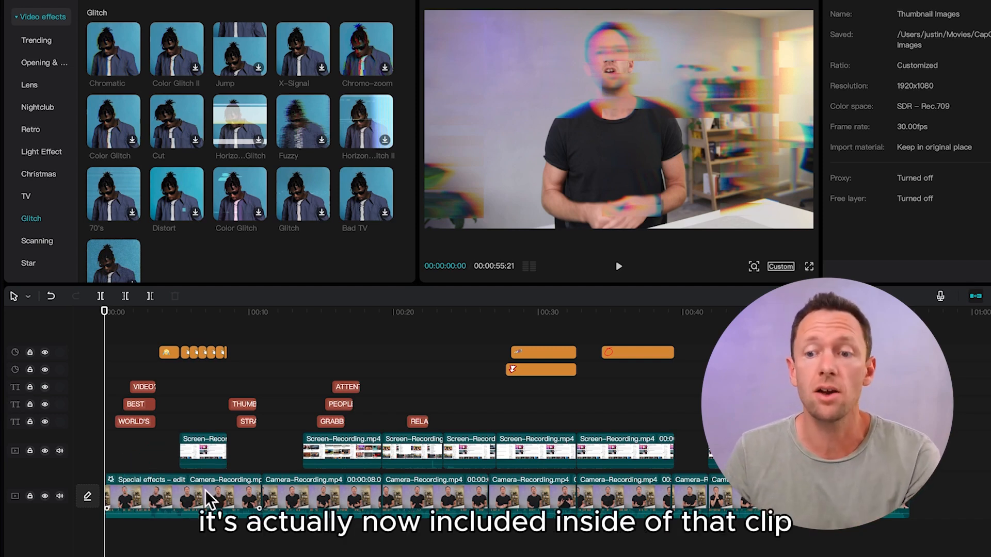
click(157, 491)
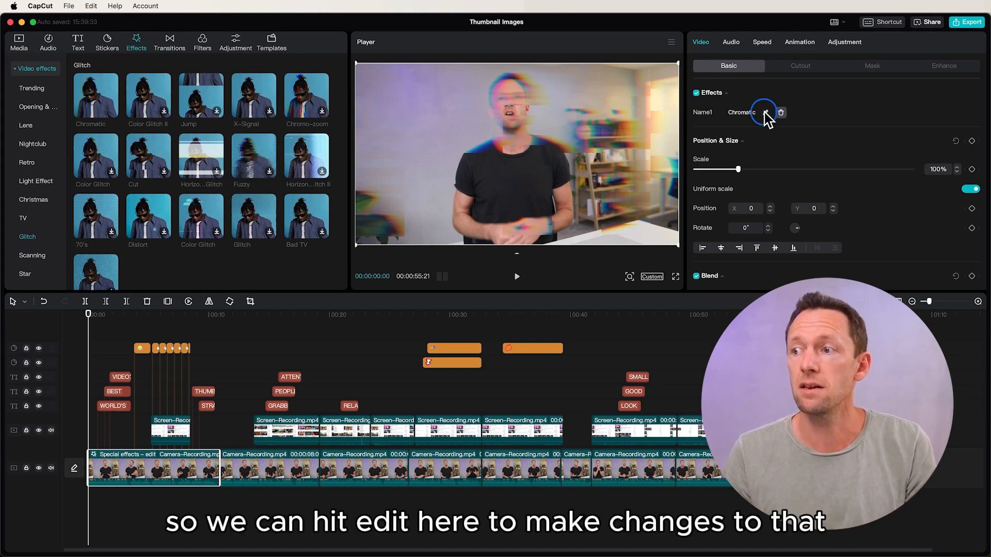
click(765, 113)
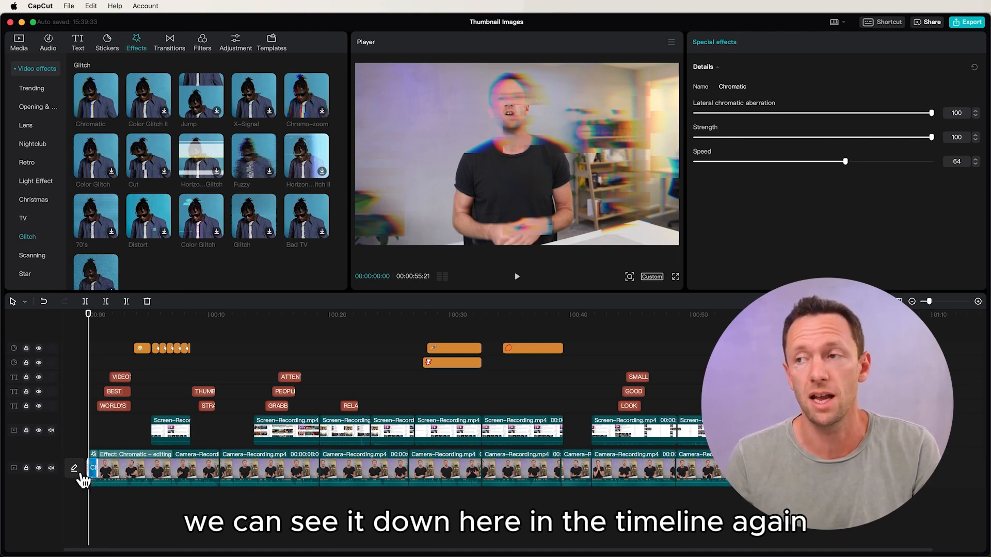
Step: Remove the Chromatic effect from the first camera recording clip
click(103, 467)
click(114, 469)
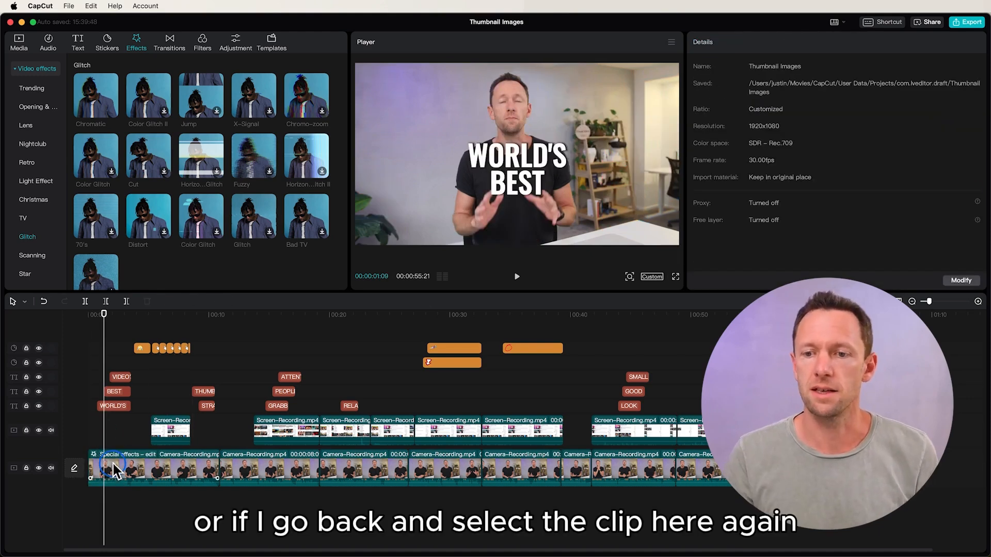
mouse_move(756, 117)
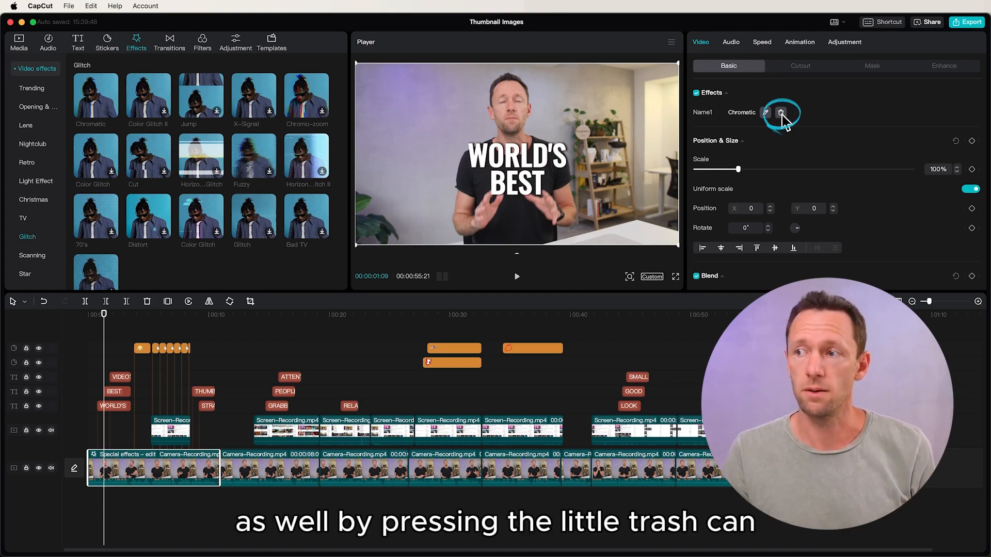
click(781, 112)
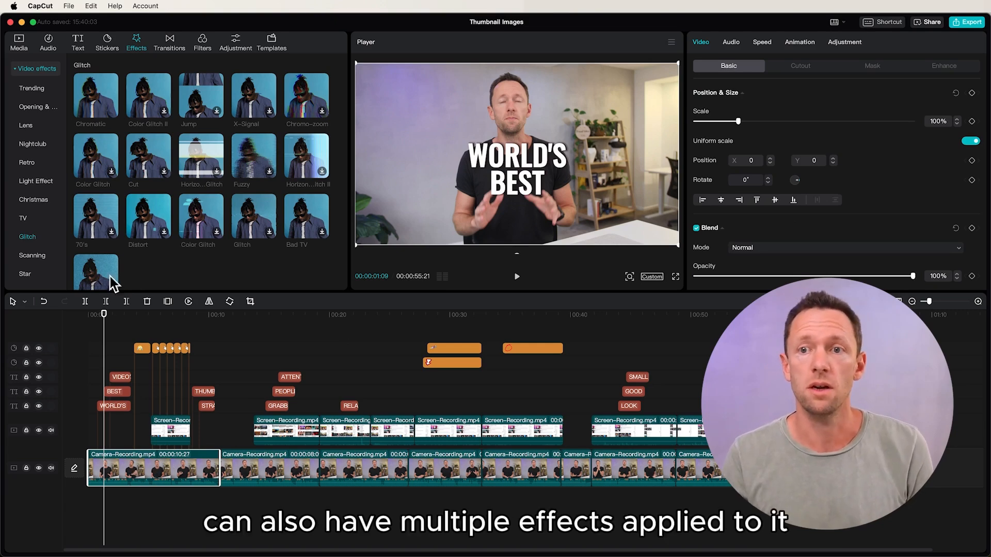
Step: Apply the Cut glitch effect and the Christmas Sparkle effect together to the first camera recording clip
drag(142, 155, 126, 478)
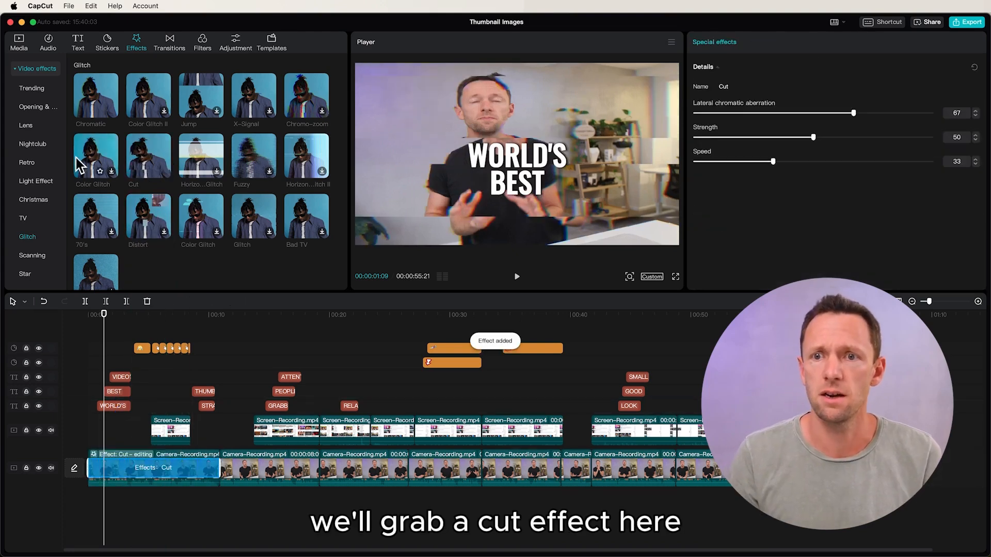
click(29, 200)
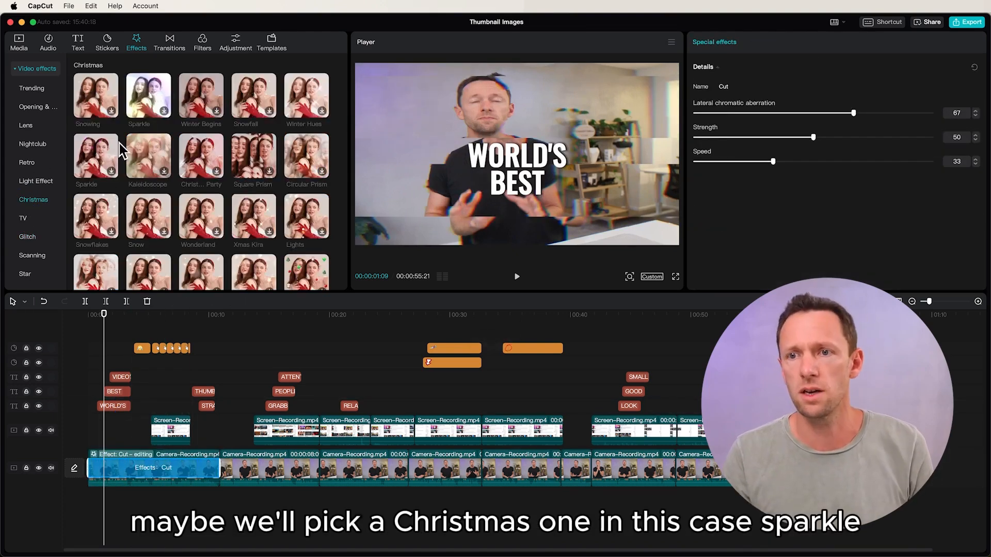
drag(97, 155, 135, 469)
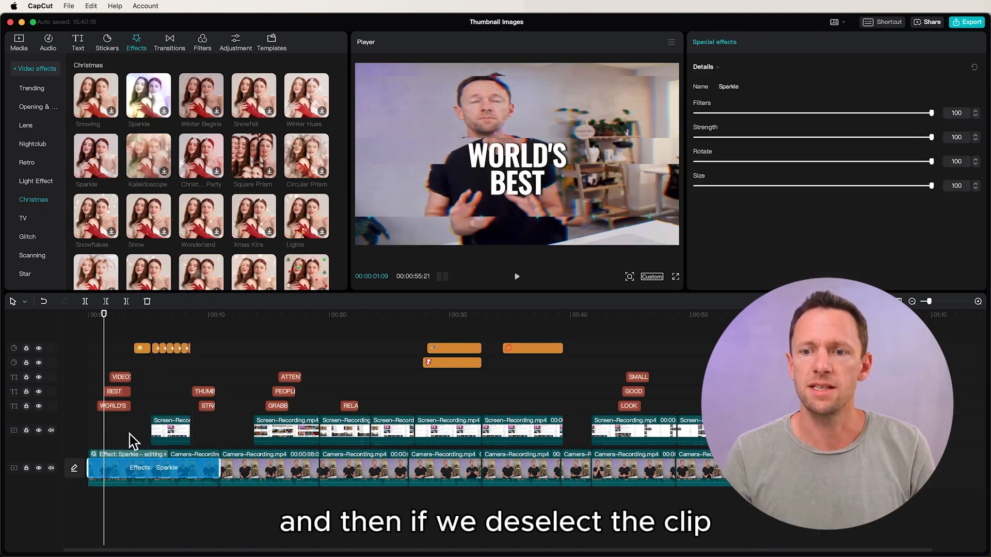
click(131, 437)
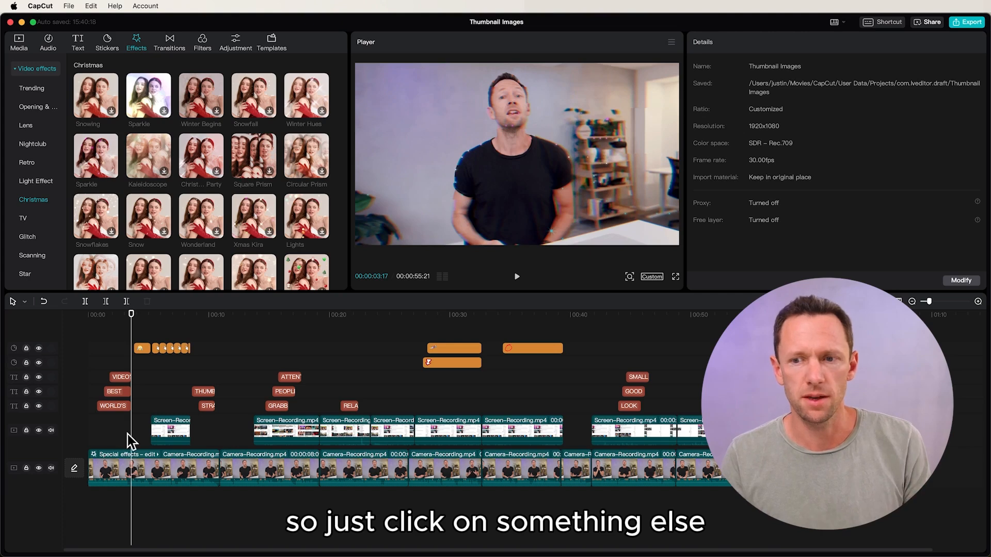
Step: Remove both the Sparkle and Cut effects from the first camera recording clip
click(133, 468)
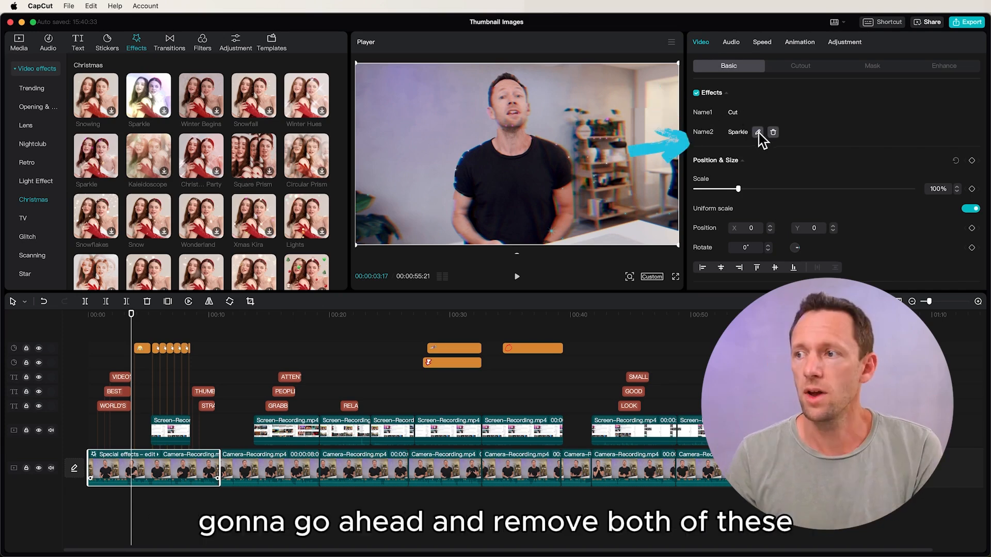
click(772, 132)
click(765, 113)
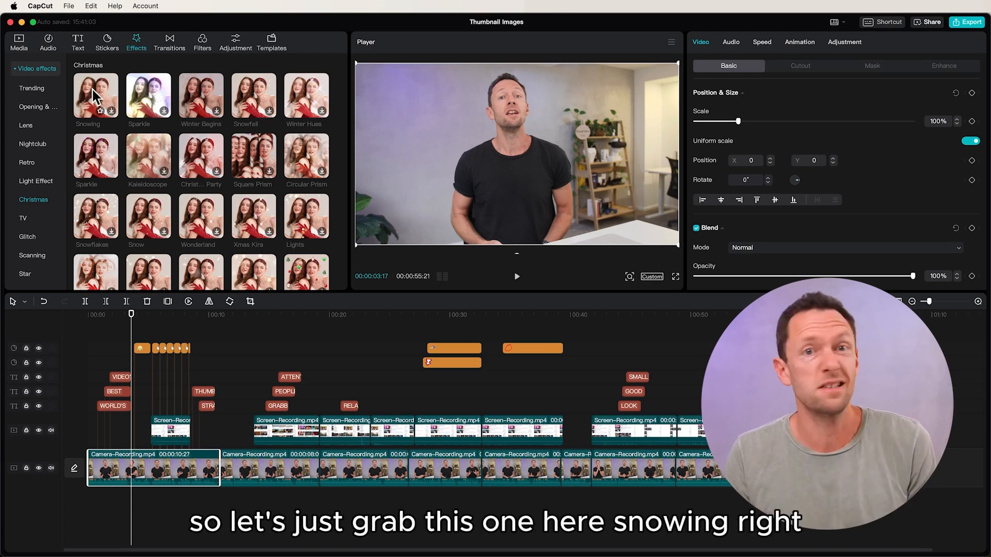
Step: Add the Christmas Snowing effect on its own track above the stickers, starting at 0 seconds, and extend it across the video
drag(93, 95, 144, 397)
drag(120, 378, 91, 364)
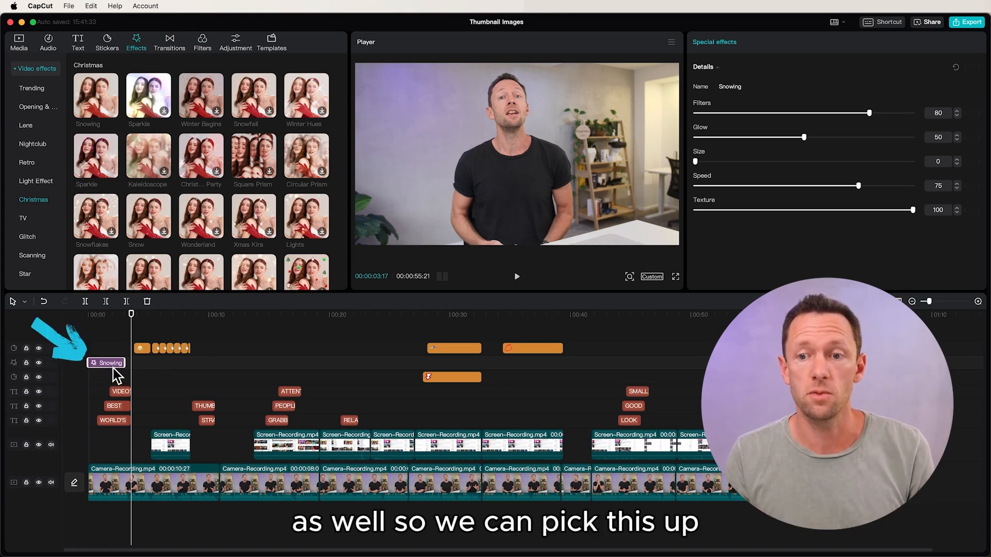
drag(109, 364, 104, 342)
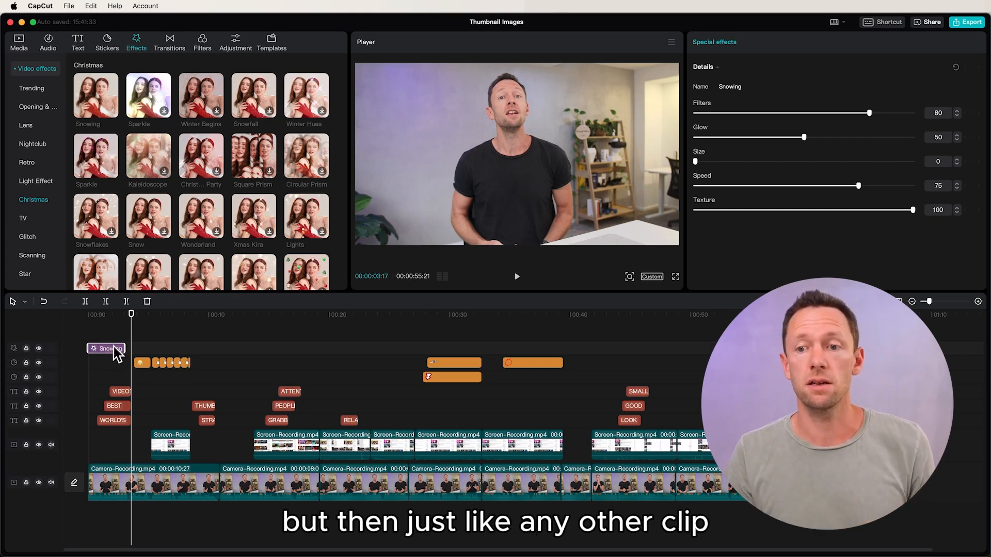
drag(123, 346, 720, 340)
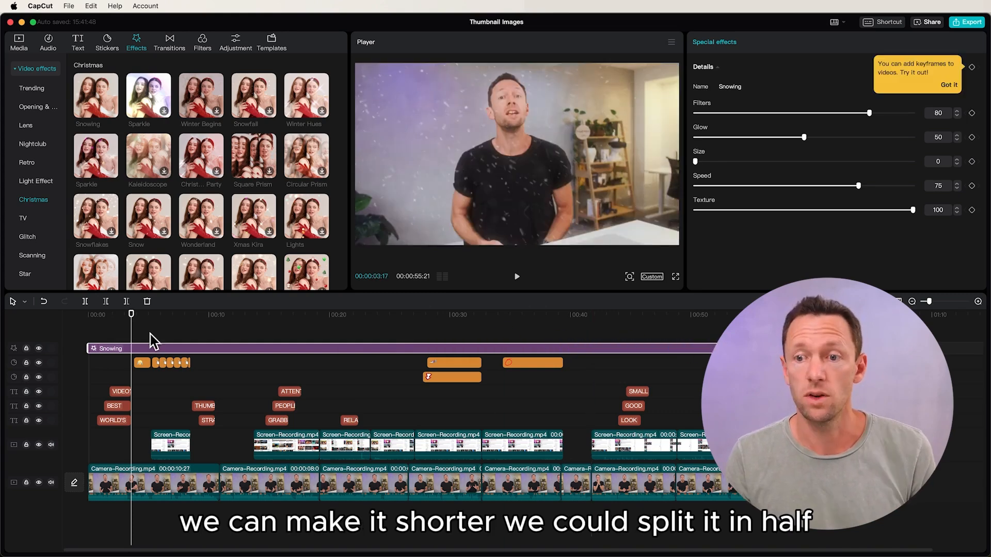
Step: Split the Snowing effect at 00:00:03:17, shift its second part to start at about 13 seconds, and play back the opening
click(85, 302)
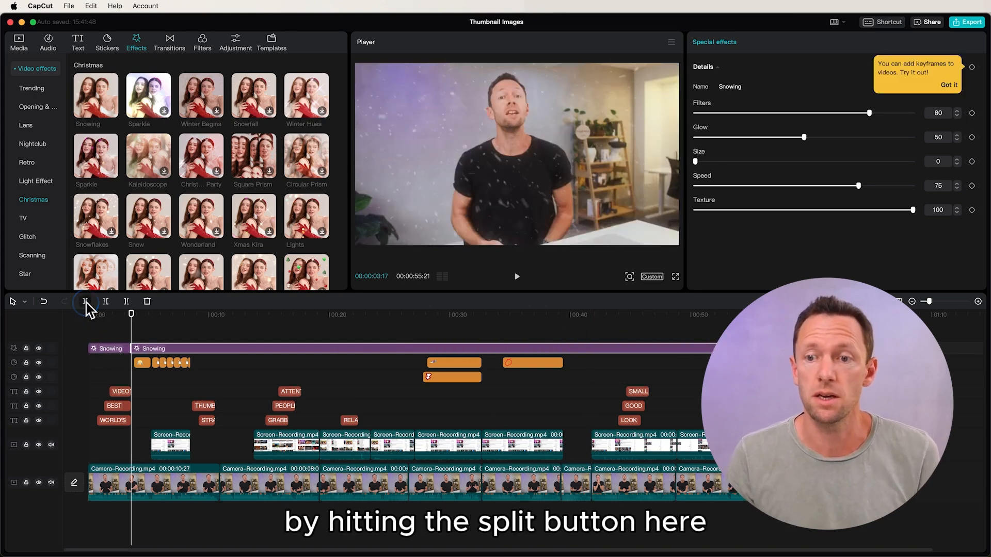
drag(153, 347, 268, 347)
drag(112, 317, 83, 323)
key(space)
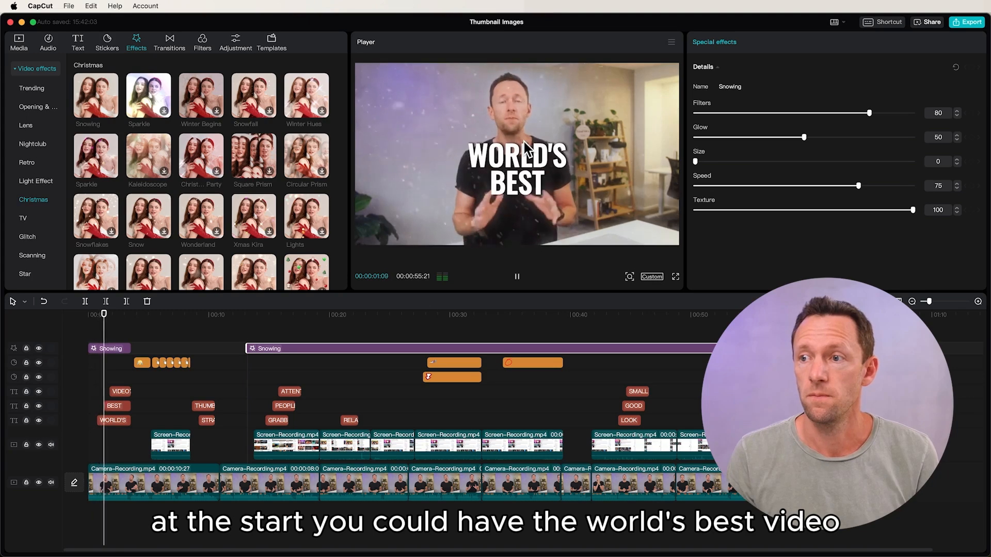
key(space)
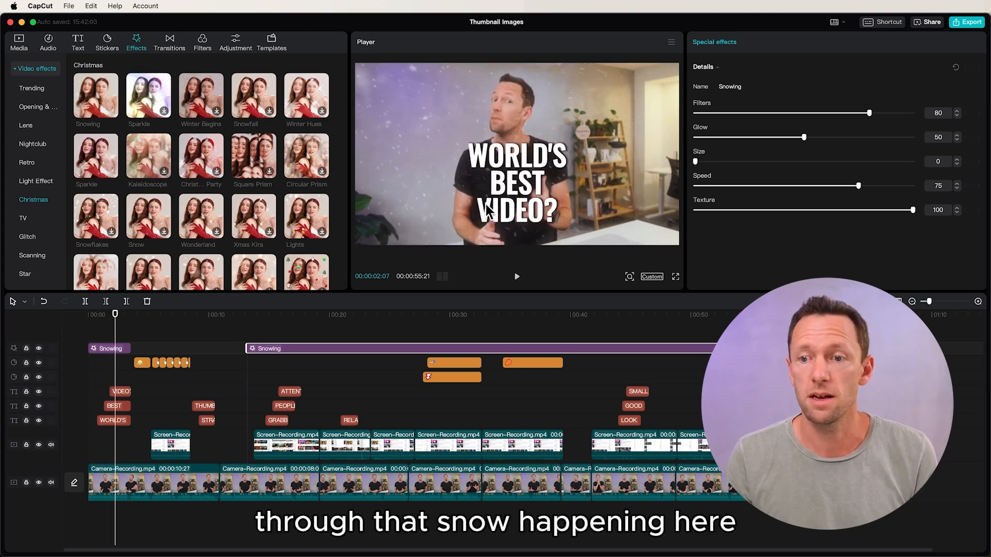
Step: Play back the GRABBING PEOPLES ATTENTION section to check the second Snowing segment
drag(137, 314, 260, 316)
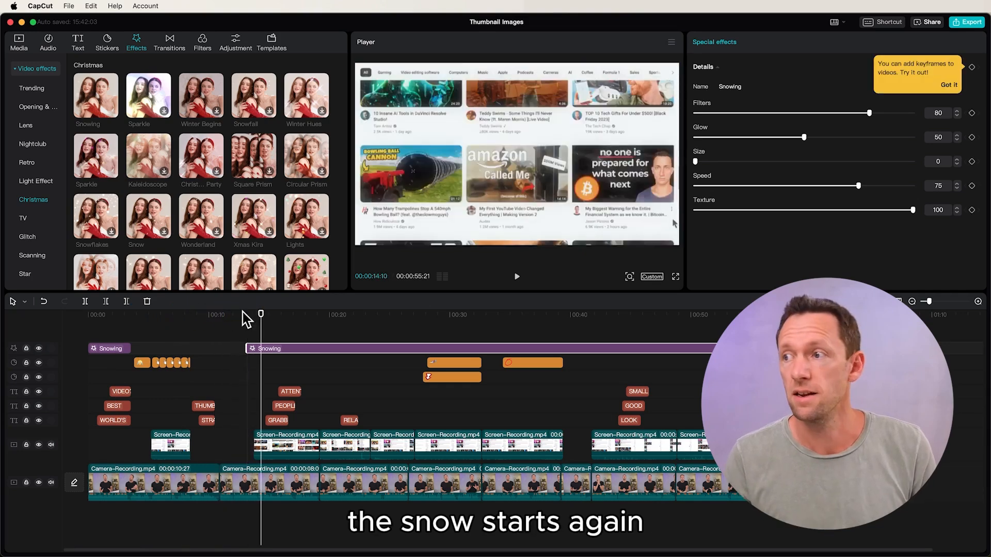
key(space)
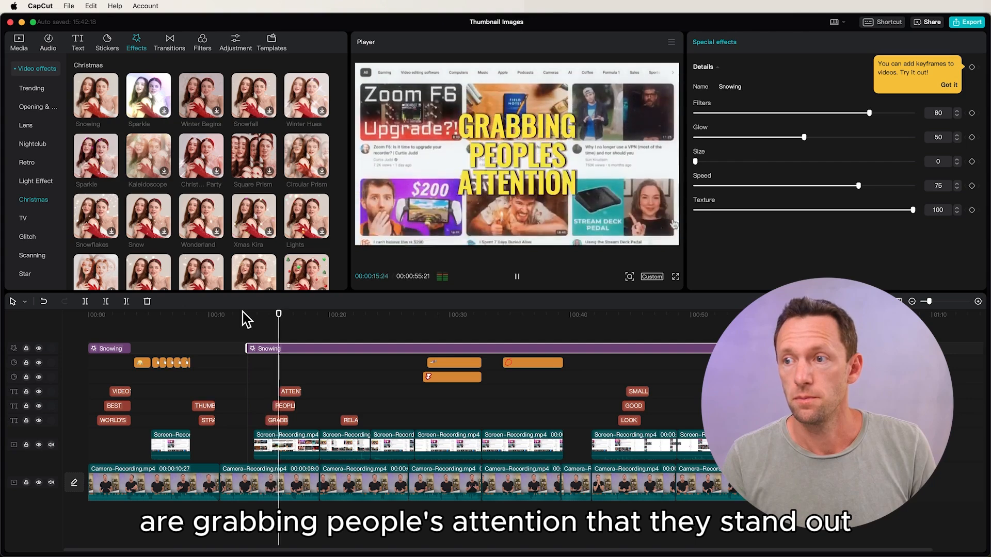
key(space)
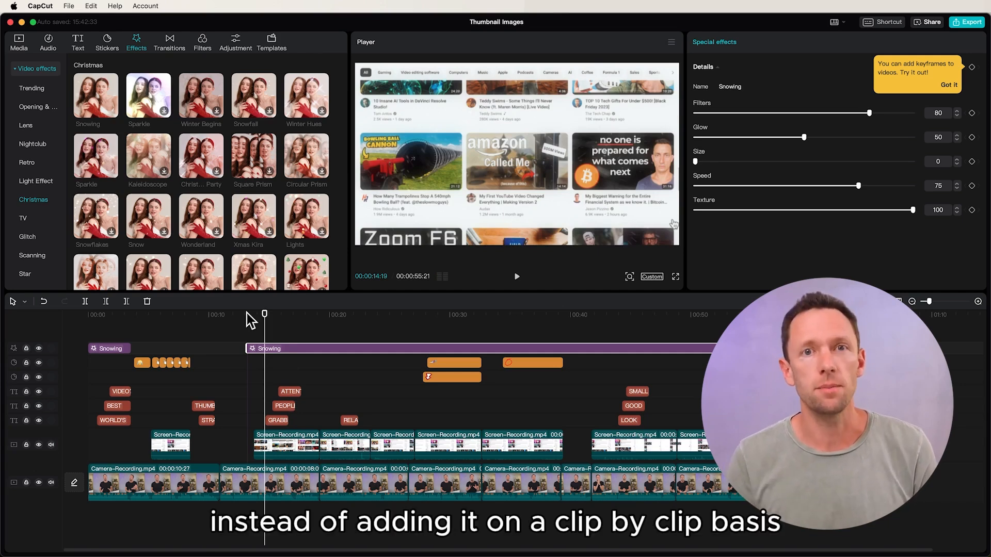
Step: Delete both Snowing effect segments from the timeline
key(super+z)
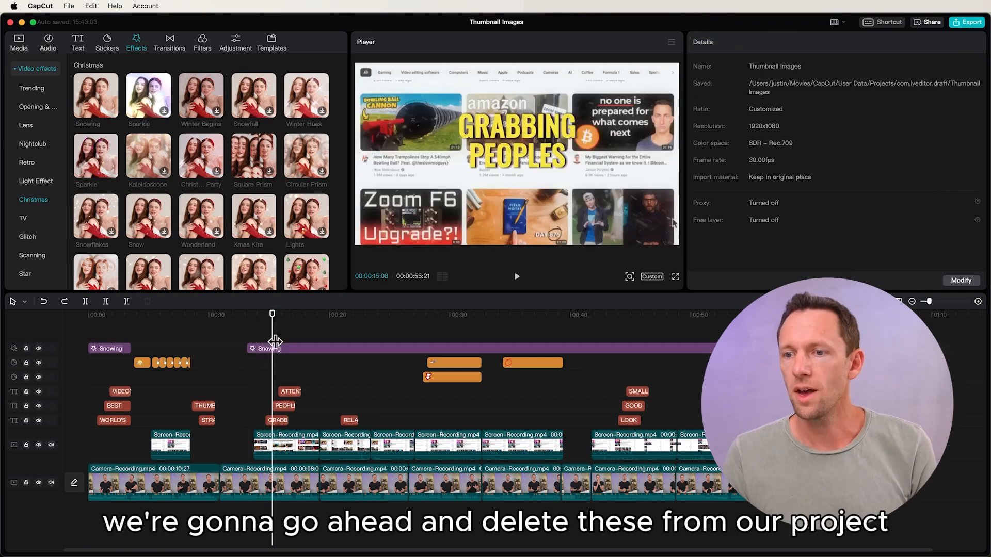
click(280, 330)
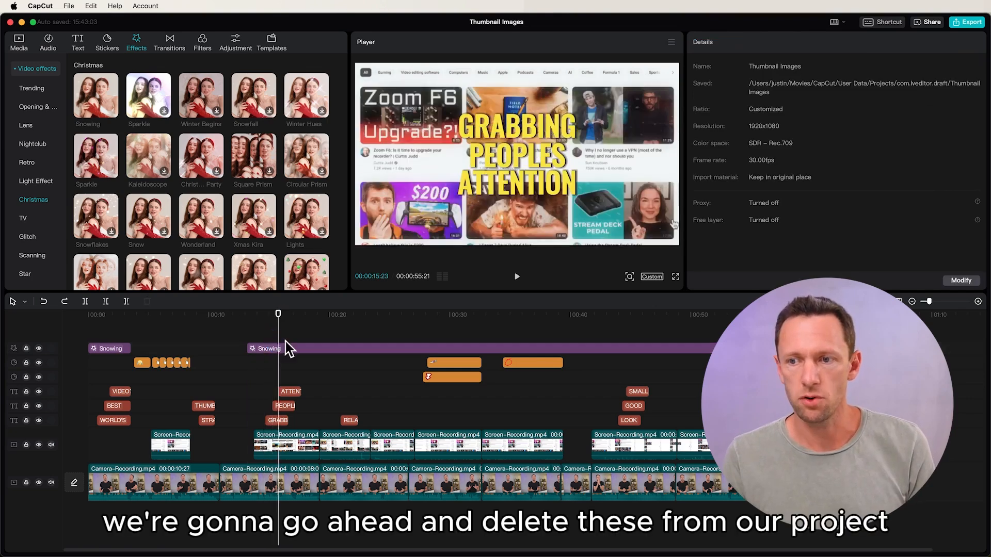
click(285, 345)
key(Delete)
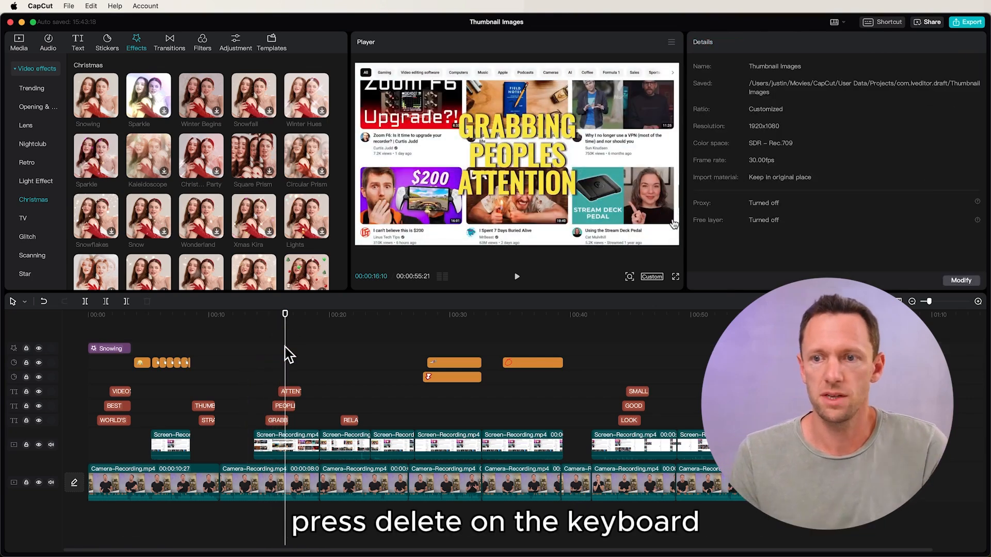
click(105, 348)
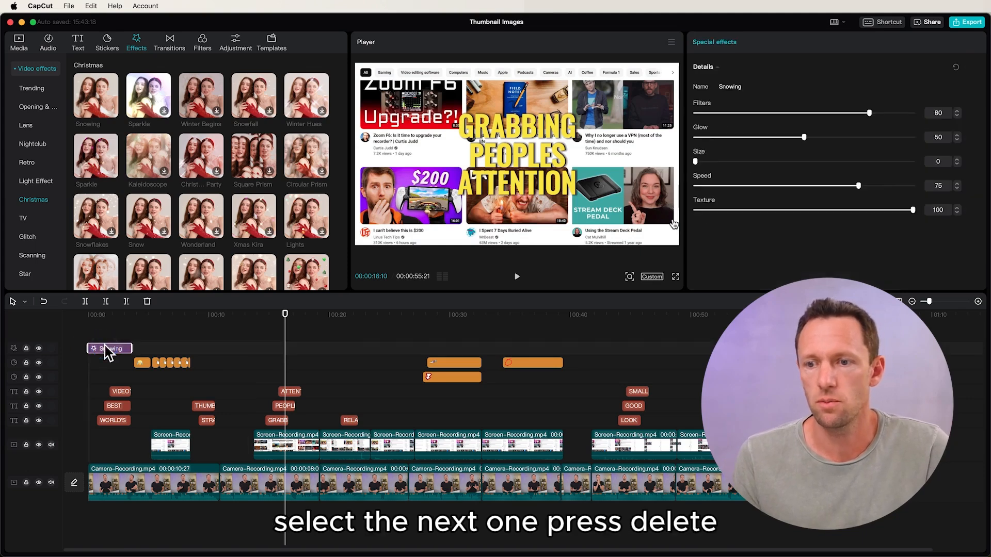
key(Delete)
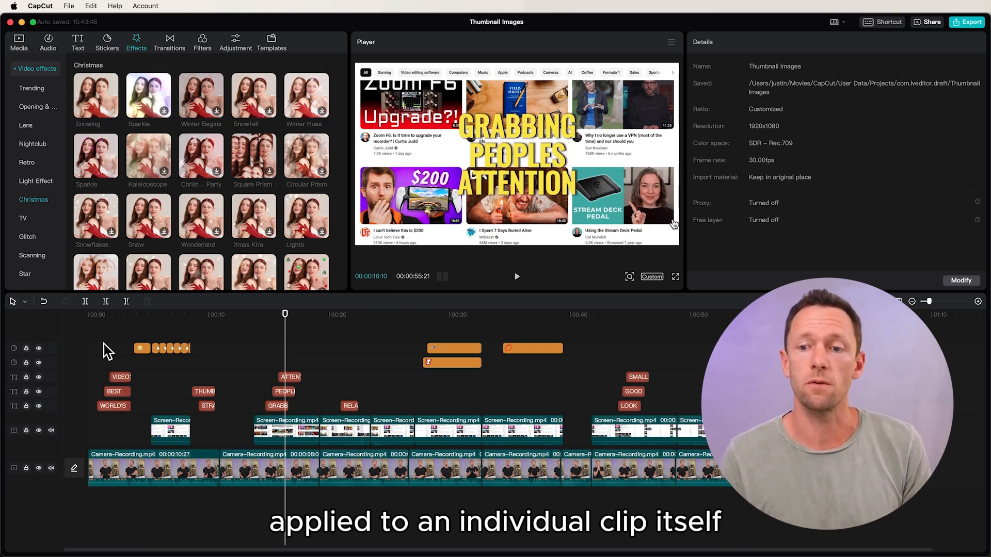
Step: Try the Zoom 1 and Shake 2 entrance animations on the first camera clip and settle on Swing Right
click(156, 473)
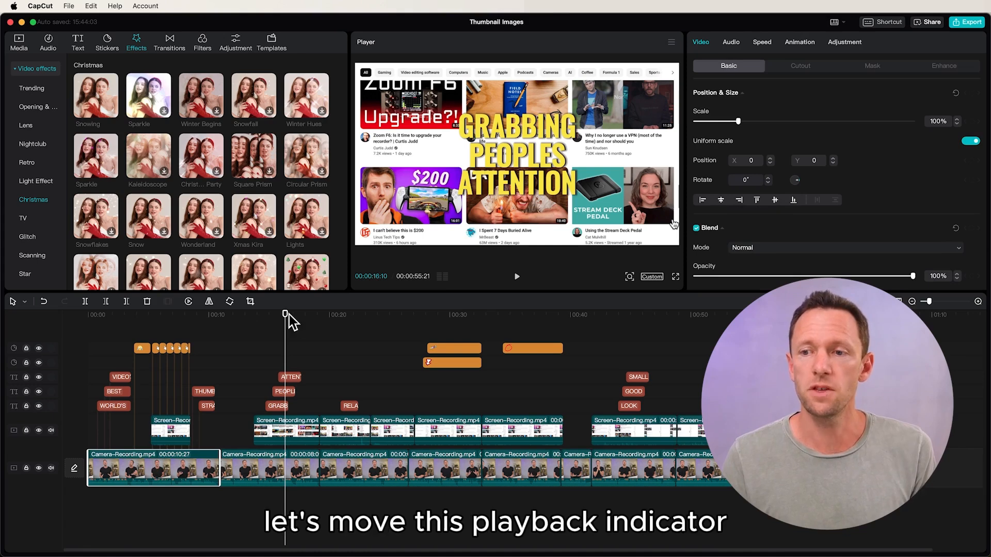
drag(285, 314, 119, 331)
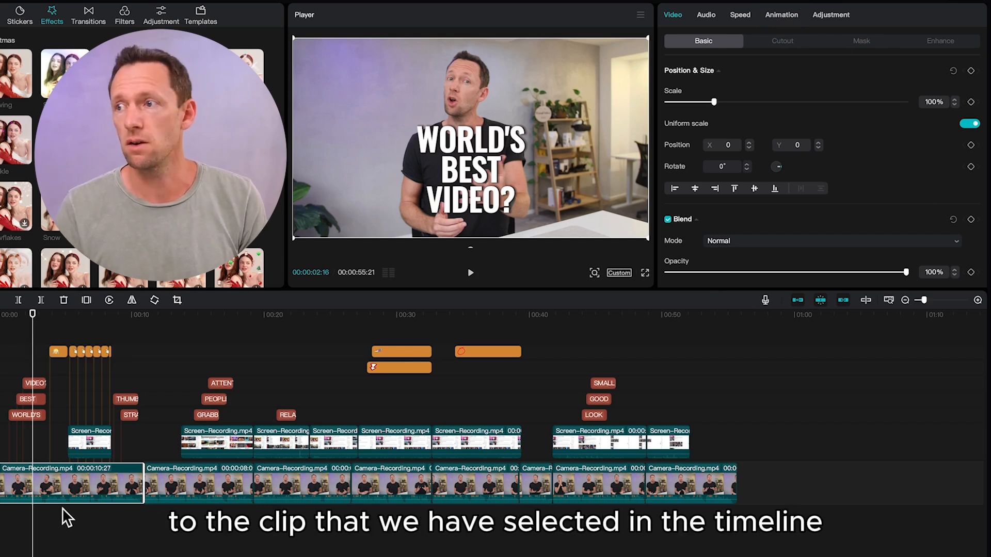
click(782, 16)
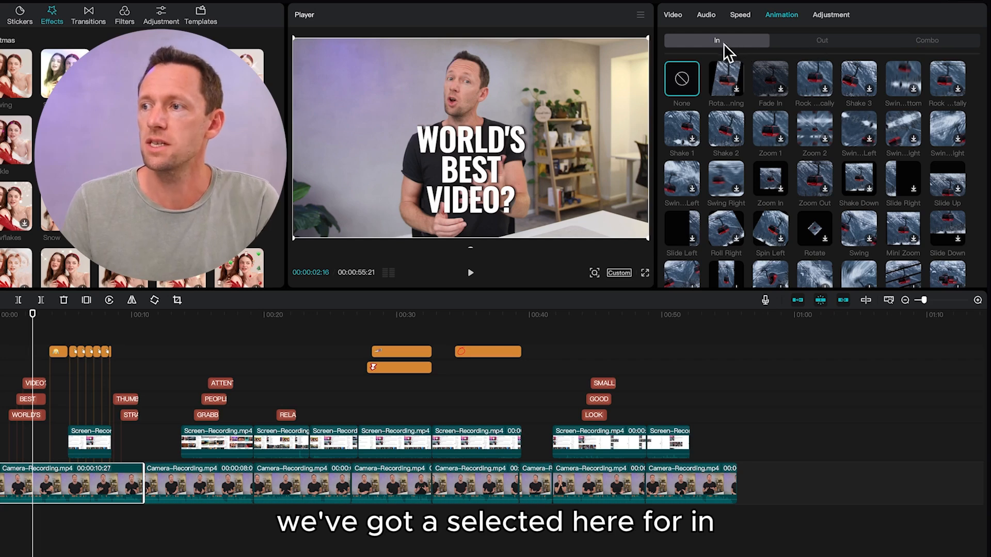
mouse_move(726, 86)
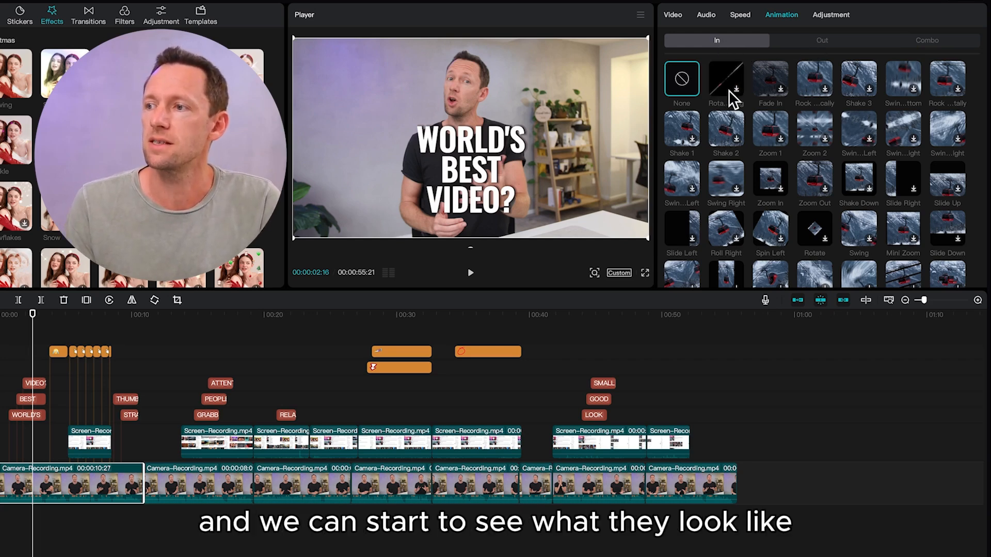
mouse_move(769, 97)
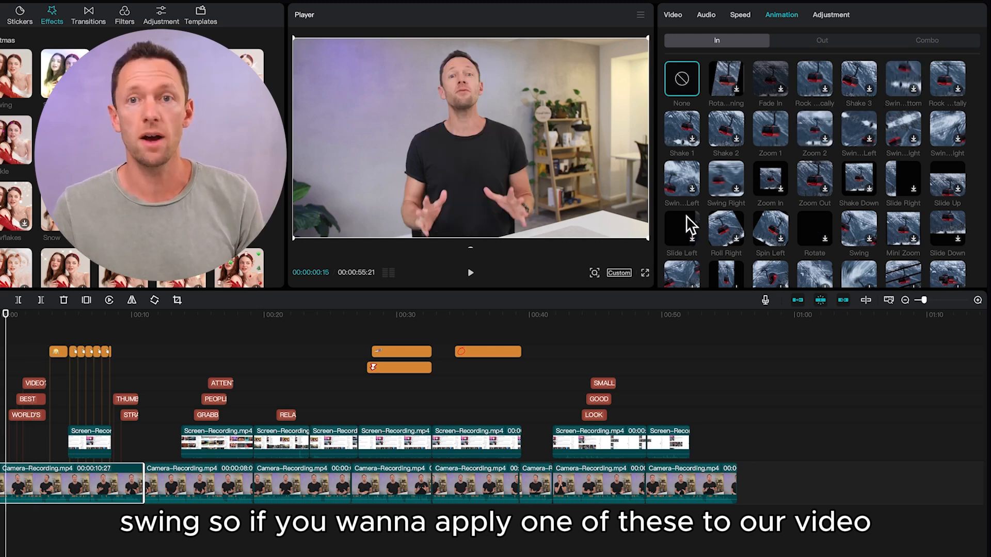
click(769, 132)
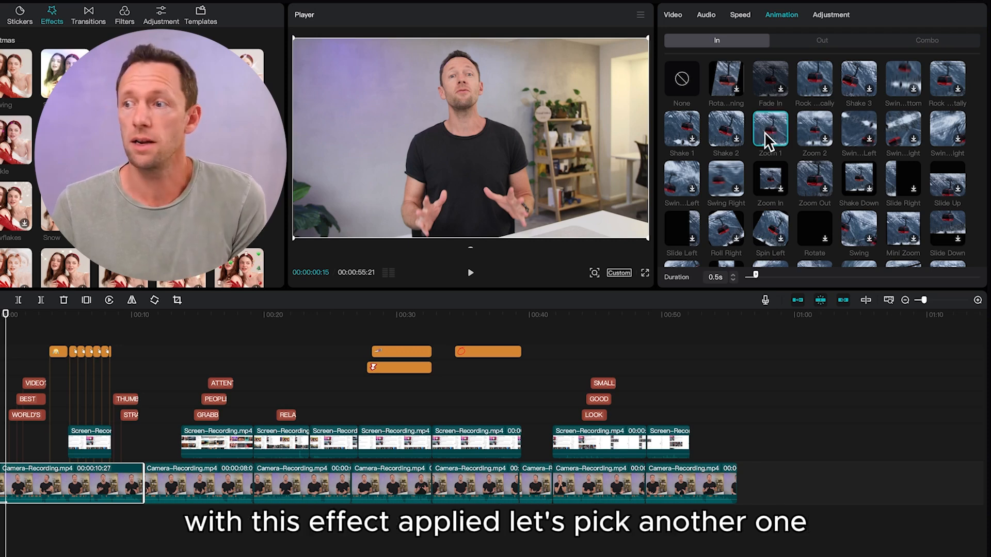
click(715, 130)
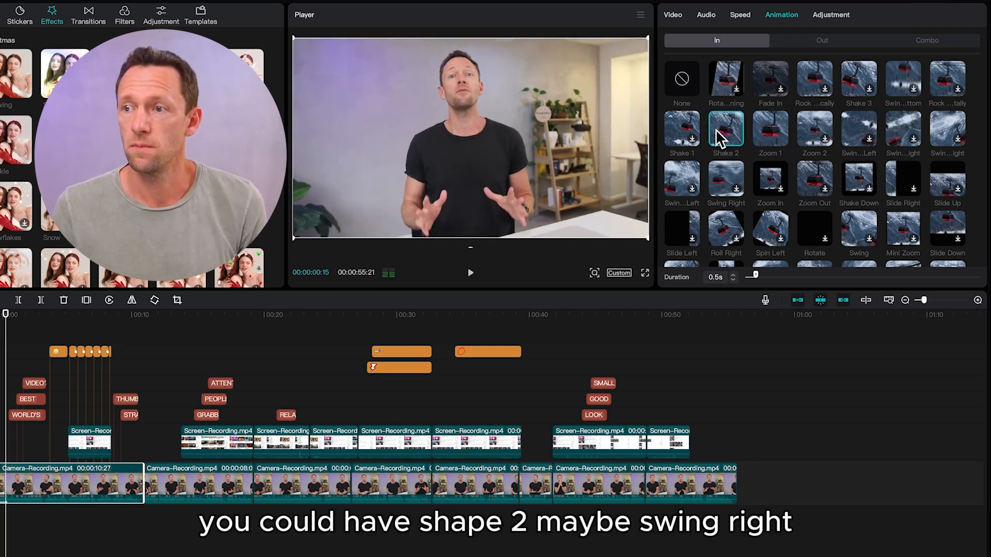
click(721, 183)
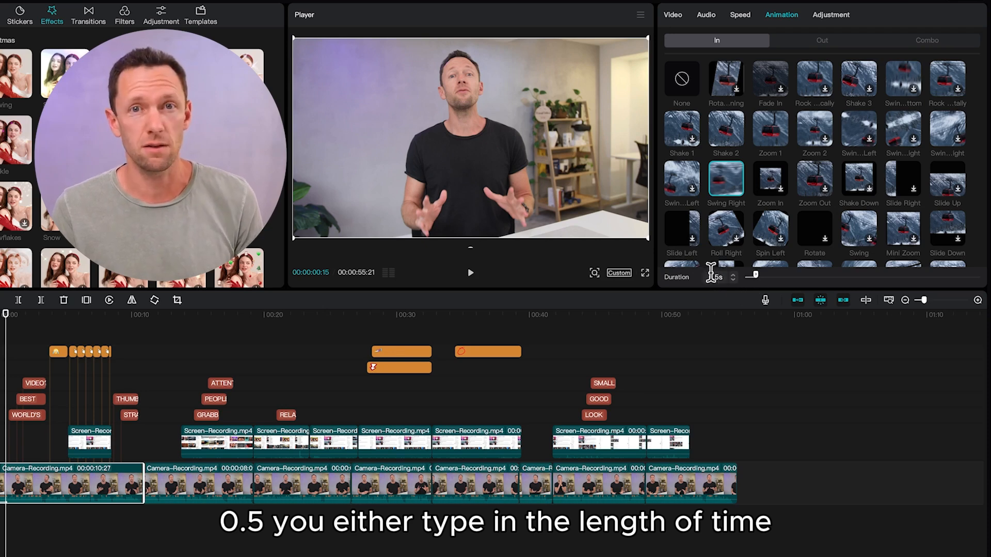
Step: Set the duration of the first camera clip's Swing Right animation to 2.5 s
click(733, 279)
click(732, 279)
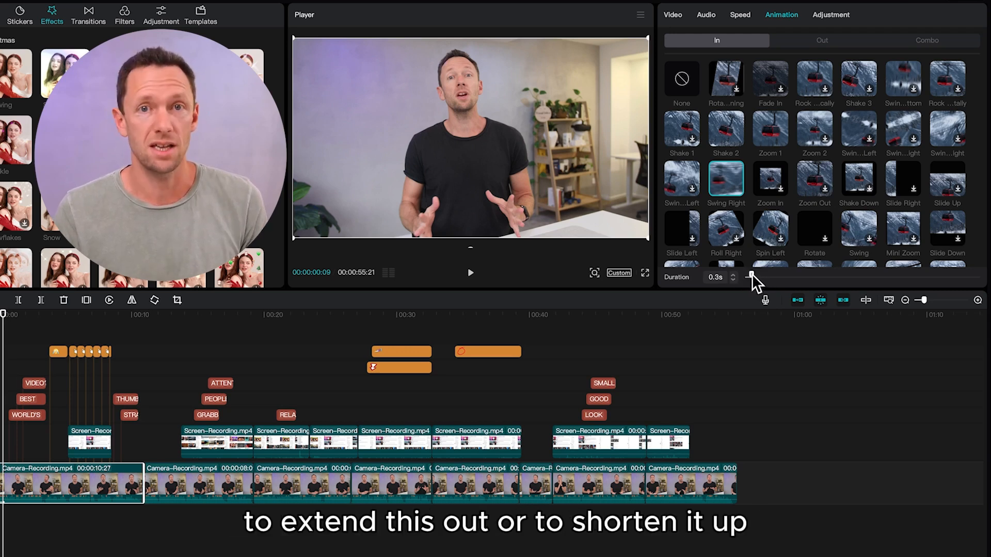
drag(751, 275, 800, 277)
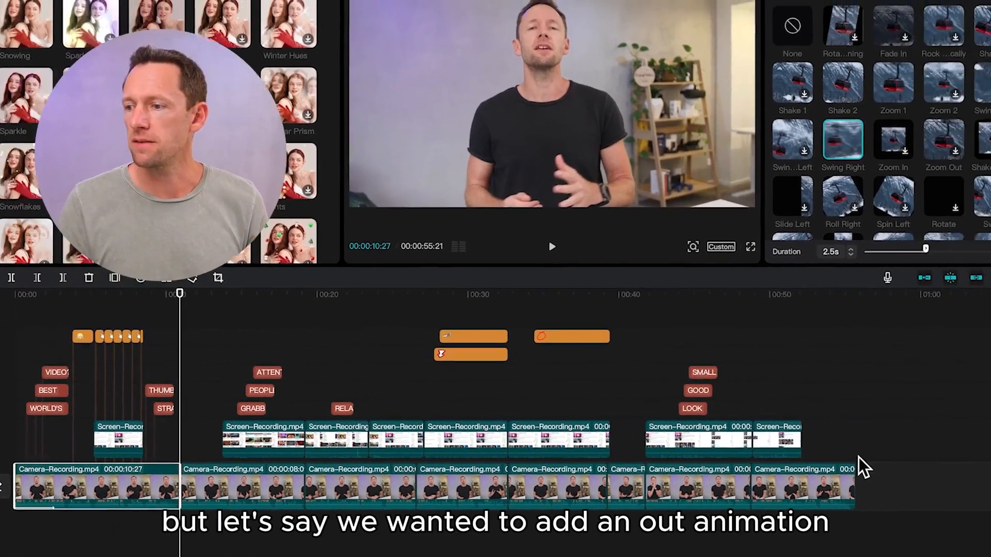
Step: Try a 1.0 s Fade Out exit animation on the last camera clip and remove it
click(959, 475)
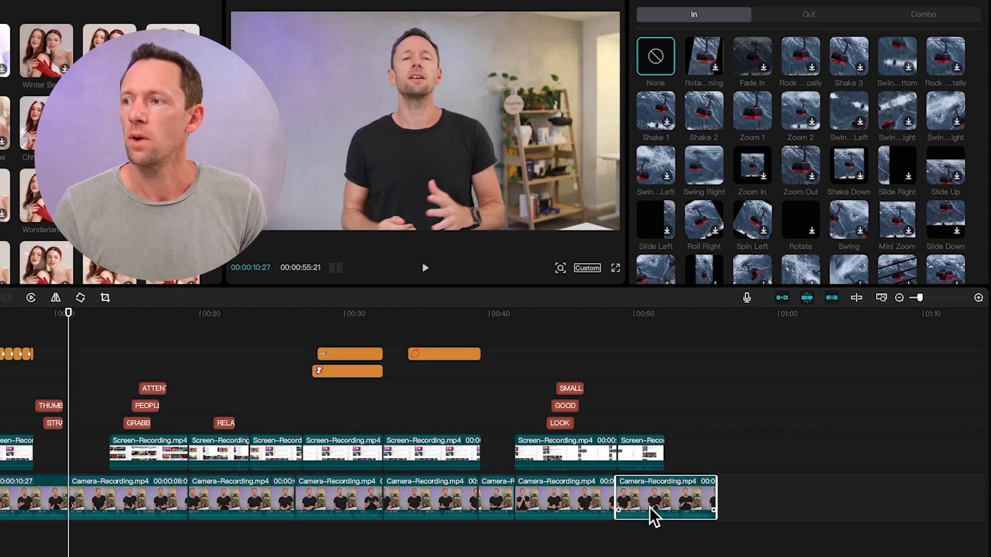
click(808, 14)
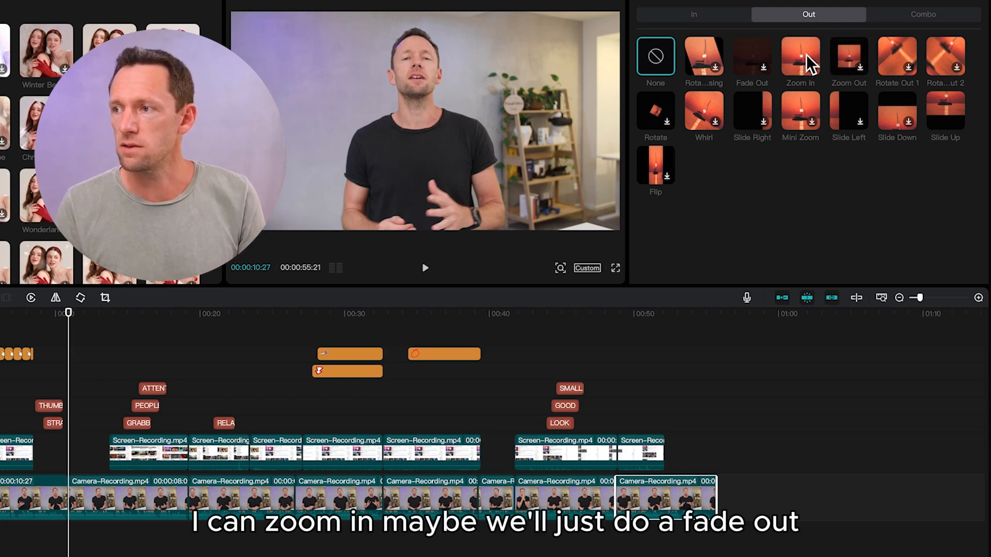
click(745, 54)
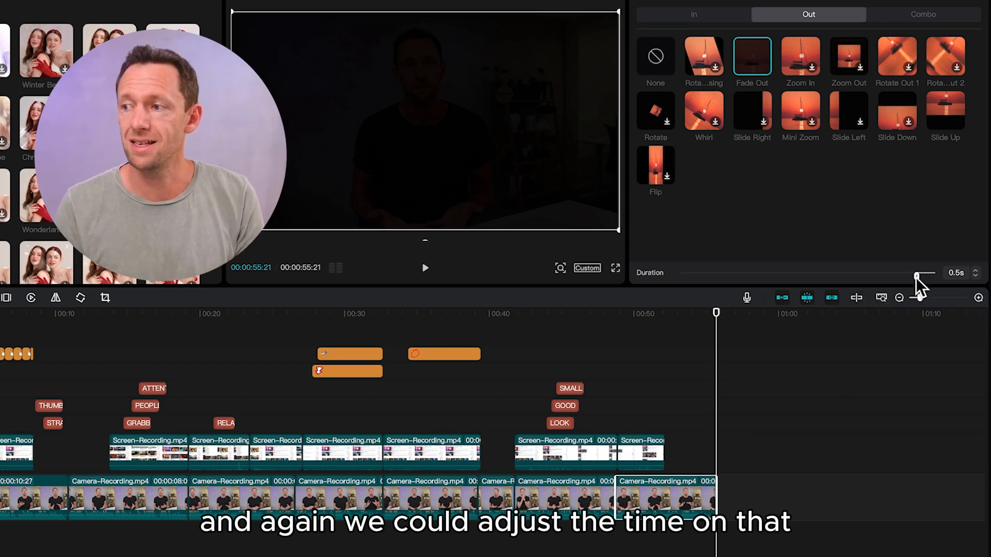
drag(914, 277, 897, 277)
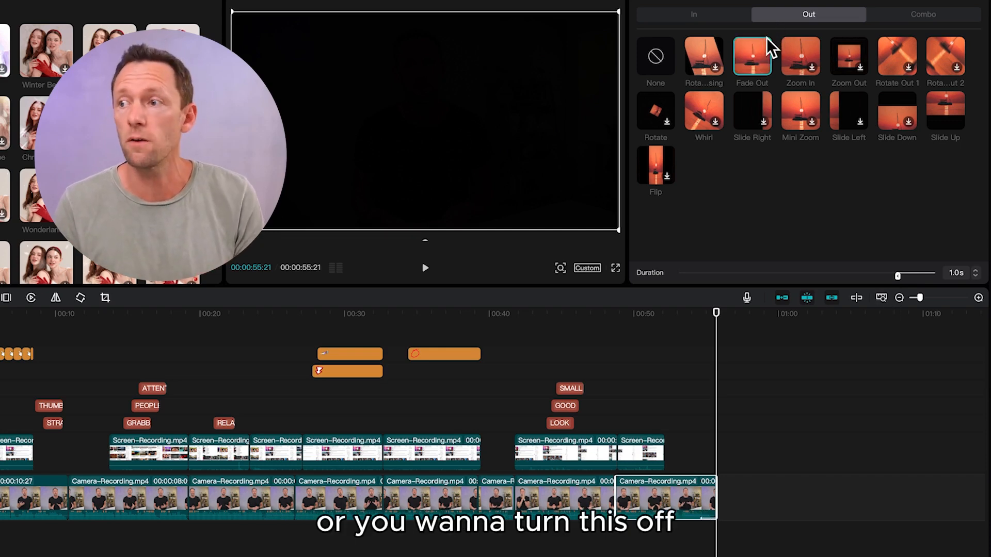
click(656, 58)
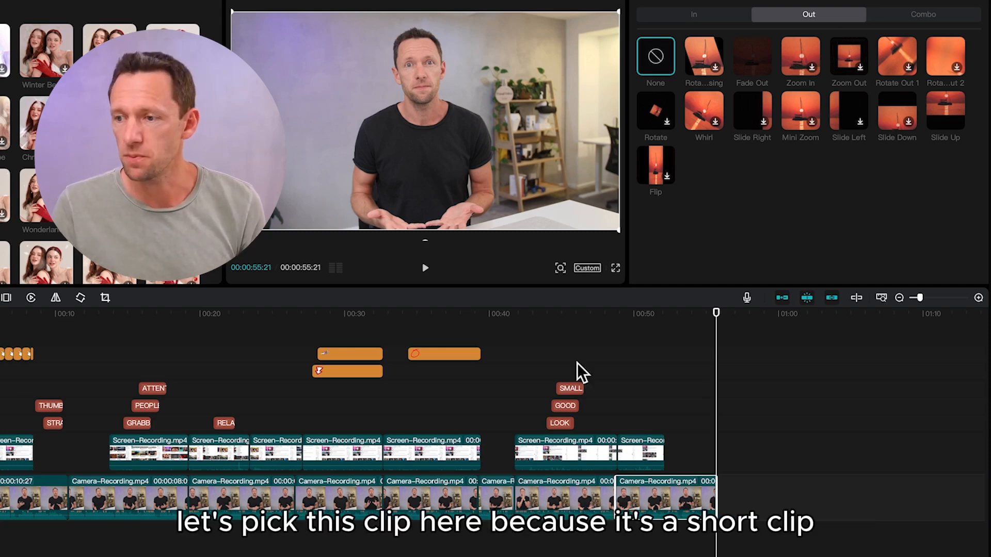
Step: Try the Pendulum 1 combo animation on the short camera clip near 00:00:40, remove it, and play back the clip
click(496, 484)
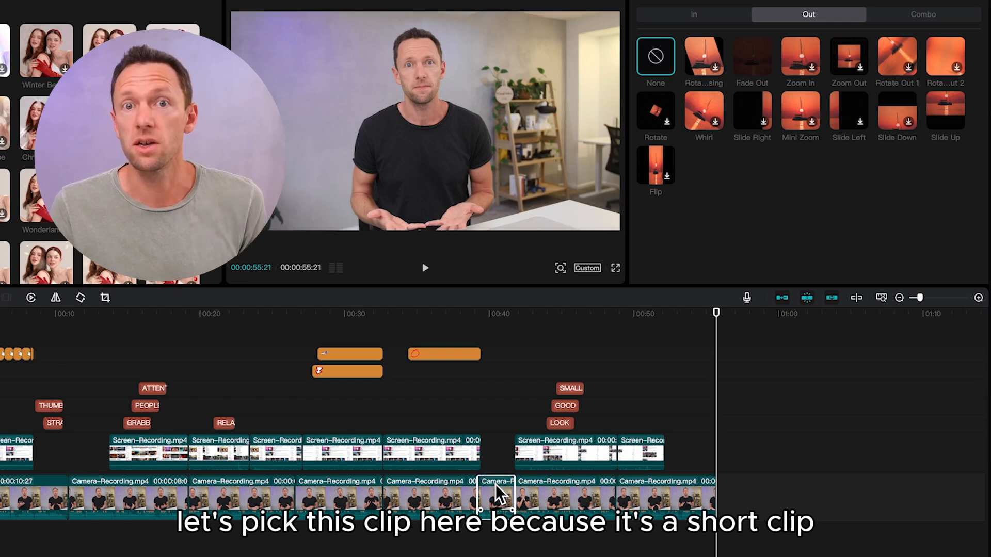
click(496, 315)
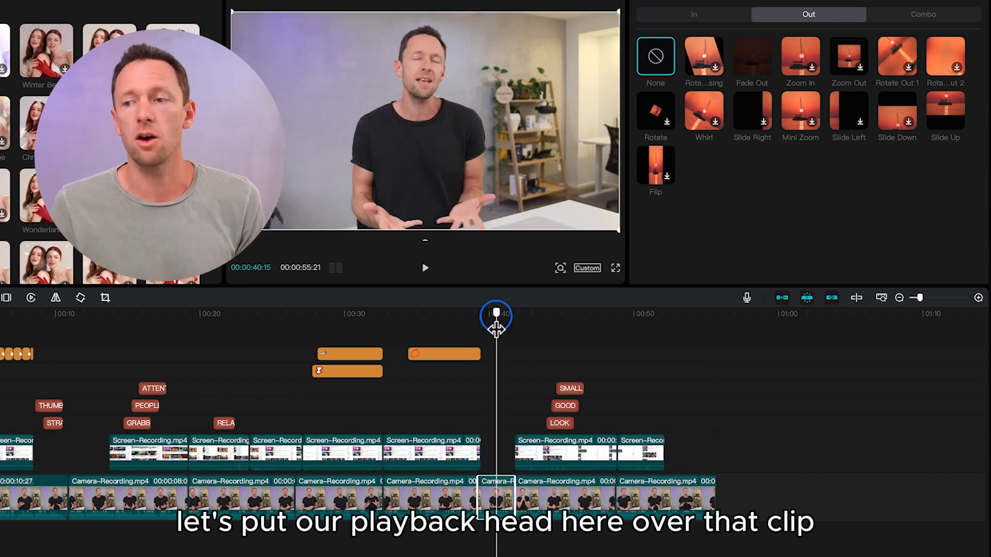
drag(496, 328, 496, 329)
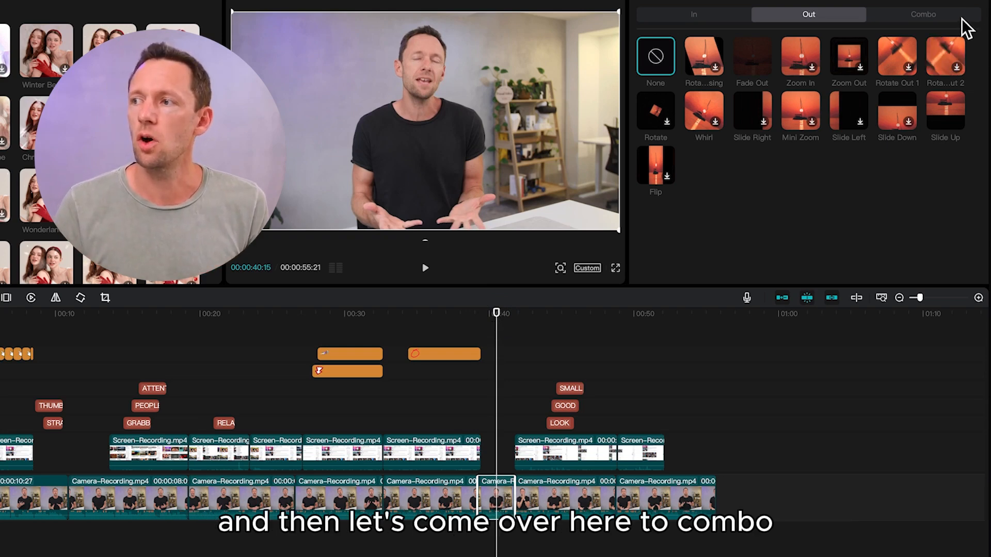
click(934, 15)
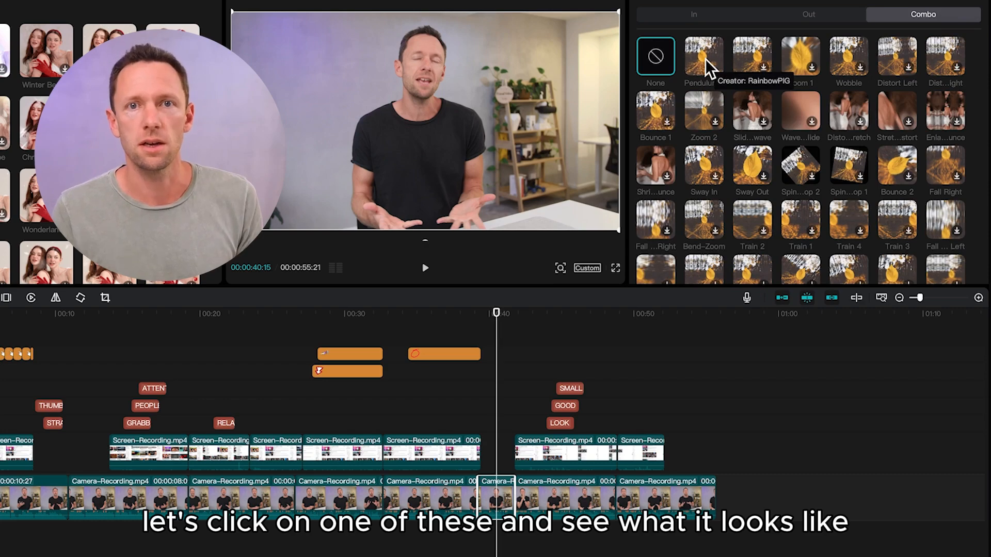
click(705, 59)
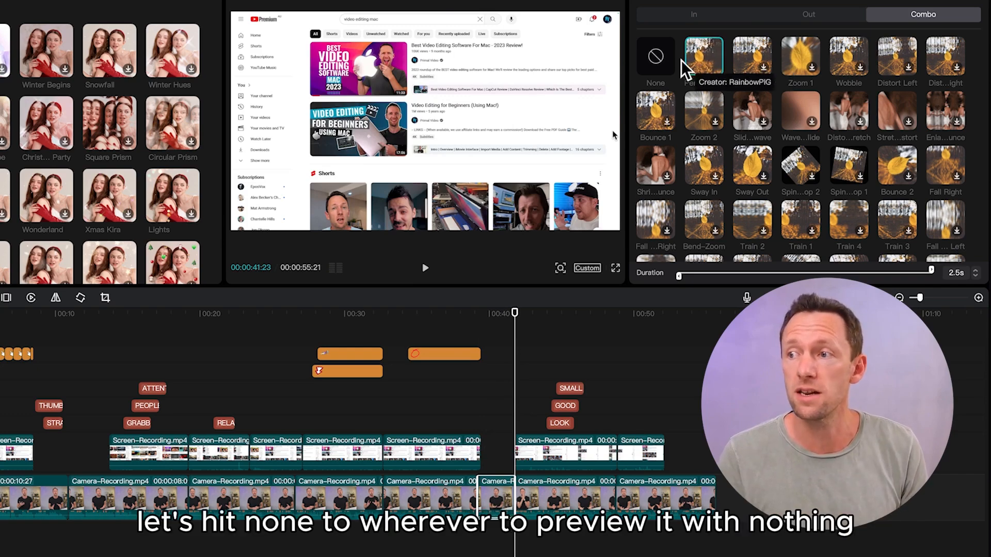
click(649, 66)
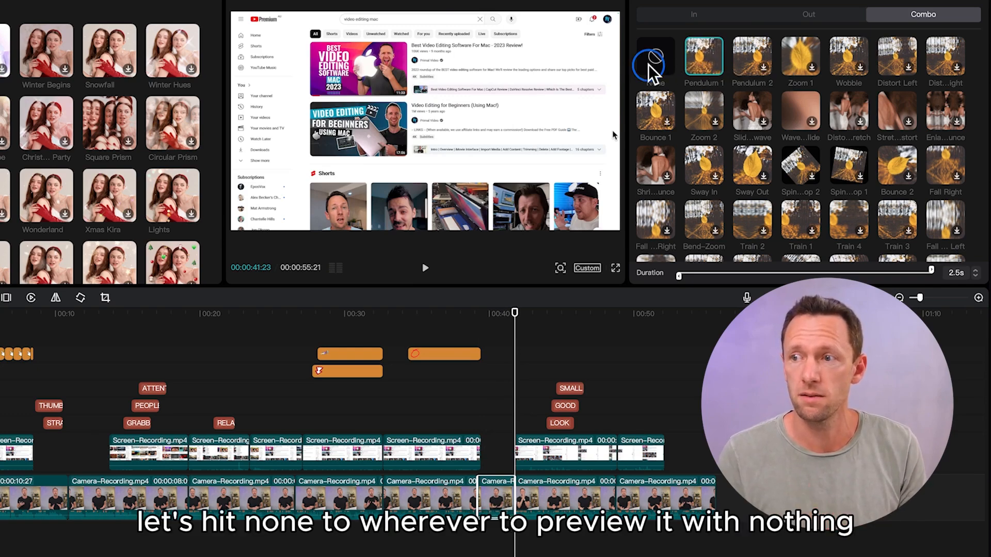
click(475, 324)
key(space)
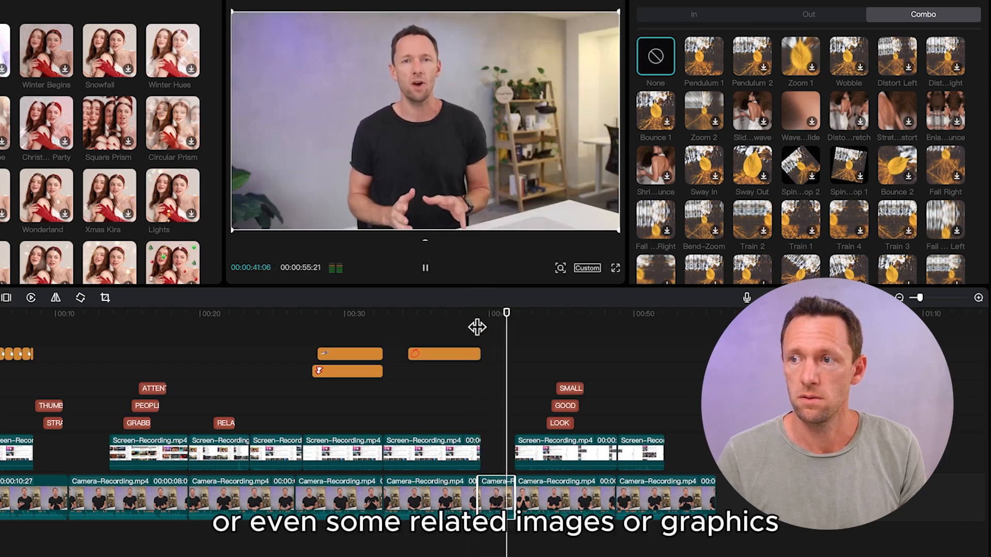
click(498, 328)
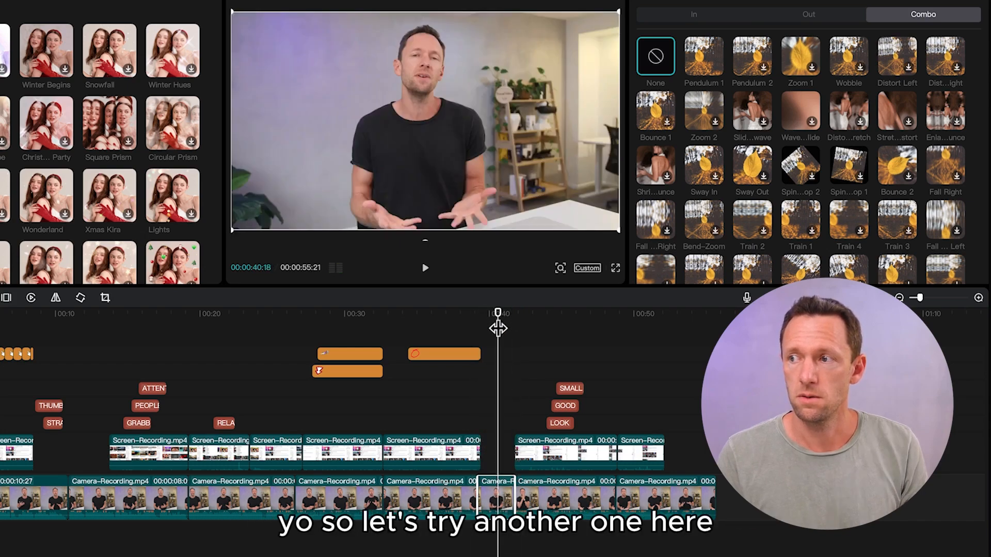
Step: Try combo animations including Pendulum 2, Spin and Right Zoom on the short camera clip, and reset it to None
click(748, 56)
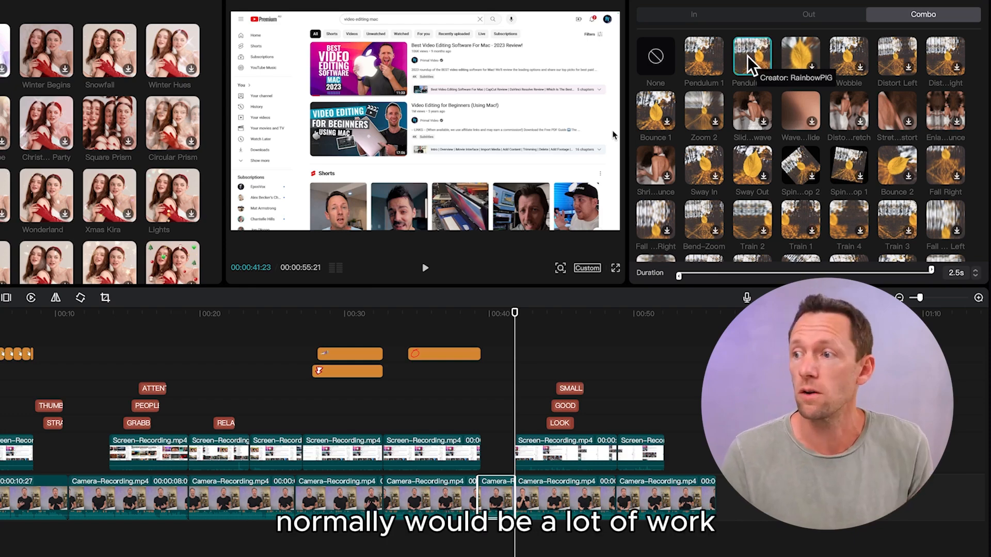
scroll(710, 196, down, 5)
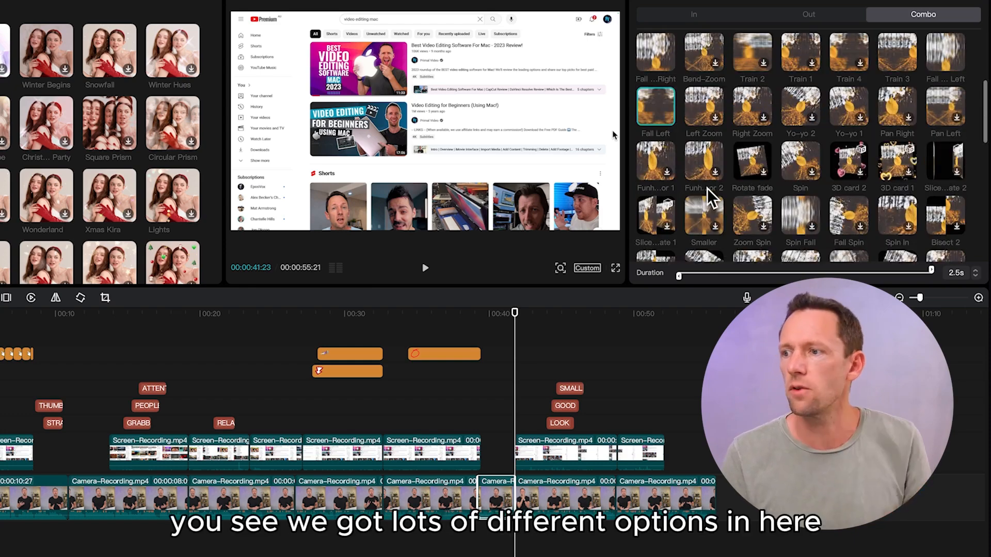
click(790, 162)
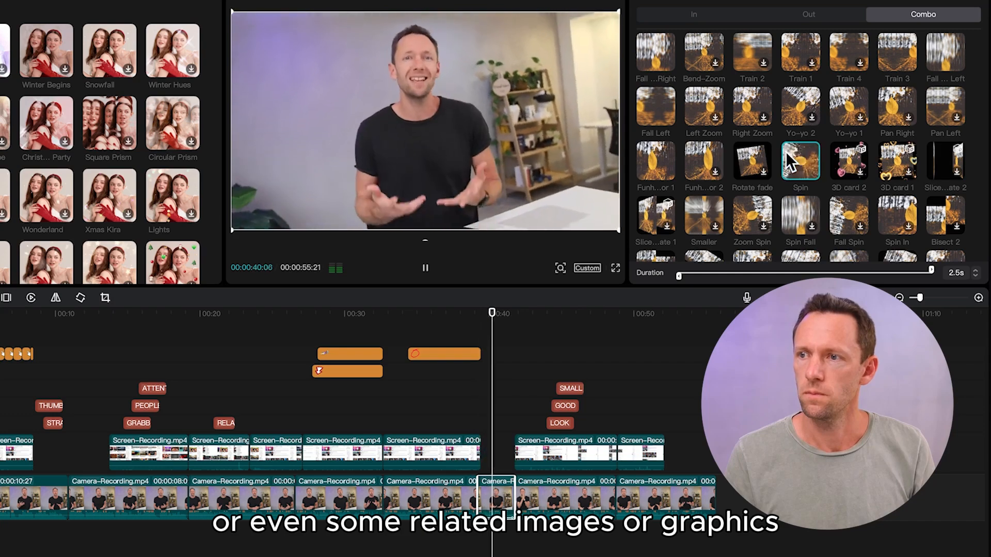
click(737, 98)
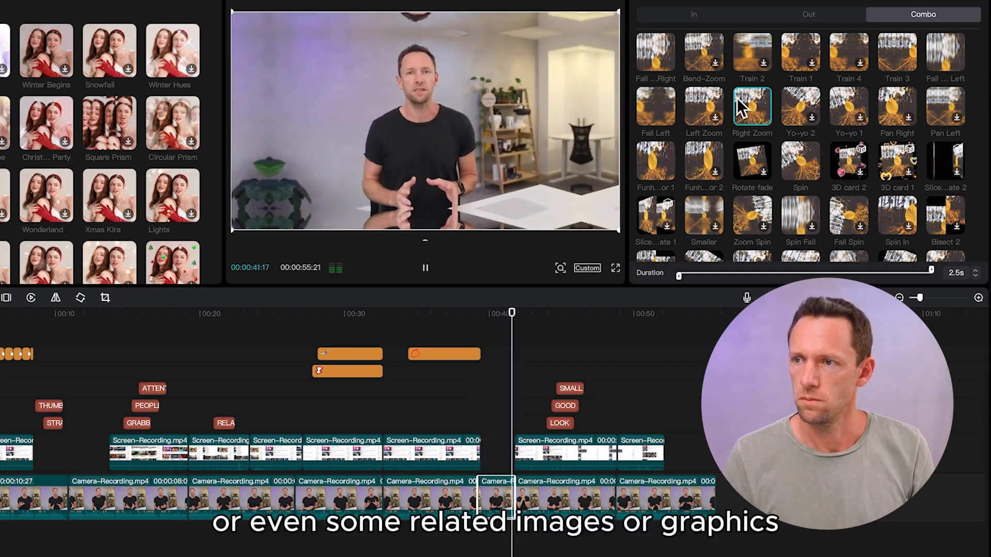
click(692, 155)
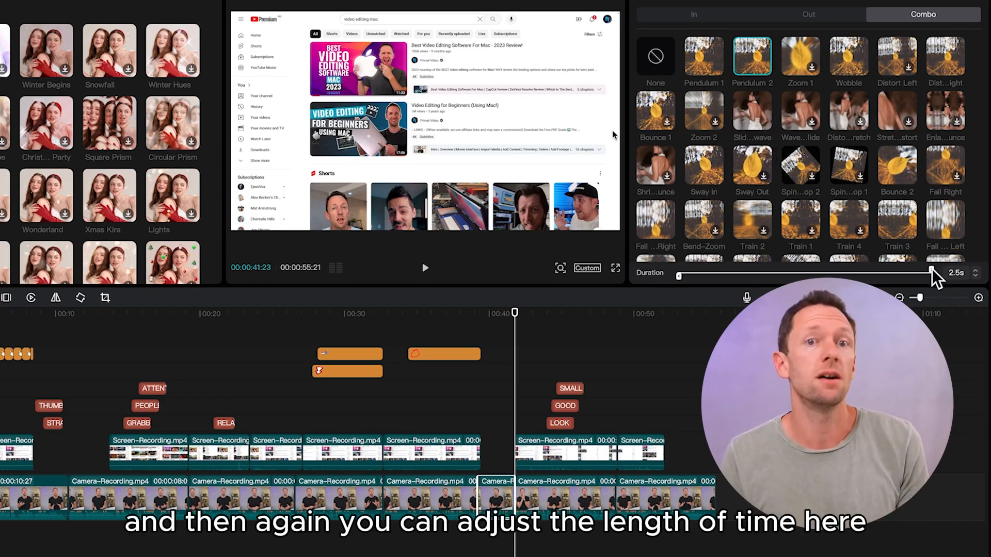
click(655, 56)
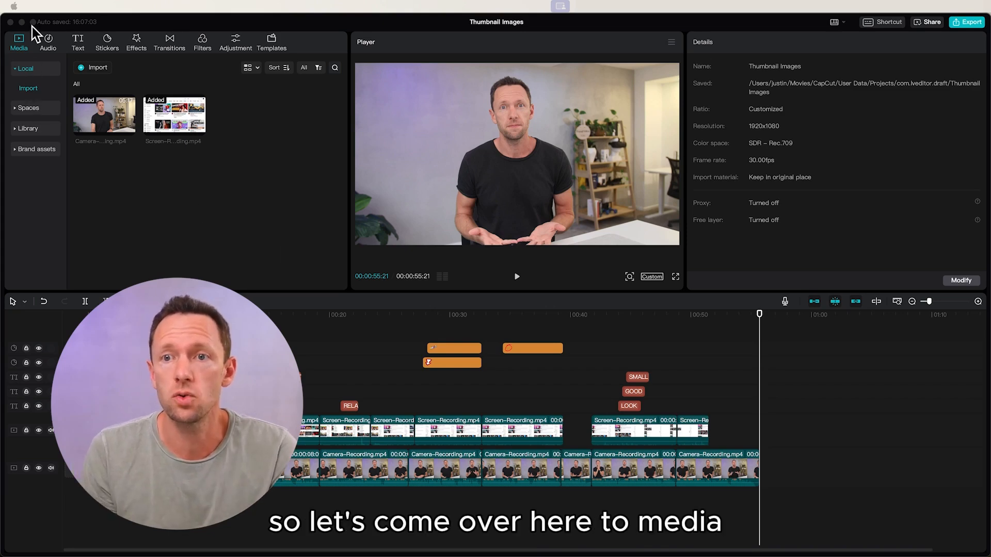
Step: Search the stock library for "Ski", add the snowboarder video after the last camera clip, and play it back
click(26, 127)
click(153, 65)
text(Ski)
key(Return)
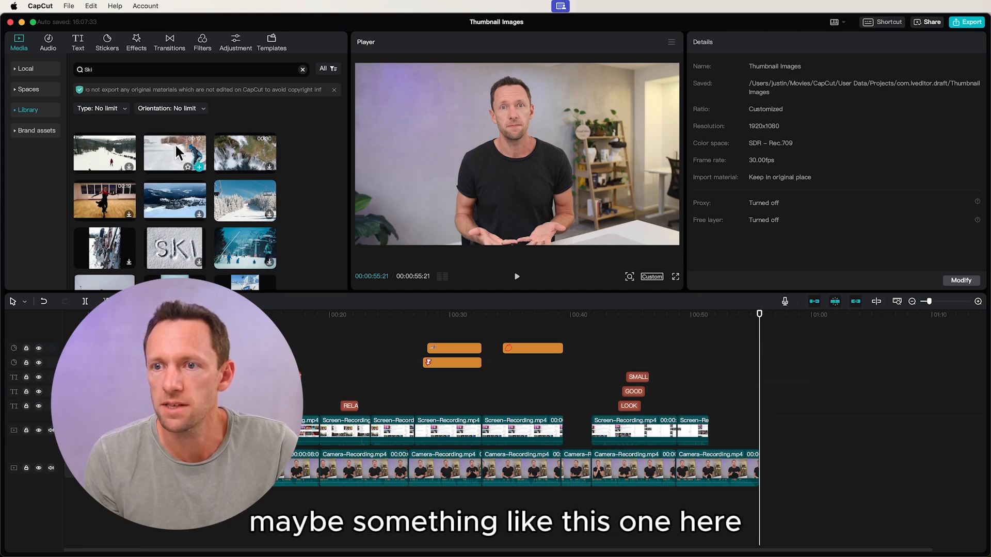
drag(171, 153, 822, 467)
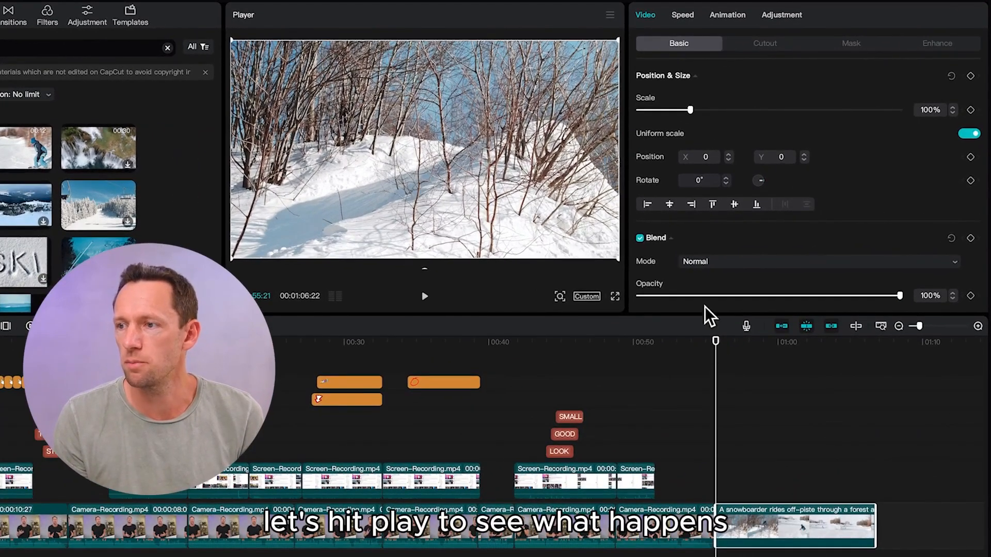
key(space)
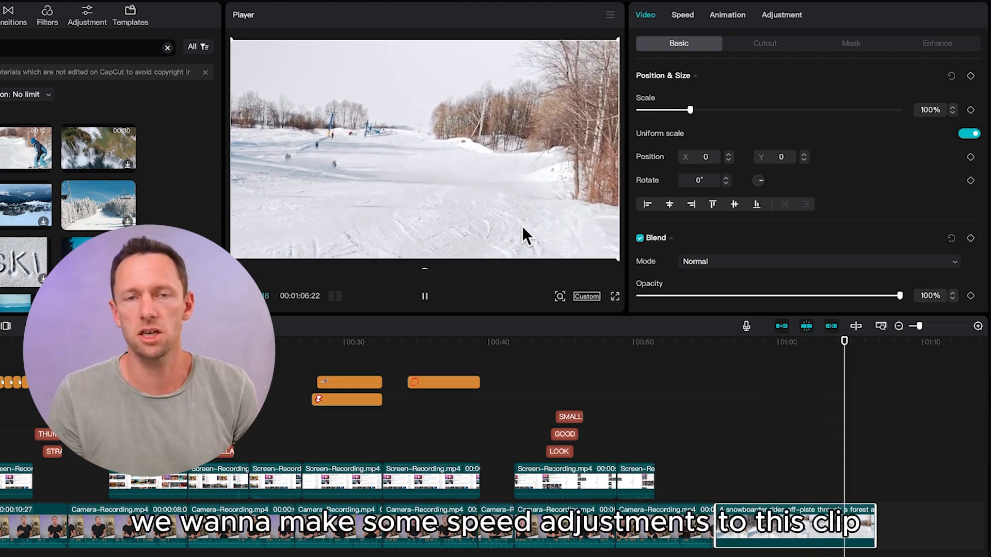
key(space)
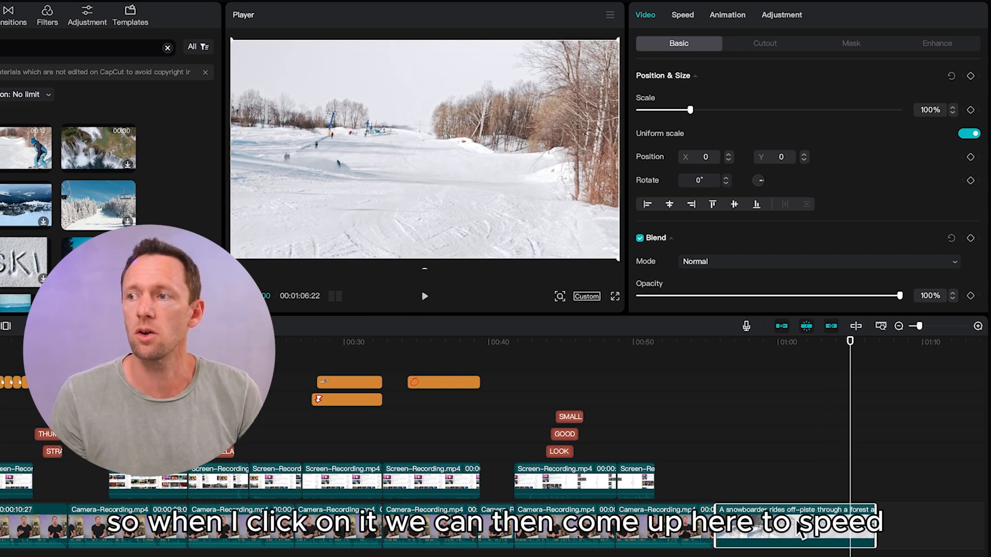
Step: Try slowing the snowboarder clip to 0.5x speed and play it back from near its start
click(683, 21)
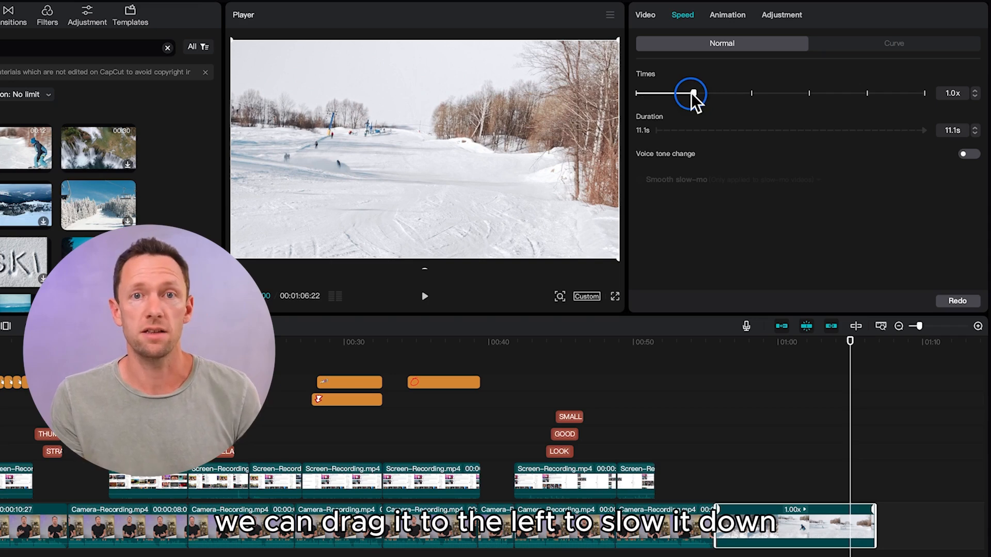
mouse_move(691, 93)
mouse_down()
mouse_move(676, 92)
mouse_move(697, 91)
mouse_up()
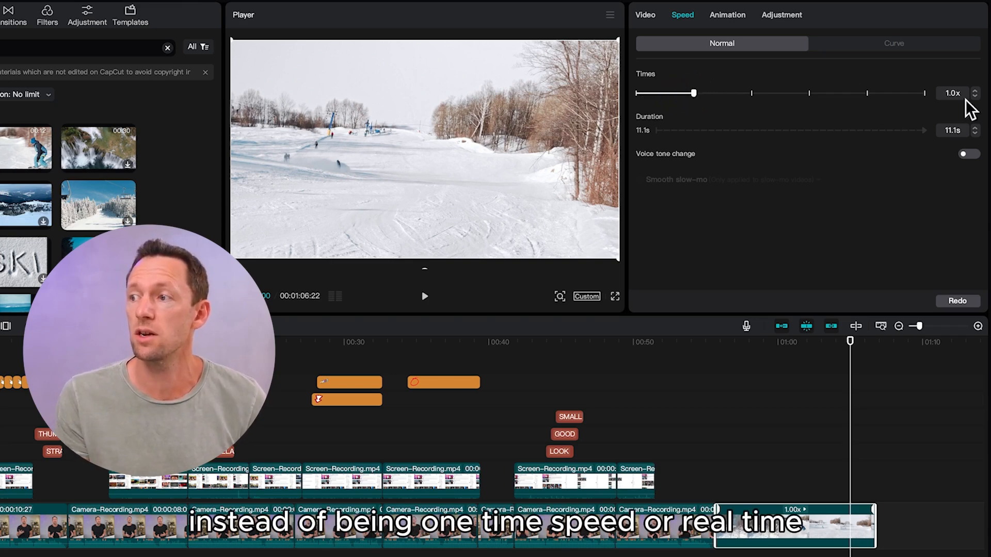
click(692, 93)
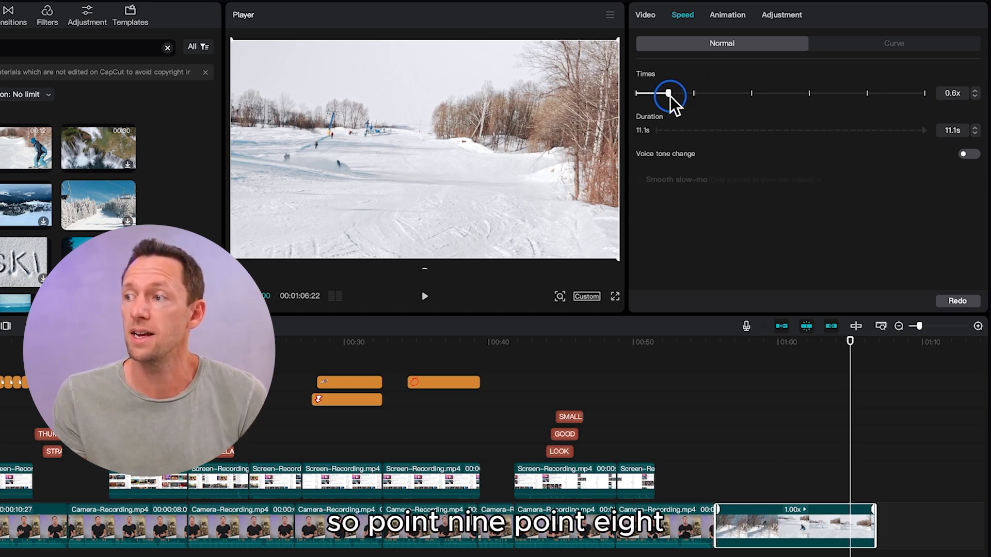
drag(670, 96, 663, 97)
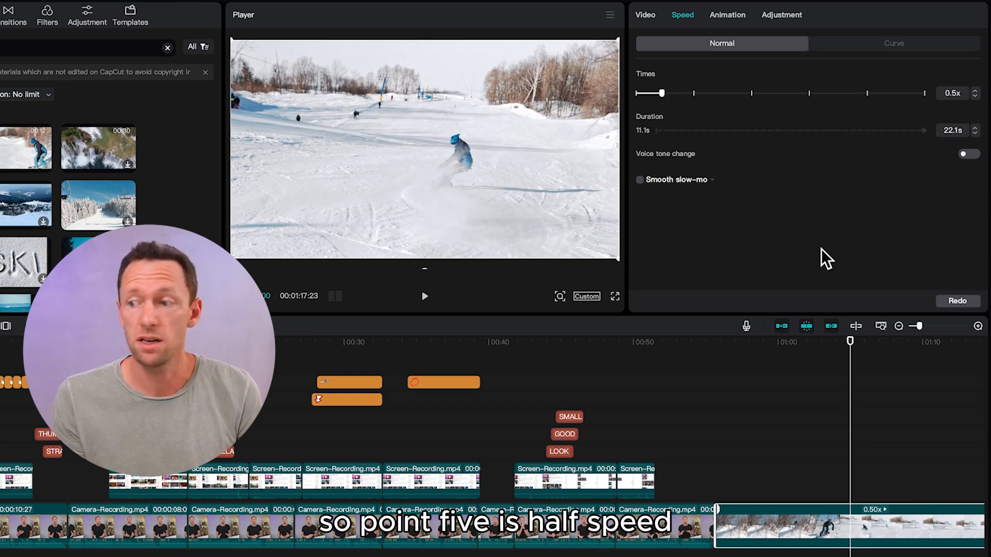
click(800, 343)
key(space)
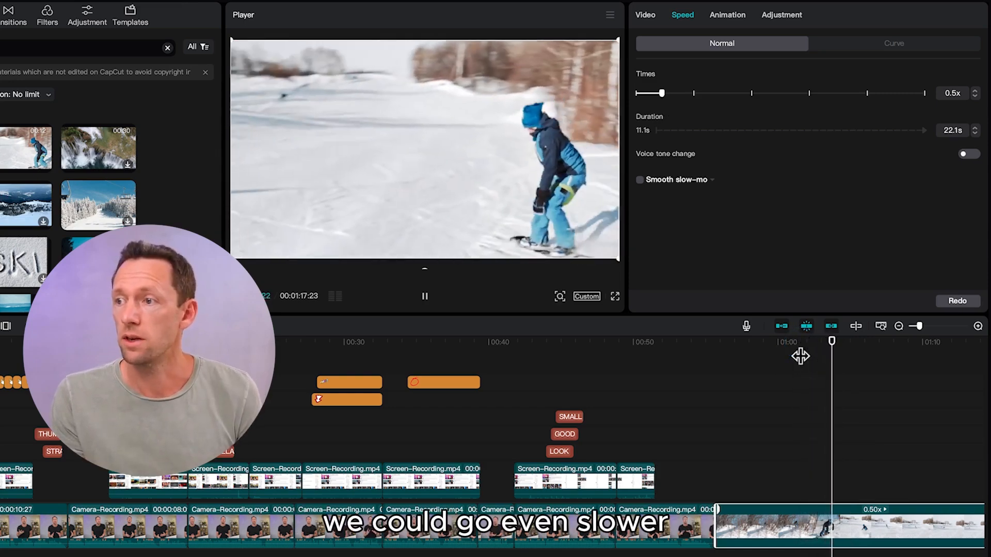
Step: Try slowing the snowboarder clip further to 0.2x speed and play it back
click(661, 93)
drag(654, 94, 643, 95)
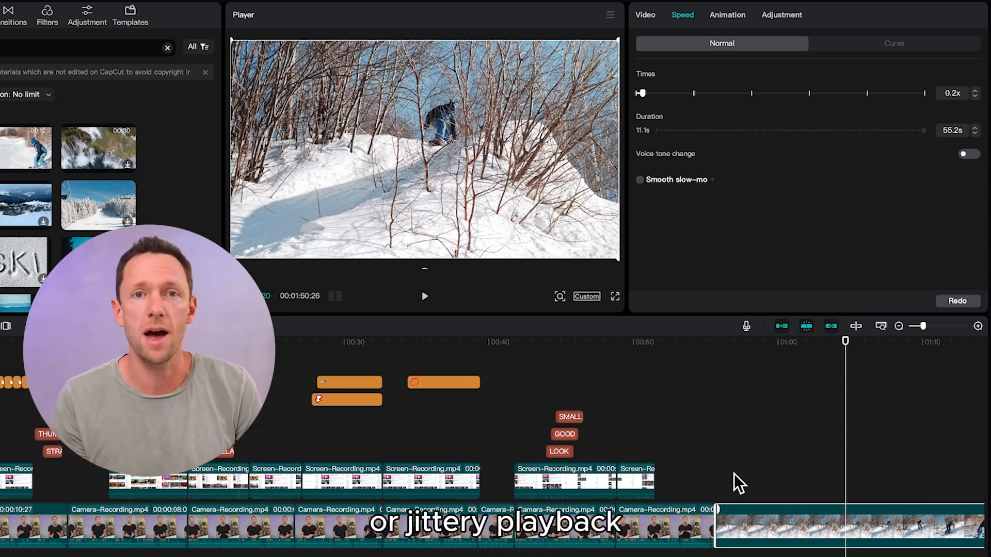
click(424, 298)
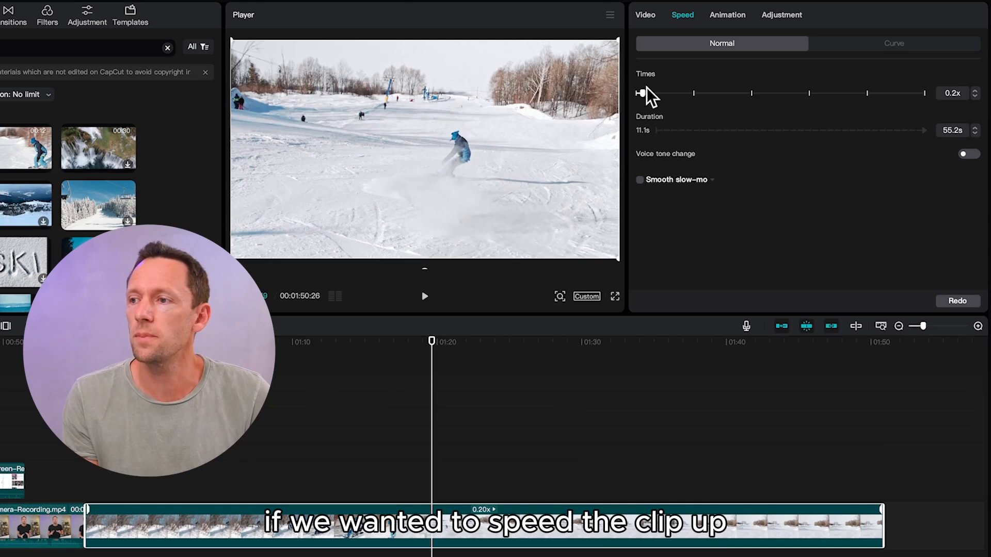
Step: Try speeding up the snowboarder clip to 3.0x and play it back from its beginning
drag(644, 94, 644, 94)
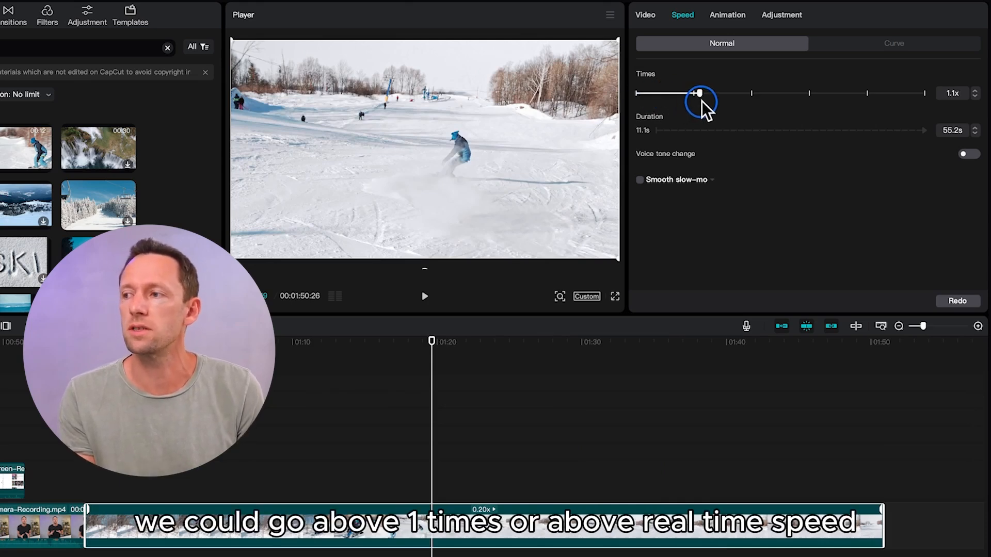
drag(723, 96, 772, 99)
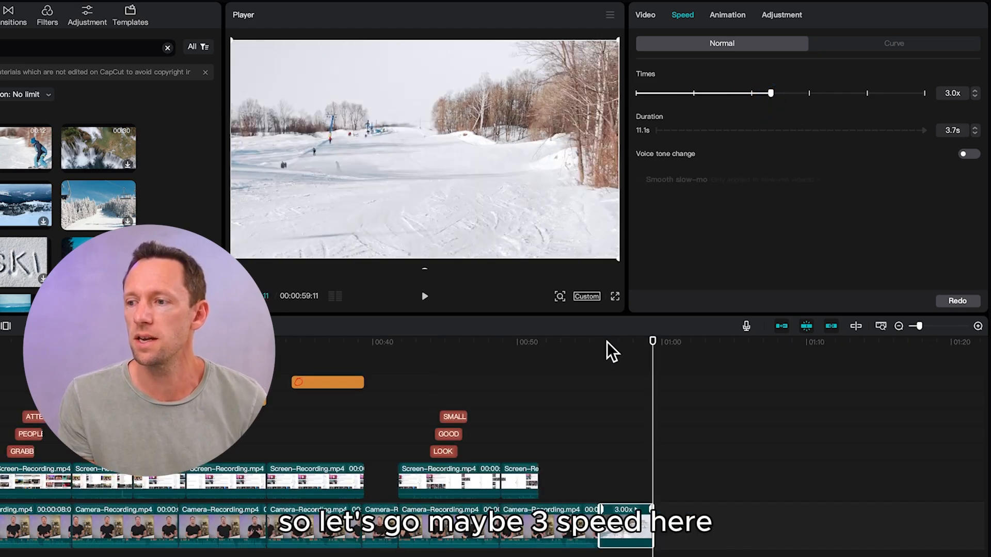
click(594, 343)
key(space)
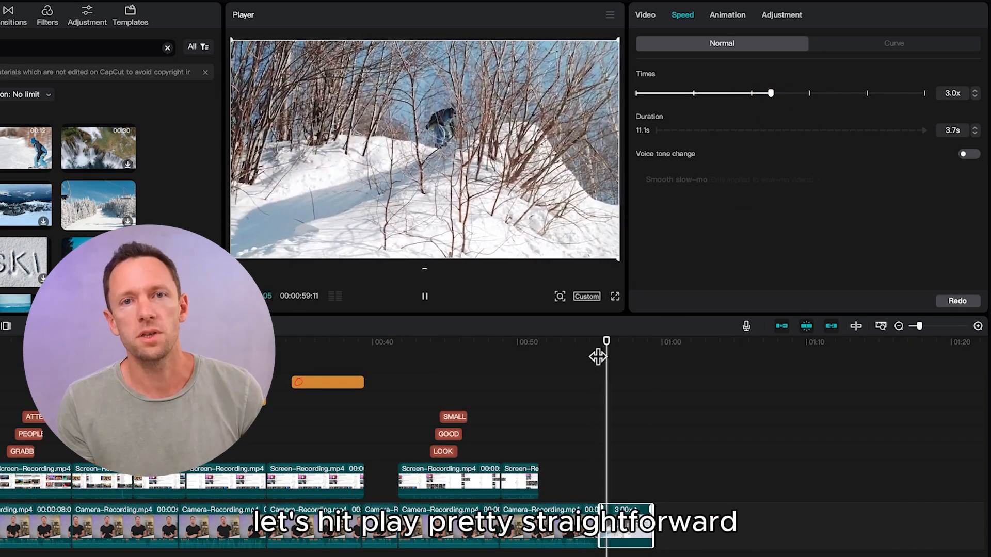
key(space)
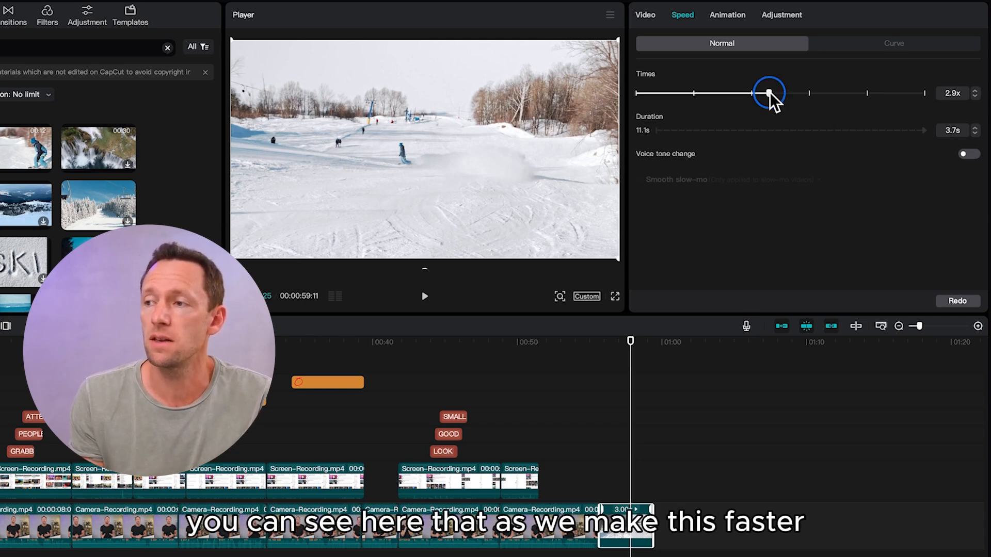
Step: Try a 3.7x speed on the snowboarder clip, and extend its duration in small increments to 3.5 s
drag(777, 91, 784, 91)
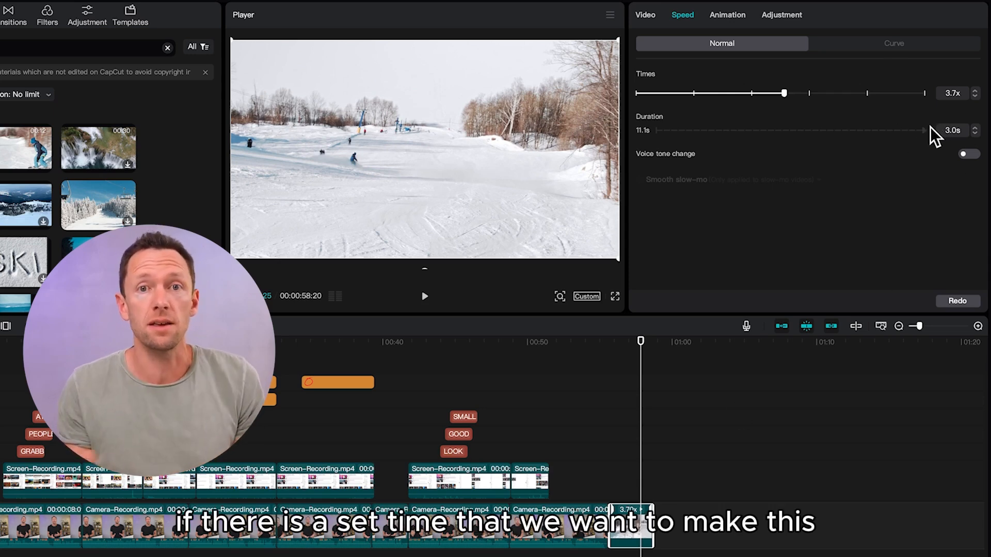
click(975, 127)
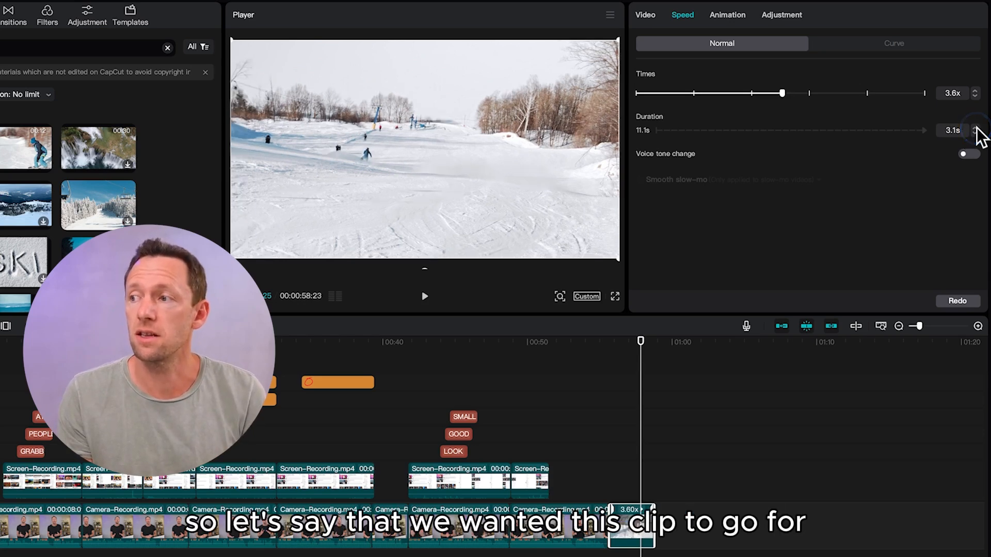
click(975, 127)
click(974, 127)
click(974, 127)
click(975, 127)
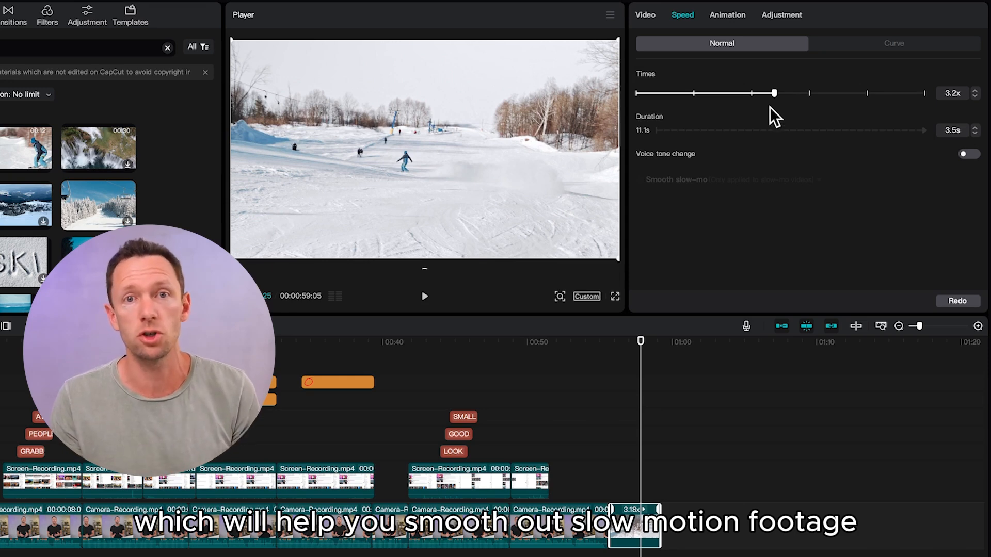
Step: Slow the snowboarder clip from fast motion down to 0.2x and preview the slow motion briefly
drag(772, 95, 645, 118)
click(424, 296)
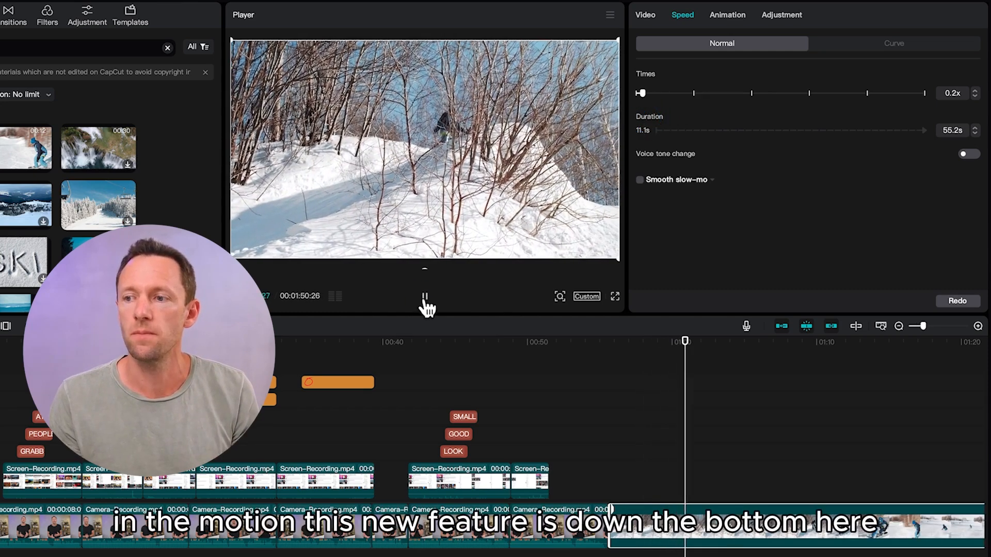
click(425, 299)
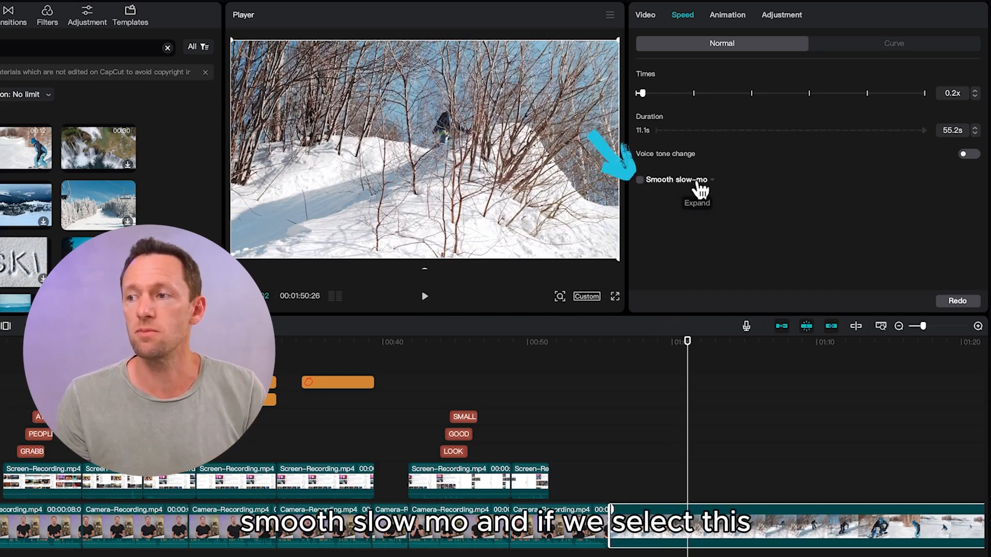
Step: Enable Smooth slow-mo with Frame blending on the 0.2x snowboarder clip and play it back
click(640, 180)
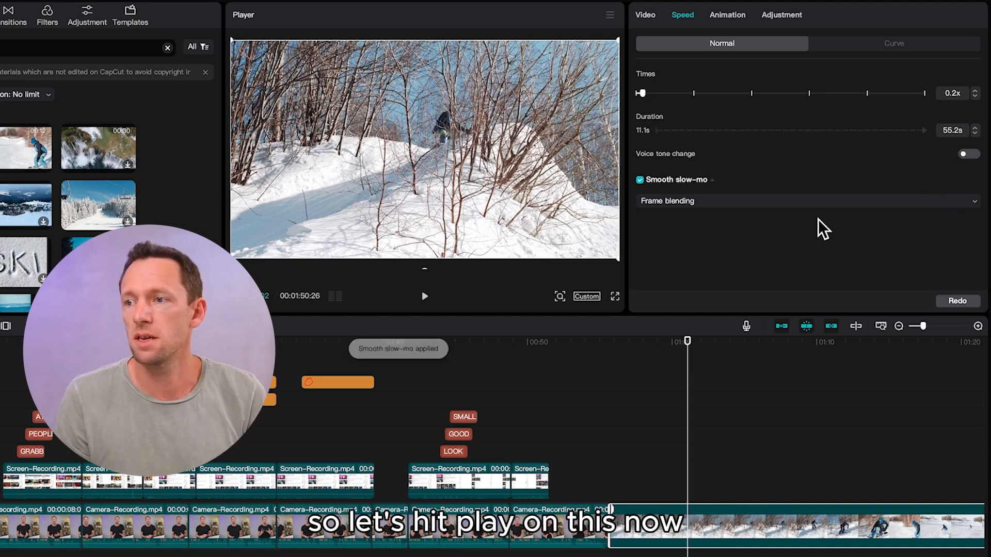
key(space)
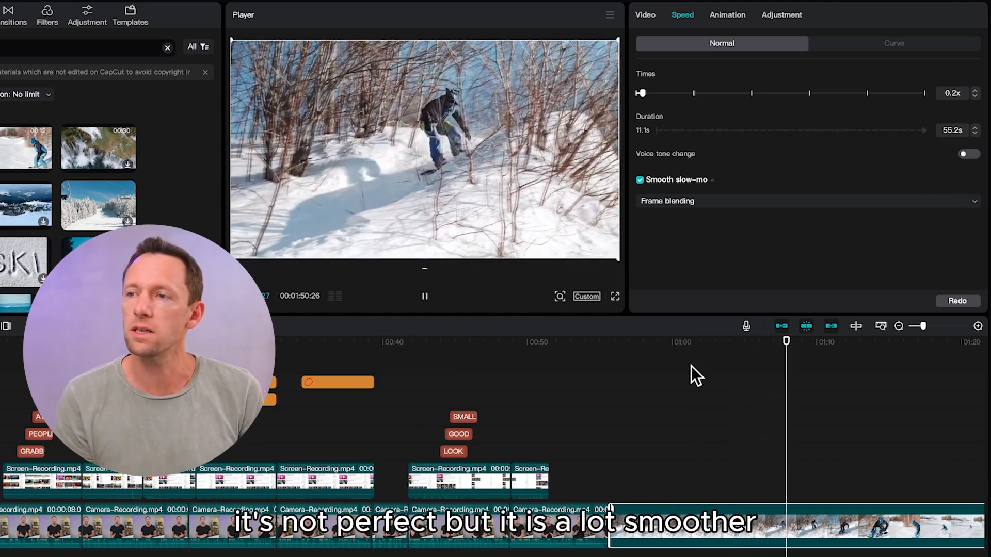
key(space)
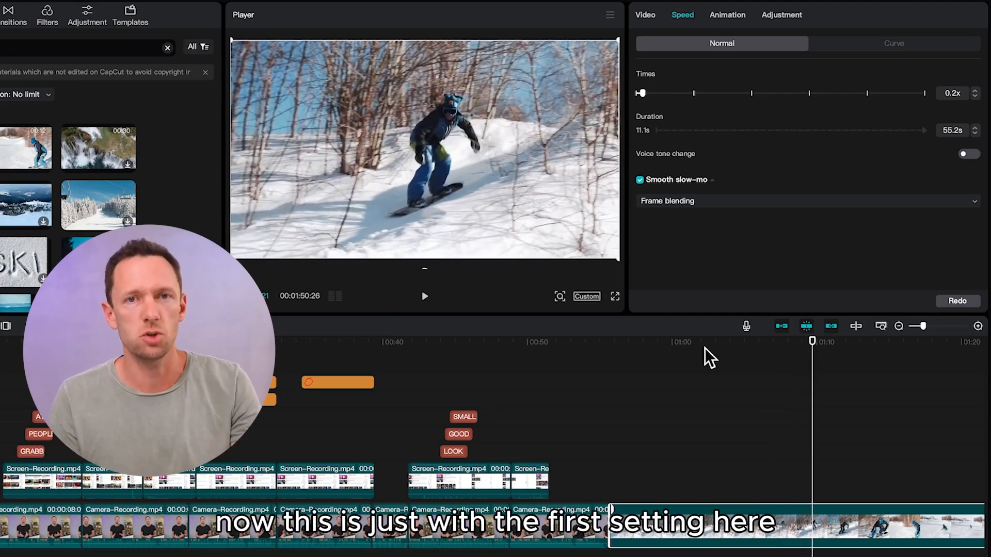
Step: Try the Optical flow method for Smooth slow-mo on the whole snowboarder clip and turn Smooth slow-mo off
click(679, 206)
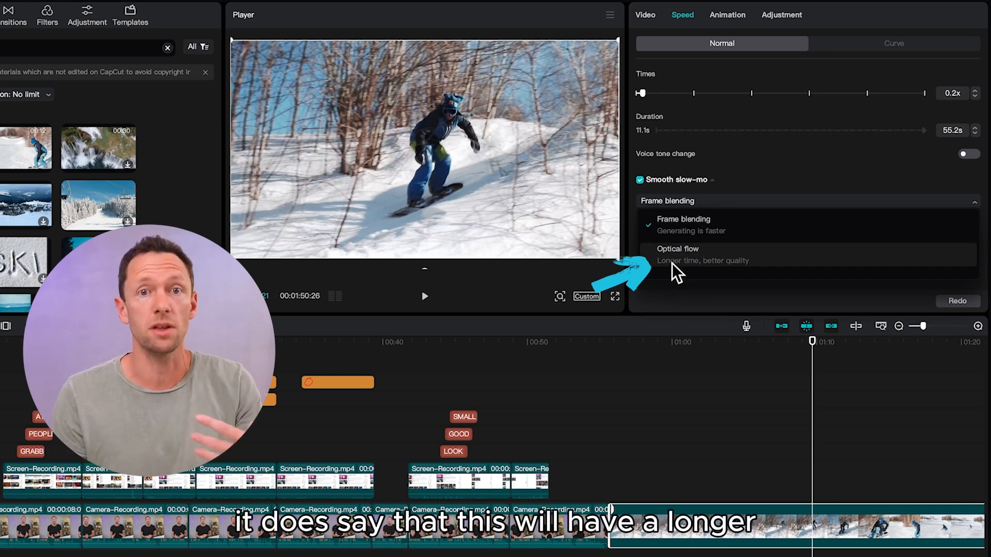
click(717, 259)
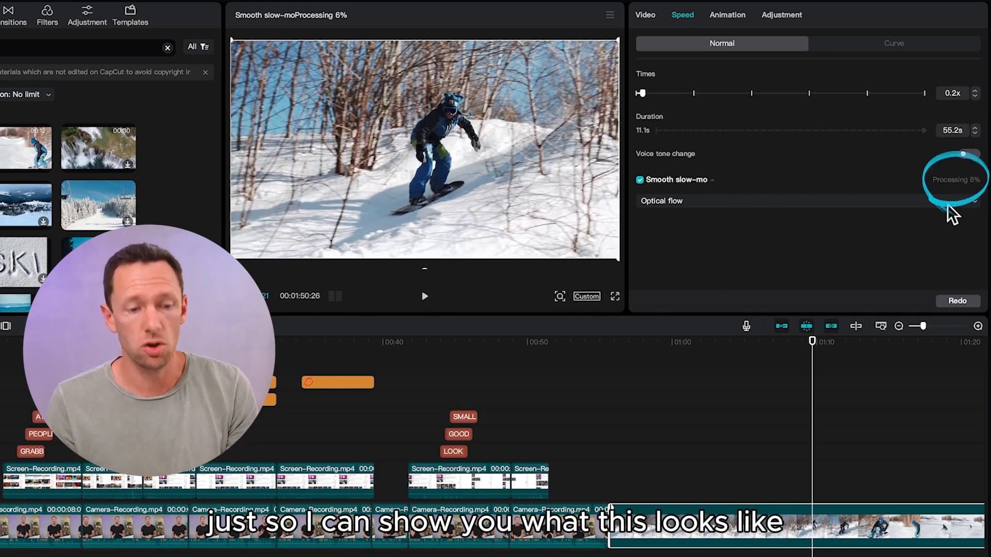
click(640, 180)
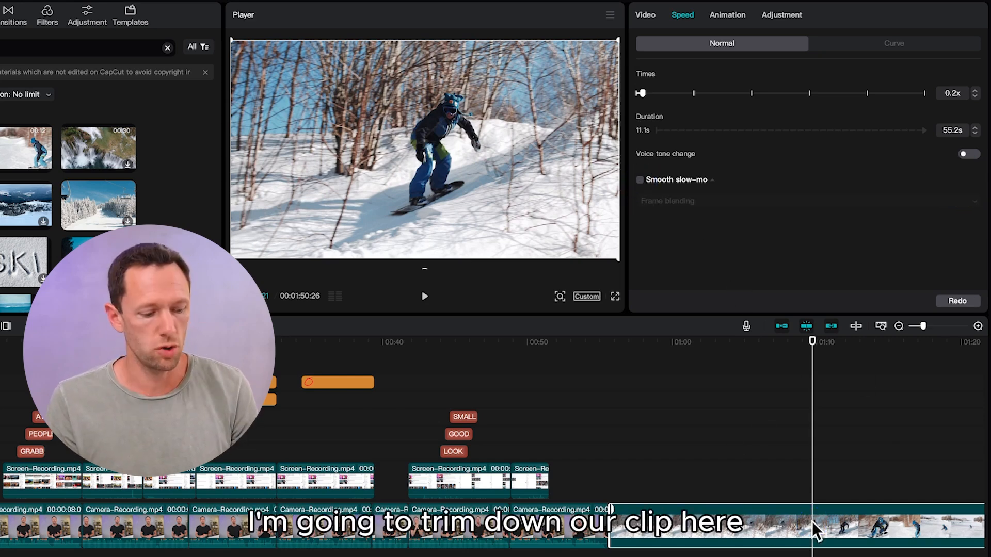
Step: Split the snowboarder clip at the playhead and apply Smooth slow-mo with Optical flow to its first part
key(ctrl+b)
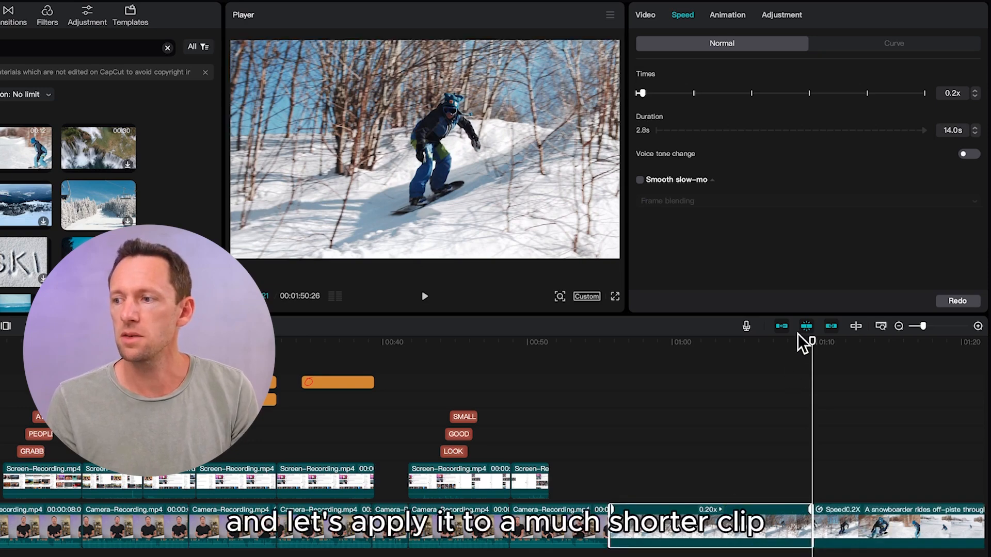
drag(812, 341, 759, 356)
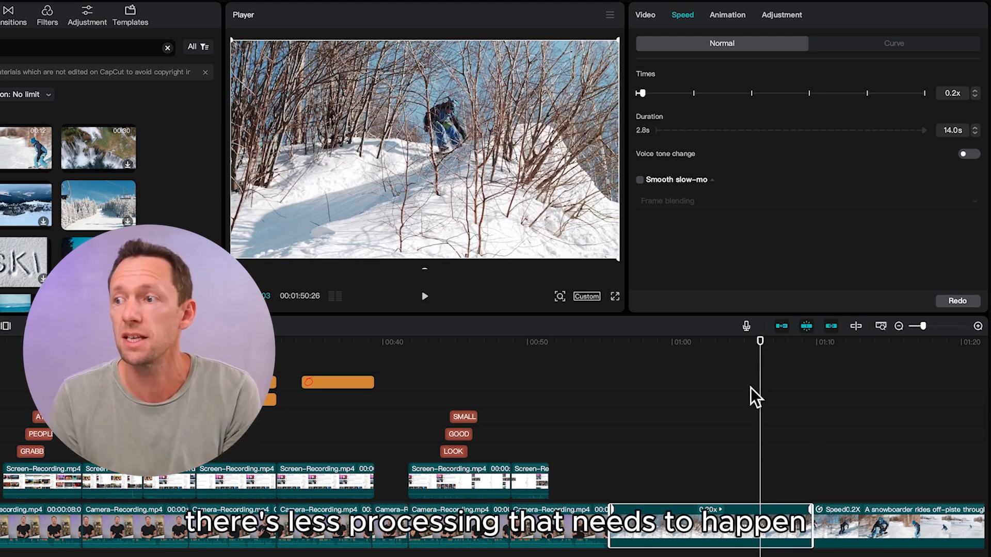
click(654, 184)
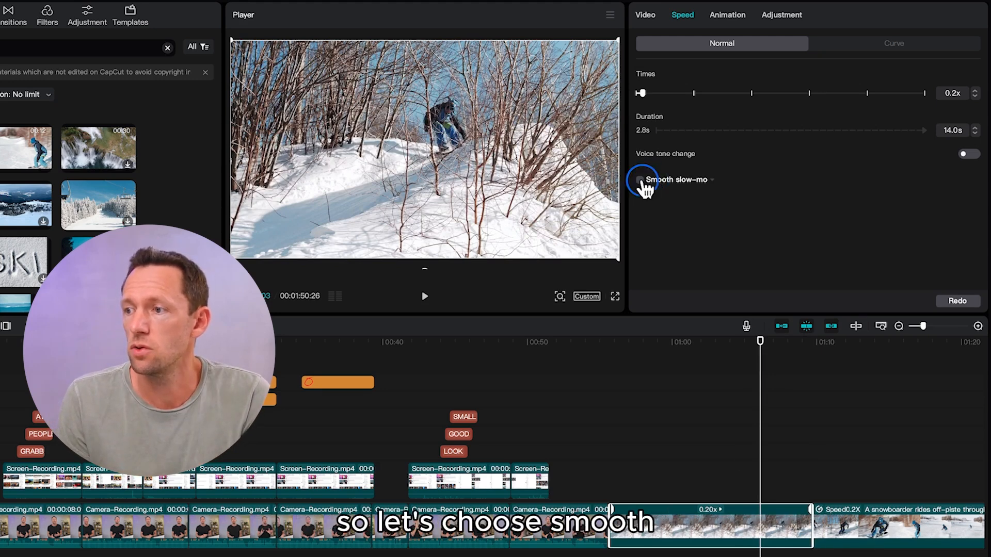
click(641, 180)
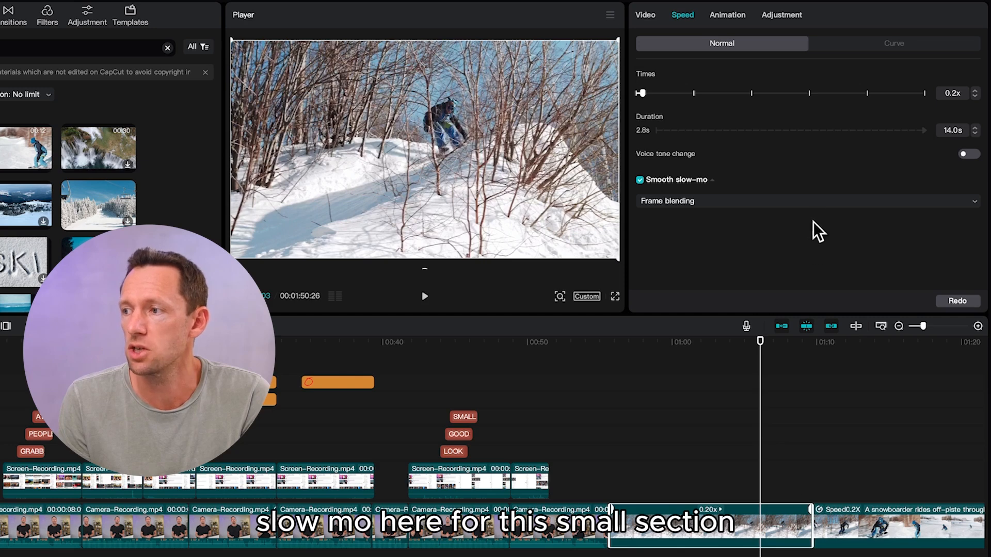
click(810, 206)
click(714, 258)
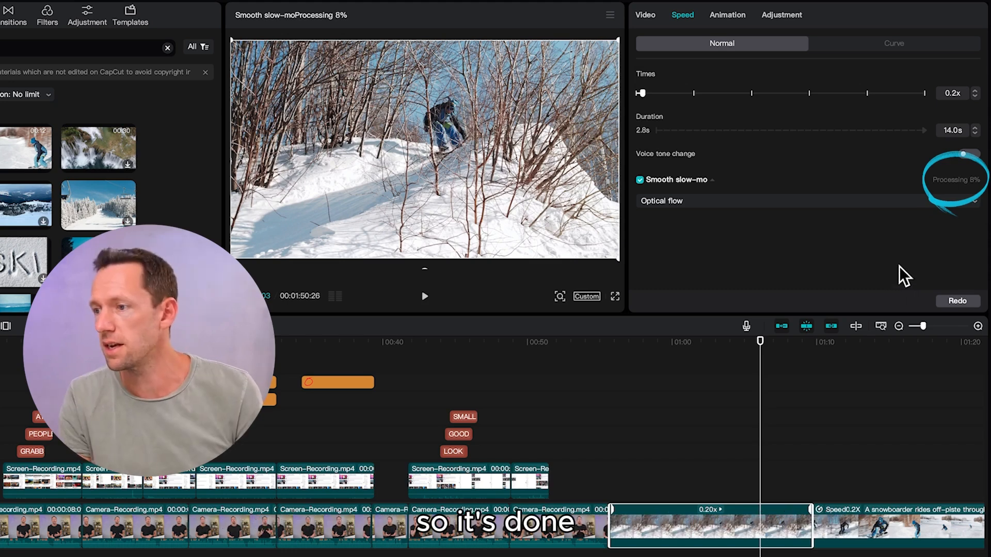
Step: Play back the first part of the split snowboarder clip from its beginning to examine the slow motion
drag(726, 340, 611, 386)
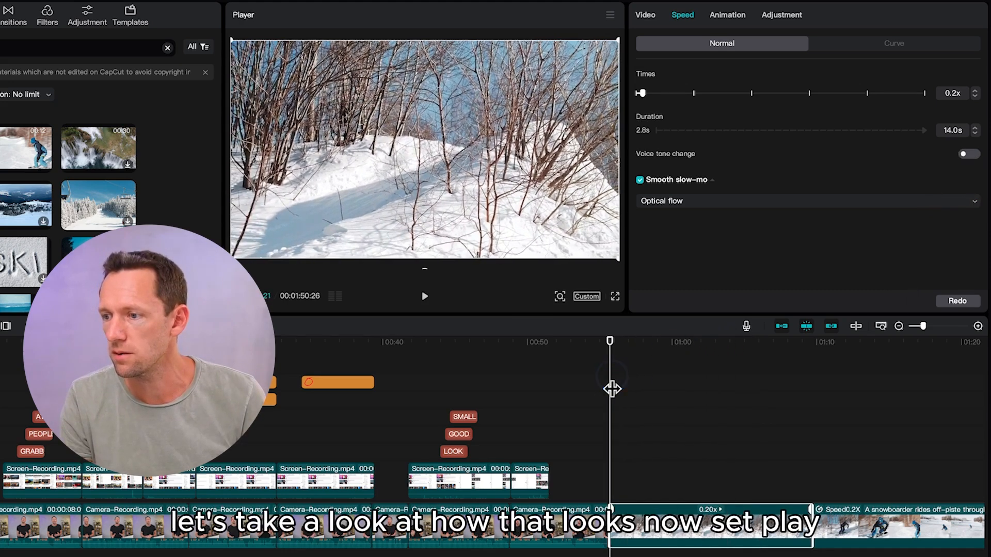
key(space)
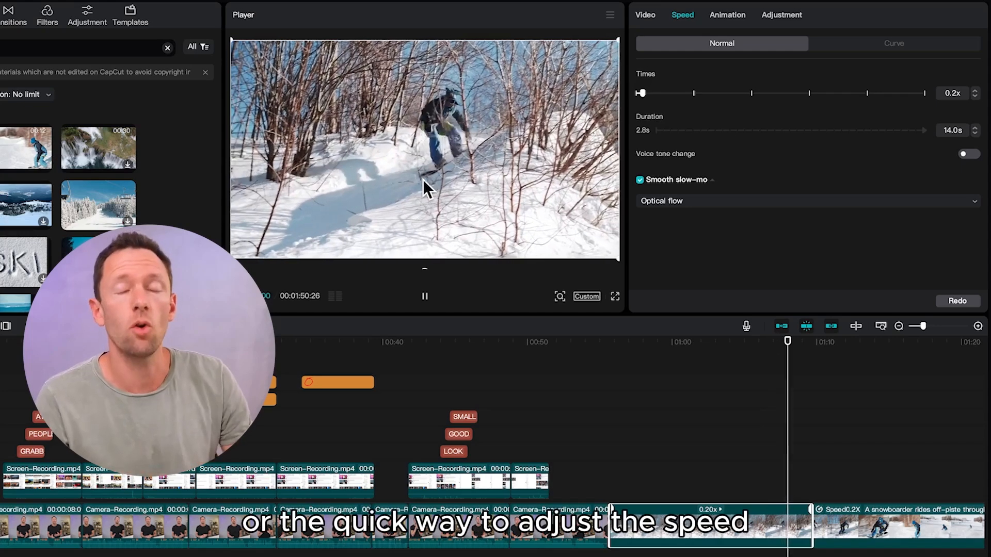
key(space)
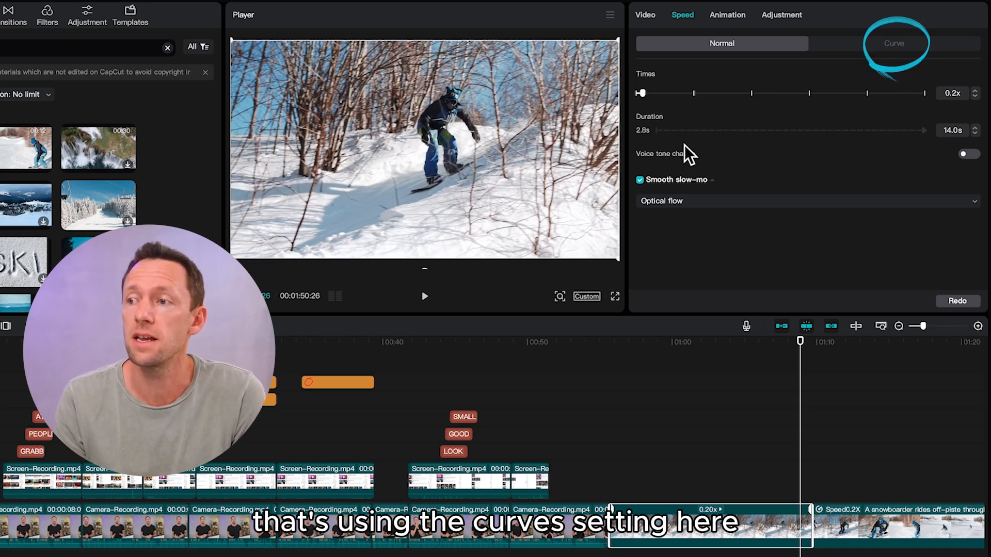
Step: Restore the snowboarder clip to 1.0x speed and apply the Hero time speed curve to it
click(694, 93)
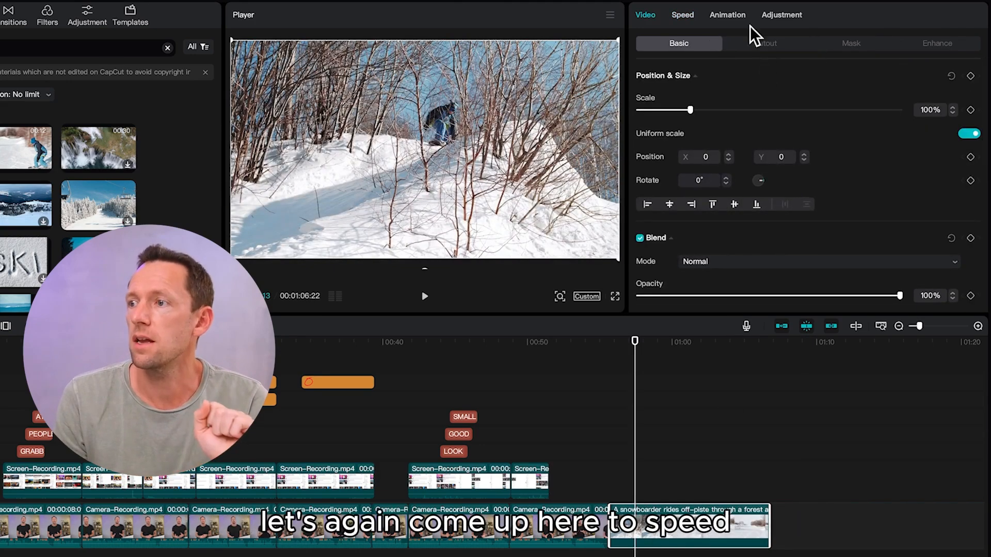
click(682, 15)
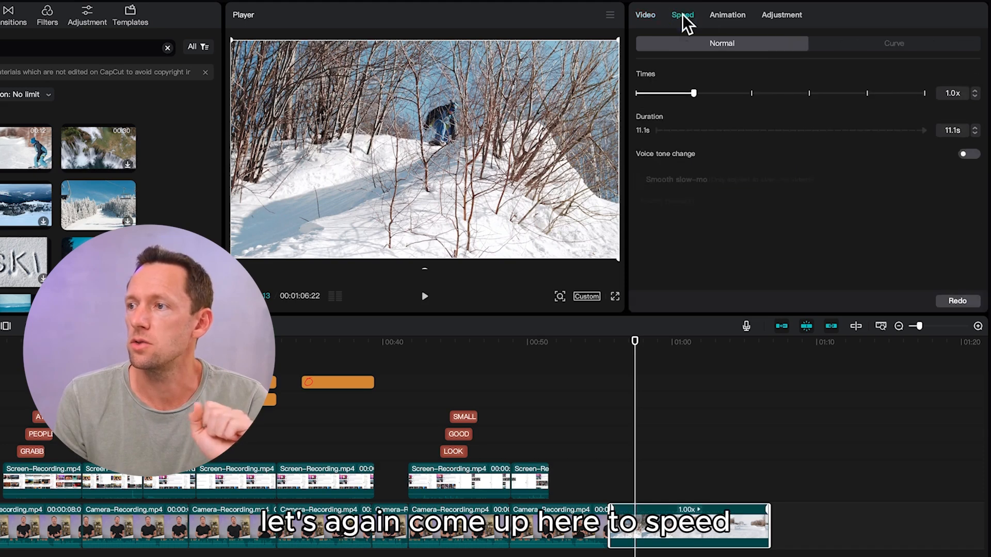
click(925, 43)
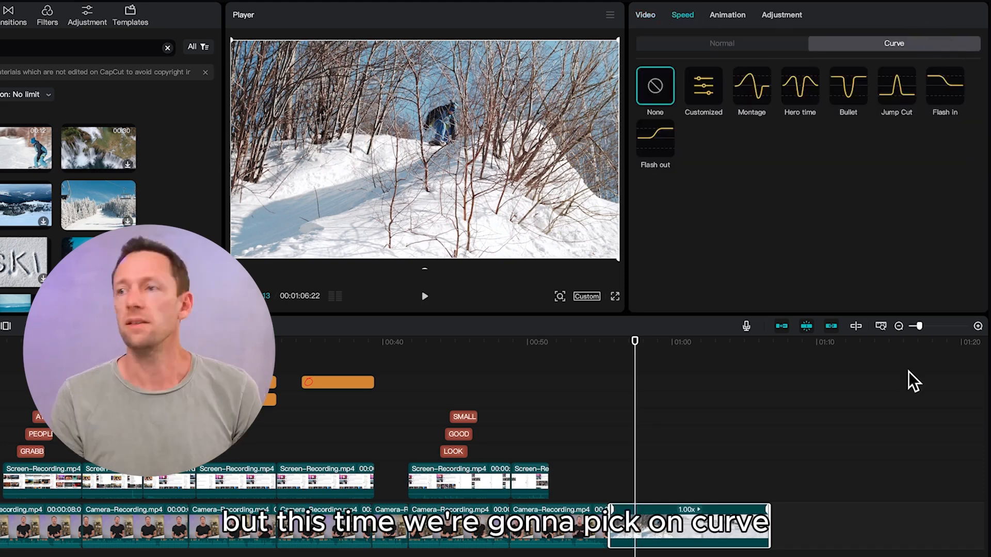
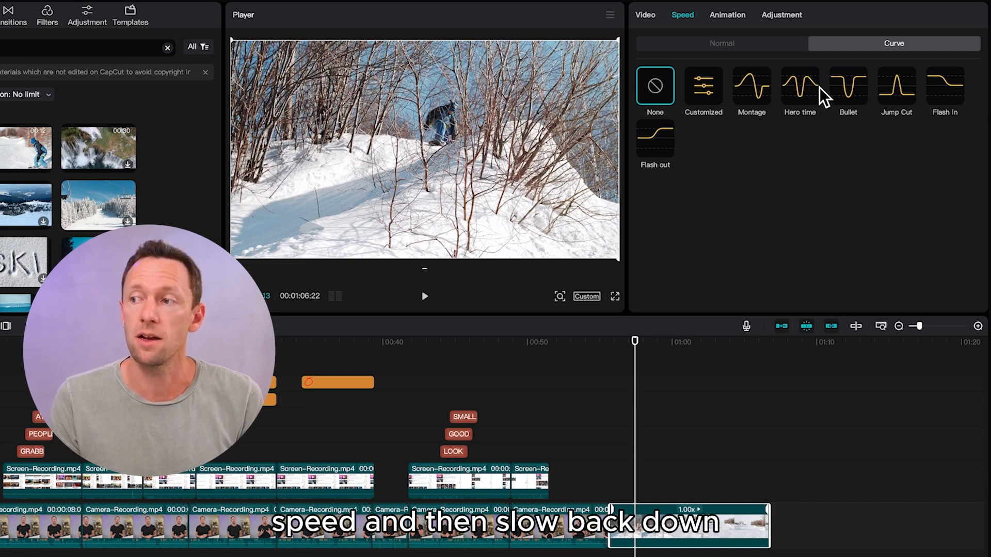
click(799, 89)
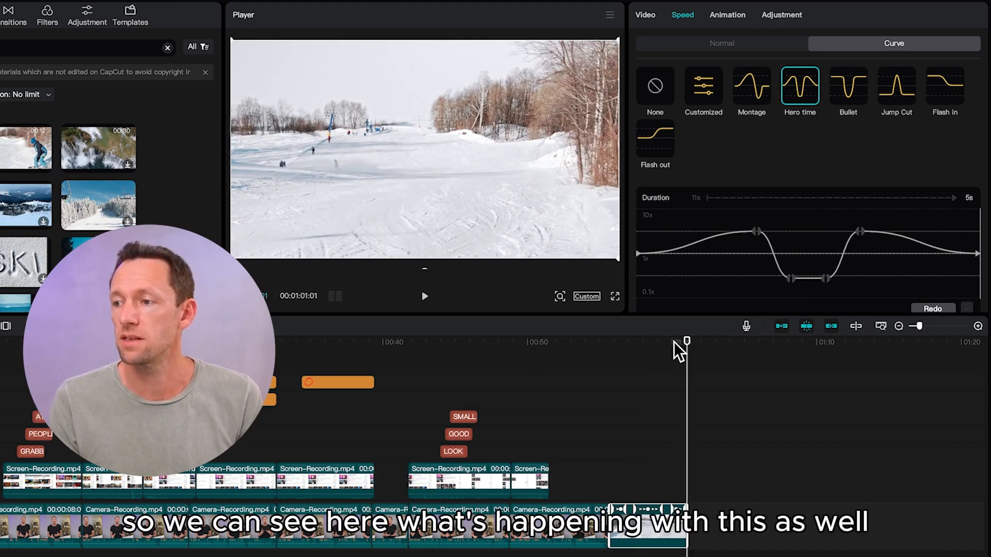
Step: Play back the snowboarder clip from its beginning and raise the Hero time curve's starting point level with its first peak
drag(674, 341, 613, 365)
key(space)
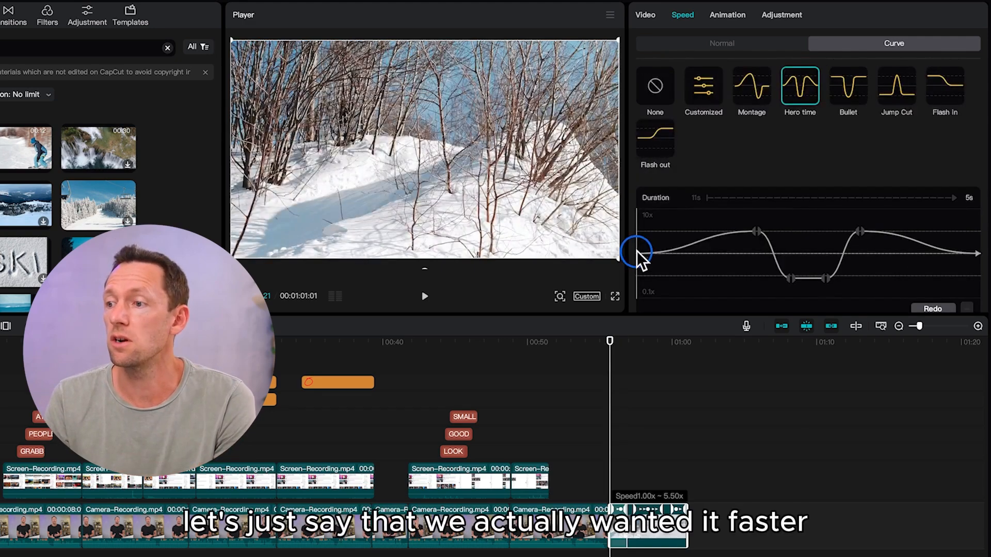
drag(630, 250, 626, 234)
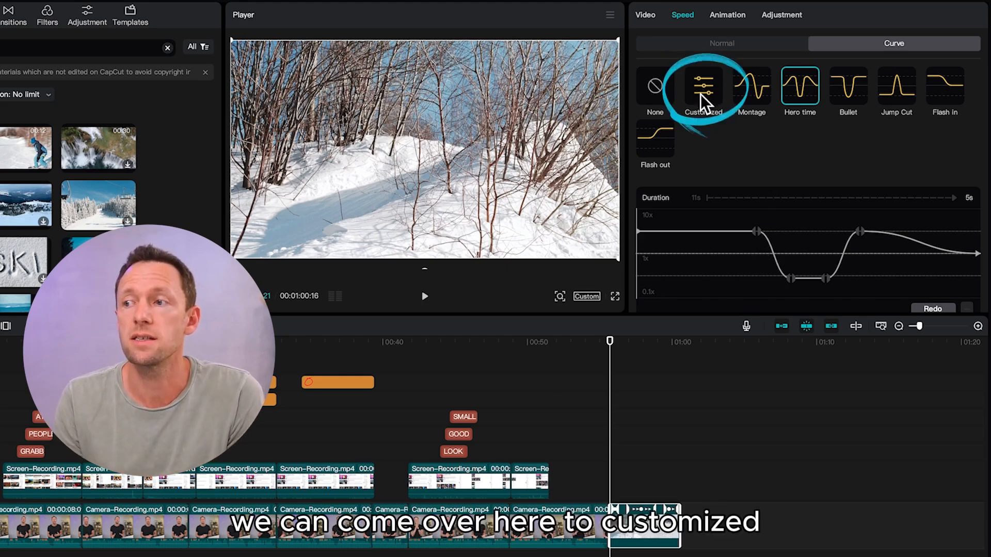
Step: Remove the Hero time curve from the snowboarder clip and apply a Customized speed curve
click(648, 86)
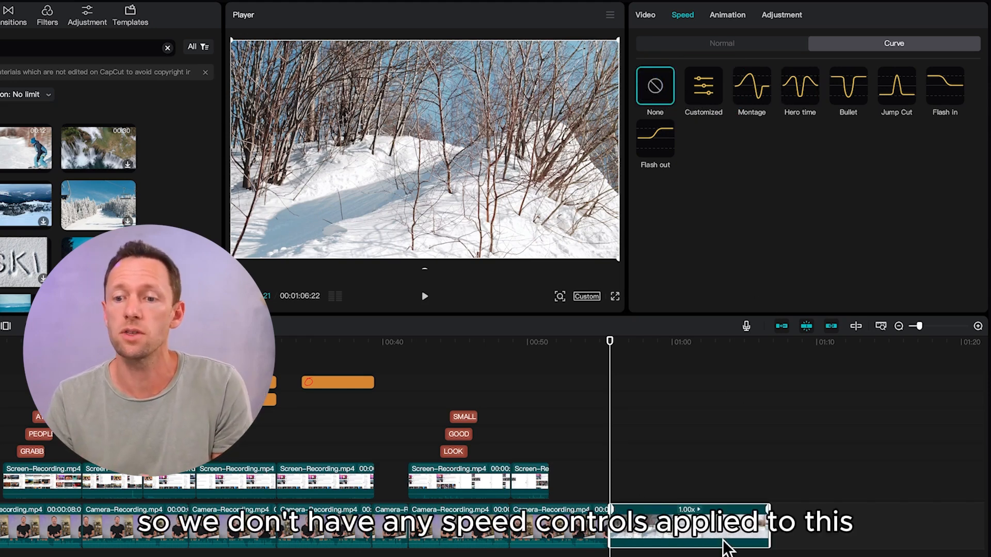
click(698, 88)
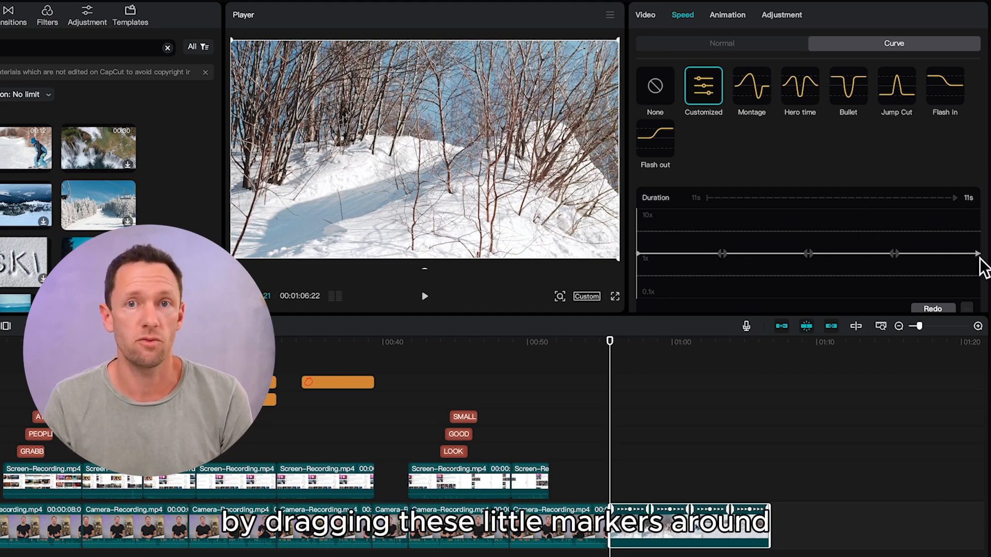
scroll(949, 256, down, 2)
drag(657, 212, 729, 200)
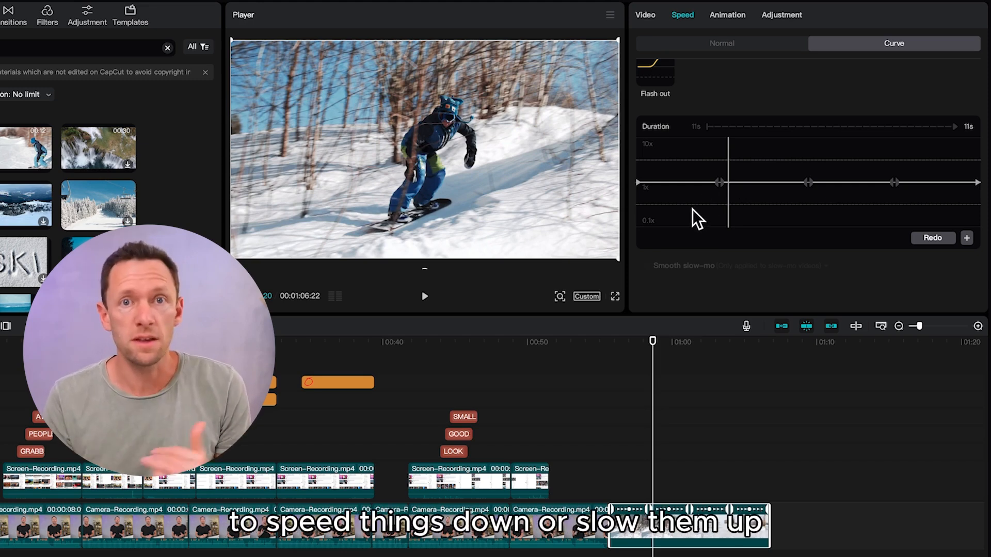
Step: Lower the second and third points of the customized speed curve equally to slow down the clip's middle section
click(723, 183)
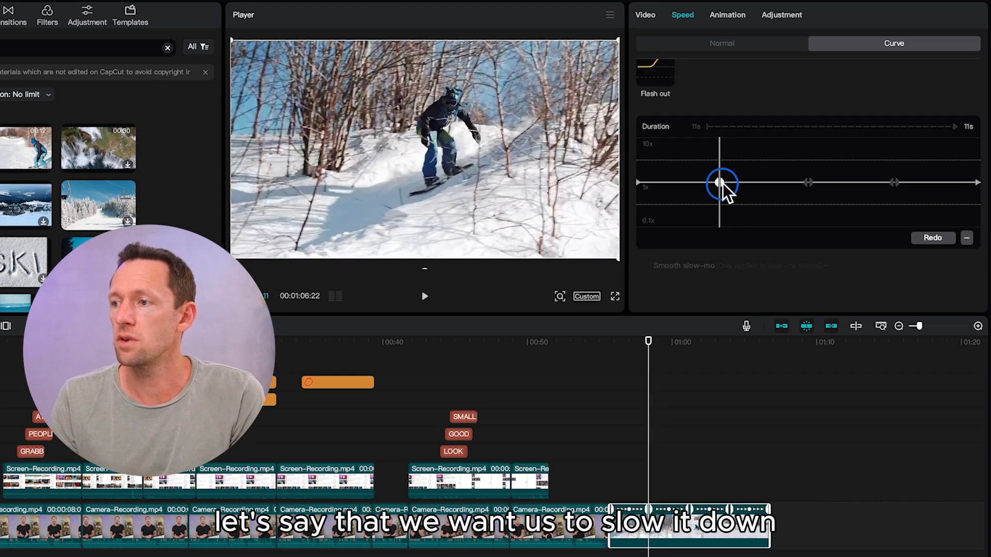
drag(722, 184, 720, 203)
drag(722, 203, 809, 202)
click(810, 188)
Step: Add a 1x curve point just before the slow section, tighten the ramps into and out of it, and play back the clip
drag(669, 196, 702, 201)
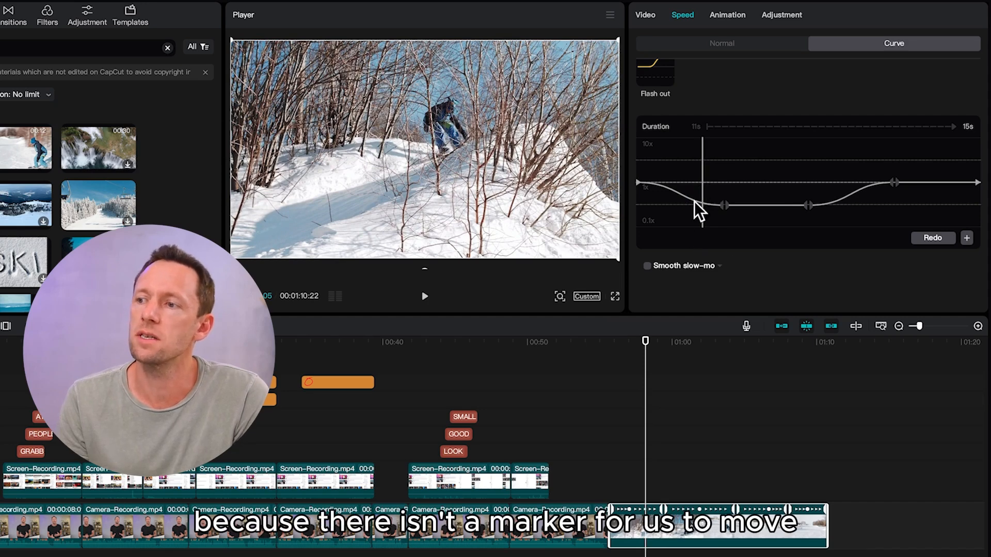
click(967, 238)
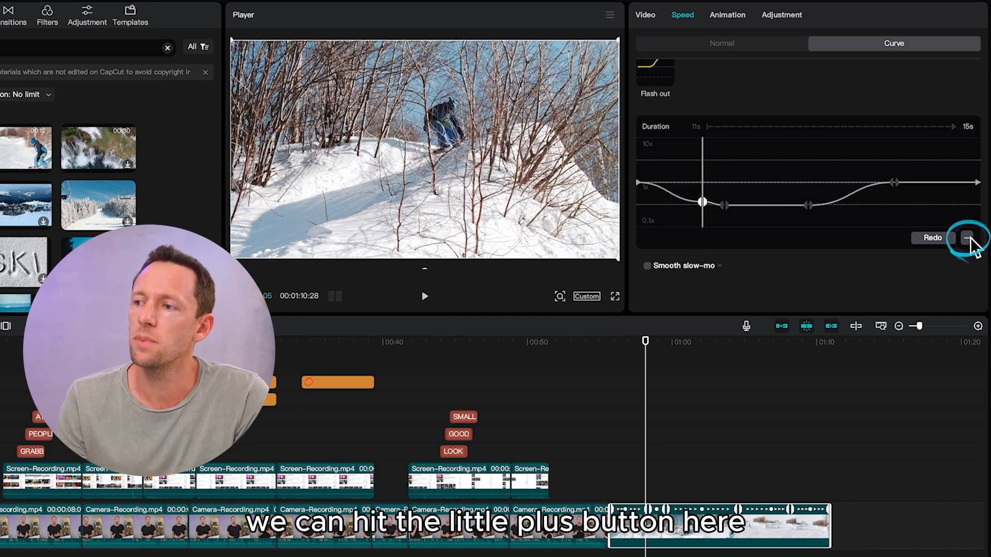
drag(700, 201, 799, 207)
drag(894, 182, 811, 183)
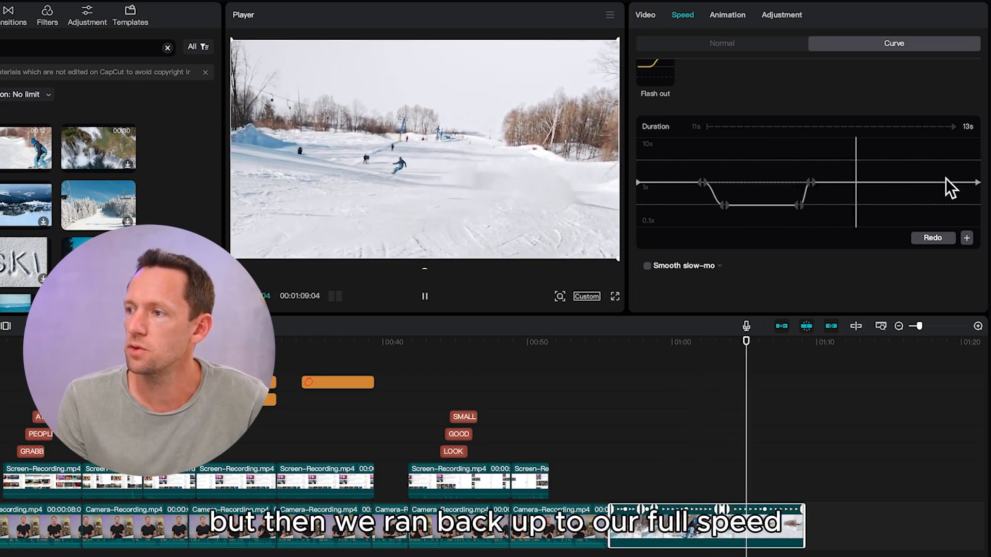
key(space)
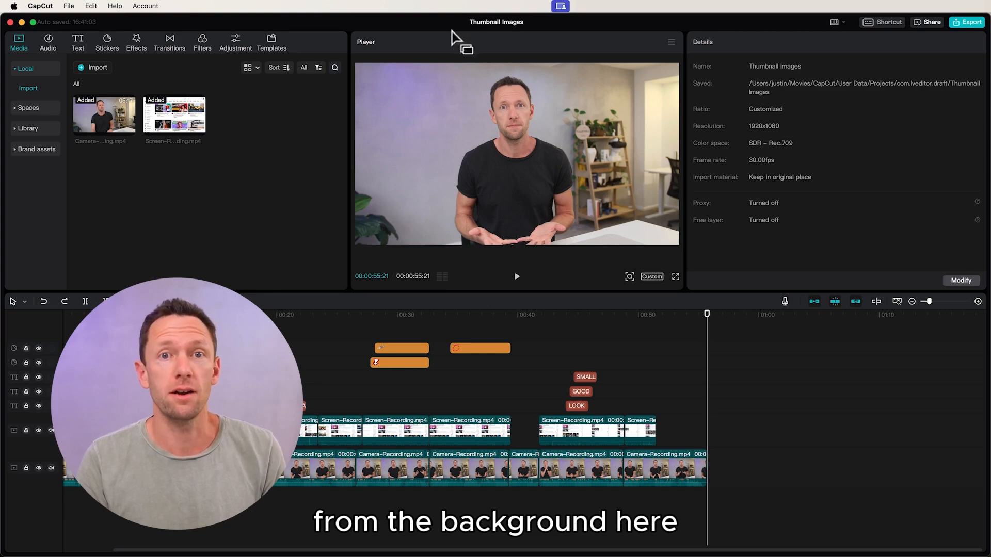
Step: Remove the background of the last camera recording clip with Auto cutout and scrub through it to check the result
click(685, 465)
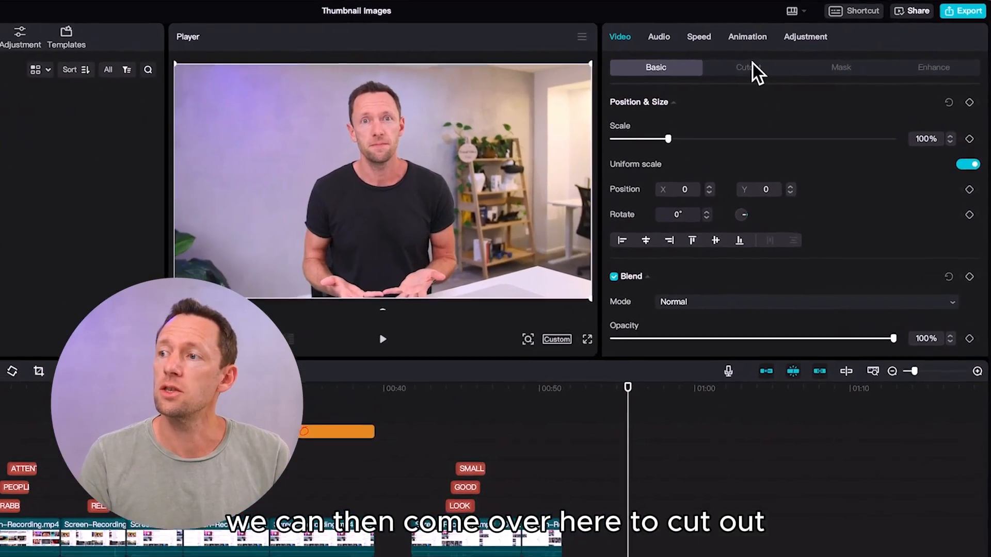
click(803, 66)
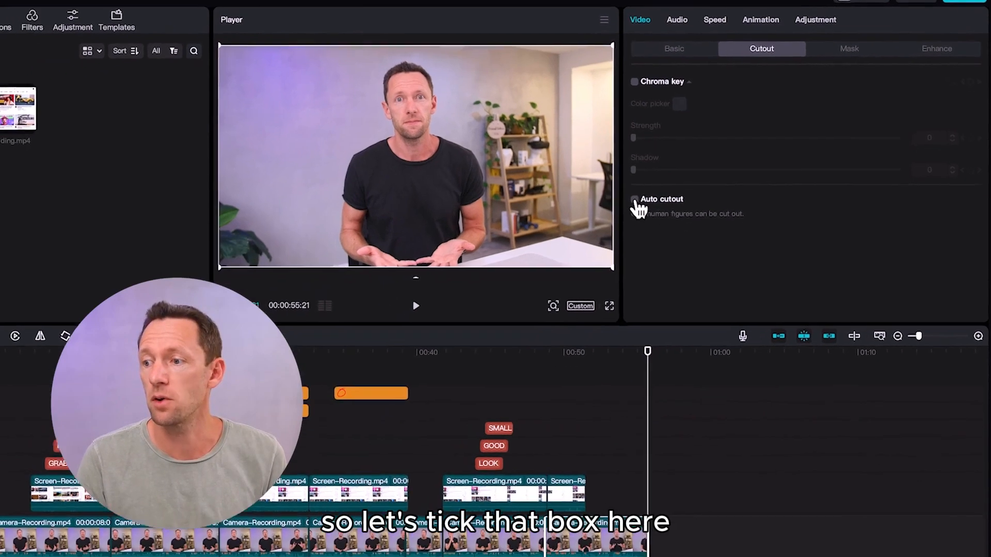
click(610, 228)
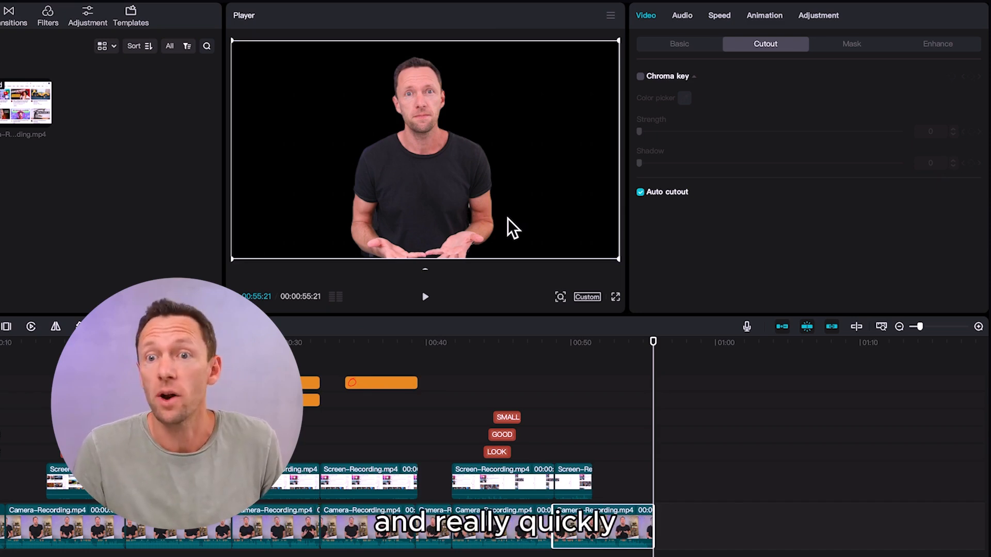
drag(636, 345, 618, 358)
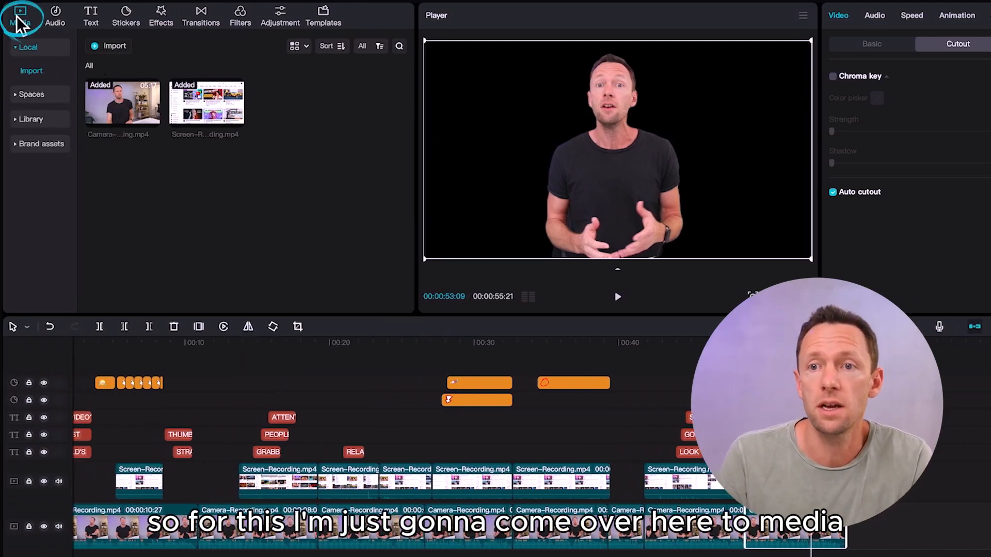
Step: Add the blue and pink Psychedelic color background from the stock library's Background category to the overlay track past the last camera clip
click(44, 118)
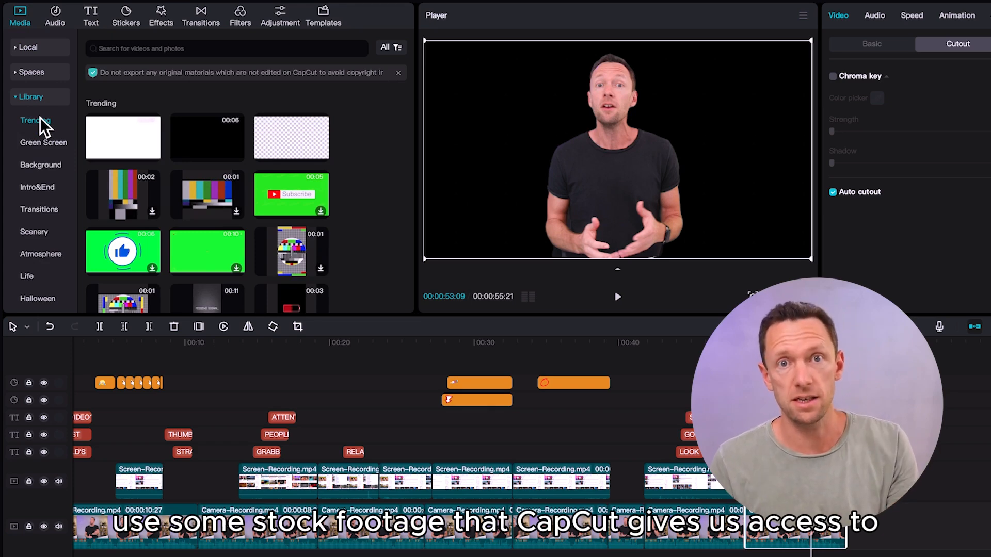
click(39, 165)
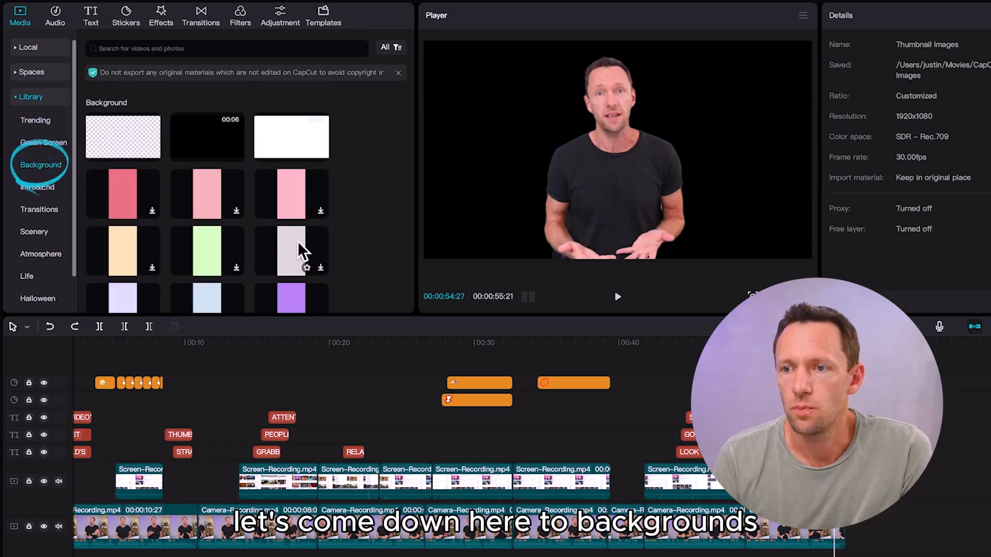
scroll(314, 247, down, 10)
scroll(312, 252, down, 5)
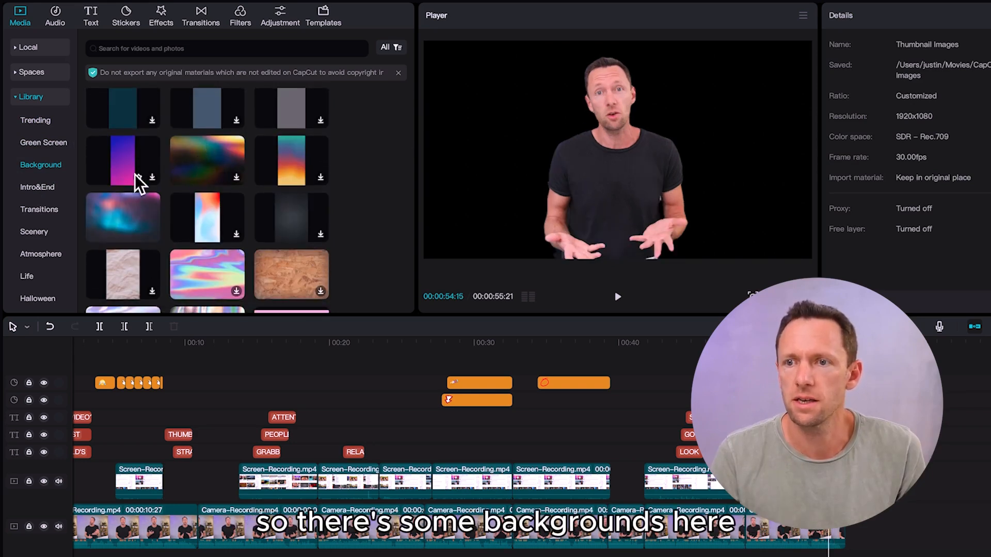
drag(117, 230, 859, 474)
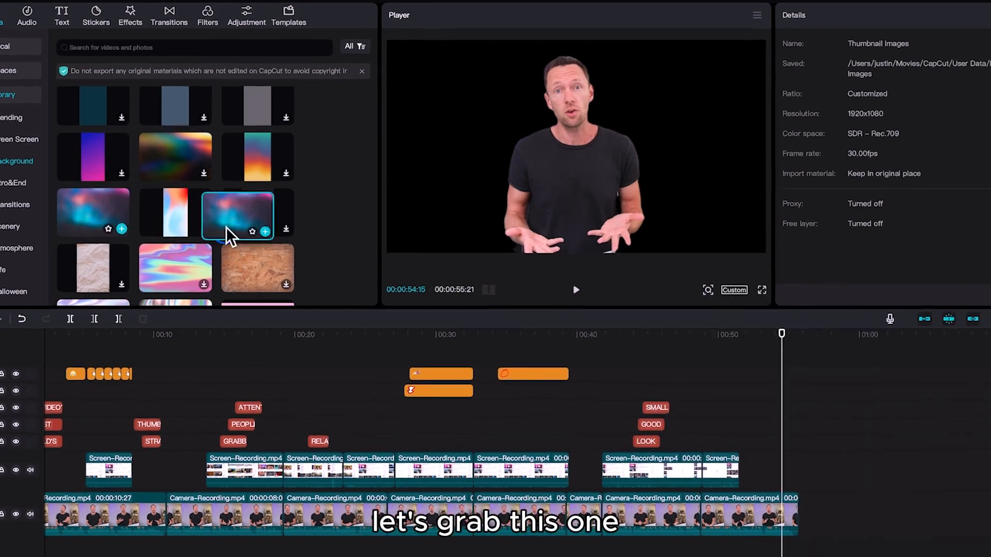
drag(696, 435, 696, 438)
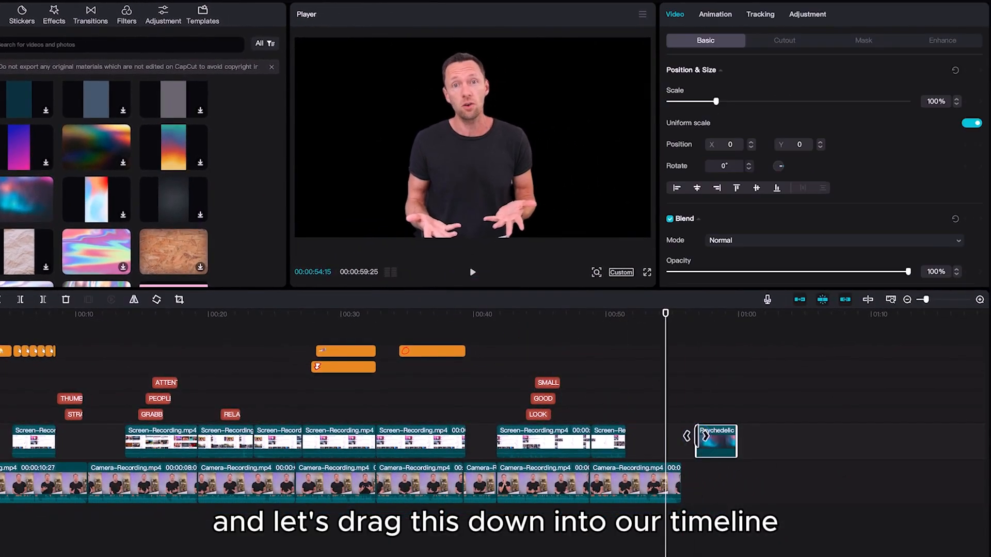
click(717, 314)
drag(717, 322, 719, 322)
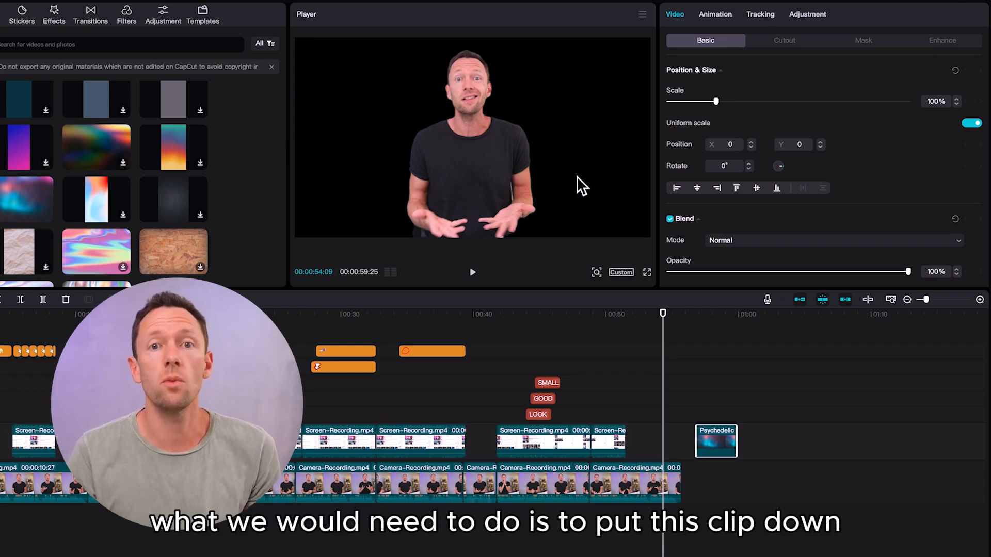
Step: Move the last camera clip and its overlapping screen recording up one track and place the Psychedelic background beneath, matching the camera clip's length
drag(715, 448, 661, 535)
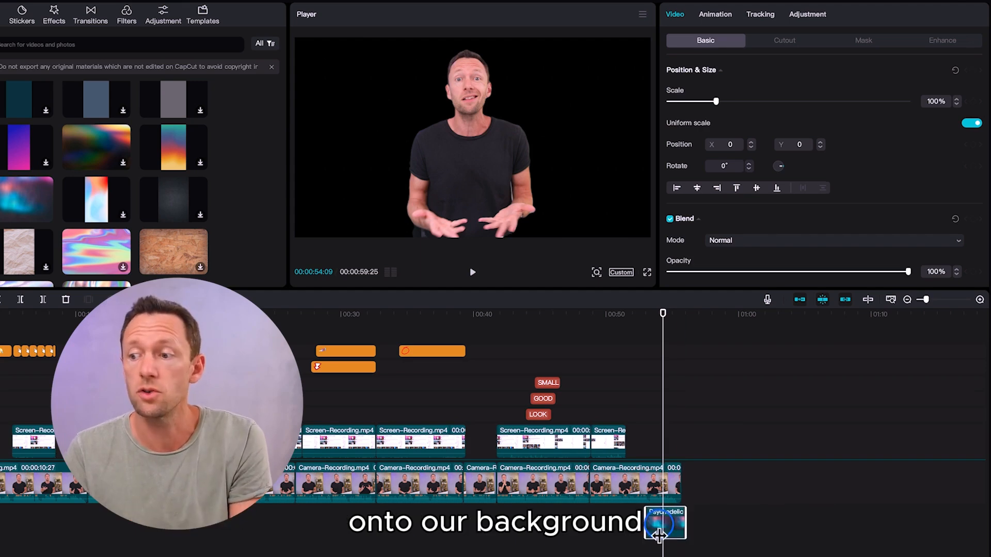
drag(685, 432, 646, 457)
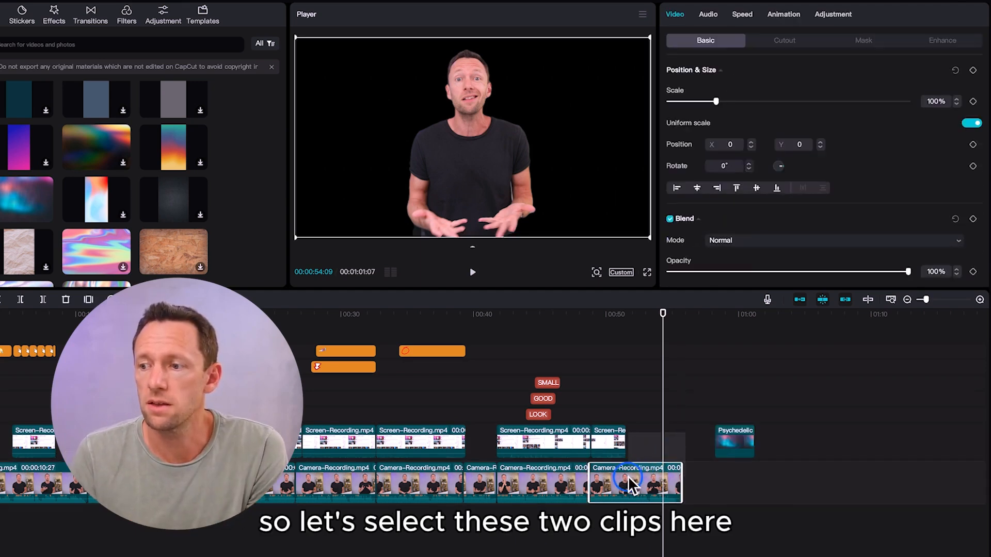
click(690, 436)
click(660, 461)
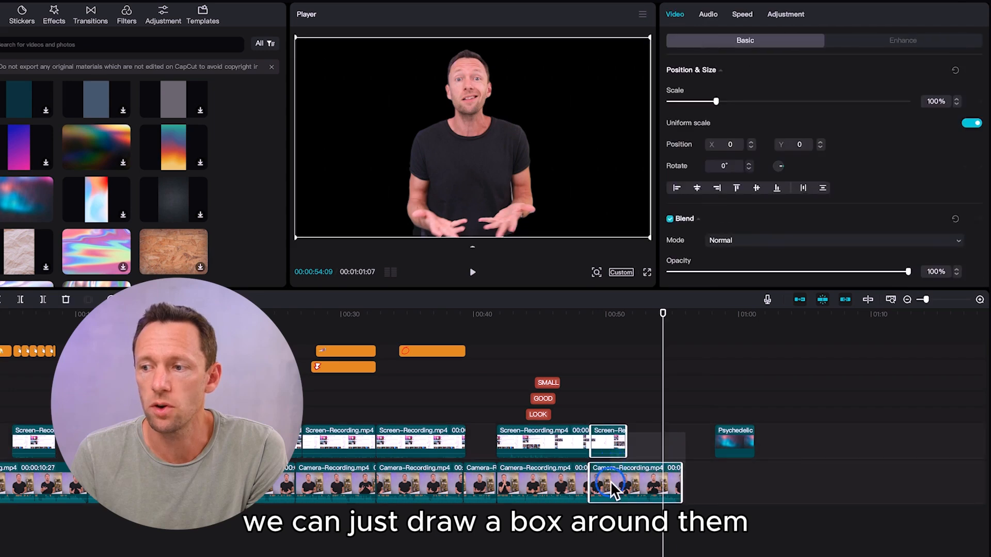
click(657, 442)
click(633, 487)
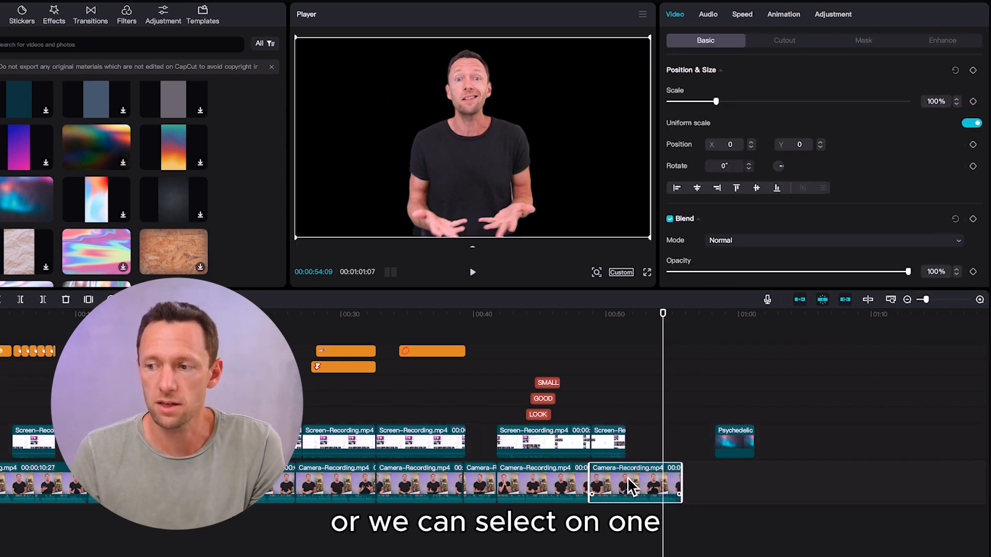
ctrl+click(602, 438)
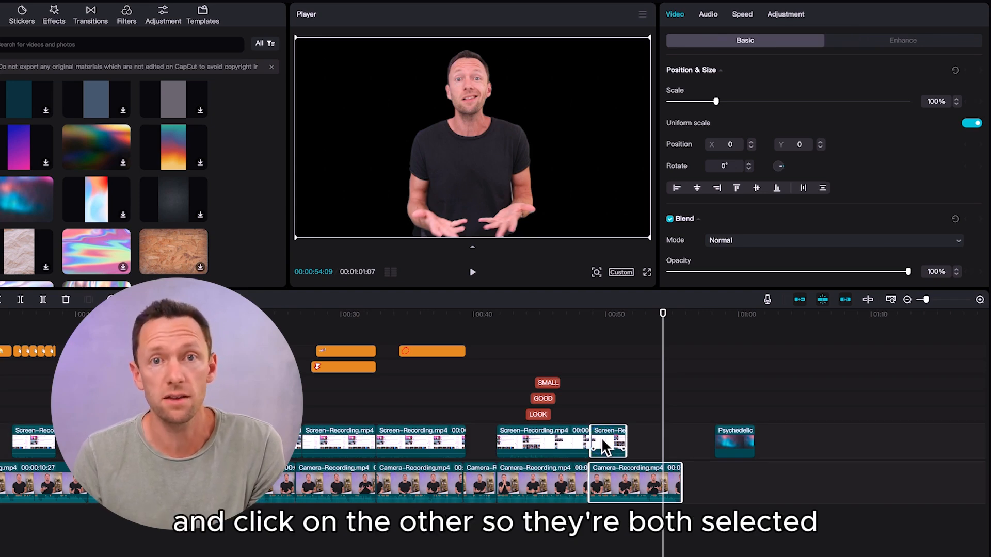
drag(606, 436, 609, 420)
click(737, 480)
drag(737, 480, 682, 516)
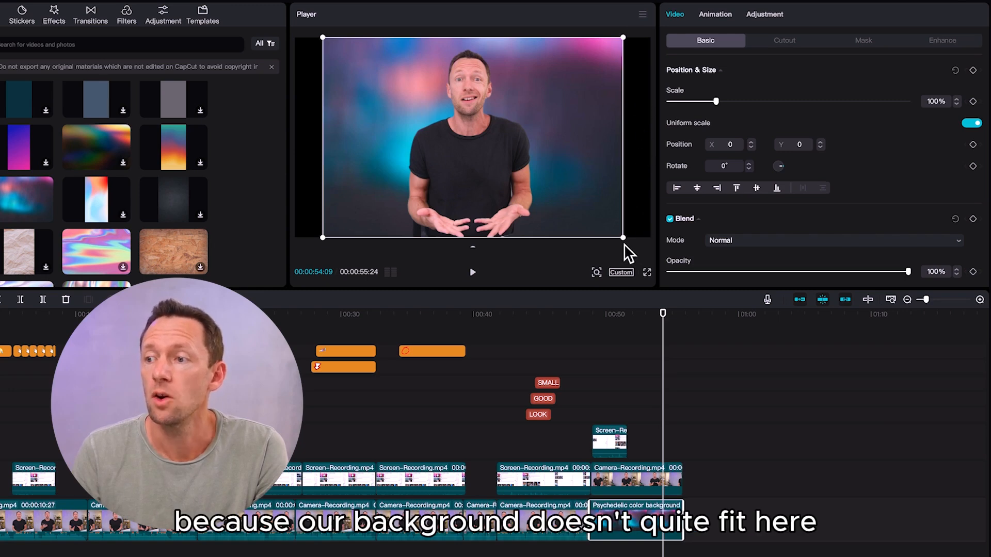
Step: Scale the Psychedelic background up to 119% so that it fills the whole frame
drag(623, 238, 668, 279)
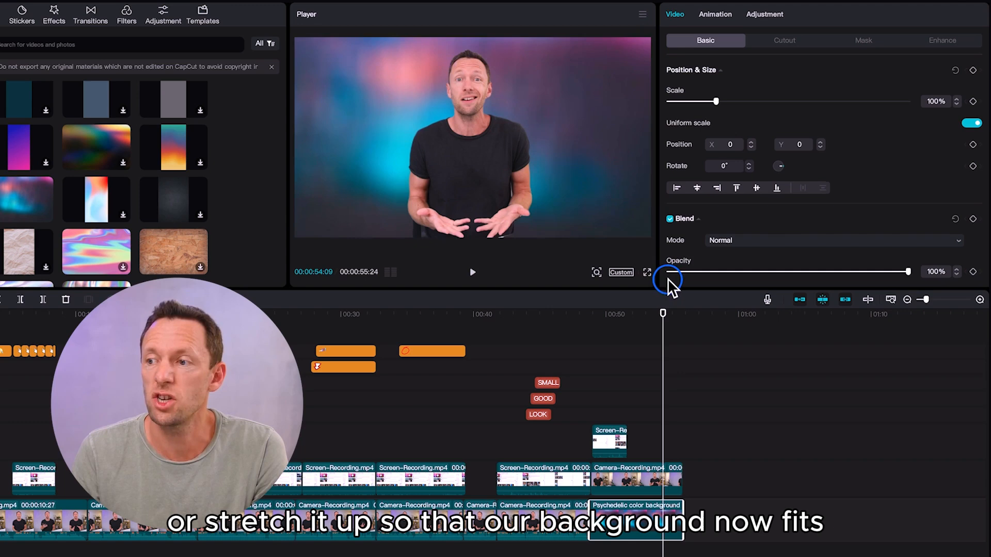
click(649, 234)
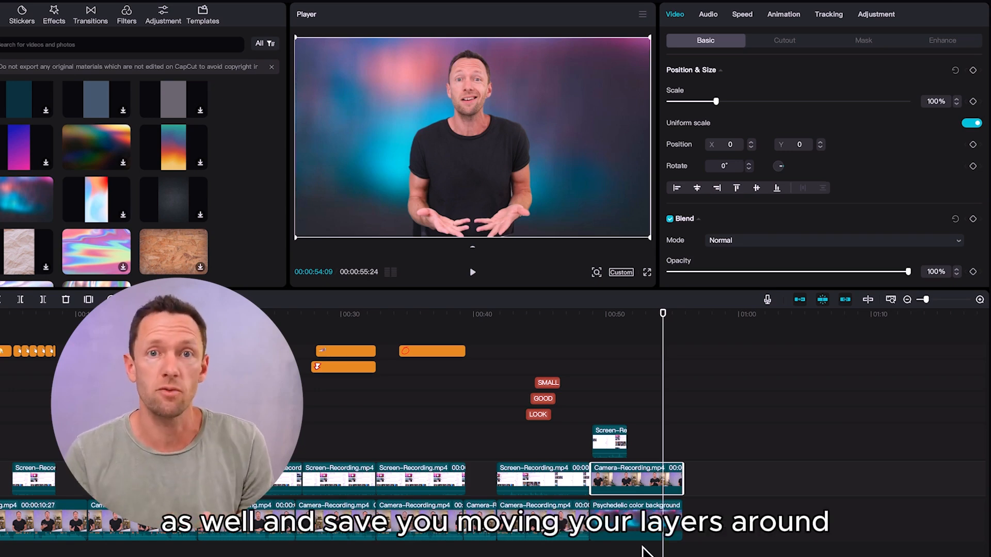
mouse_move(662, 376)
mouse_down()
mouse_move(599, 382)
mouse_move(650, 376)
mouse_up()
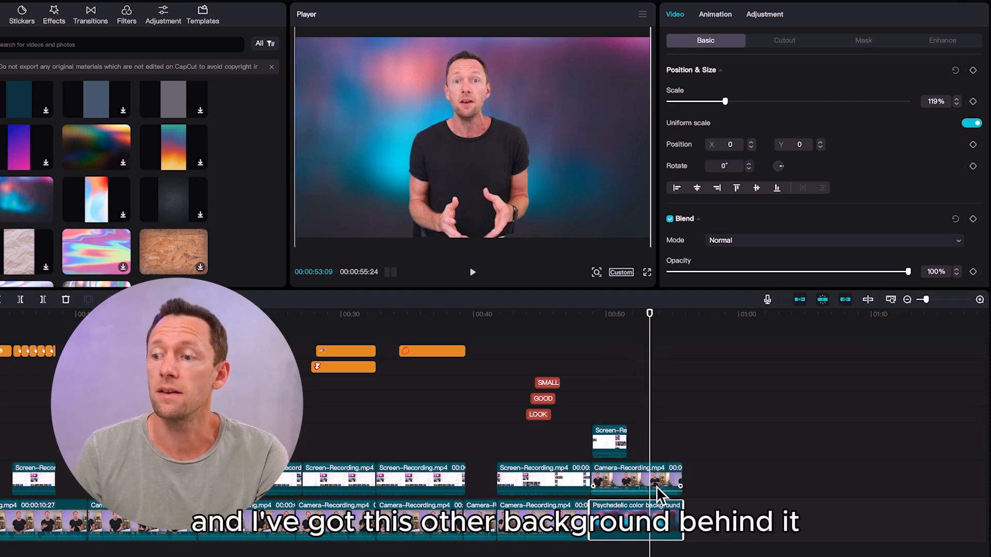
Step: Scale the cut-out camera clip to 117% and reposition the presenter at X -877, Y -122
click(651, 468)
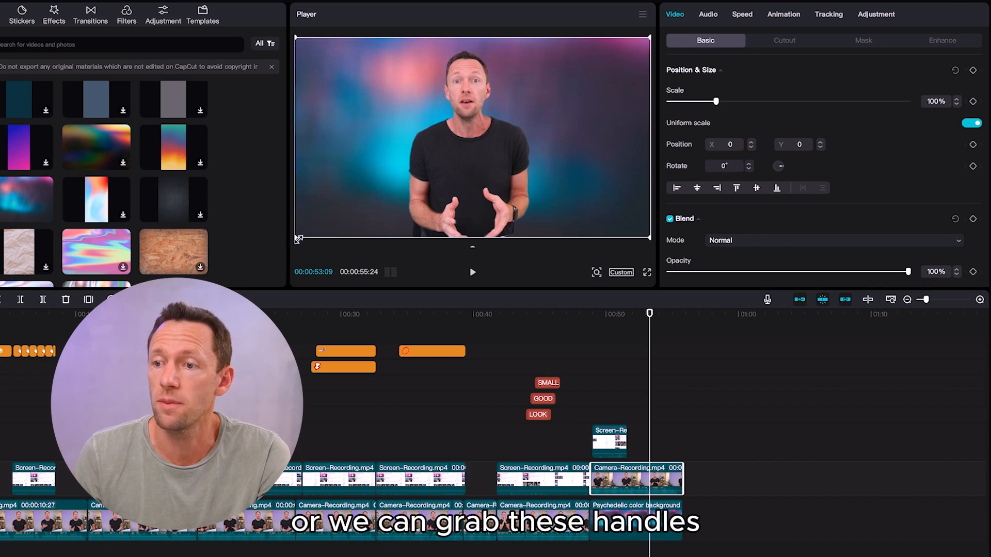
drag(296, 239, 254, 264)
drag(479, 126, 398, 138)
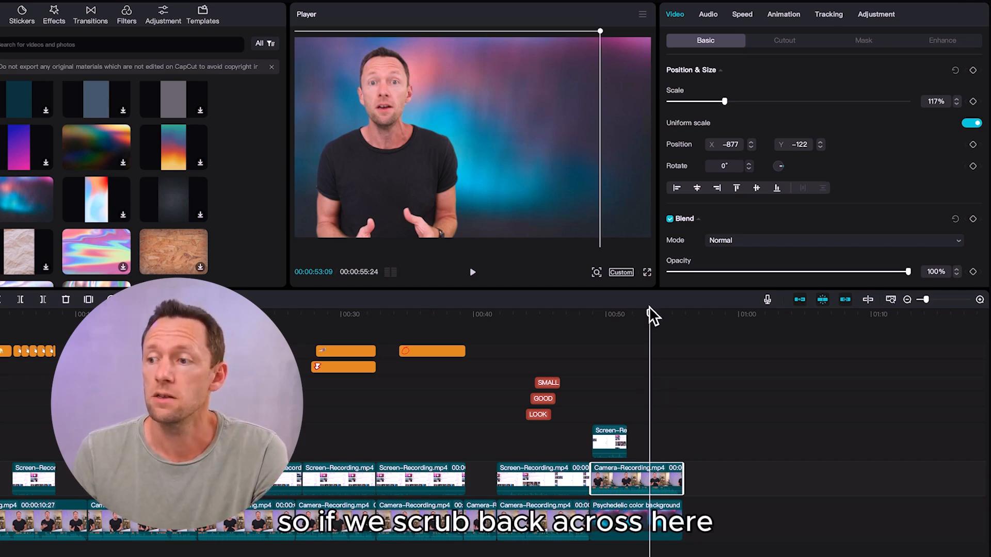
Step: Switch the last screen recording clip to layer 1 so that the cut-out presenter appears in front of it
drag(650, 318, 609, 323)
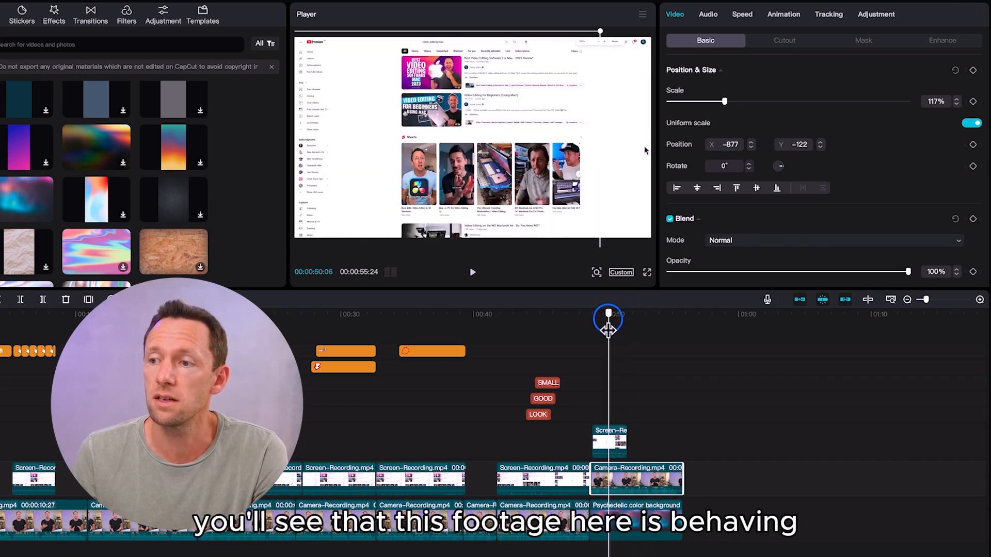
click(608, 445)
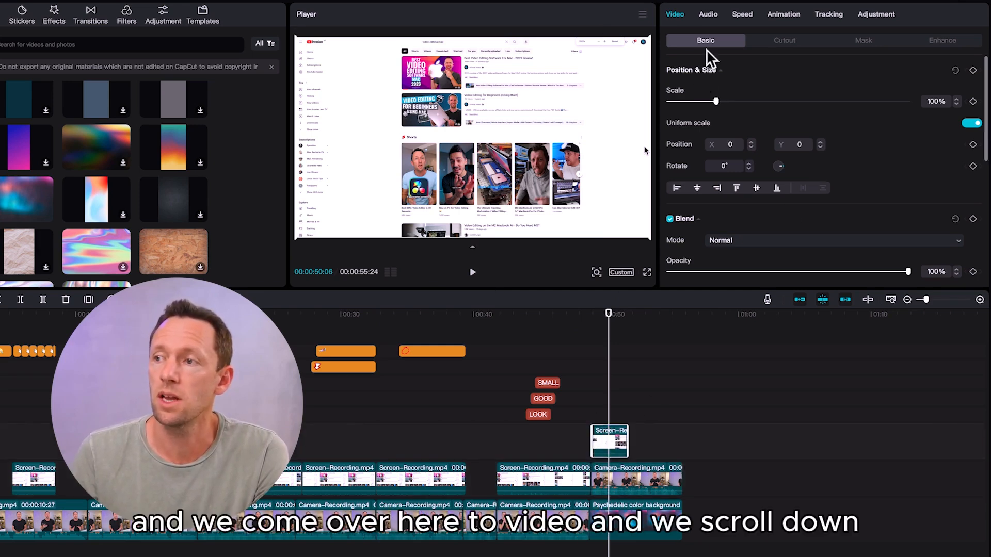
scroll(732, 143, down, 6)
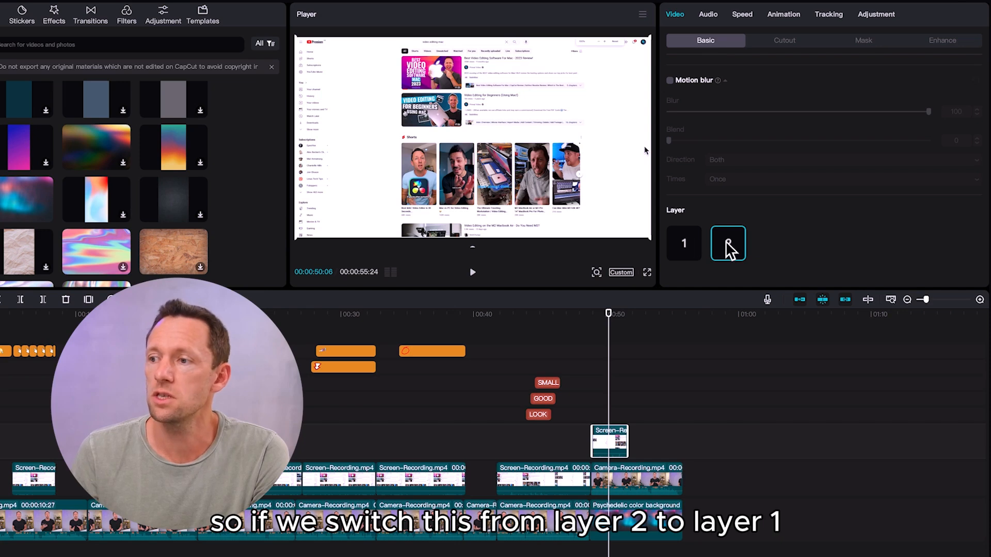
click(688, 246)
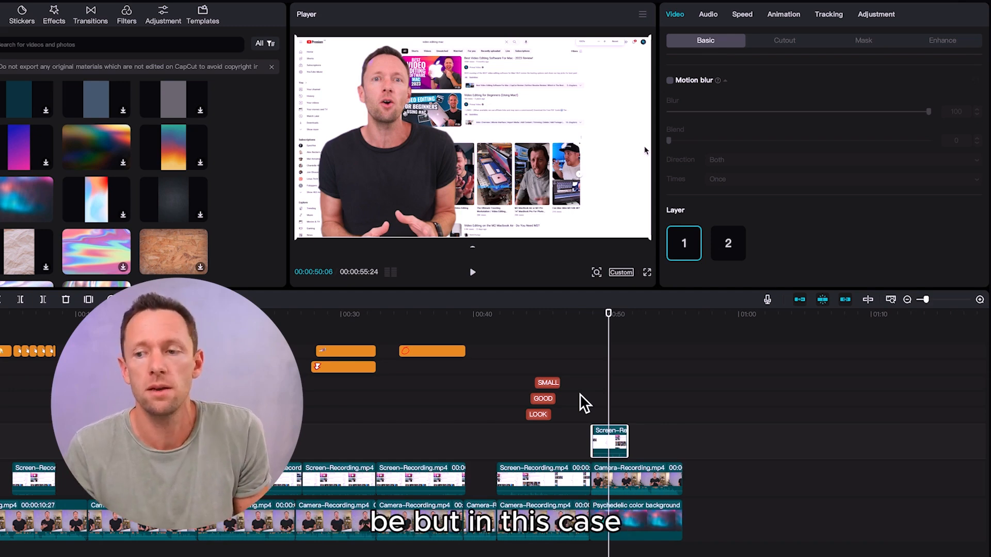
Step: Scrub through the last camera clip to check the cut-out presenter over the screen recording and the Psychedelic background
drag(609, 319, 610, 319)
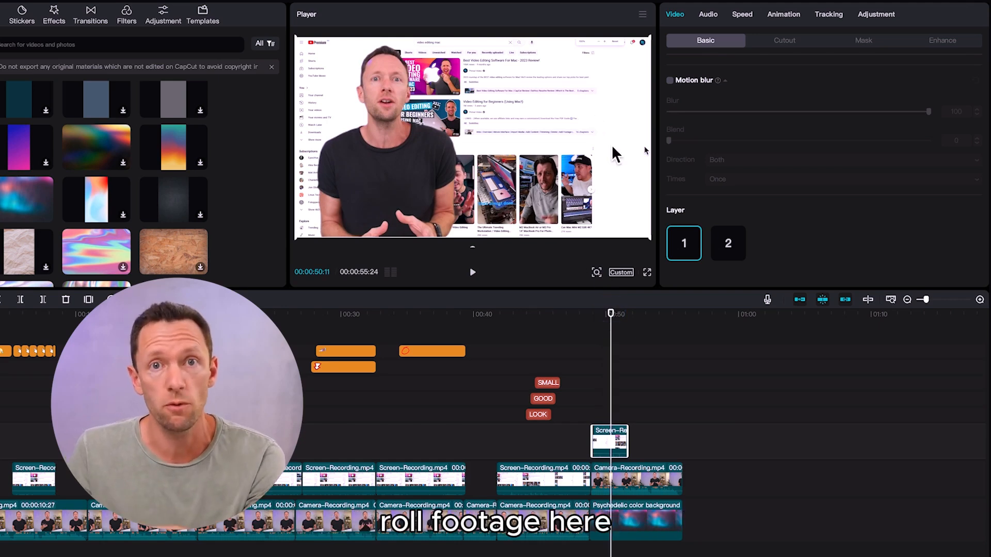
drag(610, 313, 634, 314)
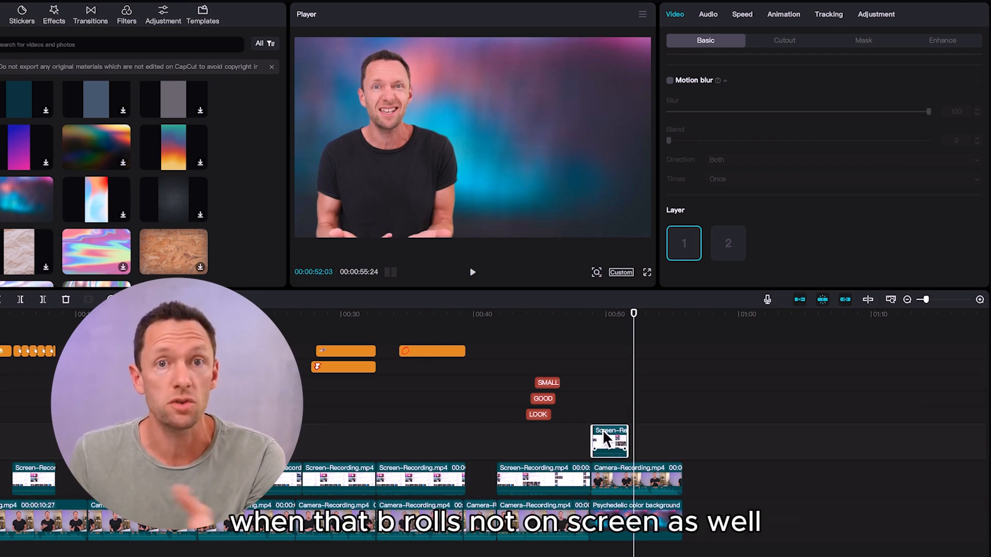
click(892, 501)
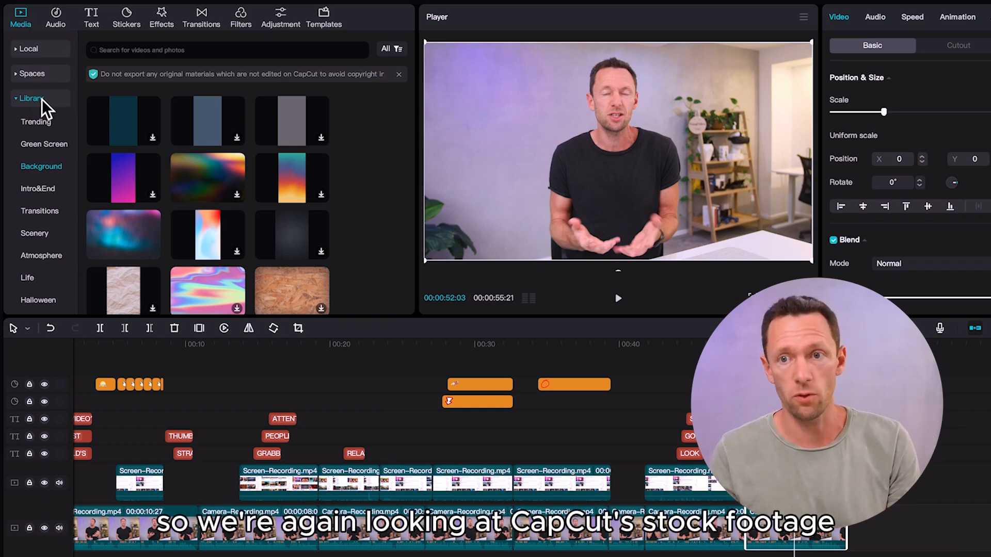
Step: Place the torn-paper Green Screen stock clip from the library on the track above the last camera clip
click(36, 143)
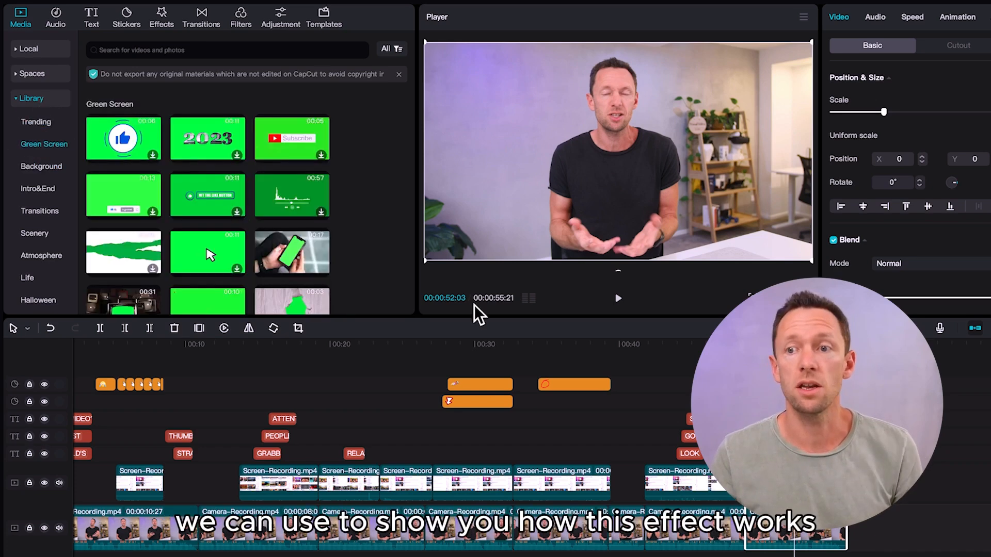
scroll(300, 243, down, 10)
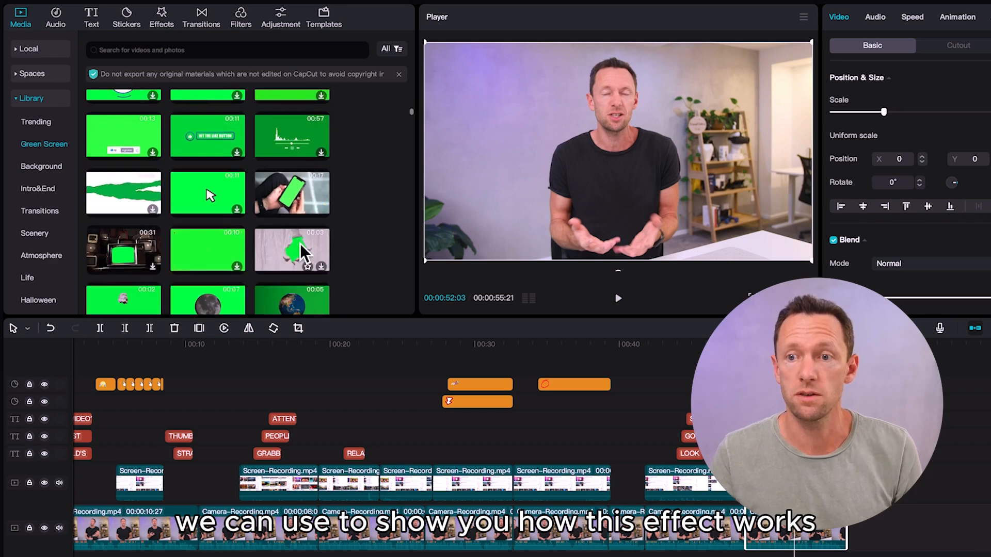
scroll(291, 241, down, 4)
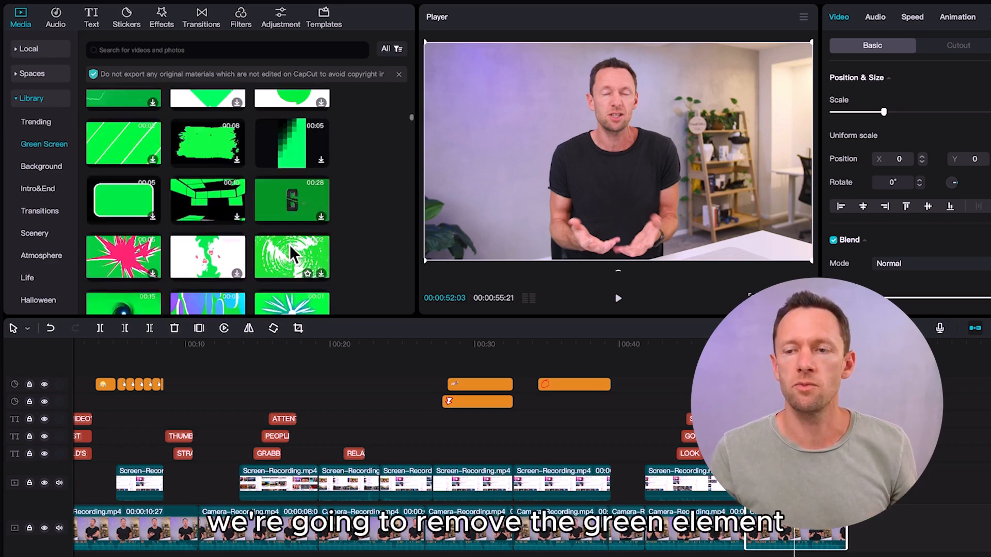
scroll(286, 245, down, 3)
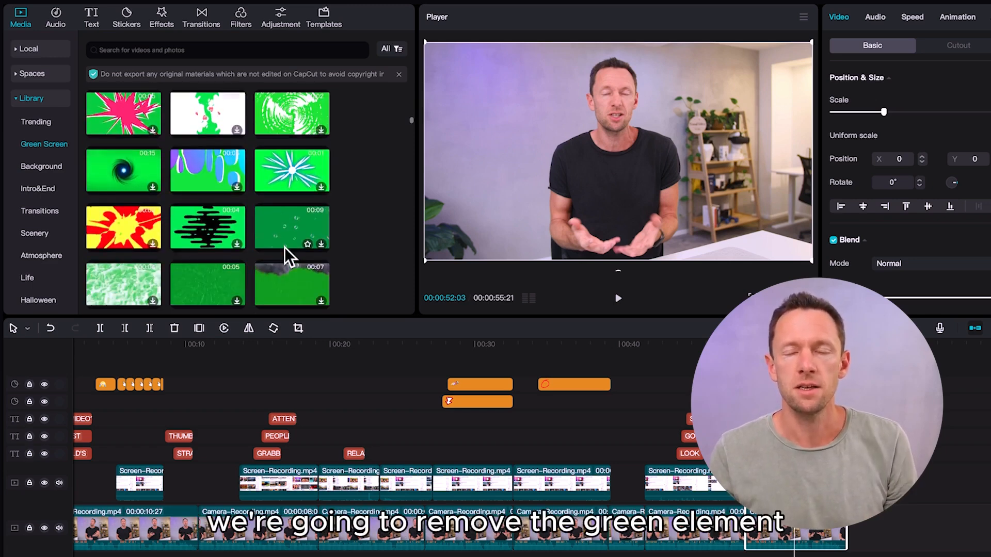
scroll(280, 248, down, 3)
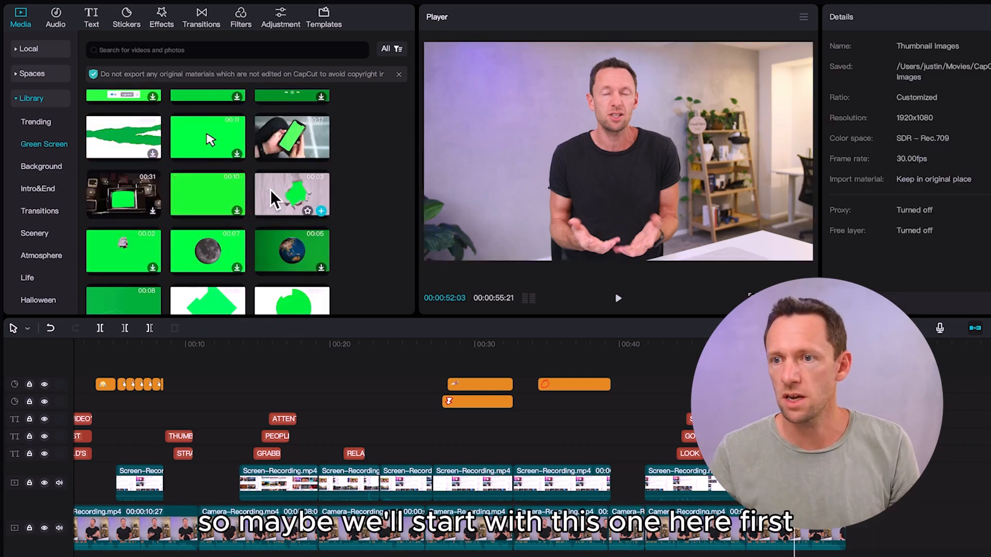
click(270, 190)
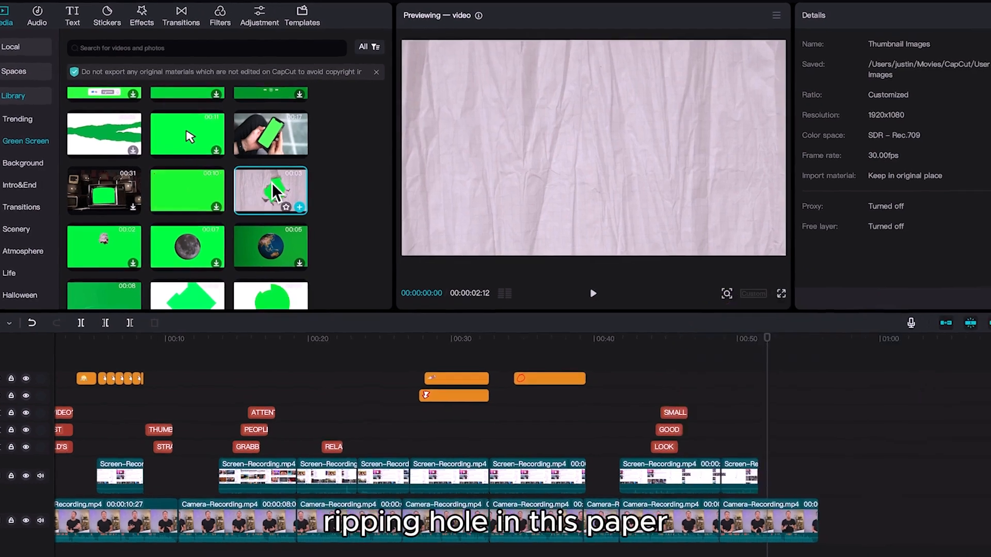
drag(273, 194, 642, 441)
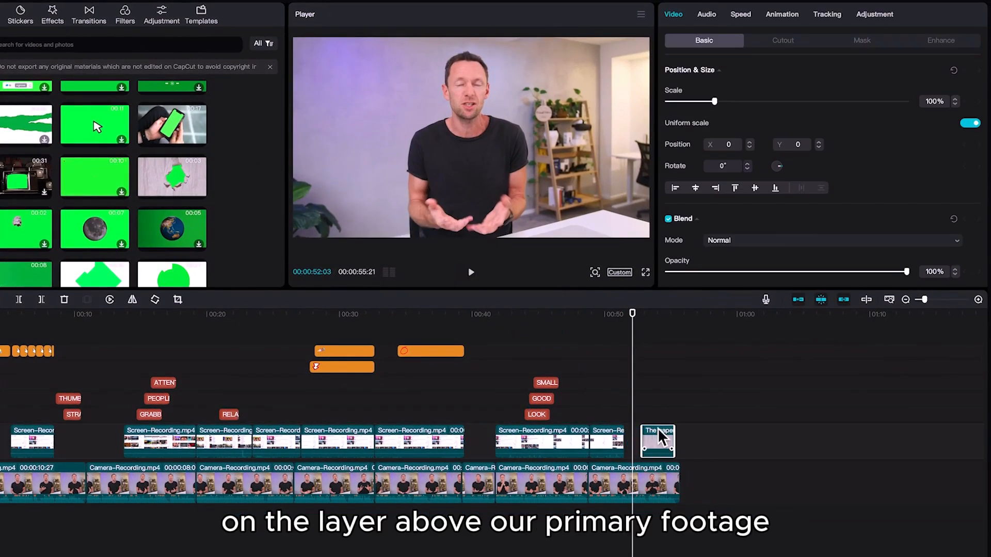
Step: Key out the green in the torn-paper clip with Chroma key at strength 58 and shadow 45, and play back the result
drag(646, 317, 664, 326)
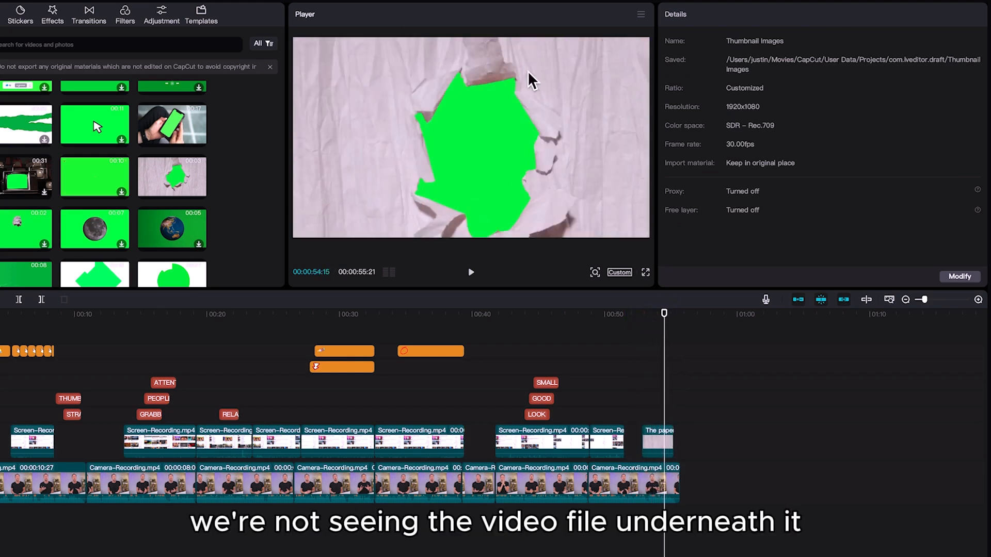
click(659, 440)
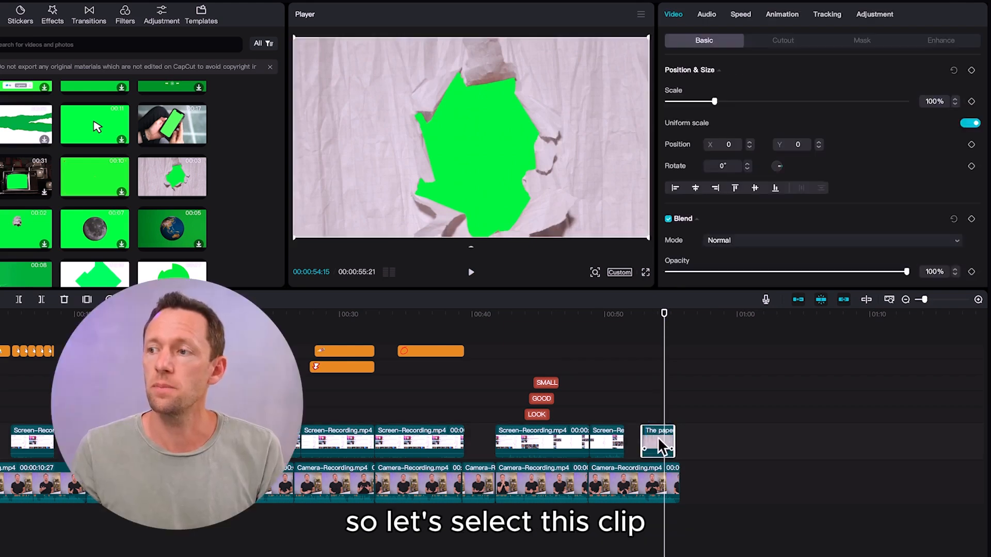
click(784, 42)
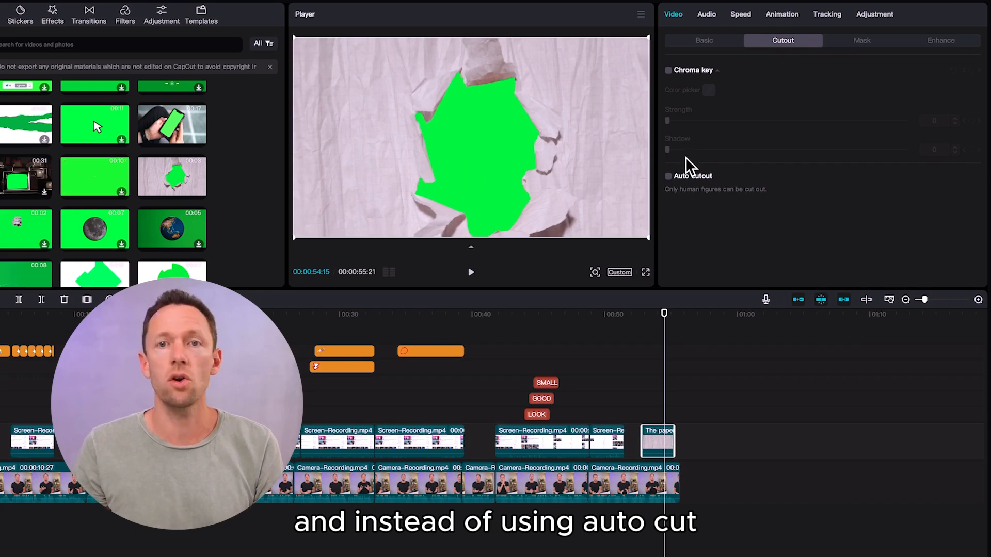
click(669, 71)
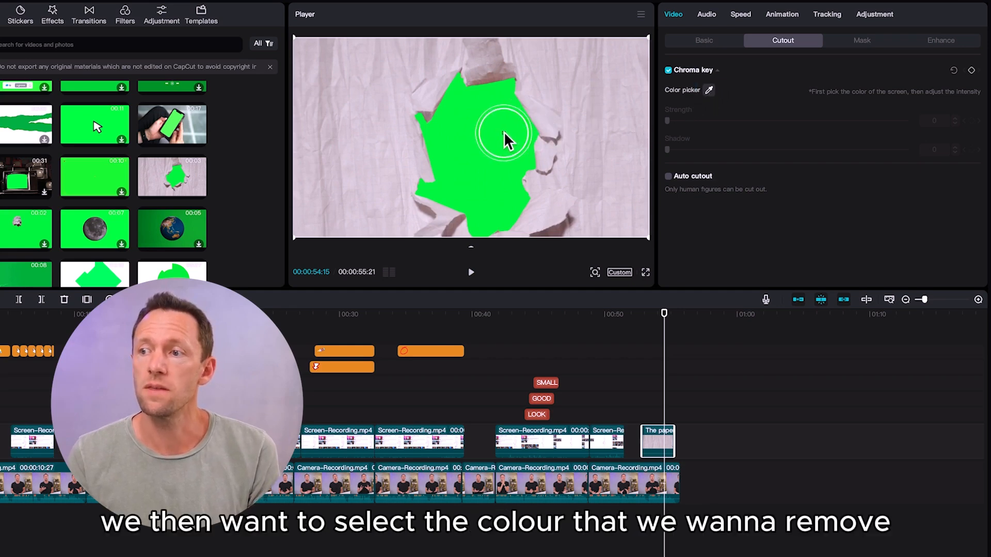
click(487, 133)
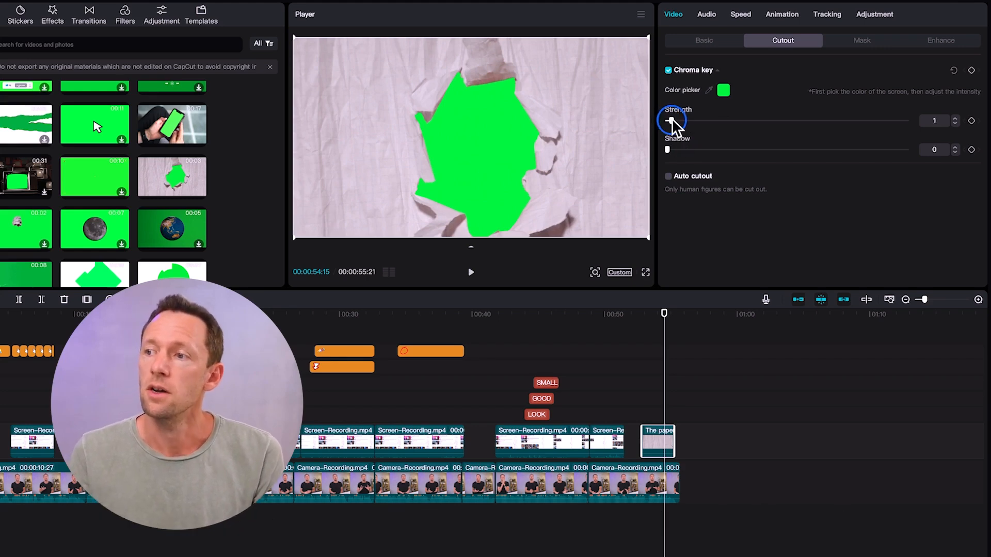
drag(671, 119, 805, 120)
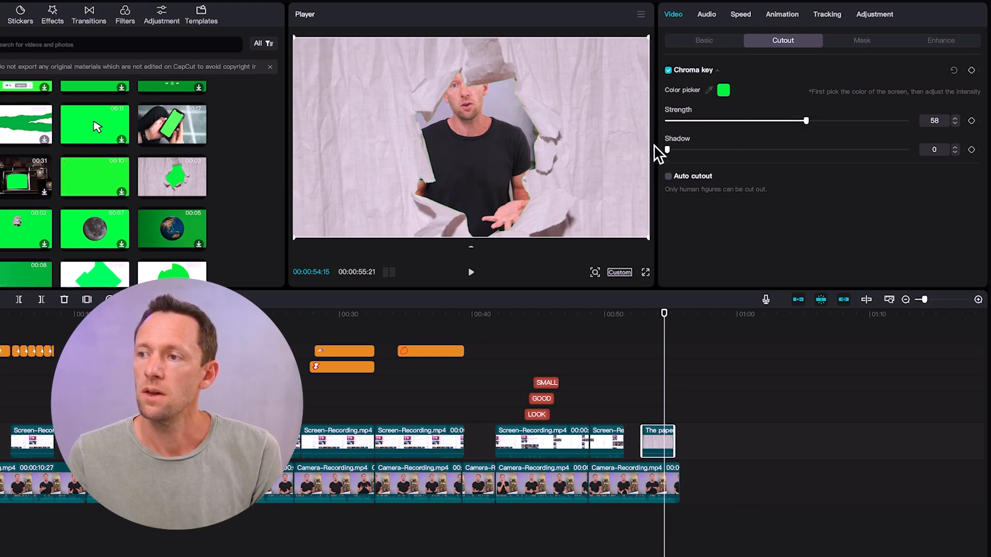
drag(667, 149, 776, 150)
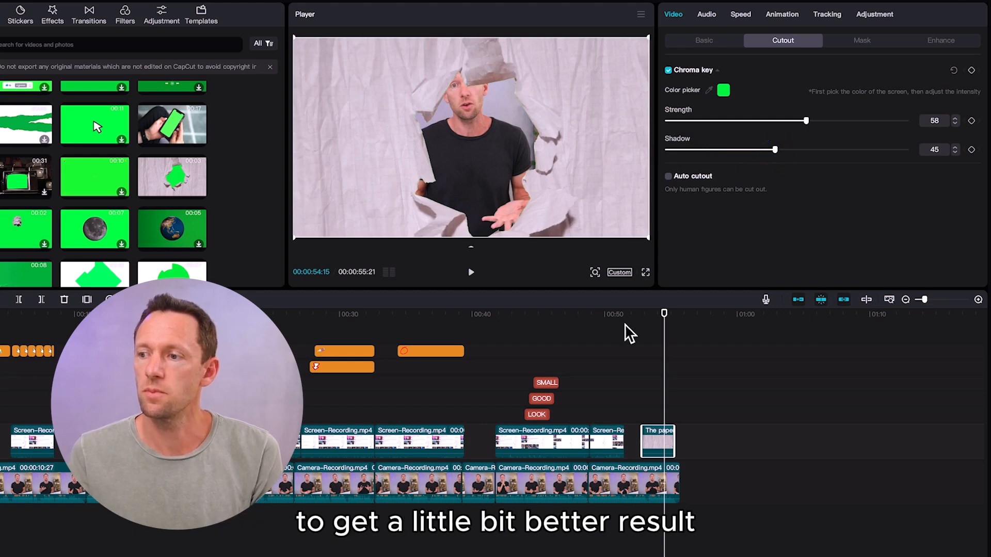
click(640, 316)
key(space)
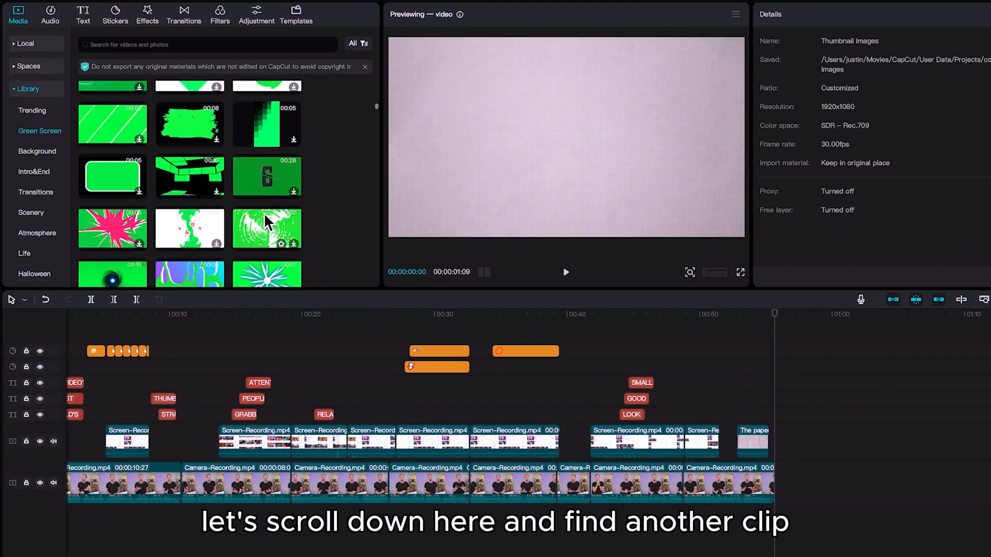
Step: Add the Santa green screen stock clip to the upper video track, right after the torn-paper clip
scroll(264, 213, down, 10)
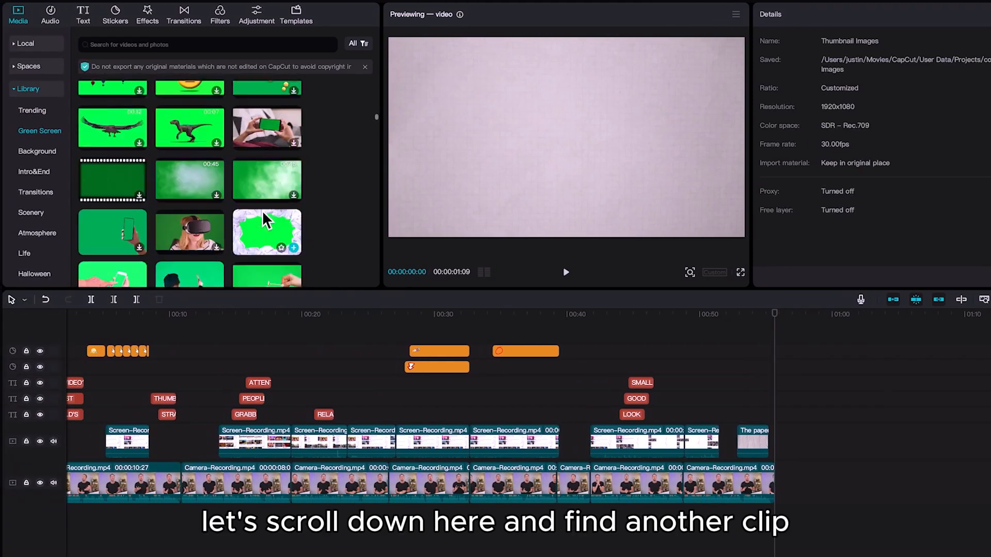
scroll(262, 210, down, 5)
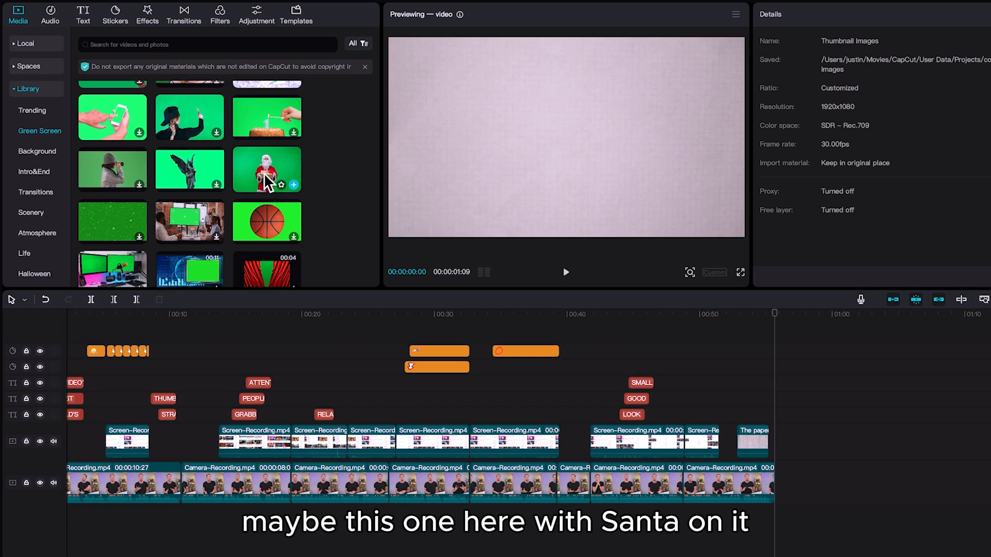
drag(265, 182, 698, 368)
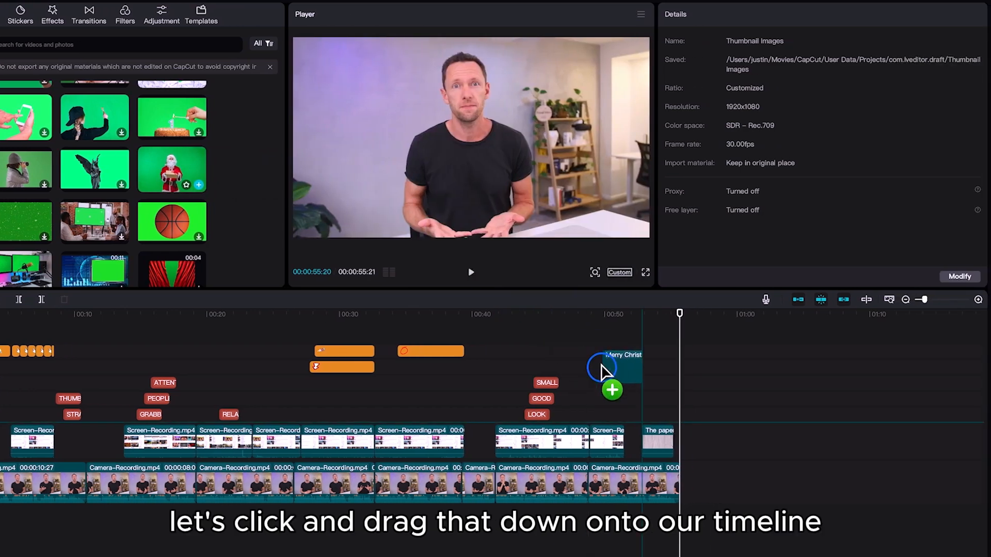
drag(601, 370, 680, 441)
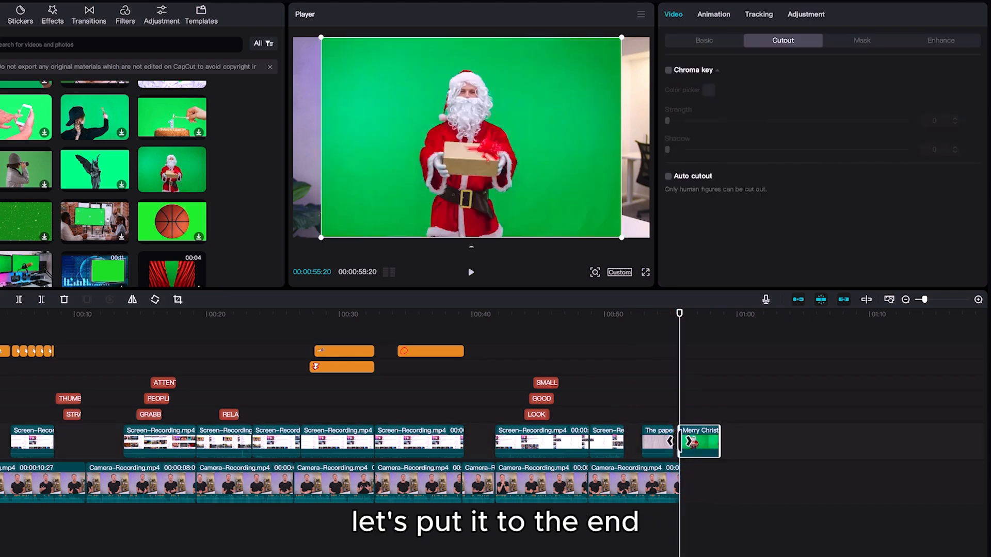
Step: Delete the torn-paper clip and move the Santa clip into its place above the end of the last camera clip
click(654, 445)
key(Delete)
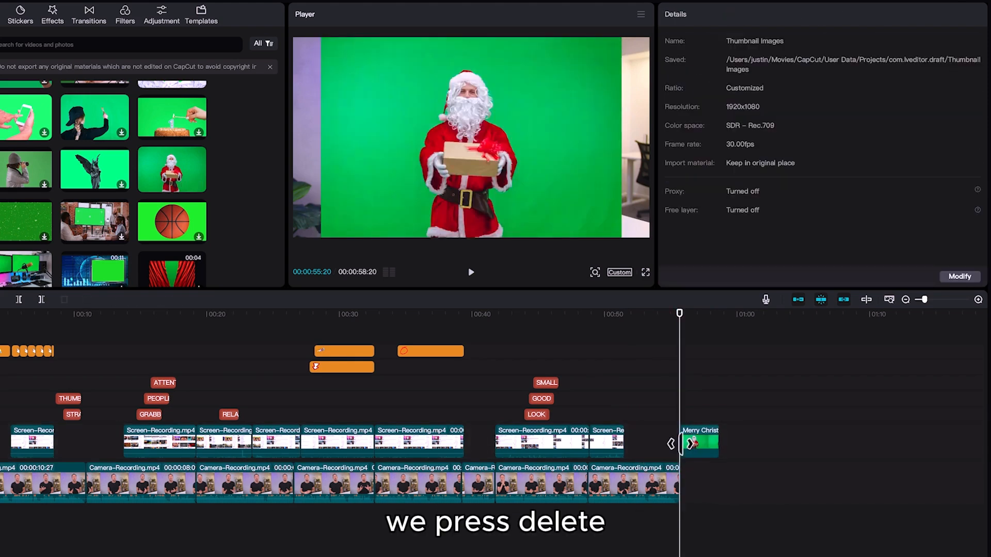
drag(696, 443, 655, 439)
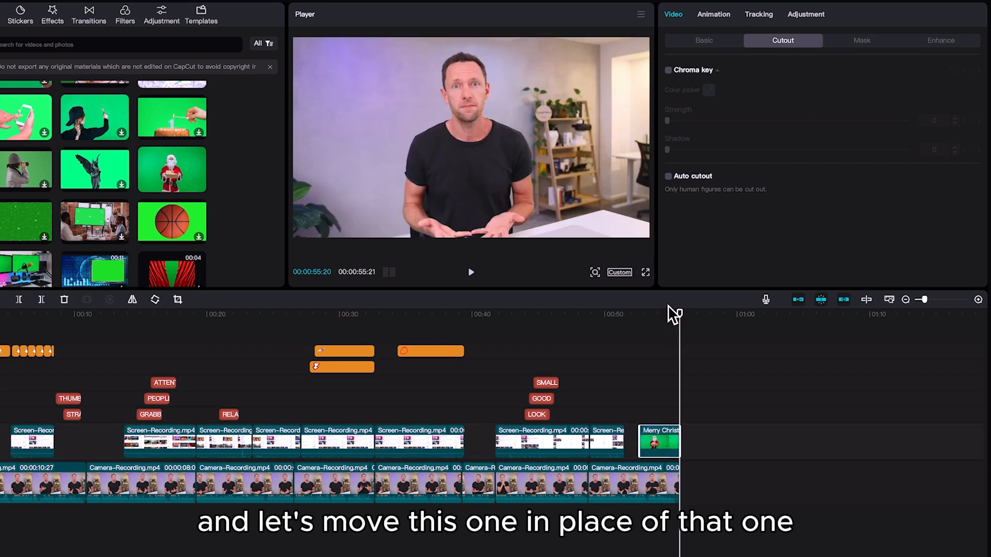
Step: Key out the green background of the Santa clip with Chroma key at strength 42 and shadow 46
click(658, 315)
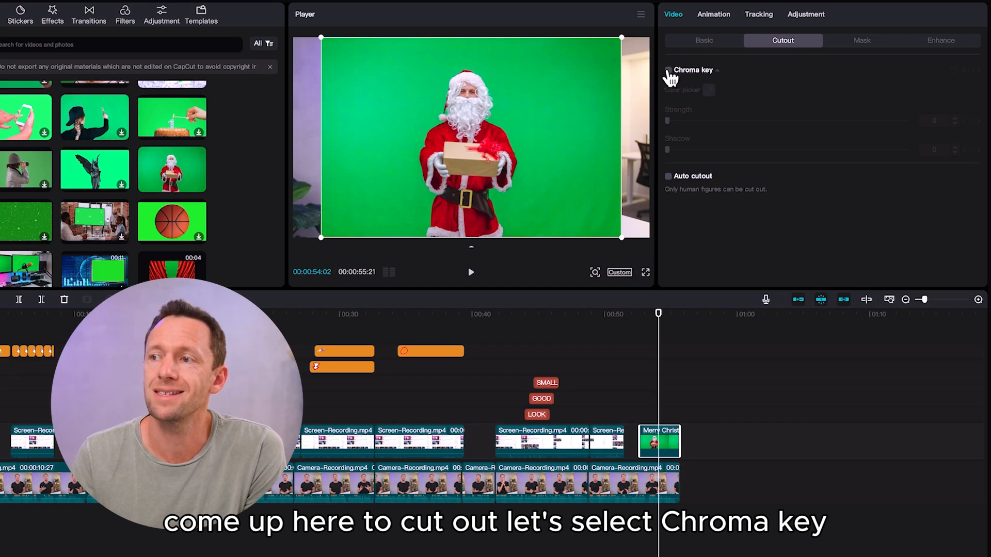
click(668, 70)
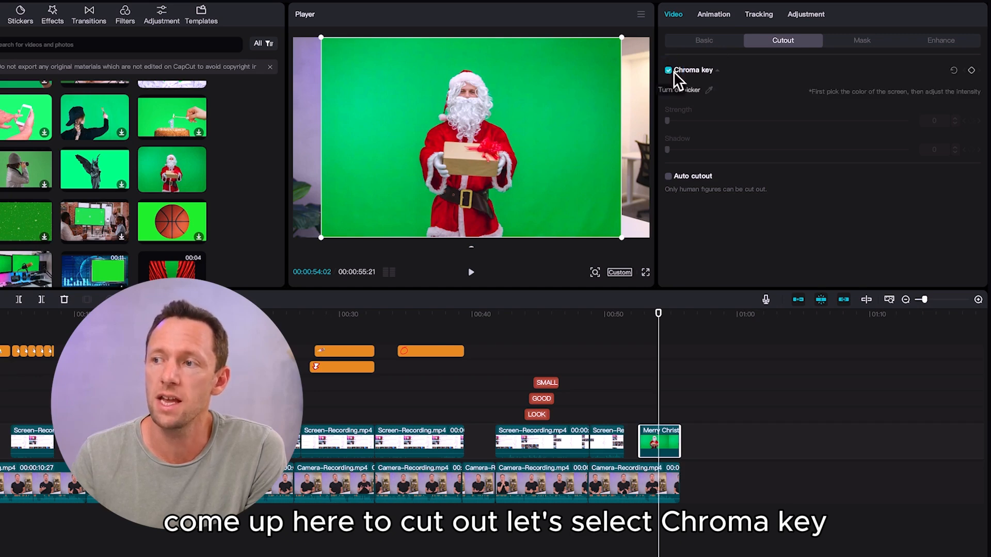
click(709, 92)
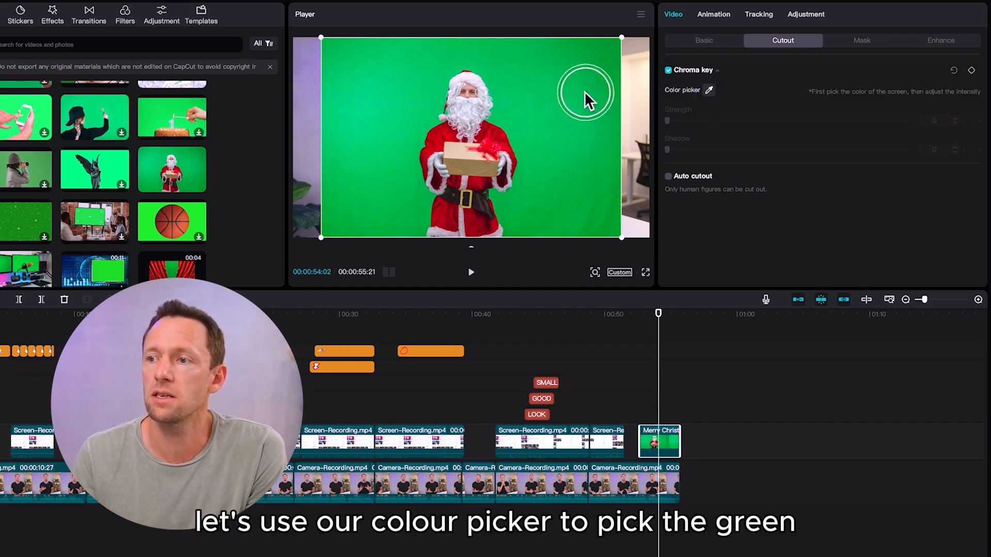
click(501, 93)
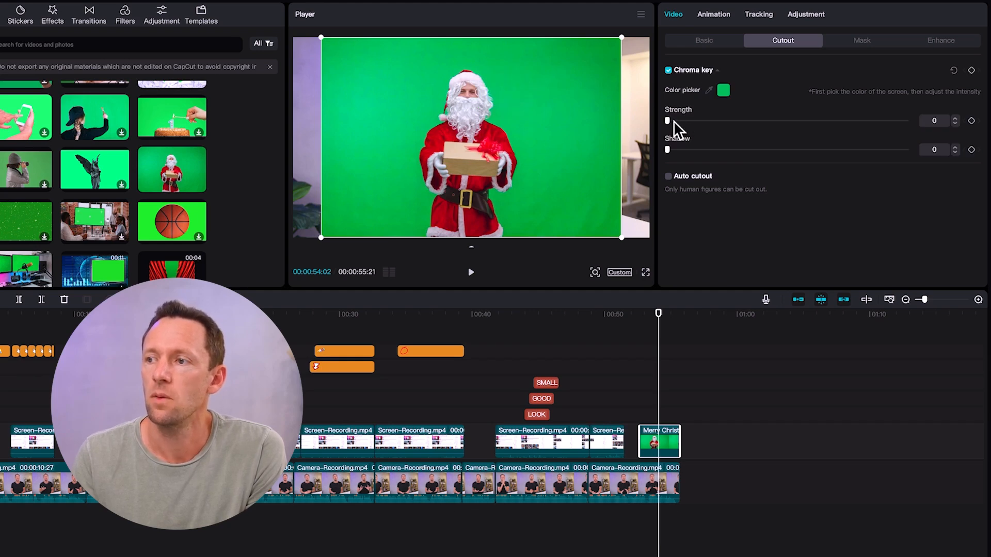
drag(667, 120, 770, 124)
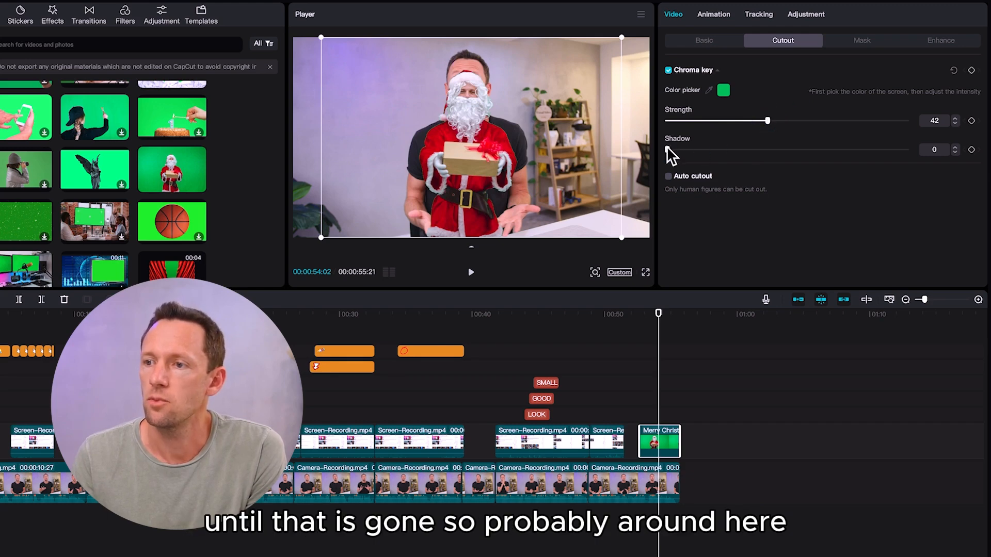
drag(668, 149, 777, 149)
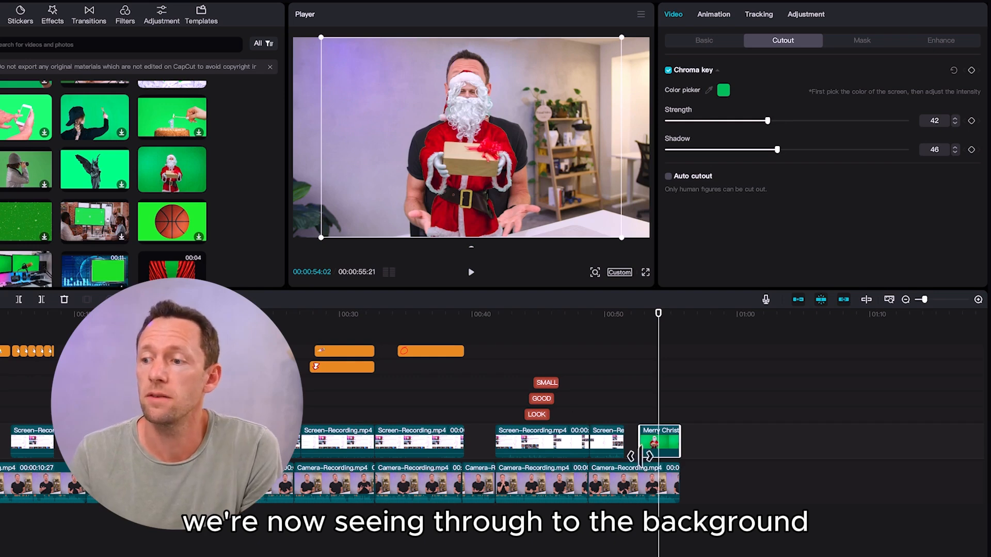
Step: Scale the keyed Santa clip to 70% and place it beside the presenter at X -1330, Y -401
click(704, 41)
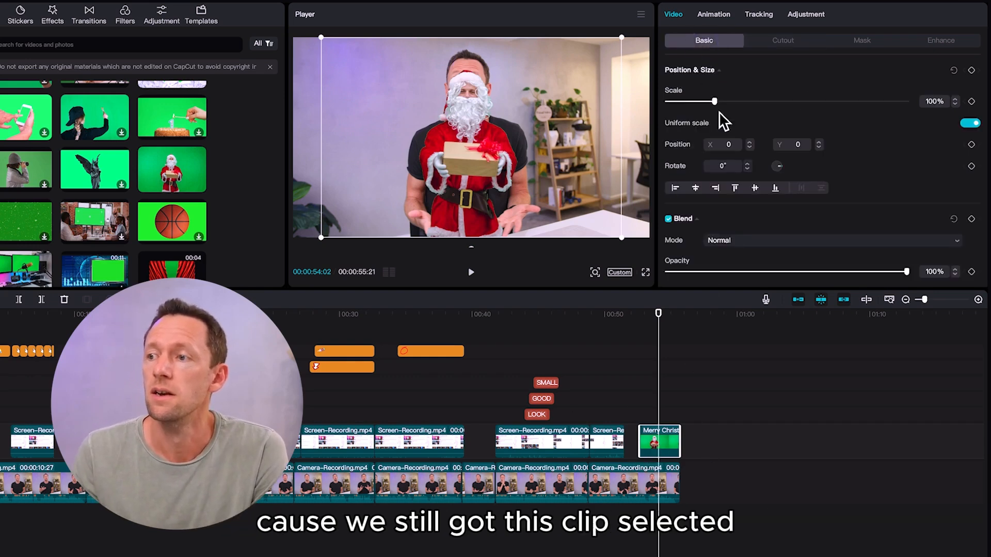
drag(715, 101, 700, 102)
drag(480, 147, 357, 185)
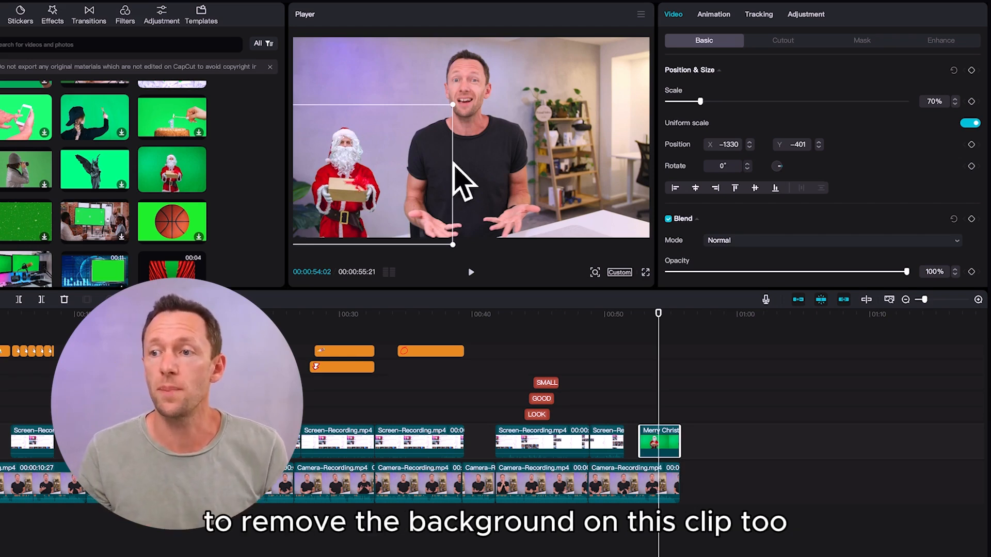
click(622, 325)
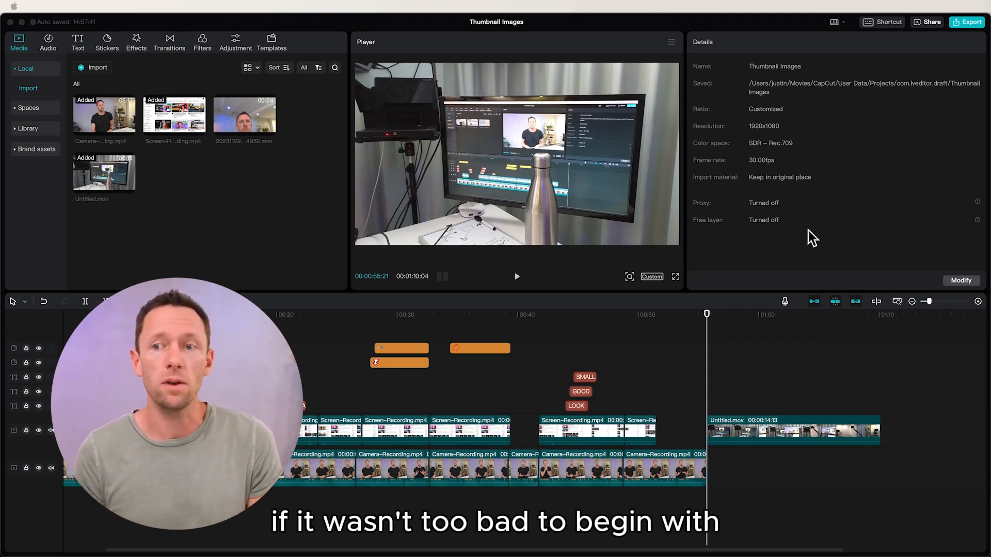
Step: Turn on Stabilize for the Untitled.mov clip at the Recommended level and play it before and after the change
click(516, 276)
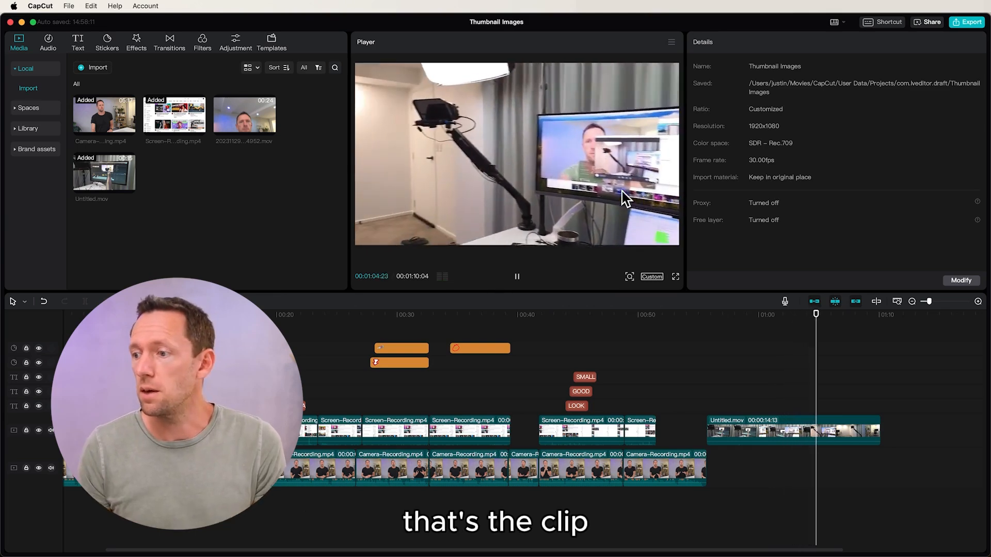
click(764, 426)
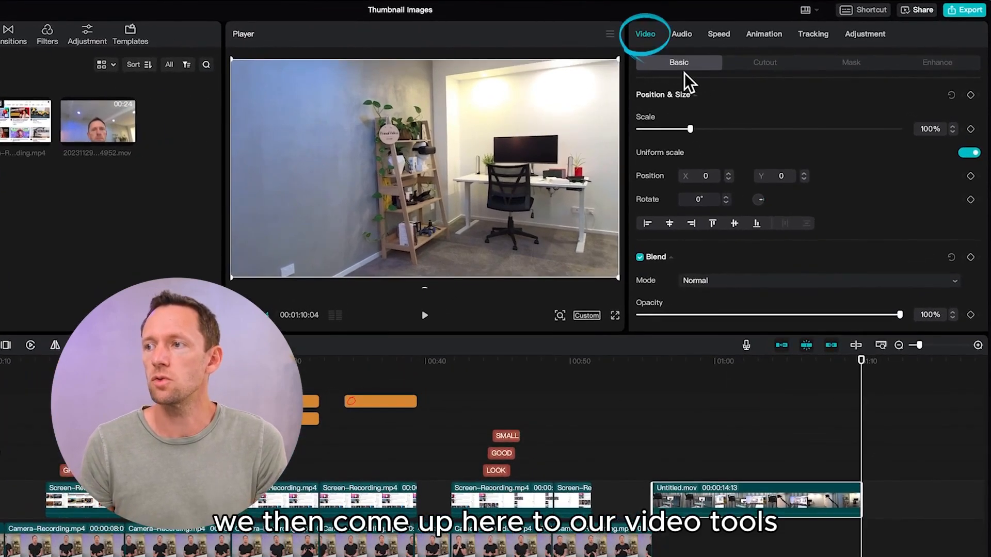
scroll(649, 194, down, 1)
scroll(650, 194, down, 5)
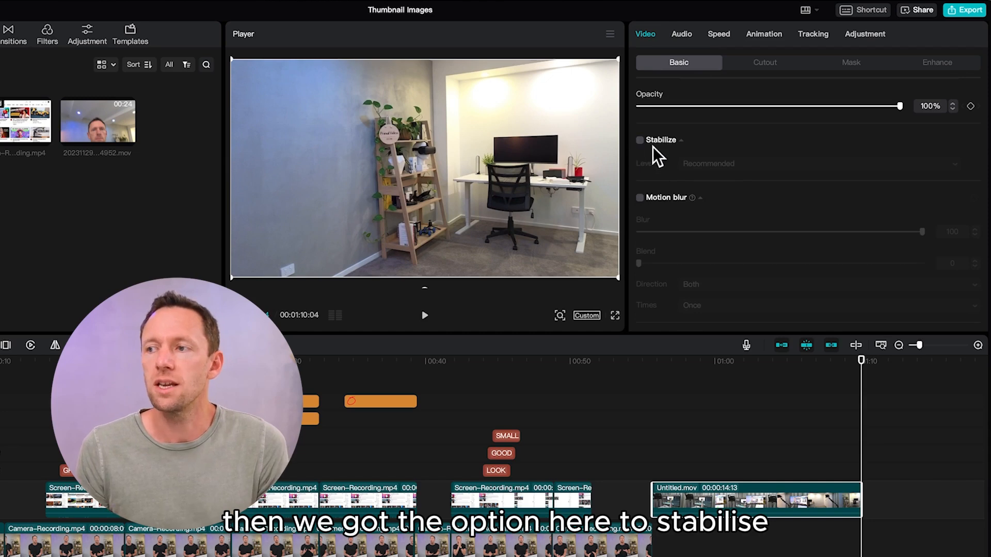
click(645, 144)
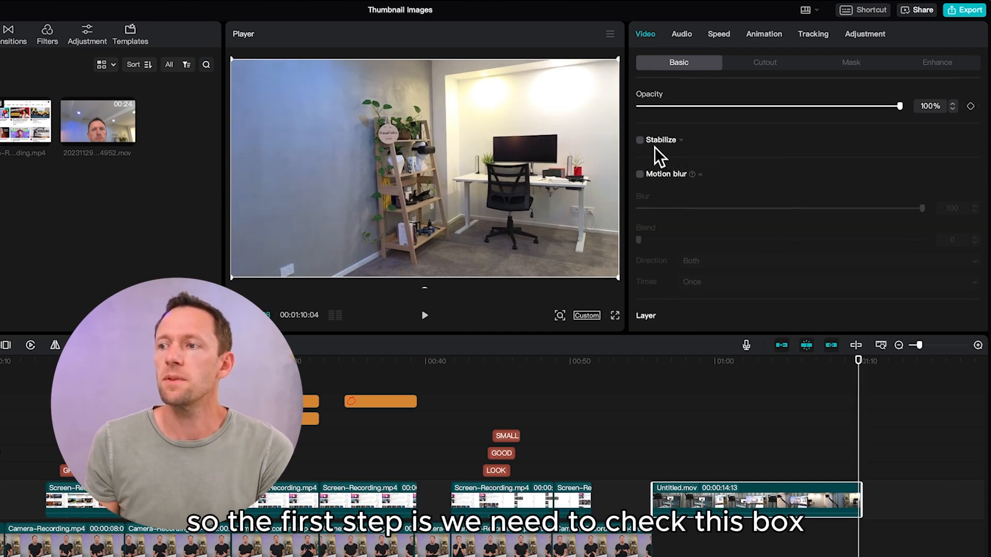
click(640, 140)
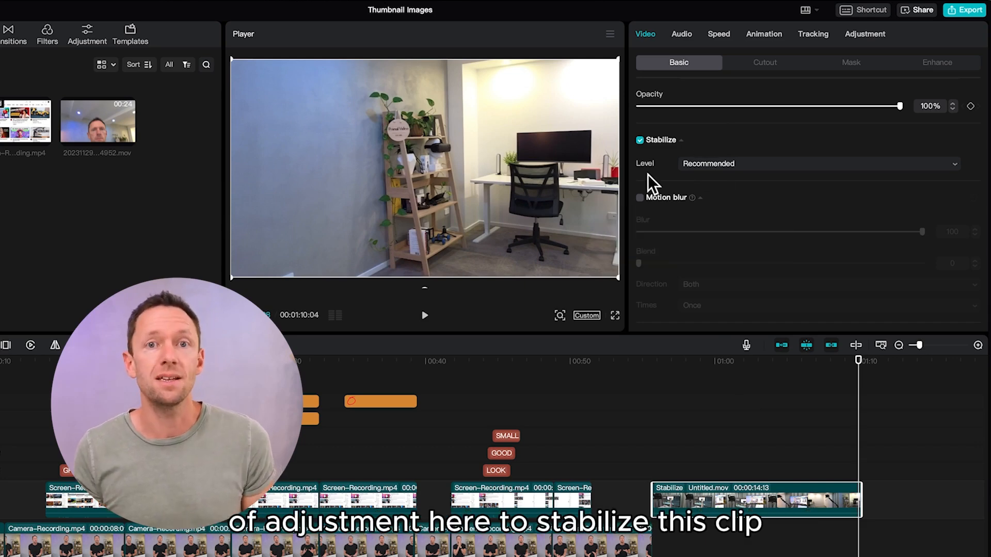
drag(638, 360, 653, 374)
key(space)
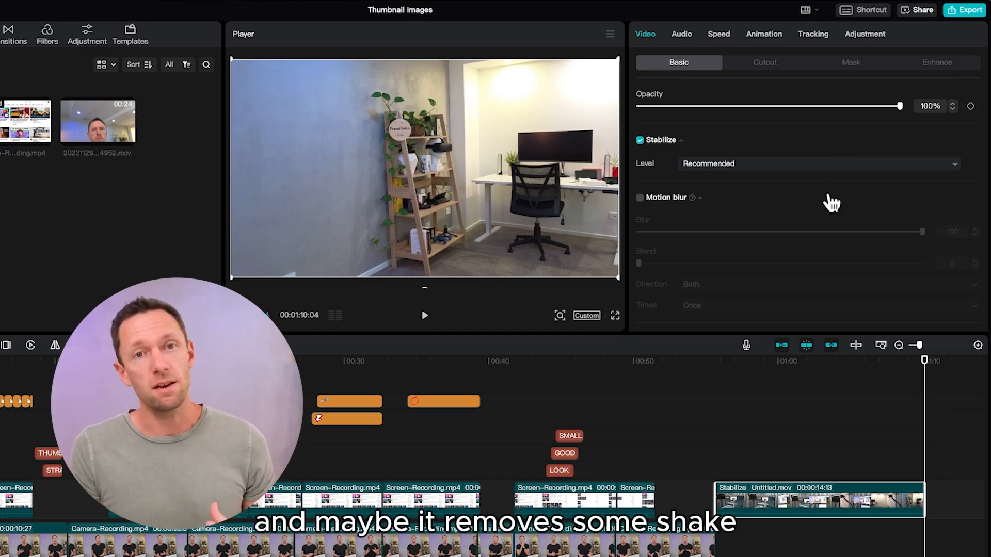
Step: Try the Most stable level on the Untitled.mov clip and switch it back to Recommended
click(846, 174)
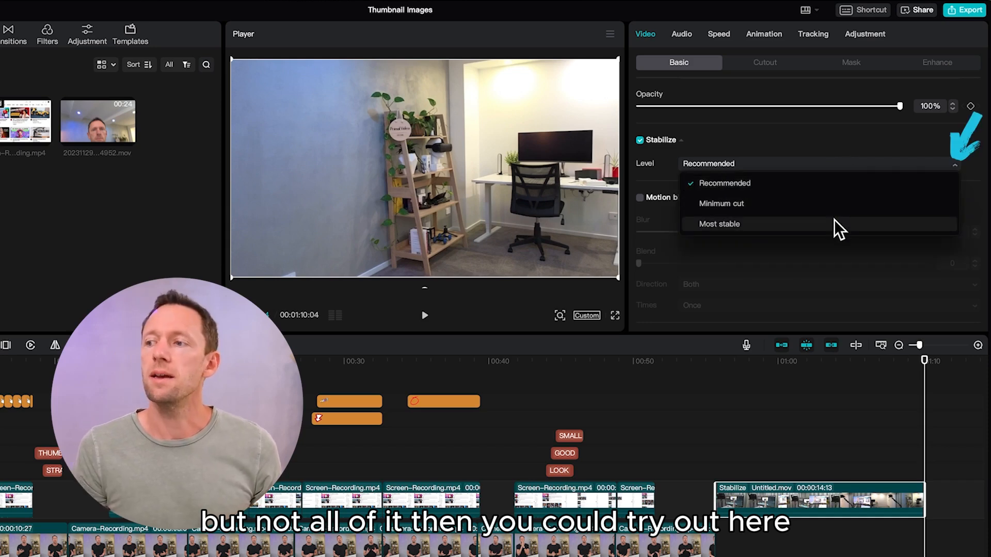
click(832, 225)
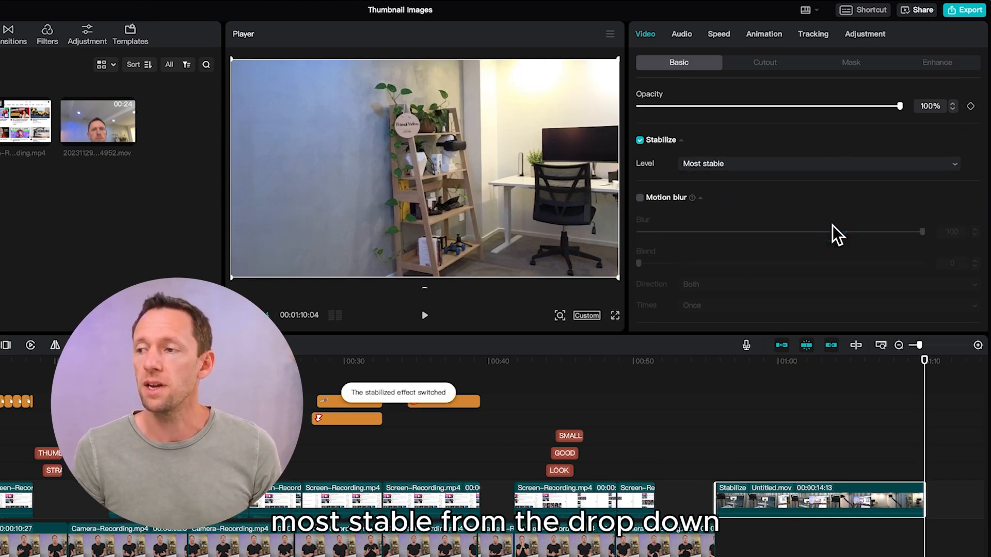
click(809, 167)
click(806, 187)
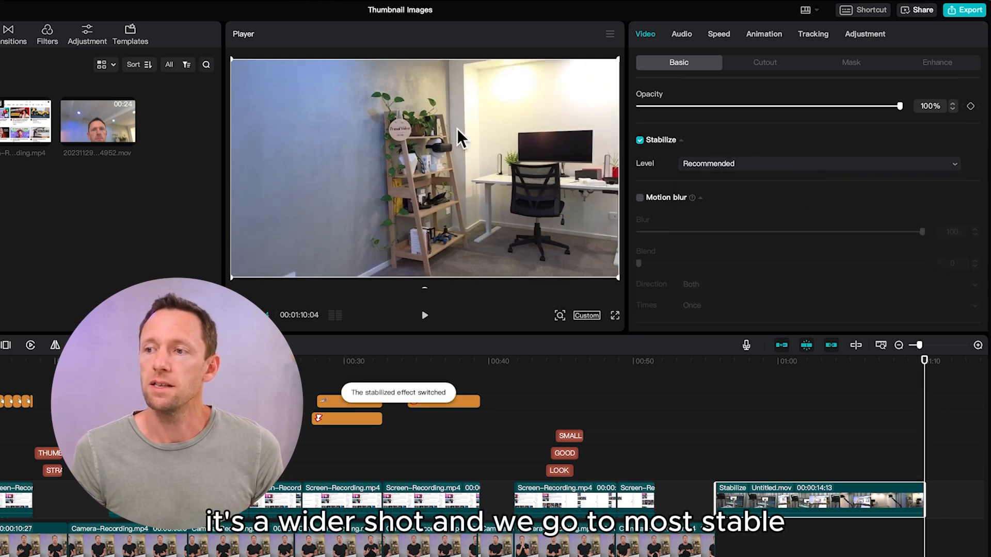
Step: Set the stabilization level of the Untitled.mov clip to Most stable and play it from its start
click(722, 175)
click(732, 224)
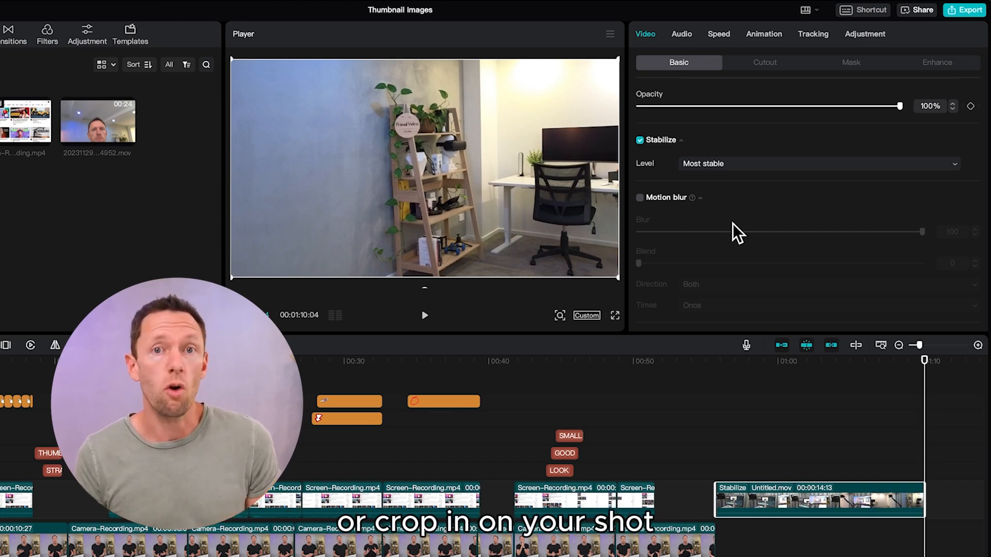
click(738, 365)
drag(738, 365, 715, 376)
key(space)
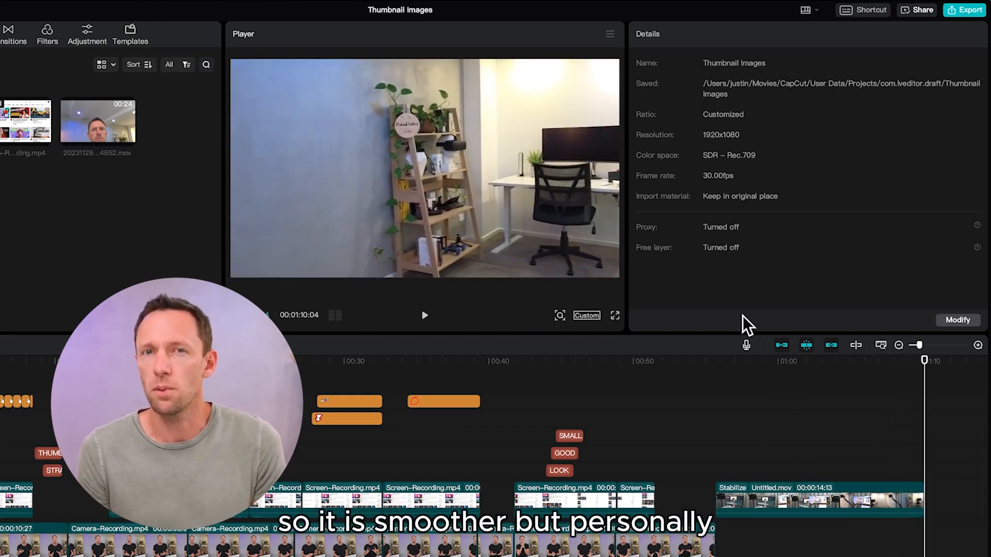
Step: Return the Untitled.mov clip's stabilization level to Recommended and play the clip from its start
click(819, 502)
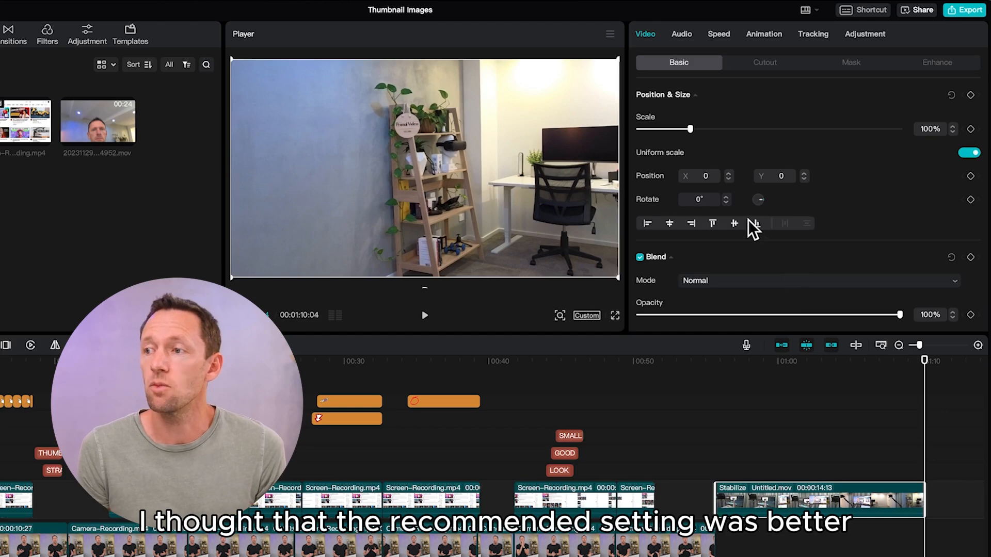
scroll(748, 219, down, 5)
scroll(749, 217, up, 1)
click(764, 165)
click(767, 184)
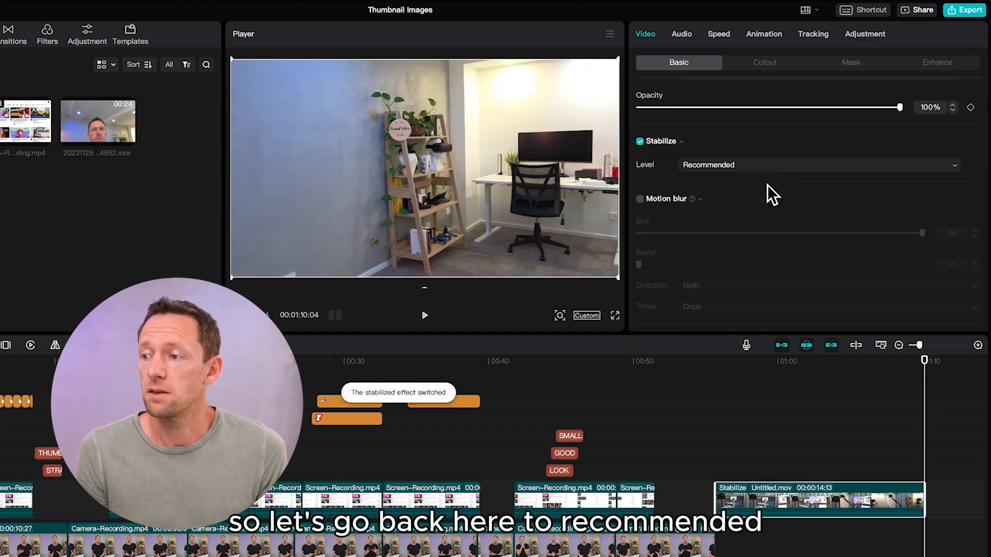
click(717, 361)
key(space)
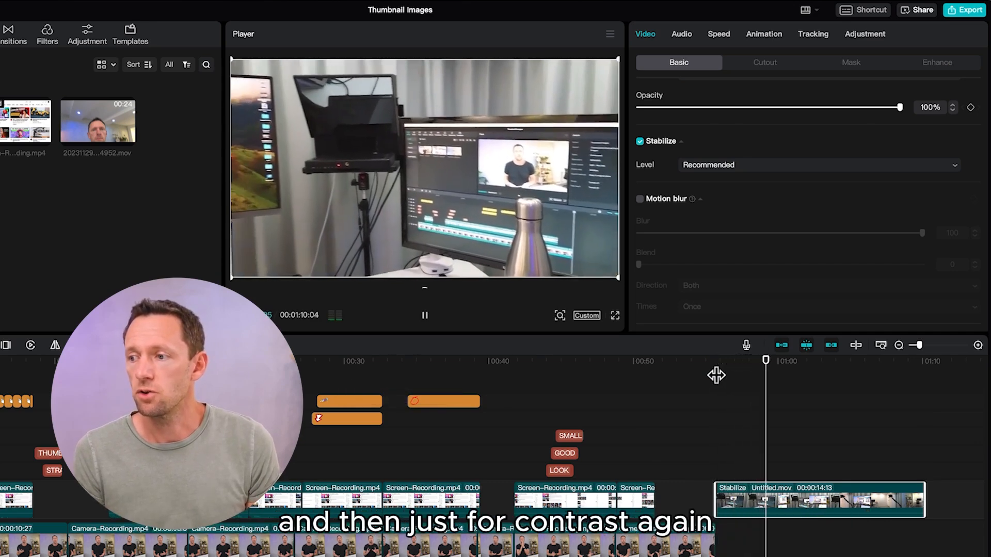
Step: Turn off stabilization for the Untitled.mov clip and play the original footage for comparison
key(space)
click(640, 141)
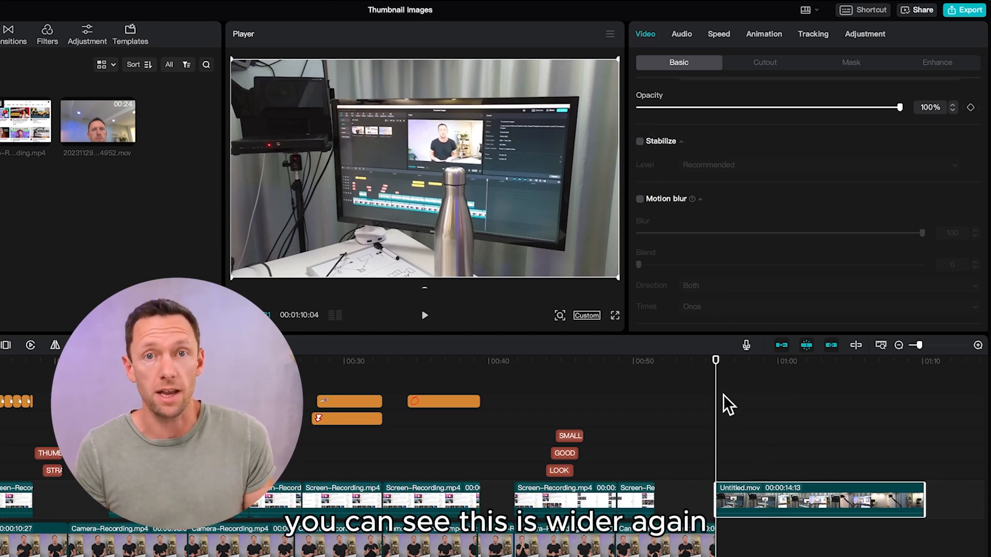
key(space)
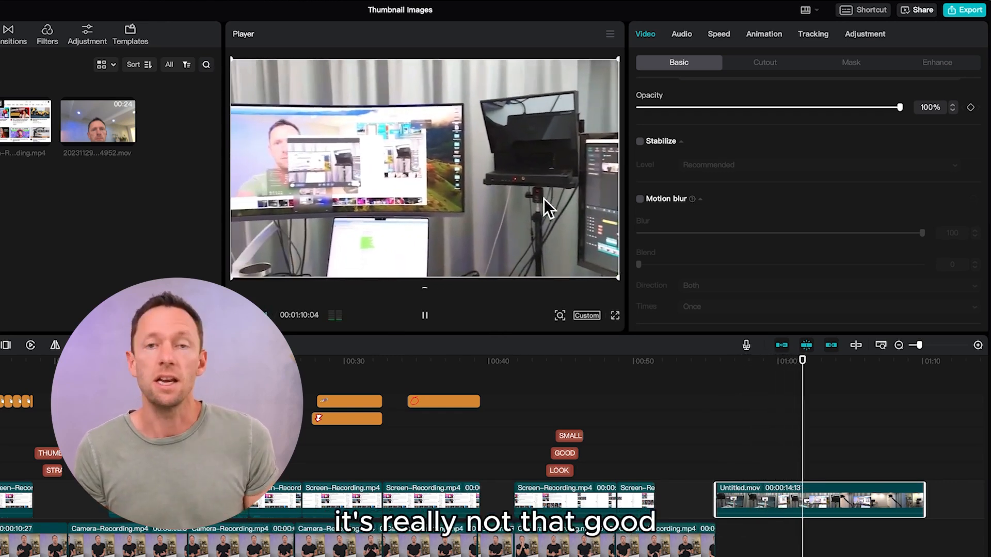
key(space)
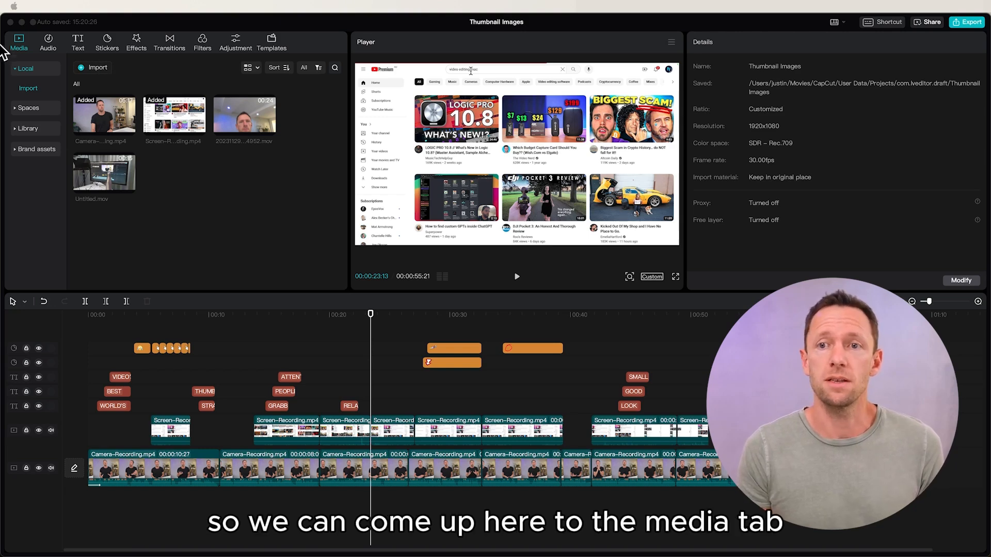
Step: Look through the audio library's music genres, copyright check and extracted audio categories
click(99, 68)
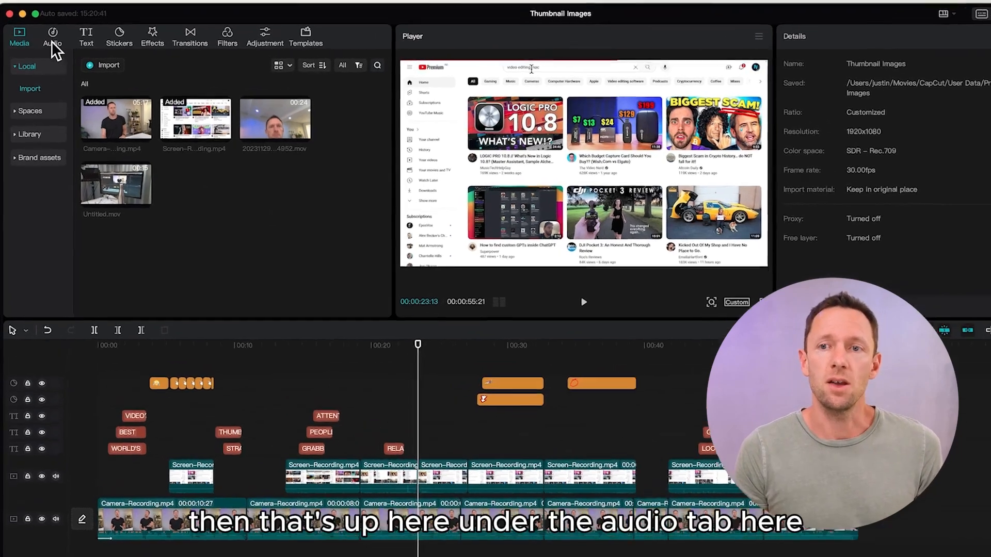
click(53, 41)
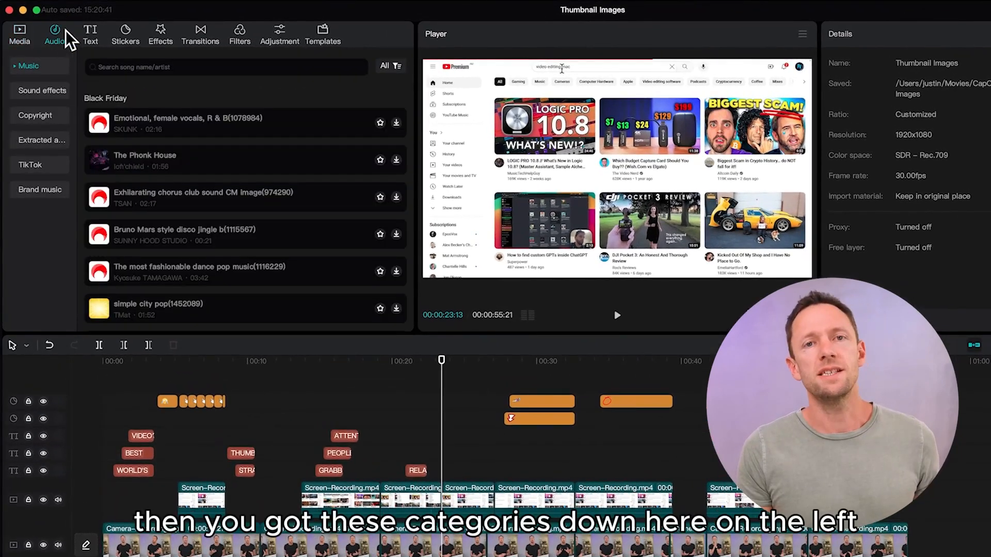
click(15, 67)
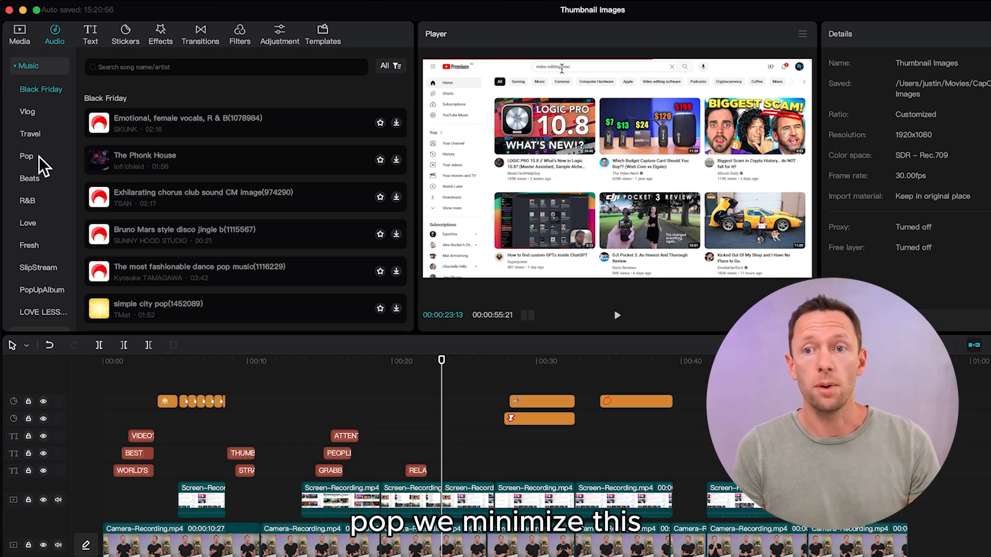
click(15, 66)
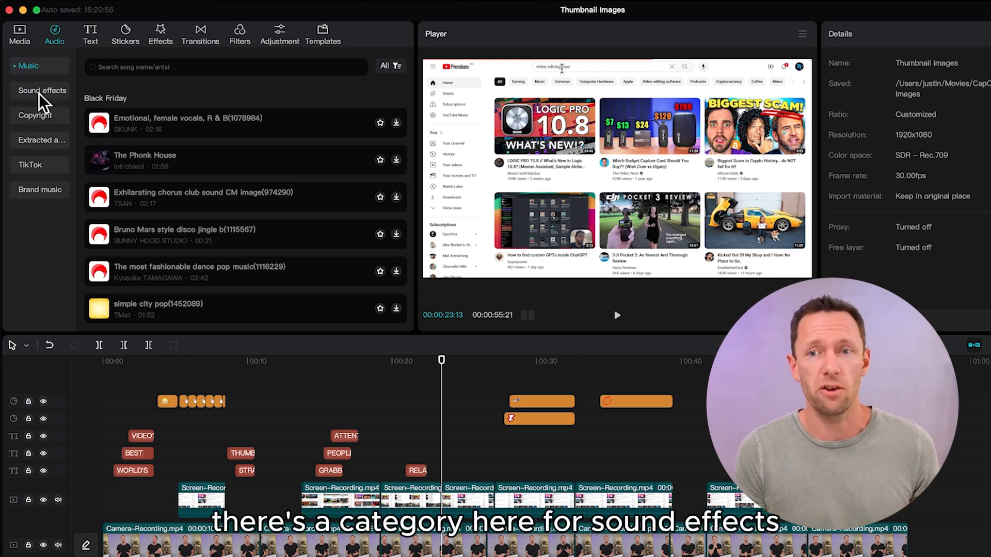
click(52, 120)
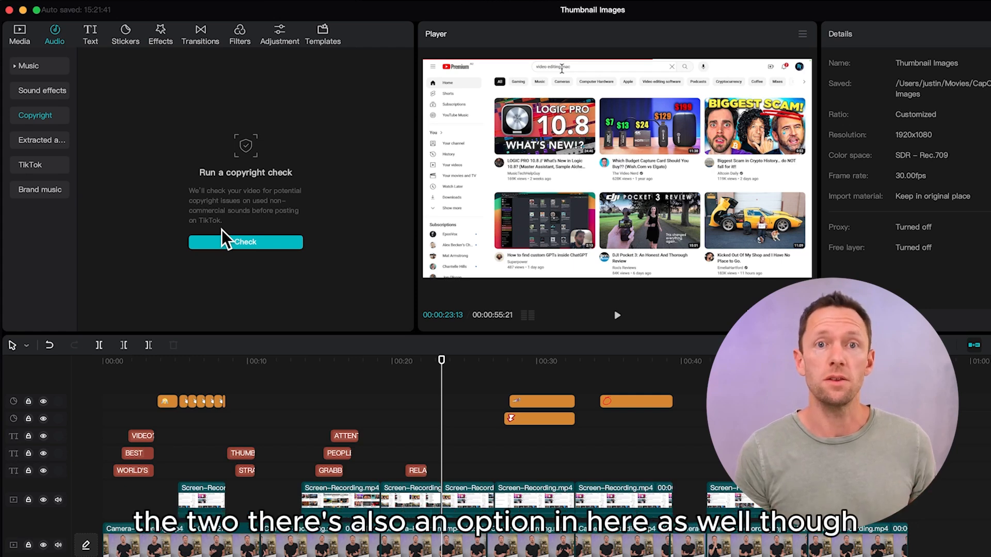
click(47, 143)
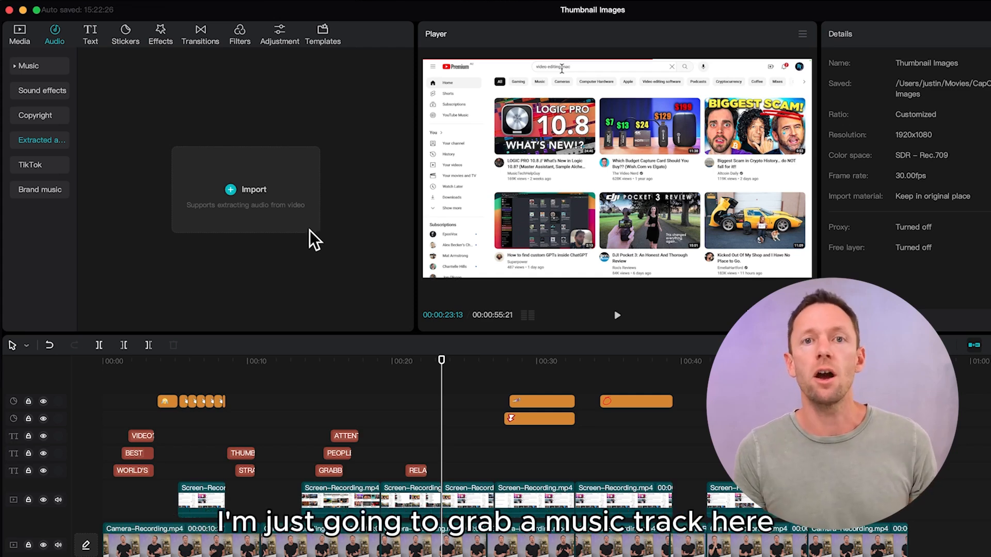
Step: Add the Pop music track "Summer's deep blue sky Motivation" below the camera clips, starting at the beginning of the timeline
click(13, 66)
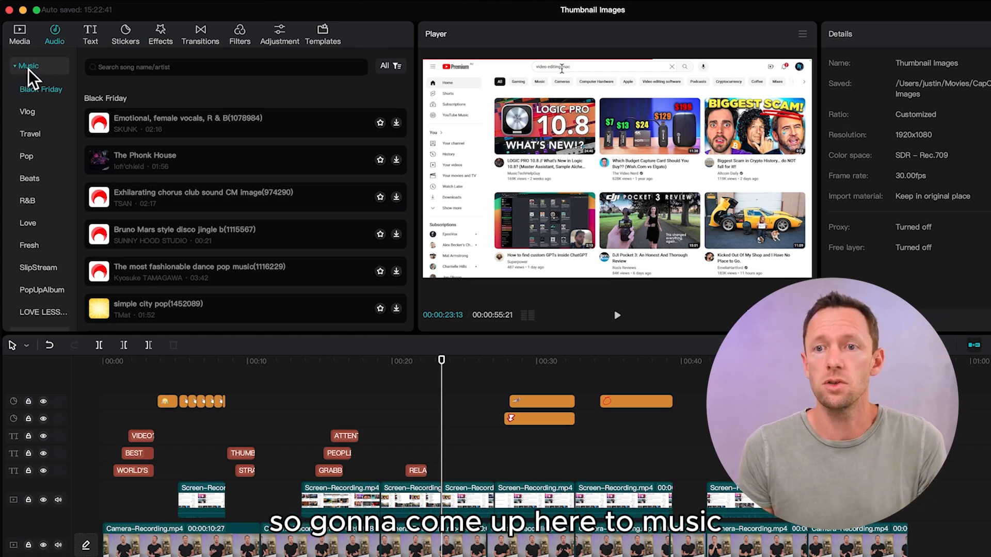
click(40, 156)
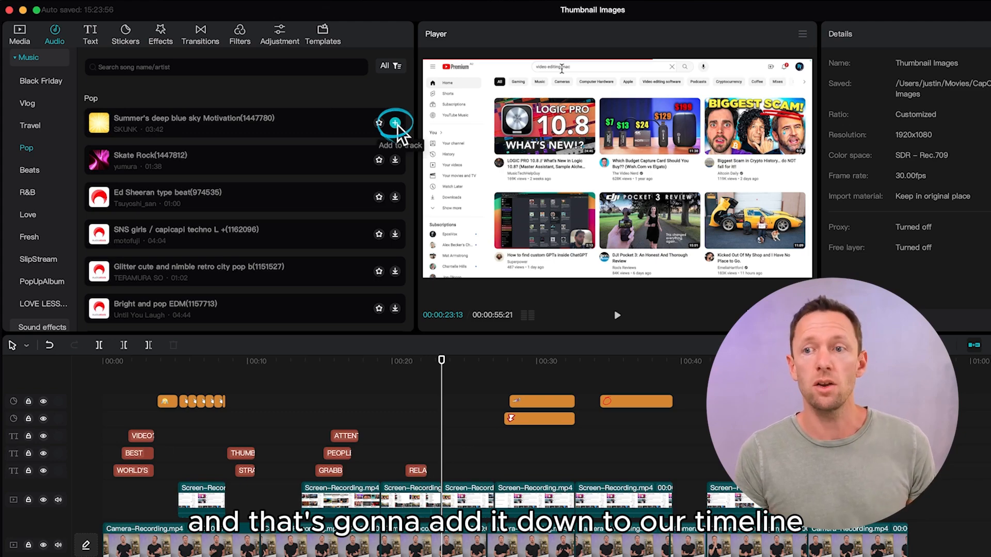
drag(171, 124, 359, 556)
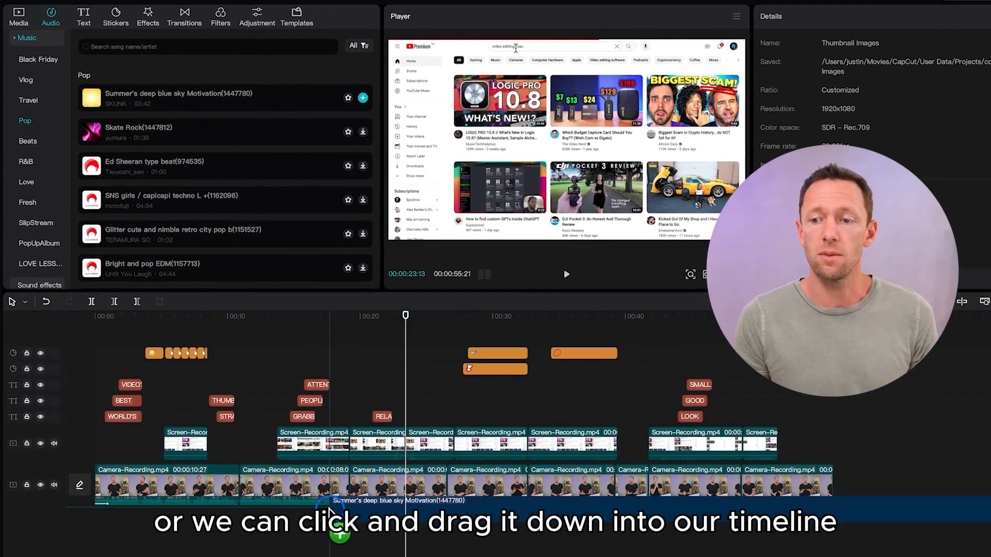
drag(331, 511, 92, 527)
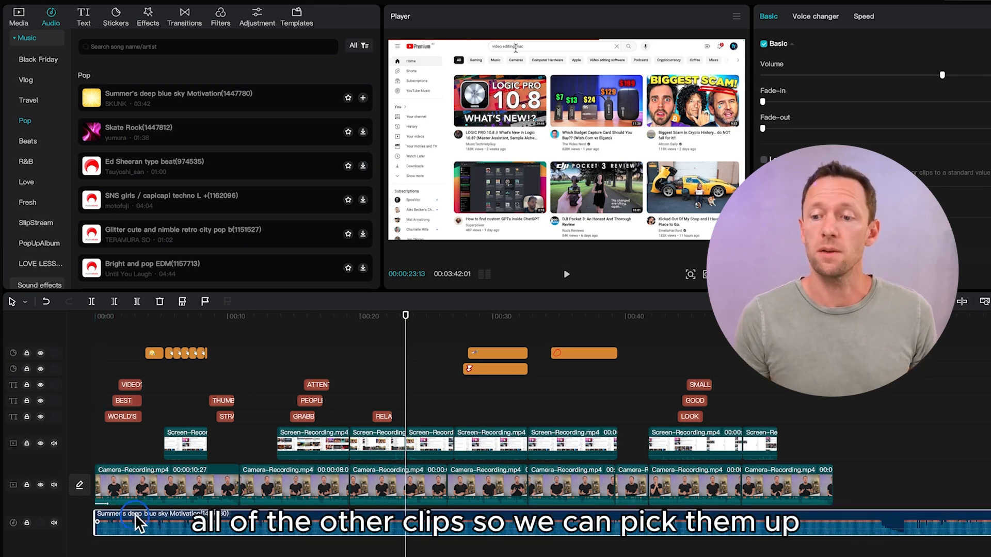
drag(139, 524, 162, 526)
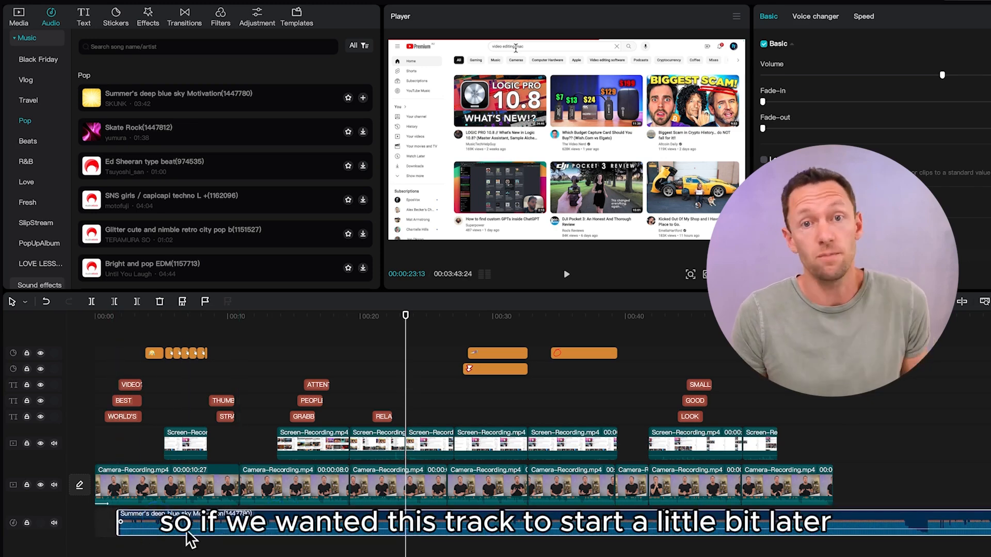
key(super+z)
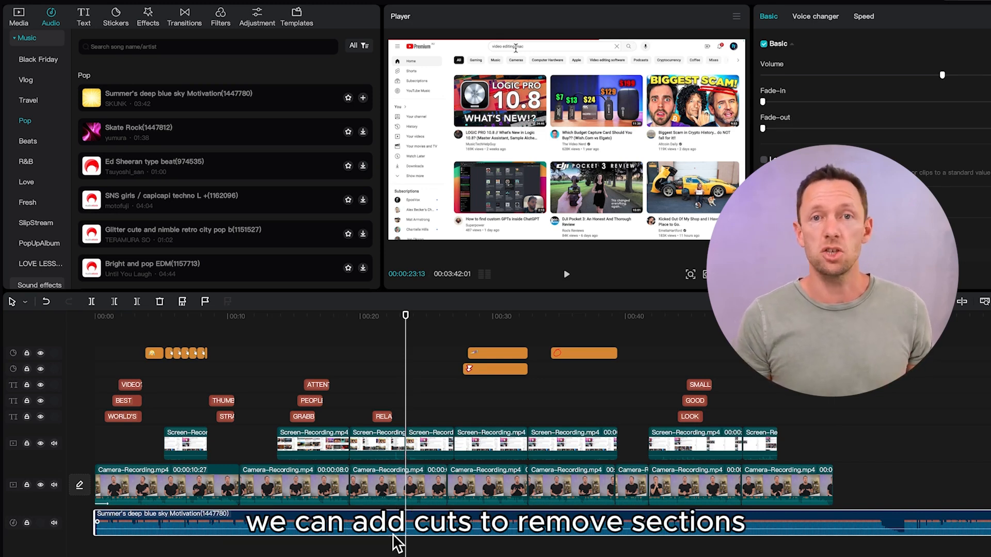
Step: Shorten the music track from its end to about 00:02:43:29
scroll(361, 495, right, 5)
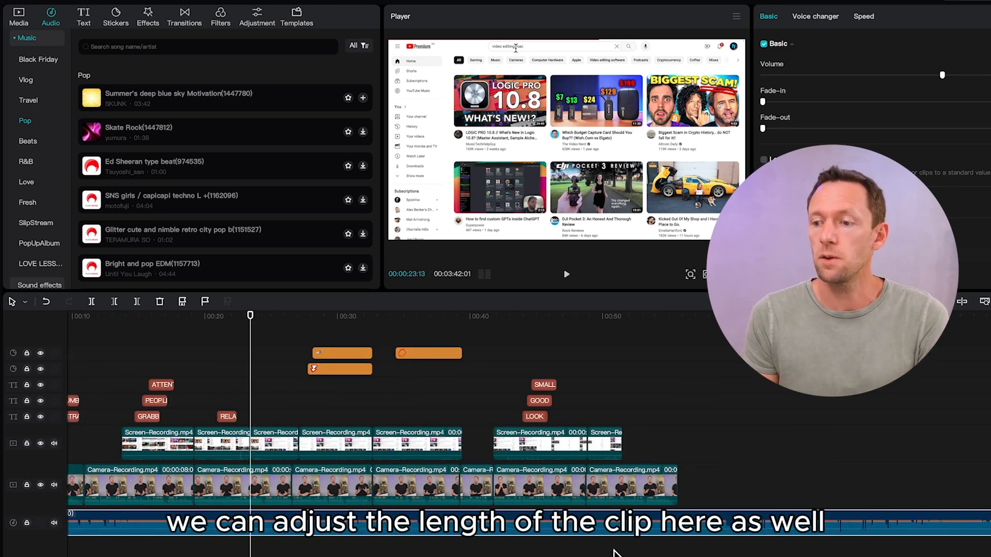
scroll(684, 553, right, 20)
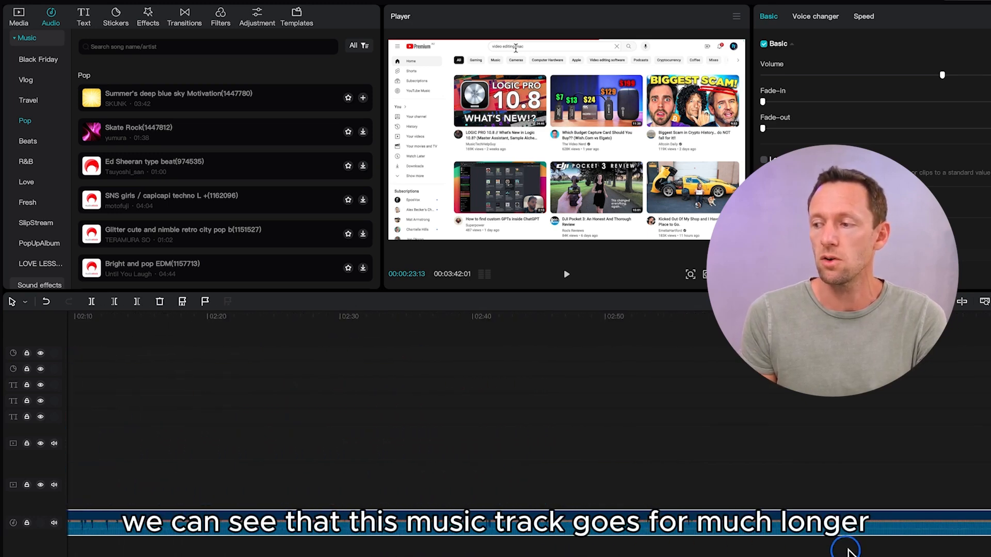
scroll(849, 550, right, 20)
scroll(944, 553, left, 1)
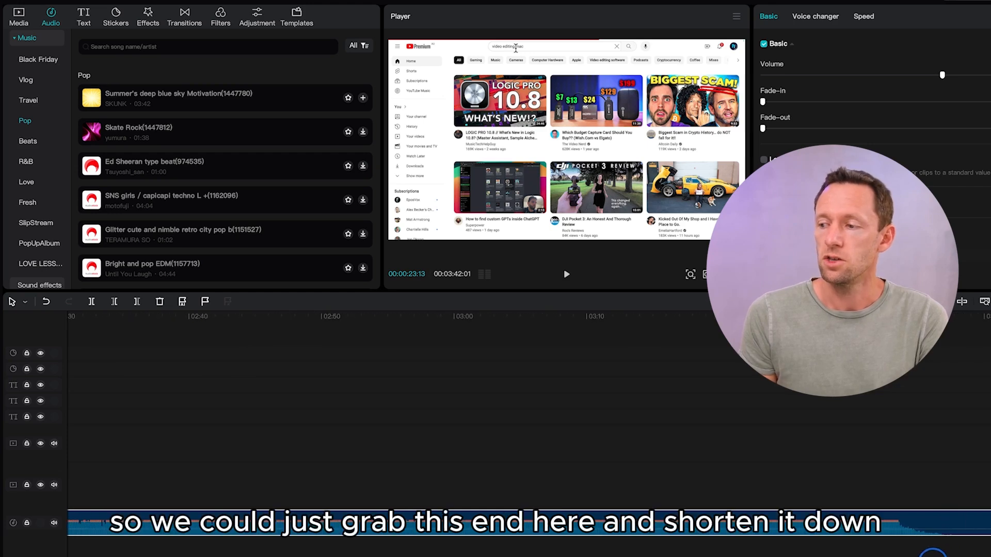
drag(990, 532, 242, 537)
scroll(299, 537, left, 20)
scroll(352, 551, left, 5)
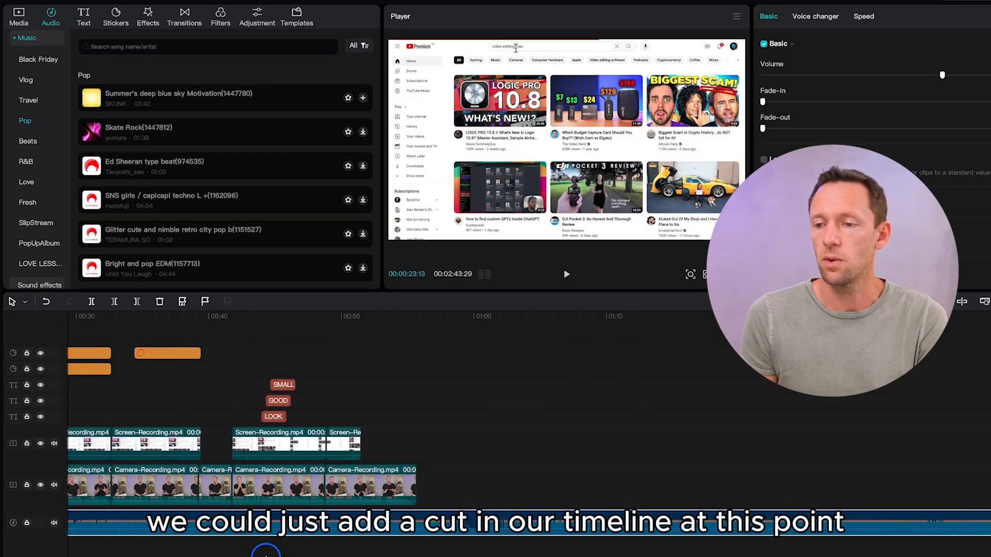
Step: Split the music track at the end of the last camera clip (00:00:55:21) and delete the remainder
click(417, 317)
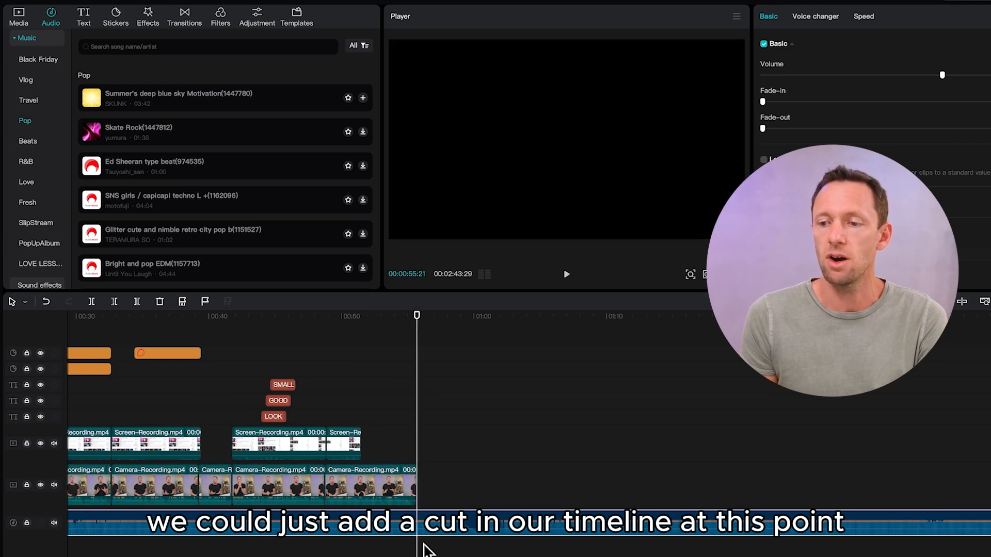
click(91, 302)
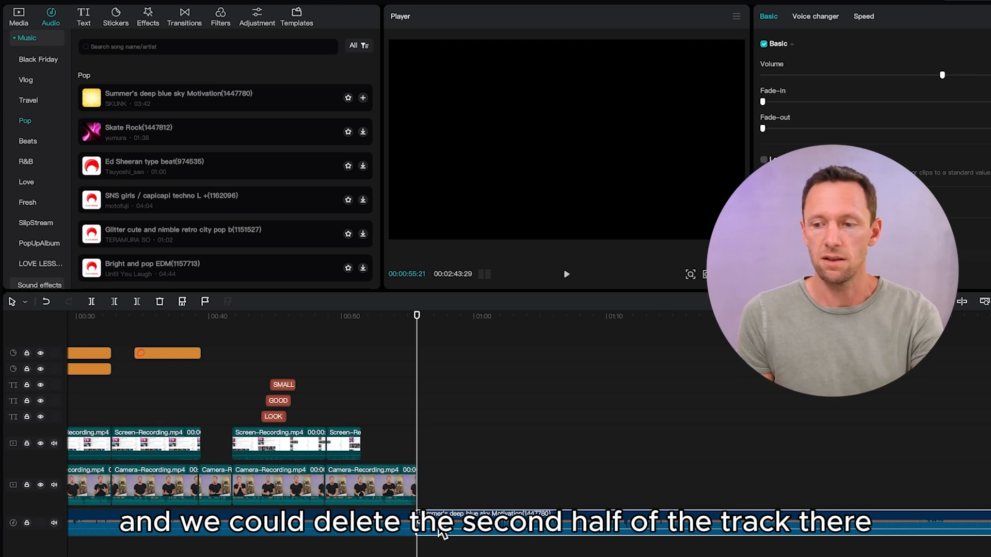
key(Delete)
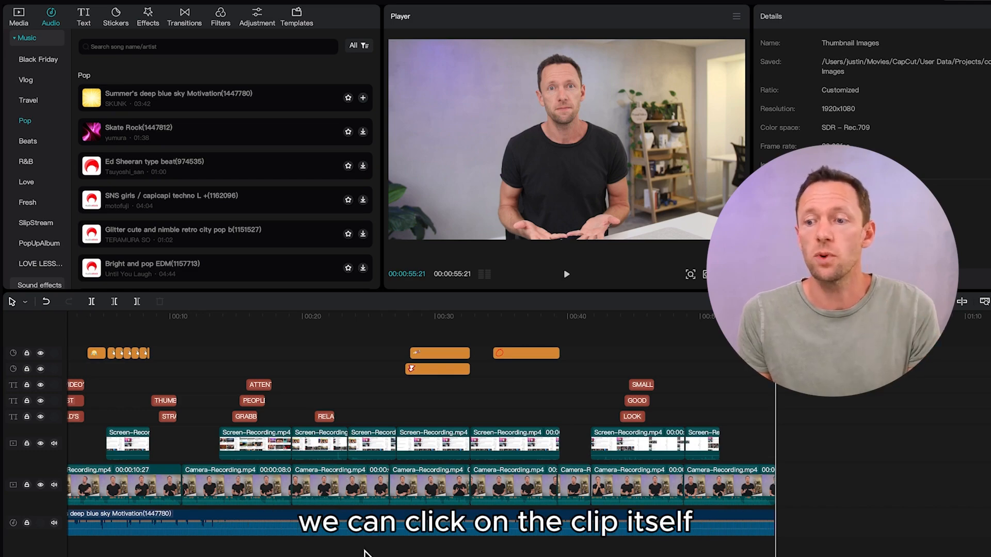
Step: Lower the background music track's volume to about -21 dB and raise it slightly from there
click(364, 531)
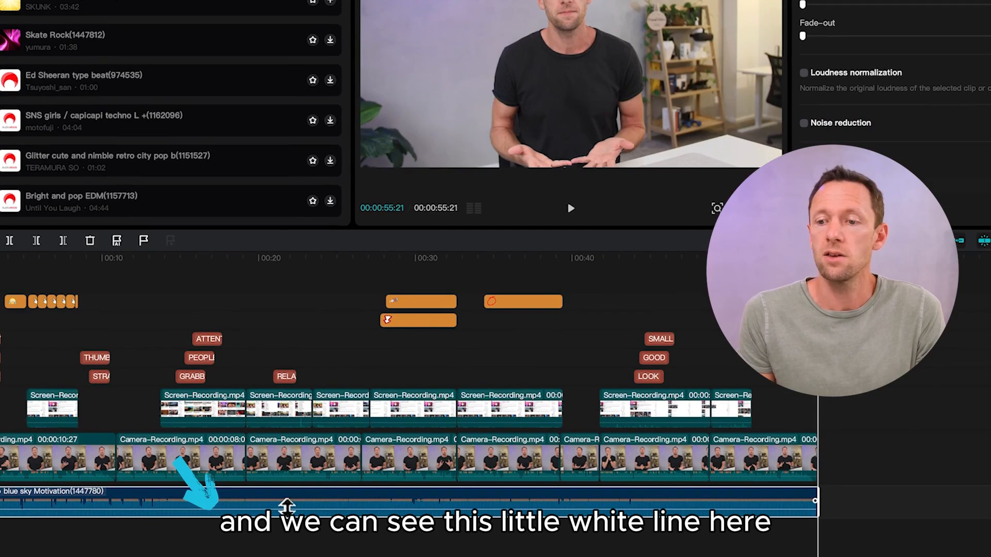
drag(283, 508, 287, 513)
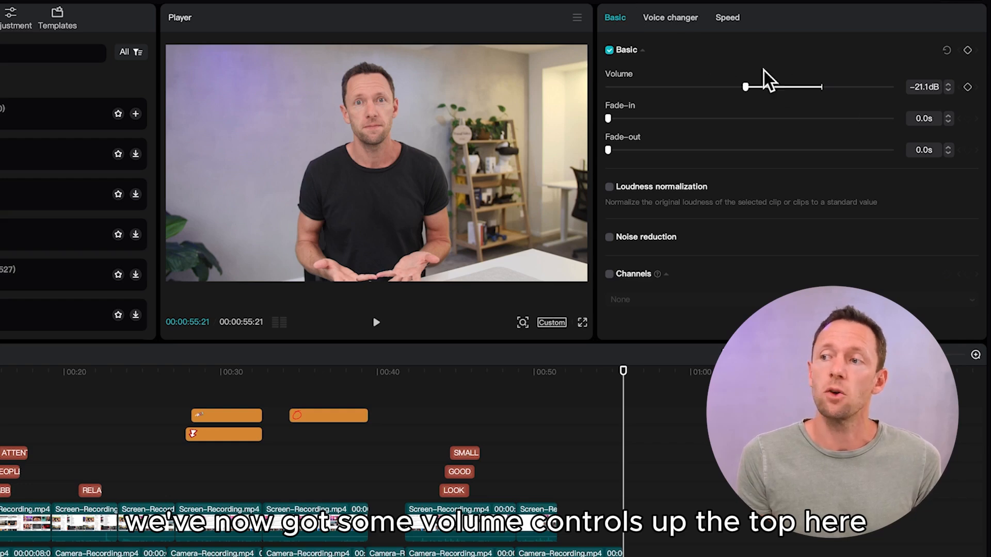
drag(745, 87, 760, 86)
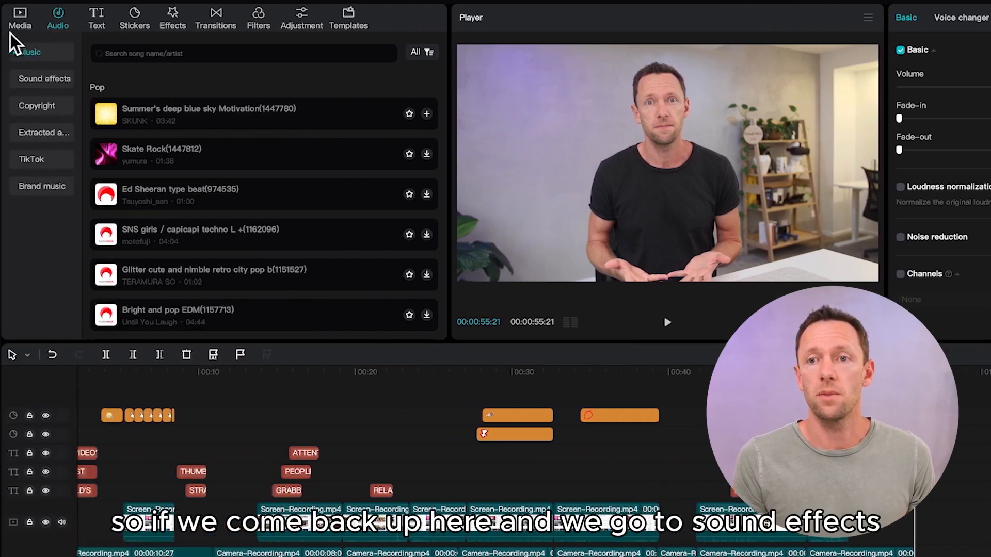
Step: Search the sound effects library for "crash" and preview the Crashing woosh effect
click(53, 79)
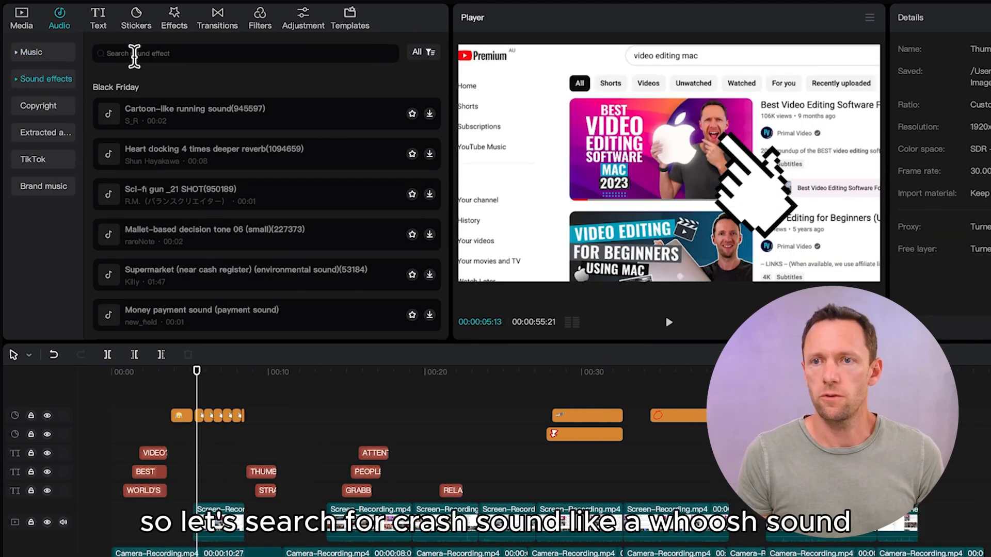
click(134, 54)
text(crash)
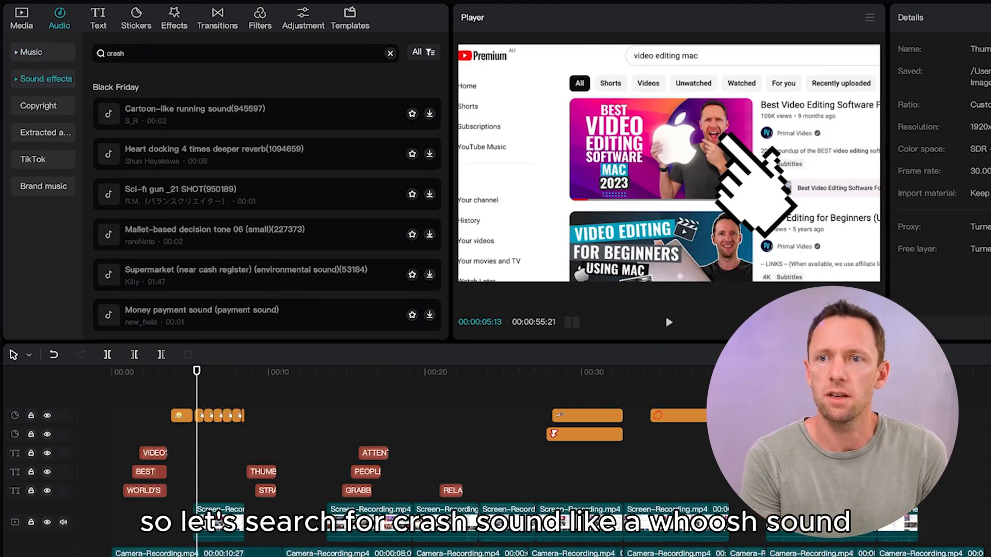
key(Return)
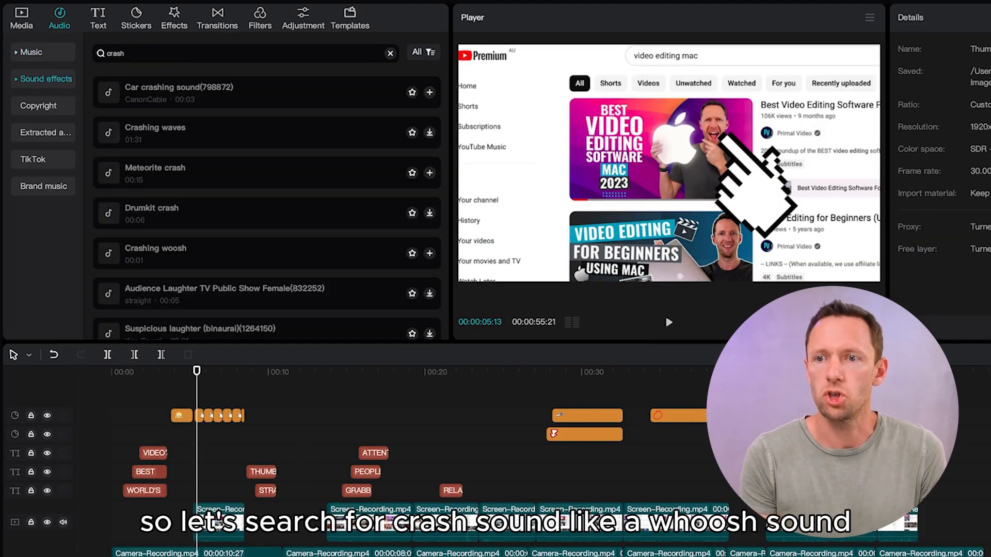
click(235, 261)
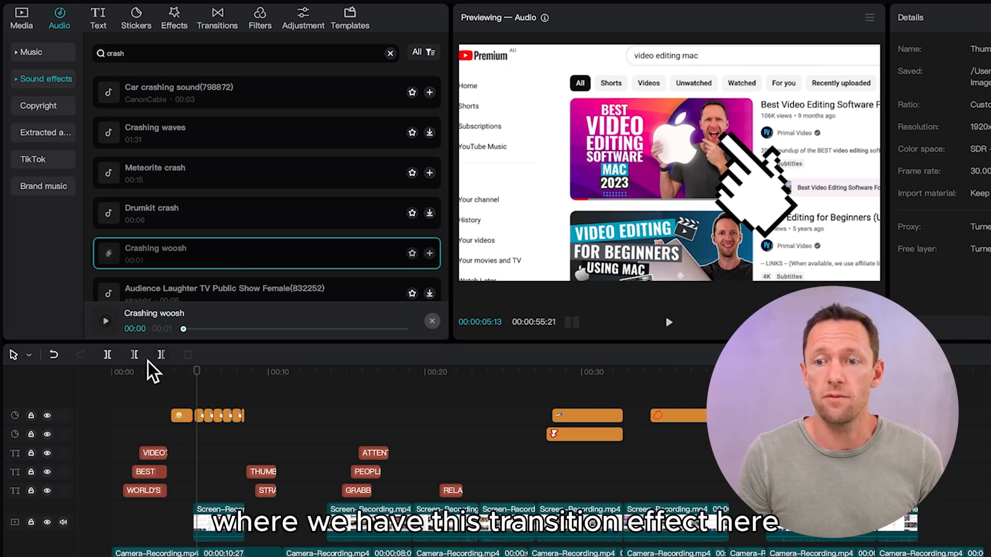
Step: Play the opening to locate the first transition and place the Crashing woosh effect below the music track at the timeline's start
click(109, 373)
key(space)
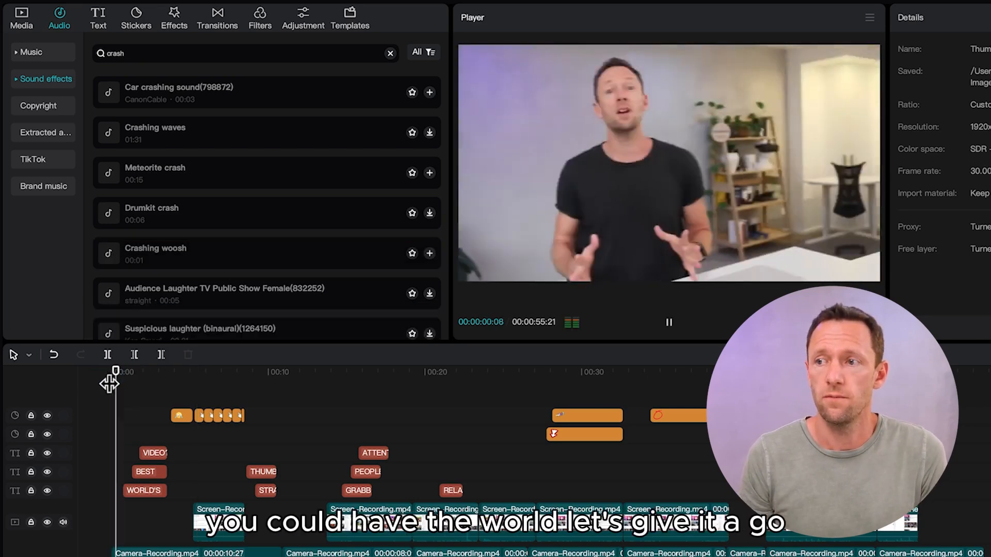
key(space)
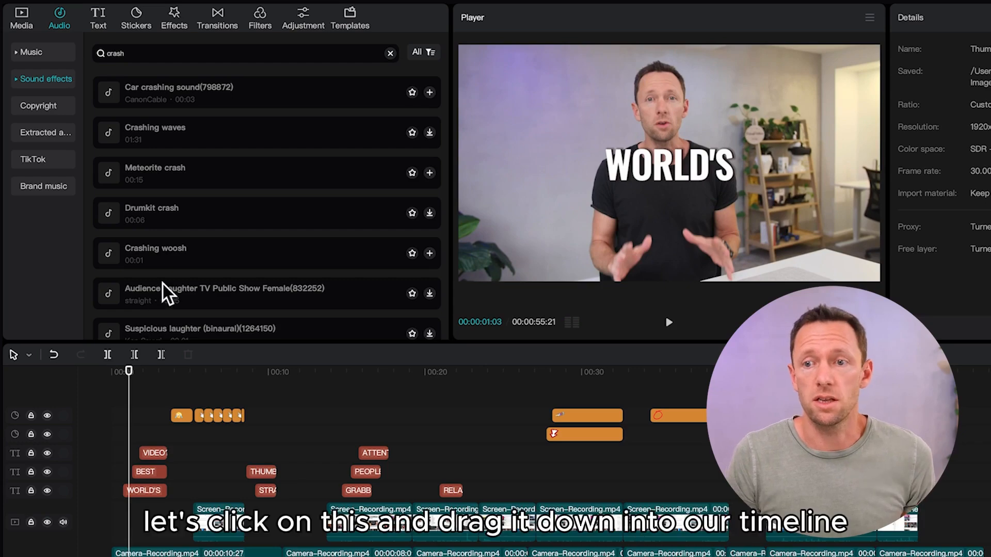
drag(194, 256, 128, 556)
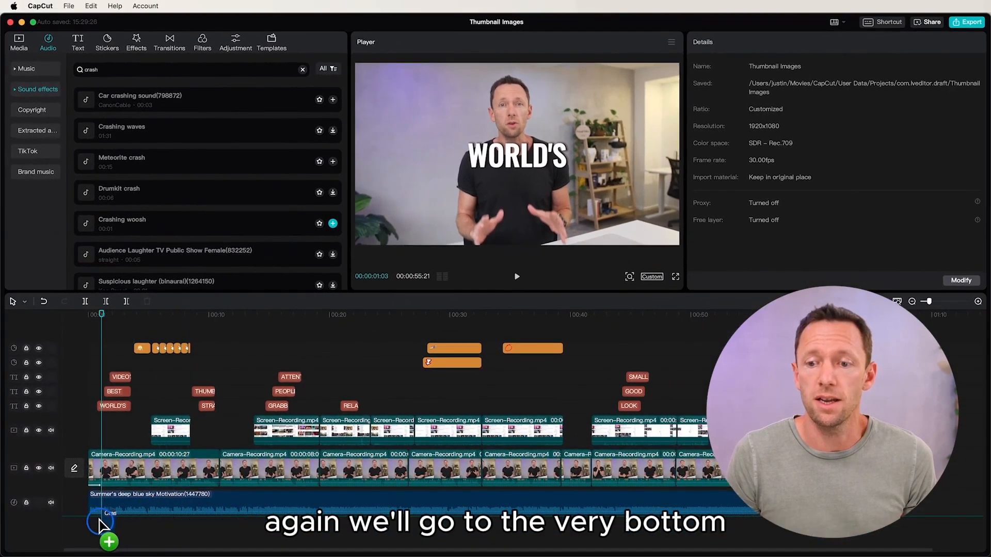
drag(100, 520, 93, 531)
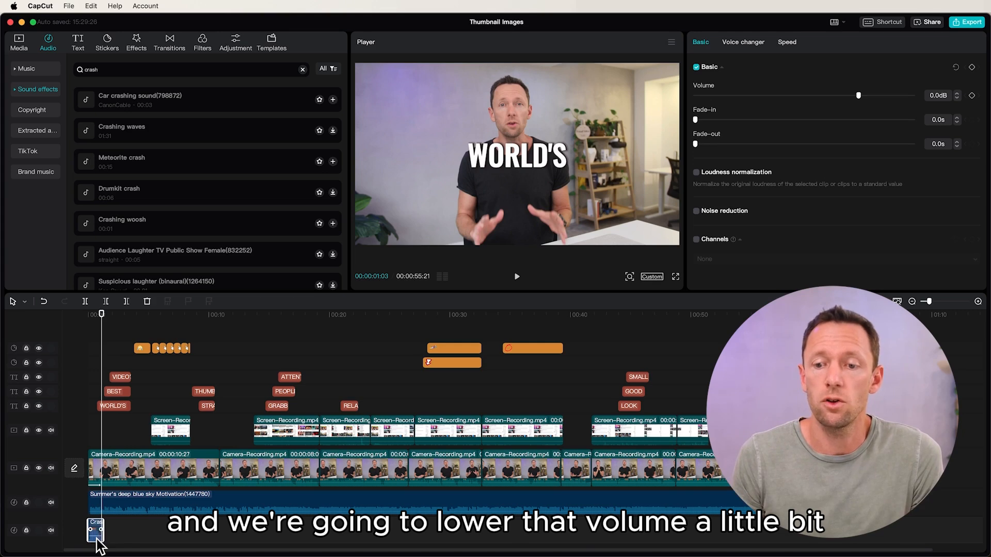
Step: Lower the Crashing woosh effect's volume to about -2.2 dB, playing the opening to judge its level
drag(95, 535, 96, 541)
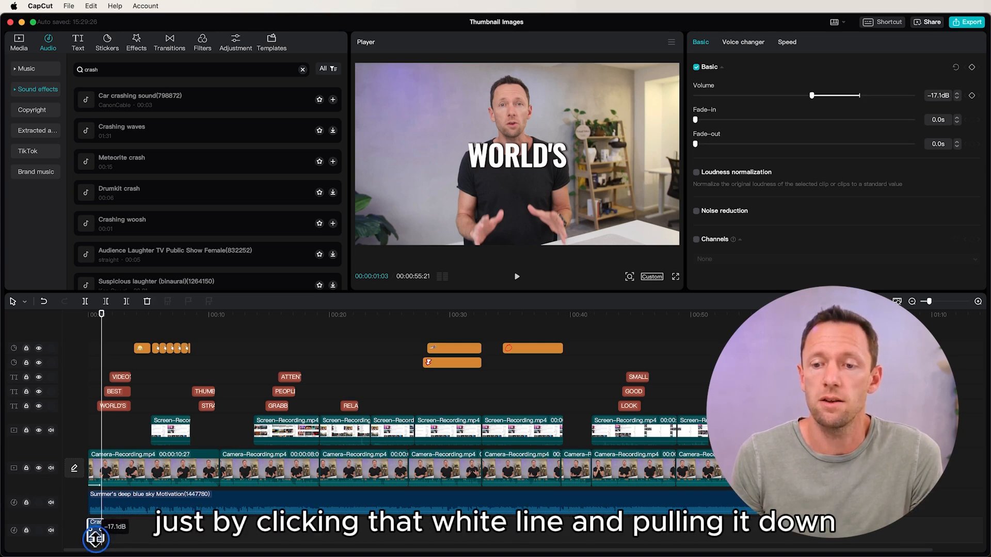
click(96, 314)
key(space)
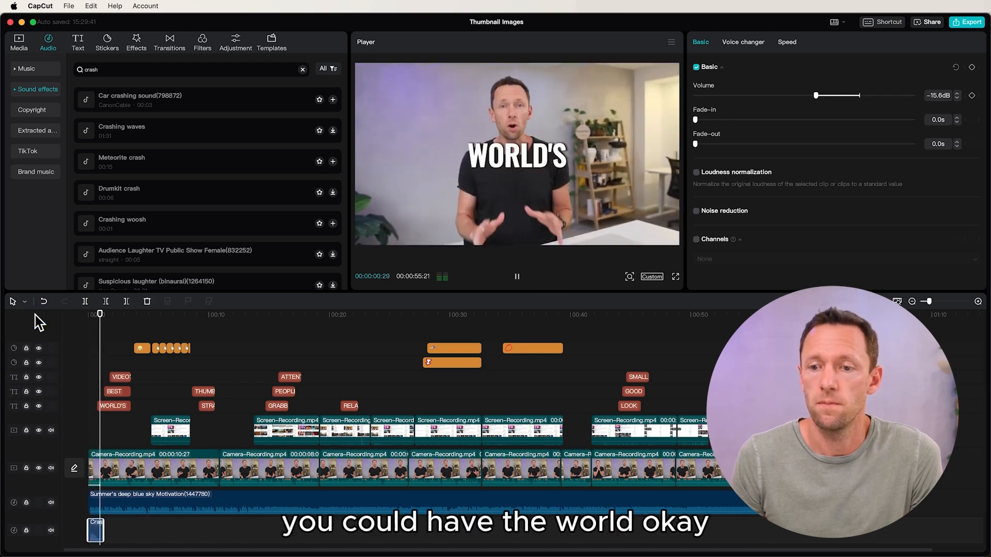
key(space)
drag(95, 540, 95, 537)
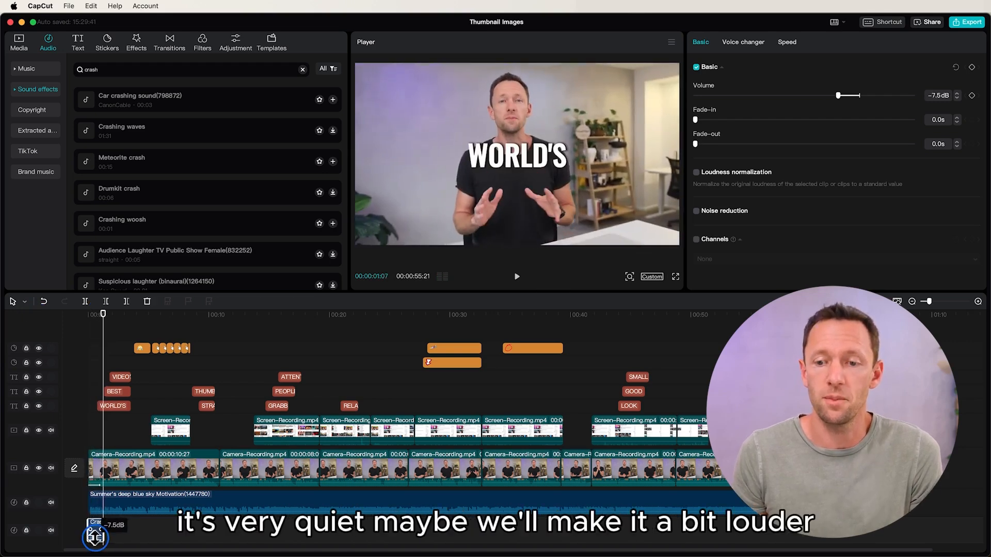
key(space)
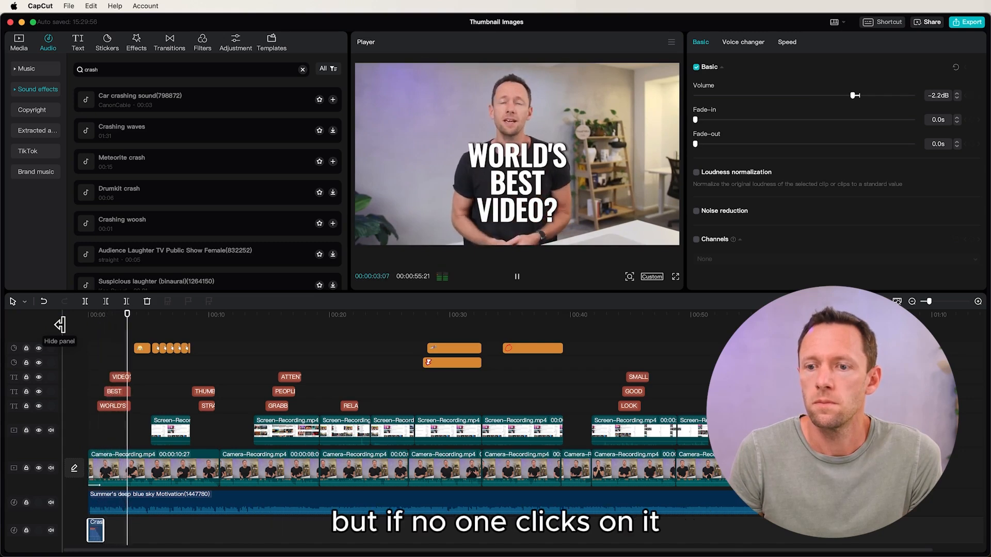
key(space)
Step: Trim a little off the start of the Crashing woosh clip, keep it at the timeline's beginning, and play the opening
key(super+equal)
key(super+equal)
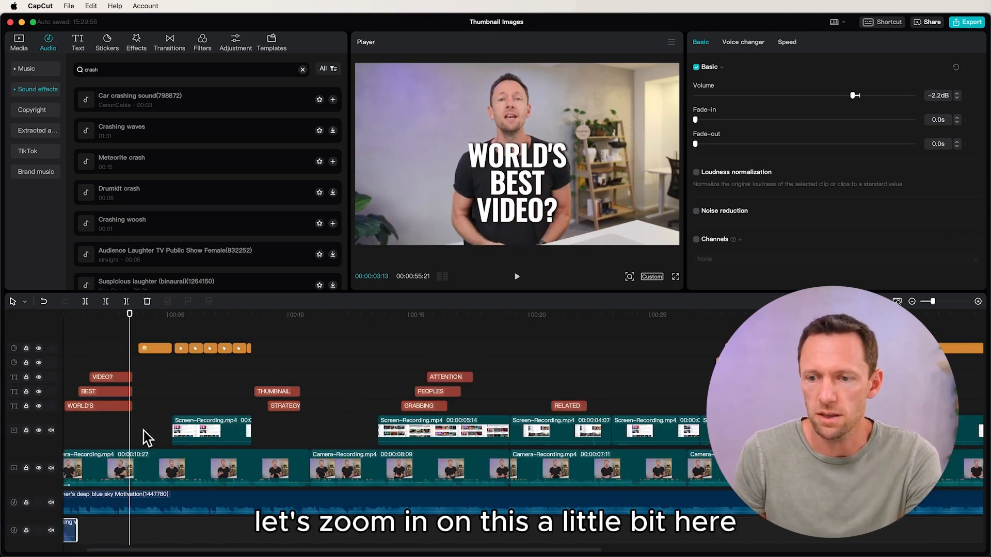
drag(115, 550, 53, 550)
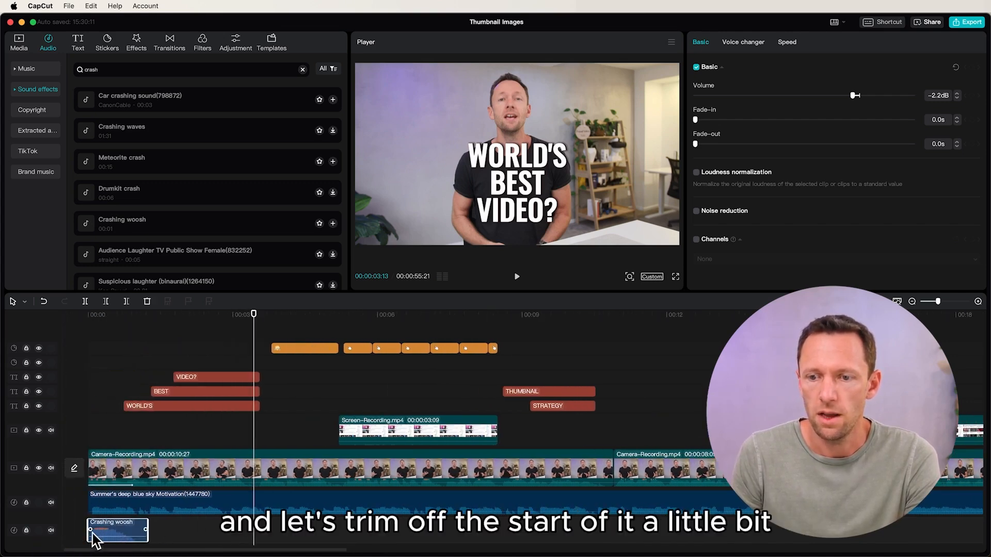
drag(89, 526, 109, 538)
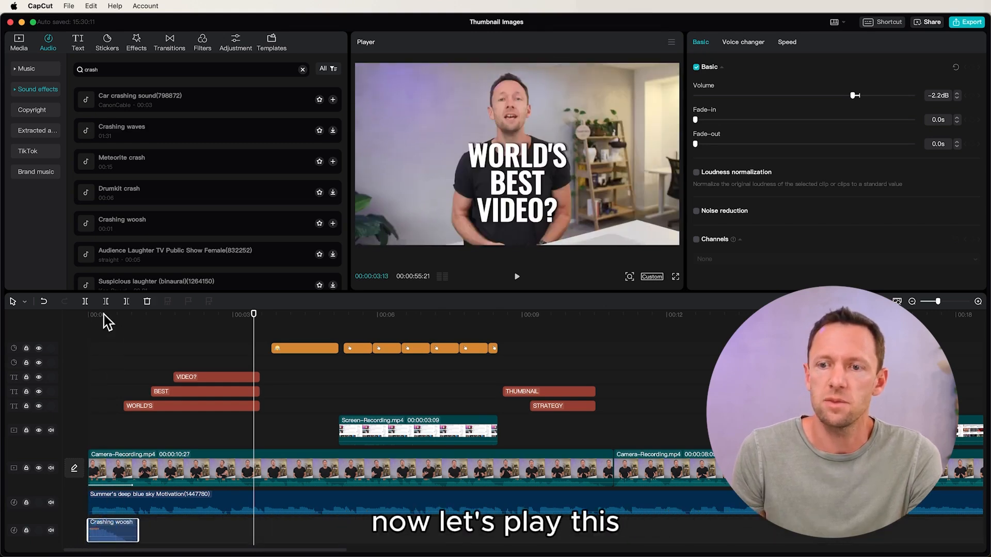
drag(102, 315, 59, 313)
key(space)
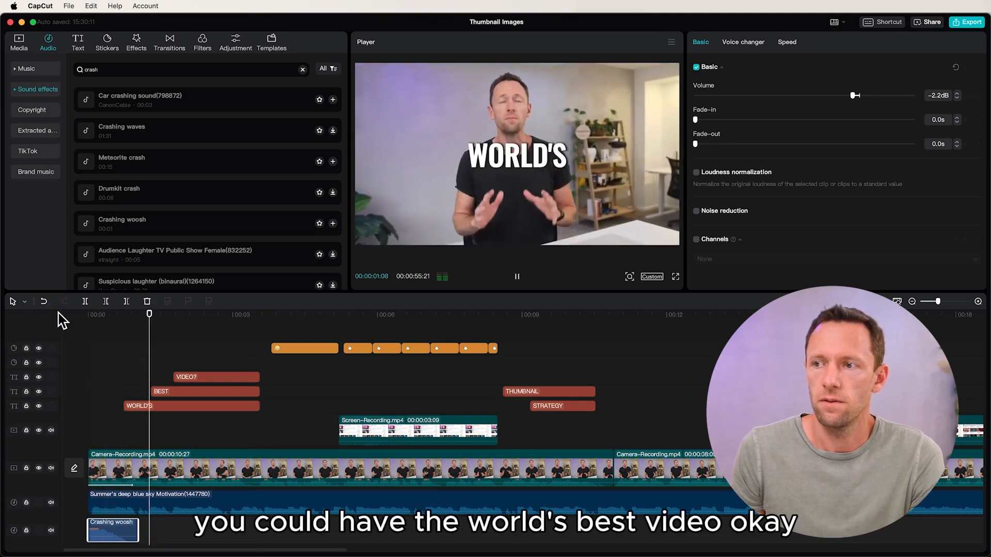
key(space)
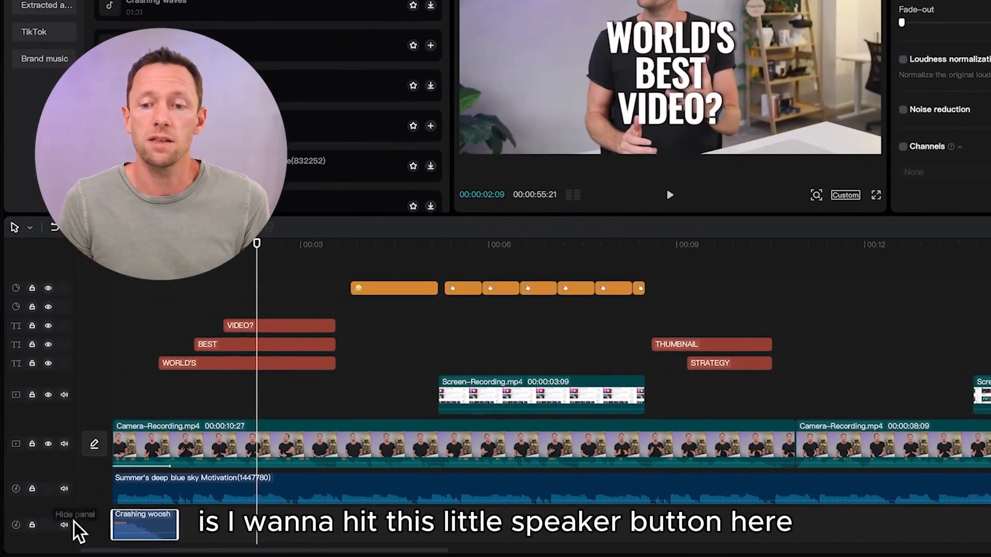
Step: Mute the sound effect and music tracks and set the first camera clip's volume to about -3.5 dB
click(60, 526)
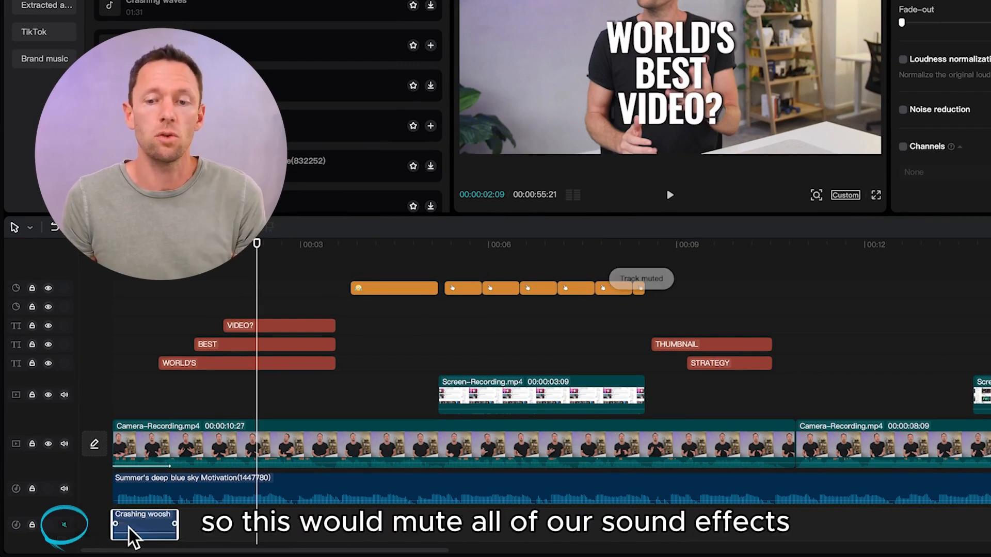
click(64, 488)
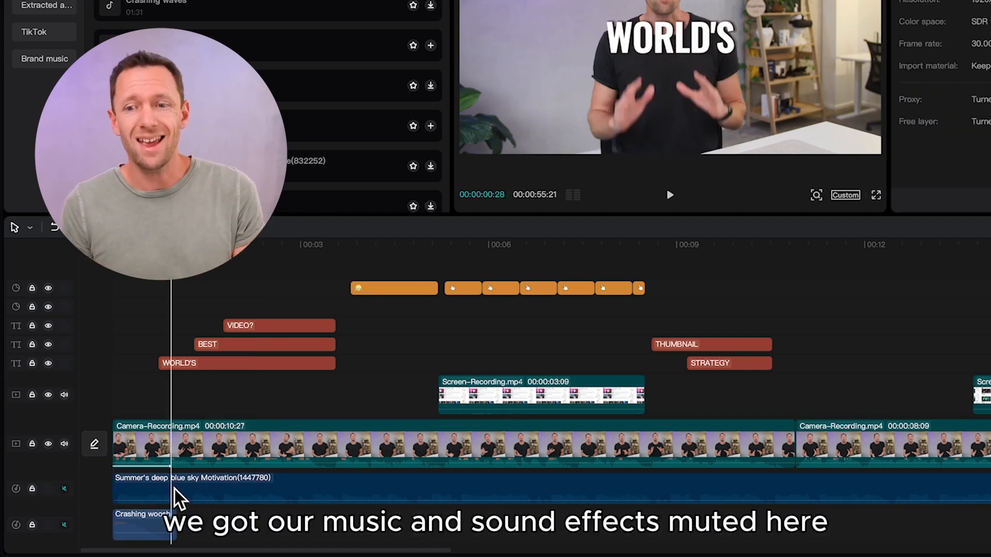
click(179, 435)
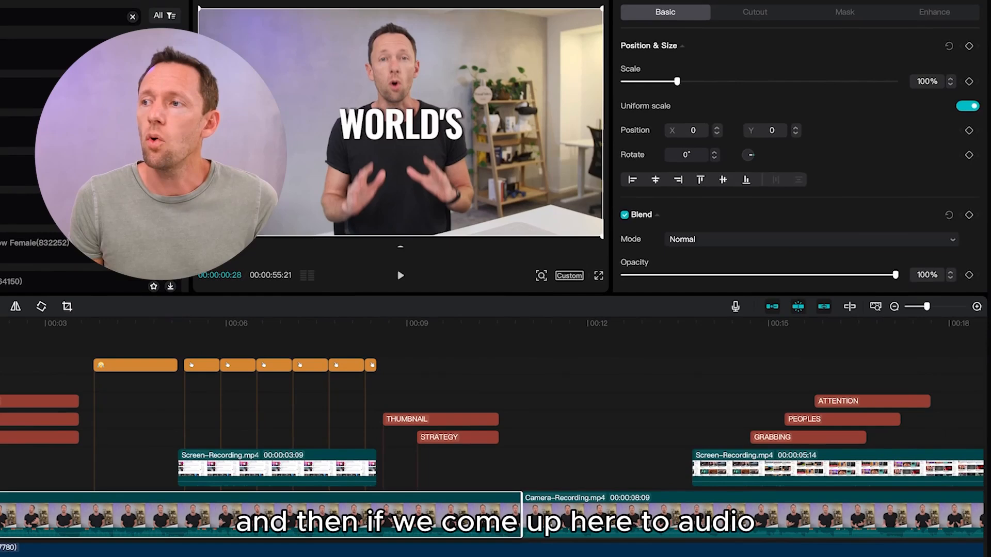
click(657, 0)
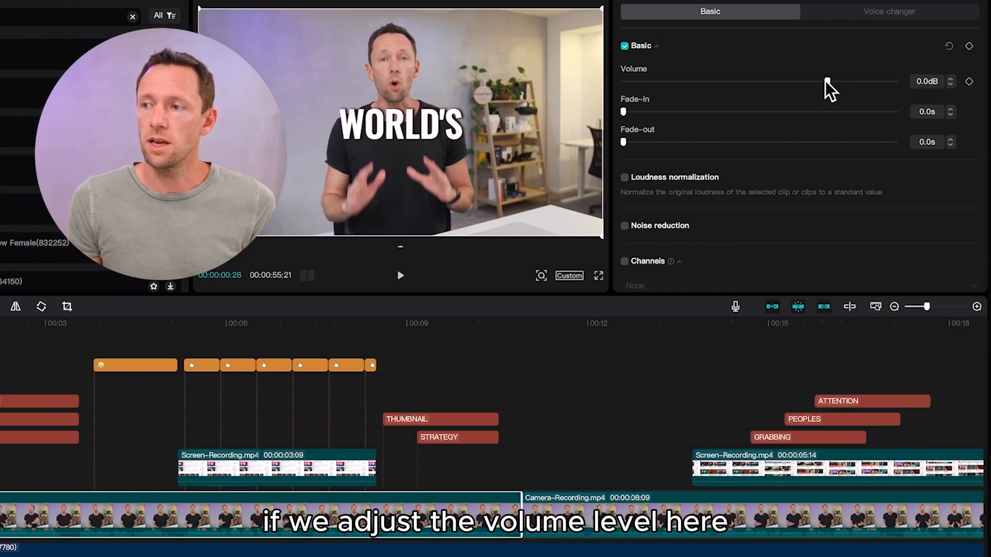
mouse_move(825, 81)
mouse_down()
mouse_move(779, 80)
mouse_move(861, 74)
mouse_move(837, 76)
mouse_up()
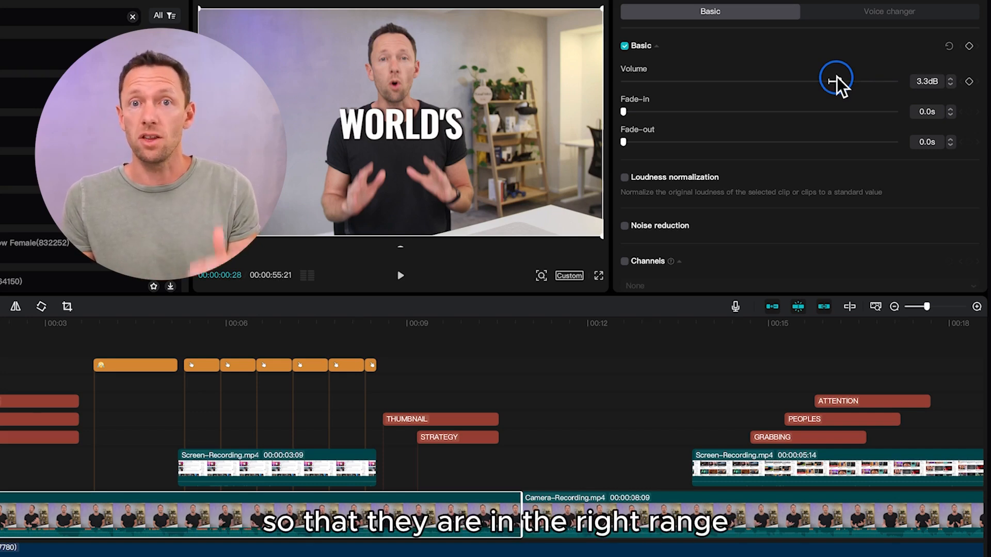
mouse_move(837, 76)
mouse_down()
mouse_move(804, 81)
mouse_move(815, 81)
mouse_up()
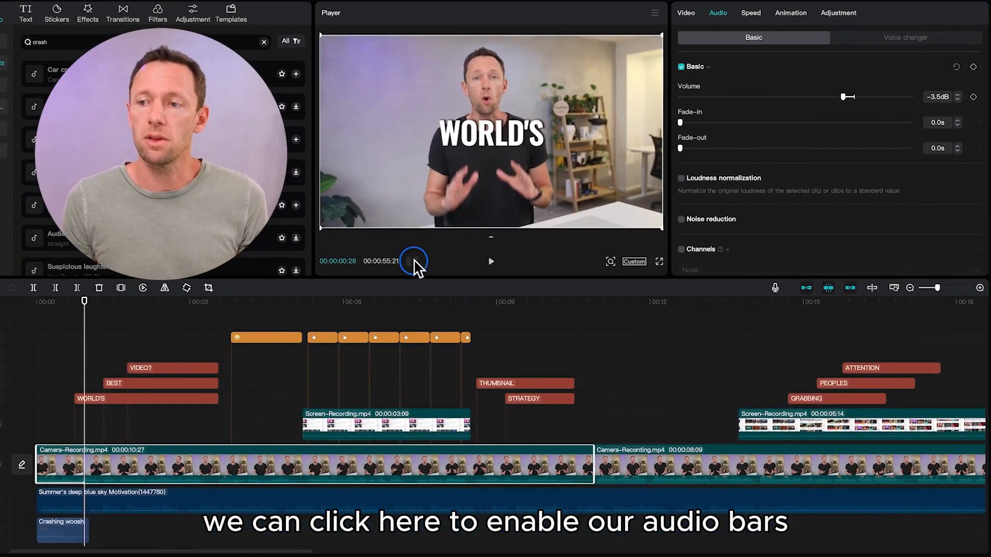
Step: Display the audio level meters and play the video from the beginning to check the camera clip's loudness
click(401, 264)
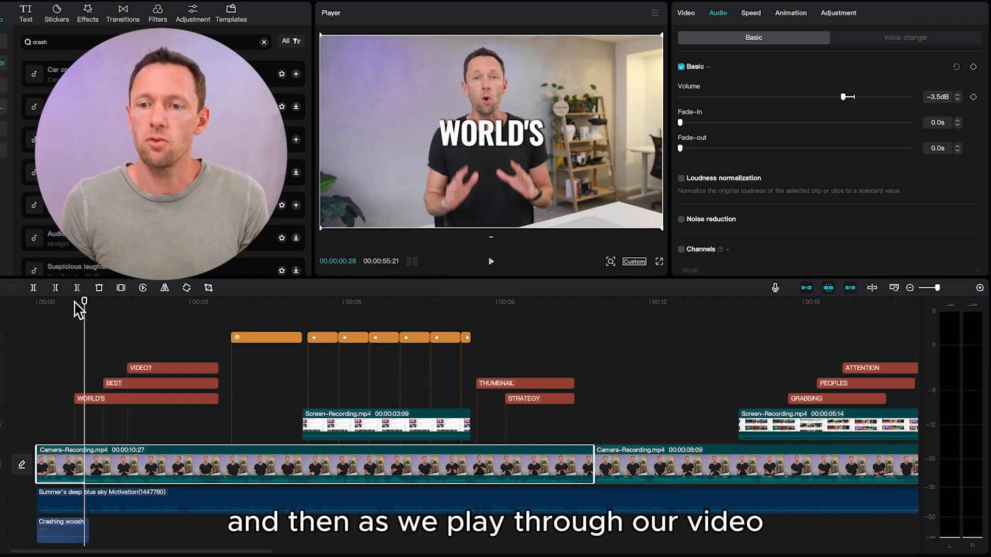
drag(79, 309, 36, 306)
key(space)
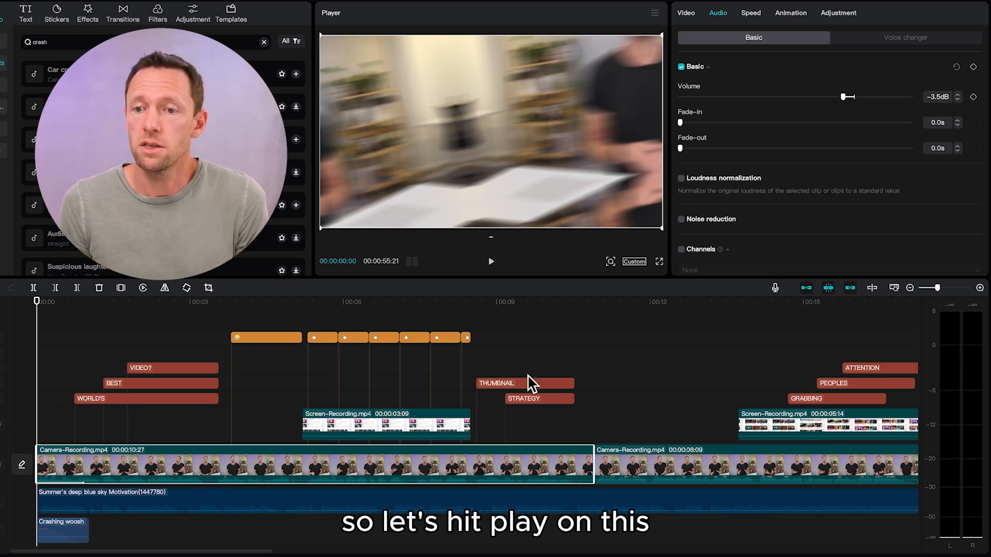
key(space)
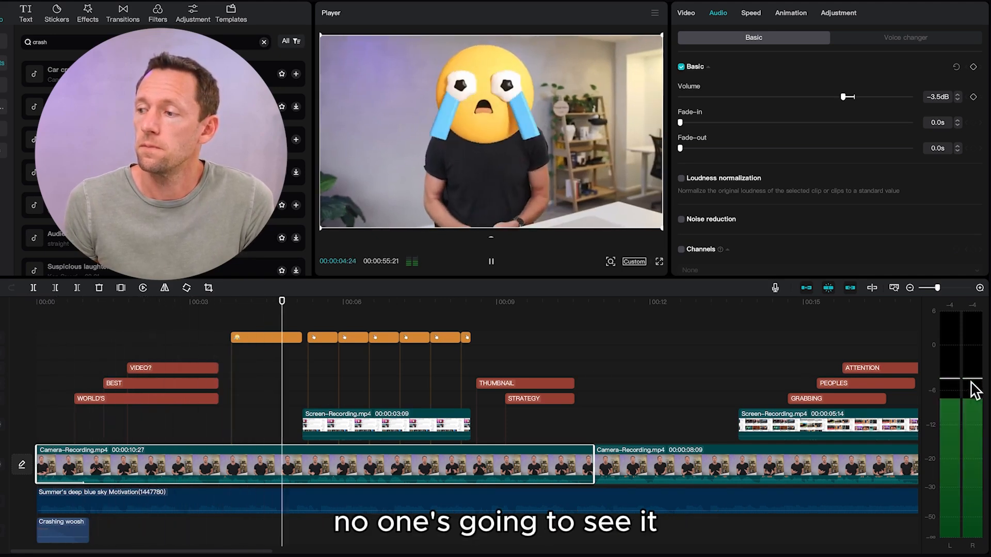
key(space)
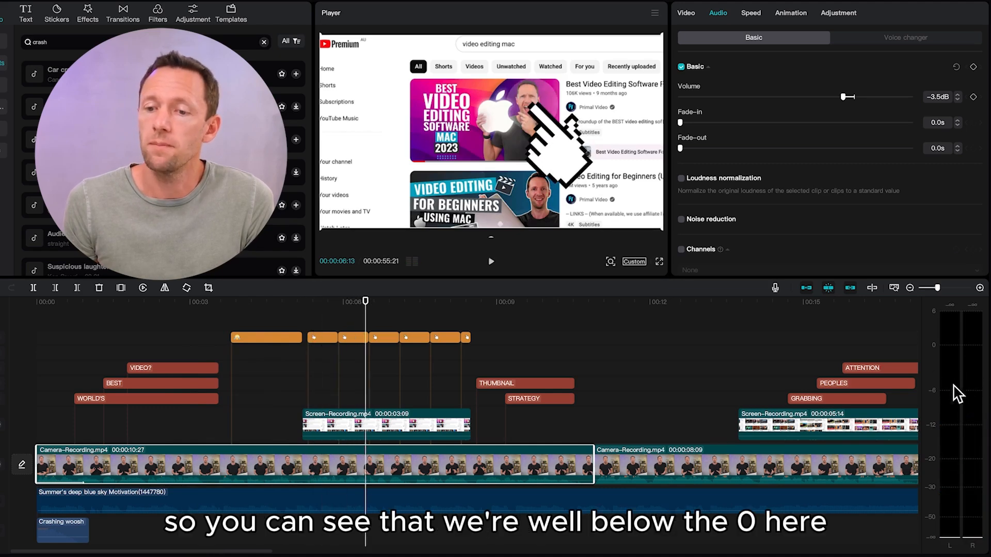
Step: Set the first camera clip's volume to 0.0 dB and play the video from the start to check its level
click(852, 97)
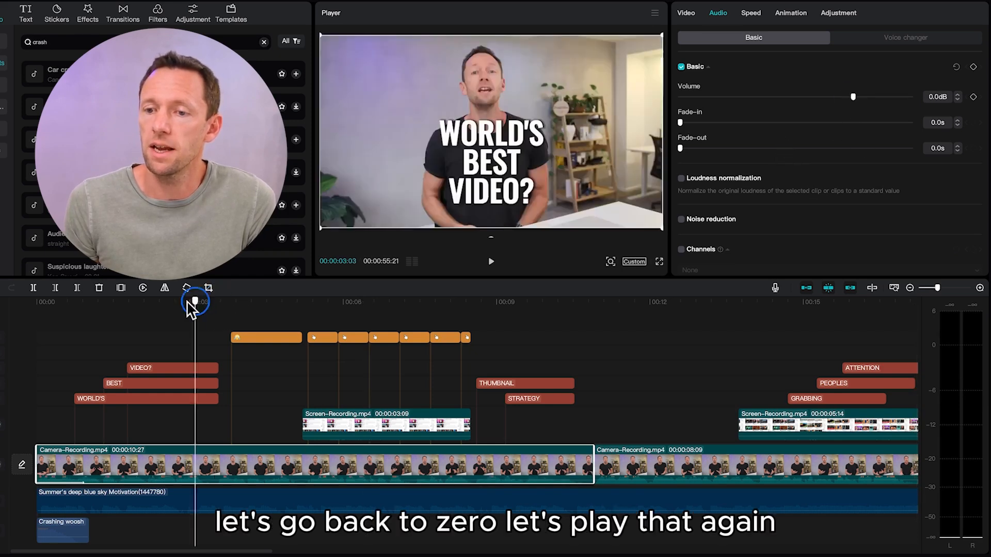
click(42, 302)
key(space)
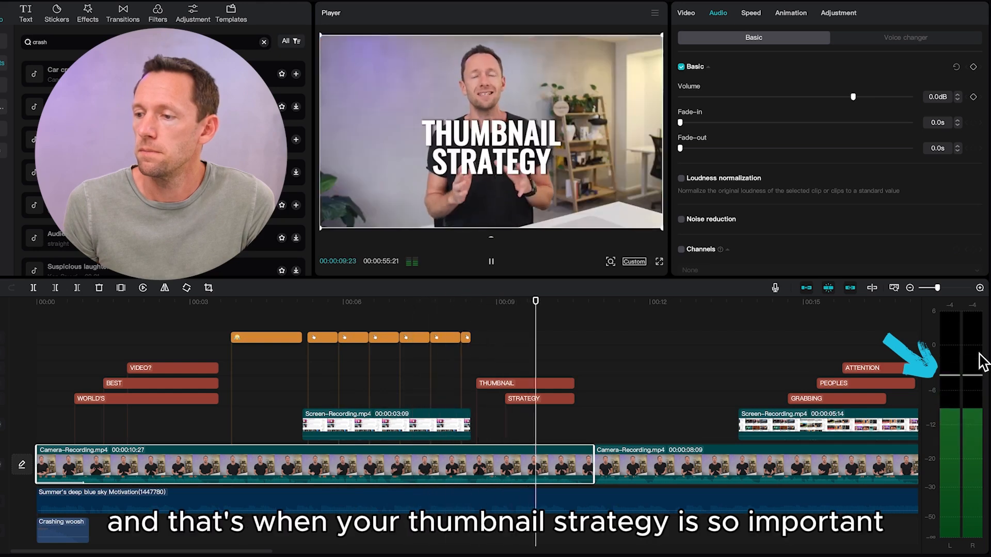
Step: Try the first camera clip's volume at 7.3 dB and play the video from the start to check its level
key(space)
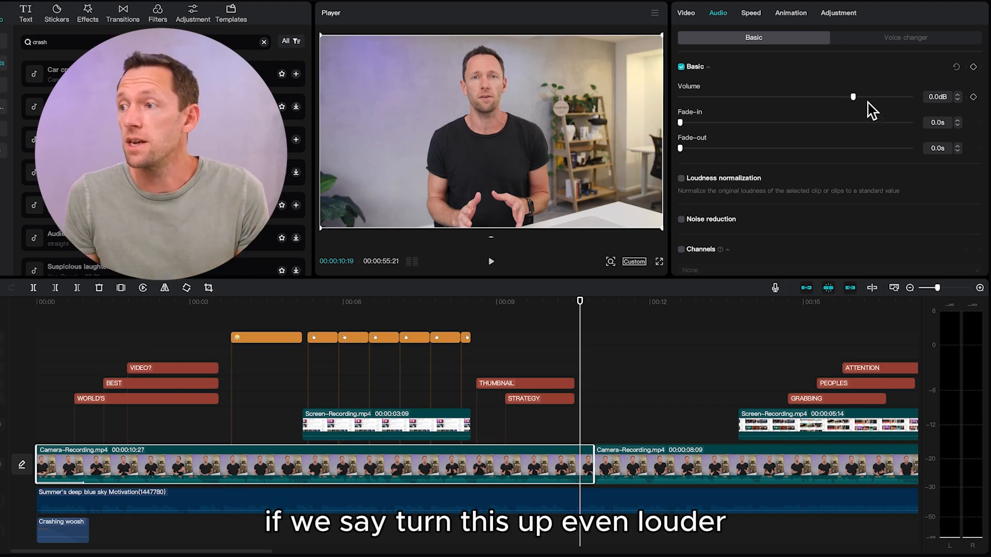
drag(854, 97, 874, 101)
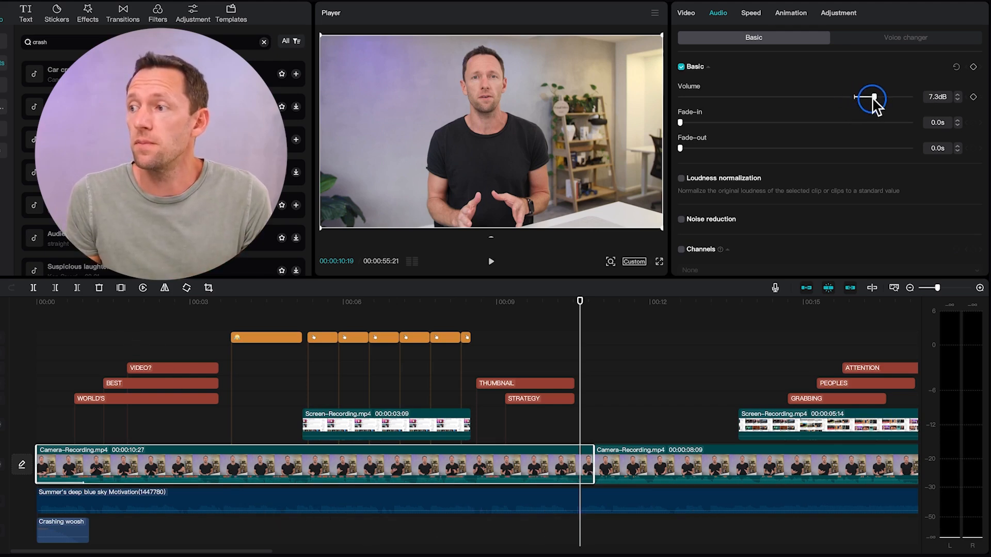
drag(184, 303, 36, 302)
key(space)
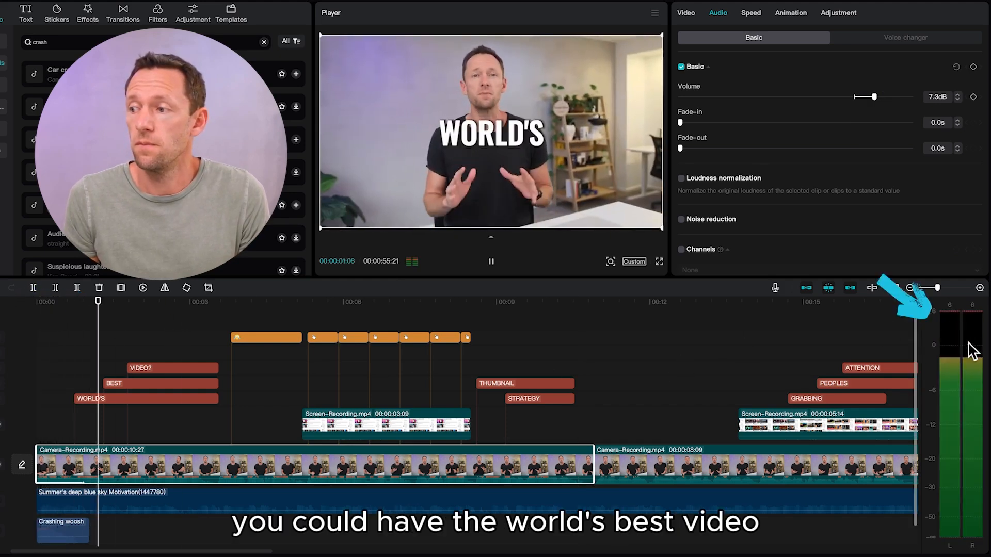
key(space)
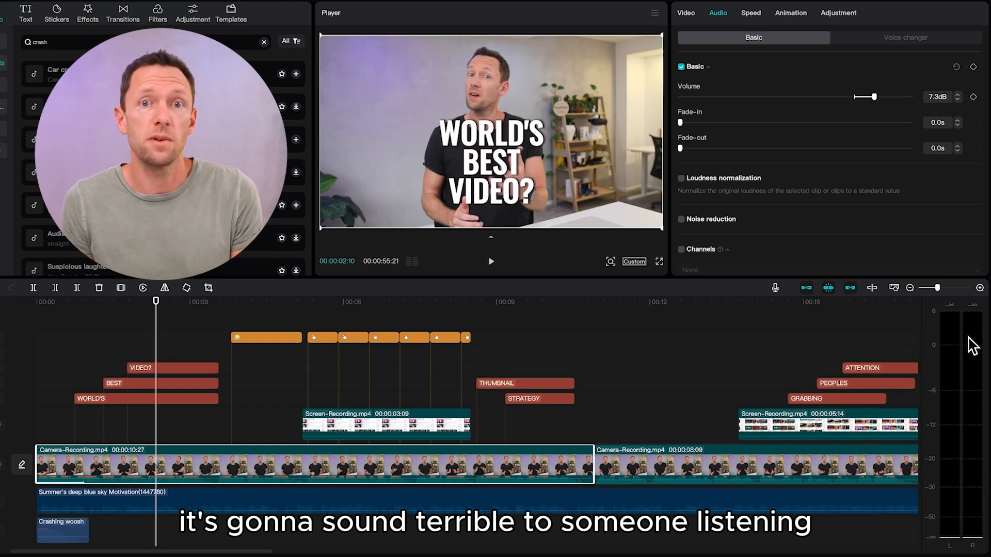
Step: Set the first camera clip's volume to -1.0 dB
drag(874, 97, 853, 105)
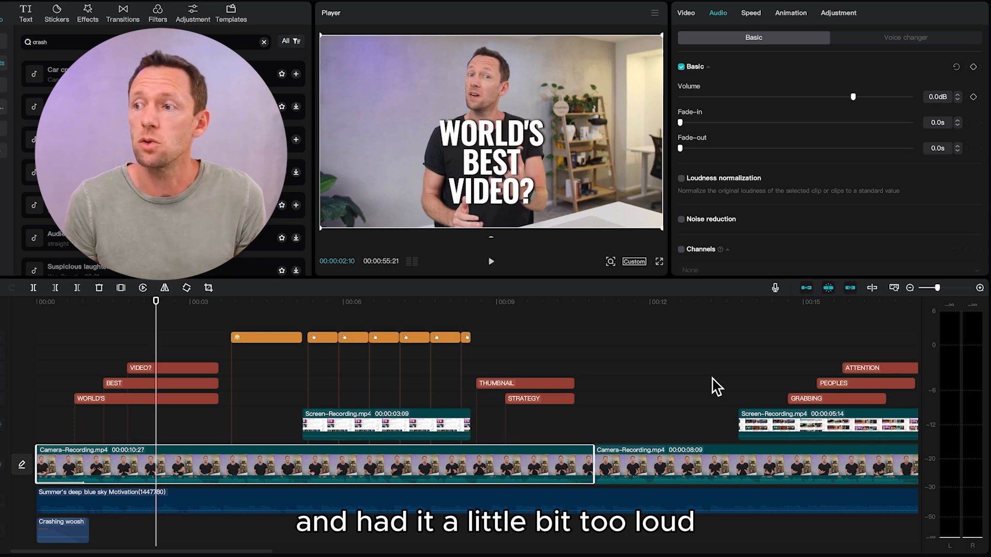
click(853, 97)
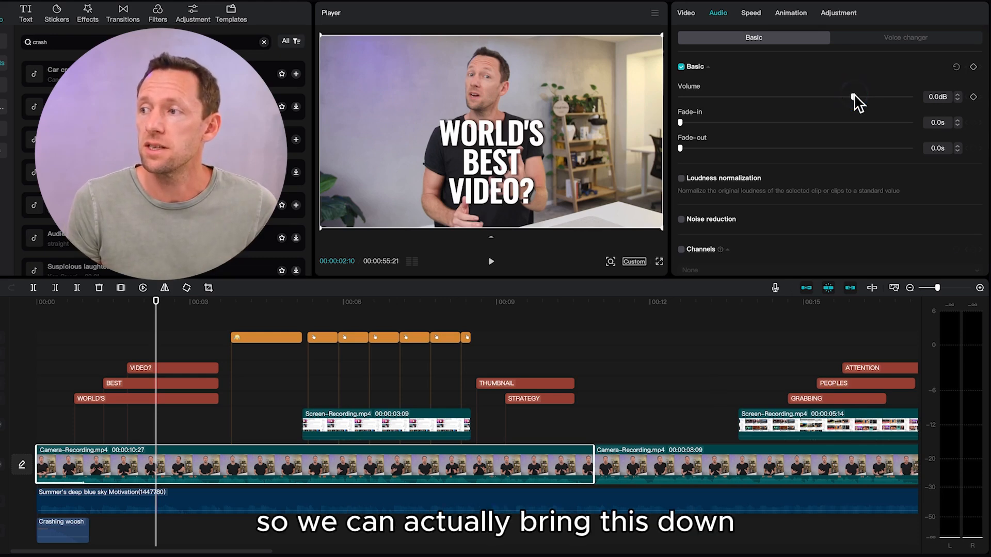
drag(853, 98, 851, 97)
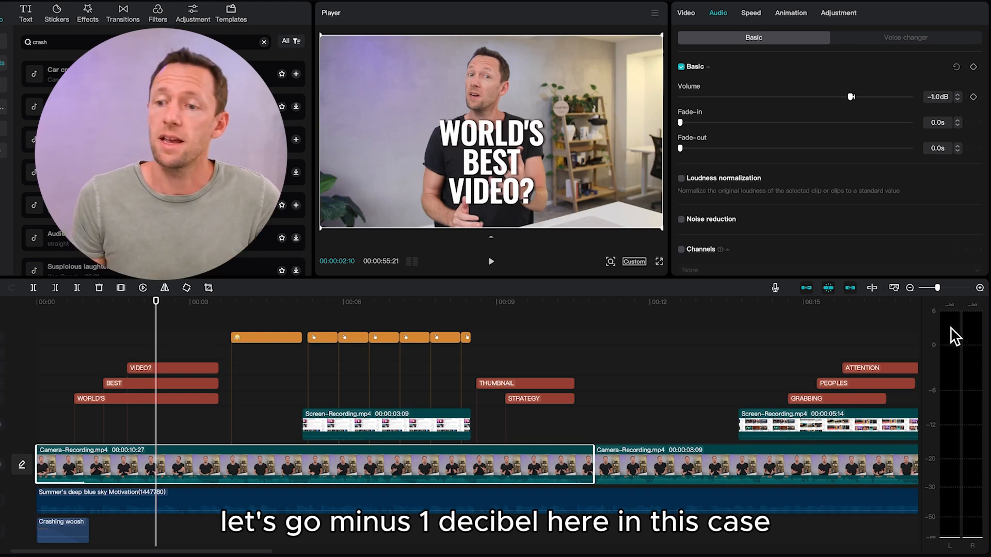
scroll(680, 171, down, 1)
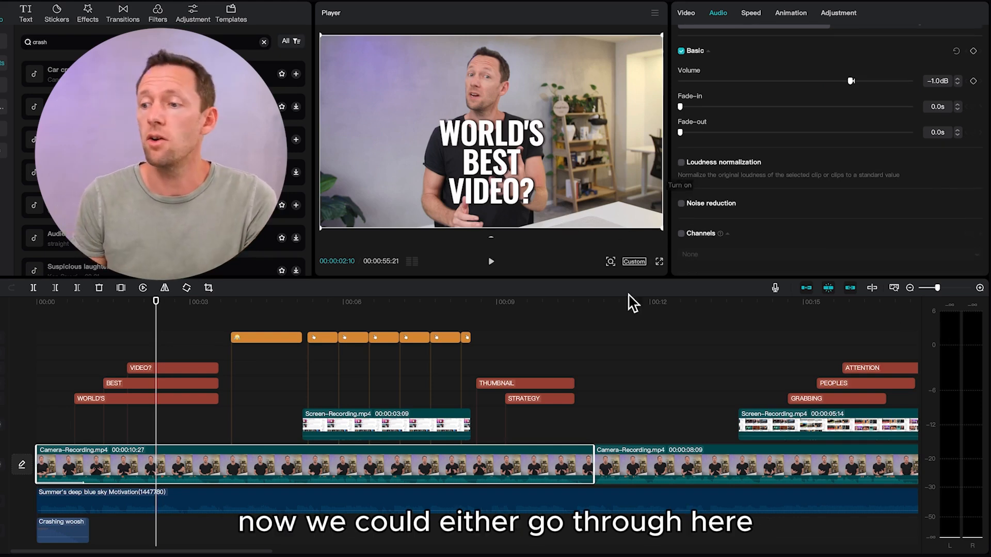
Step: Select all the remaining camera clips after the first one and lower their volume together to match the first clip
click(618, 470)
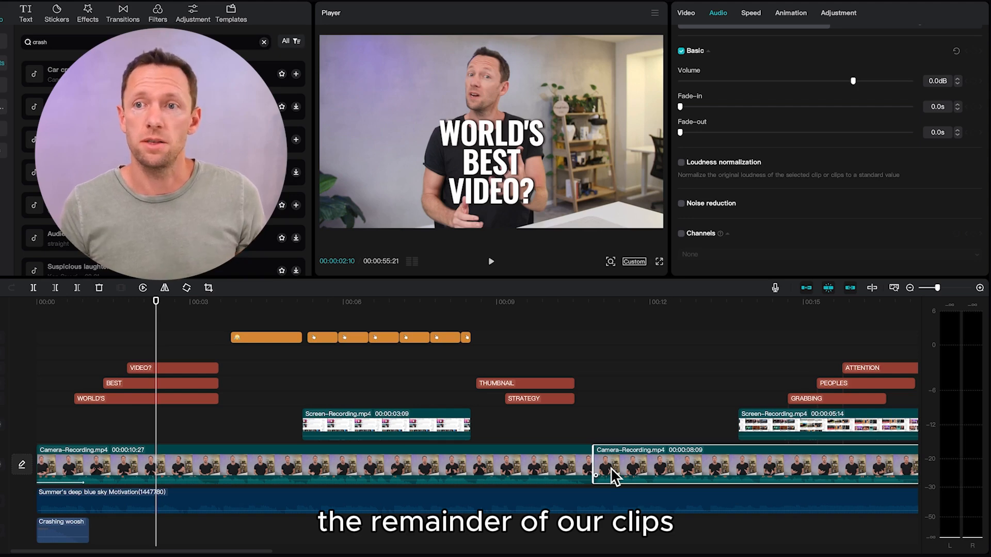
click(611, 467)
scroll(354, 482, down, 5)
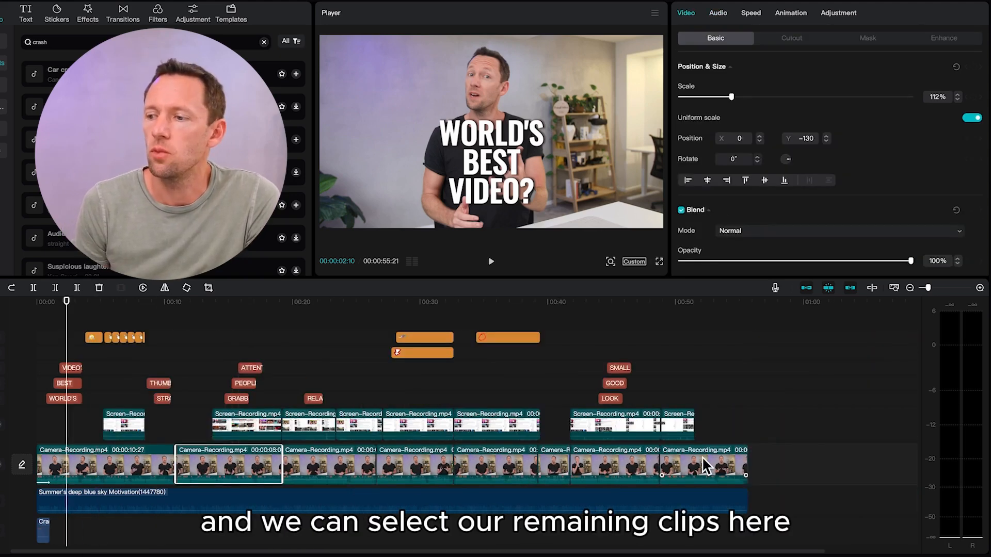
drag(768, 471, 243, 470)
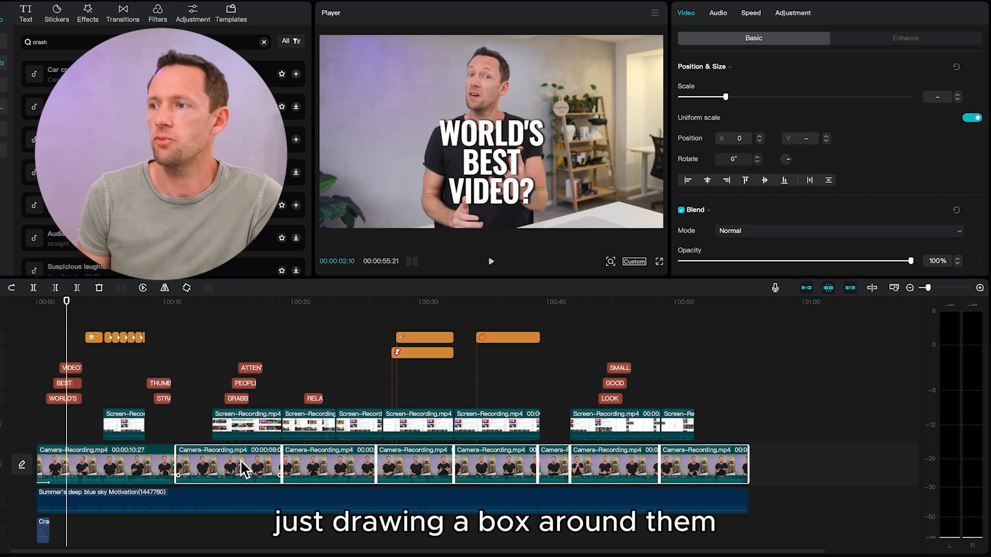
click(725, 19)
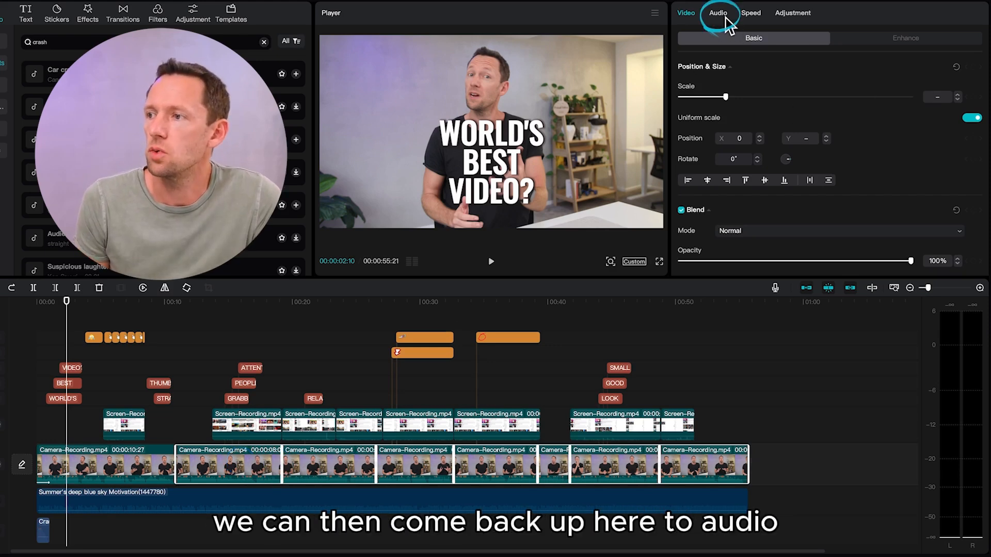
click(957, 100)
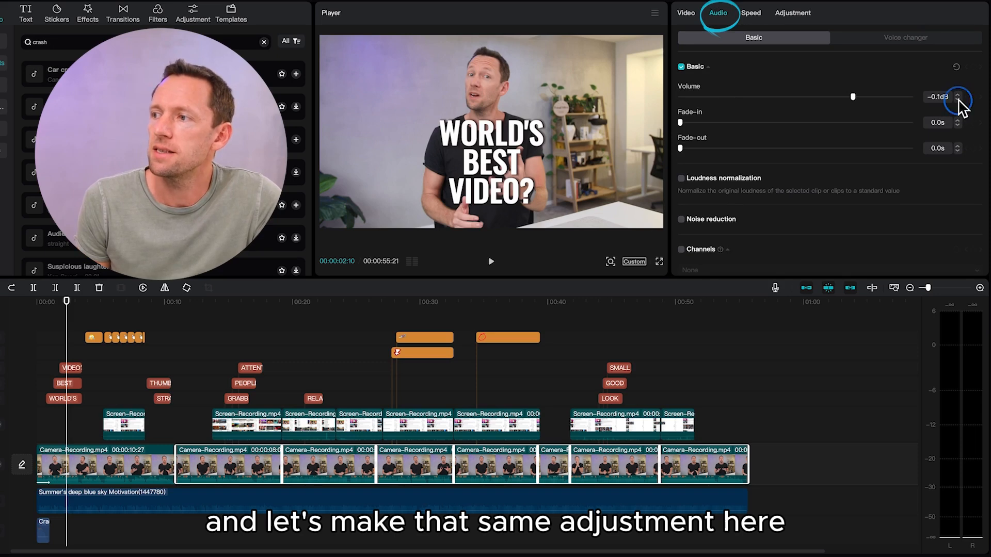
click(957, 100)
click(957, 100)
click(957, 100)
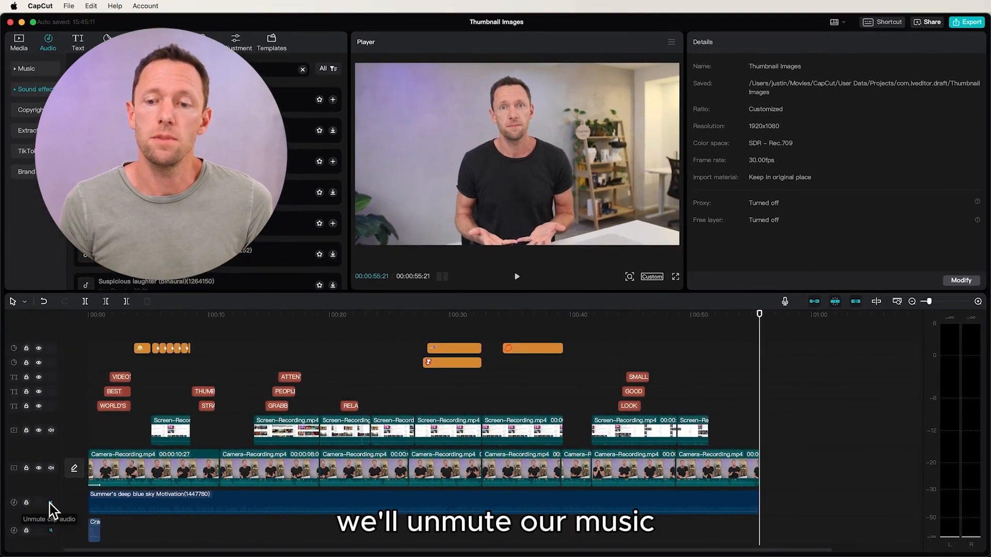
Step: Unmute the background music track and return the playhead to the start of the video
click(51, 503)
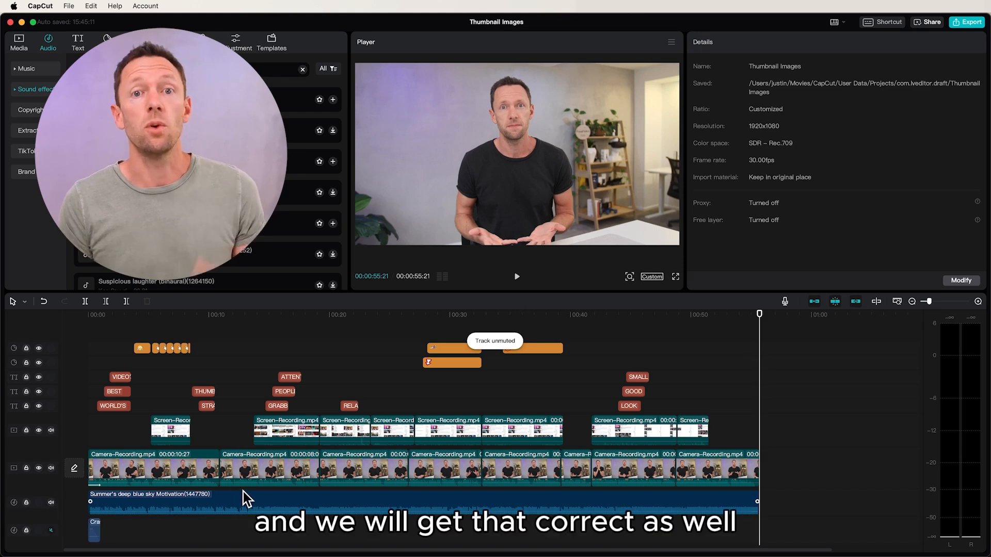
click(49, 312)
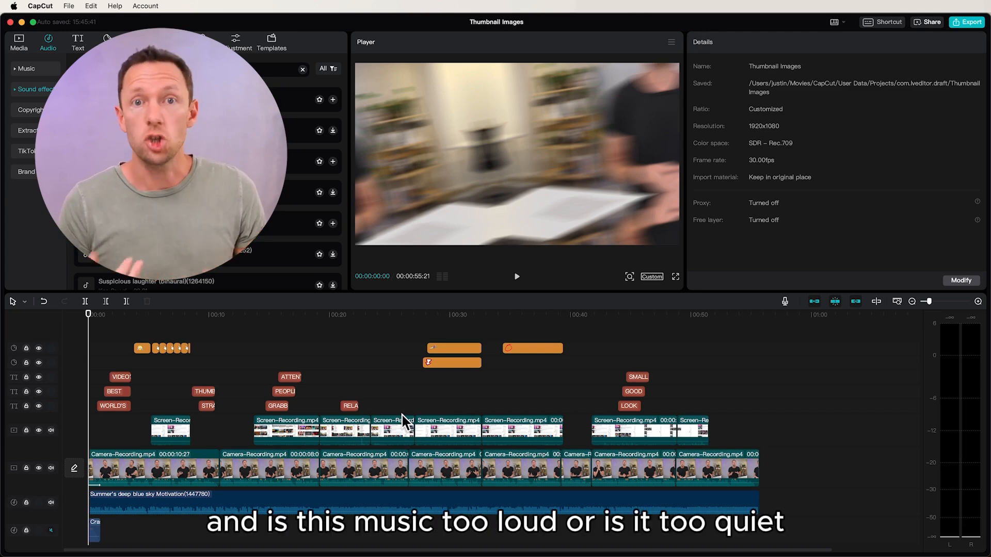
Step: Select the background music clip to show its audio settings, and mute the screen recording track
mouse_move(201, 519)
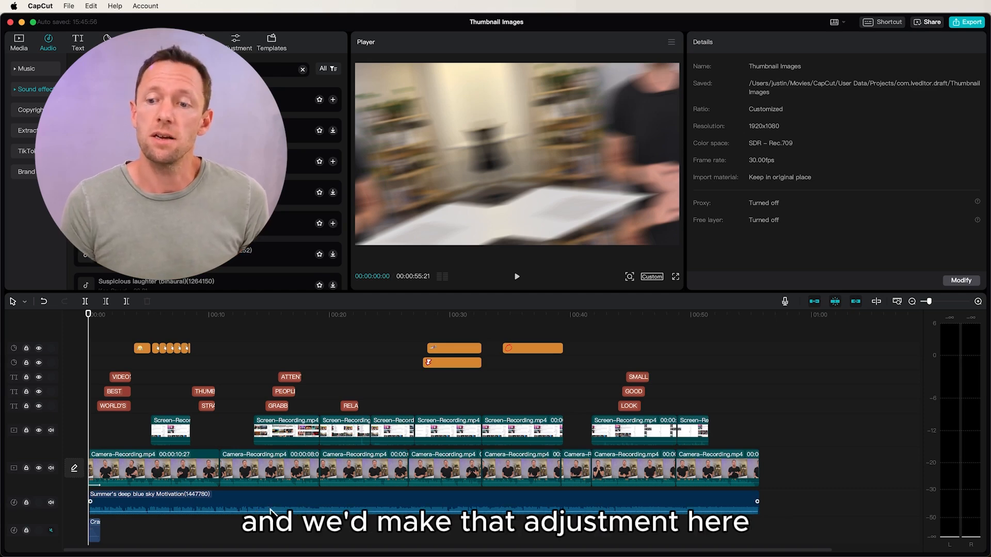
drag(208, 513, 209, 513)
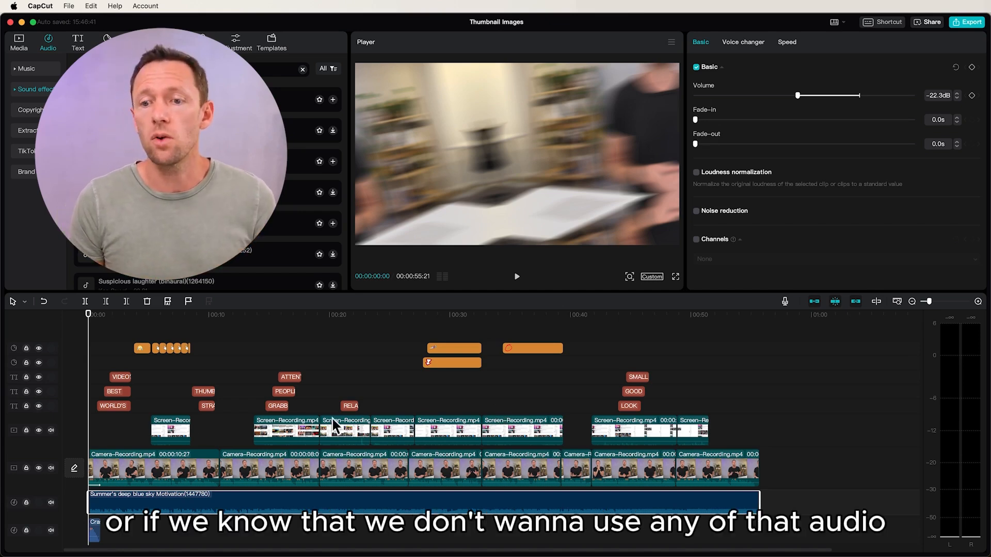
click(51, 431)
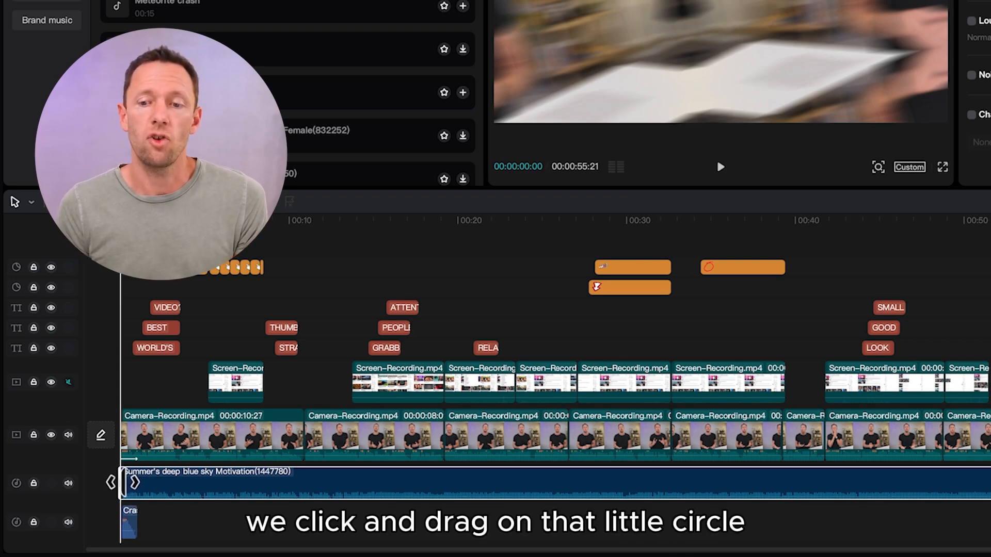
Step: Give the background music clip a 0.5 s fade-in and a 0.5 s fade-out
mouse_move(125, 483)
mouse_down()
mouse_move(174, 482)
mouse_move(130, 485)
mouse_up()
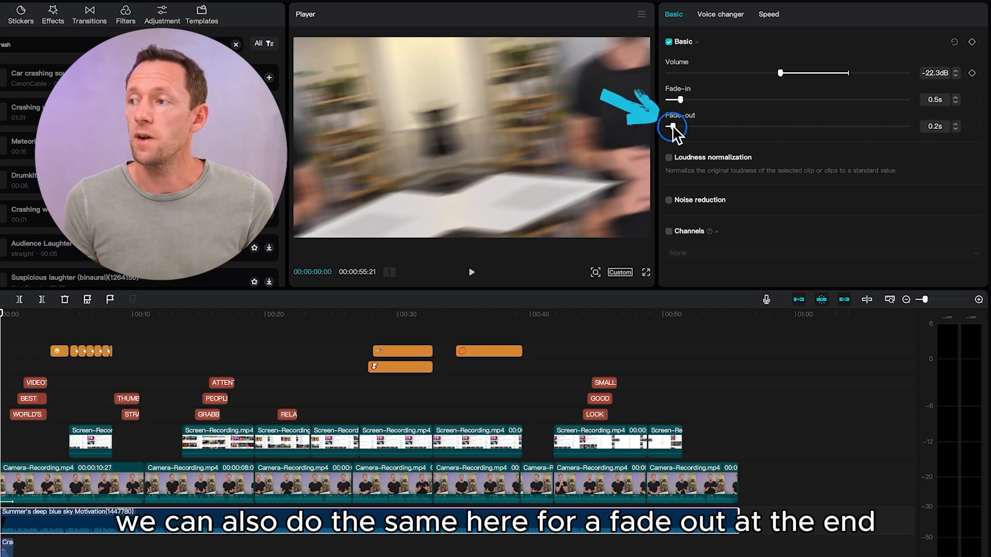
drag(672, 126, 679, 126)
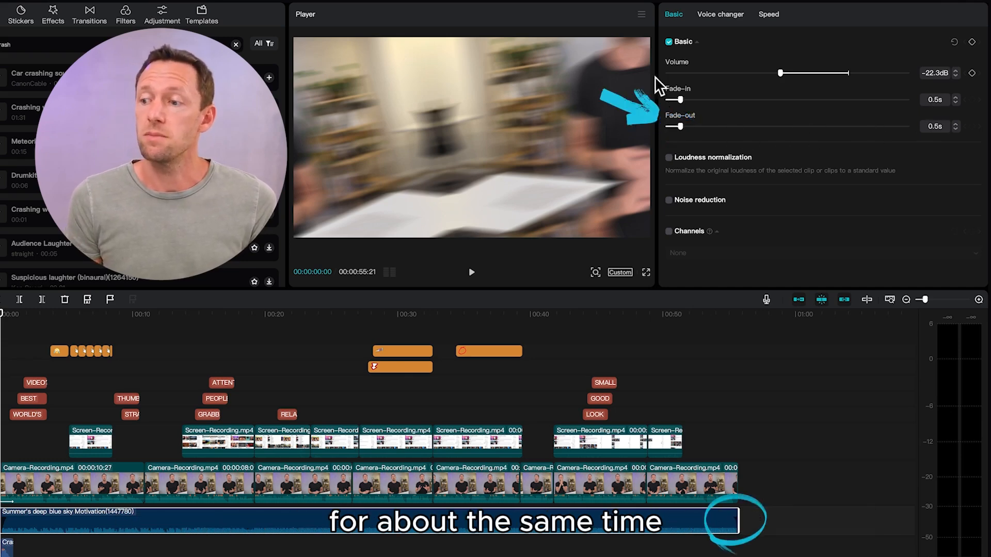
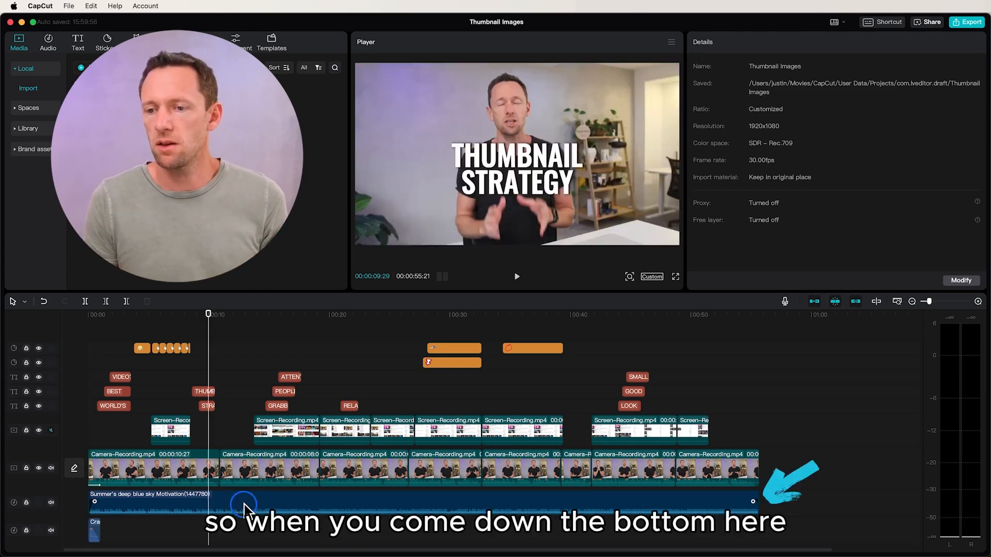
Step: Compare the settings of the music and camera clips, and set the music clip's overall volume to -5.3 dB
click(249, 503)
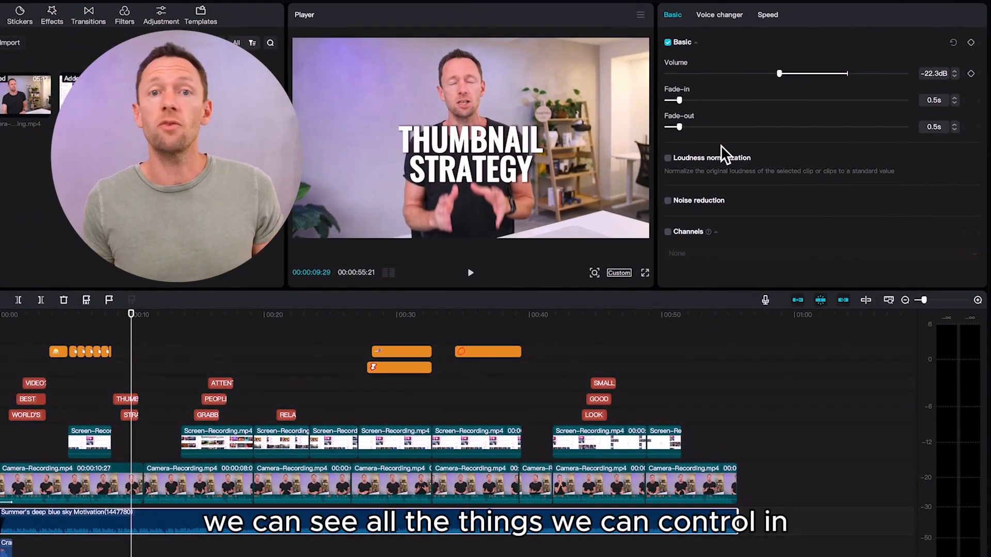
click(225, 483)
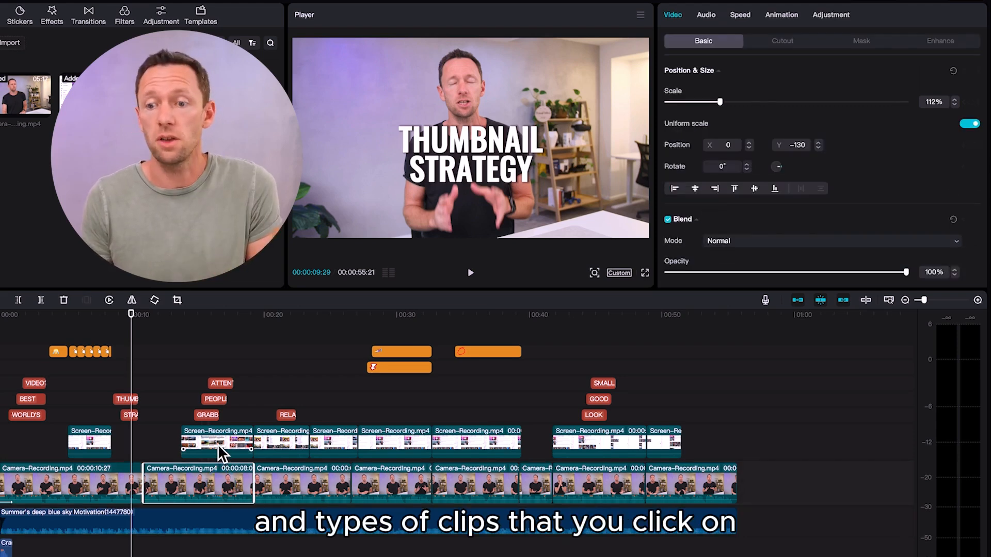
click(175, 522)
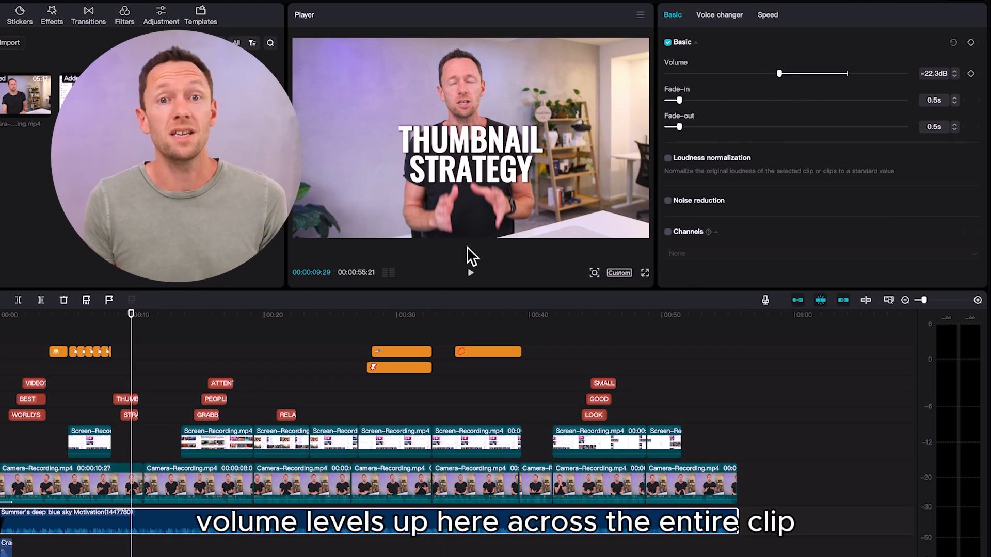
drag(779, 72, 831, 78)
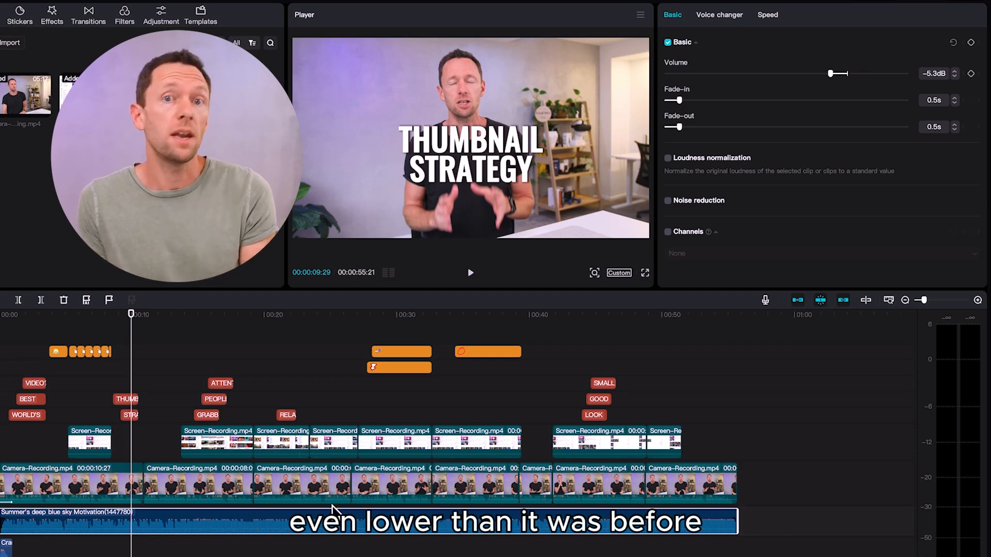
Step: Add a volume keyframe to the music clip at 00:00:19:06
drag(203, 320, 250, 321)
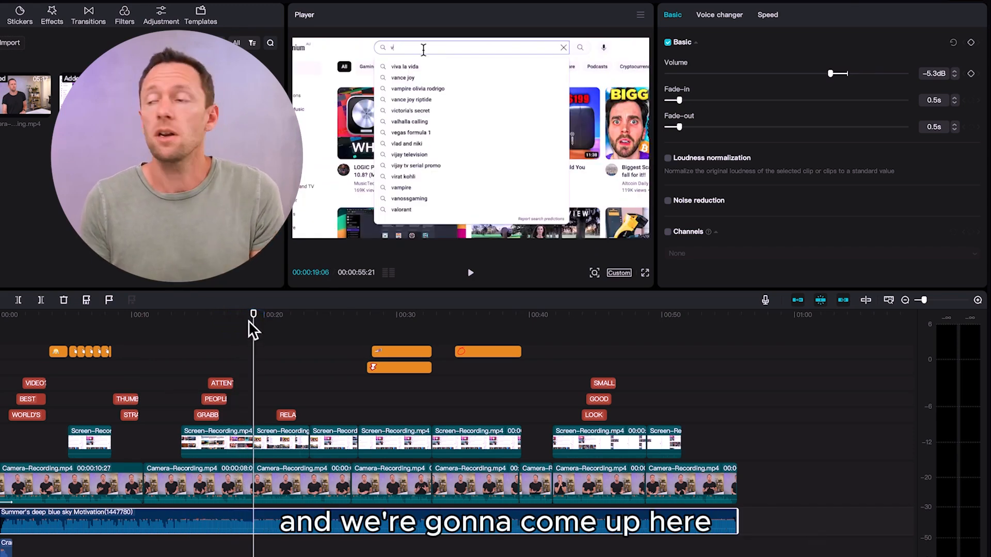
click(971, 73)
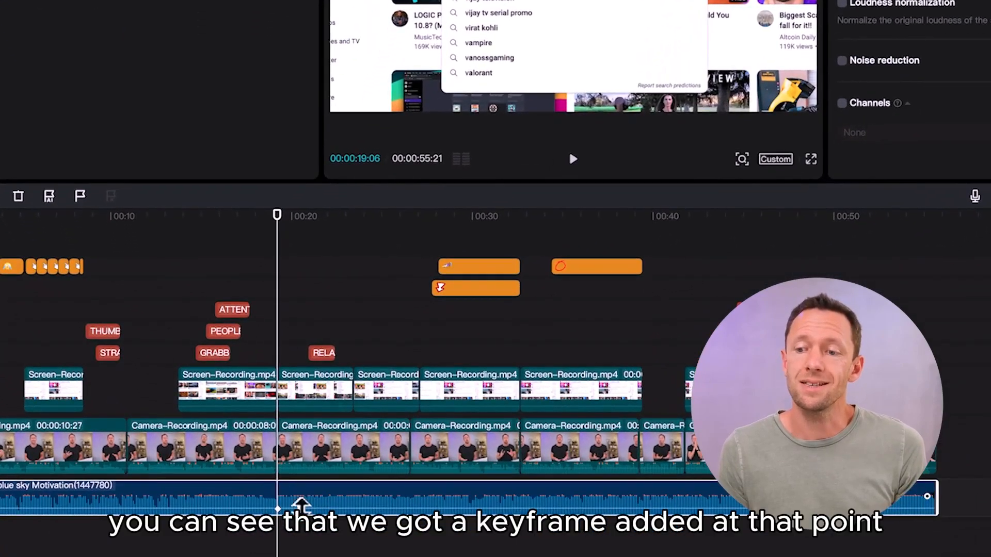
click(271, 514)
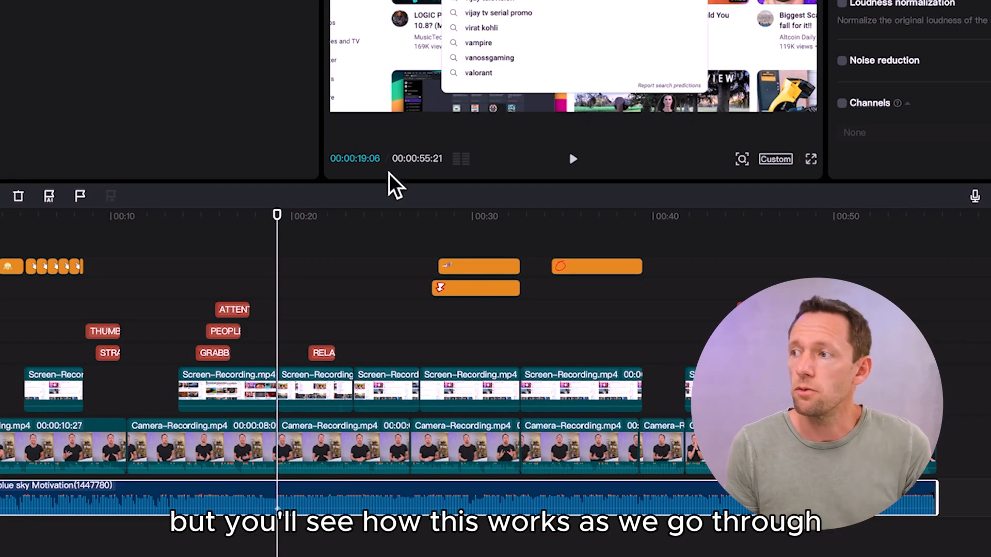
Step: Add a second volume keyframe to the music clip at 00:00:19:28 and lower its volume to -22.9 dB
click(279, 214)
drag(279, 214, 290, 223)
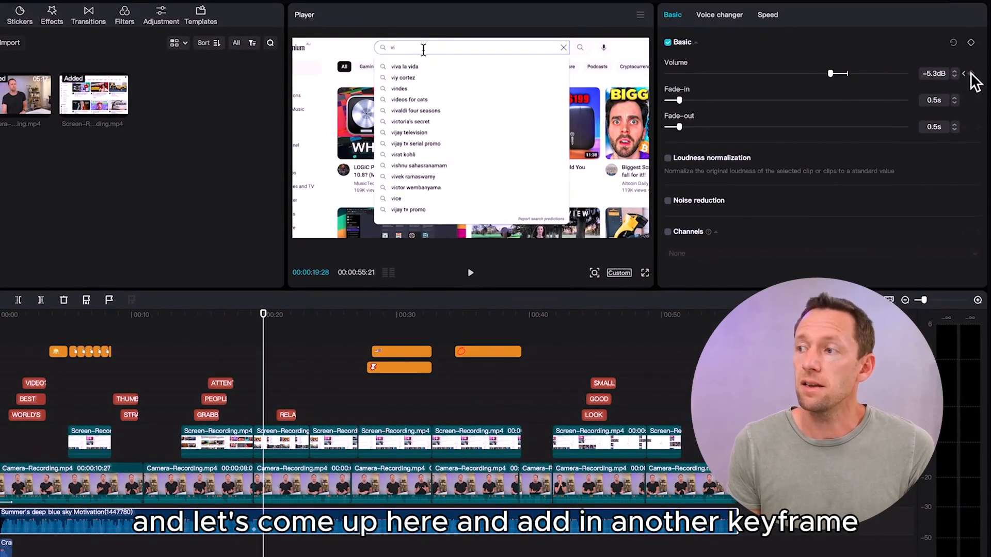
click(971, 73)
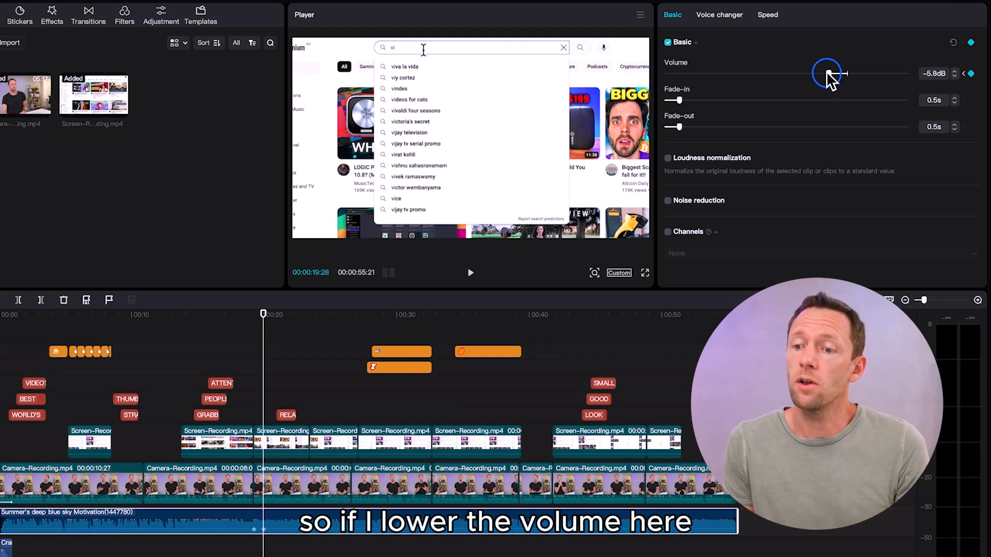
drag(827, 72, 777, 71)
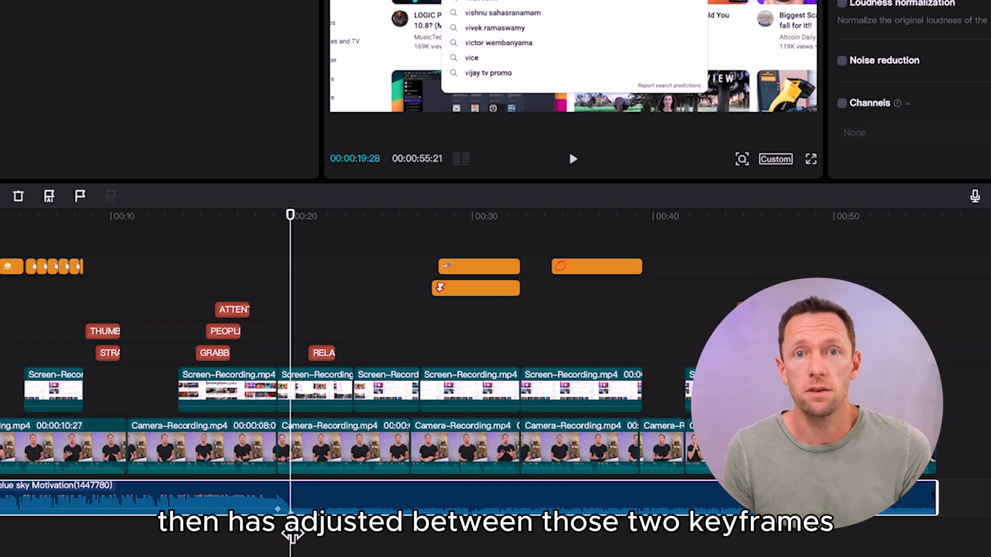
Step: Scrub the timeline through both volume keyframes to check how the music level changes before, between and after them
scroll(298, 243, up, 5)
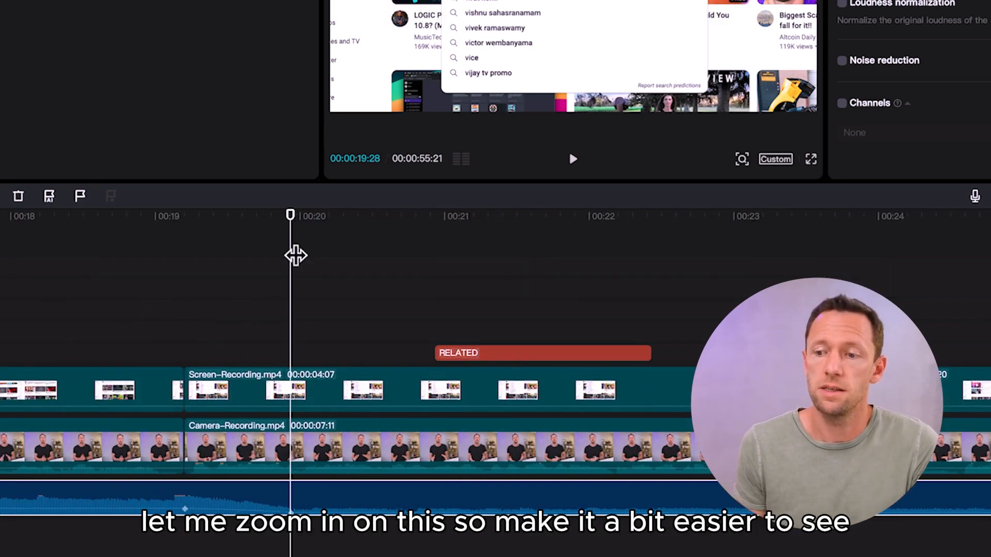
drag(296, 255, 115, 237)
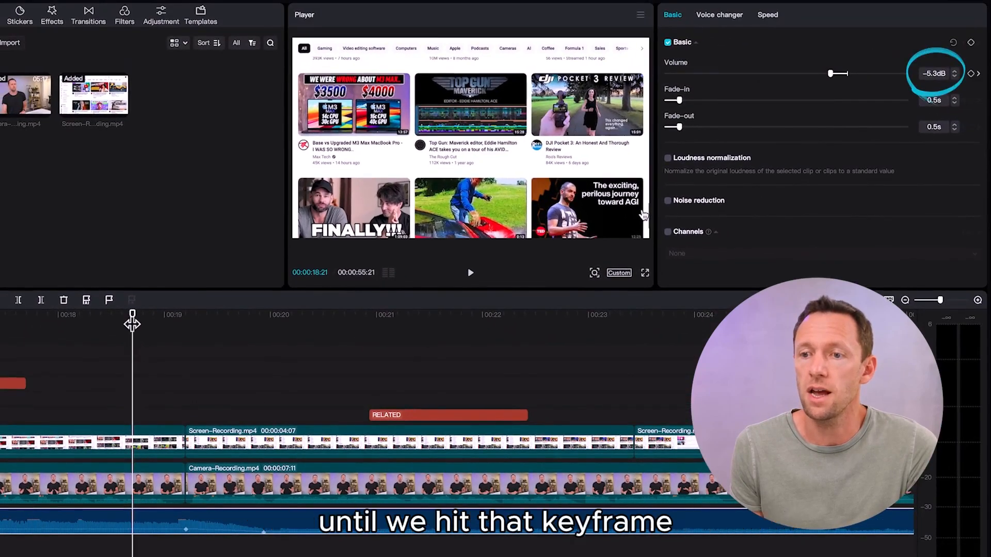
drag(134, 316, 186, 317)
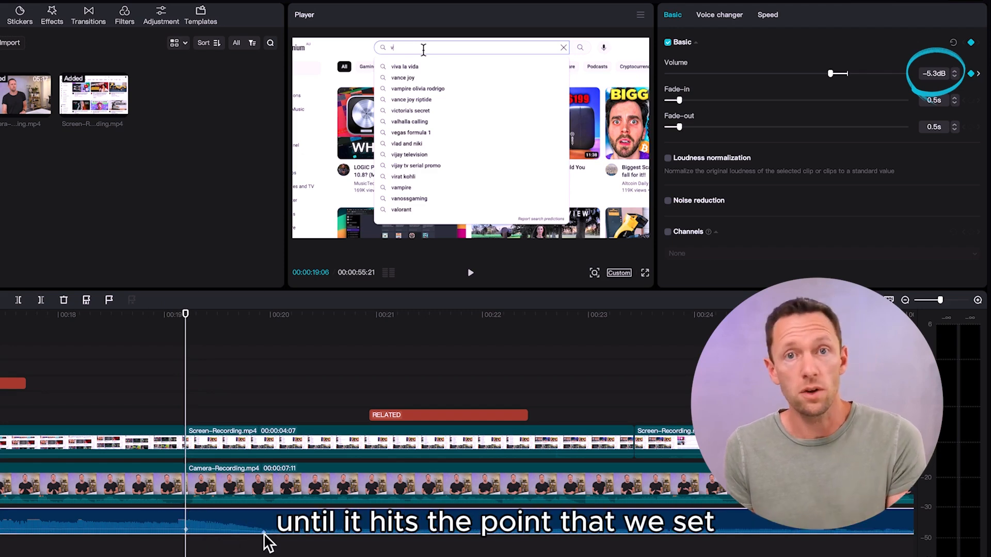
drag(186, 316, 264, 325)
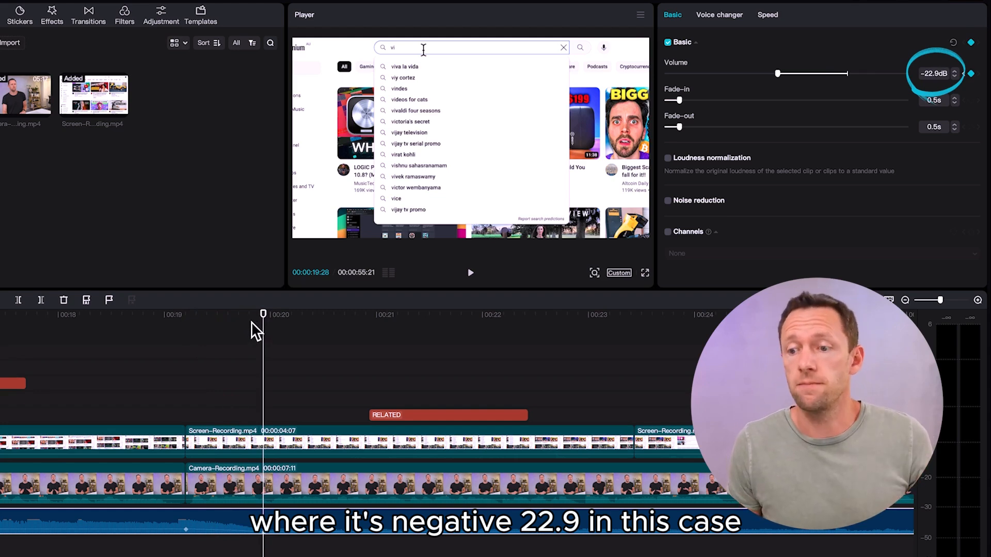
drag(263, 314, 474, 308)
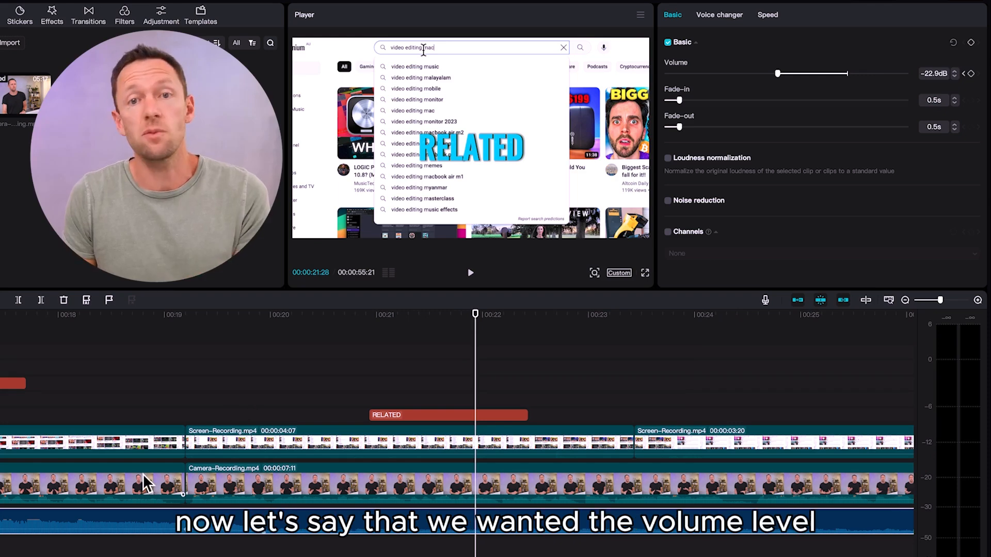
Step: Add music volume keyframes at 00:00:22:20 and 00:00:23:03, and raise the volume at the second one to -6.6 dB
drag(475, 312, 551, 308)
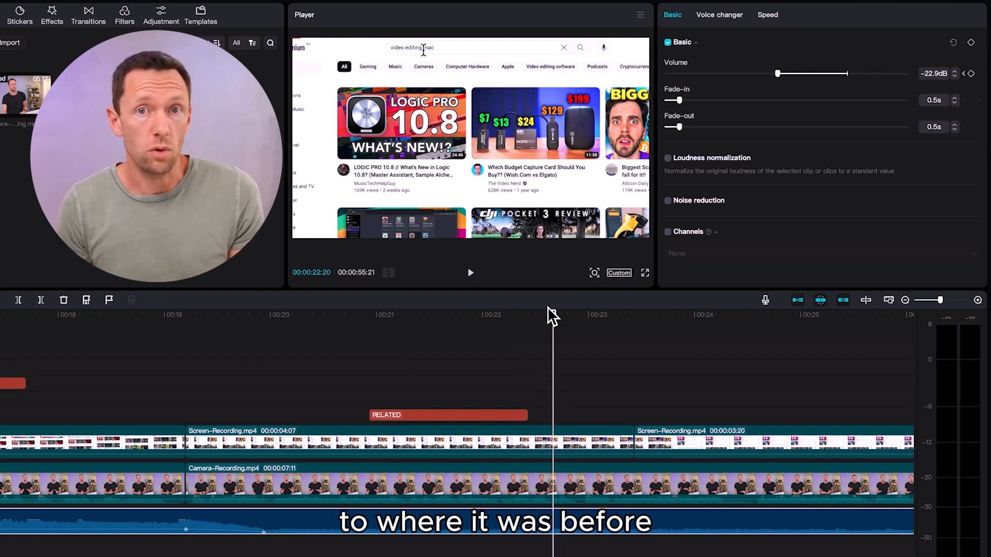
click(971, 74)
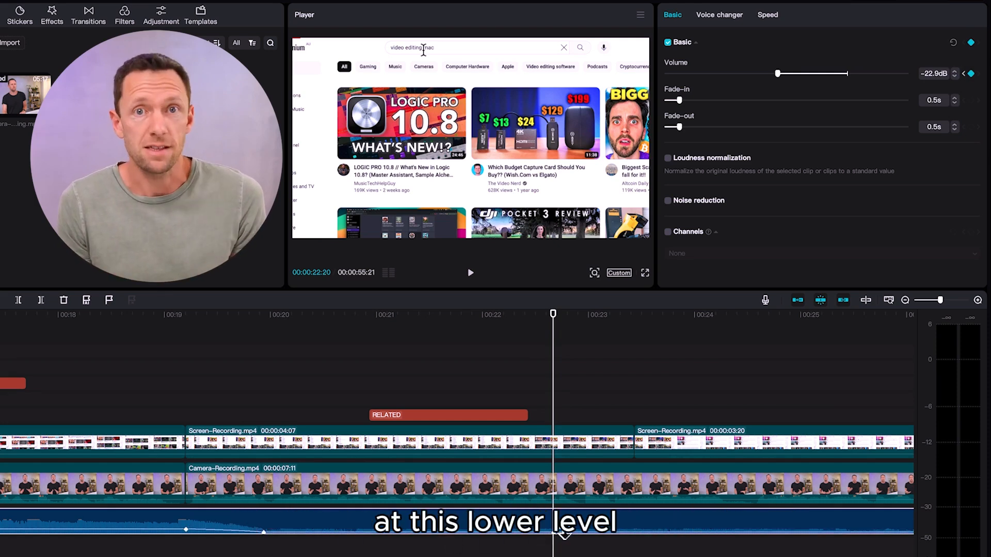
drag(552, 321, 597, 326)
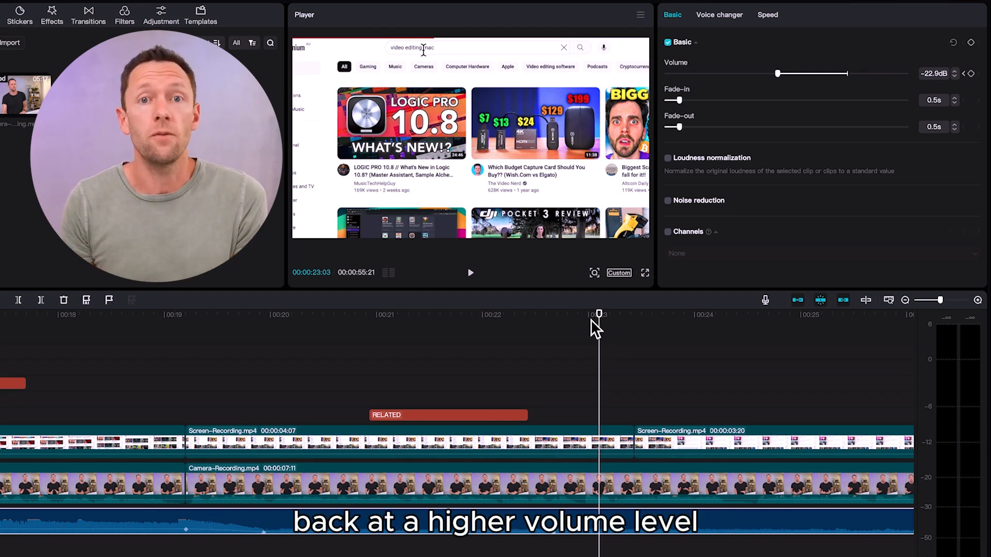
click(970, 73)
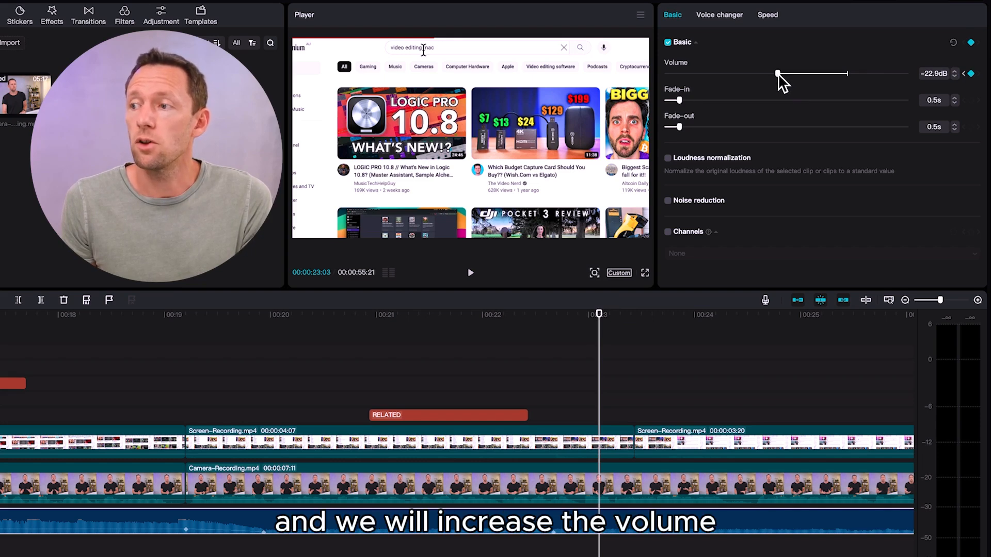
click(665, 536)
drag(663, 535, 666, 532)
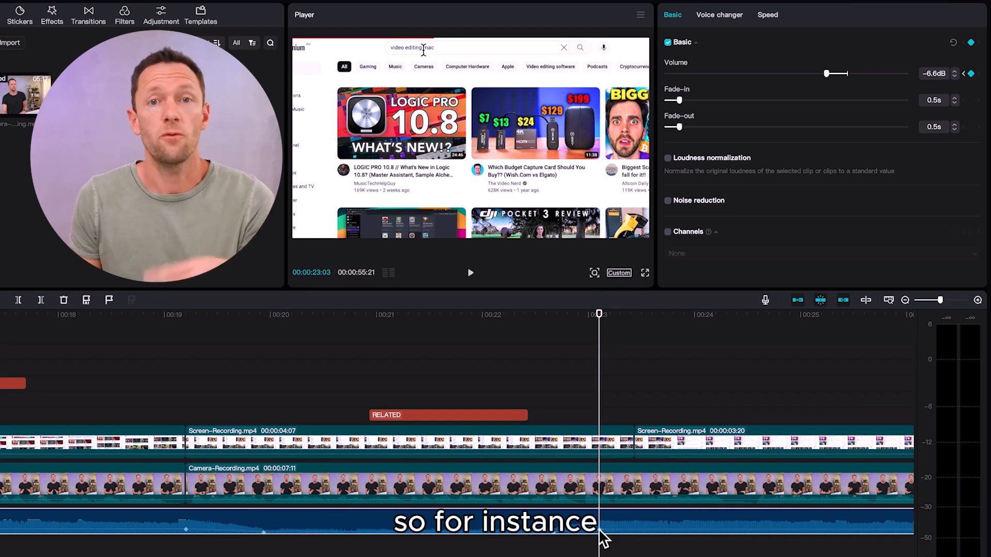
Step: Move the RELATED title left to about X -486, Y -73 at 00:00:20:28 and add a position keyframe there
click(443, 323)
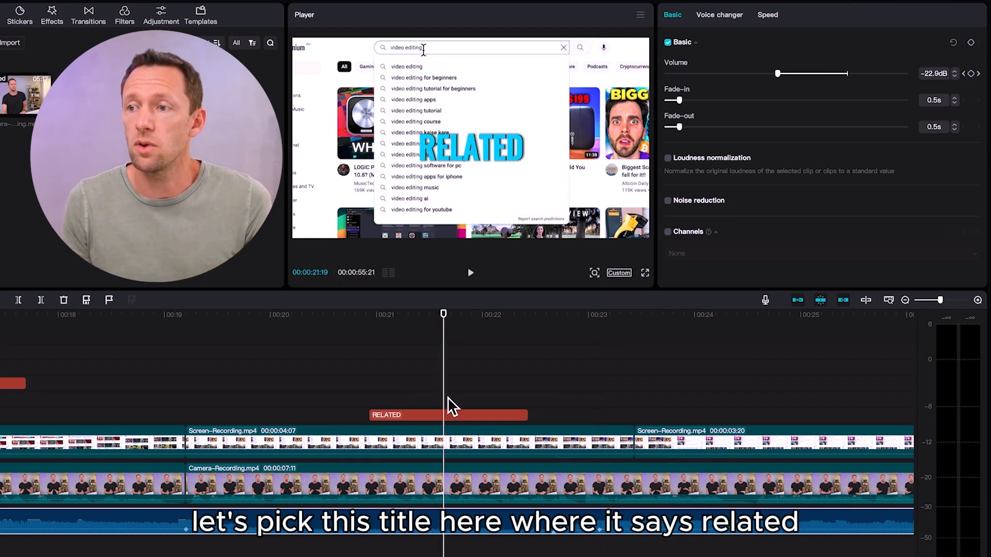
click(450, 417)
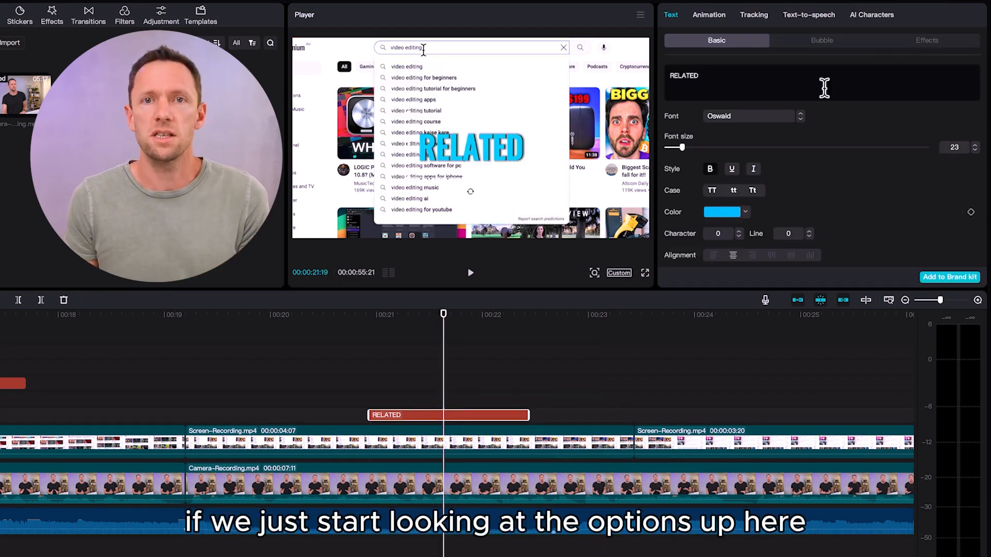
click(970, 213)
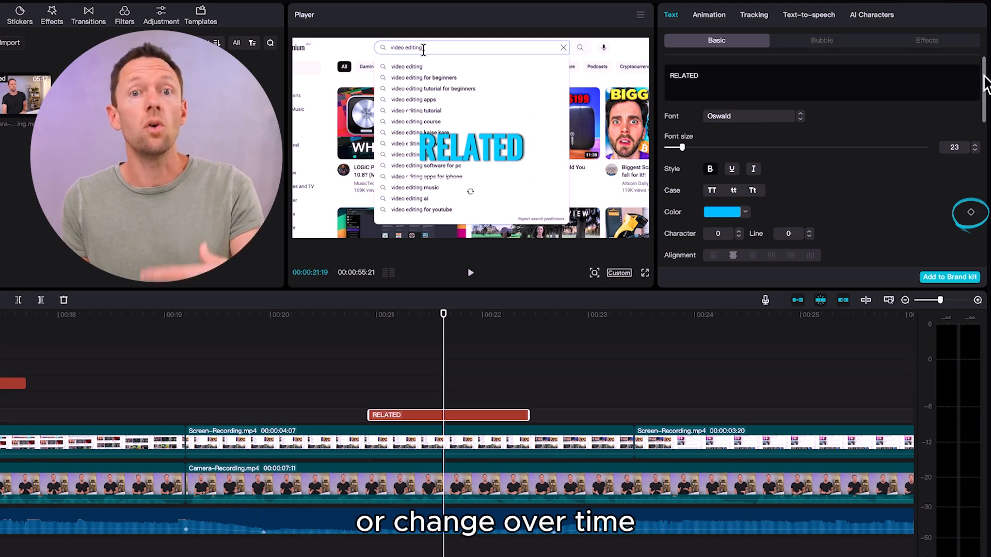
mouse_move(985, 77)
mouse_down()
mouse_move(987, 195)
mouse_move(987, 175)
mouse_up()
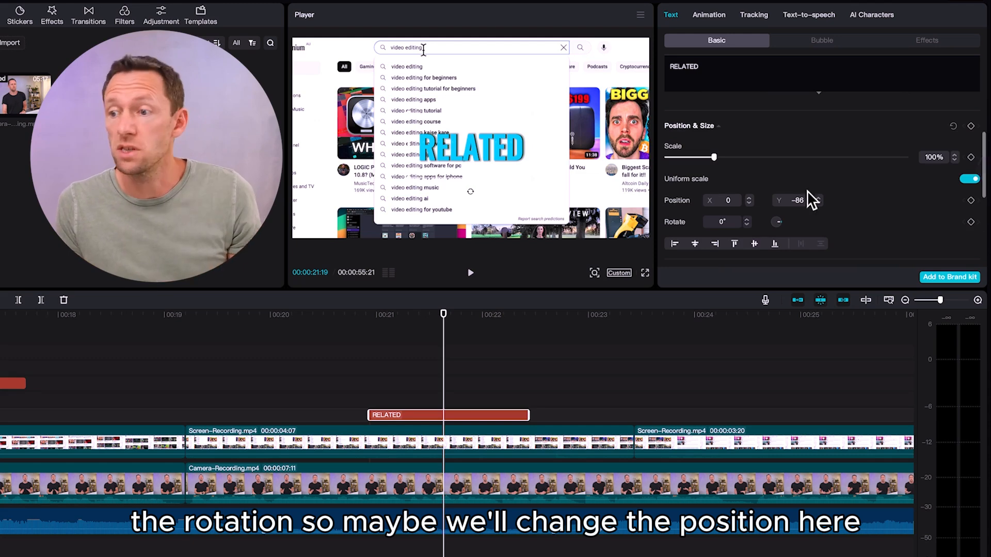
drag(408, 318, 369, 330)
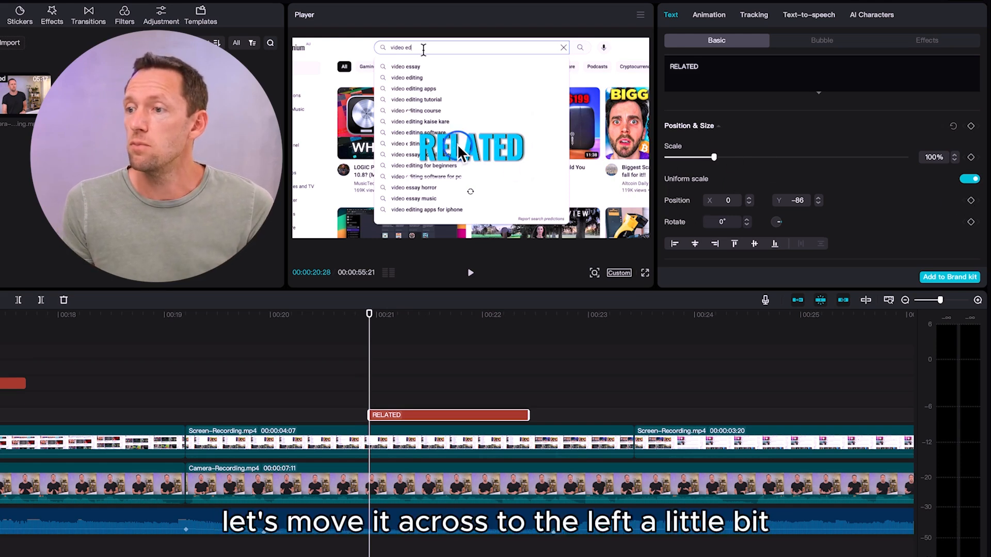
drag(460, 153, 416, 151)
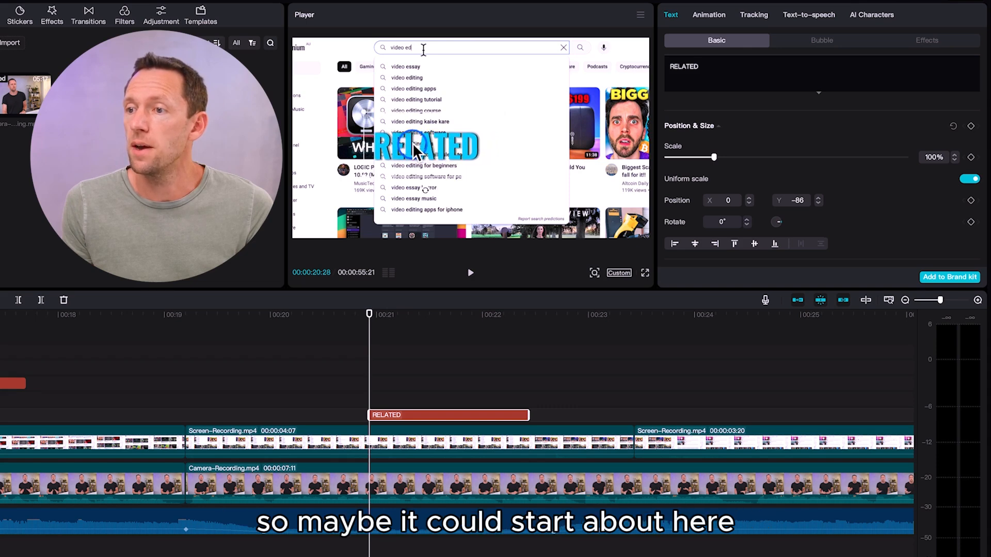
click(970, 201)
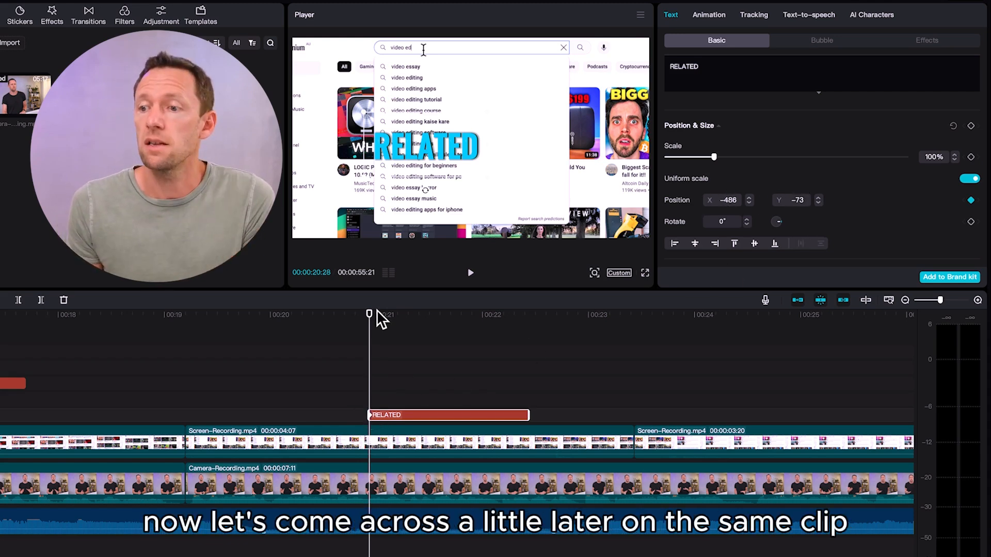
Step: Add a position keyframe to the RELATED title at 00:00:22:12, move it across to about X 490, Y -73, and play the motion back
drag(370, 315, 525, 331)
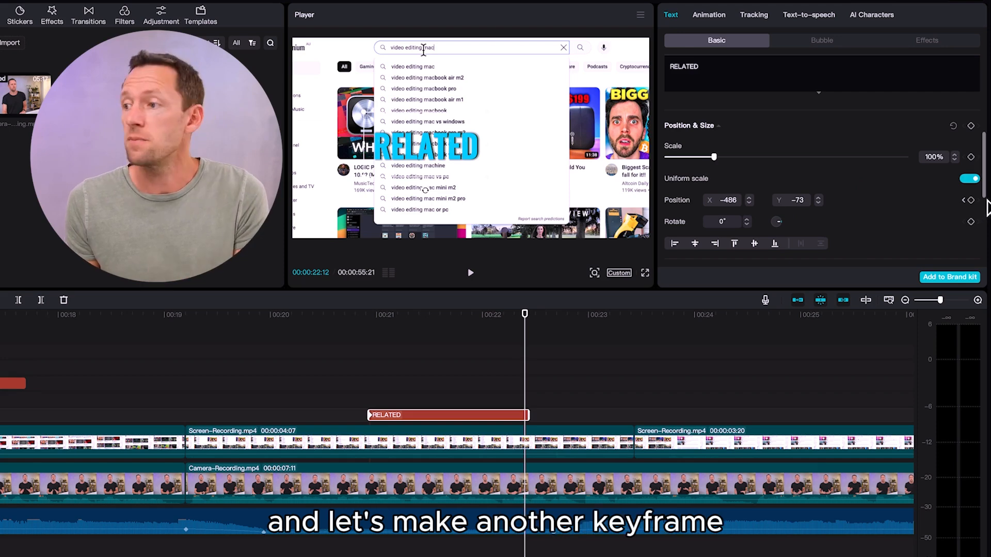
click(971, 200)
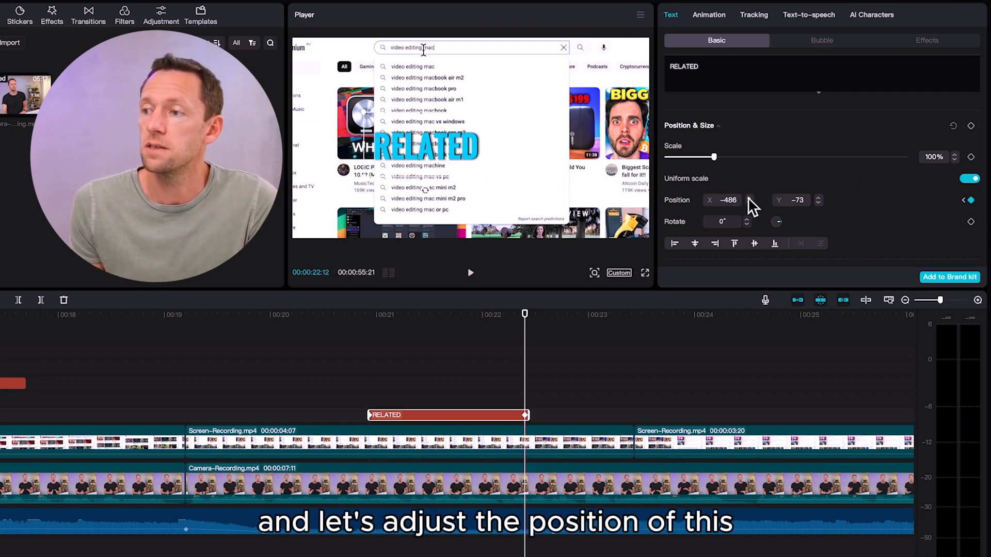
drag(439, 155, 528, 151)
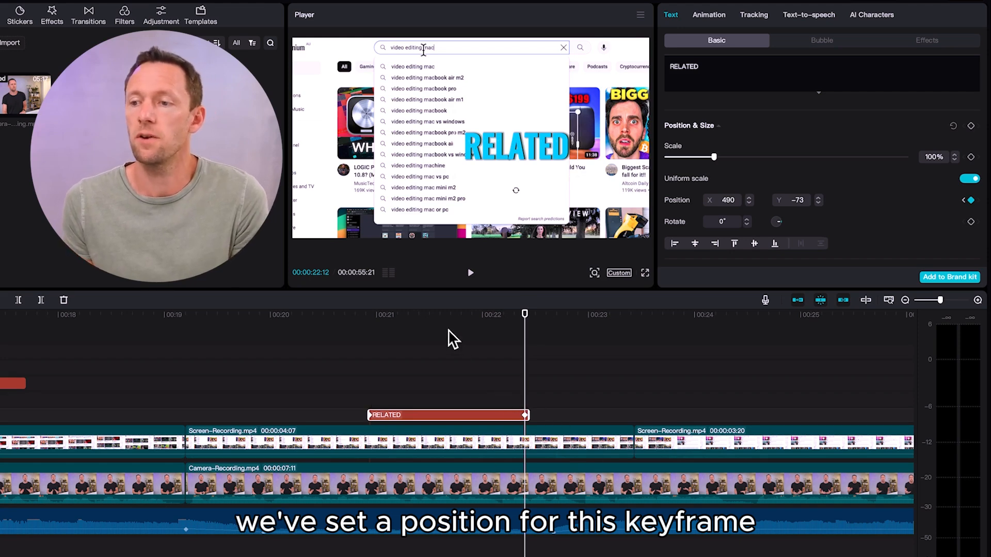
click(357, 324)
key(space)
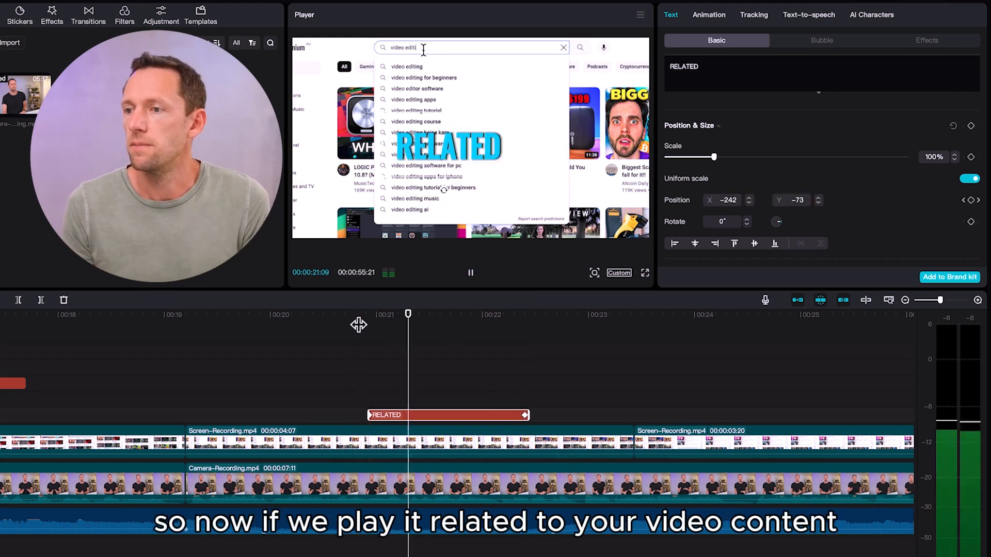
key(space)
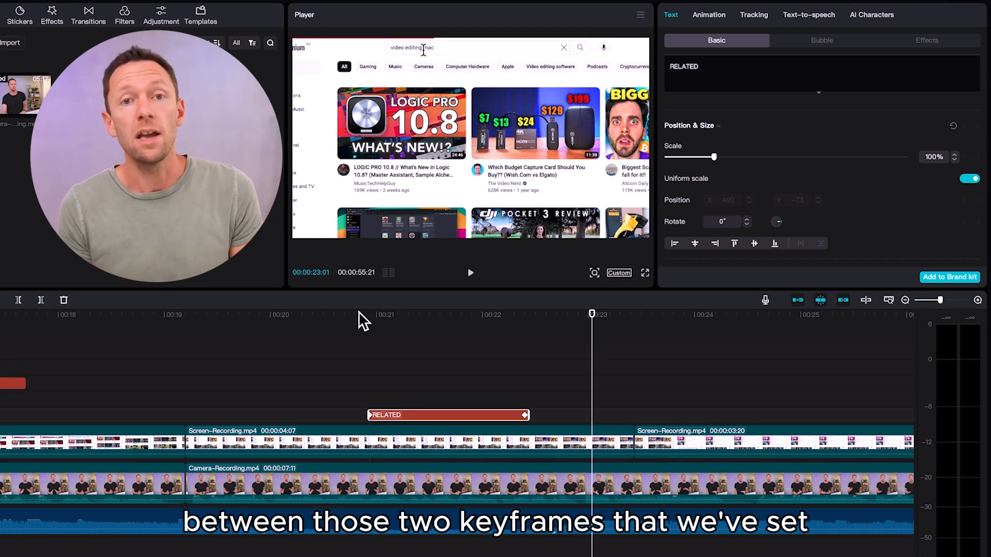
Step: Select the first camera clip, look through the Featured filters, and preview Yandere, Weird and Moody Fall on the footage
scroll(860, 216, down, 5)
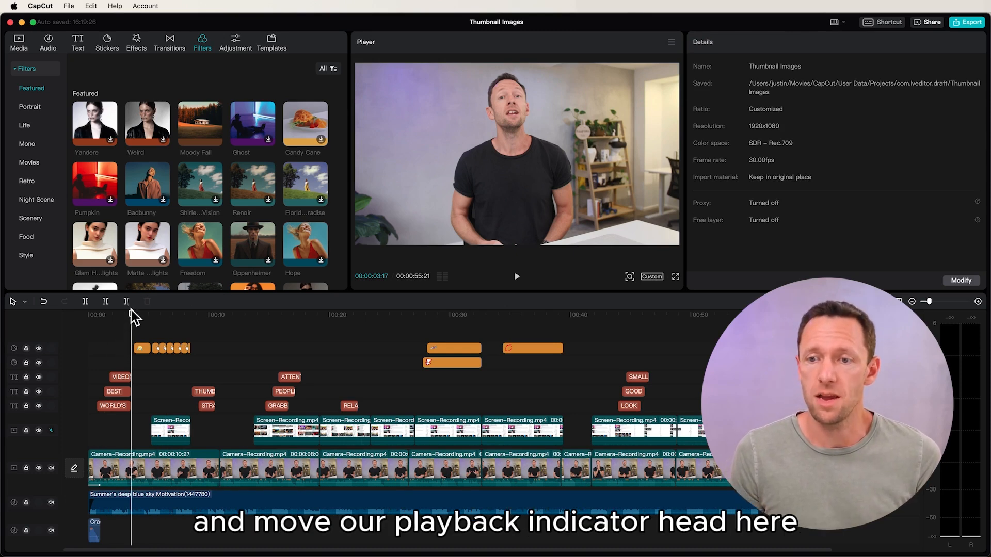
drag(132, 315, 132, 316)
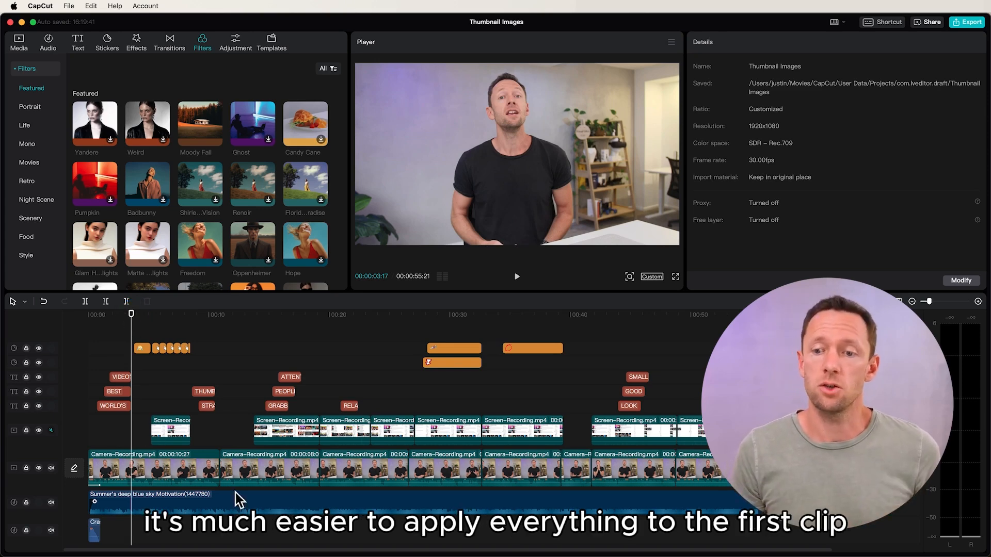
click(206, 479)
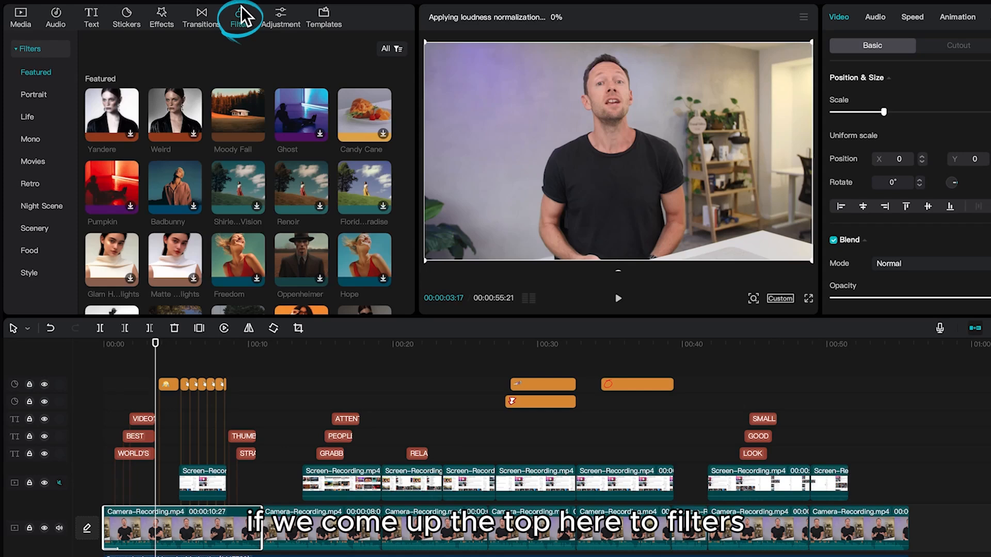
scroll(114, 119, down, 10)
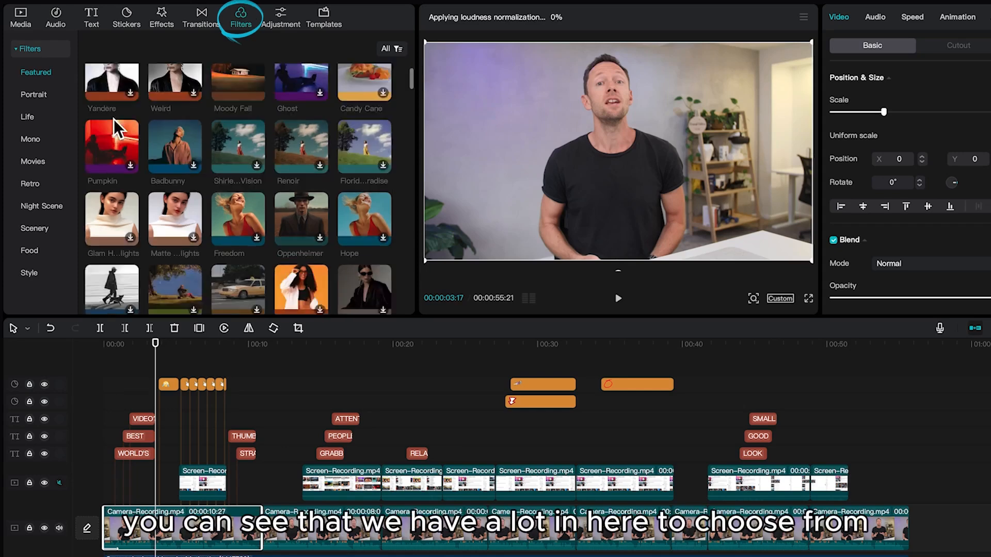
scroll(111, 124, up, 10)
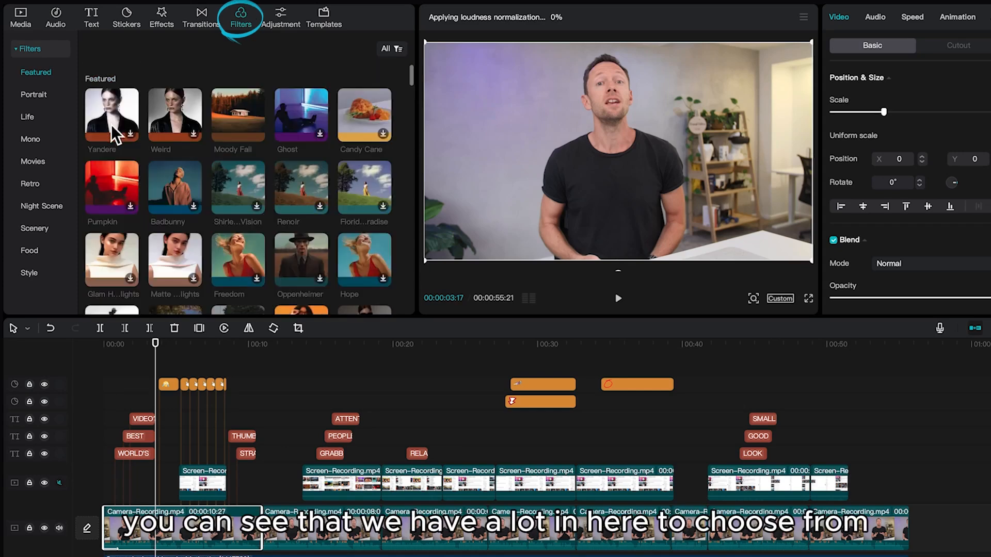
click(115, 125)
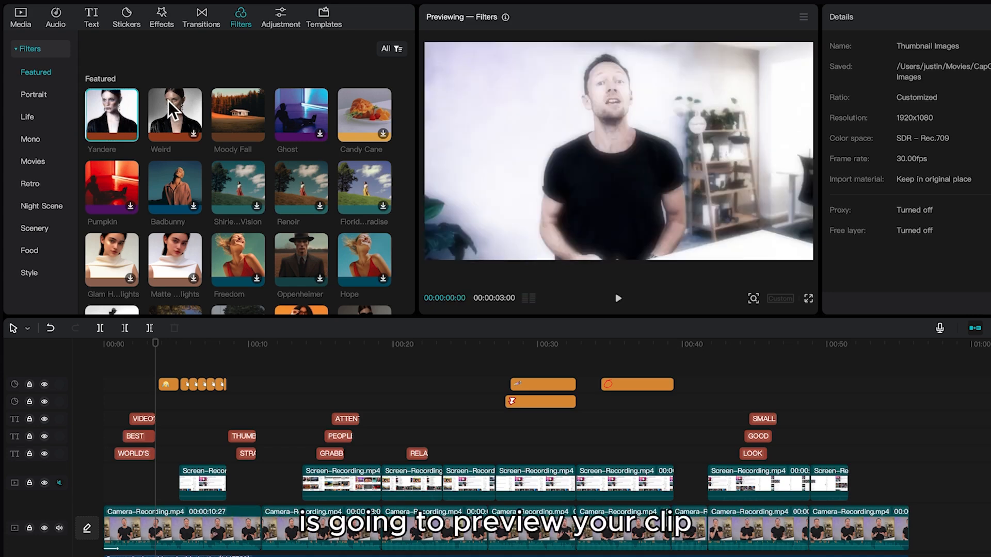
mouse_move(115, 111)
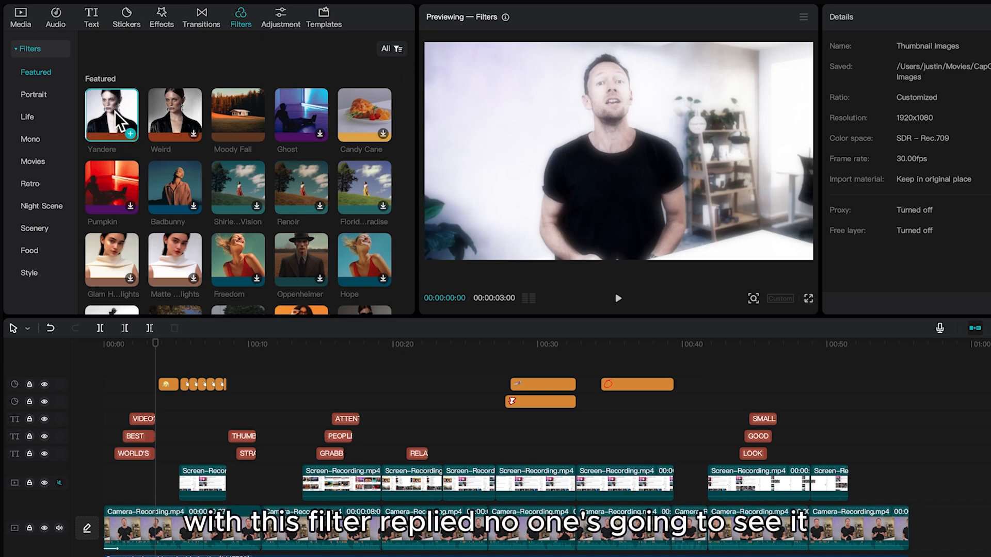
click(157, 105)
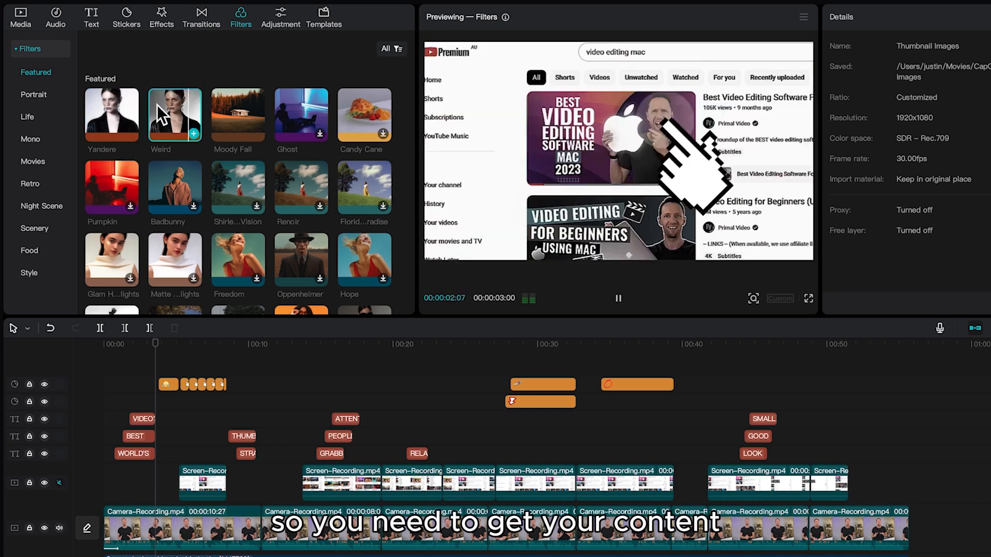
click(225, 107)
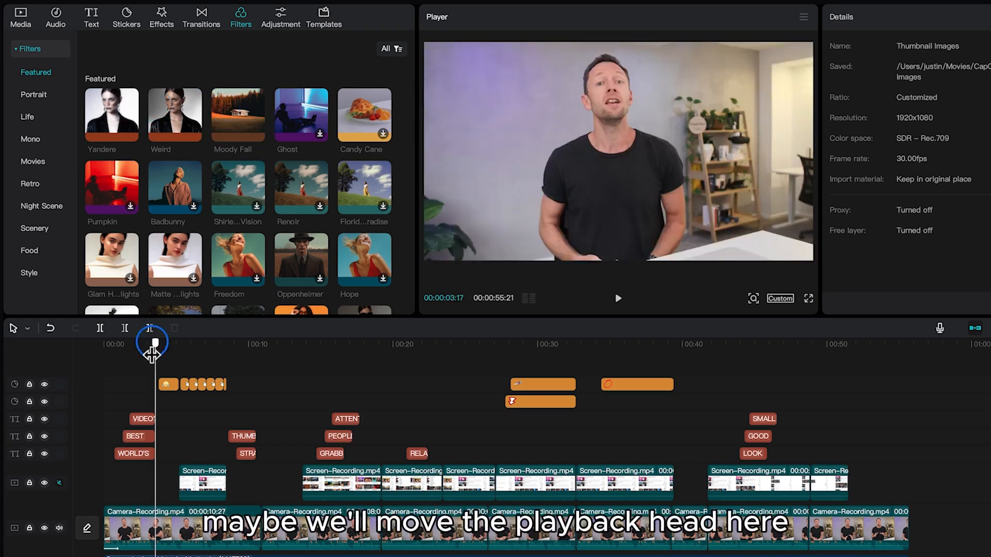
Step: Preview the Moody Fall, Ghost and Candy Cane filters from the start of the timeline
key(Home)
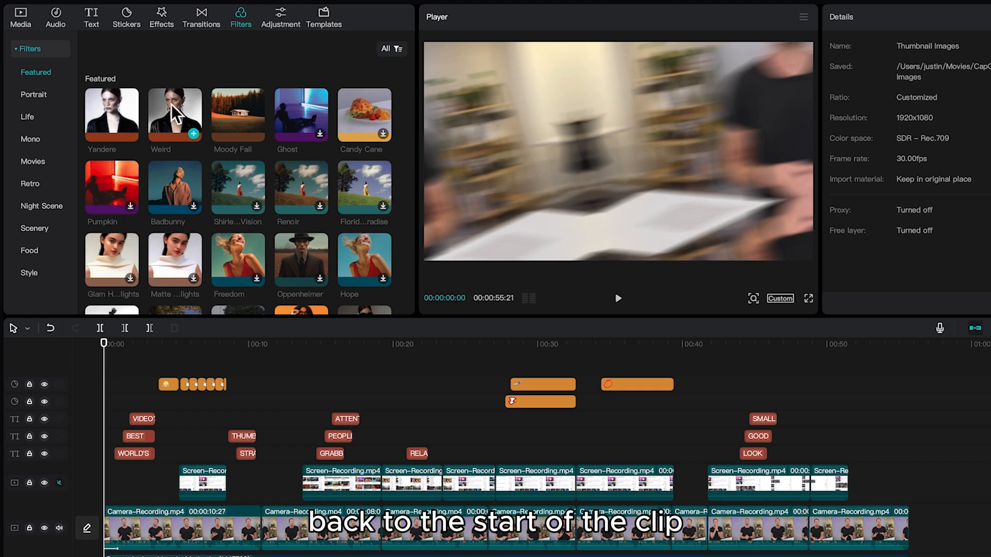
click(240, 107)
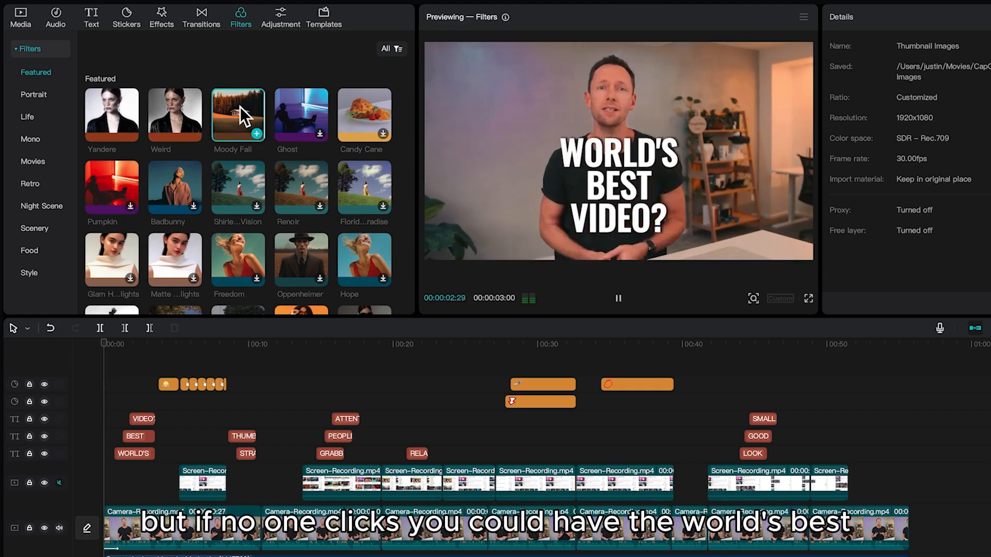
click(284, 98)
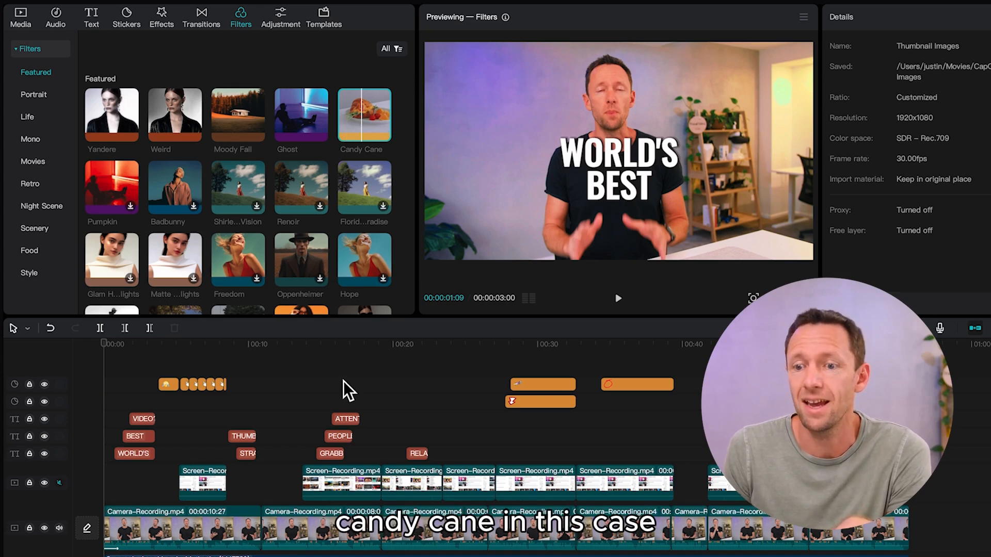
click(285, 342)
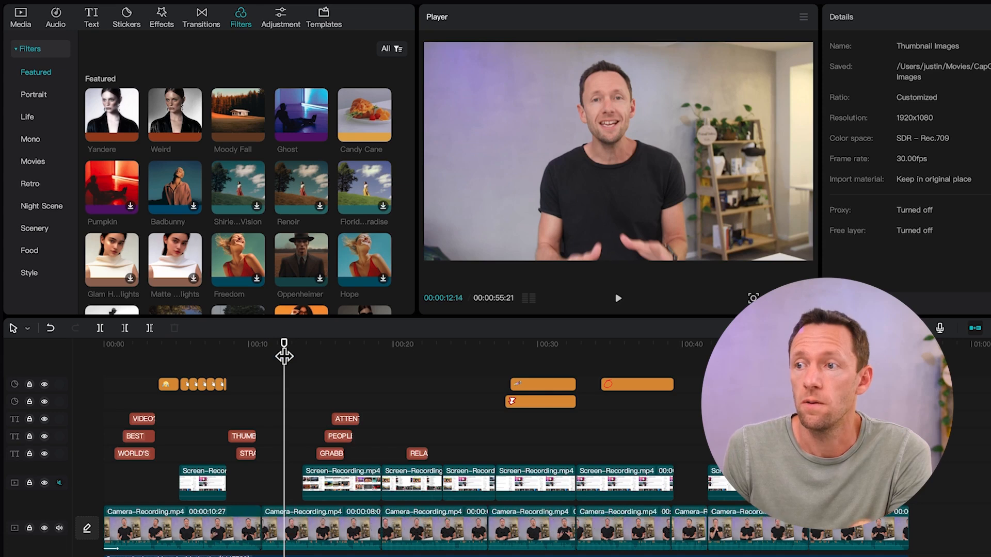
click(106, 343)
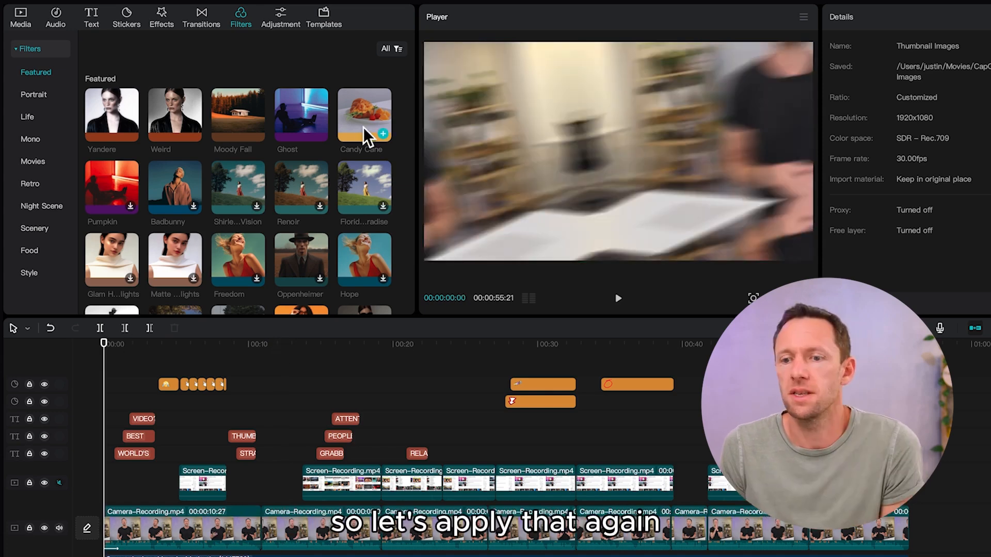
click(359, 115)
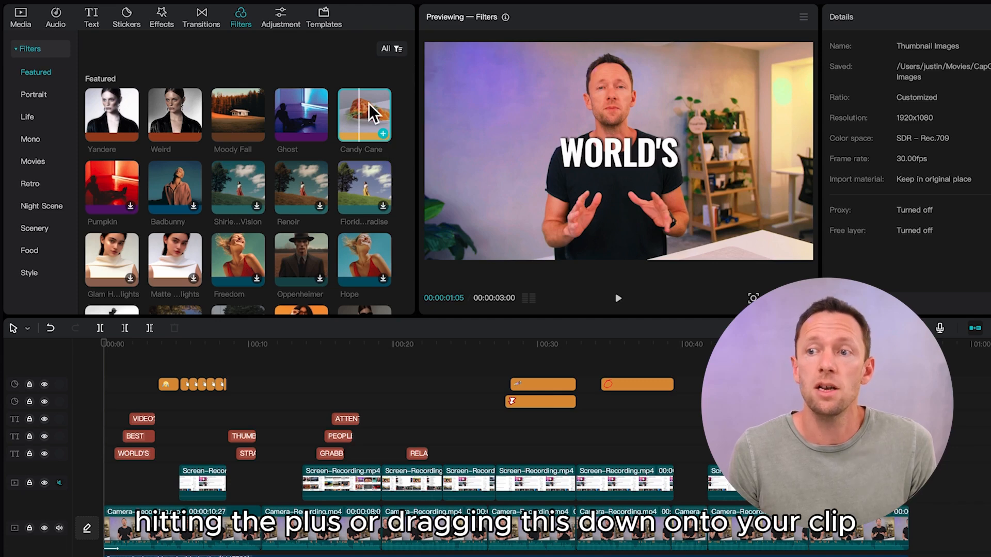
Step: Apply the Candy Cane filter to the first camera clip at strength 57 and compare the clip with the filter off and on
drag(372, 111, 133, 529)
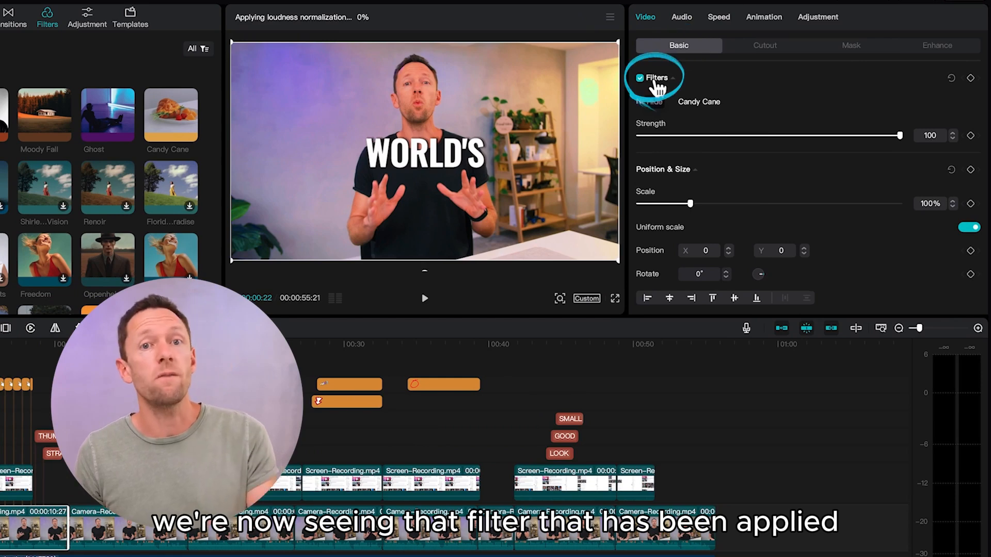
mouse_move(692, 102)
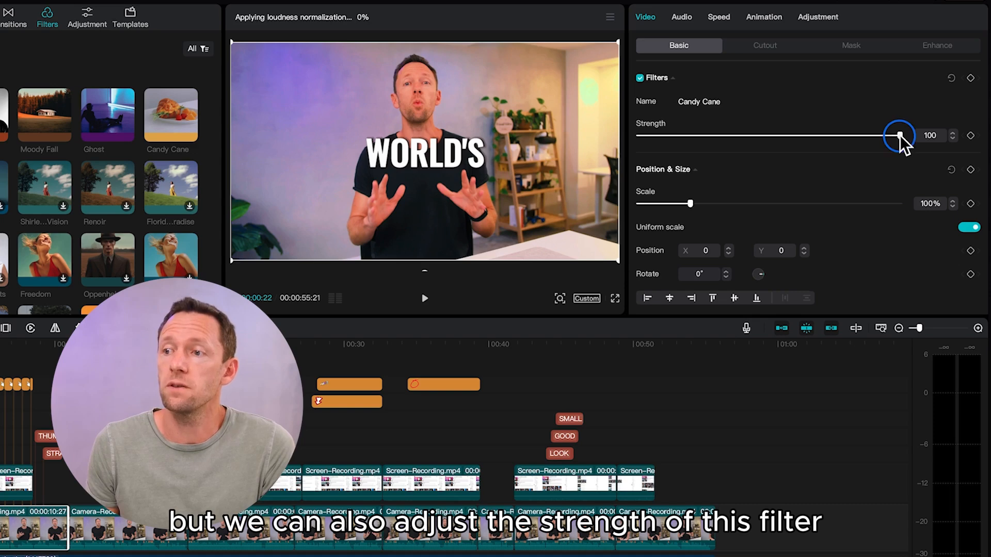
drag(903, 138, 846, 141)
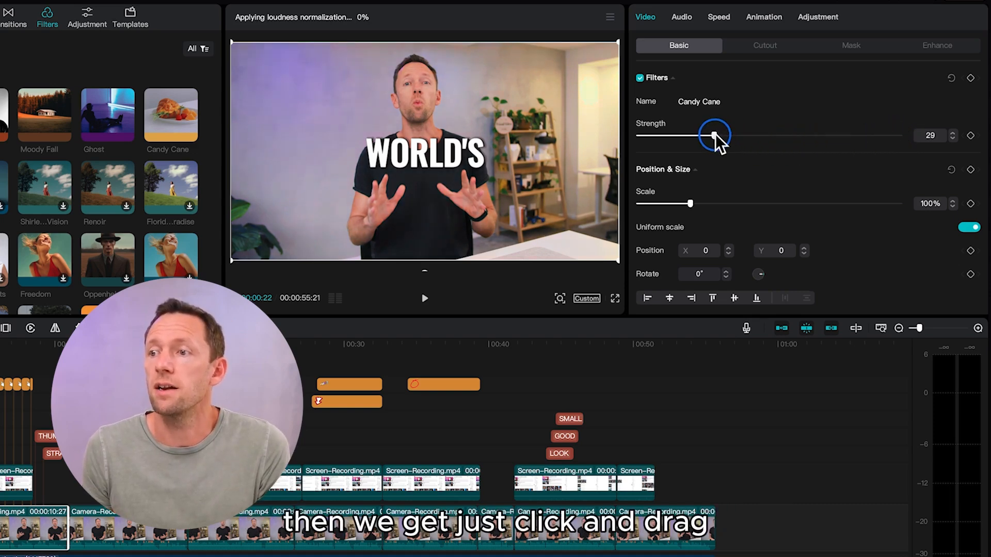
drag(714, 136, 786, 136)
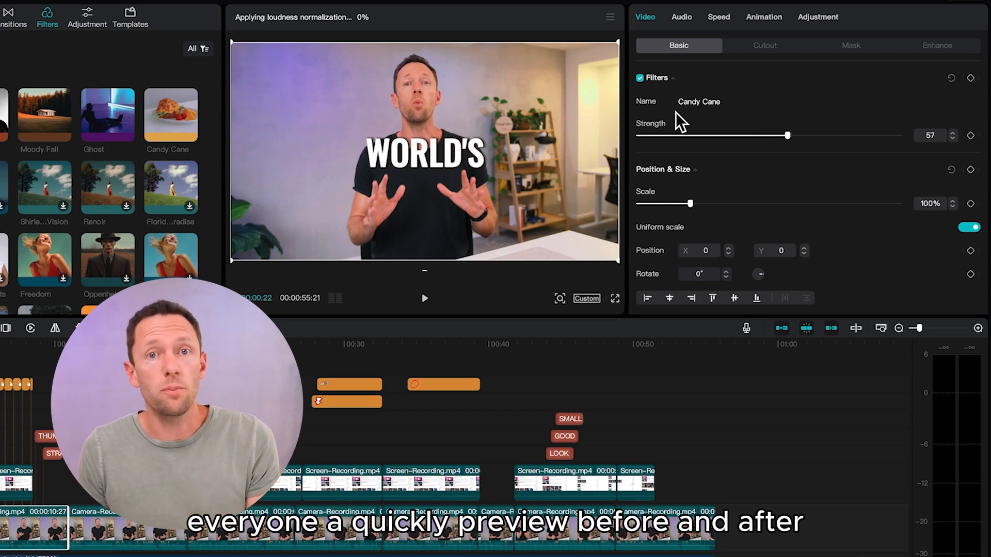
click(640, 78)
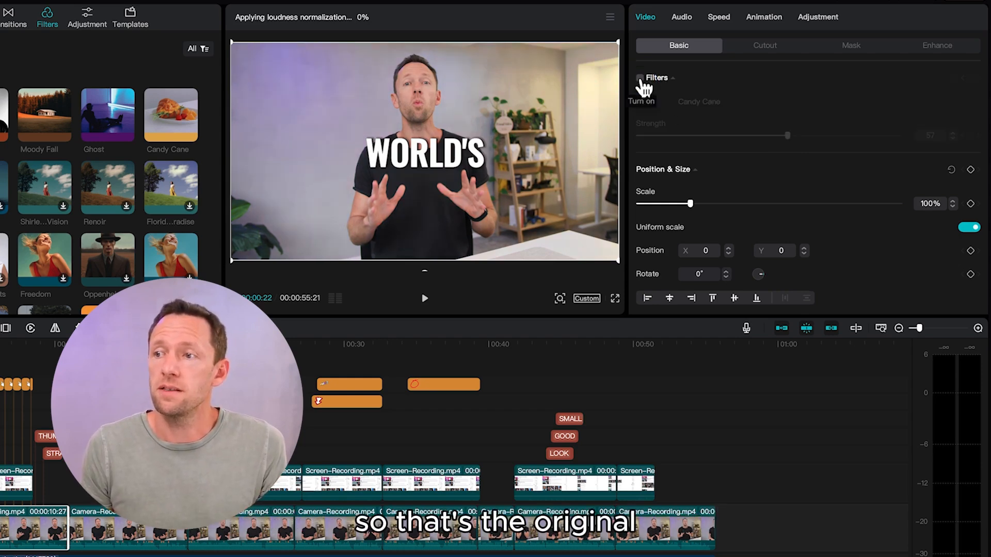
click(640, 78)
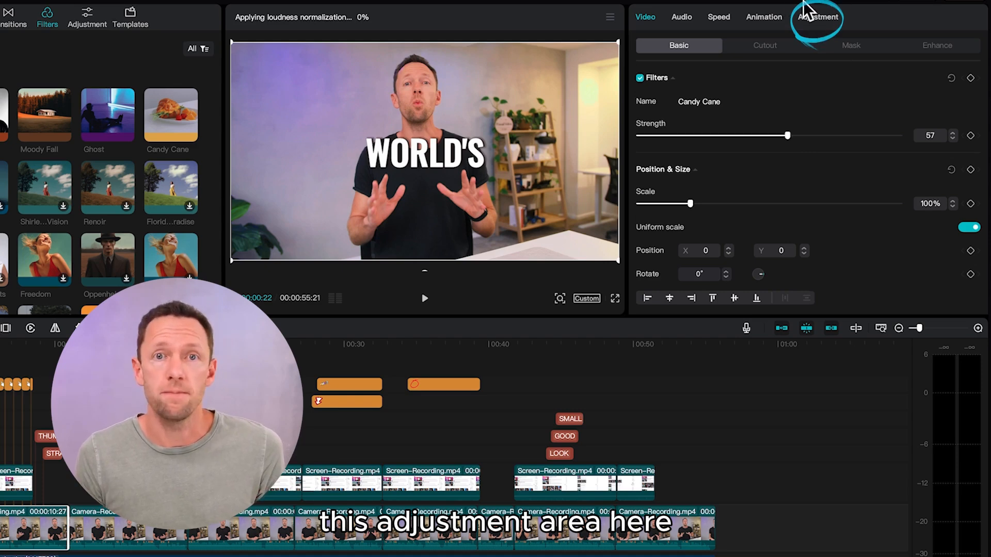
Step: Look over the first clip's basic color adjustment settings and delete the Candy Cane filter from it
click(824, 17)
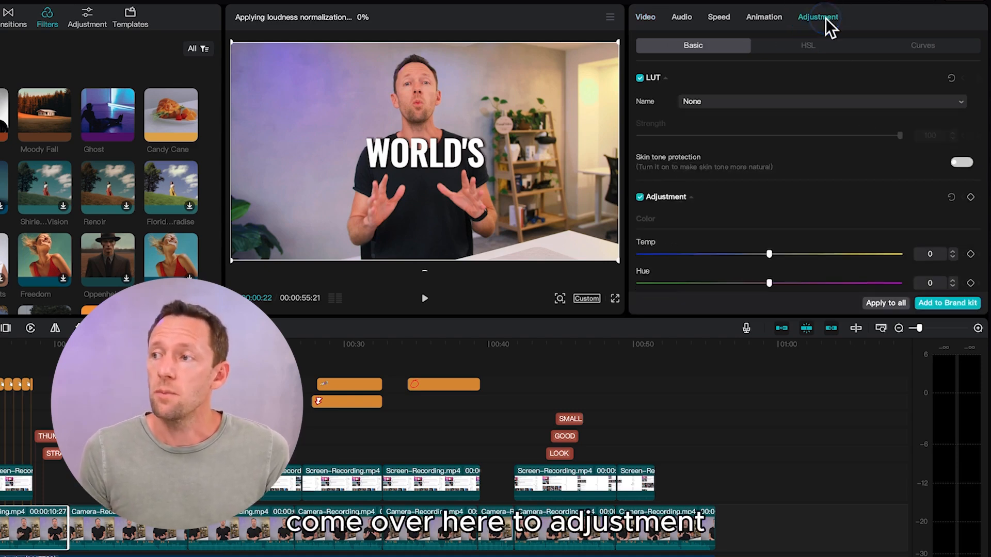
scroll(745, 209, down, 5)
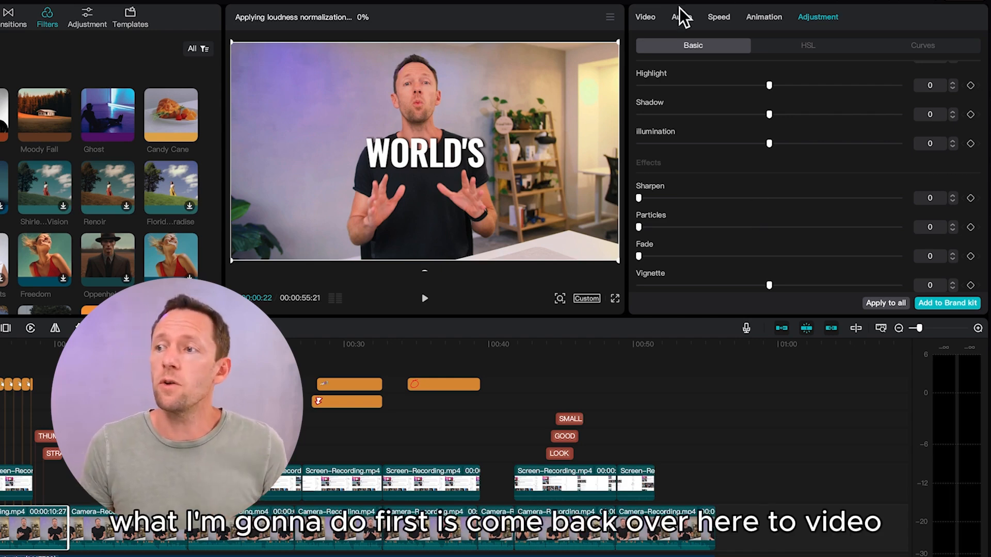
click(646, 16)
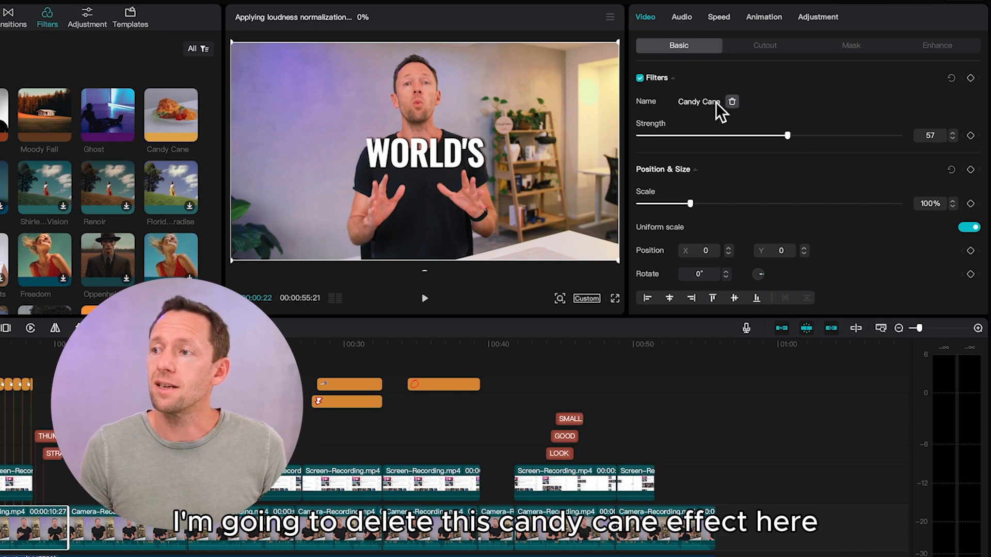
click(733, 101)
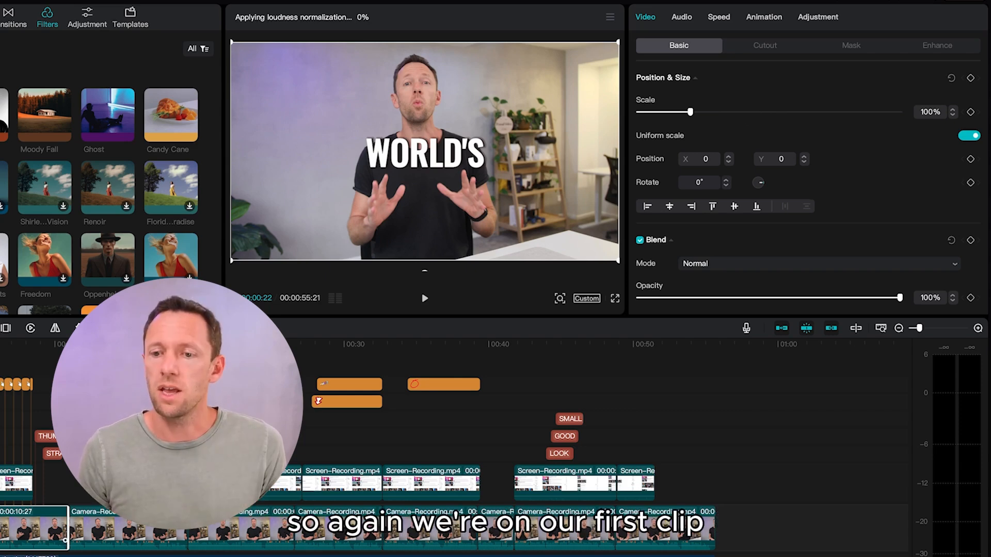
Step: Add two points to the first clip's Brightness (Luma) curve, lifting the lower midtones and pulling the brighter tones down slightly
click(810, 17)
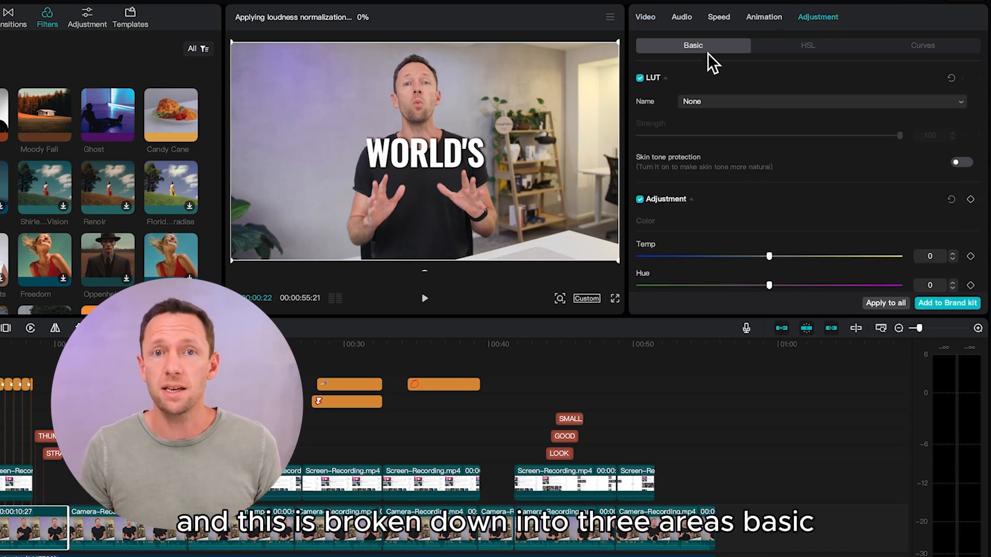
click(806, 45)
click(924, 45)
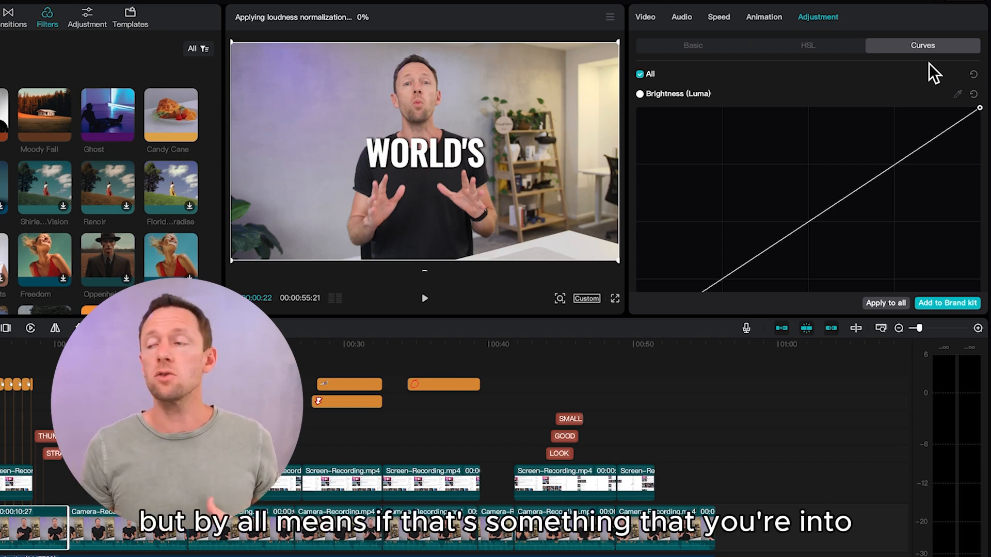
click(803, 221)
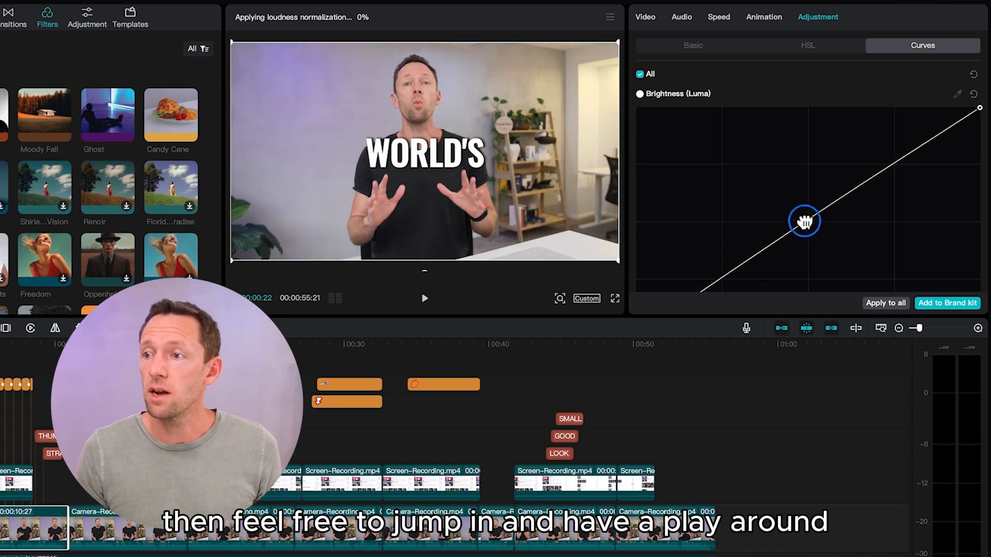
drag(804, 221, 752, 195)
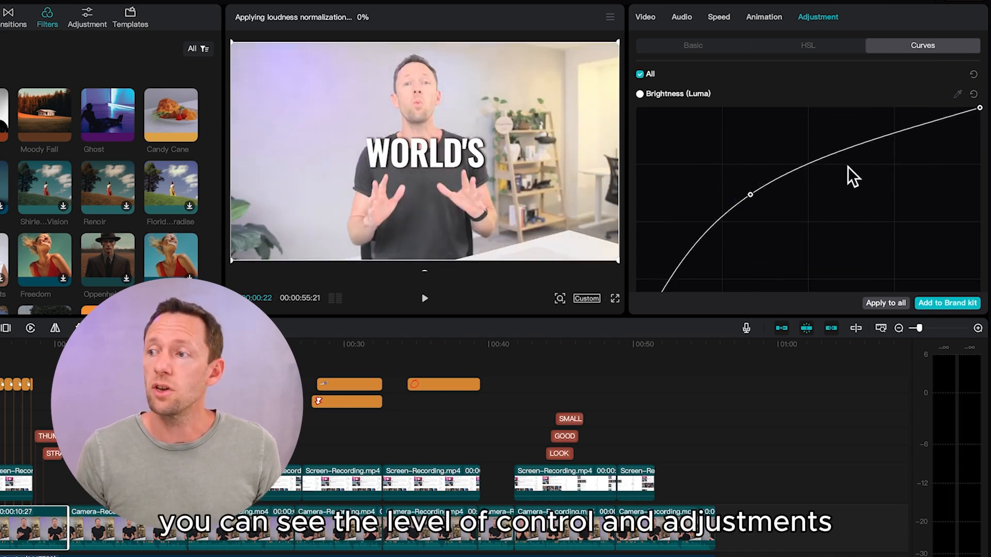
drag(846, 155, 866, 166)
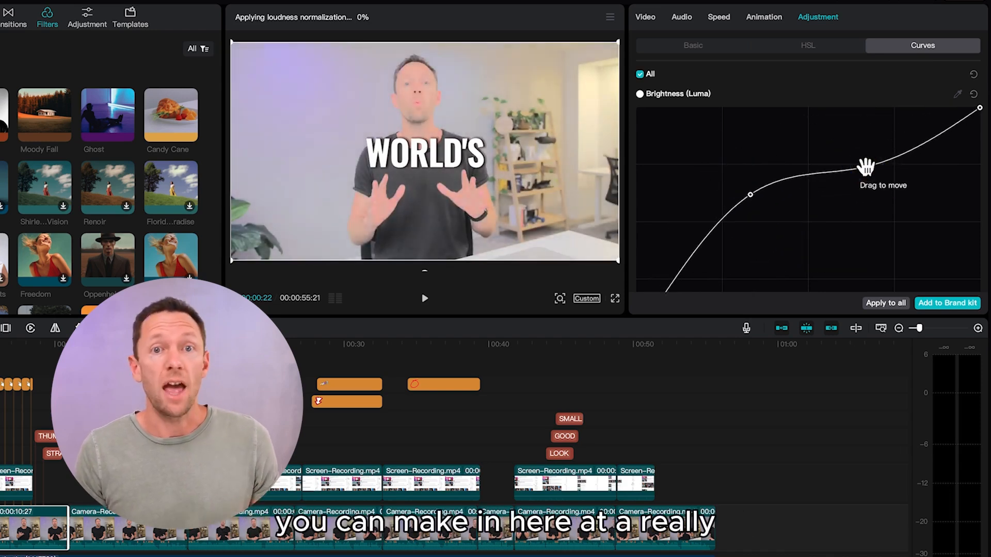
Step: Turn off the first camera clip's curves and look through its basic color, lightness and effects settings
click(640, 74)
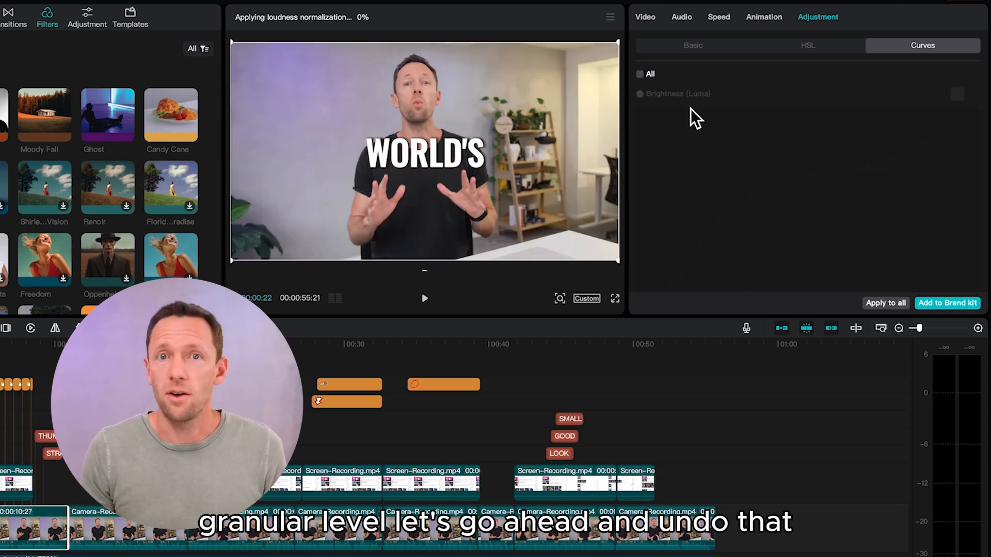
click(702, 45)
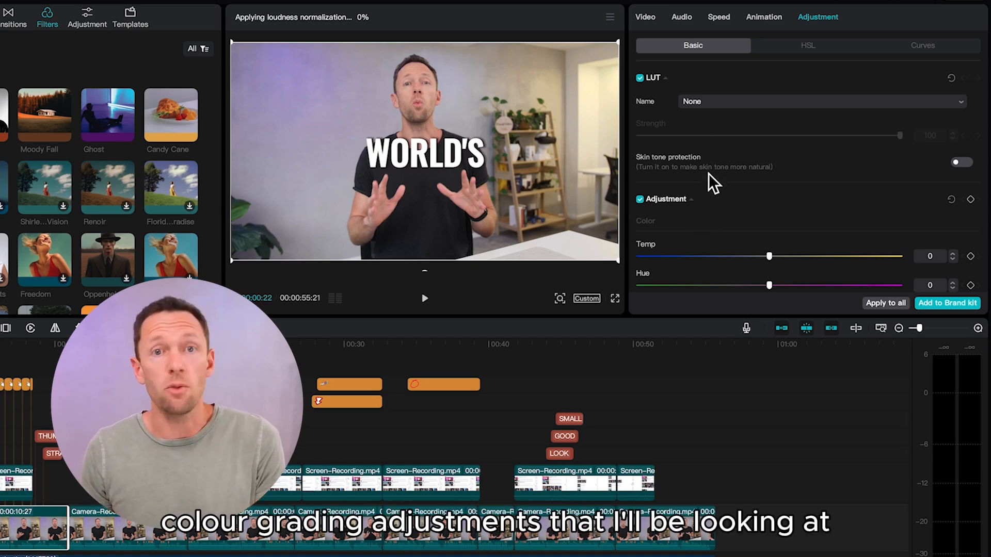
scroll(694, 221, down, 5)
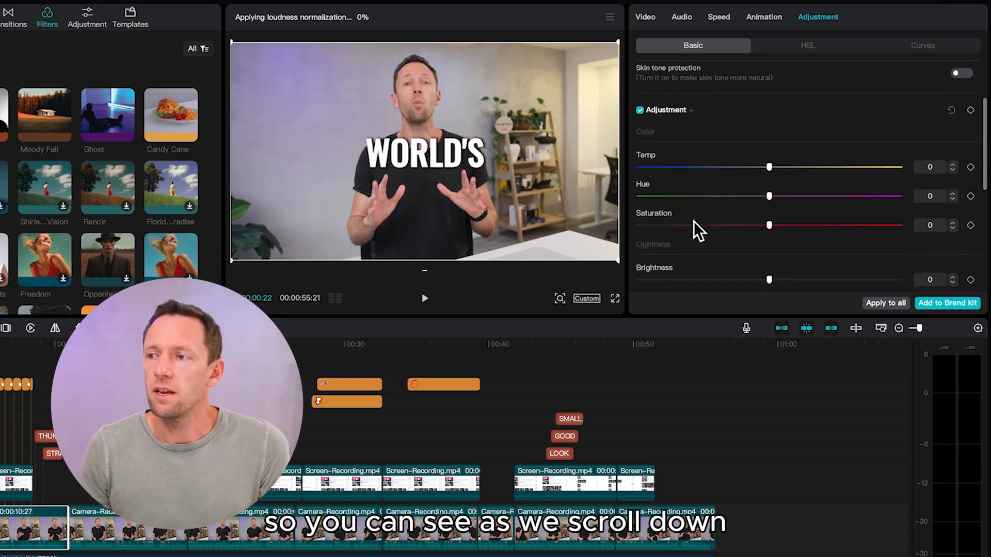
scroll(686, 223, down, 2)
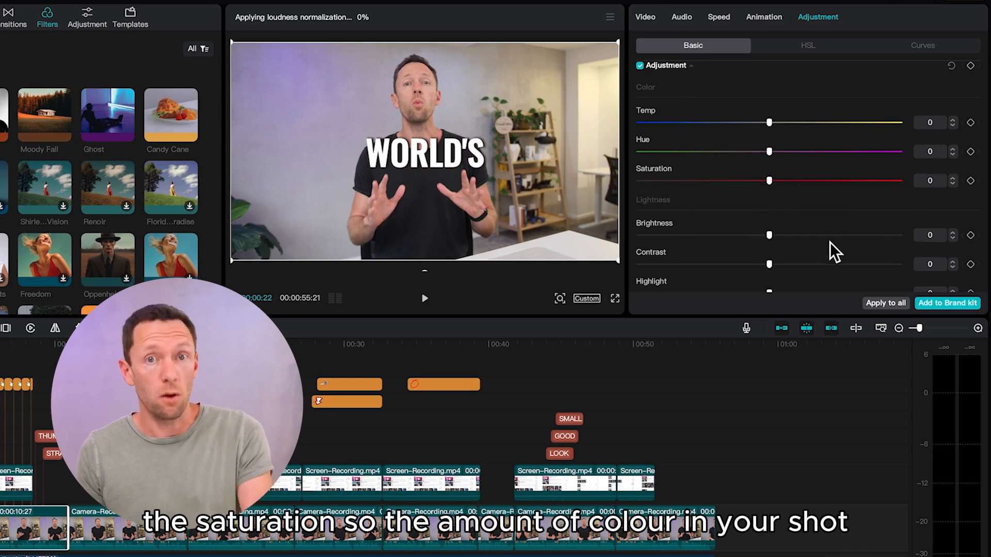
scroll(788, 216, down, 5)
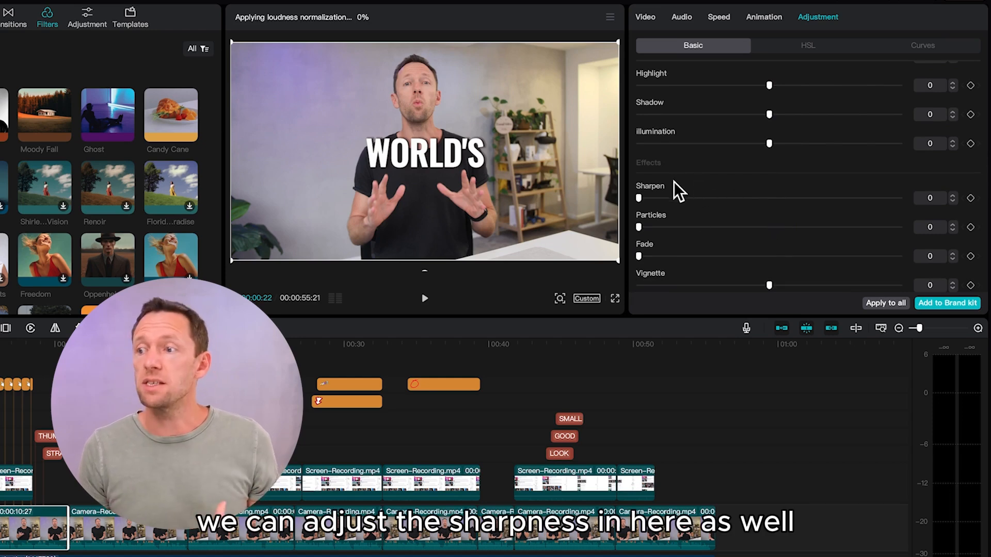
scroll(664, 201, up, 3)
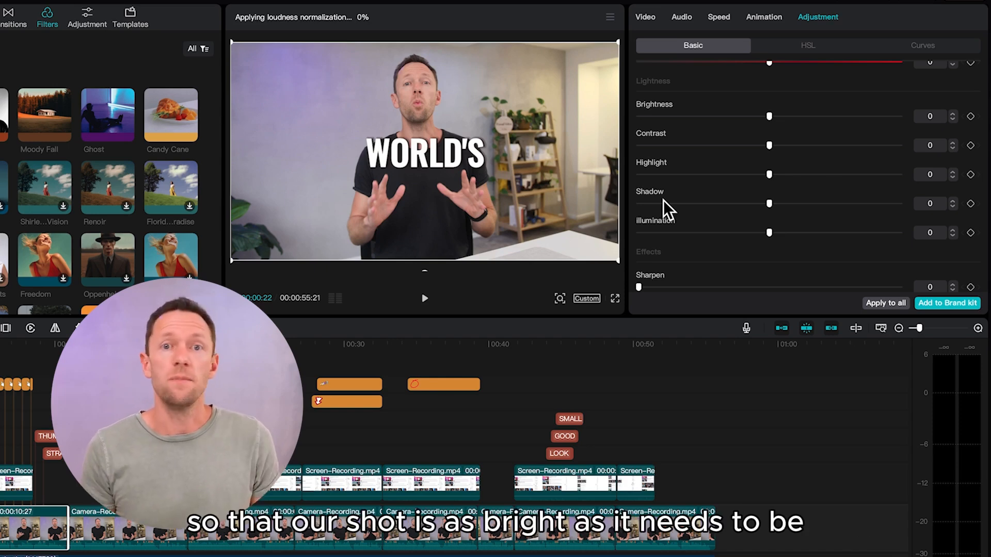
Step: Lower the first camera clip's Brightness to -2
click(768, 116)
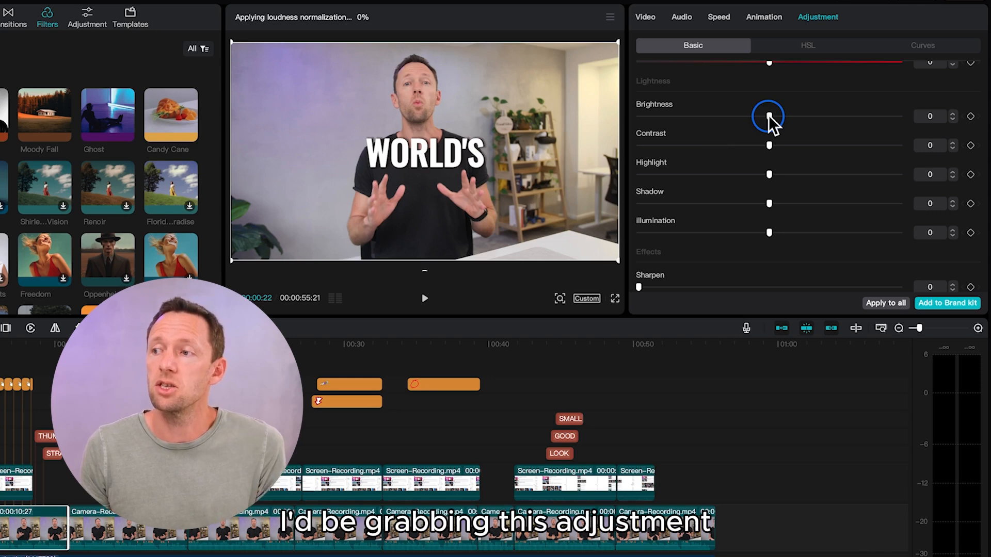
mouse_move(769, 116)
mouse_down()
mouse_move(805, 113)
mouse_move(732, 120)
mouse_move(762, 117)
mouse_up()
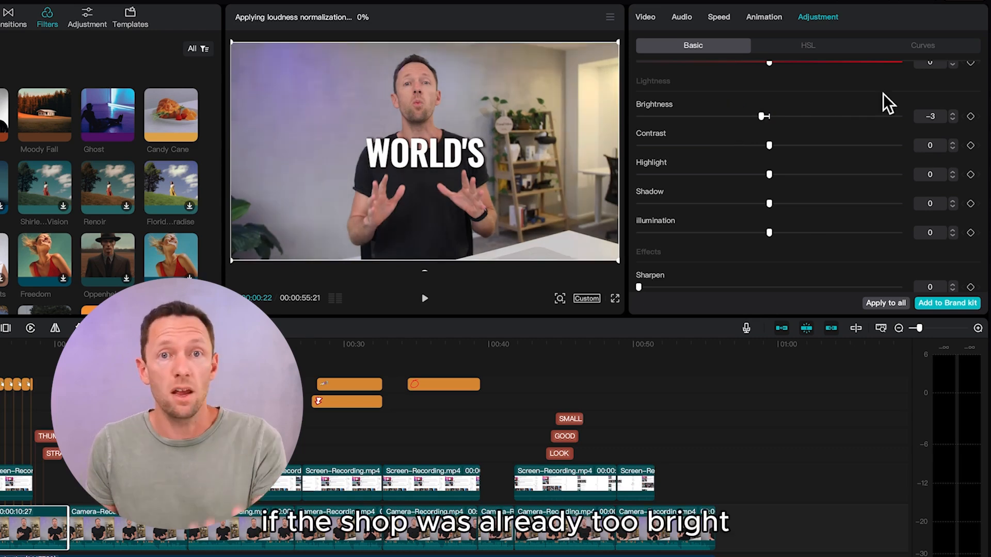
click(953, 113)
click(953, 120)
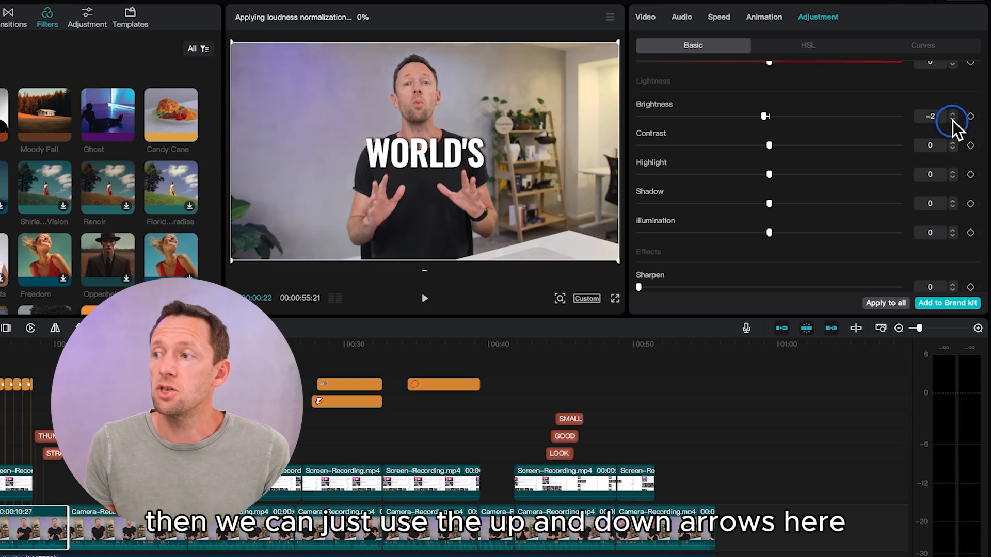
click(953, 119)
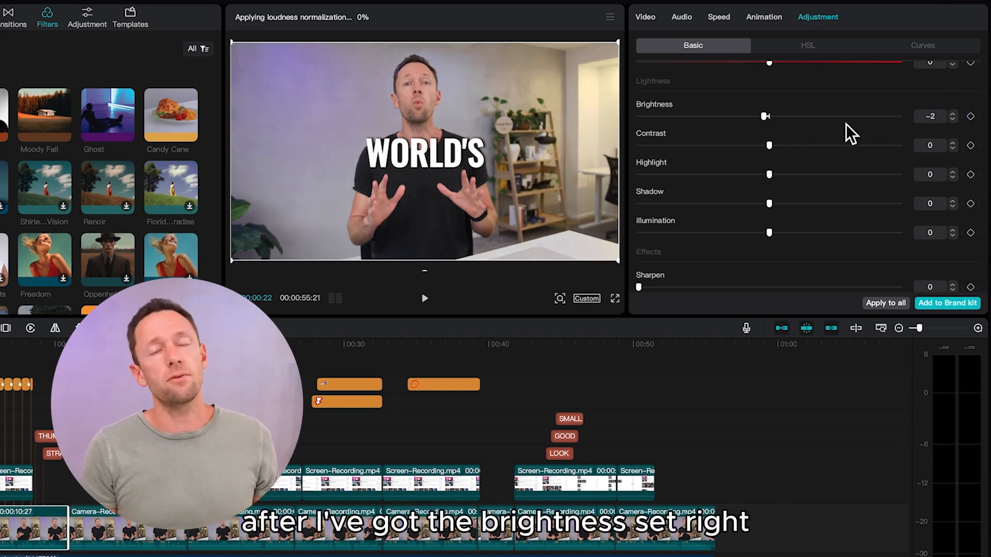
Step: Warm the first camera clip by setting Temp to 6, and try out the Hue adjustment, leaving it at 0
scroll(846, 123, up, 5)
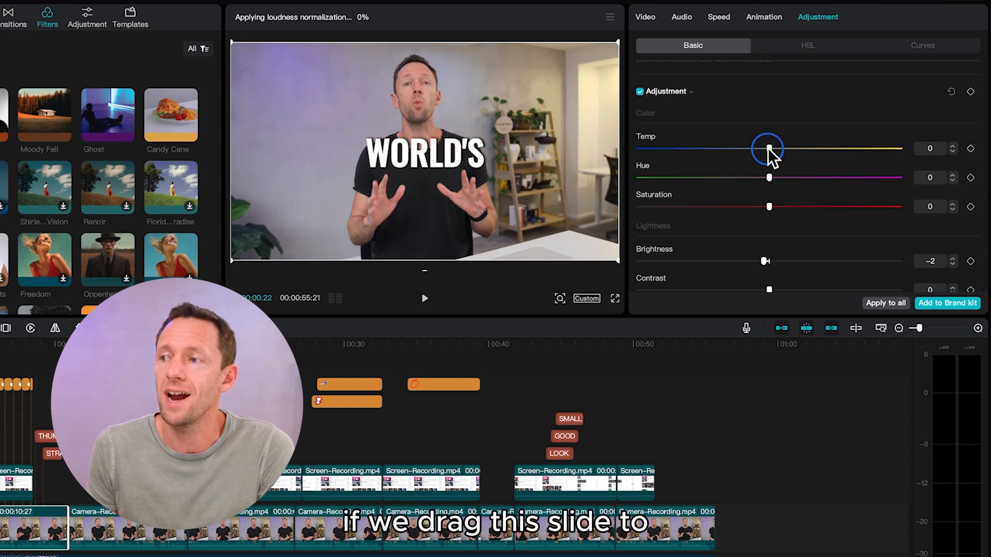
mouse_move(765, 149)
mouse_down()
mouse_move(684, 160)
mouse_move(818, 161)
mouse_move(781, 153)
mouse_up()
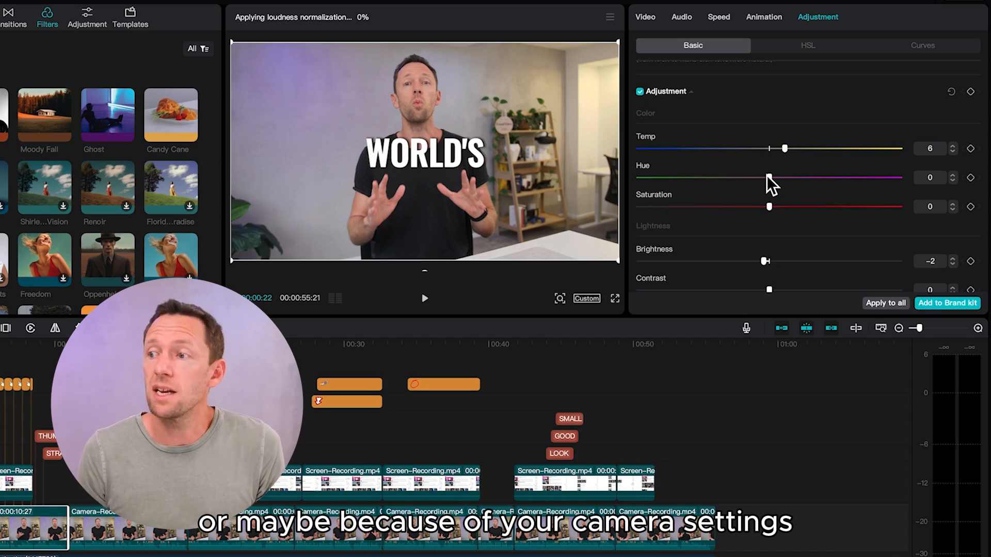
mouse_move(768, 177)
mouse_down()
mouse_move(694, 178)
mouse_move(827, 178)
mouse_move(765, 196)
mouse_up()
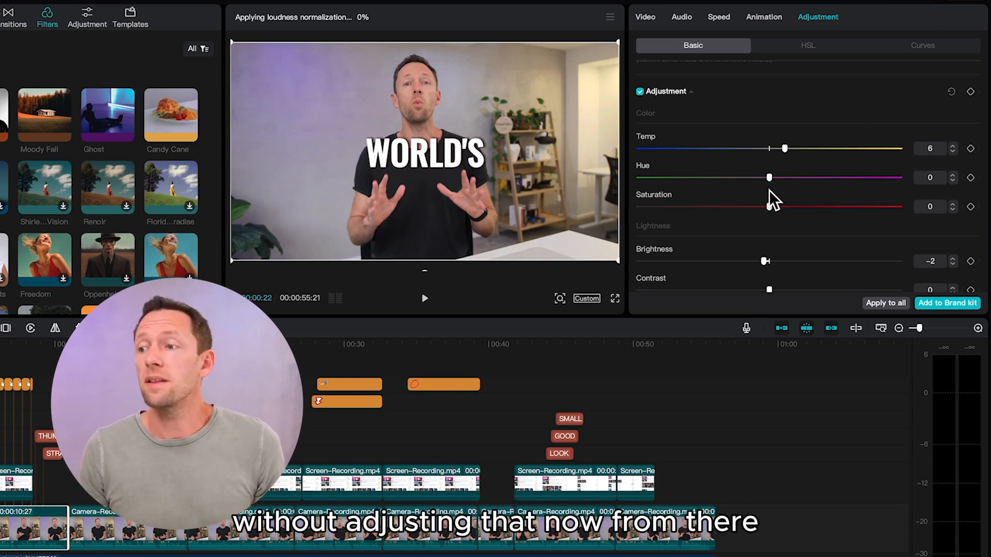
Step: Raise the first camera clip's Contrast to 10 and its Saturation to 8
scroll(769, 194, down, 2)
scroll(769, 194, down, 2)
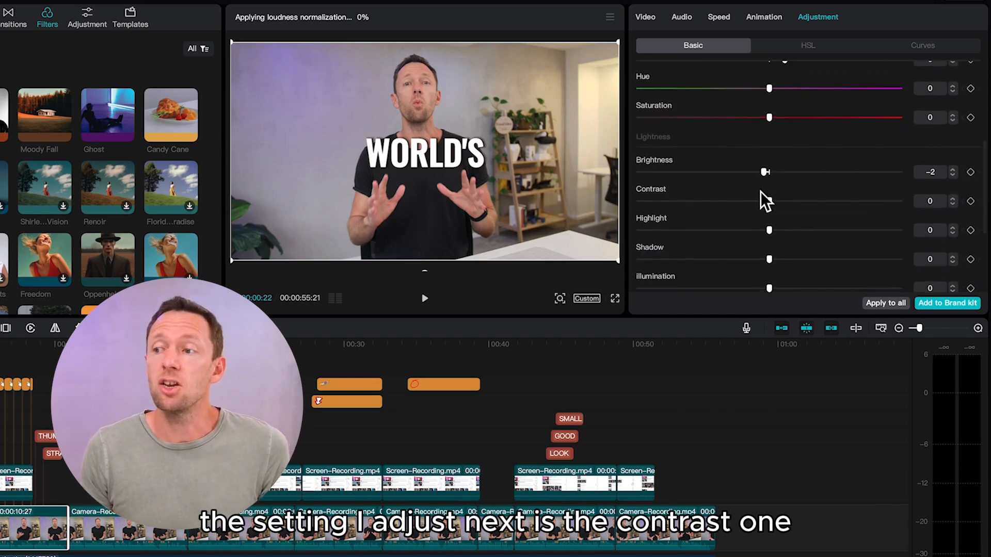
drag(769, 200, 796, 200)
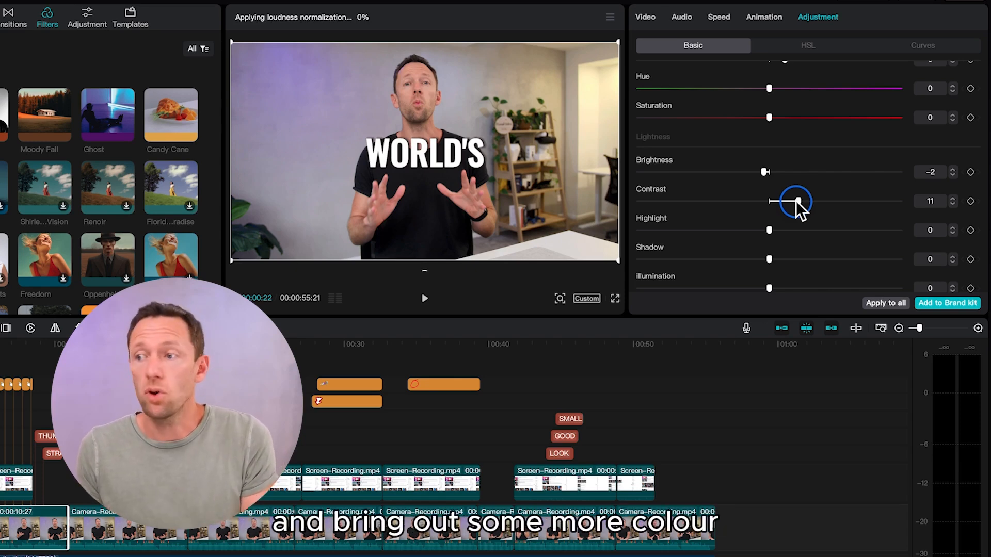
drag(796, 200, 794, 222)
scroll(793, 222, up, 4)
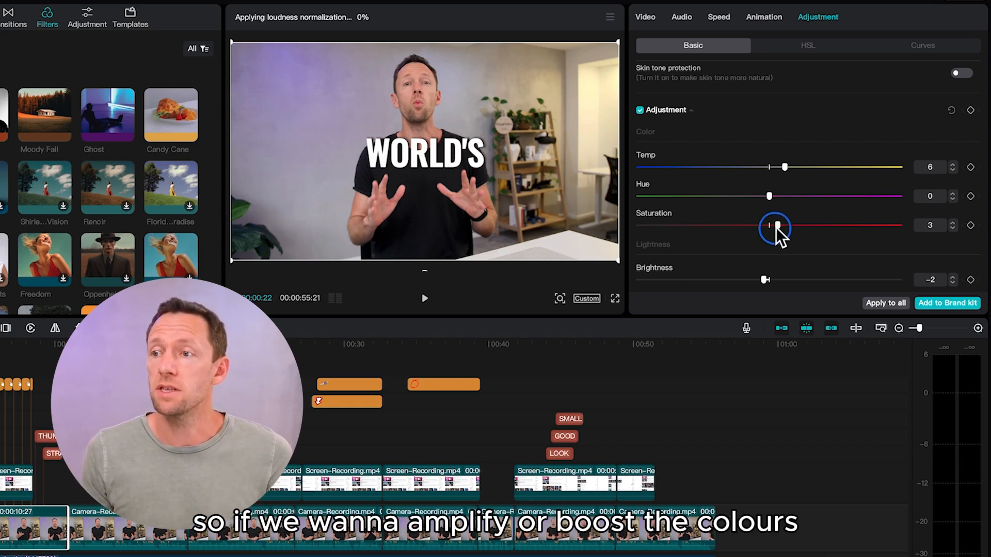
mouse_move(788, 230)
mouse_down()
mouse_move(827, 230)
mouse_move(651, 252)
mouse_move(487, 239)
mouse_move(486, 250)
mouse_move(787, 236)
mouse_up()
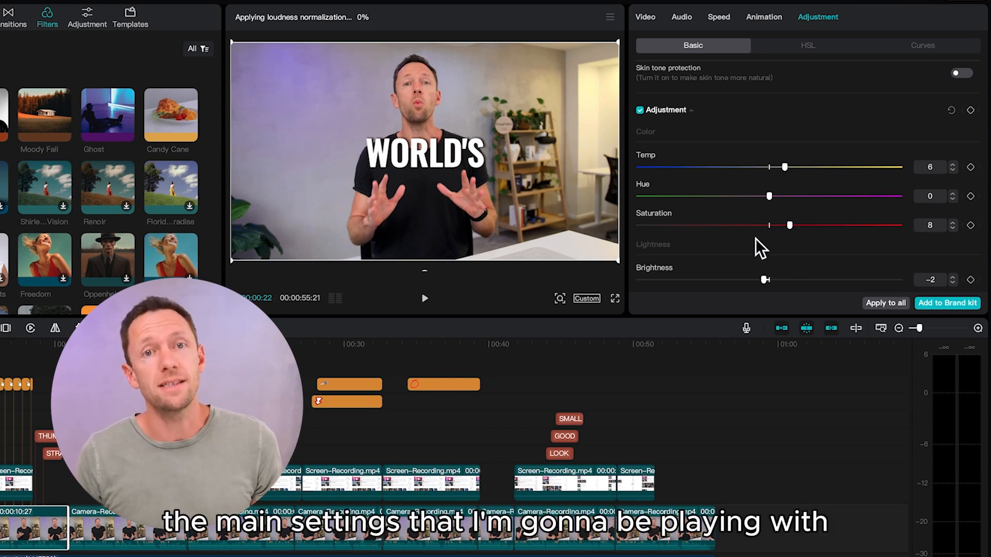
Step: Review the remaining lightness settings and compare the first camera clip with its basic adjustment off and on
scroll(723, 202, down, 4)
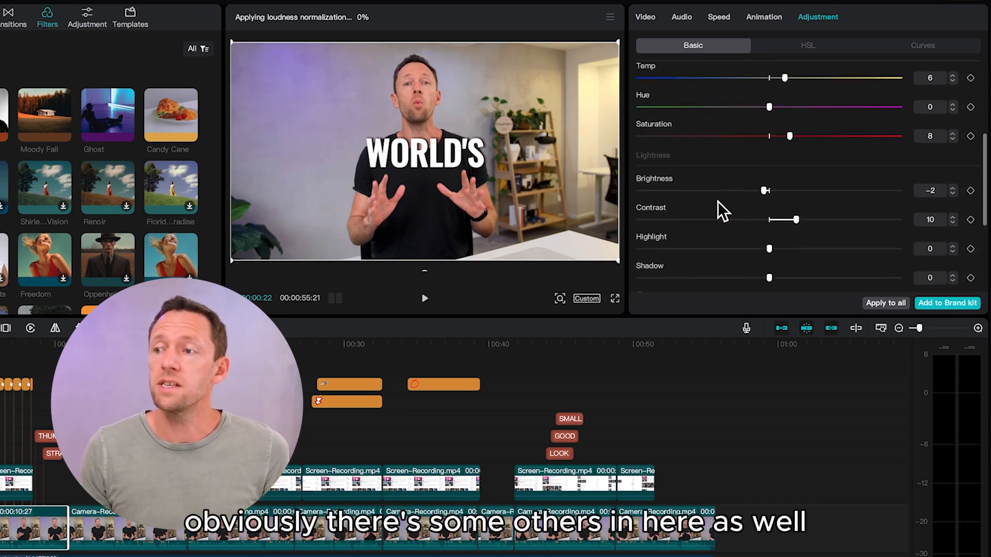
scroll(717, 199, down, 1)
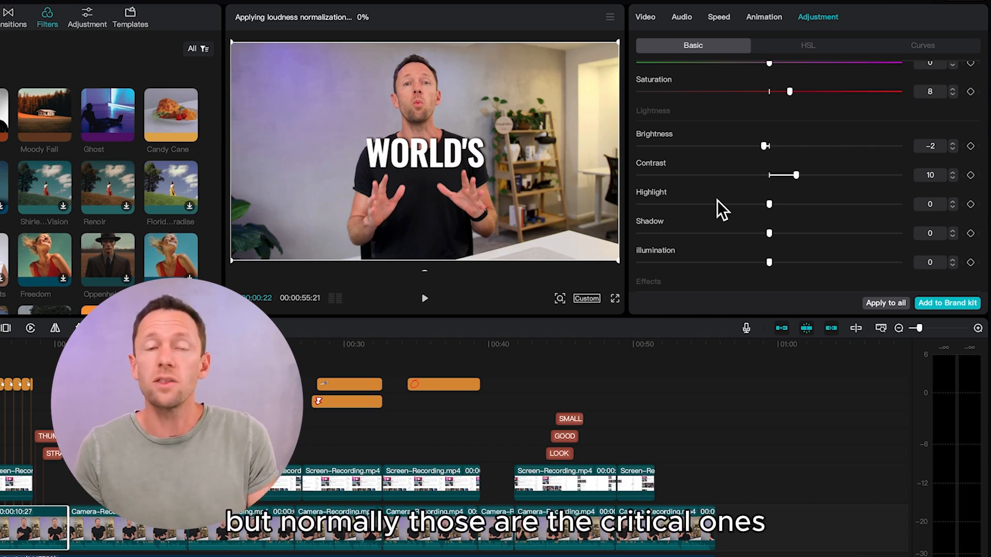
scroll(677, 213, up, 8)
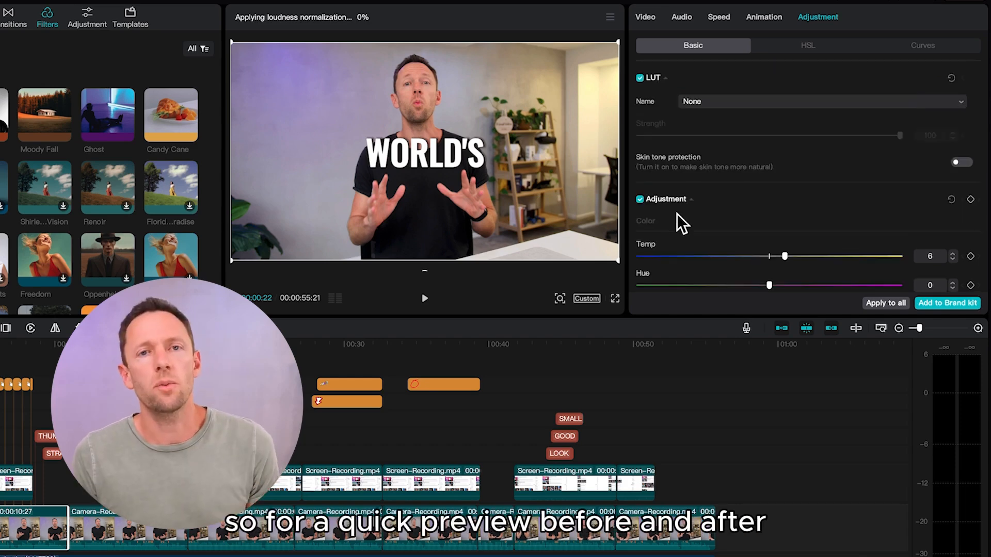
click(640, 200)
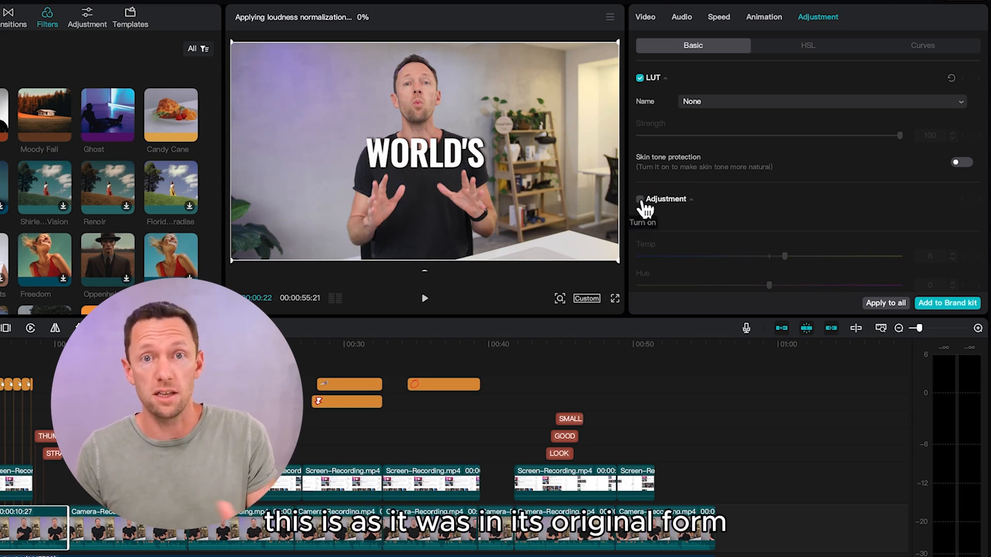
click(640, 199)
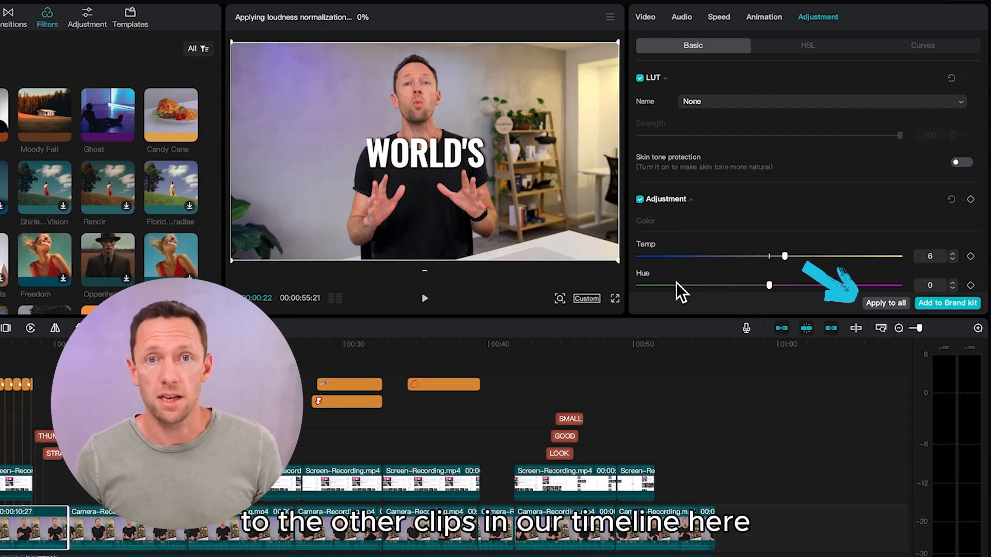
Step: Save the color settings to the brand kit as the preset "JB Test Adjustment" and apply them to all clips
click(925, 304)
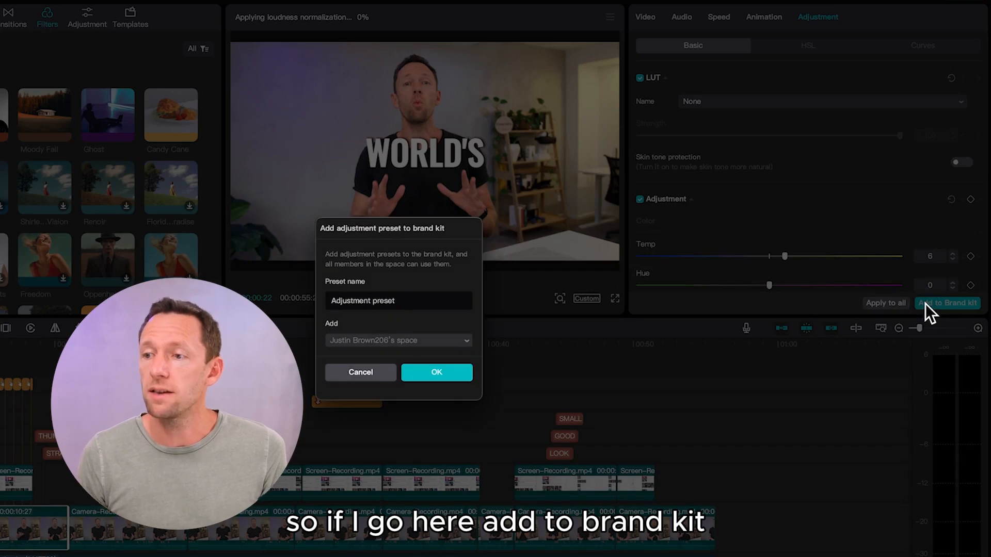
drag(413, 304, 253, 295)
text(J)
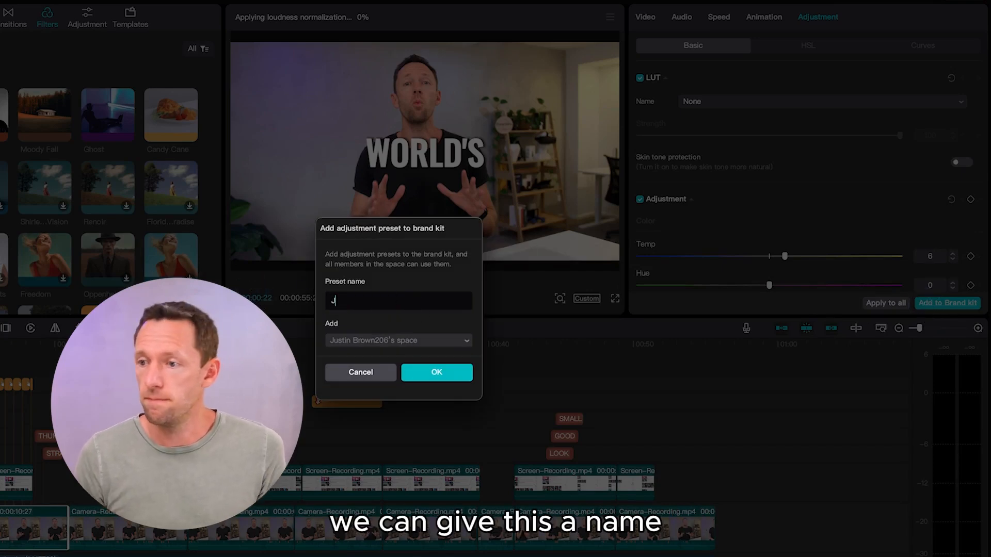
text(B Test A)
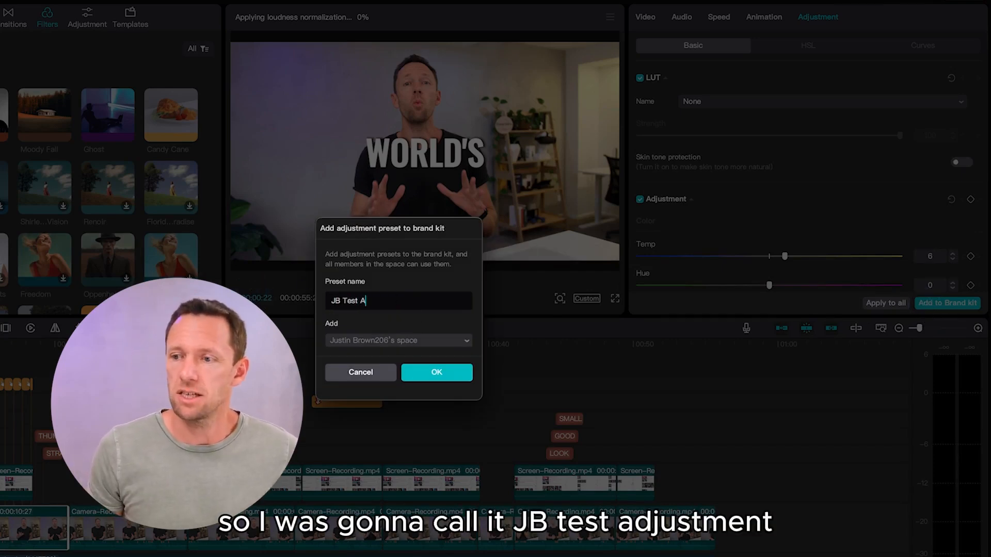
text(djustment)
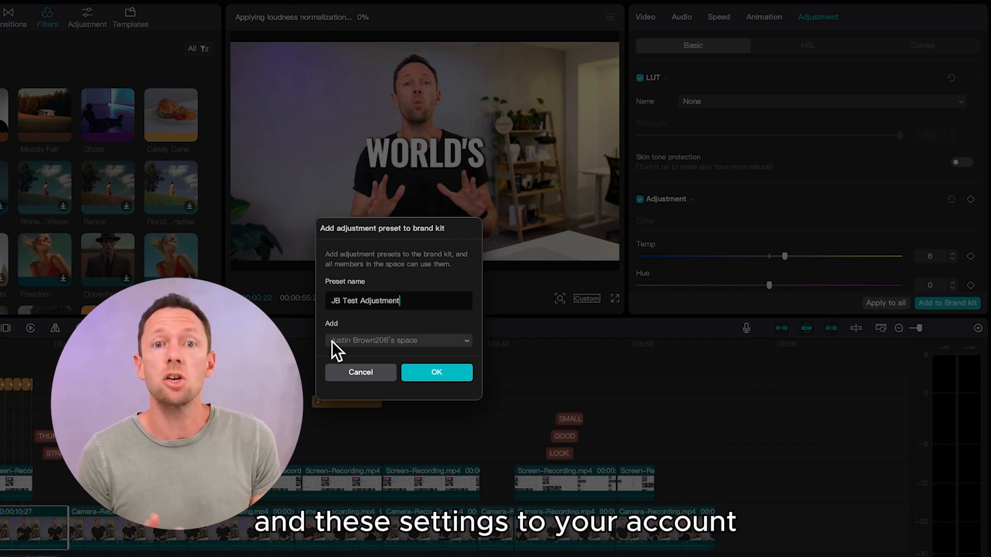
click(425, 375)
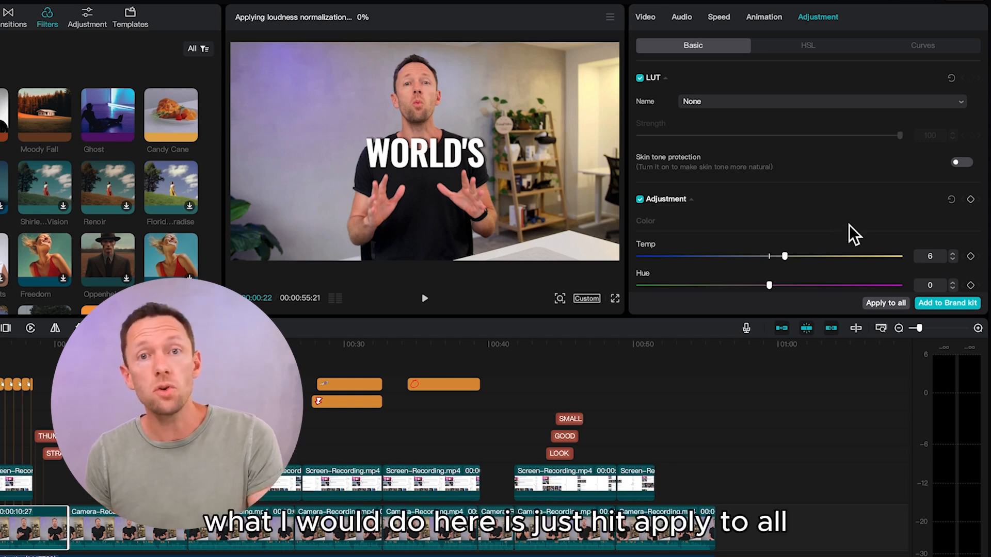
click(883, 302)
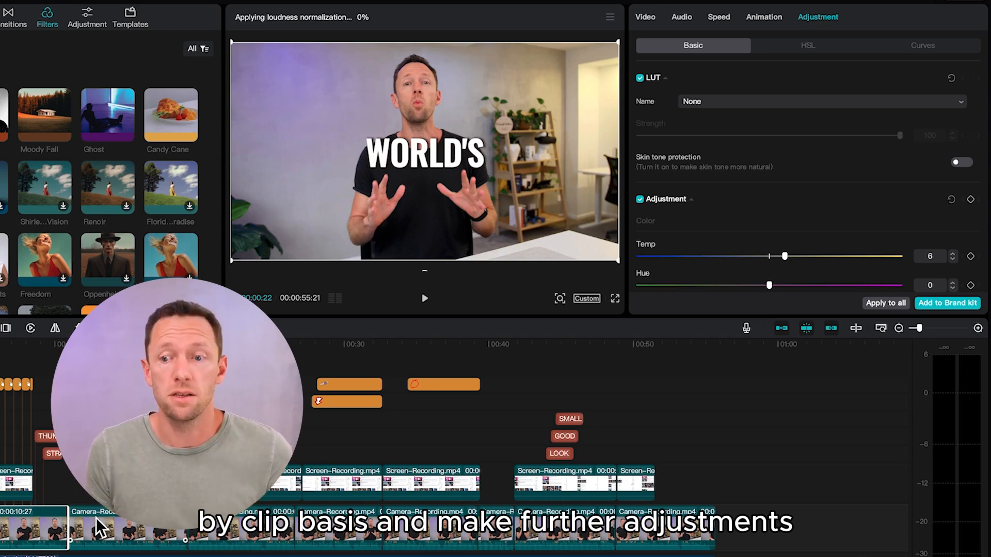
Step: Add a custom adjustment layer above all tracks at the timeline start and extend it to about 23 seconds
click(150, 485)
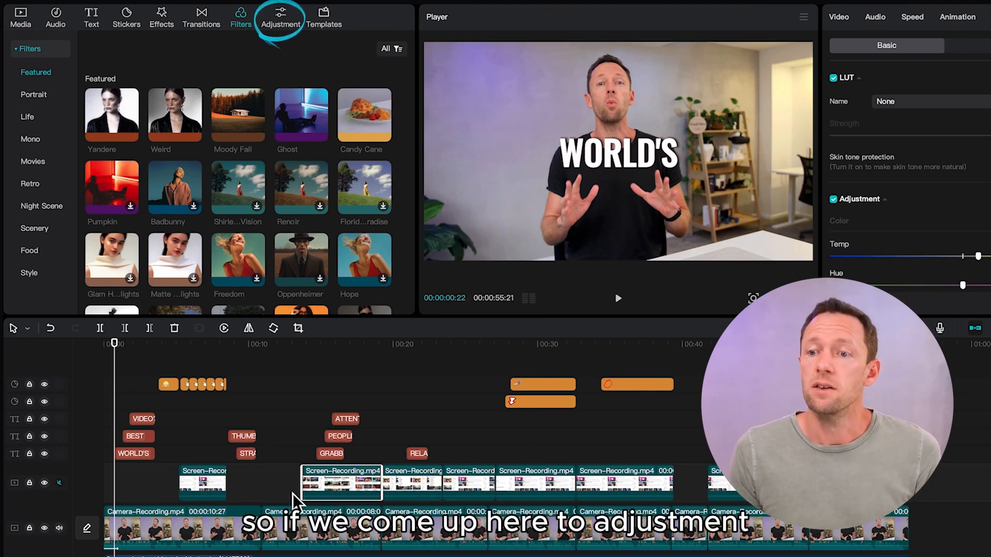
click(282, 21)
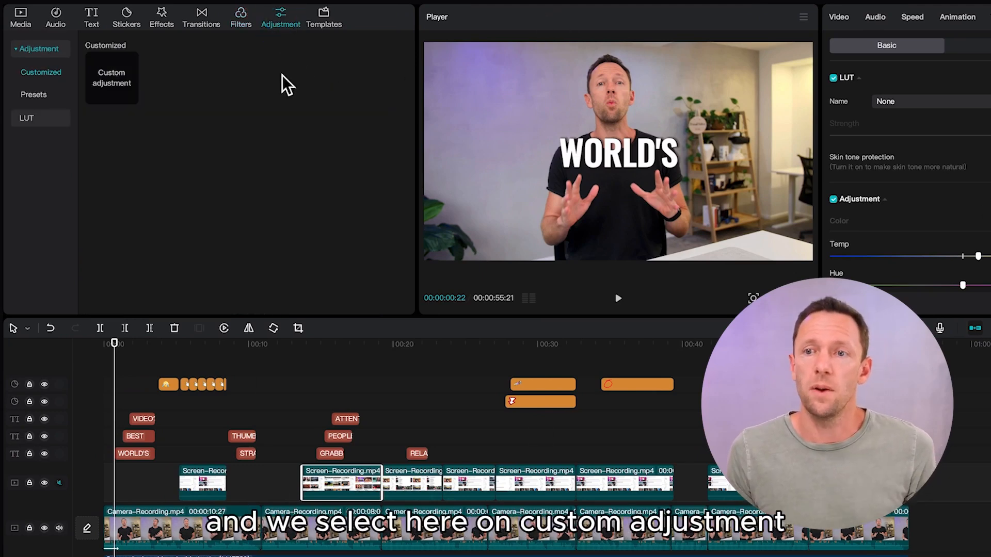
mouse_move(105, 74)
drag(100, 66, 102, 369)
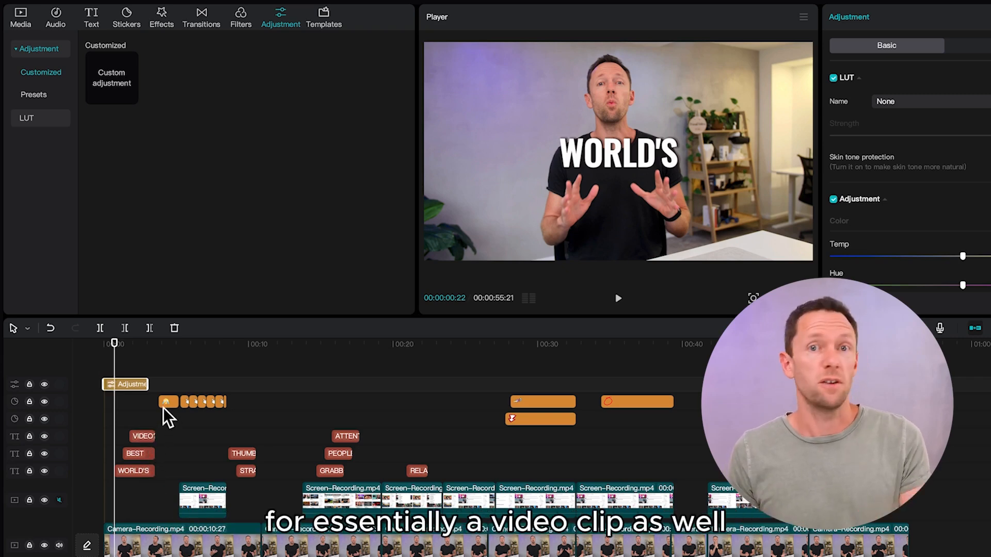
drag(148, 385, 435, 404)
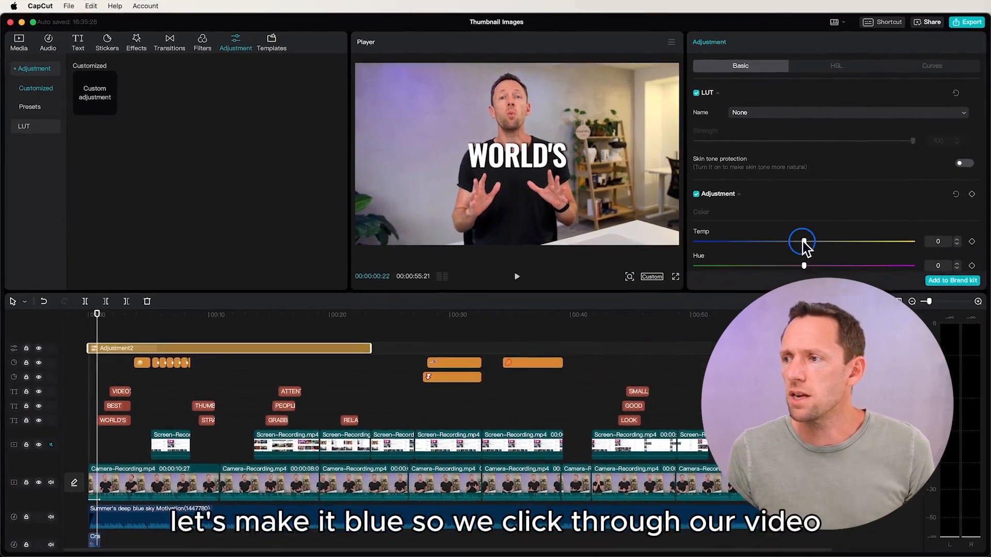
Step: Set the adjustment layer's Temp to -50 and check the blue look at several points beneath it in the timeline
drag(962, 257, 816, 268)
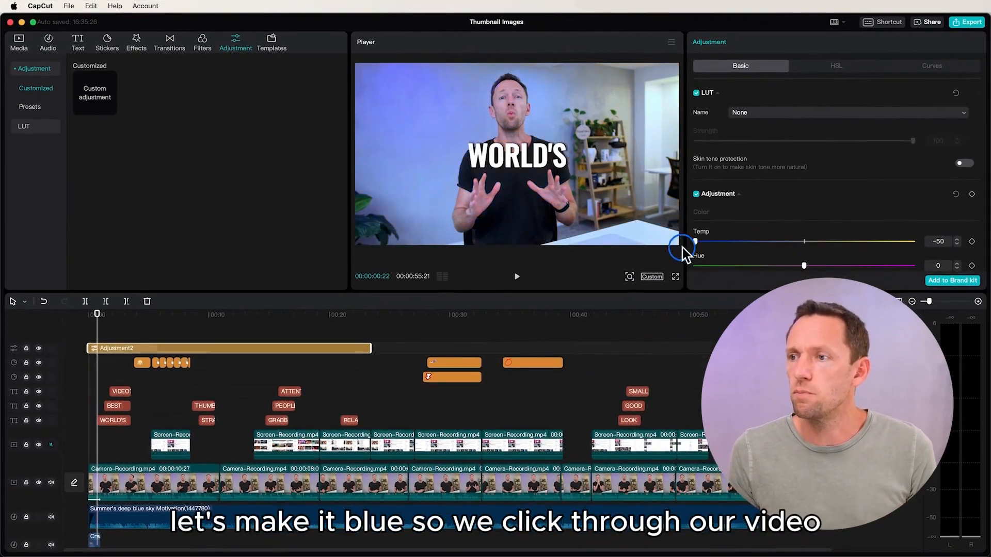
click(206, 316)
click(254, 315)
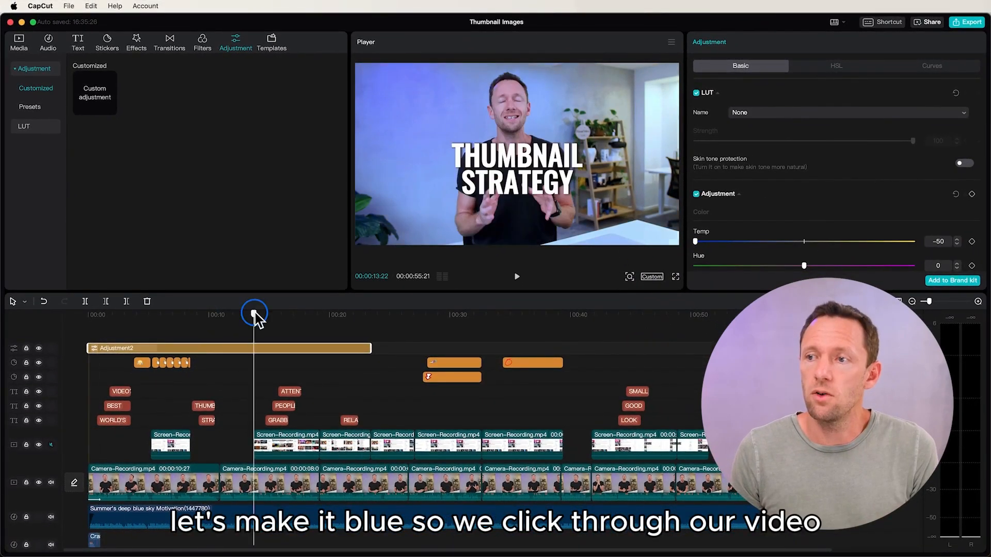
click(314, 319)
click(344, 317)
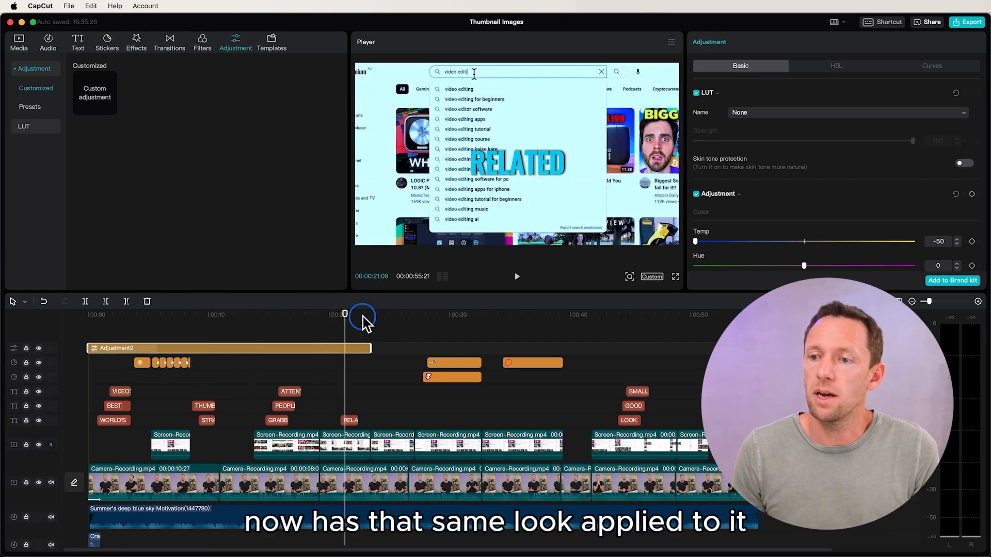
Step: Compare the picture beneath the adjustment layer with the ungraded picture just beyond its end
click(364, 320)
click(396, 322)
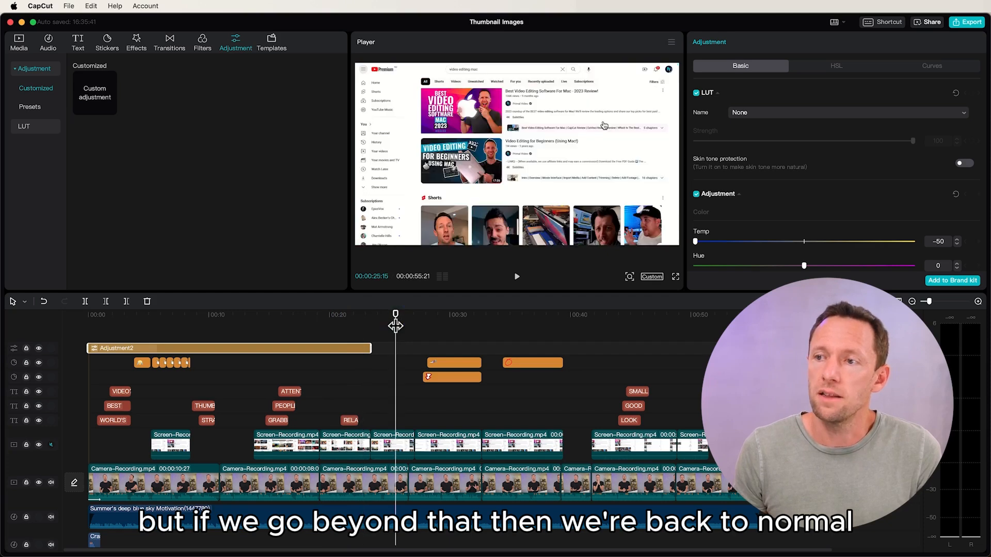
click(358, 319)
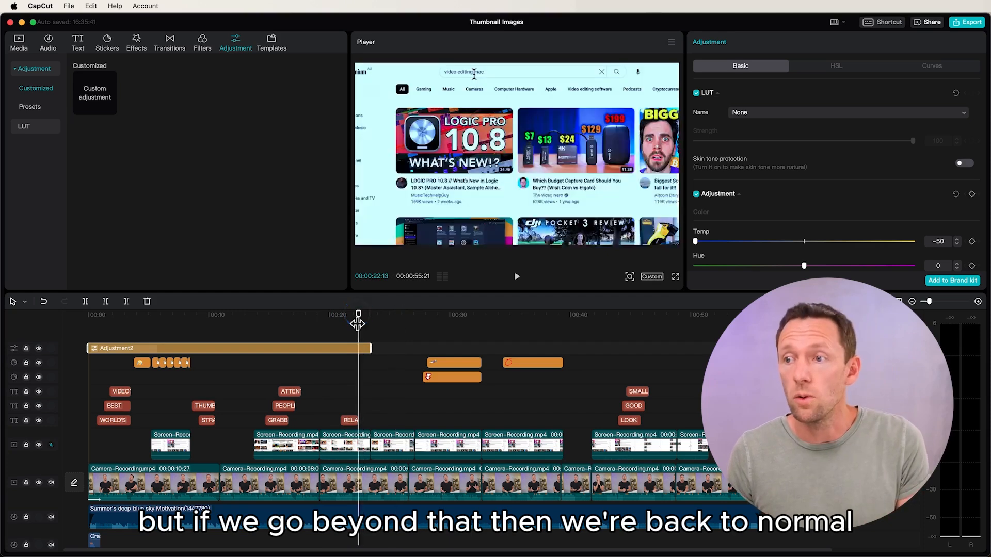
Step: Copy the adjustment layer to the end of the project and trim its start to about 51 seconds
right_click(309, 357)
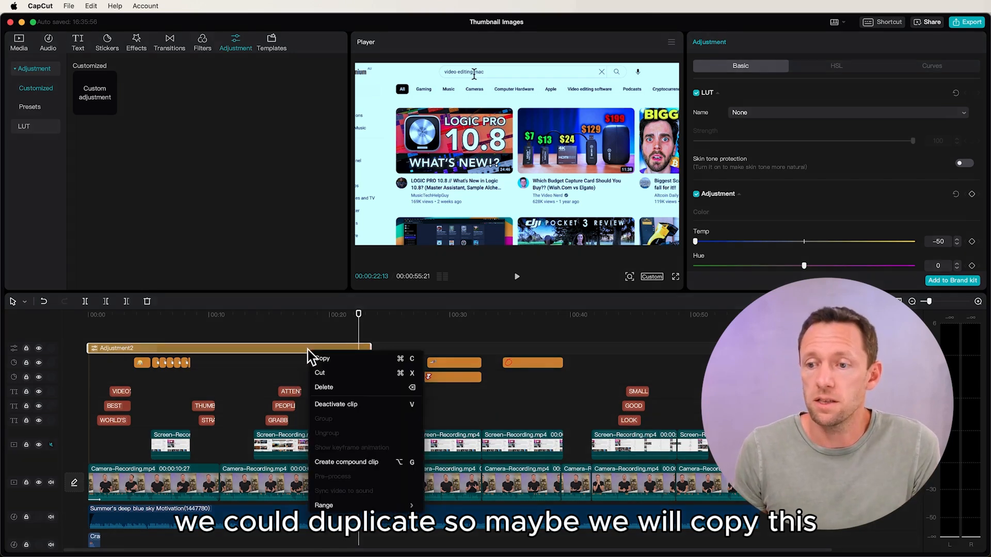
click(339, 359)
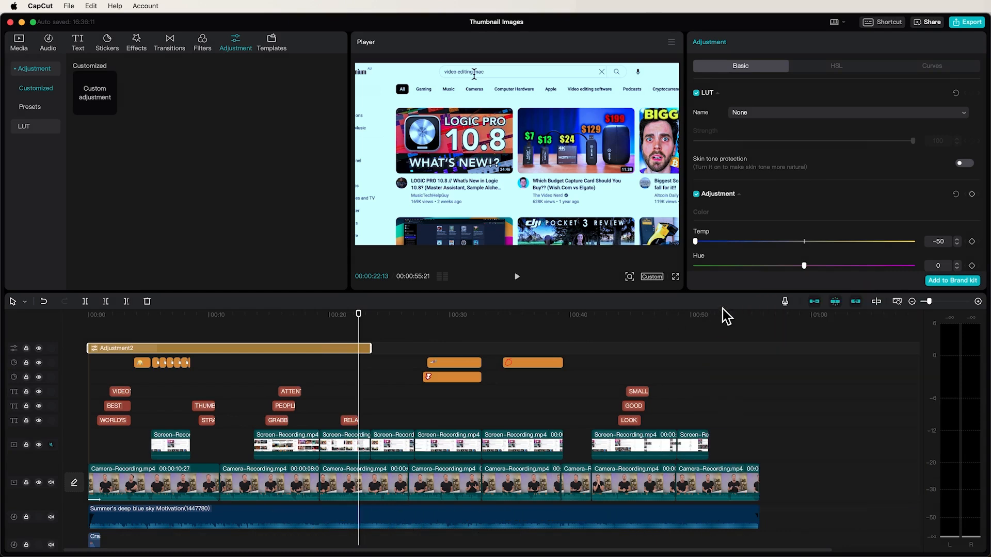
click(741, 317)
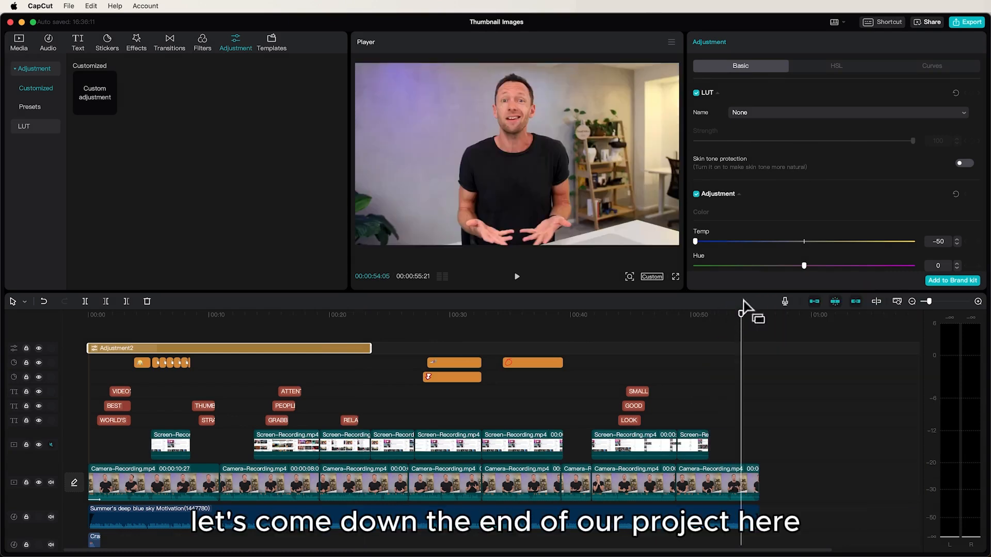
right_click(750, 364)
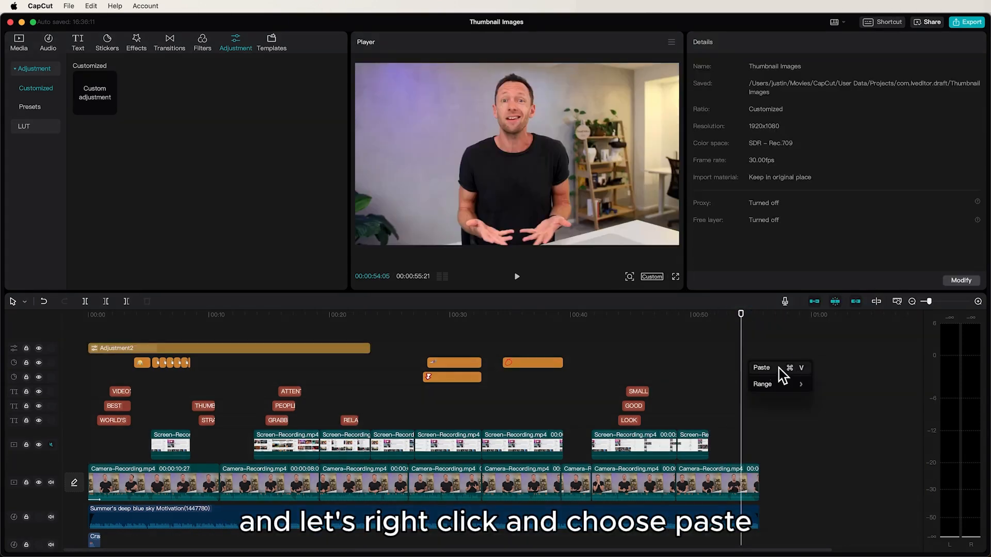
click(763, 367)
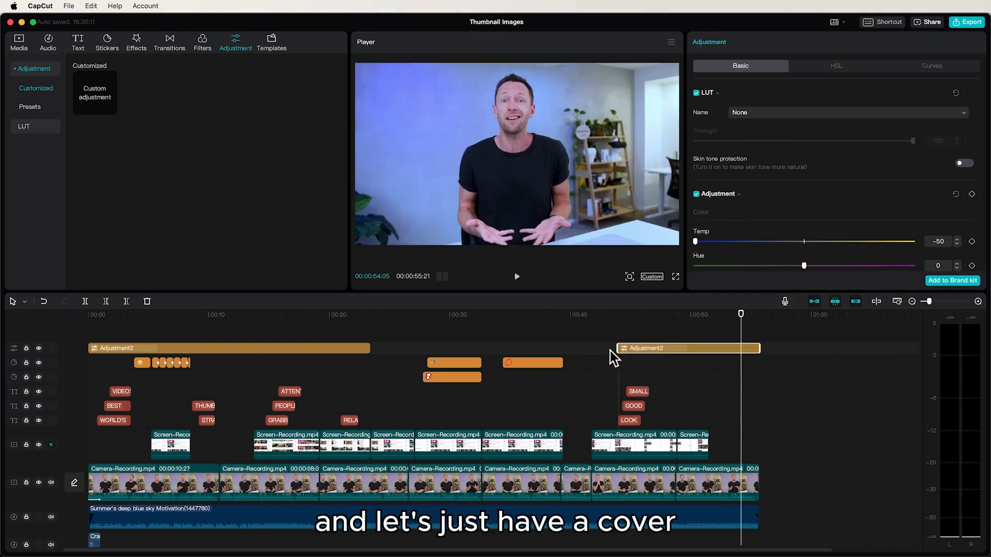
drag(617, 347, 709, 354)
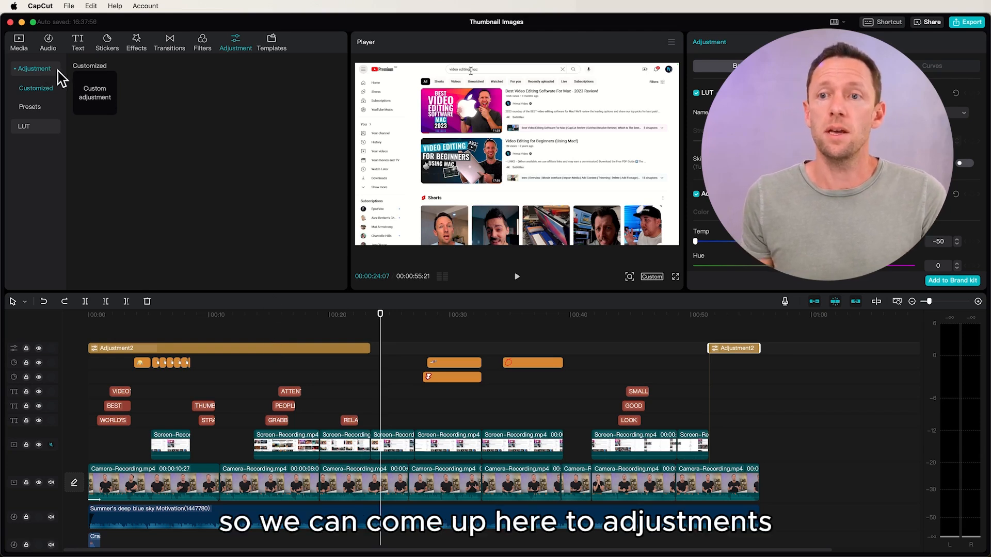
Step: Delete both adjustment layers and add the saved preset "JB Test Adjustment" above all tracks at about 12 seconds
click(34, 110)
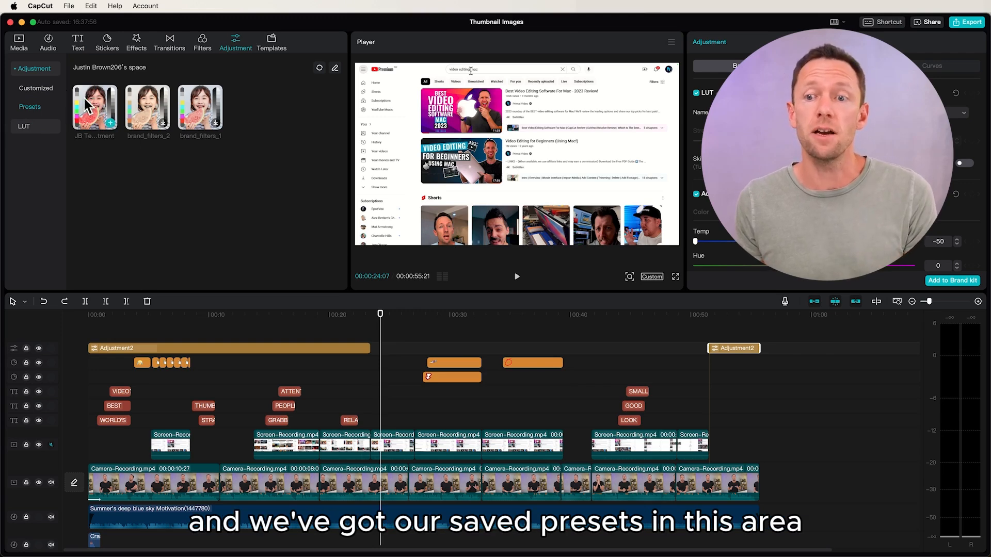
click(309, 350)
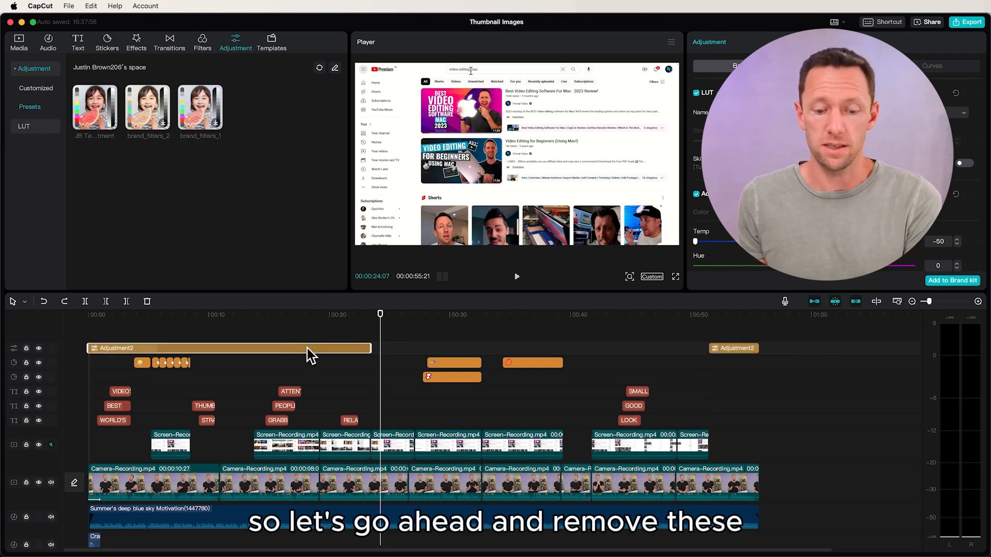
key(Delete)
click(723, 350)
key(Delete)
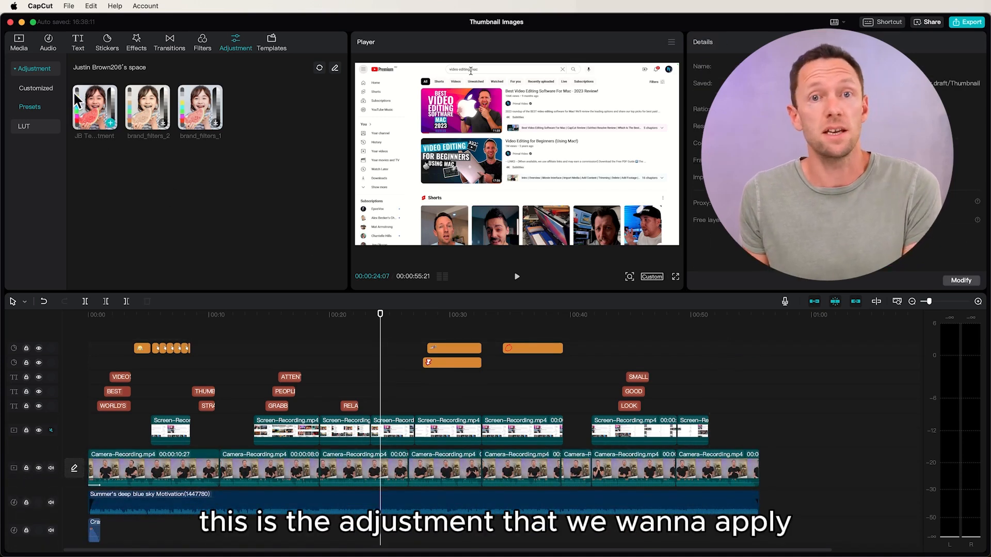
drag(77, 101, 230, 336)
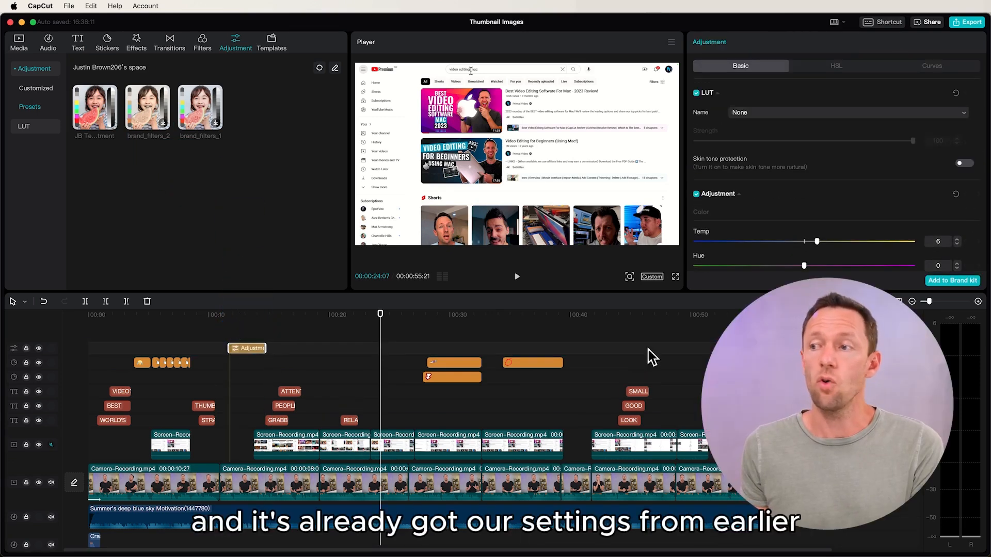
scroll(849, 194, down, 5)
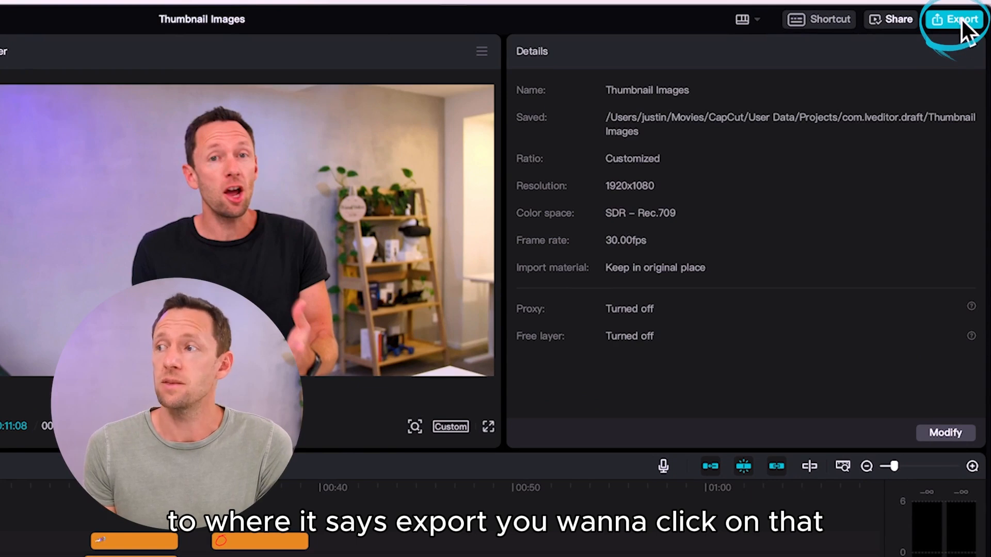
Step: Open the export settings, title the video "Thumbnail Images v1" and choose the Desktop as the export folder
click(961, 20)
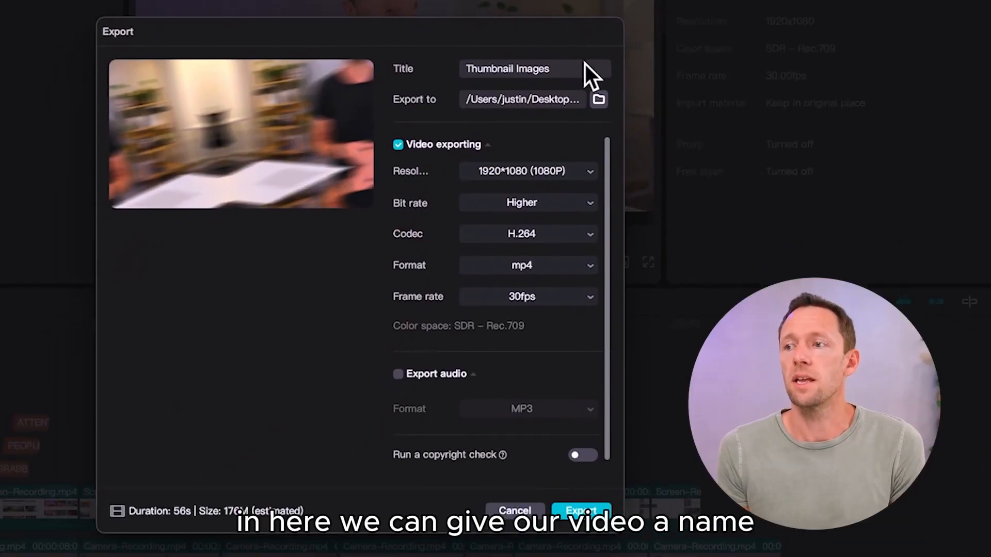
click(572, 69)
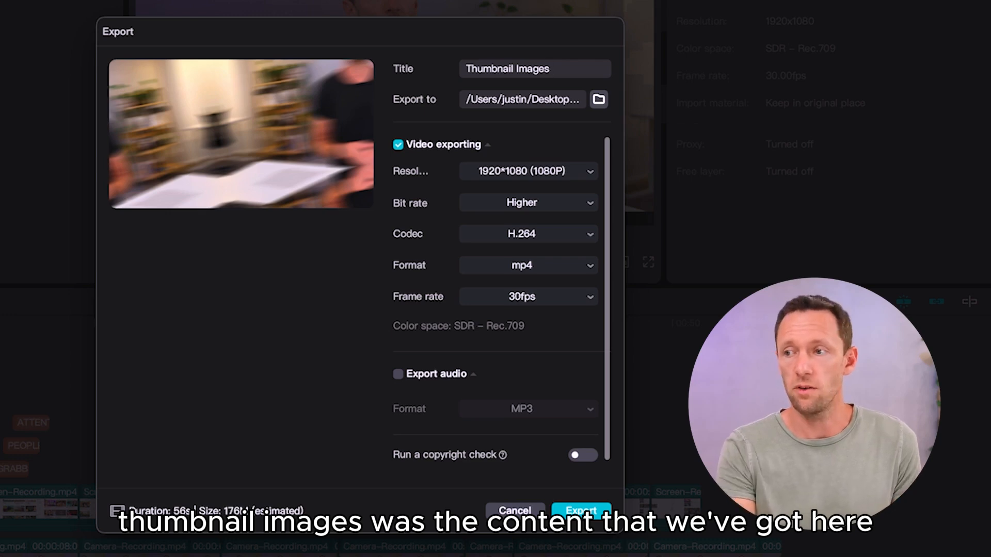
text(v1)
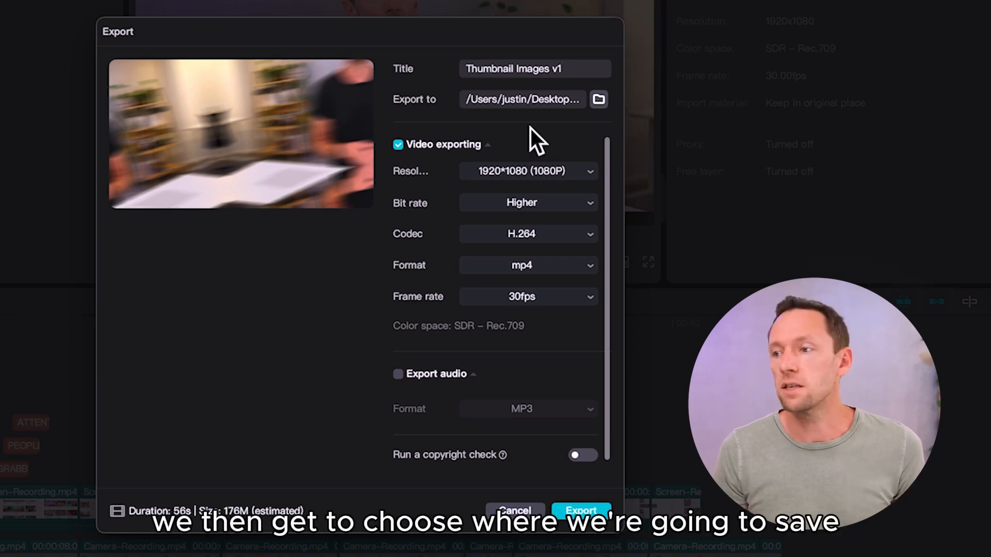
click(599, 100)
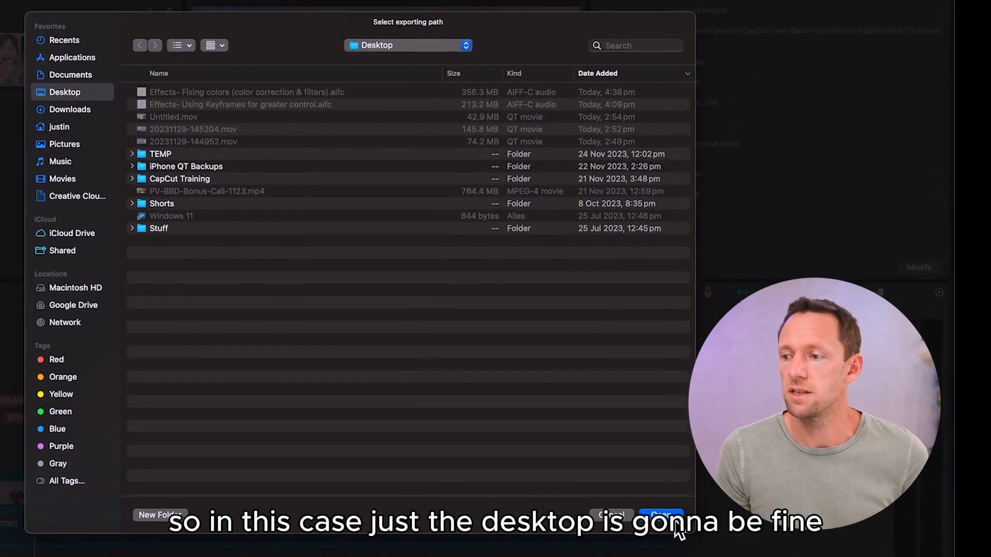
click(671, 516)
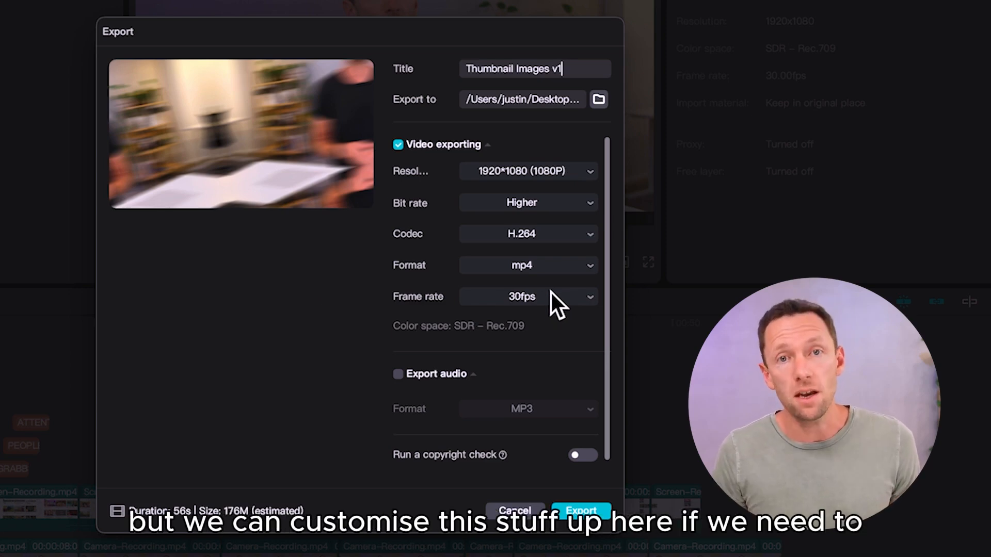
Step: Keep the export resolution at 1920*1080 (1080P), and try the Customized bit rate before returning it to Higher
click(587, 172)
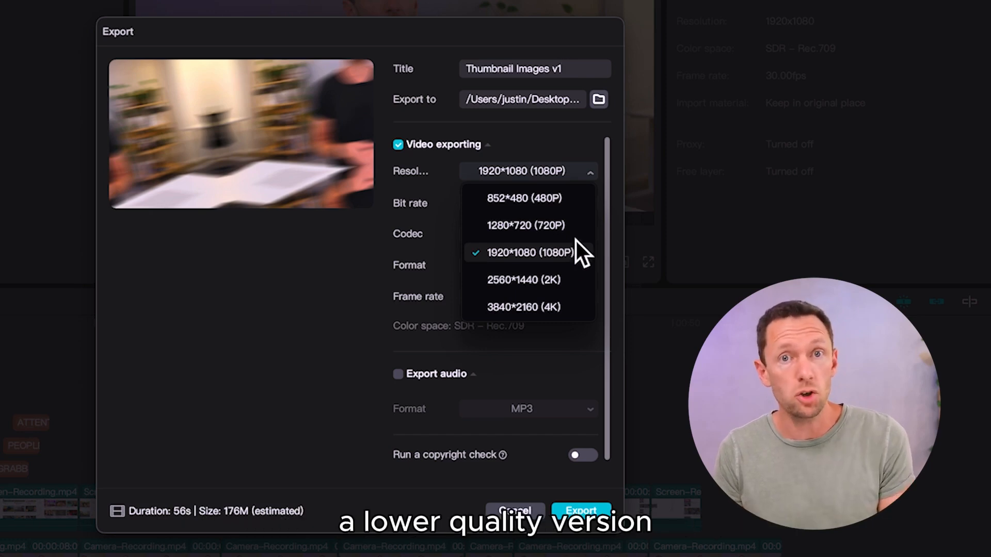
click(574, 256)
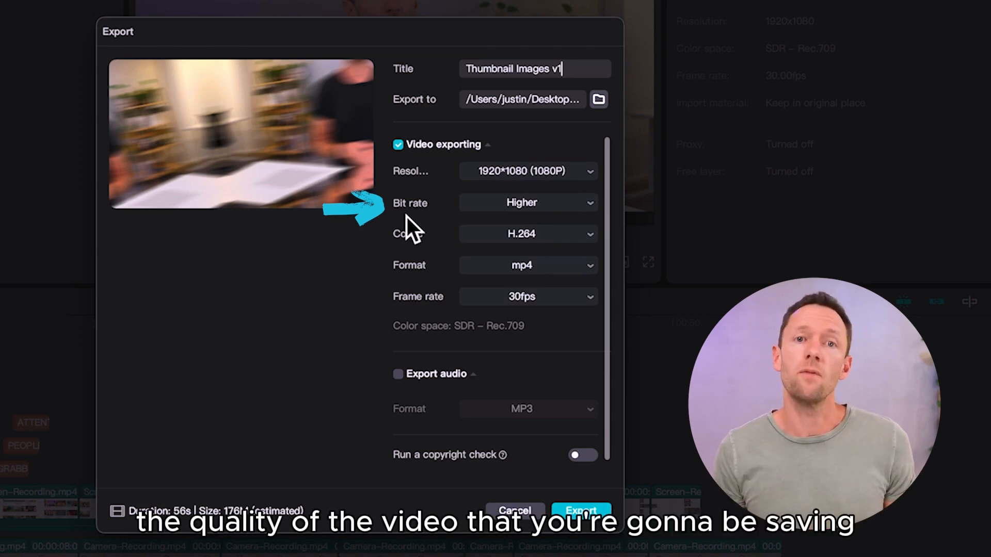
click(543, 205)
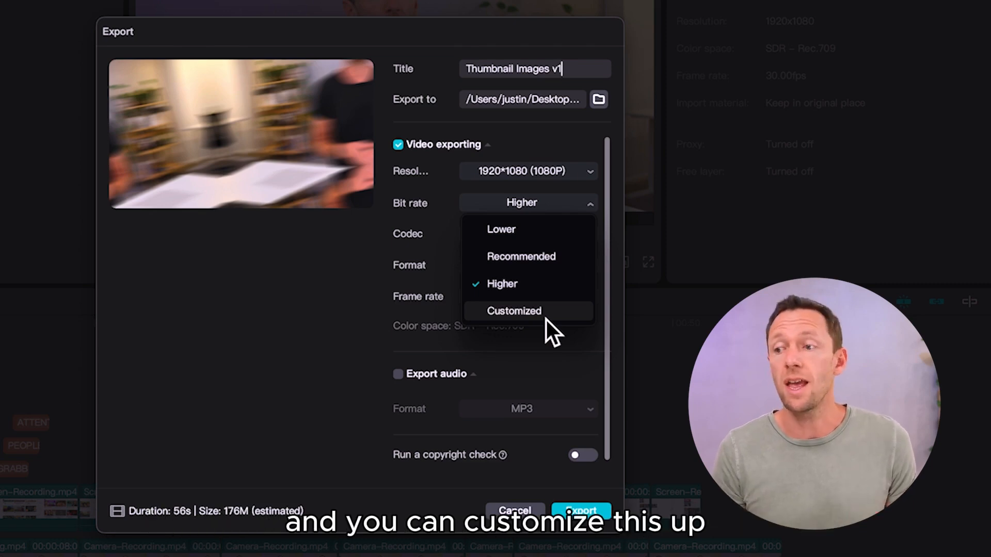
click(523, 312)
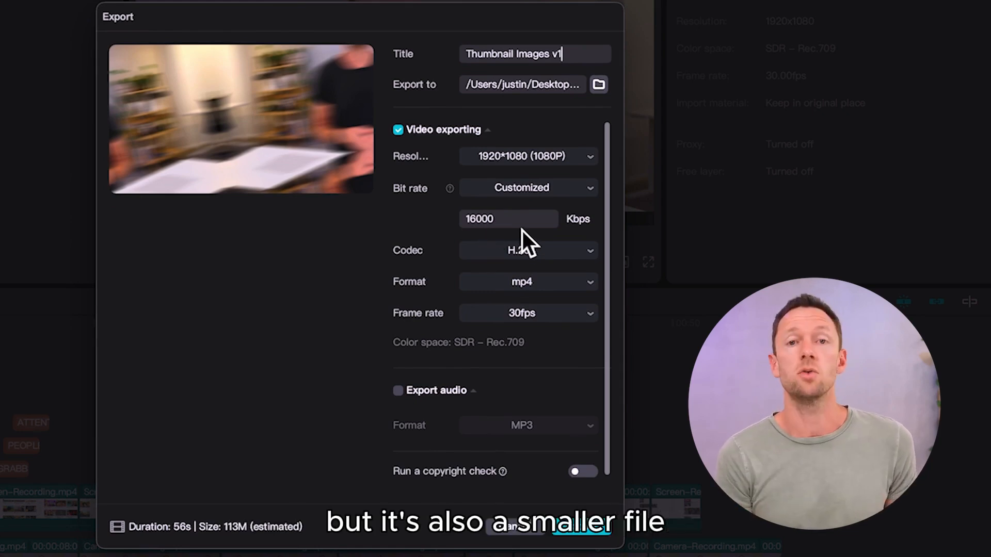
click(532, 190)
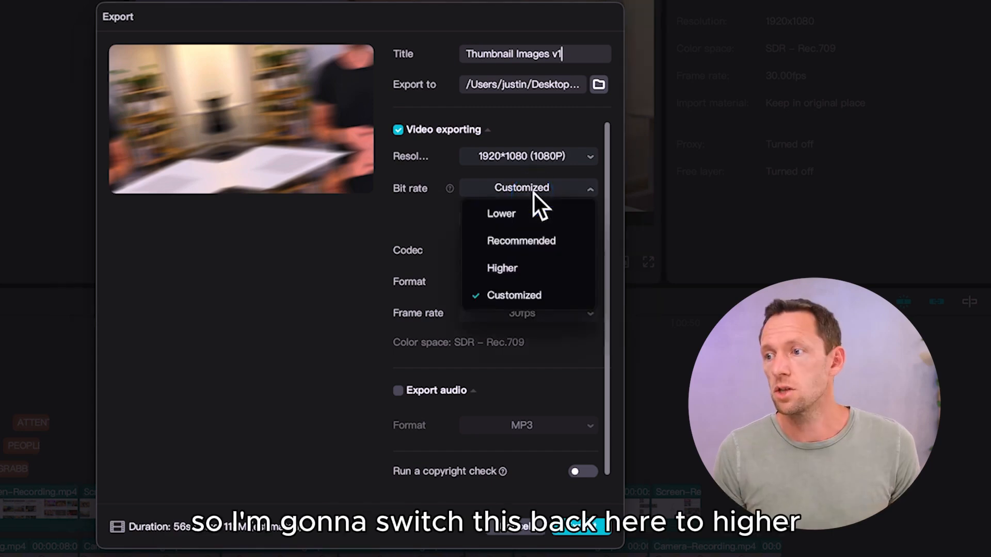
click(529, 273)
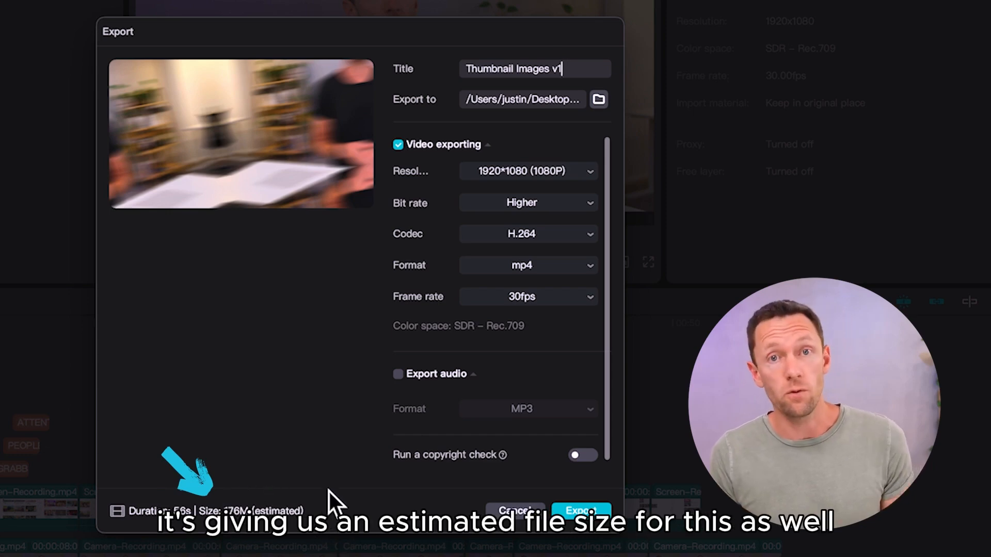
Step: Compare the estimated file size at the Recommended and Lower bit rates, and return the bit rate to Higher
click(552, 205)
click(559, 260)
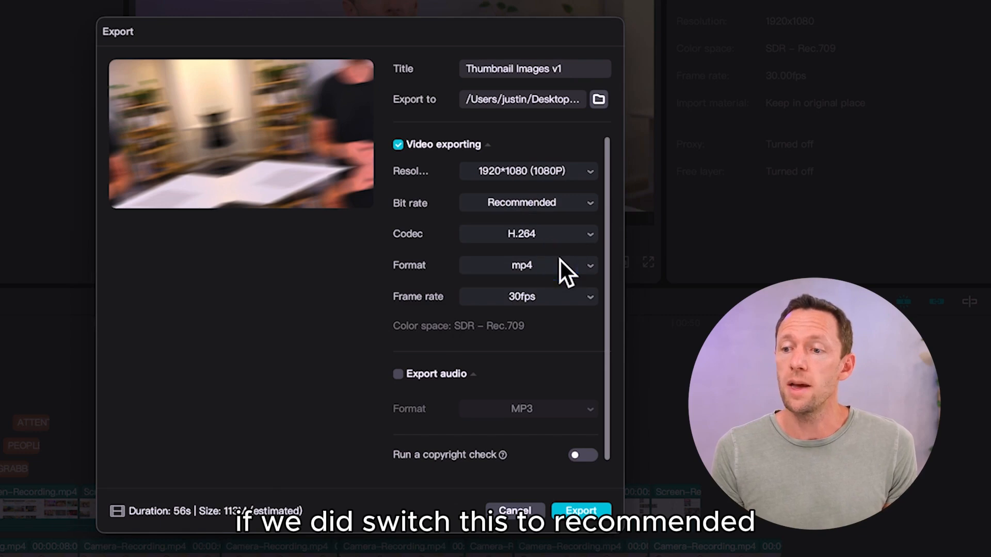
click(522, 209)
click(529, 226)
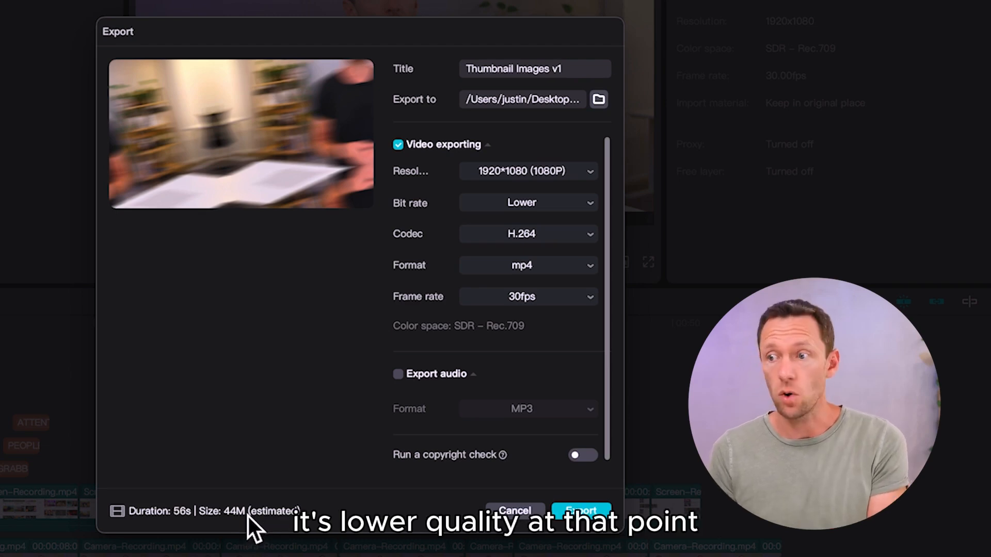
click(500, 208)
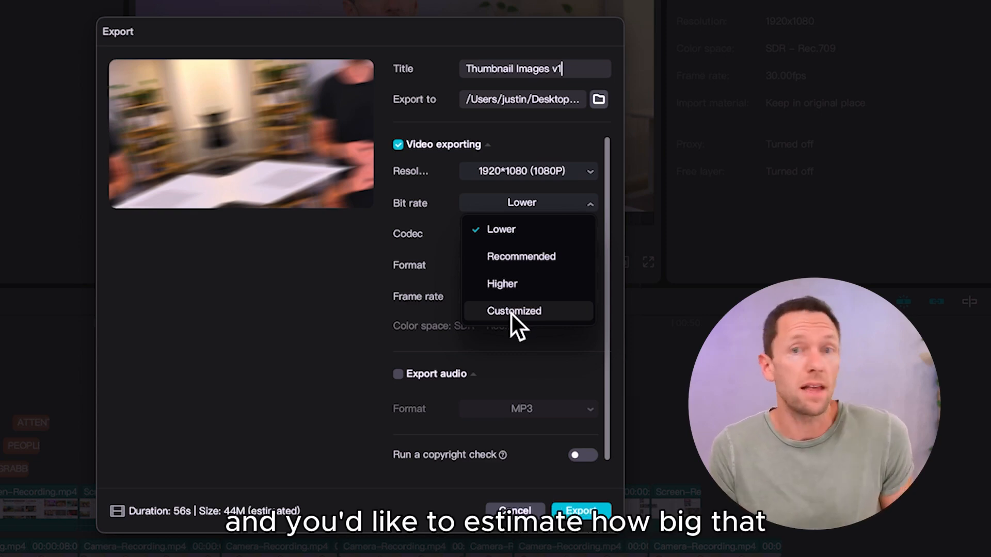
click(513, 284)
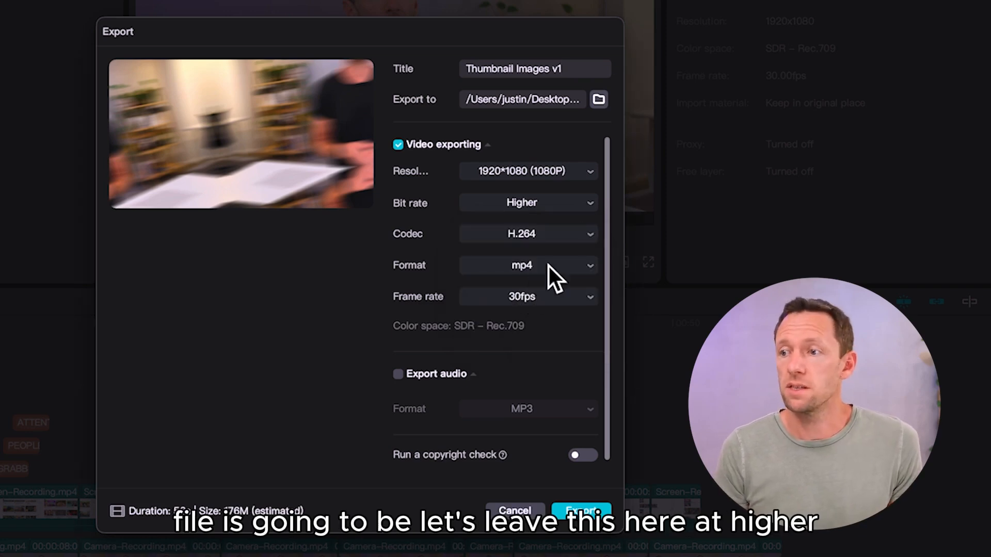
Step: Review the codec and frame rate options for the export, keeping H.264 and 30fps
click(589, 235)
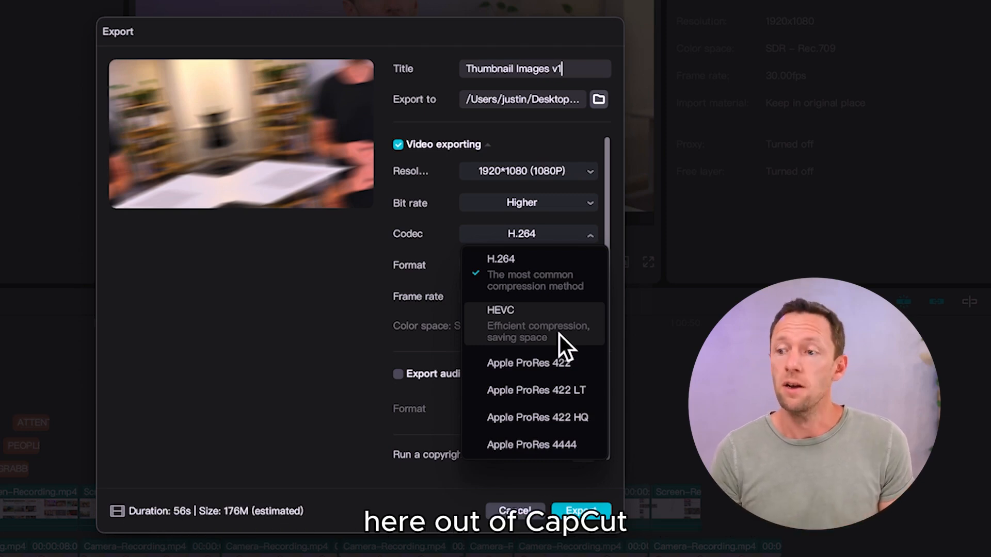
scroll(546, 447, down, 1)
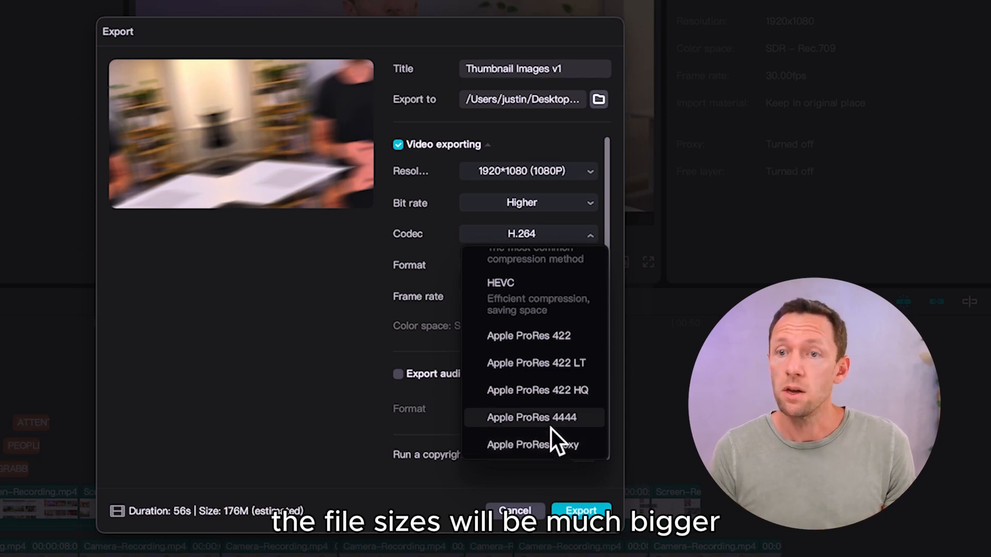
scroll(552, 429, up, 1)
click(507, 274)
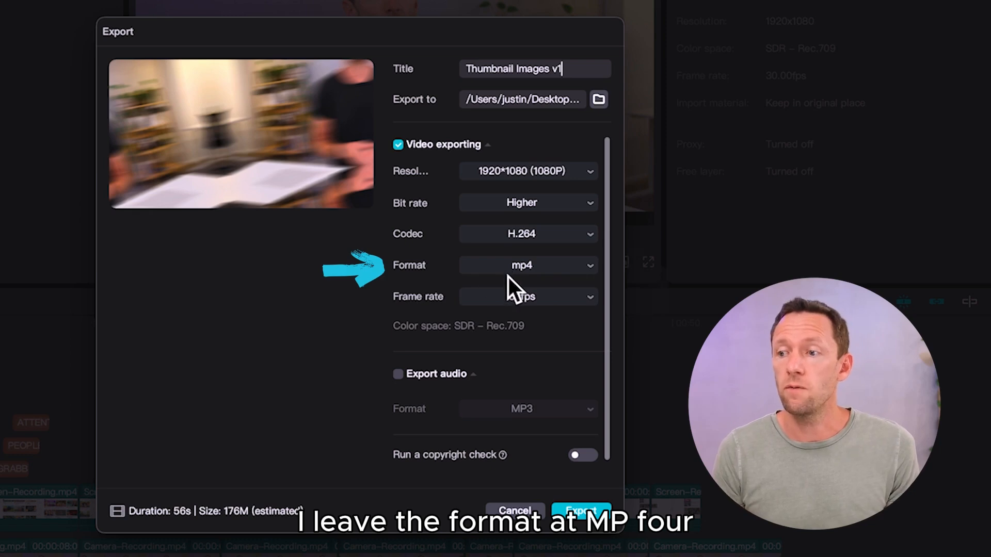
click(549, 305)
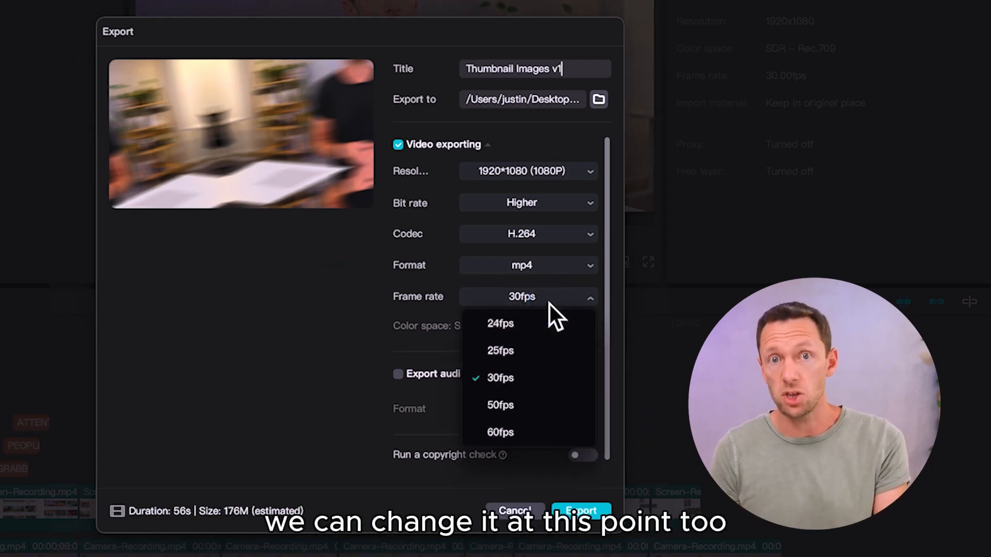
click(455, 312)
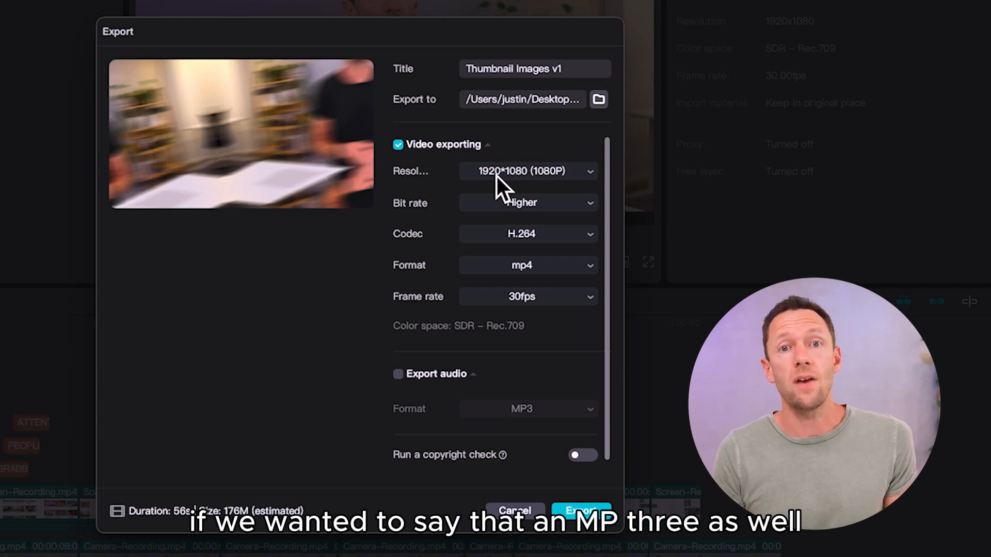
Step: Try enabling the separate audio export, review its format options with MP3 kept, and disable the audio export again
click(404, 375)
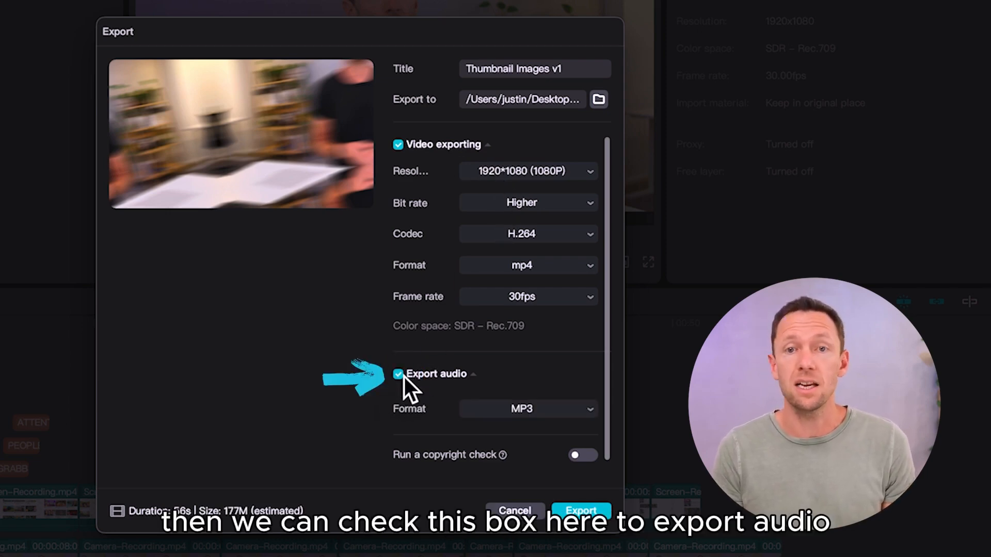
click(592, 409)
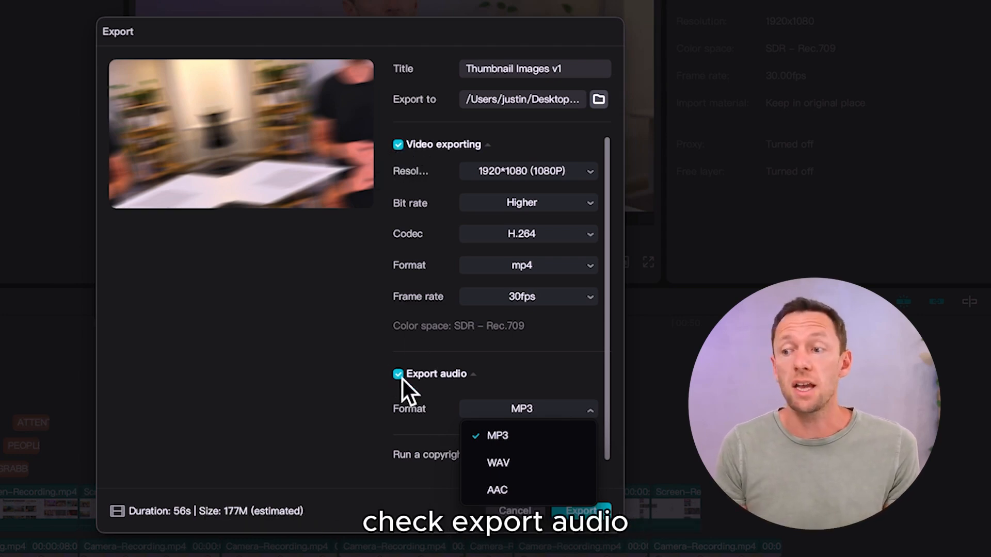
click(489, 364)
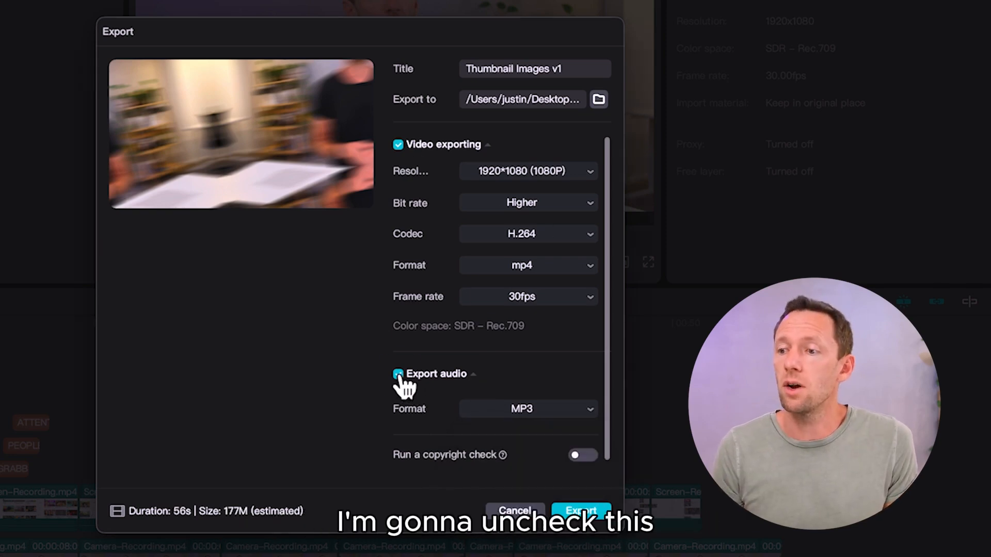
click(398, 375)
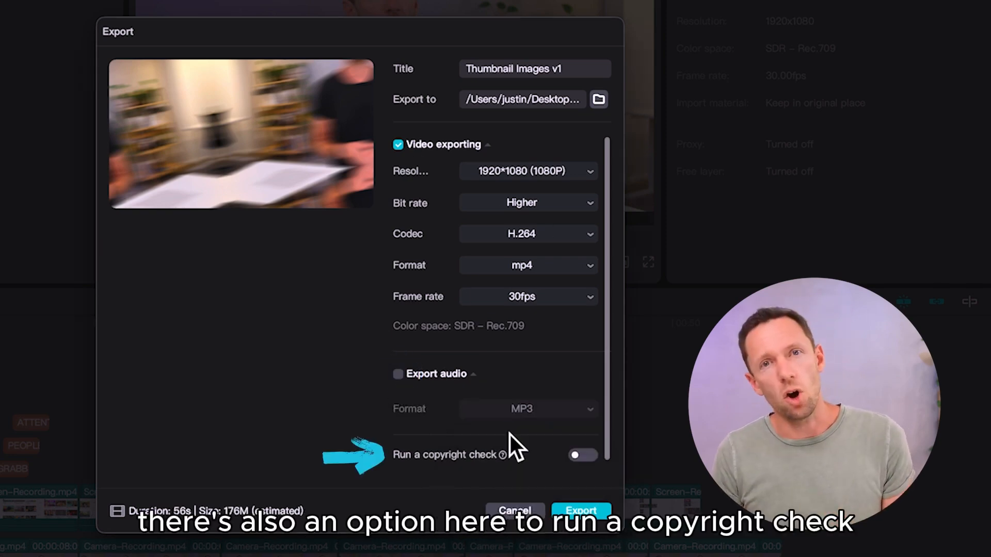
Step: Export the video with the current settings and close the export window without sharing to TikTok or YouTube
mouse_move(507, 454)
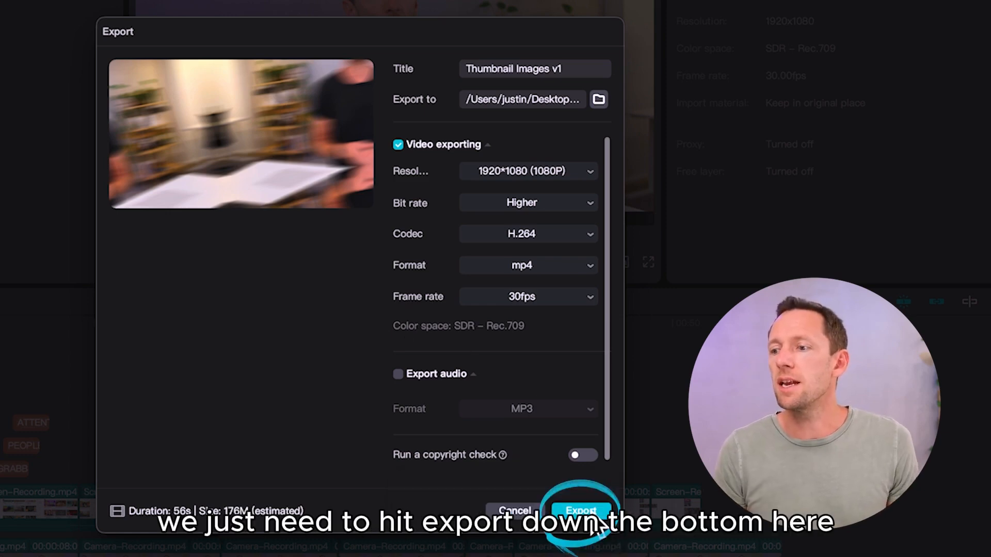
click(598, 523)
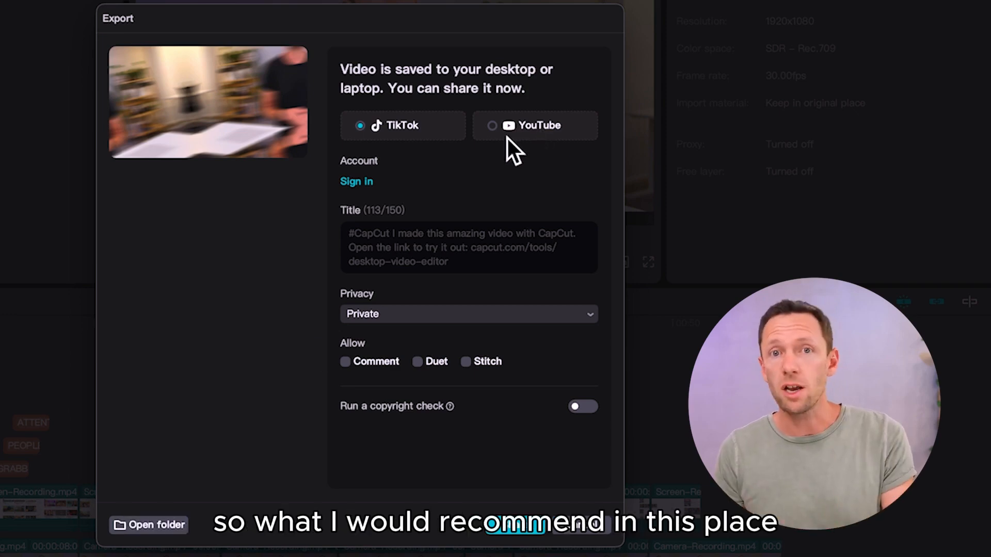
click(566, 528)
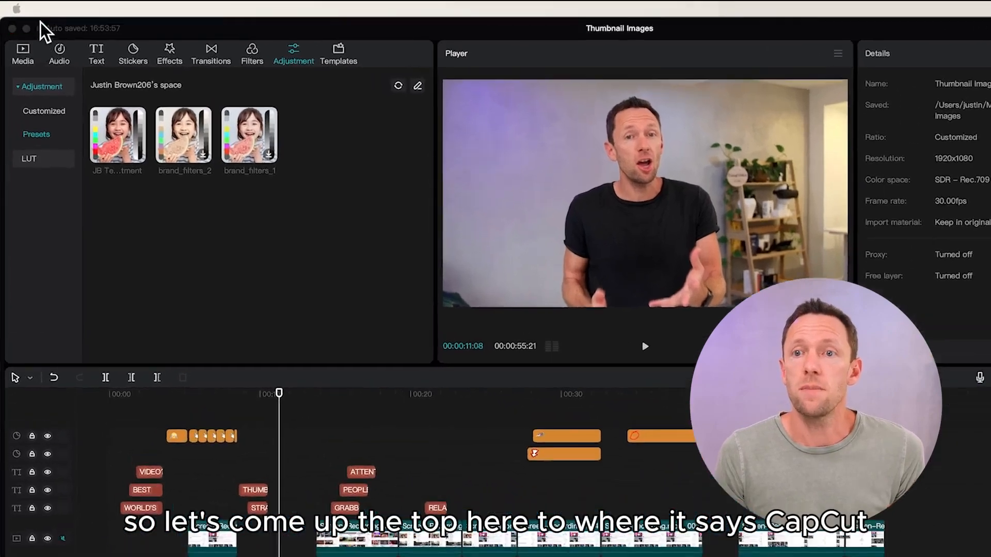
Step: Return to the home page and duplicate the Thumbnail Images project
click(38, 7)
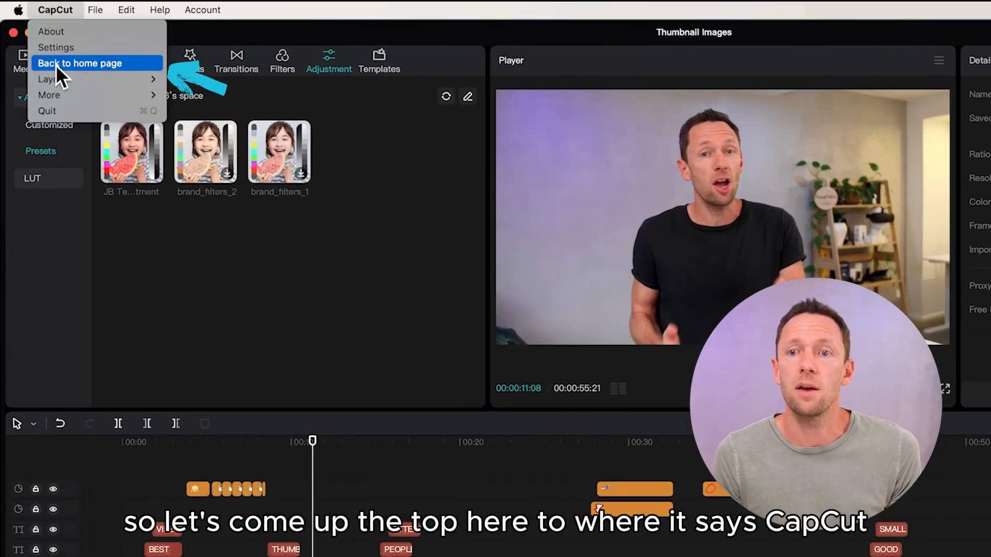
click(87, 63)
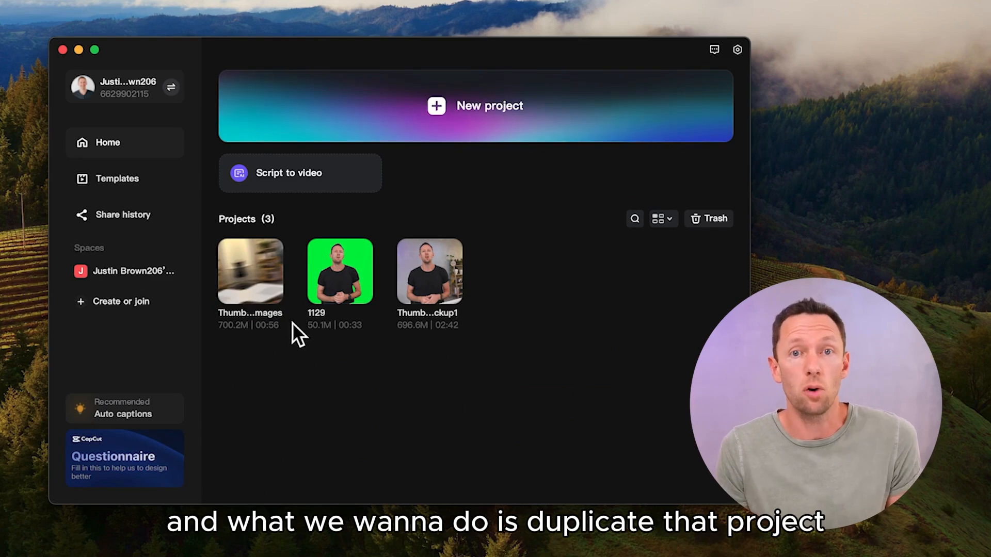
mouse_move(270, 254)
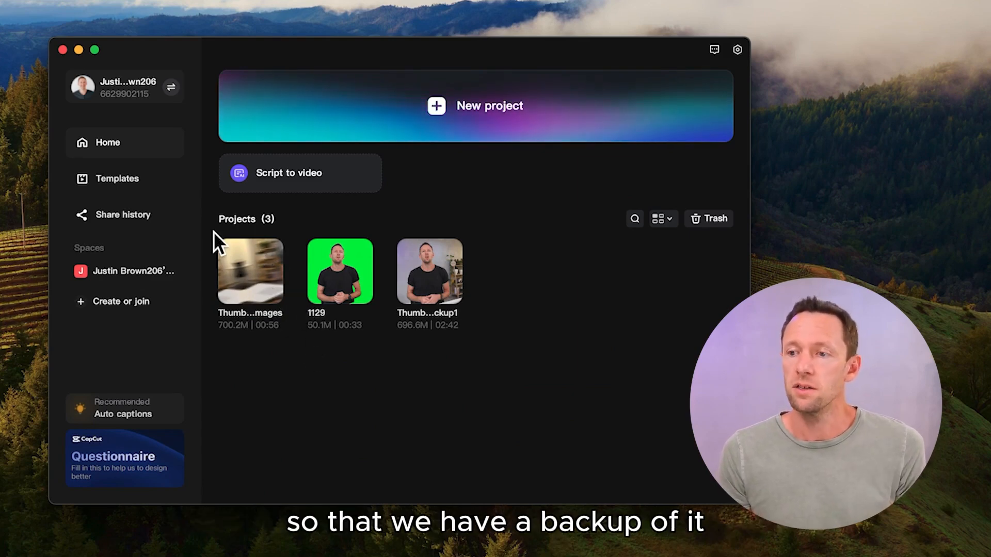
click(274, 294)
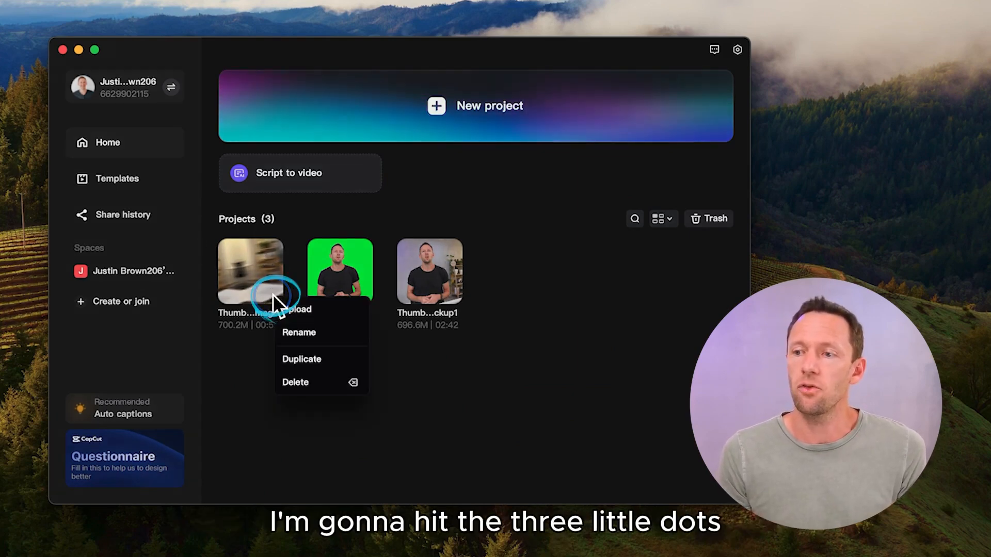
click(334, 359)
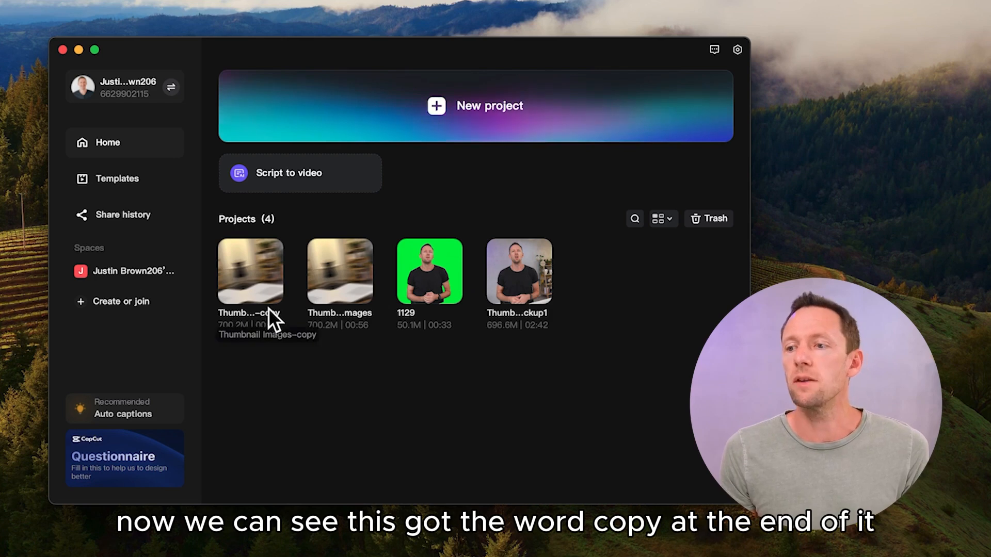
Step: Rename the duplicated project as Portrait
click(273, 294)
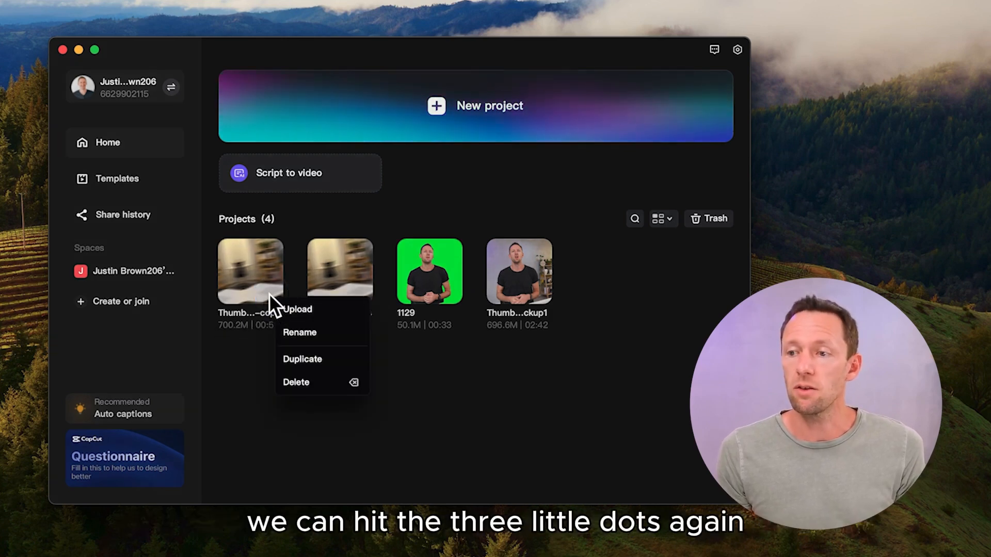
click(317, 333)
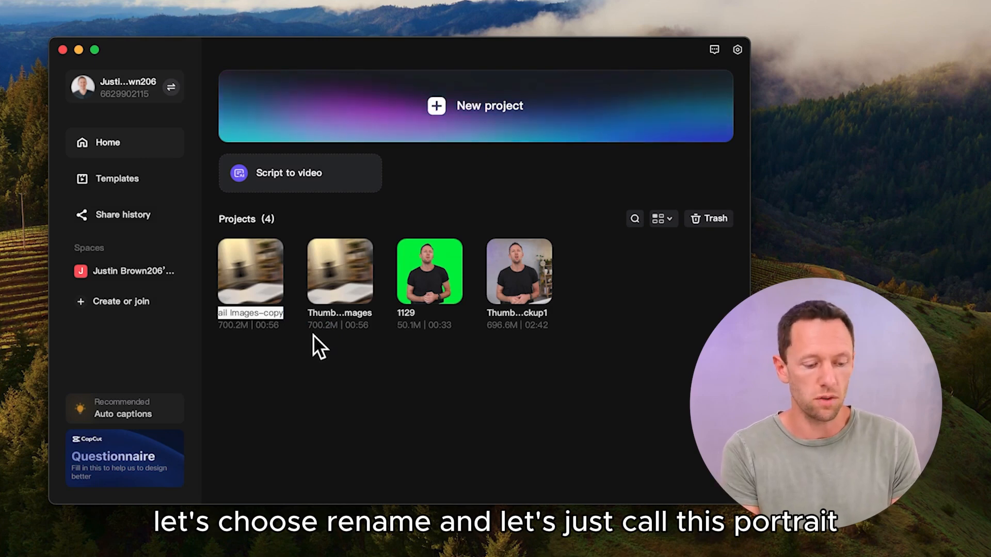
text(Portrait)
key(Return)
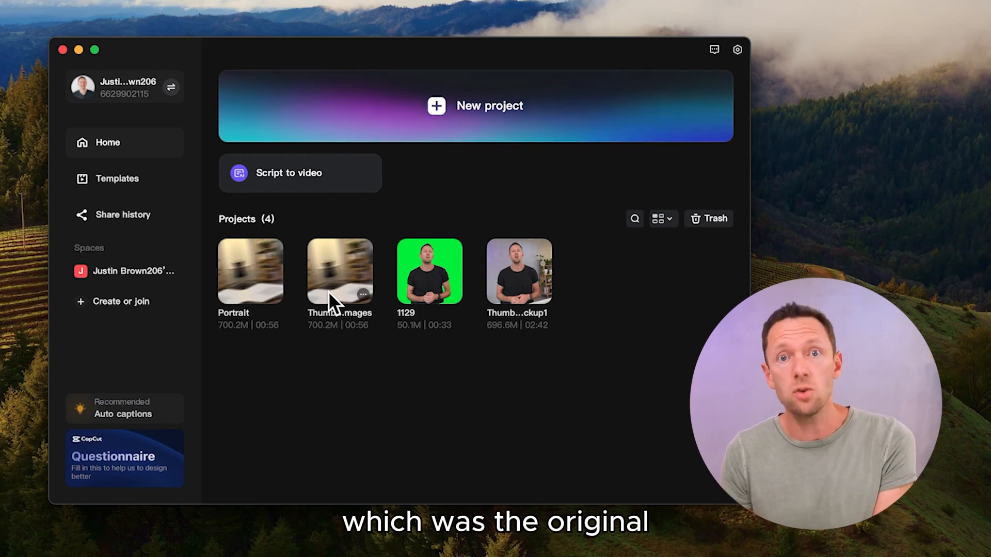
Step: Open the Portrait project and change its aspect ratio to 9:16
click(231, 271)
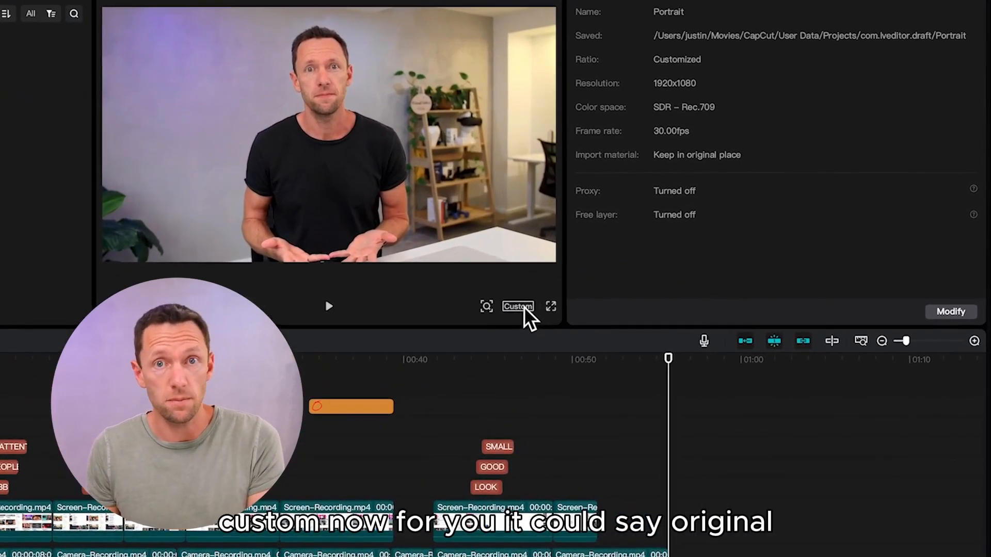
click(518, 307)
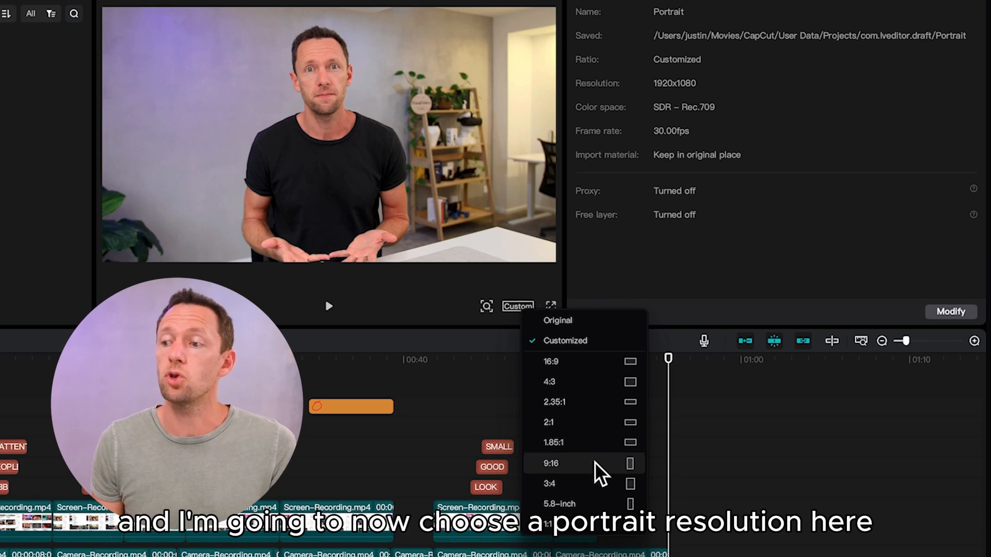
click(563, 463)
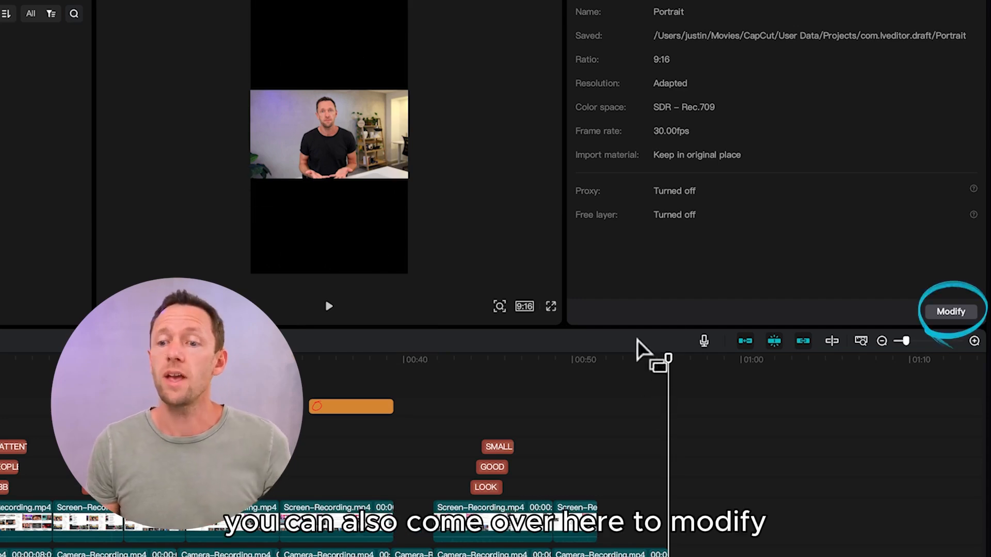
Step: Open the project settings and review the available aspect ratios, keeping 9:16
click(951, 311)
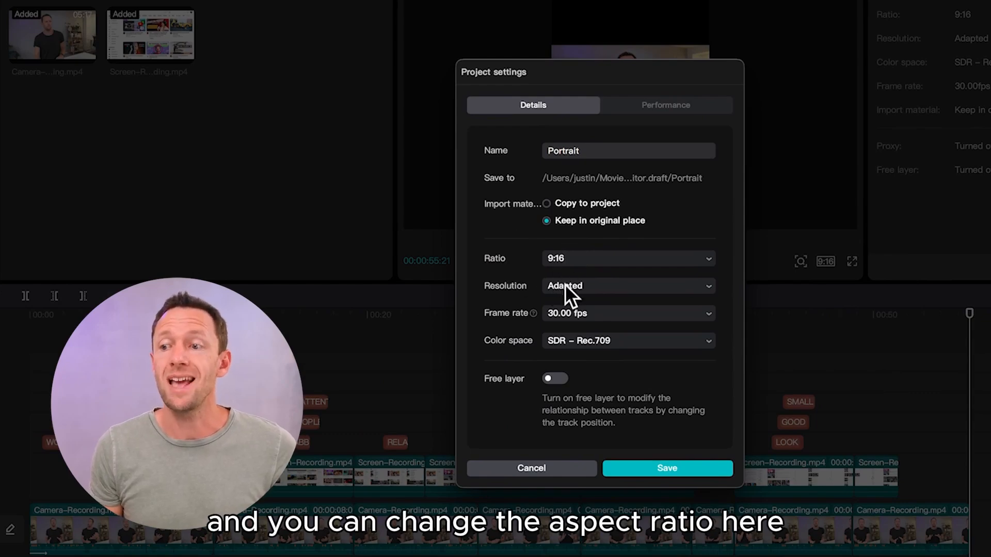
click(602, 260)
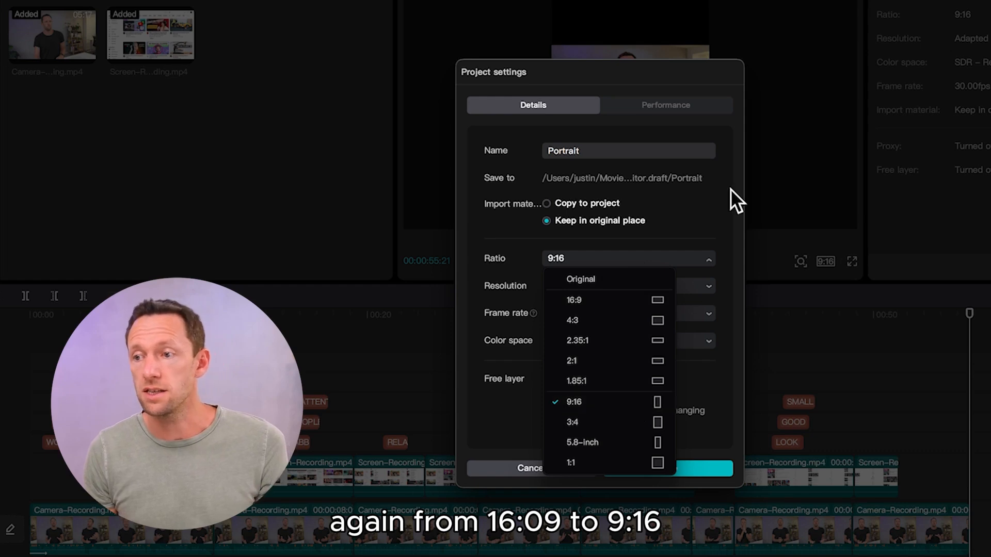
click(718, 202)
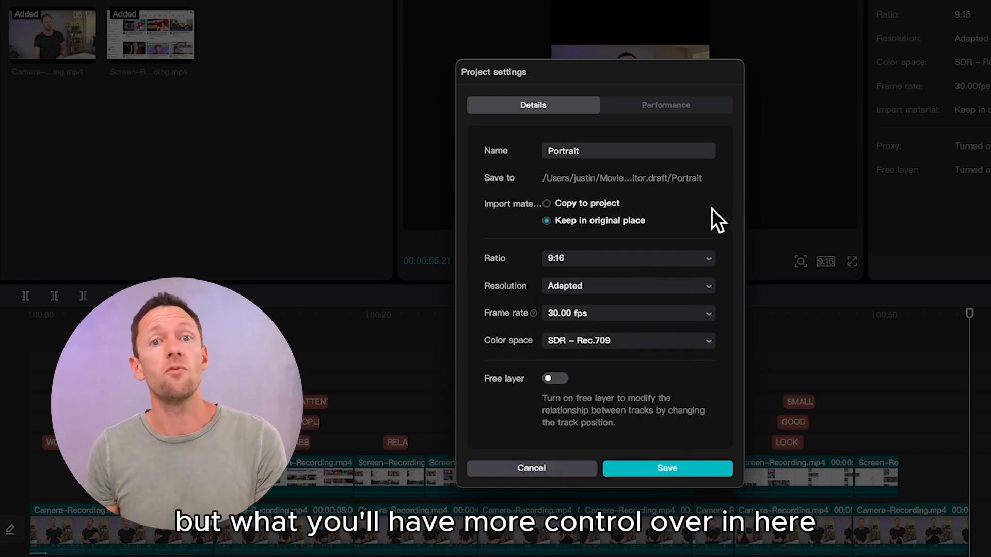
Step: Try the Customized resolution, return it to Adapted, and close the project settings without saving
click(561, 286)
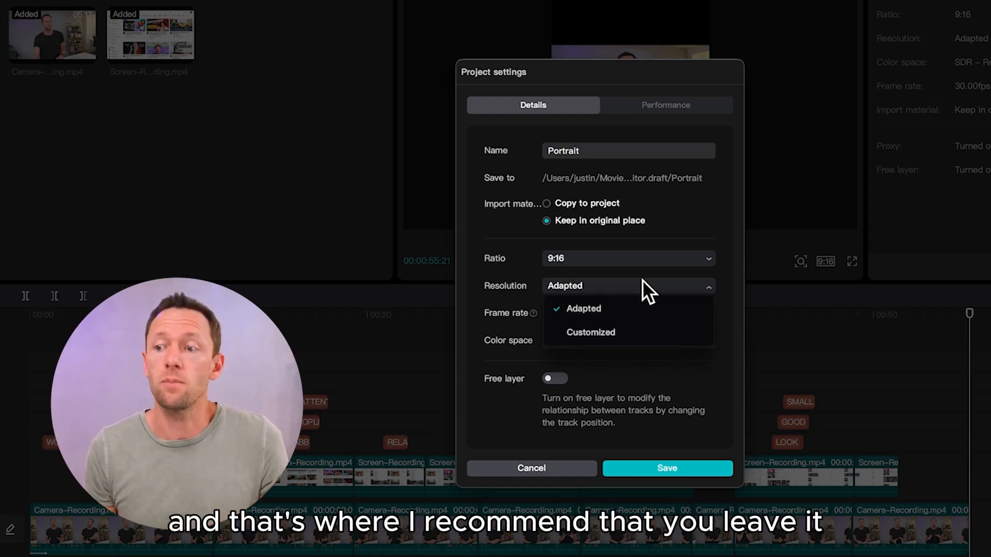
click(603, 331)
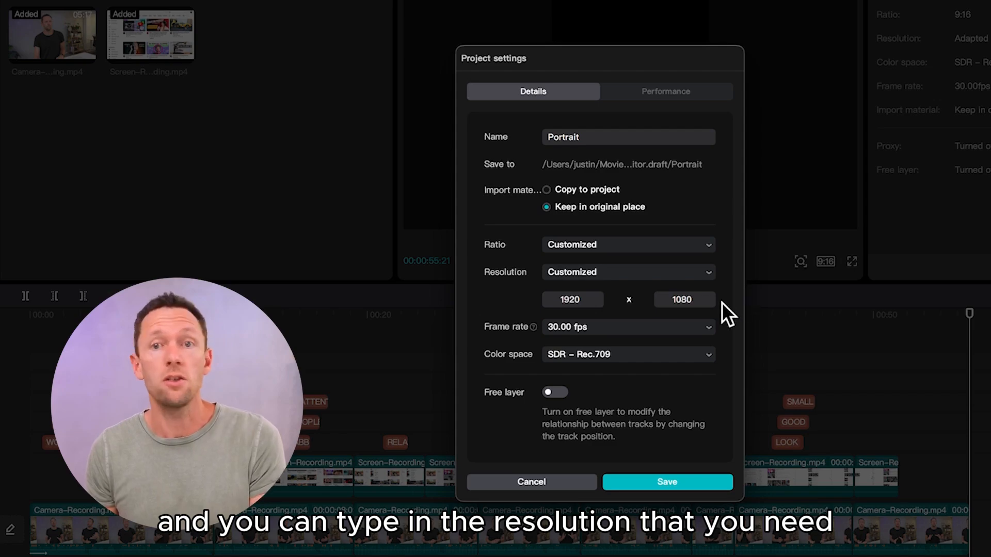
click(671, 272)
click(601, 290)
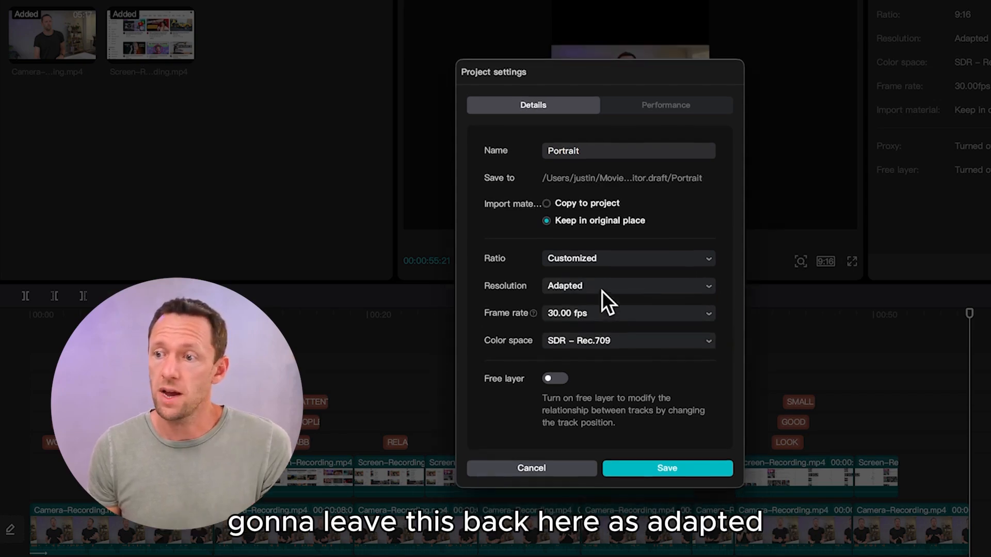
click(560, 469)
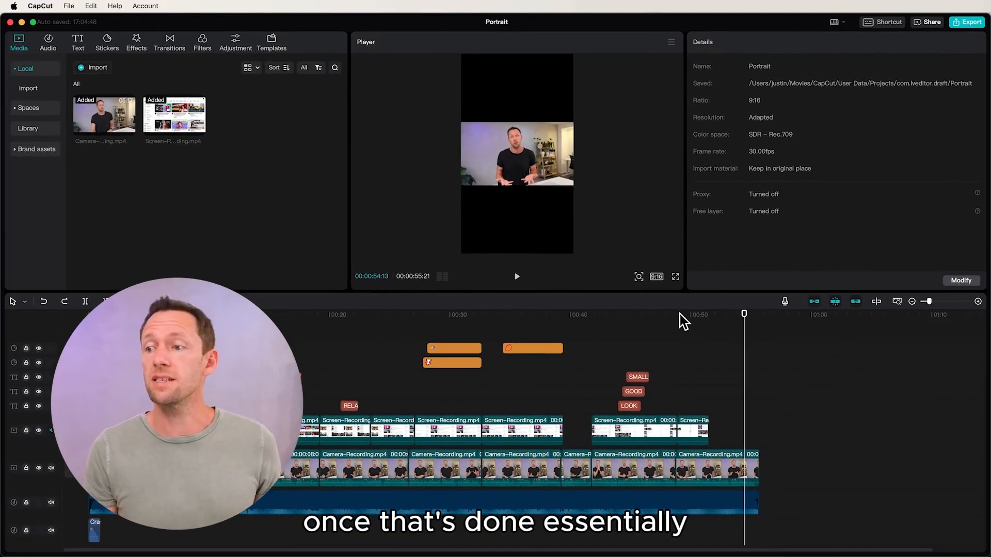
Step: Examine how the clips, titles and stickers are framed in the portrait format at several points along the timeline
click(713, 315)
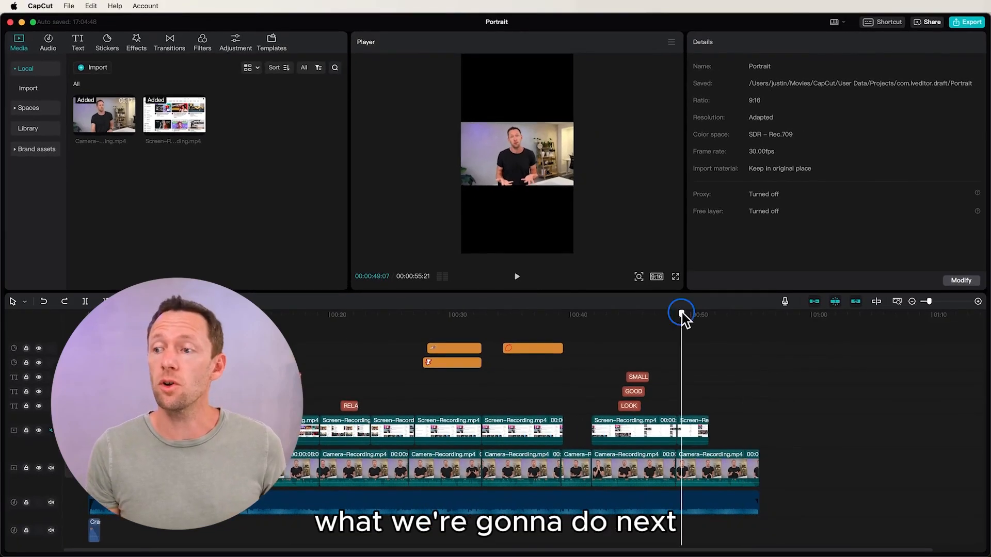
click(664, 315)
click(636, 324)
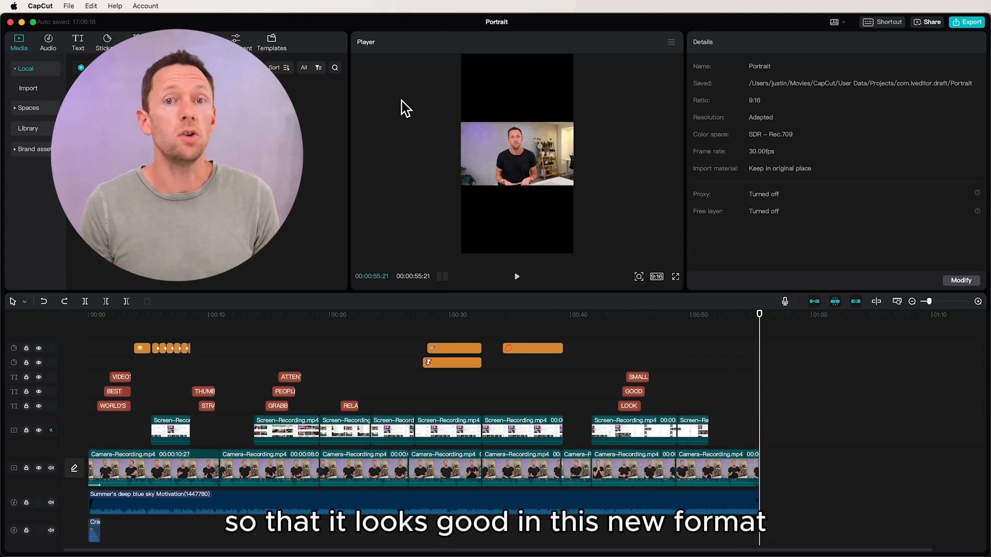
click(662, 326)
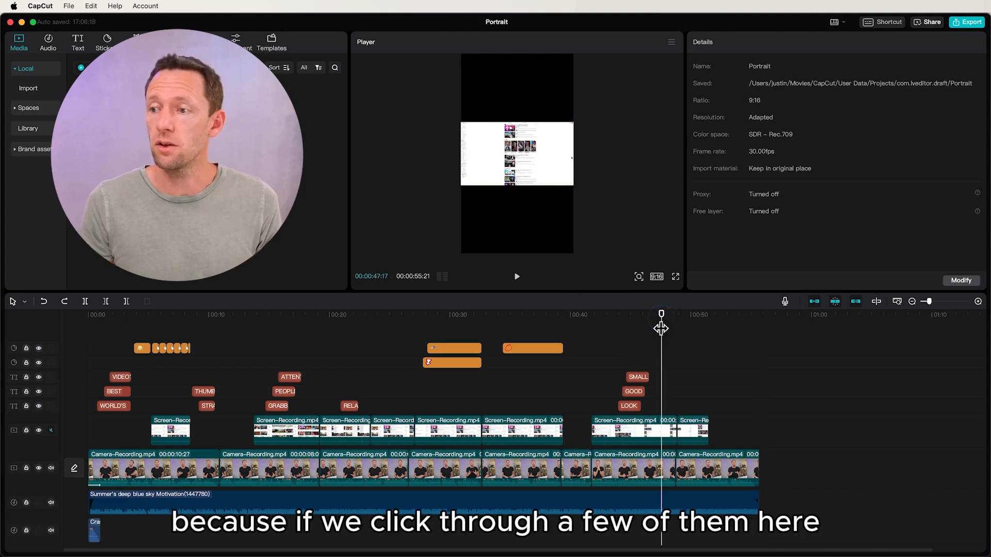
click(632, 325)
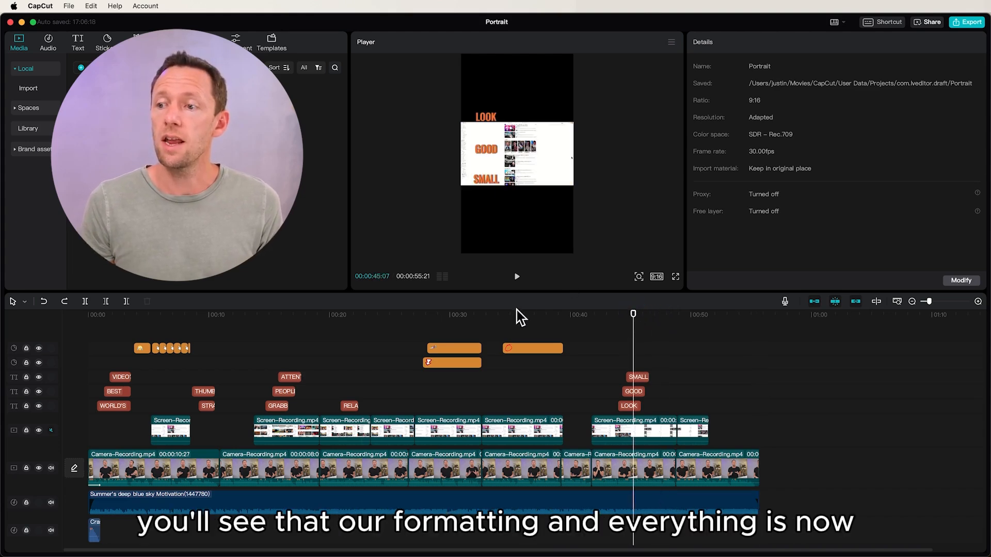
click(531, 316)
click(450, 316)
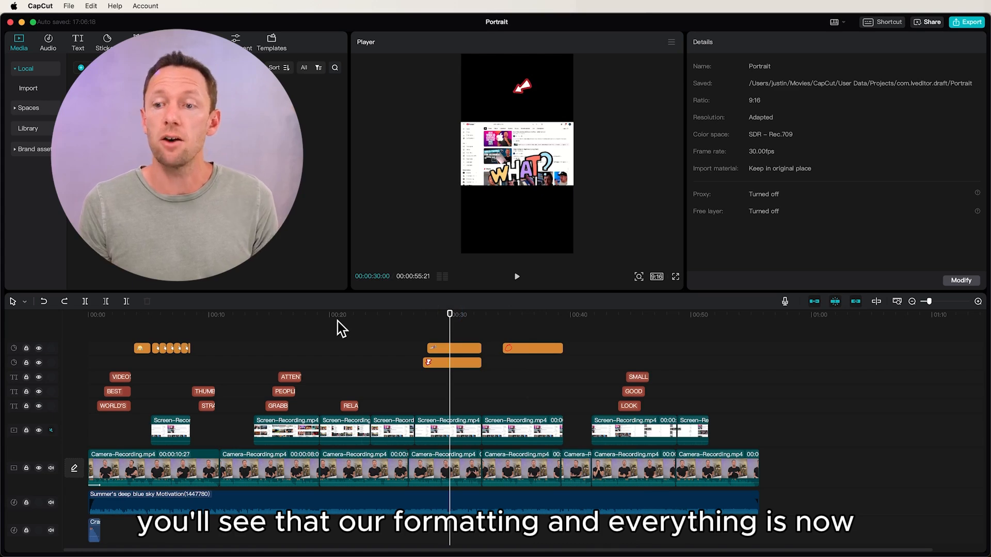
Step: Select all the camera recording clips on the main track, scale them to 319%, and reposition them slightly to the right within the frame
click(810, 464)
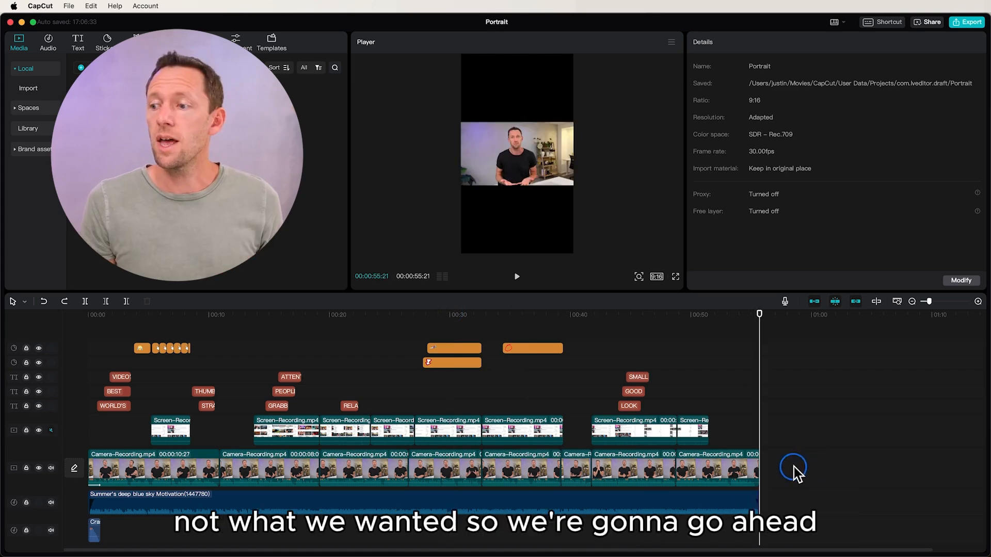
drag(794, 469, 112, 467)
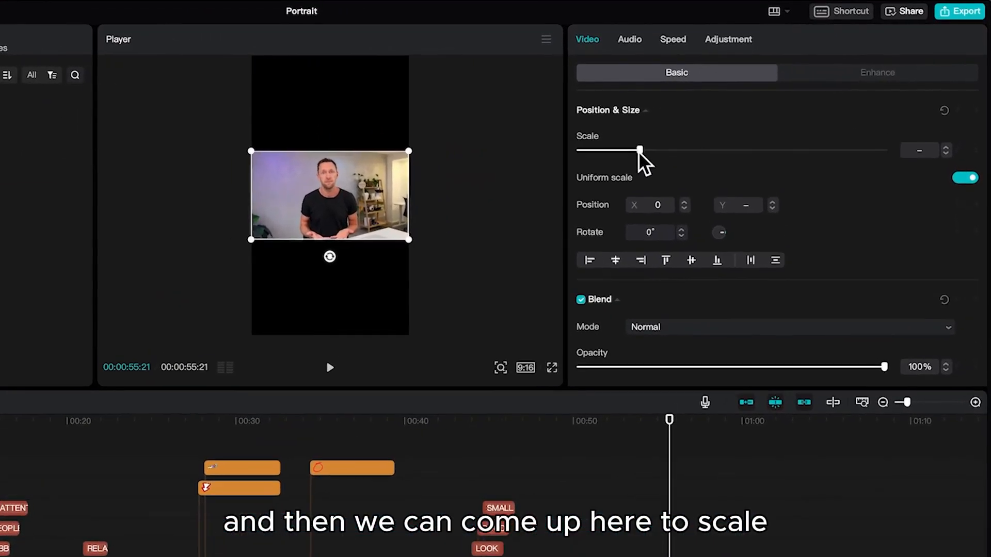
click(738, 122)
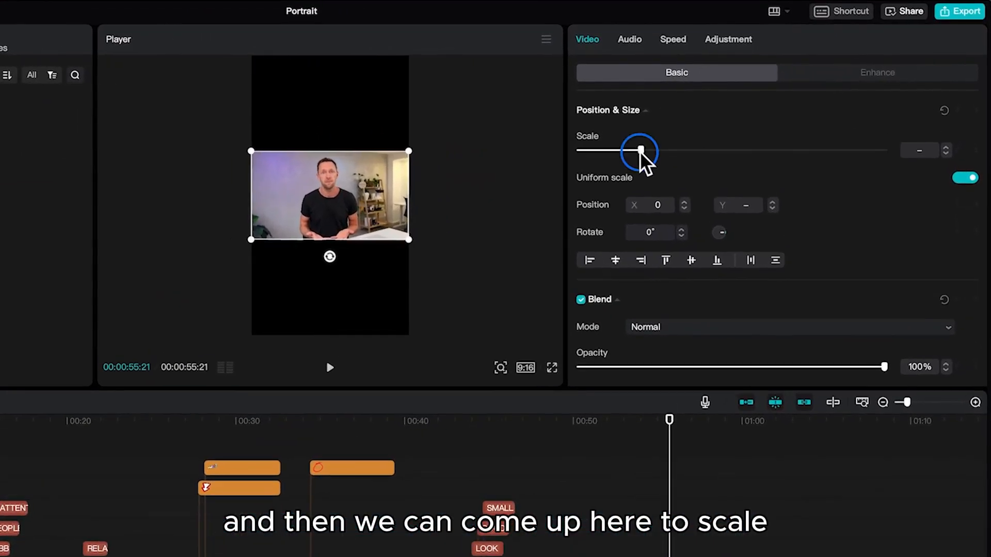
drag(640, 152, 773, 178)
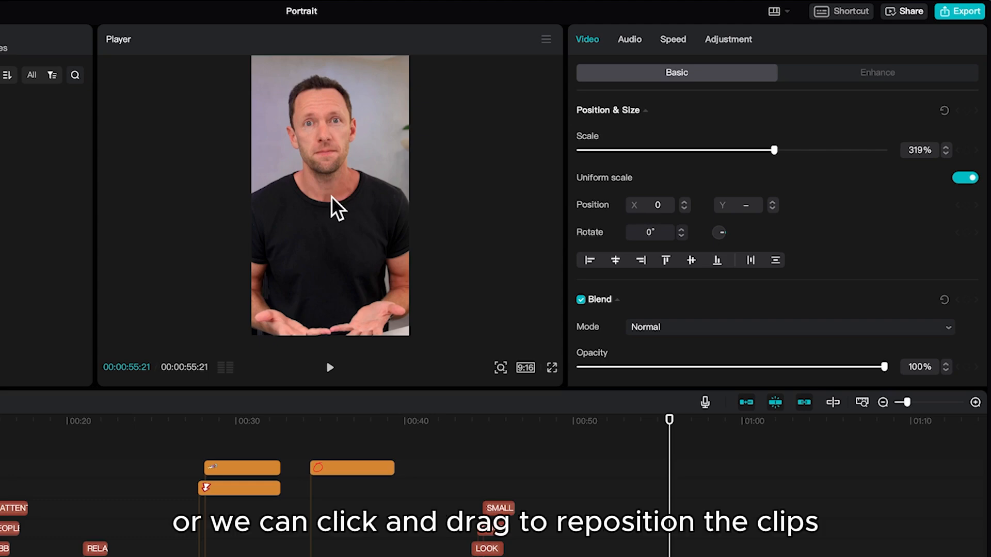
drag(331, 197, 340, 197)
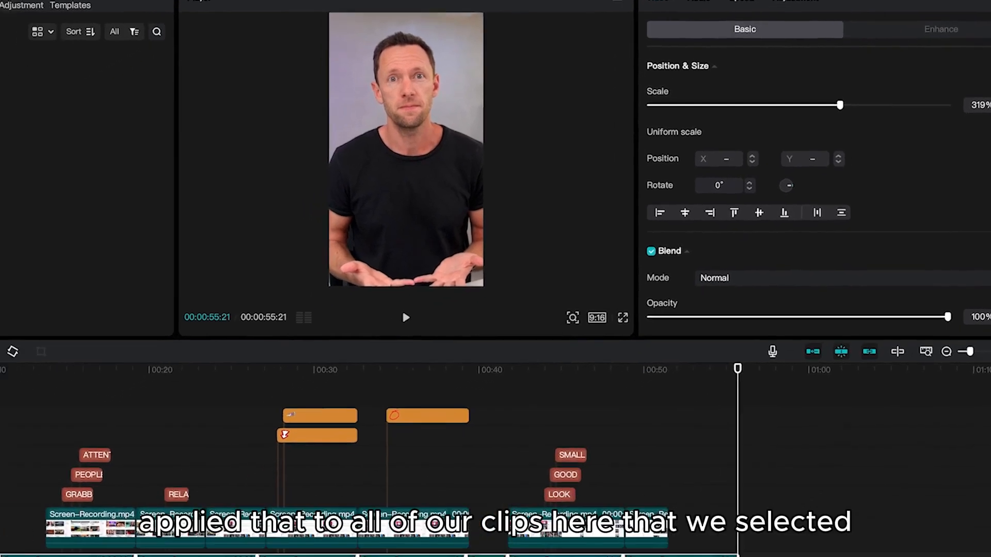
Step: Shift the first camera recording clip to the right in the portrait frame, to position X 119, Y 0
click(951, 443)
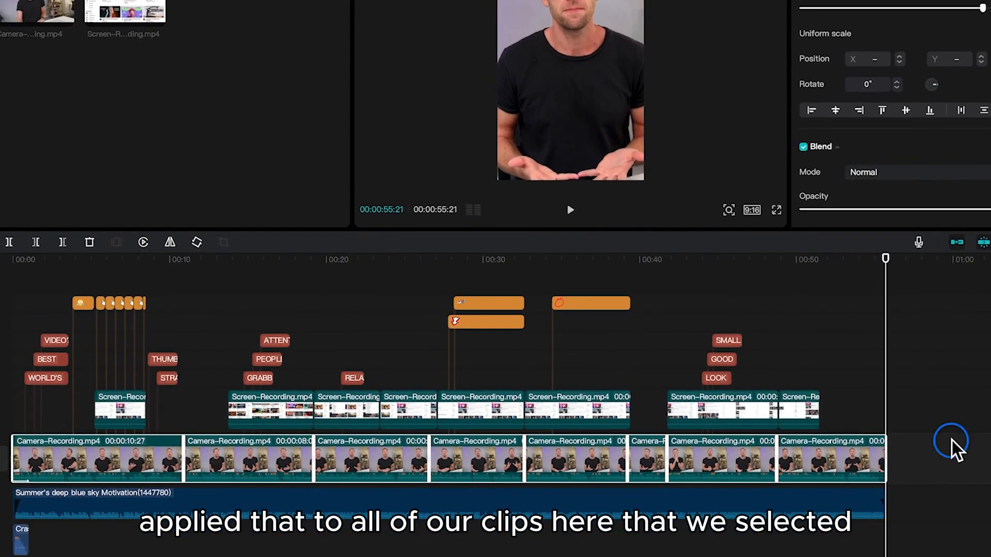
drag(95, 260, 28, 314)
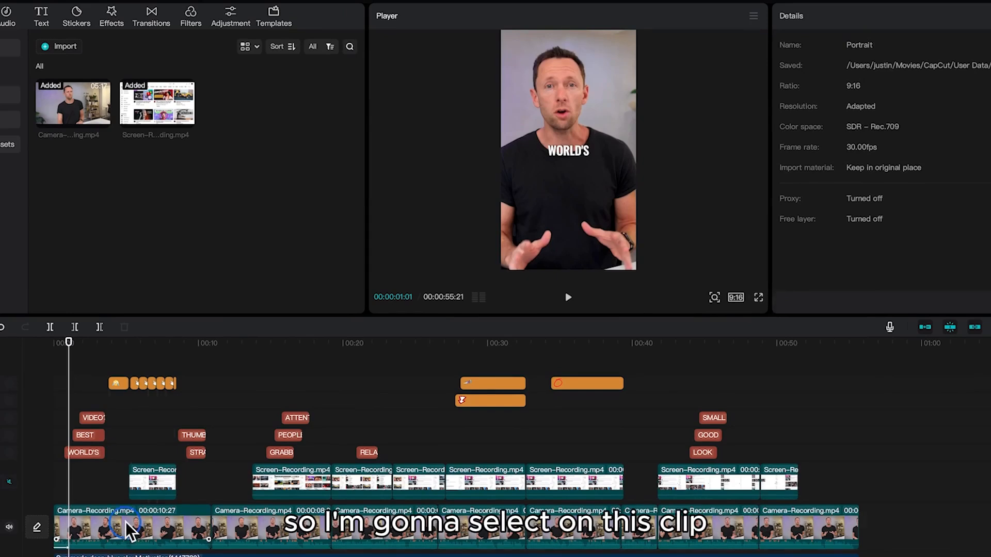
click(127, 524)
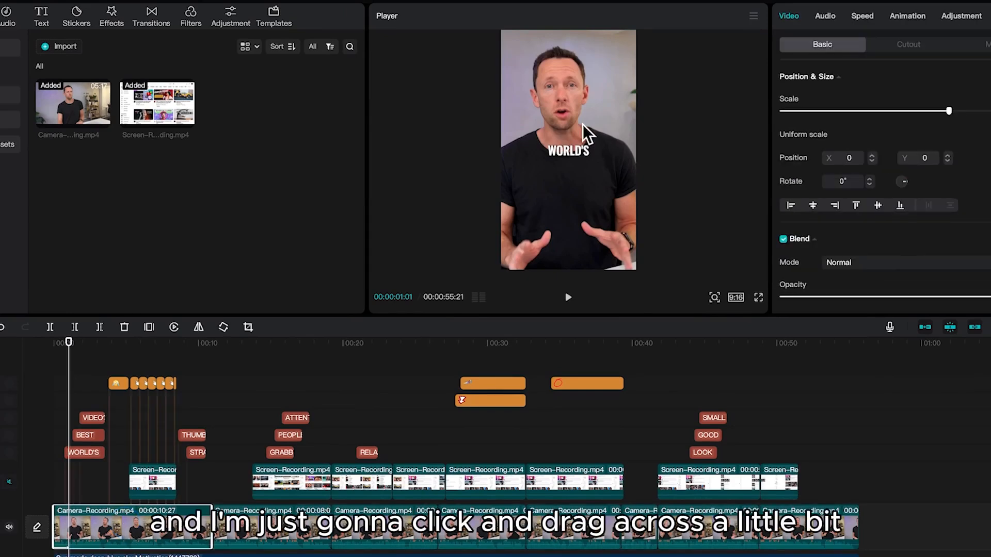
drag(584, 124, 590, 122)
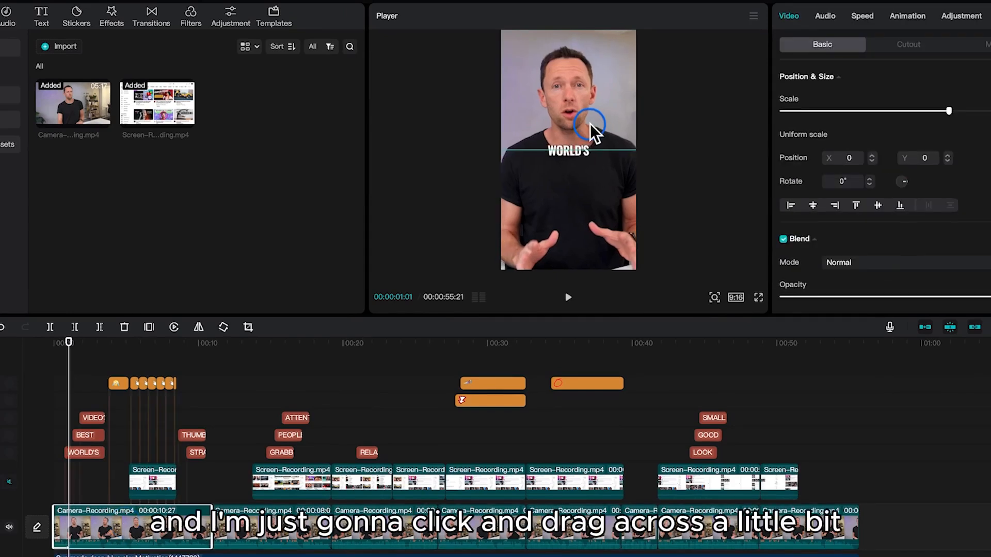
Step: Scale up the second camera recording clip further and reframe it at position X 198, Y -69
drag(221, 344, 226, 353)
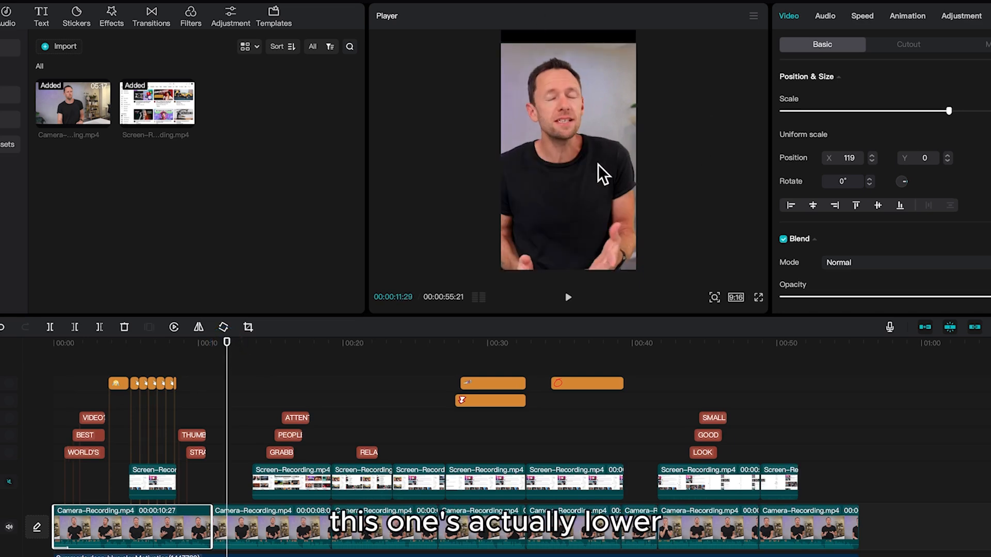
drag(599, 162, 606, 146)
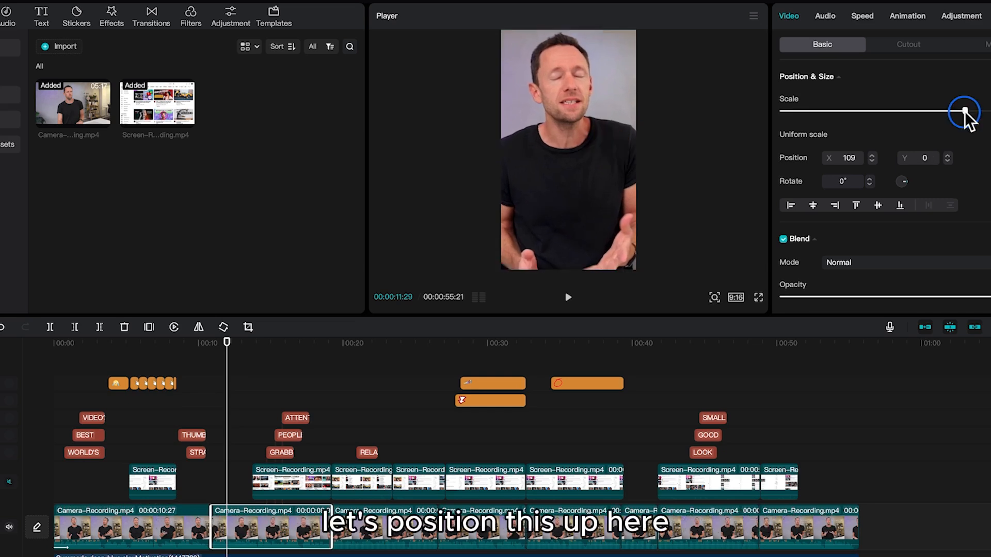
drag(965, 111, 967, 111)
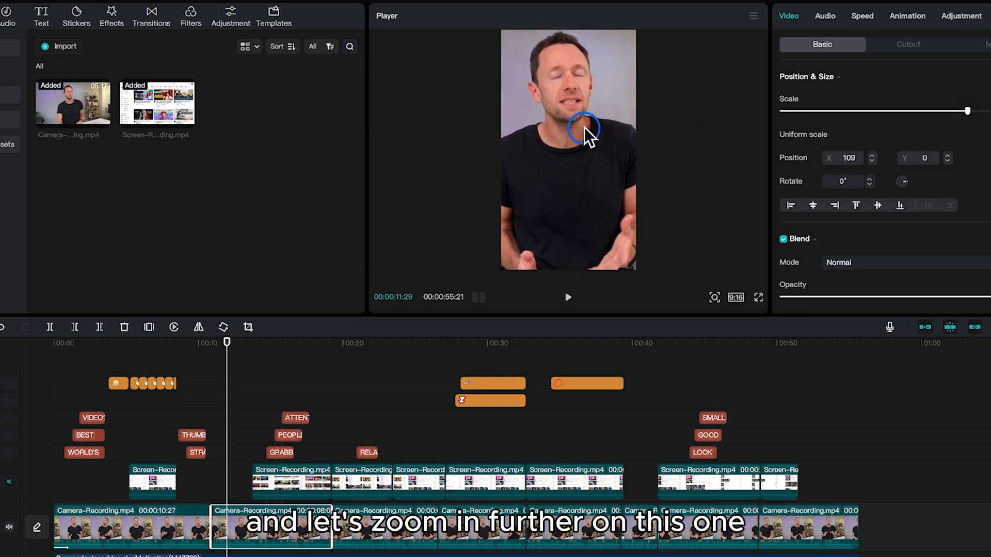
drag(584, 127, 587, 132)
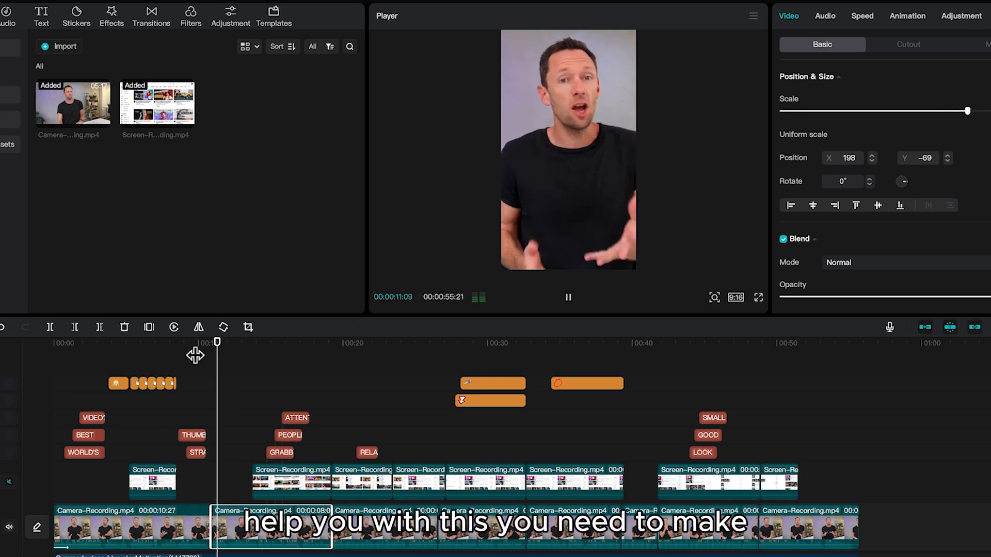
Step: Shift the short camera recording clip at about 40 seconds slightly to the right, to position X 79, Y 0
drag(197, 339, 639, 438)
click(639, 529)
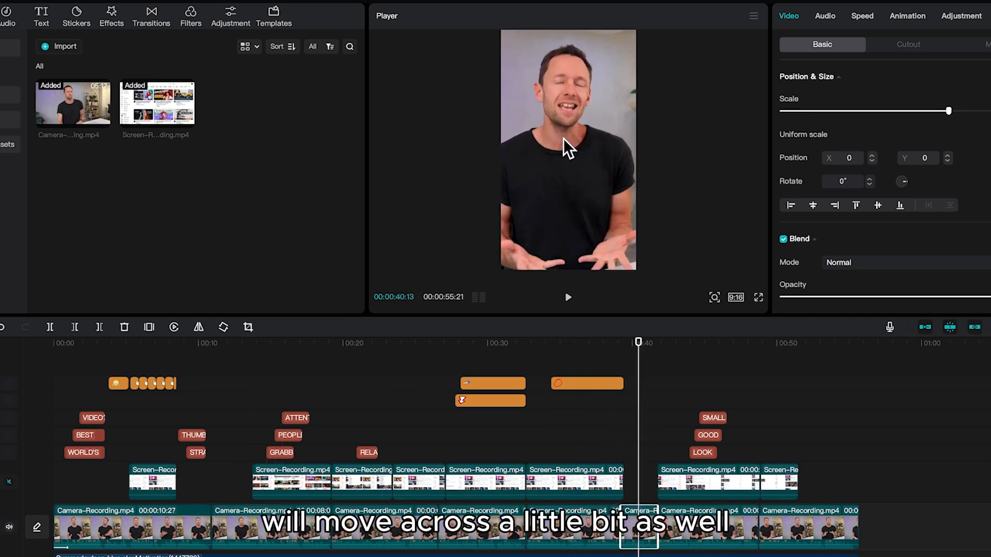
click(568, 139)
drag(568, 139, 569, 138)
Step: Select all the screen recording clips on the overlay track and scale them up together to 318%
drag(796, 345, 821, 348)
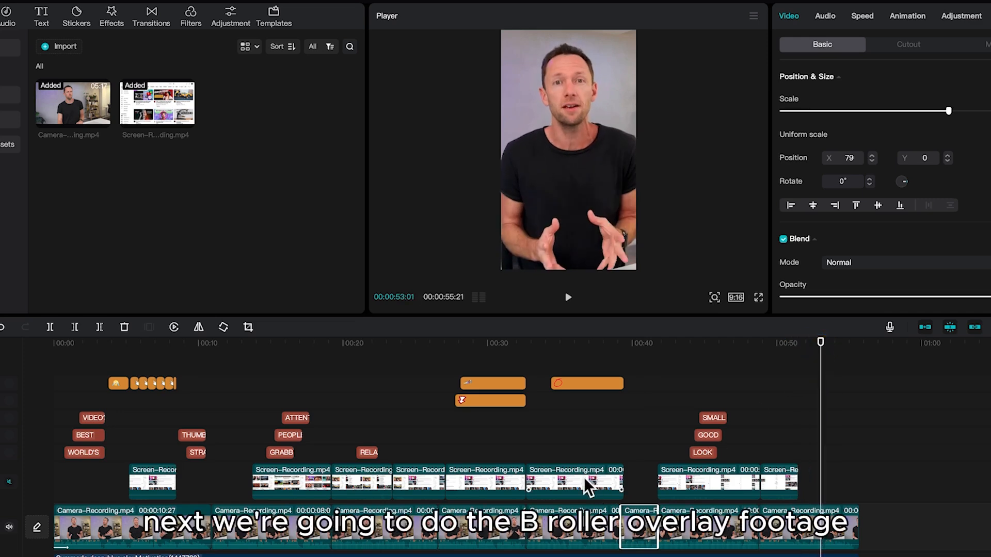
click(816, 483)
drag(863, 473, 160, 491)
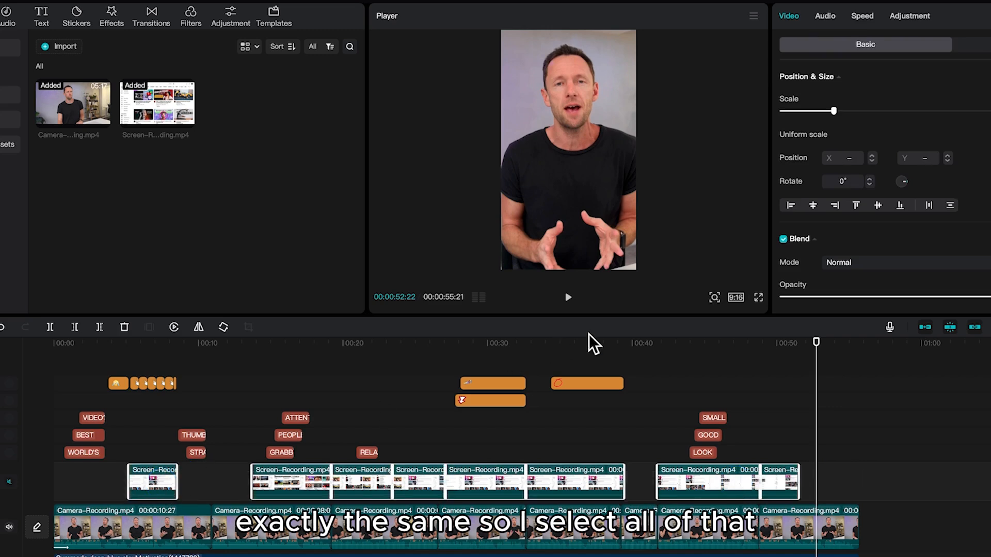
click(666, 344)
drag(667, 343, 673, 356)
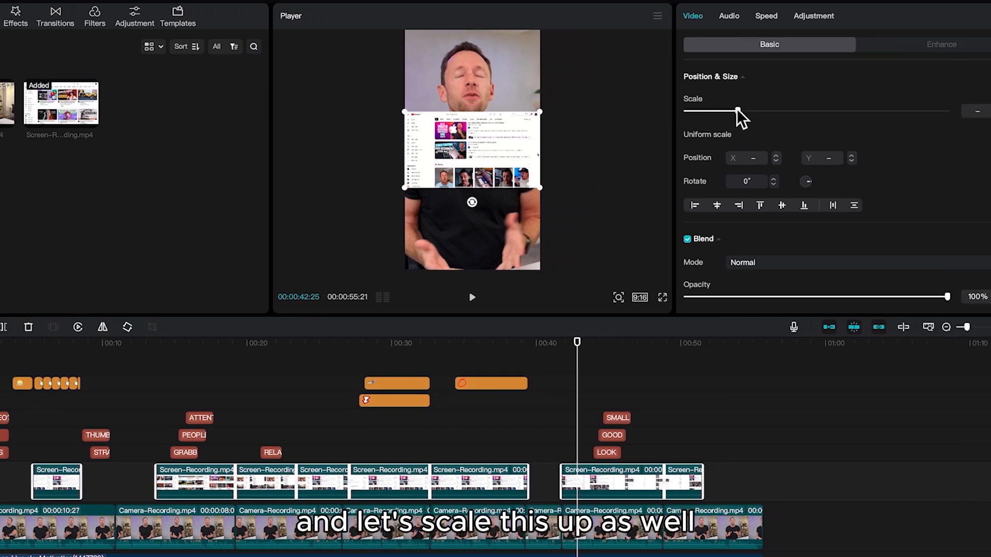
Step: Reframe the first screen recording clip on the video thumbnails, with scale 360% and position X 1343, Y 0
click(146, 343)
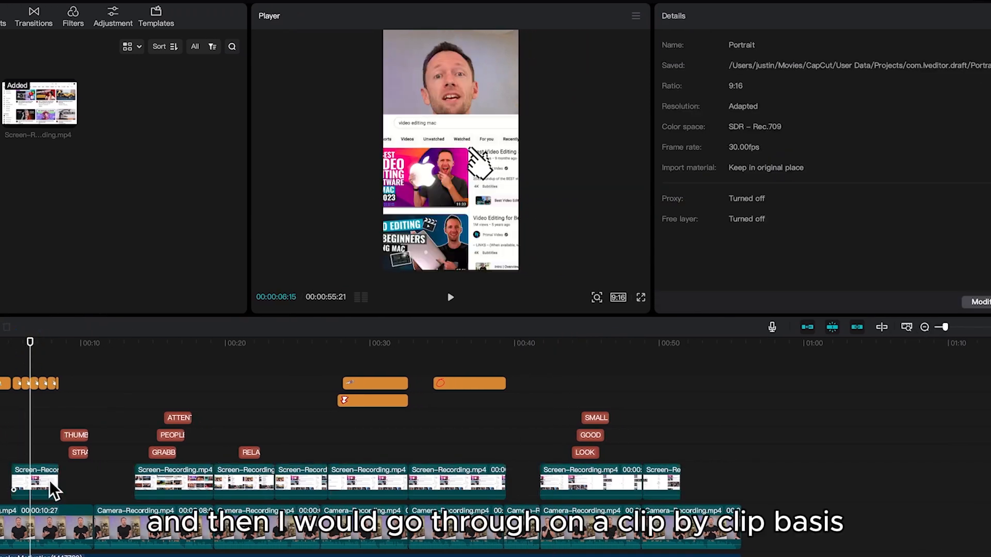
click(45, 476)
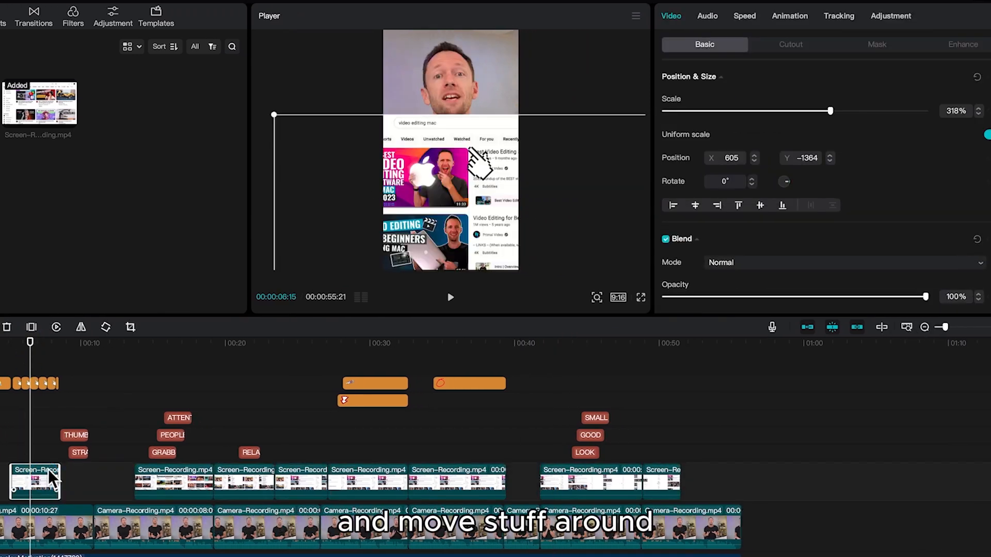
drag(460, 194, 471, 116)
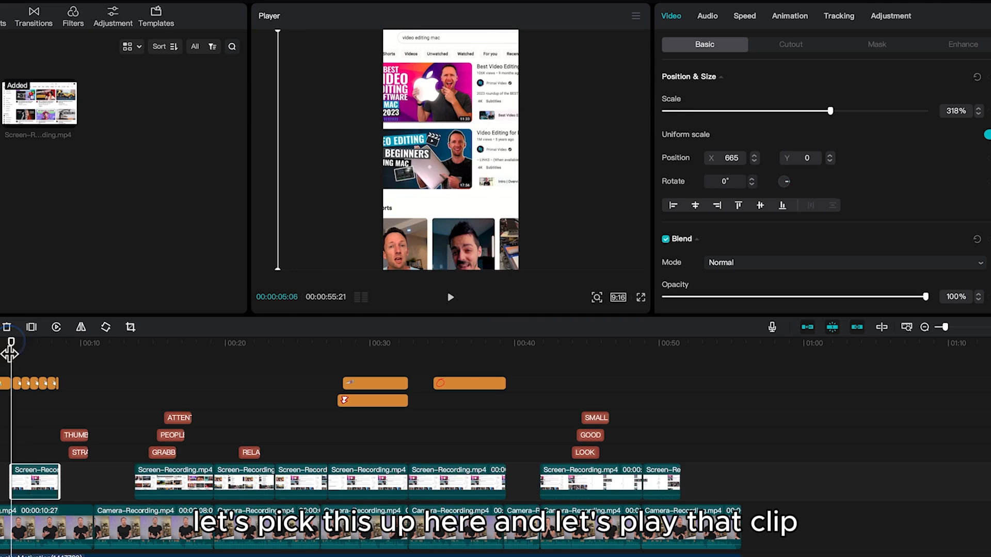
key(space)
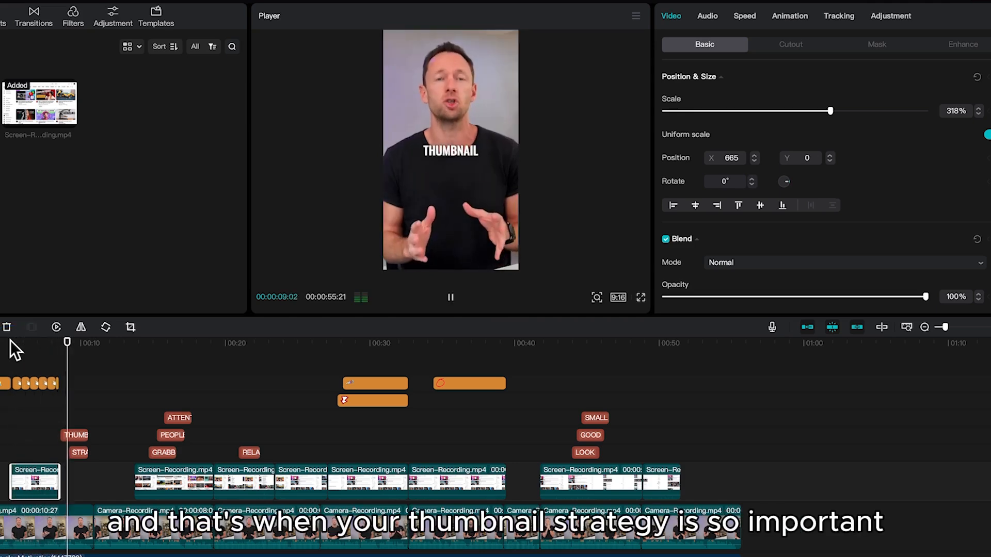
click(34, 342)
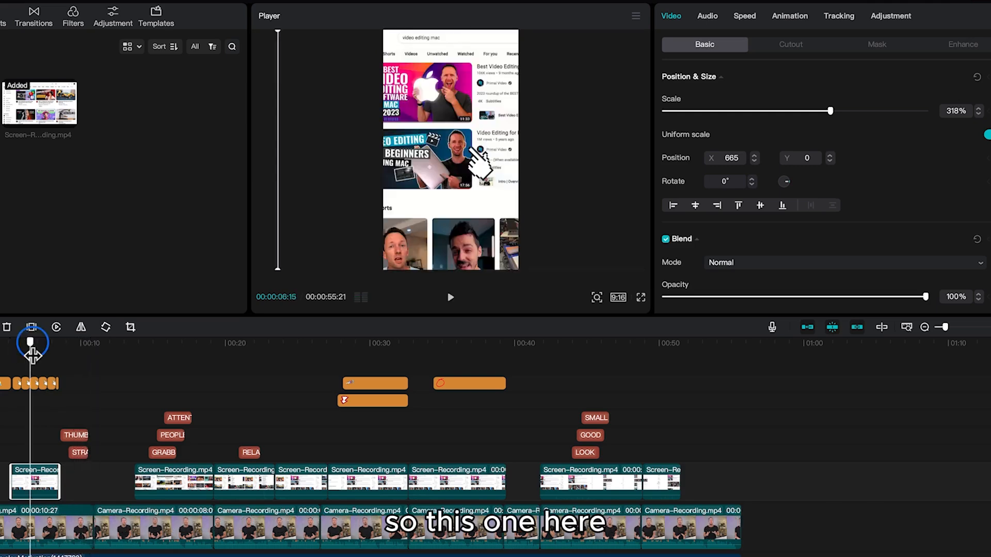
drag(450, 154, 462, 157)
drag(307, 38, 258, 16)
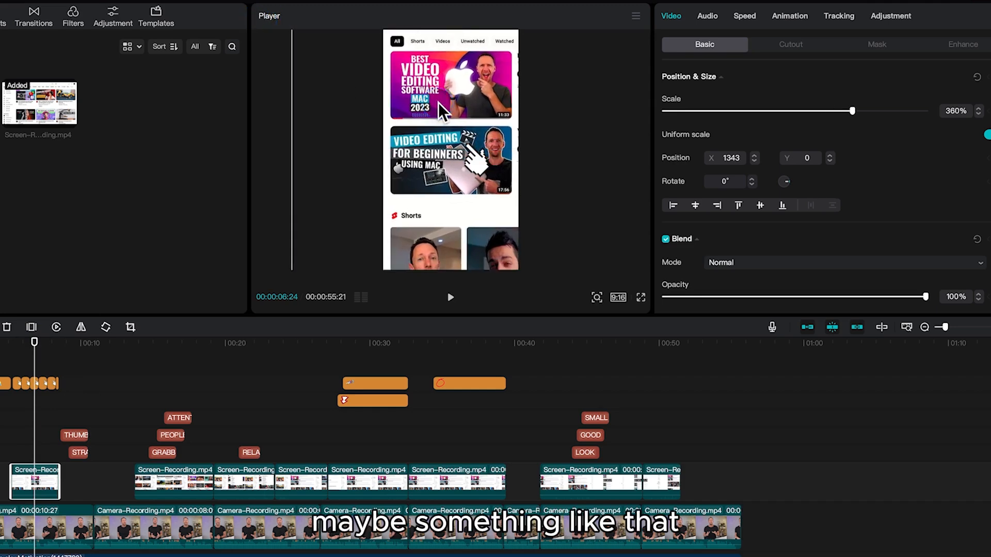
Step: Reposition the second screen recording clip to X 1258, Y 0 to fill the frame, and play it back
drag(34, 343, 185, 355)
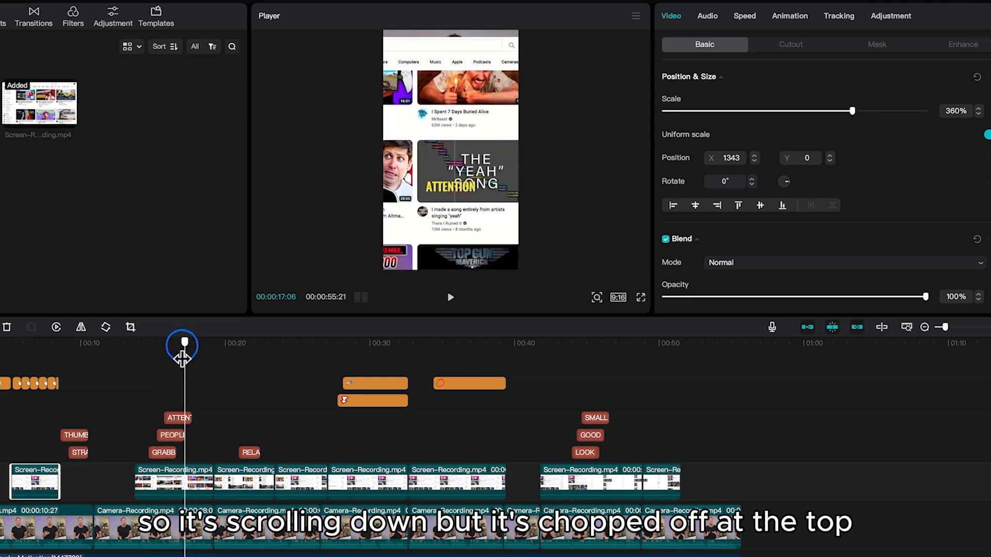
click(178, 488)
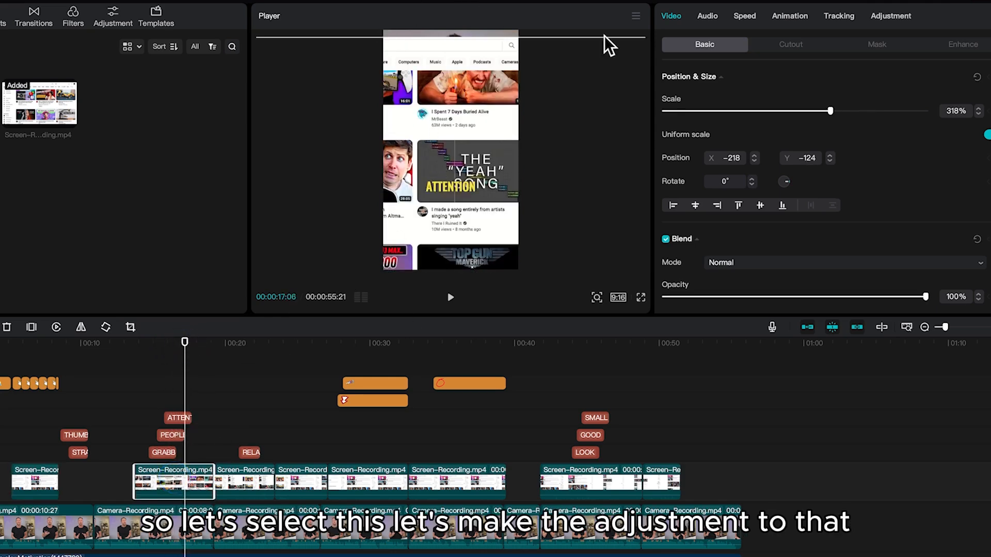
drag(472, 128, 475, 119)
drag(525, 114, 563, 120)
click(135, 343)
key(space)
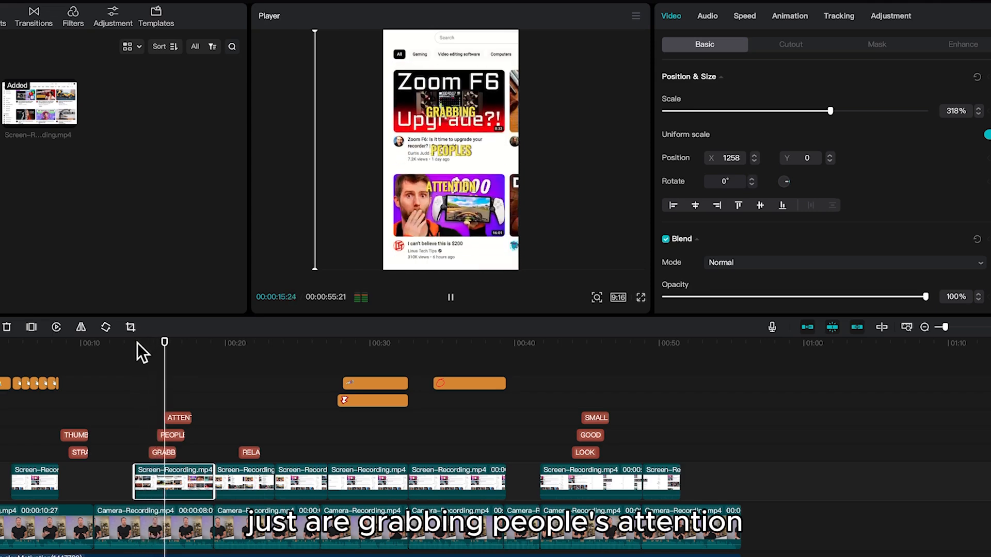
Step: Reposition the third screen recording clip to X 628, Y 0 to show the search bar, and play it back
drag(170, 343, 221, 362)
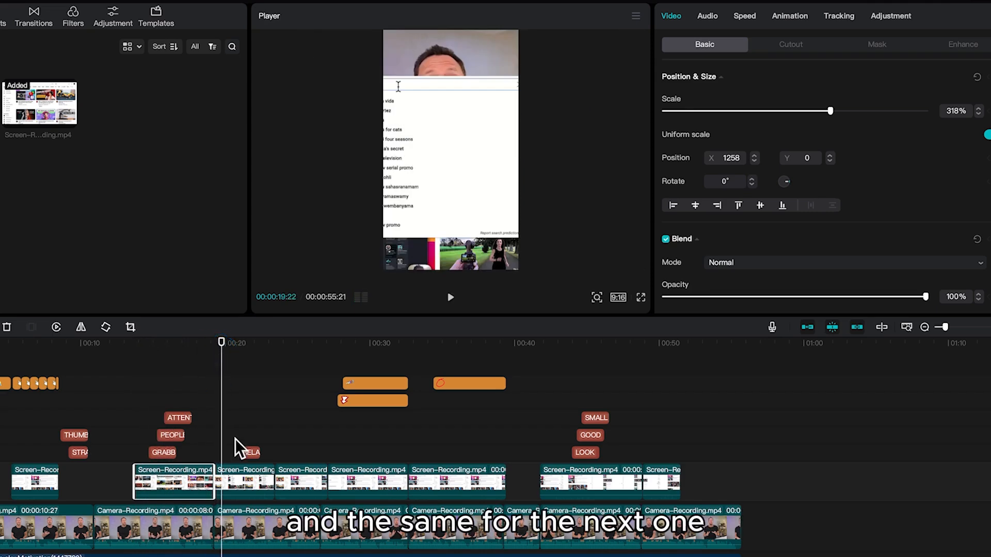
click(240, 482)
drag(489, 127, 499, 126)
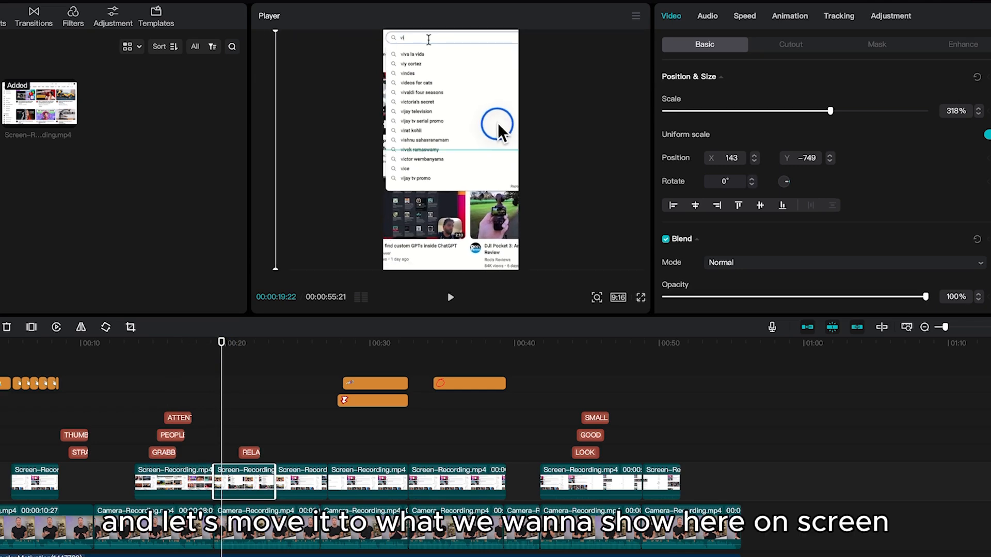
key(space)
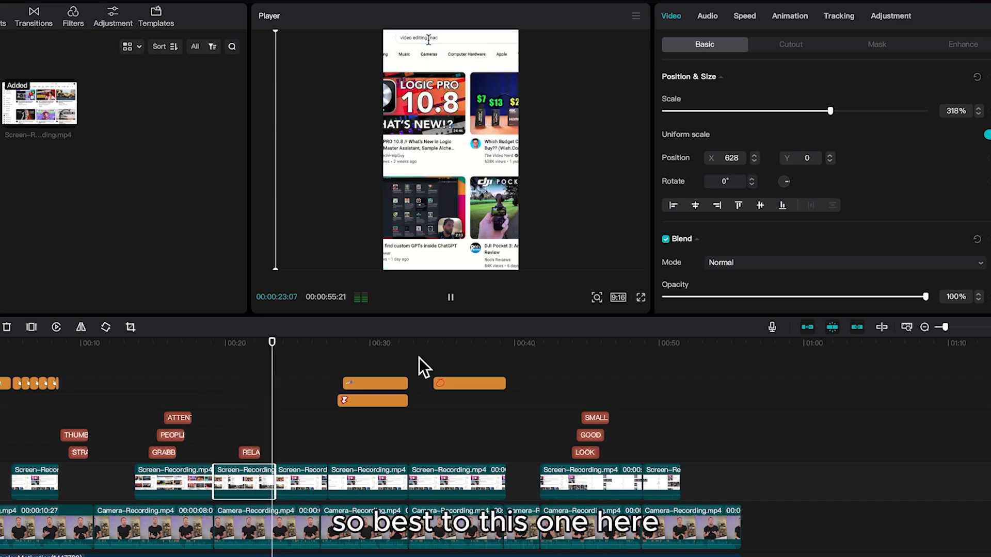
key(space)
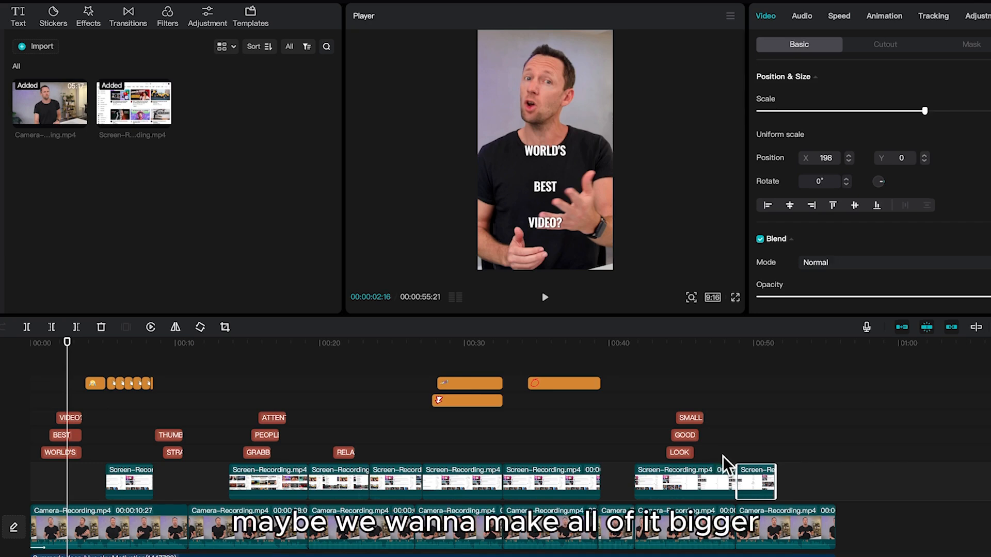
Step: Select all the title clips on the text tracks and enlarge their font size together
drag(723, 459, 67, 422)
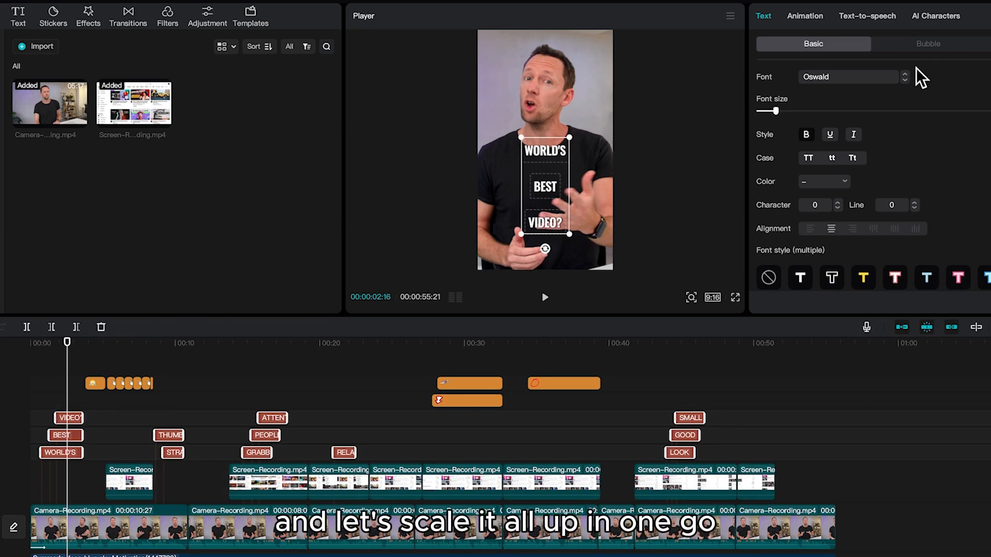
drag(752, 113, 788, 111)
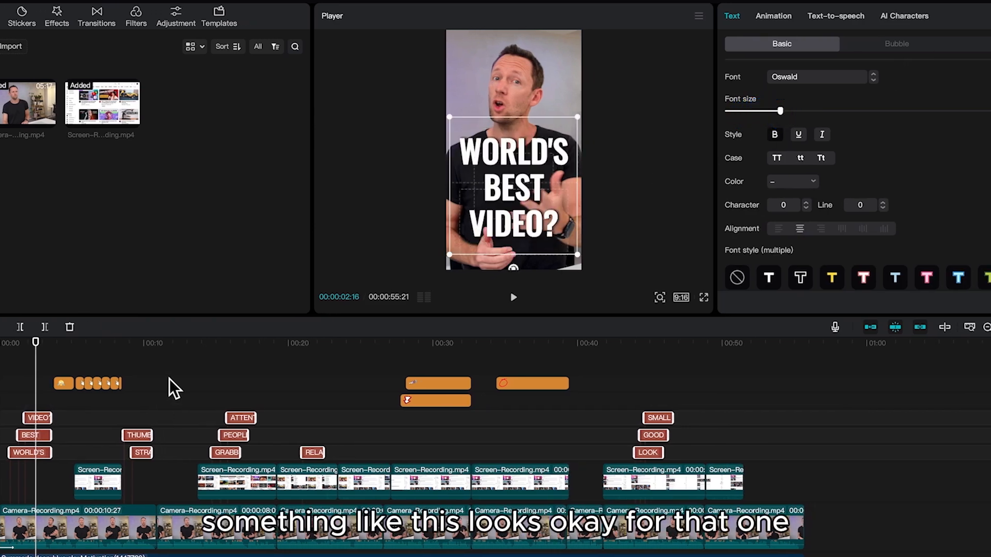
Step: Select the THUMBNAIL and STRATEGY titles and reduce their font size slightly
click(122, 342)
drag(134, 343, 139, 345)
click(177, 436)
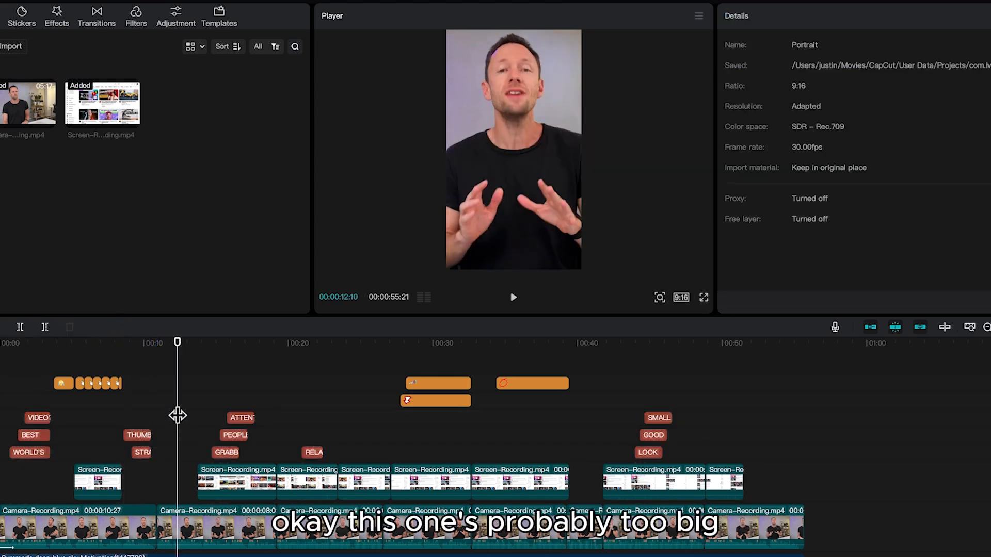
drag(165, 405, 139, 460)
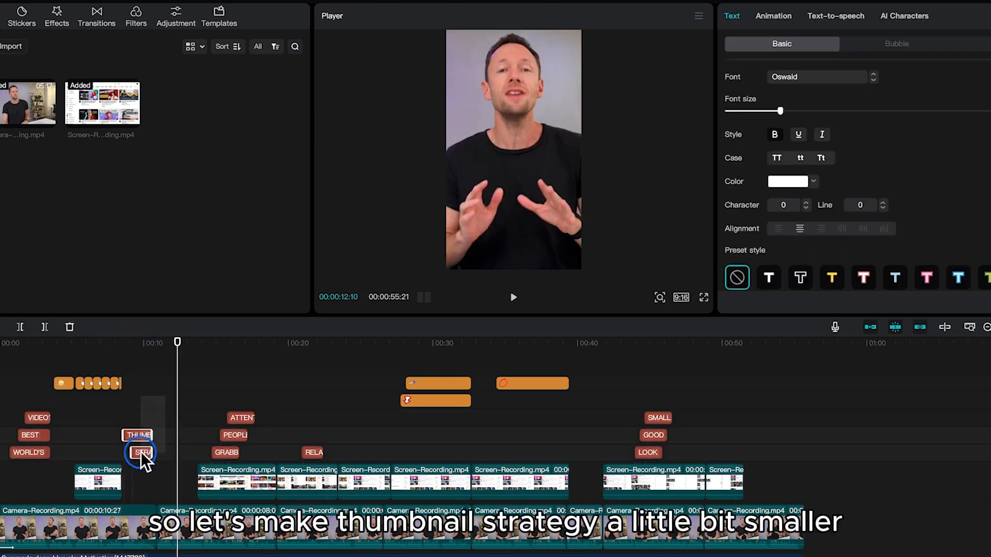
click(141, 343)
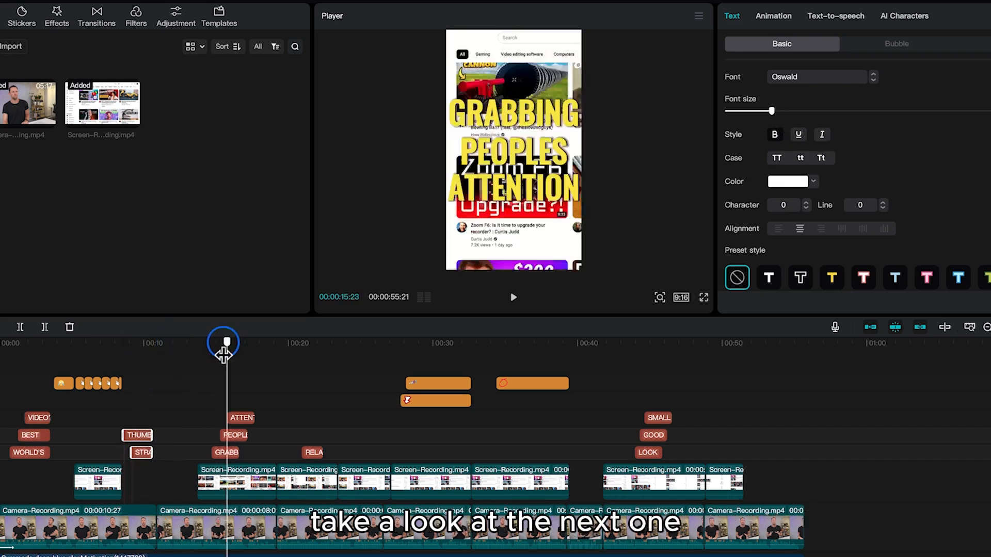
Step: Select the LOOK, GOOD and SMALL titles, move them right into the frame and reduce their font size slightly
drag(221, 343, 652, 365)
drag(680, 405, 651, 454)
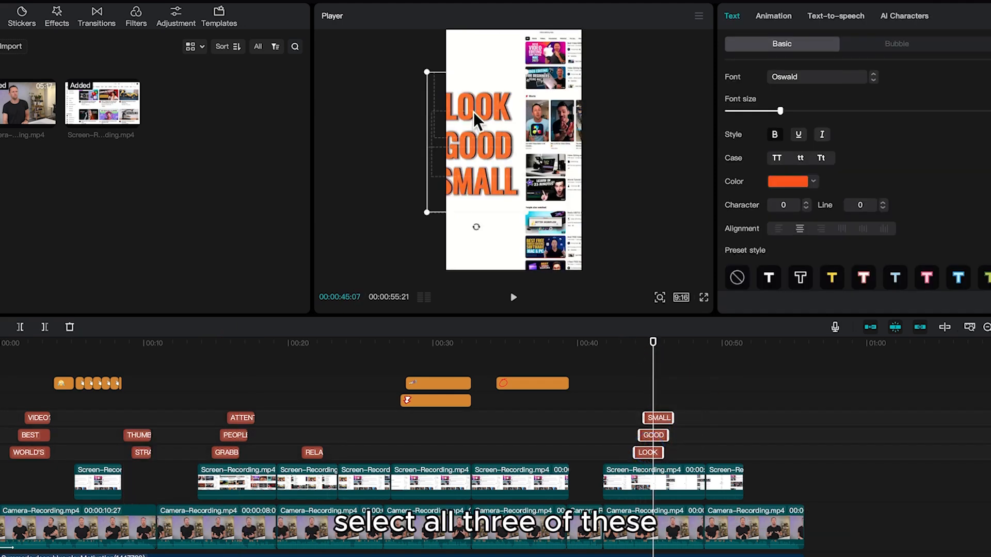
drag(478, 112, 483, 115)
drag(779, 111, 776, 113)
click(717, 367)
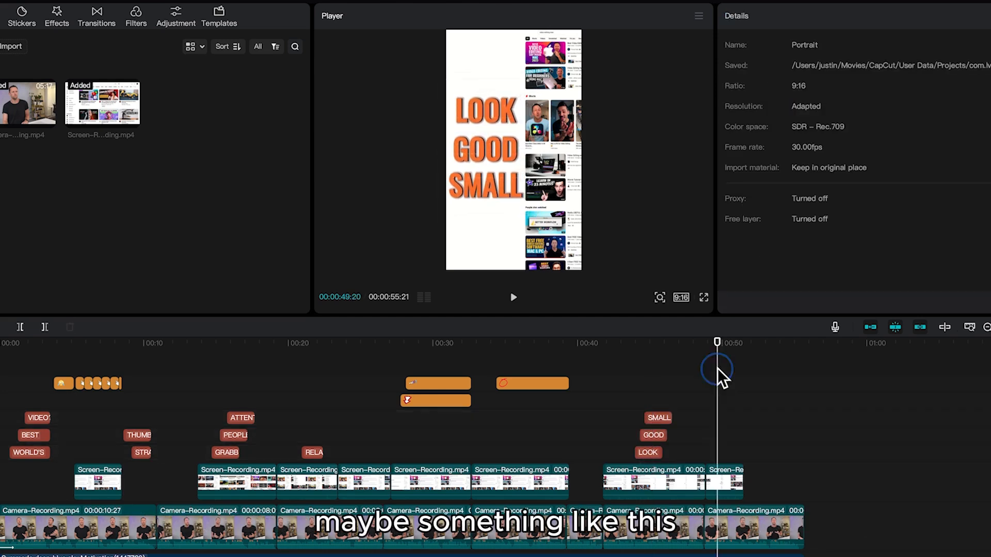
Step: Enlarge the crying emoji sticker at about 4 seconds until it covers the presenter's whole head
drag(42, 343, 60, 355)
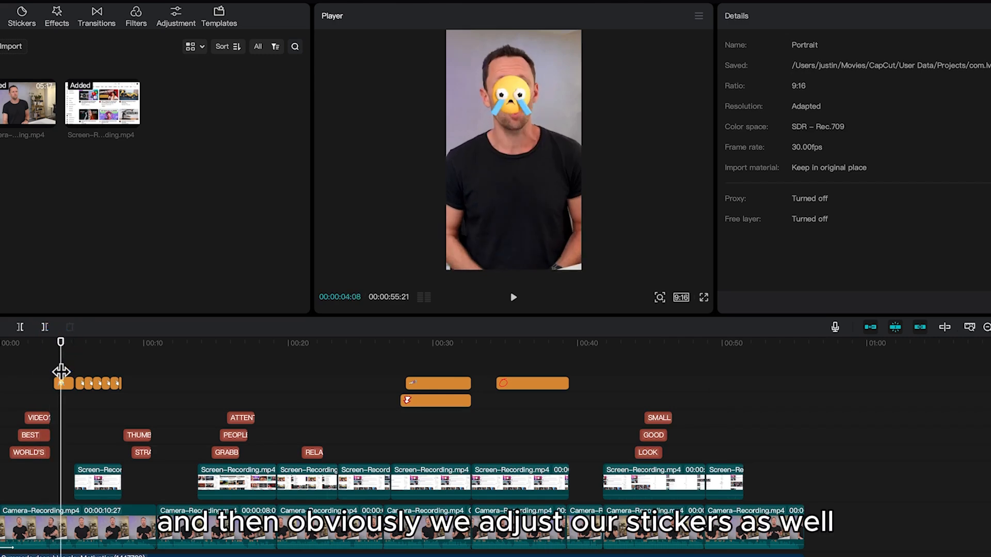
click(65, 384)
drag(536, 124, 607, 213)
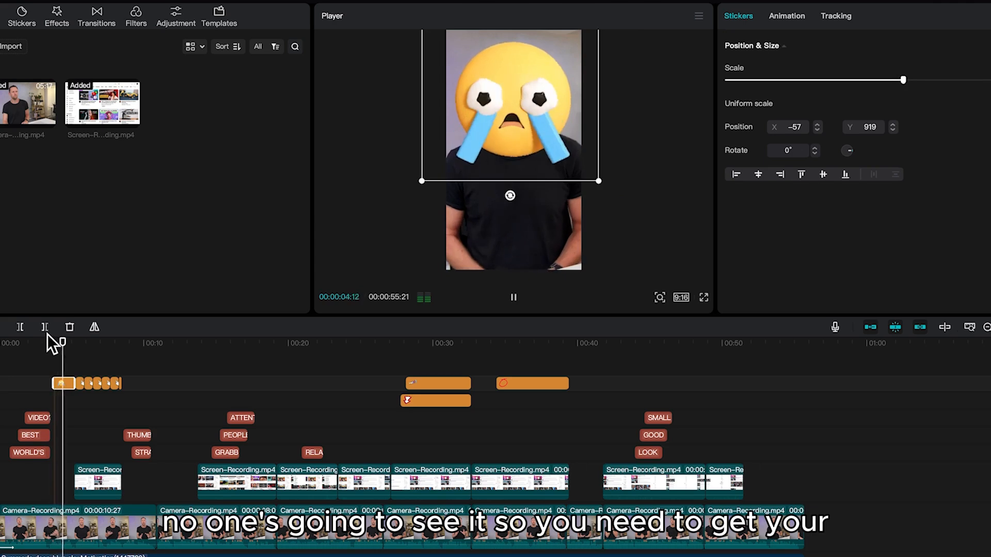
Step: Select all the hand cursor stickers at about 5 to 8 seconds, move them up and left over the thumbnails and enlarge them together
drag(148, 374, 82, 406)
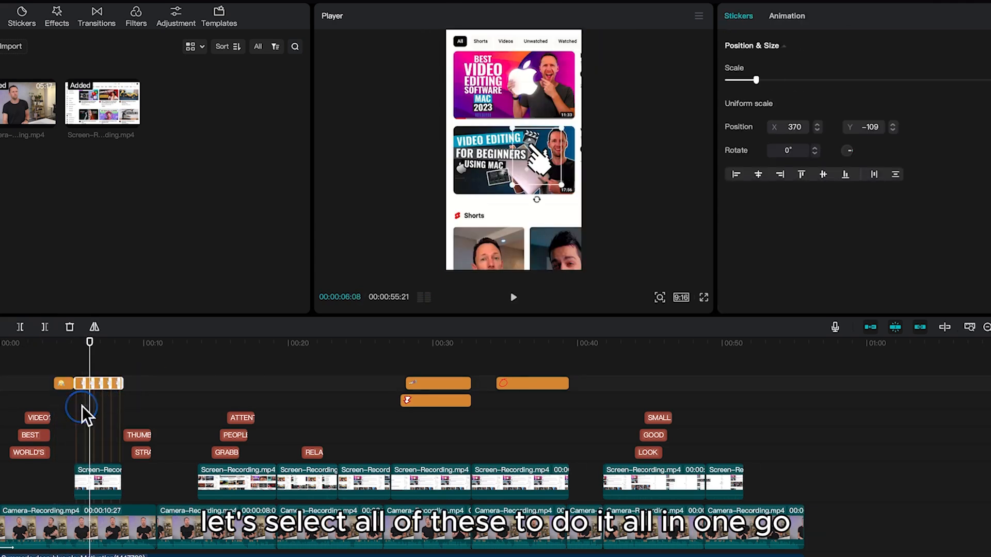
drag(543, 161, 510, 147)
drag(565, 209, 558, 205)
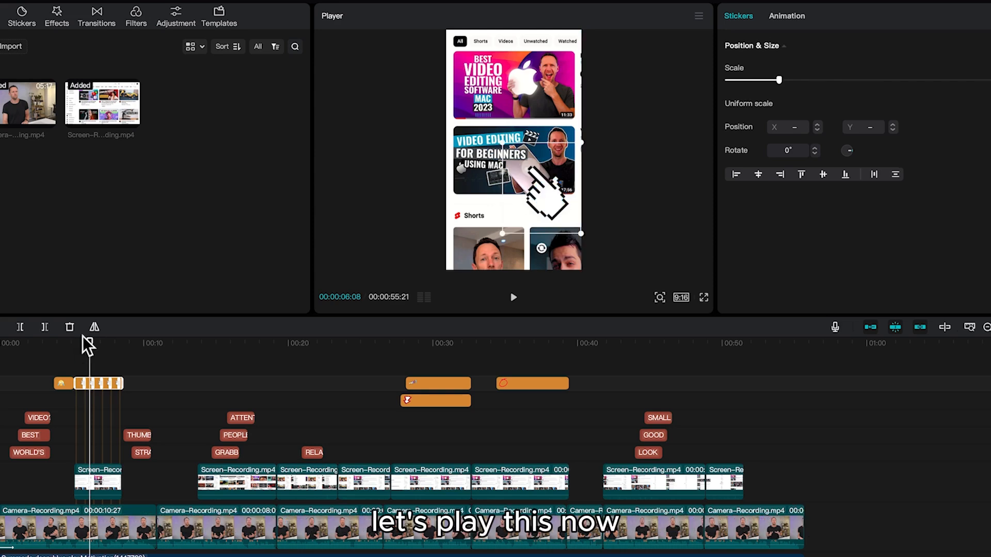
key(space)
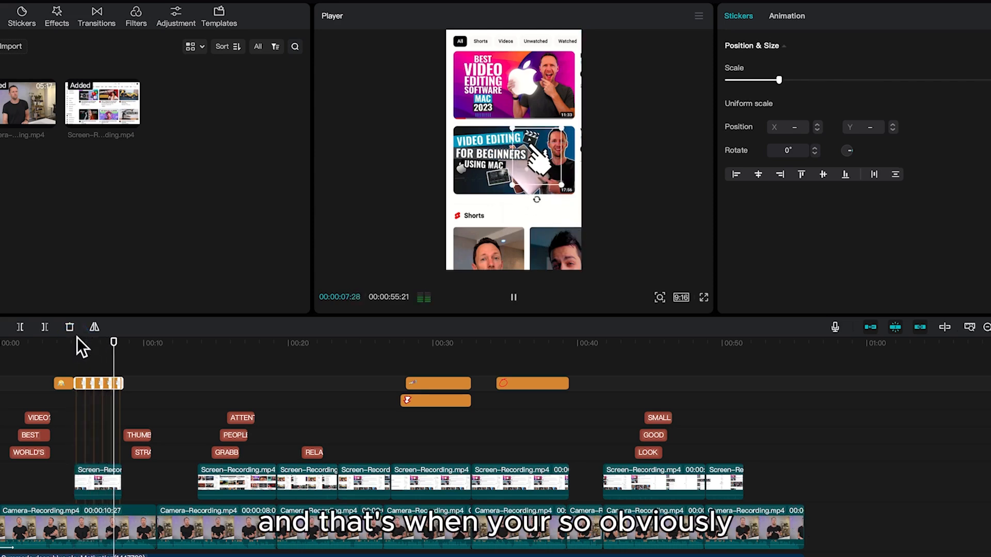
drag(433, 345, 782, 372)
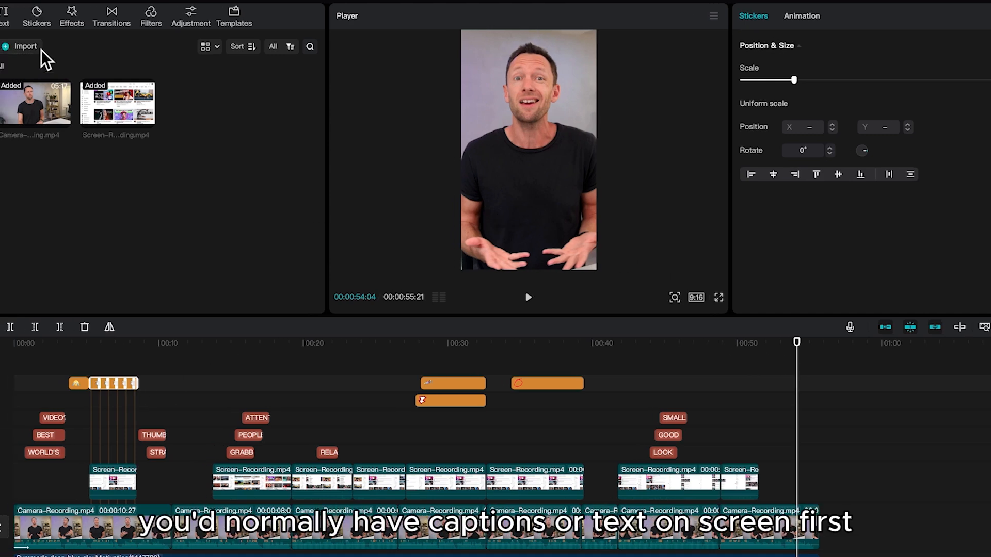
Step: Generate English auto captions for the whole timeline and review the opening ones
click(94, 16)
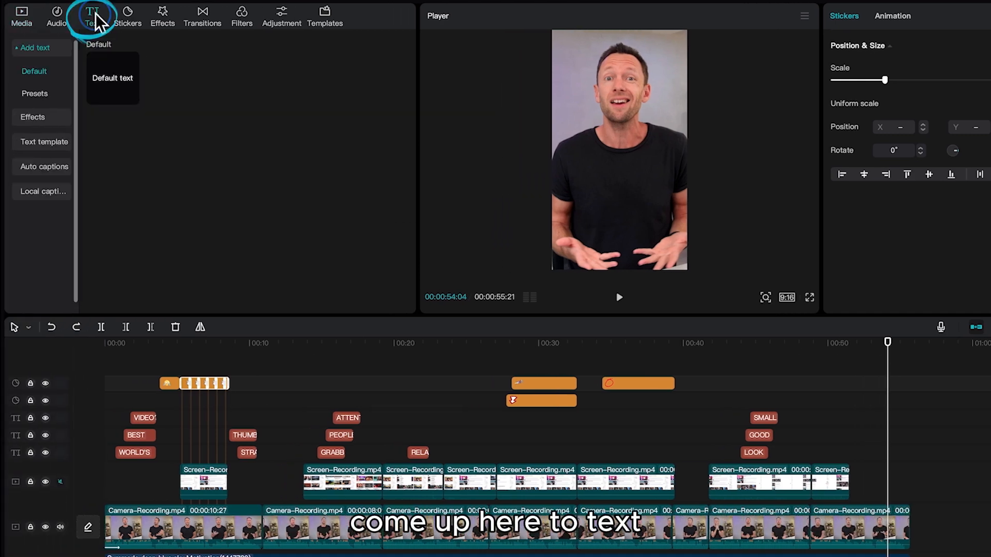
click(41, 169)
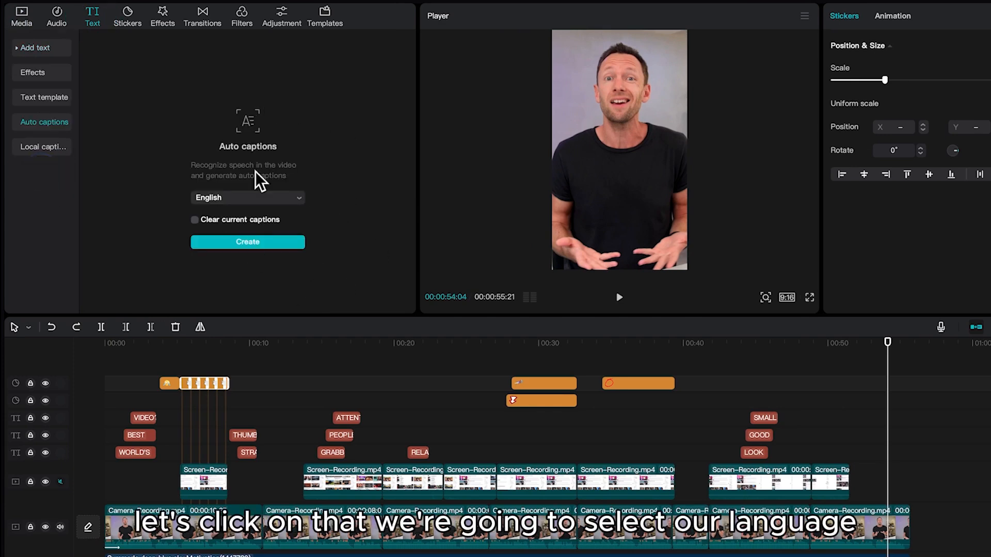
click(262, 244)
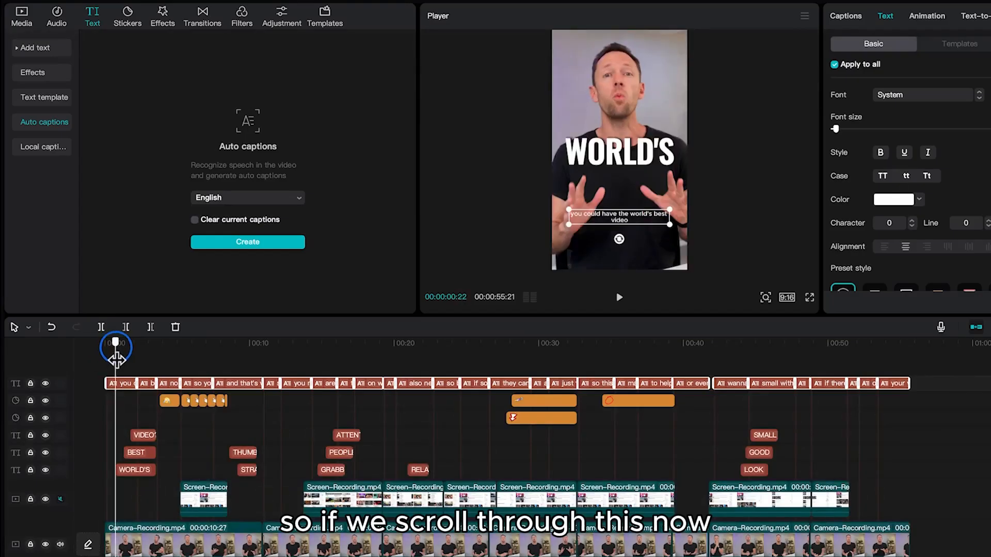
mouse_move(115, 343)
mouse_down()
mouse_move(143, 356)
mouse_move(296, 350)
mouse_move(122, 361)
mouse_move(130, 349)
mouse_up()
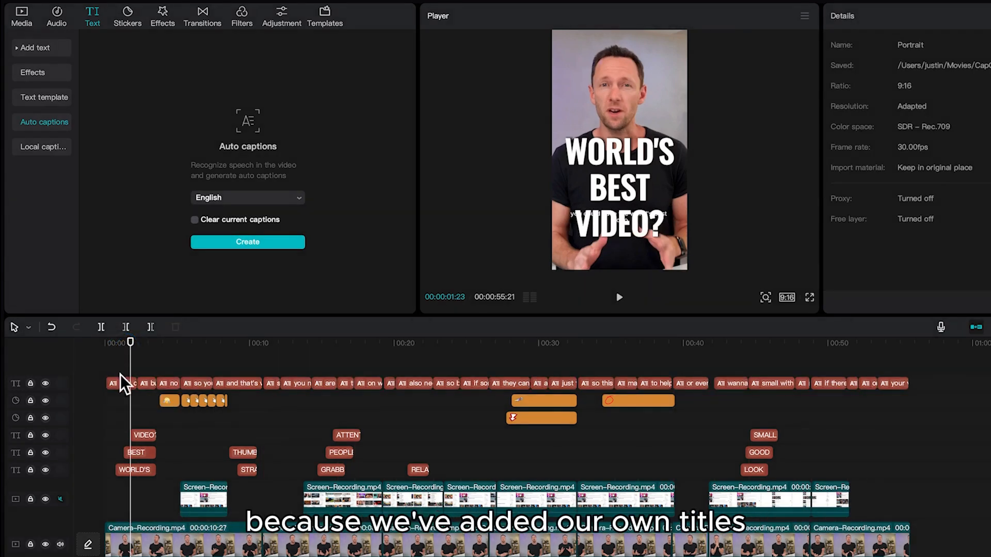
Step: Set the font size of all captions to 14 and move them slightly higher in the frame, using the caption at about 10 seconds
mouse_move(258, 345)
mouse_down()
mouse_move(272, 355)
mouse_move(255, 361)
mouse_up()
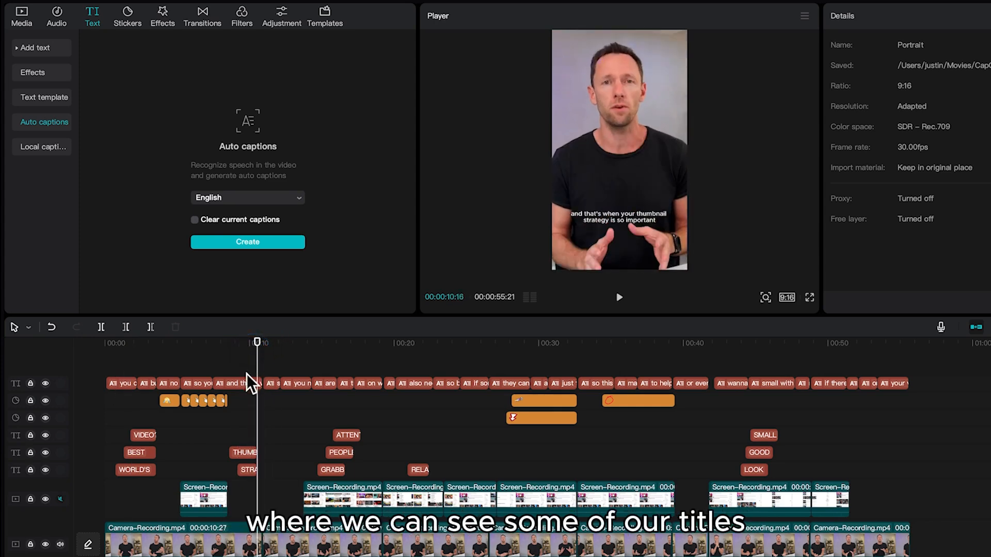
click(247, 381)
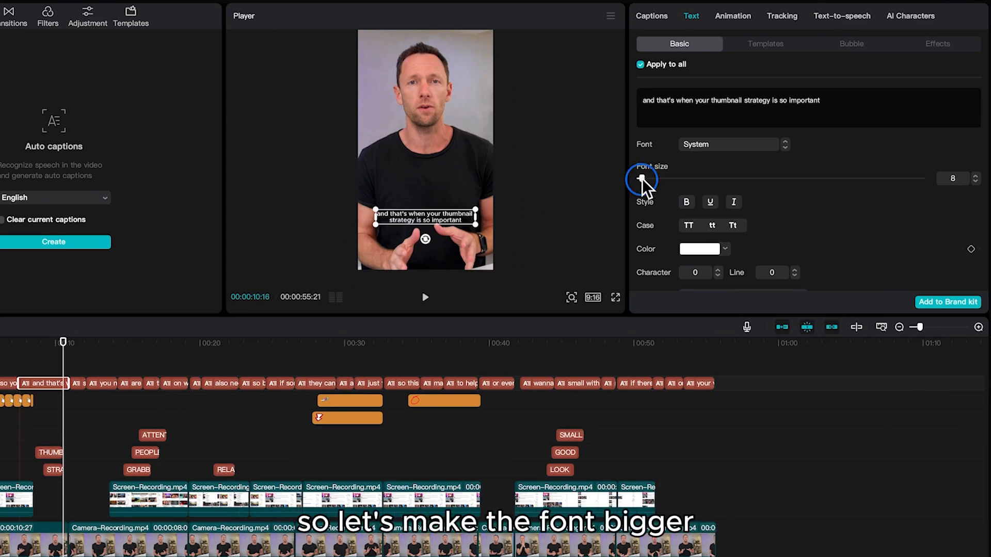
drag(642, 179, 648, 178)
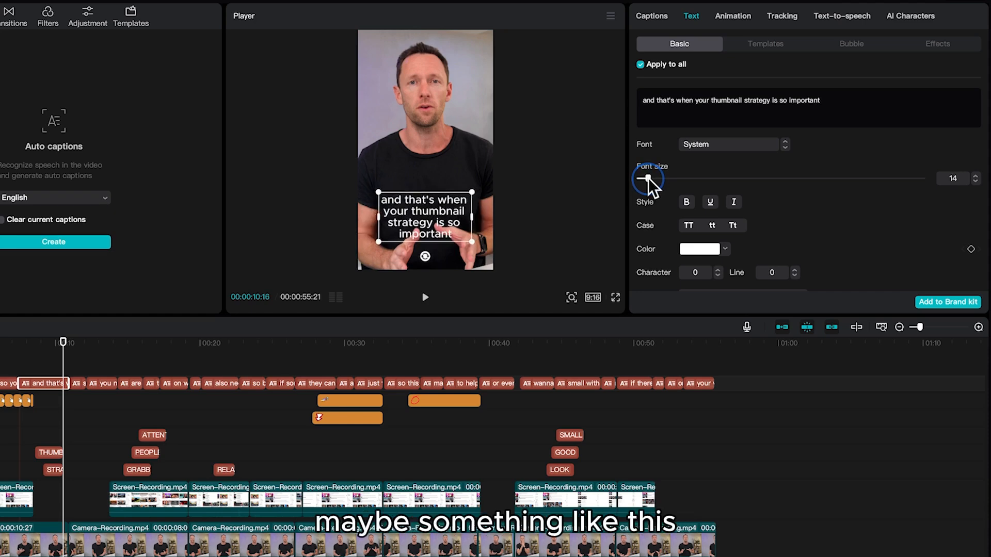
drag(420, 219, 421, 200)
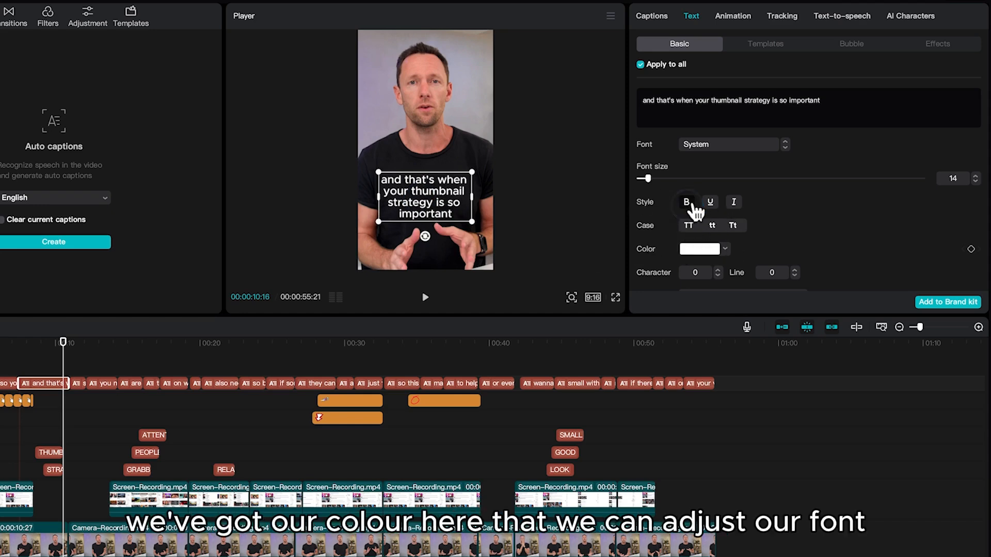
Step: Add a background behind the text of all captions
scroll(775, 125, down, 5)
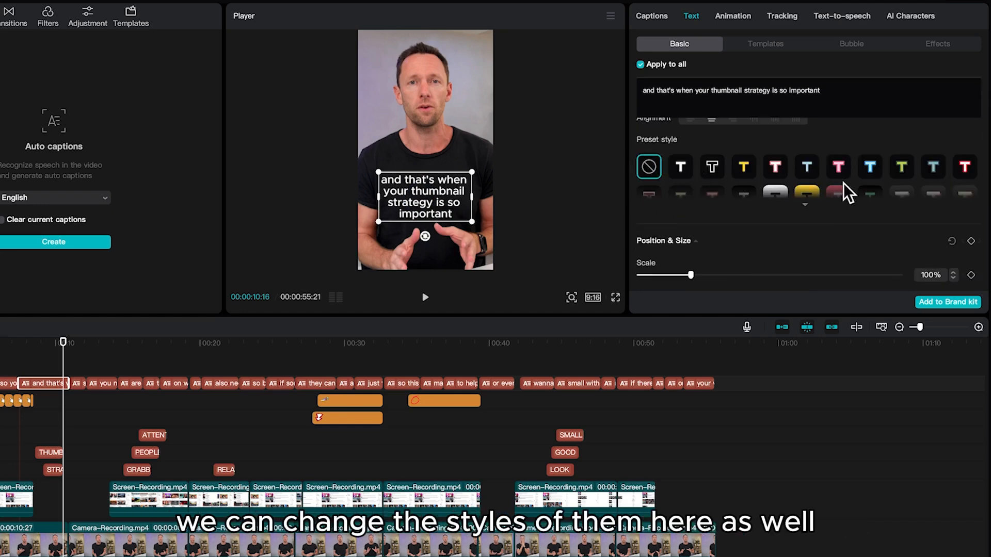
scroll(843, 188, down, 10)
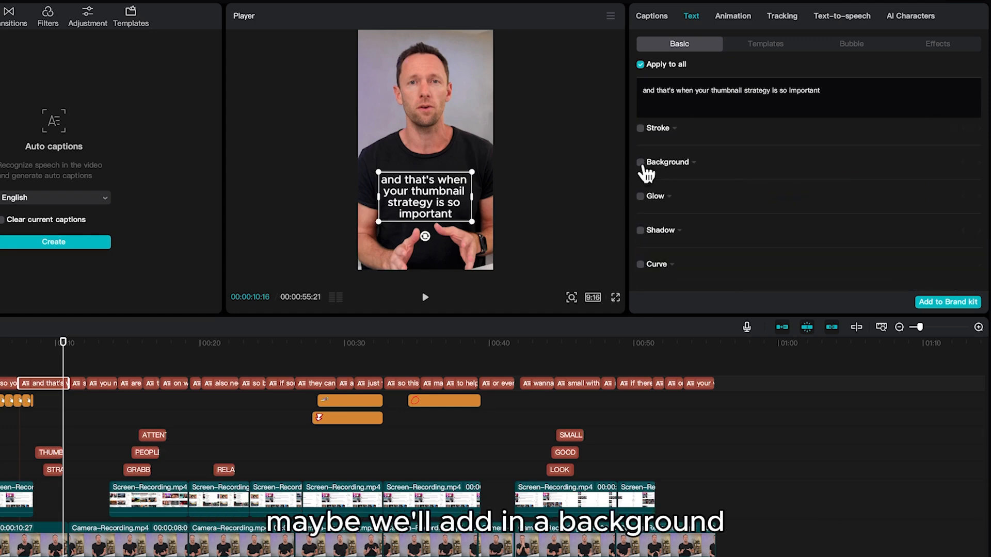
click(640, 162)
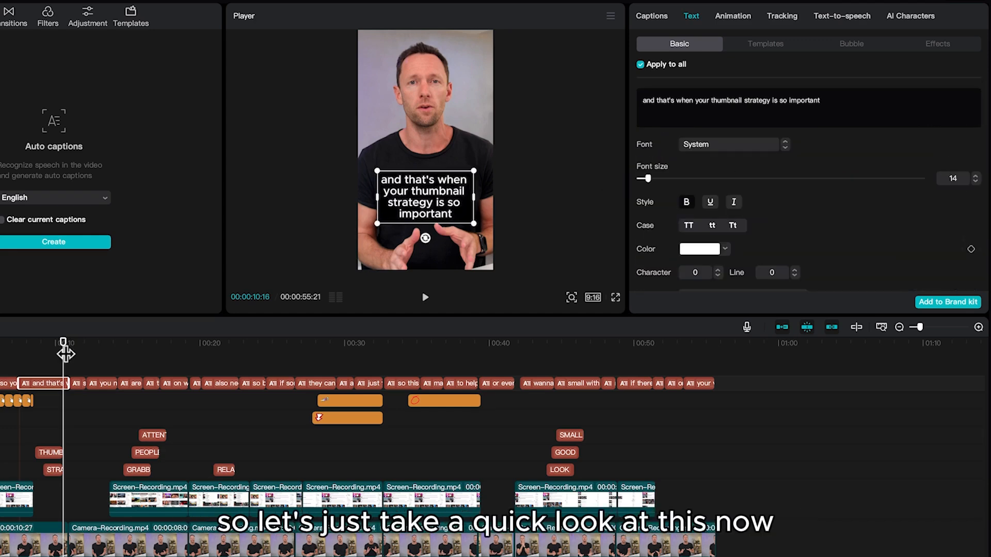
Step: Select the LOOK, GOOD and SMALL titles and move them up in the frame, clear of the captions
drag(66, 354, 562, 385)
drag(597, 416, 537, 460)
drag(404, 123, 404, 85)
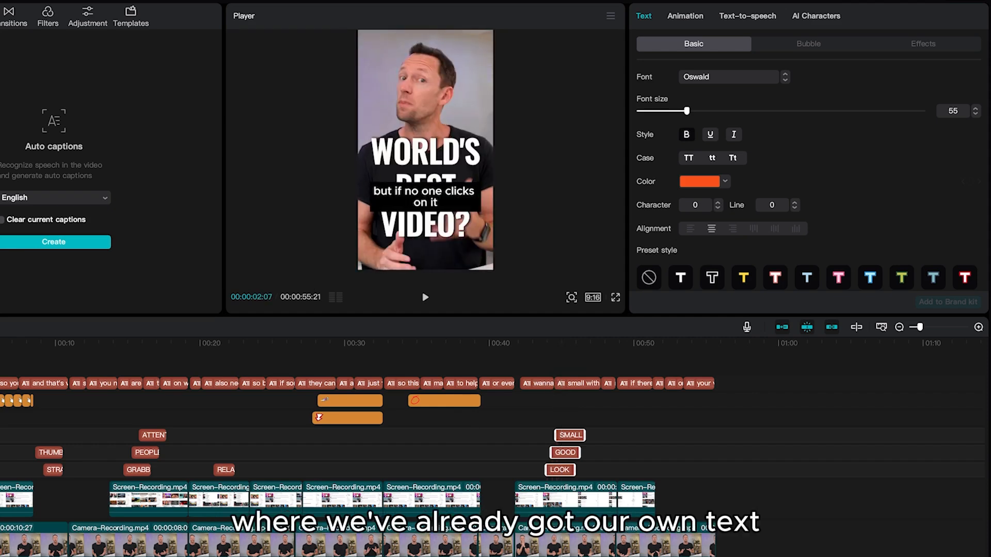
Step: Delete the first two captions, which overlap the WORLD'S BEST VIDEO? titles, and play the video's opening to check it
click(1, 383)
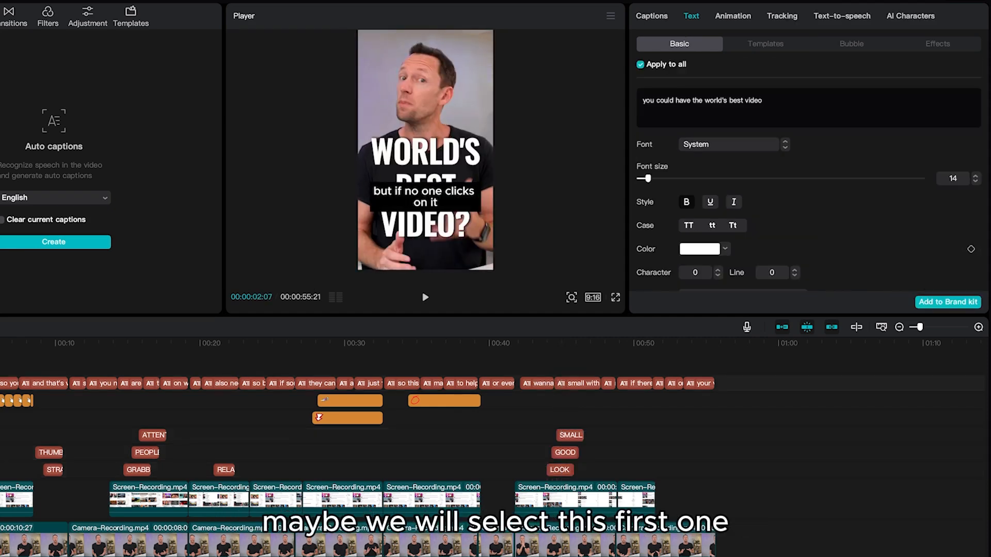
key(Delete)
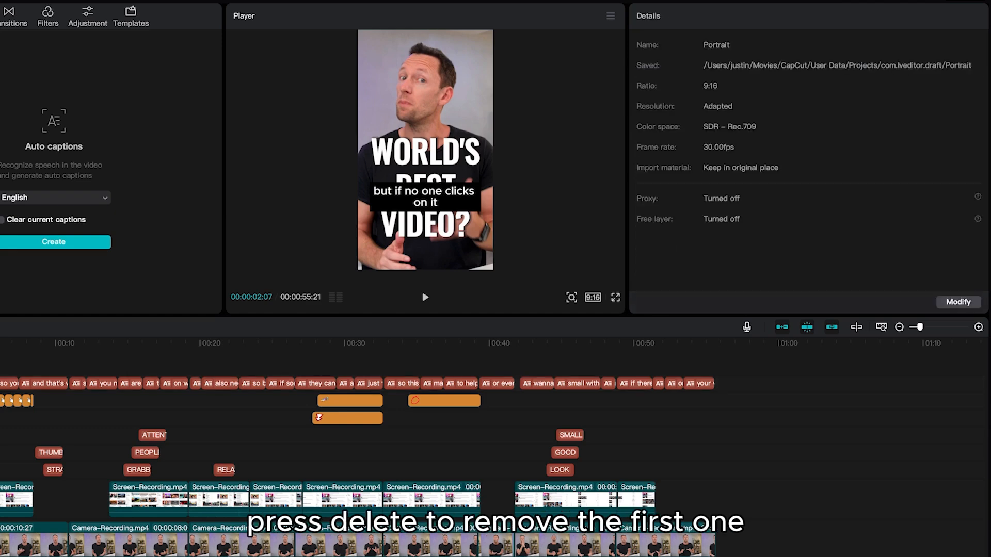
click(425, 204)
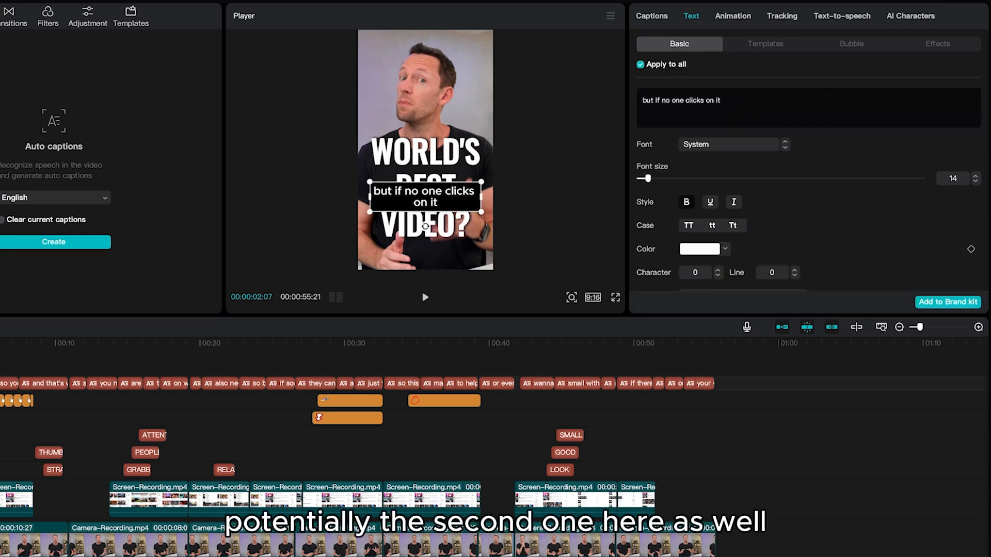
key(Delete)
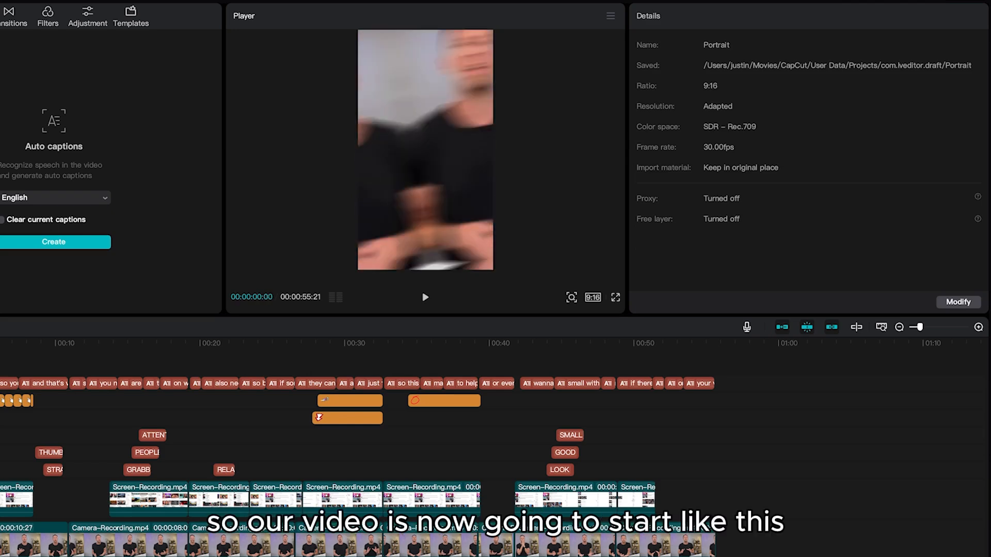
key(space)
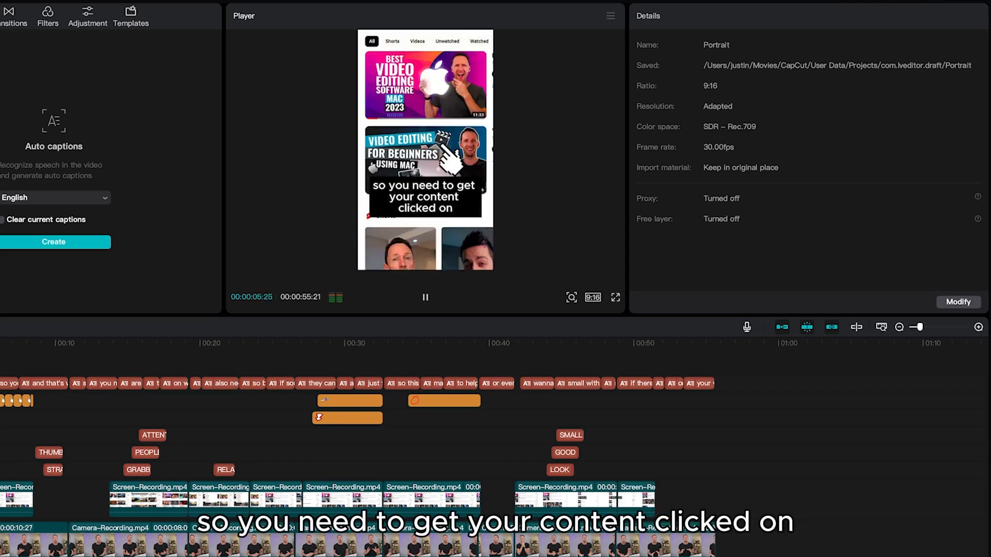
key(space)
Step: Select the caption at about 43 seconds and try the white and green "The quick brown fox" template on all captions
click(520, 356)
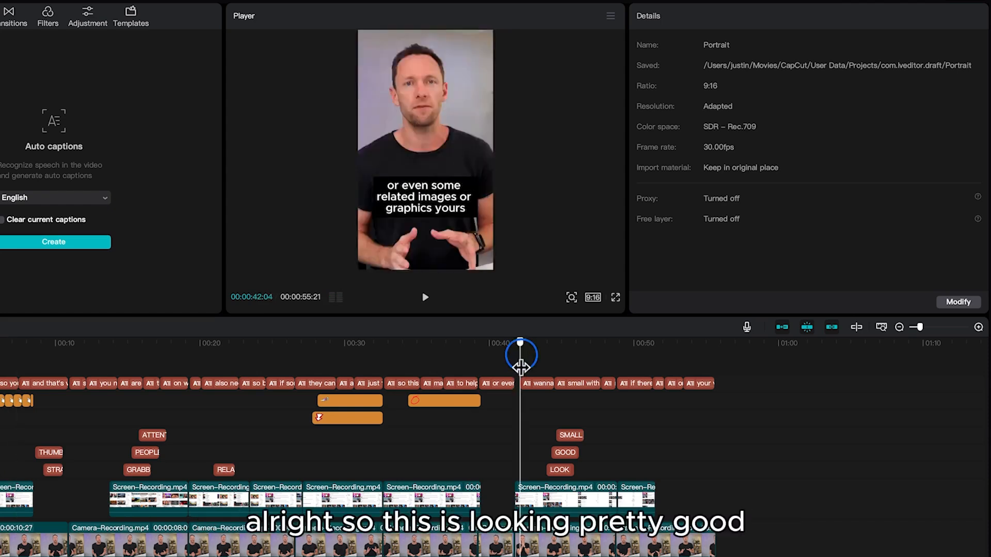
drag(521, 365, 534, 363)
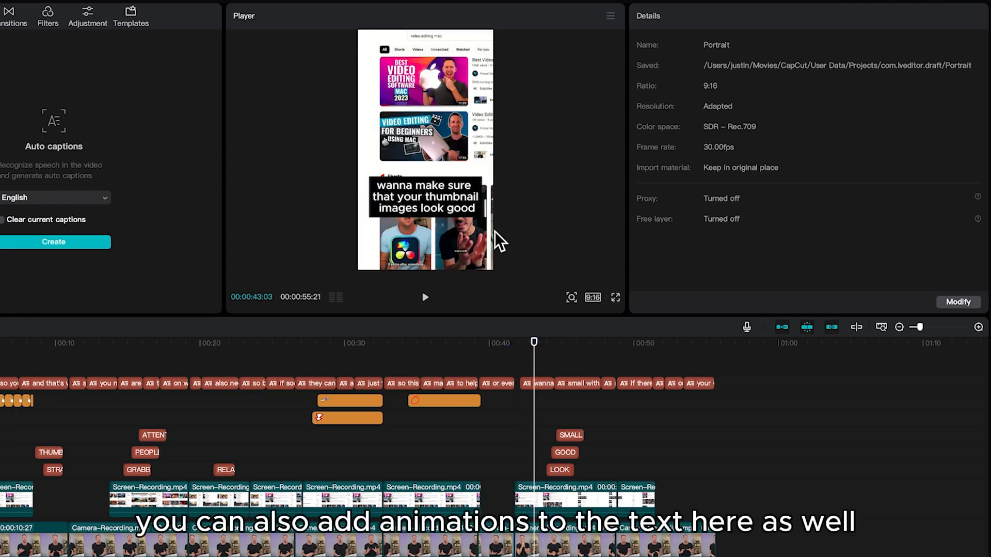
click(536, 382)
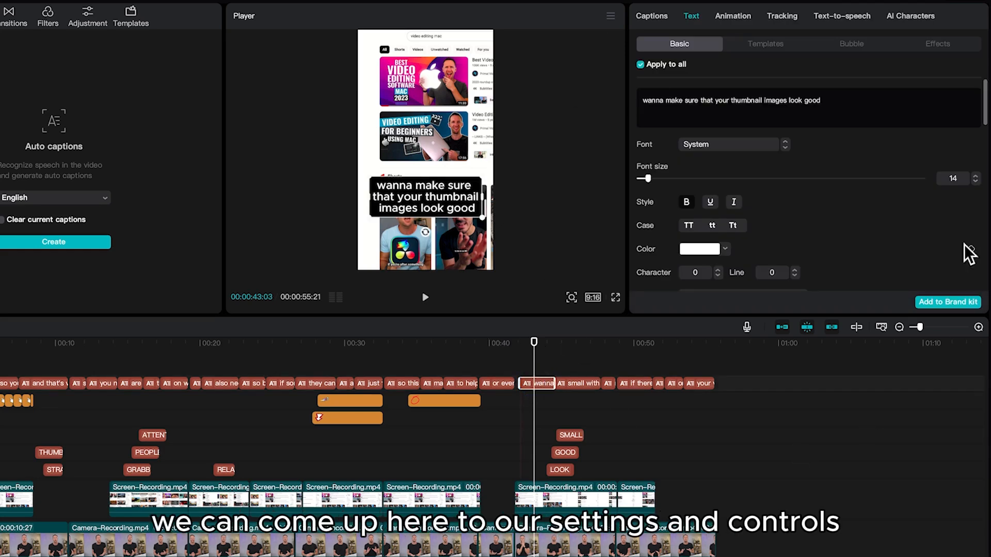
click(765, 45)
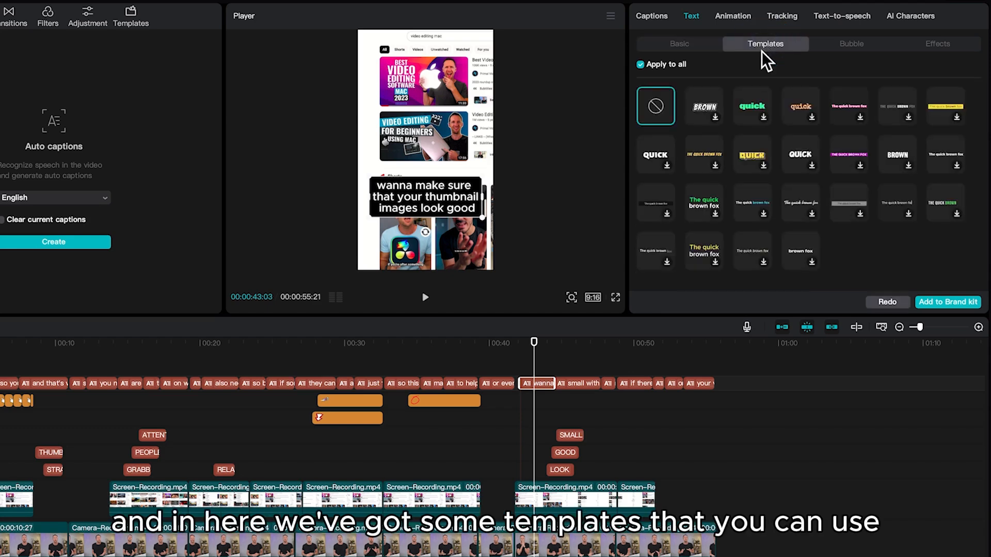
click(701, 197)
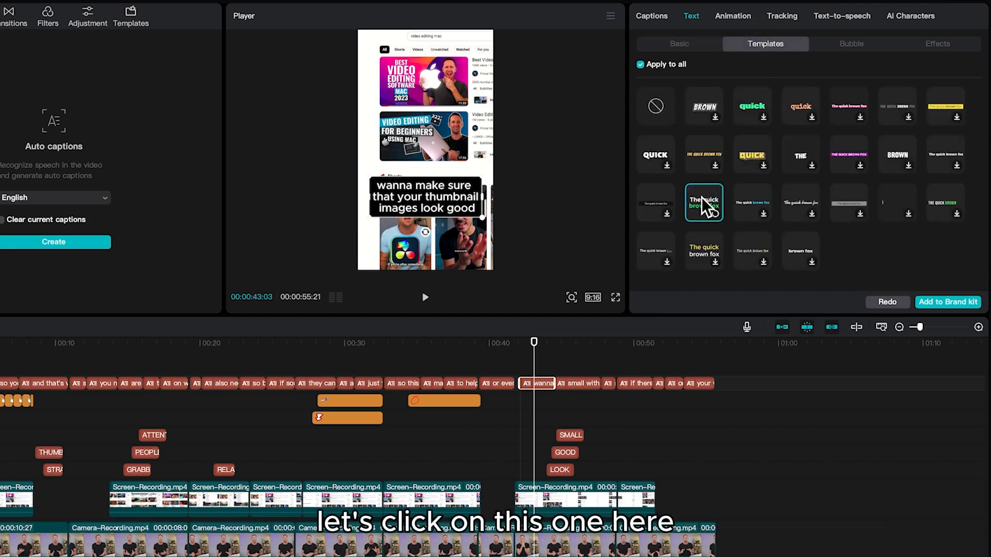
drag(259, 344, 287, 354)
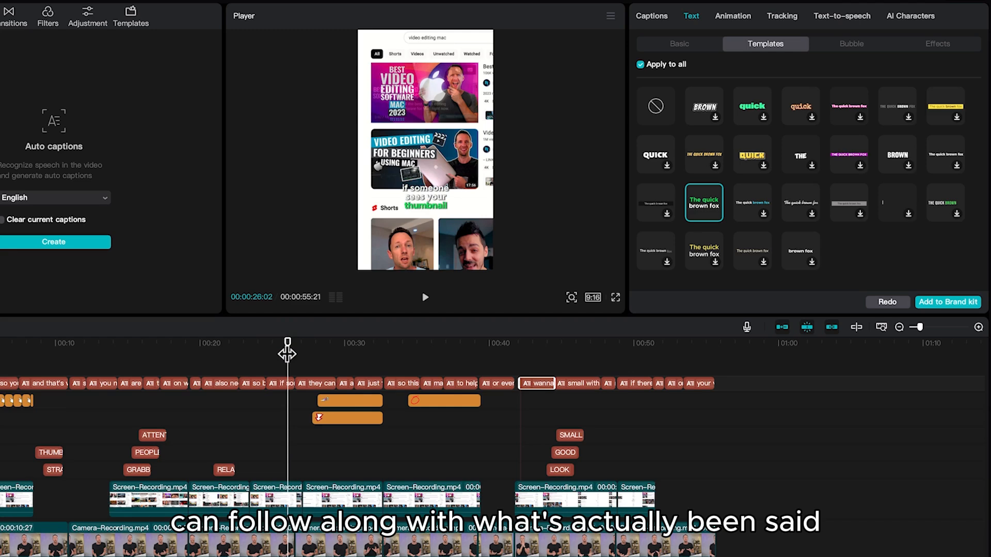
Step: Try a black oval bubble and two text effects on all captions, and undo these changes together with the caption template
click(861, 46)
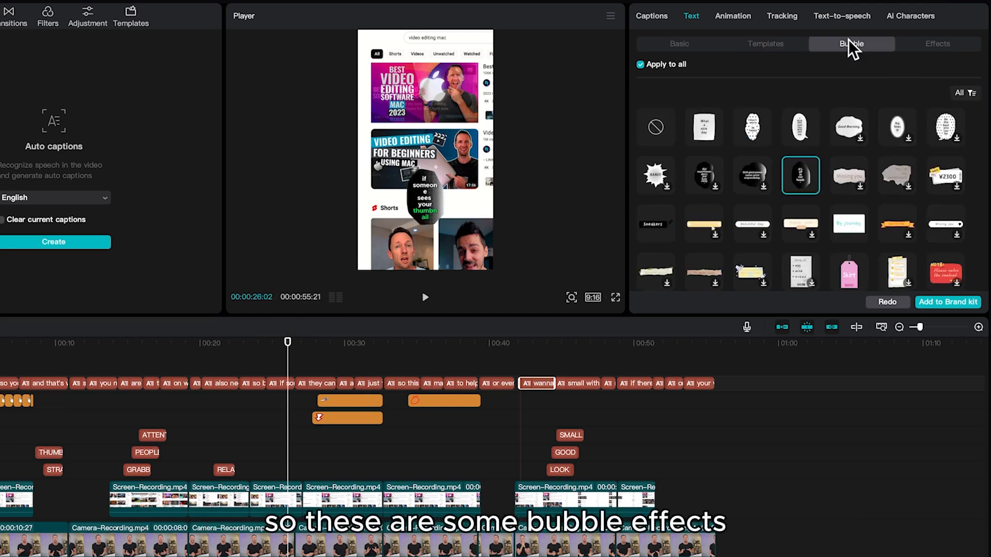
click(922, 41)
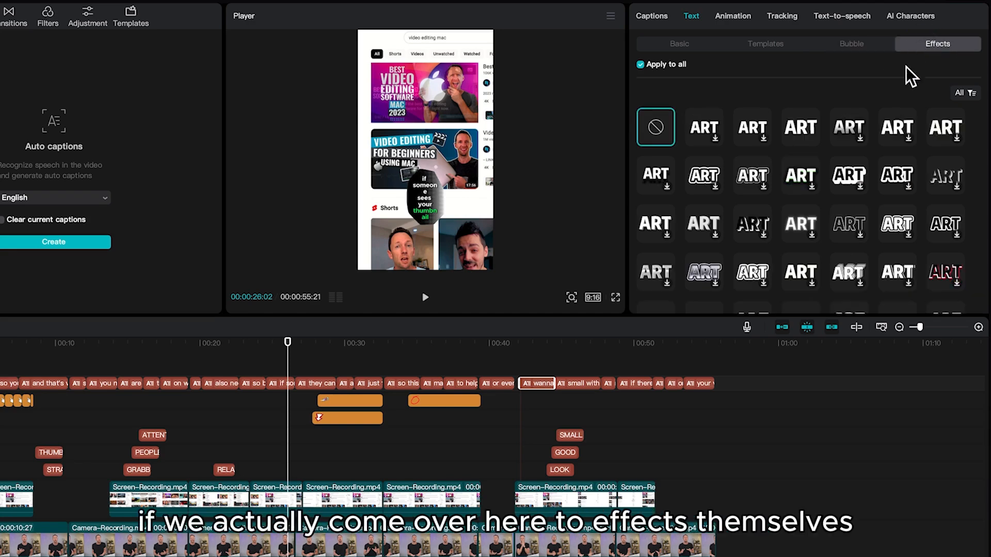
click(837, 170)
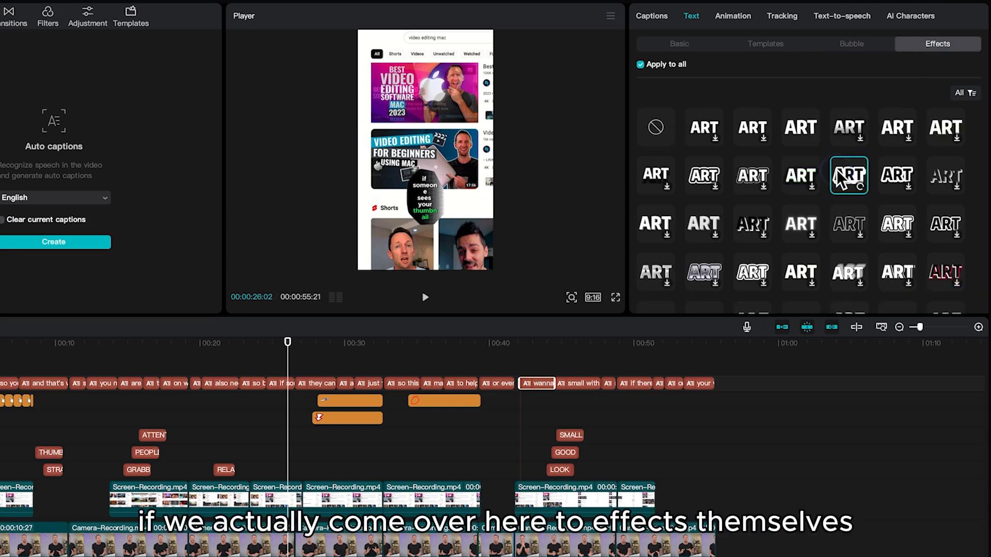
click(745, 221)
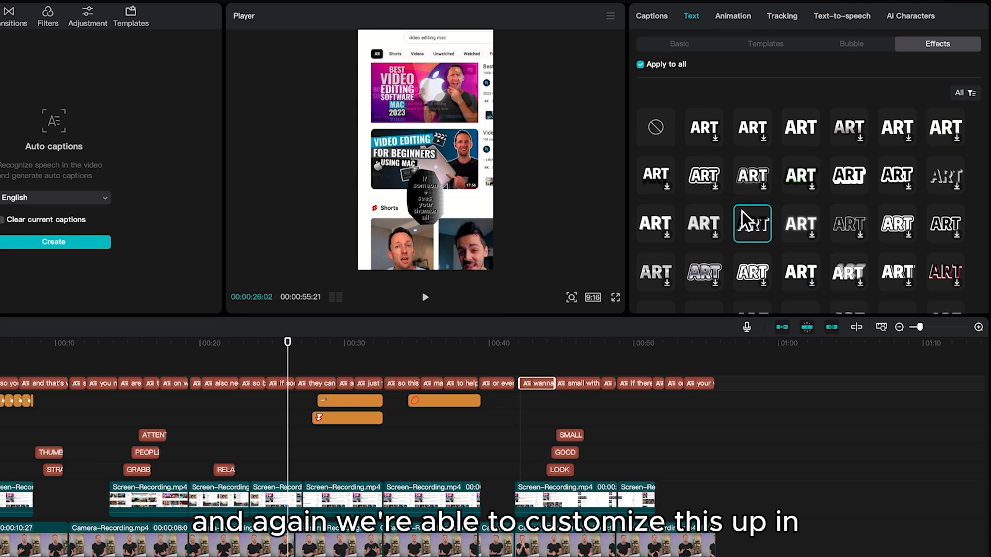
click(655, 128)
key(ctrl+z)
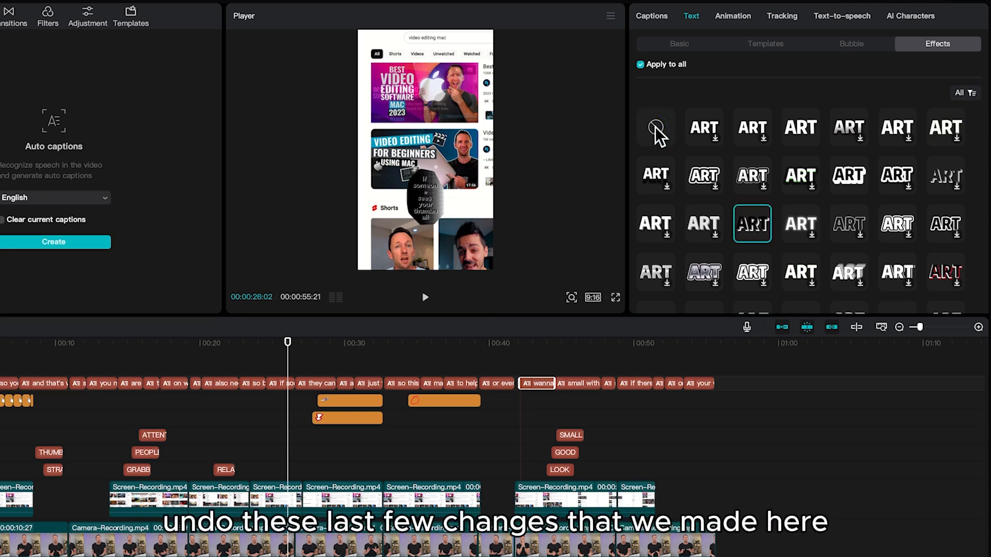
key(ctrl+z)
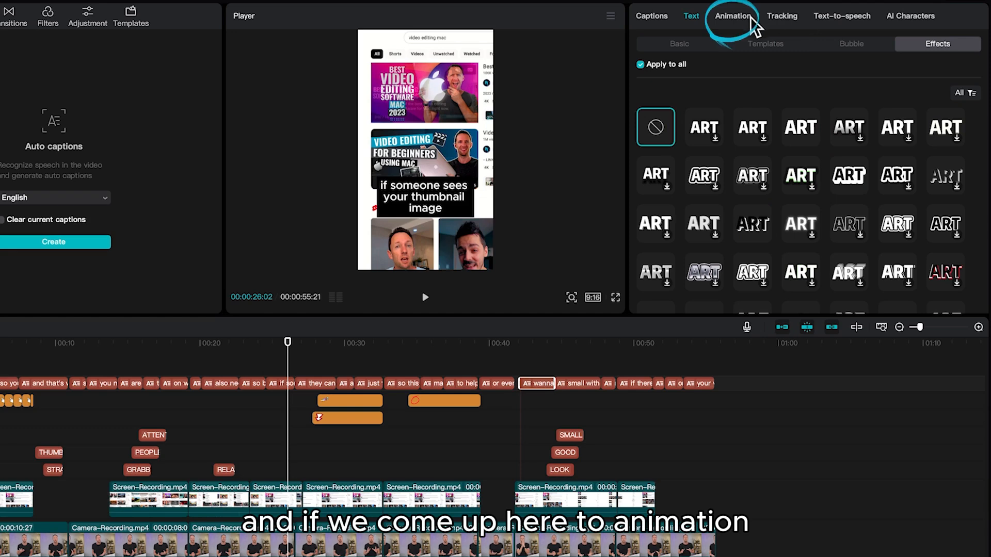
Step: Apply the first Flip entrance animation to the selected caption "wanna make sure that your thumbnail images look good"
click(746, 17)
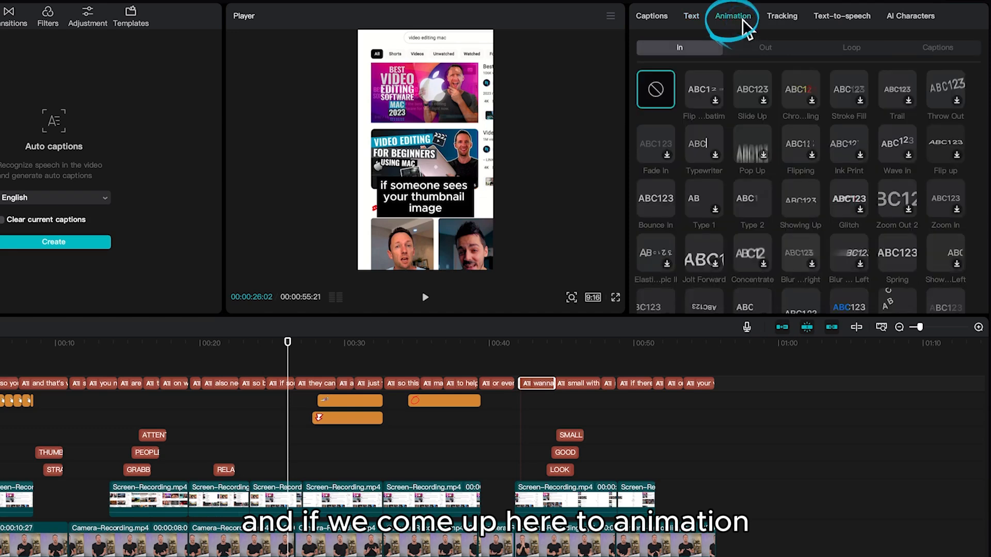
click(707, 86)
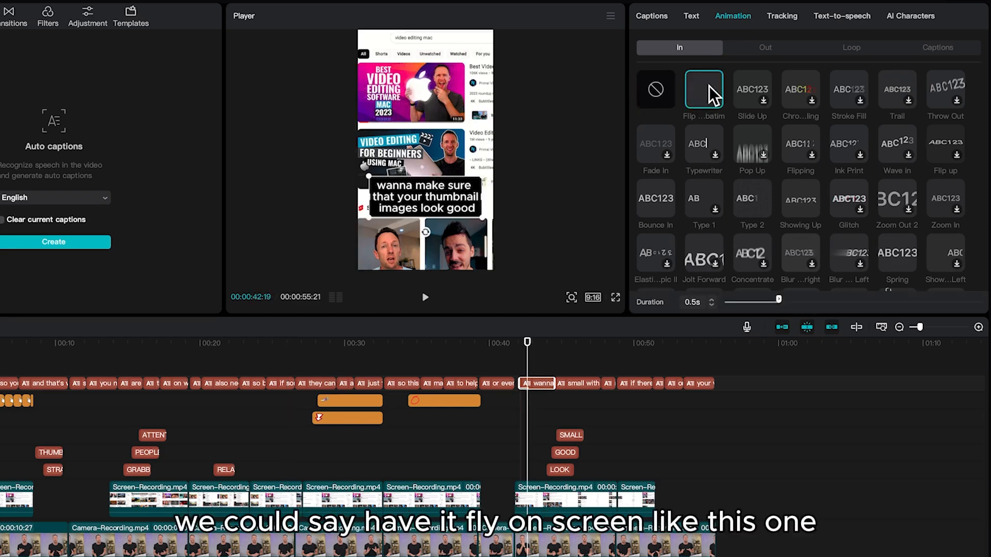
Step: Try the Slide Up and Pop Up entrance animations on the selected caption, and leave it with no entrance animation
click(742, 85)
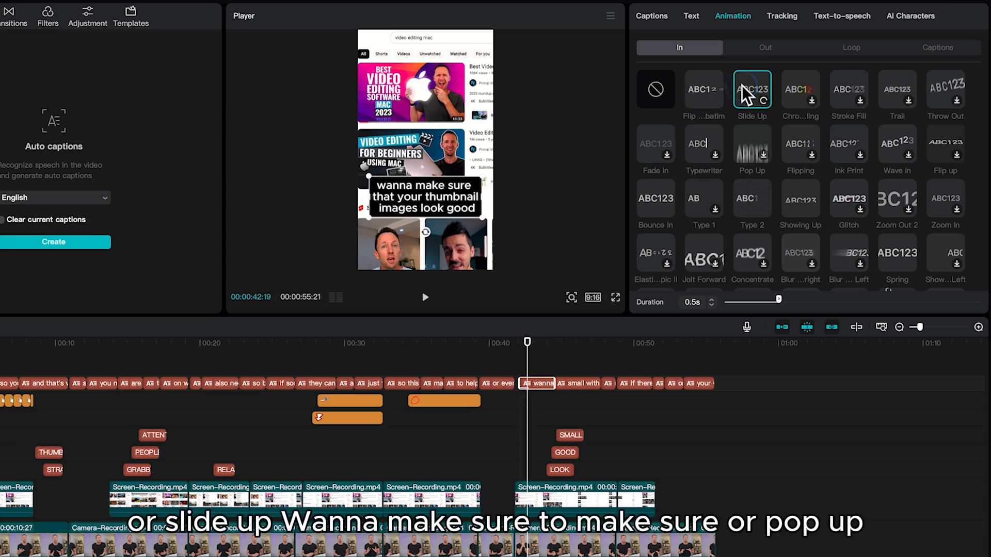
click(747, 146)
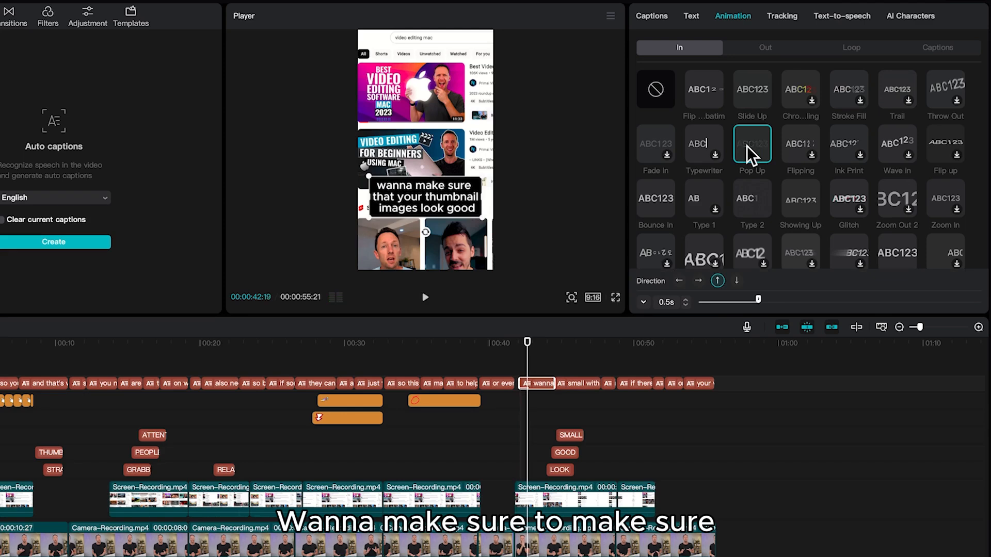
click(656, 88)
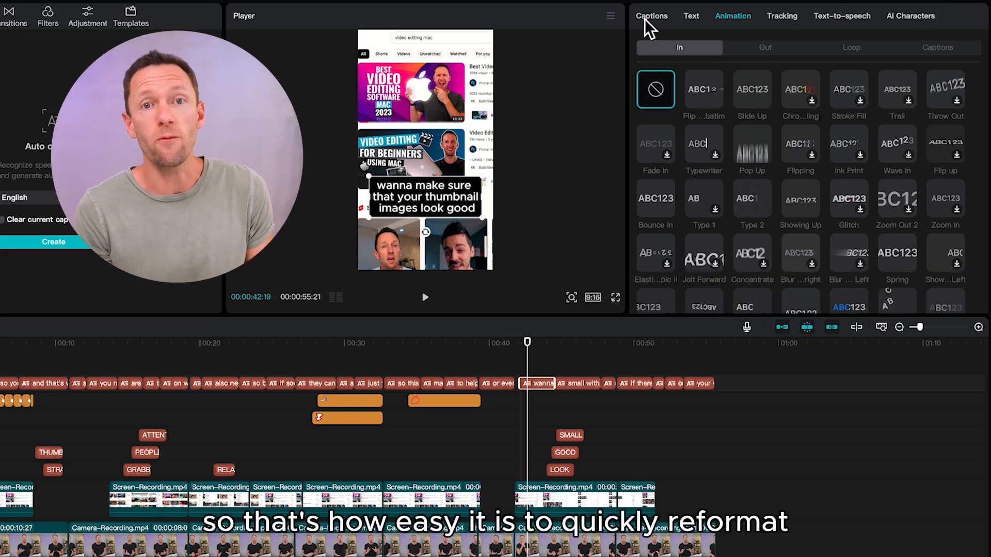
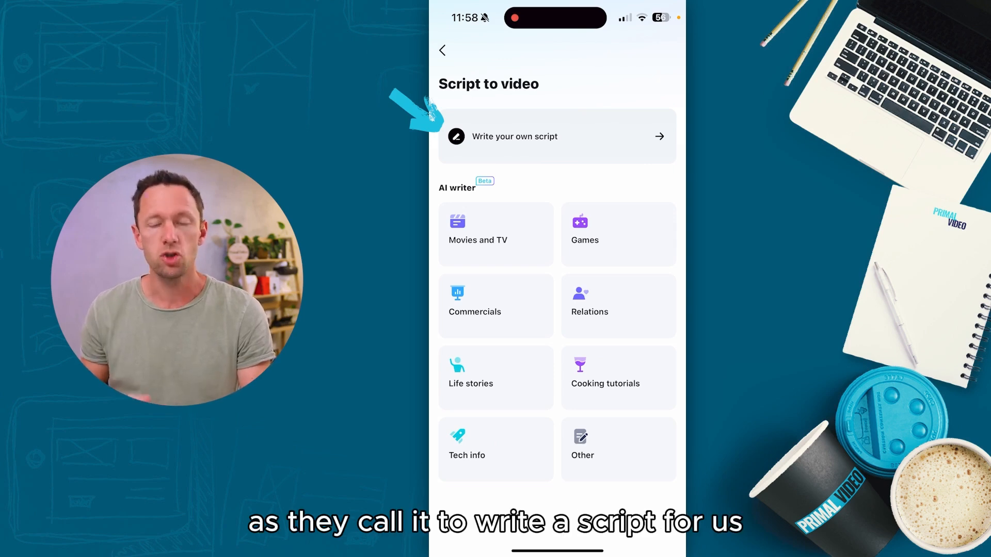
Step: In the CapCut mobile app, generate Tech info scripts for the product CapCut with highlights "Top reasons to use CapCut" and duration 1m
click(557, 137)
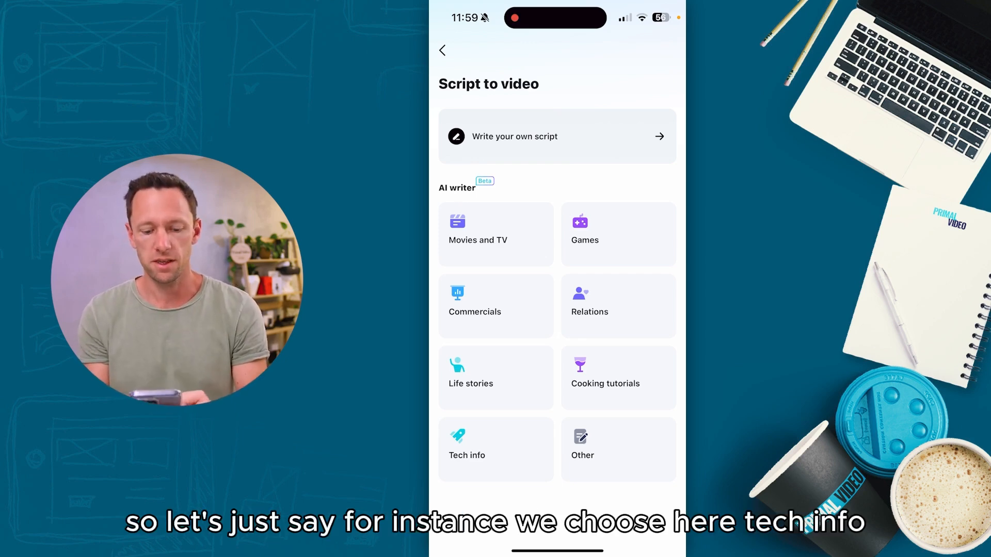
click(496, 450)
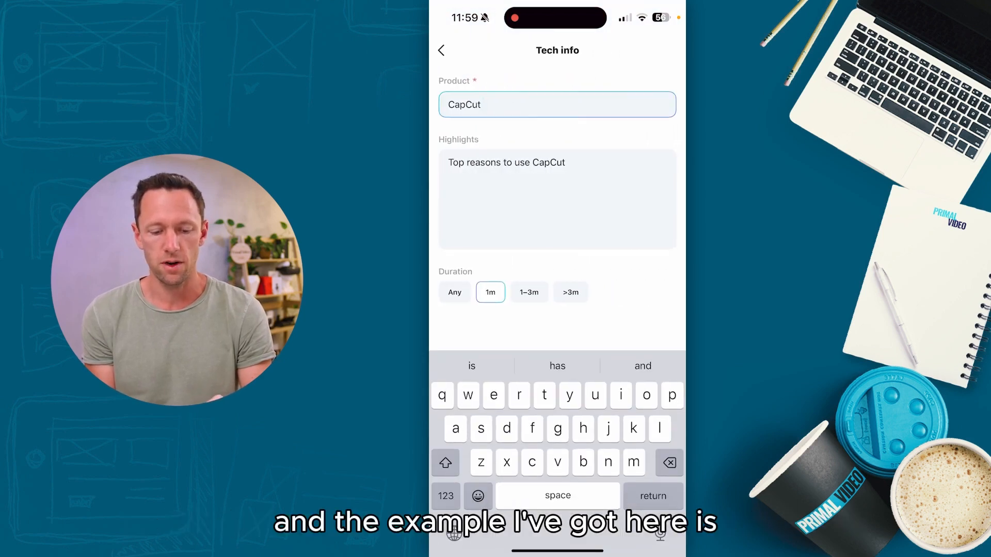
key(BackSpace)
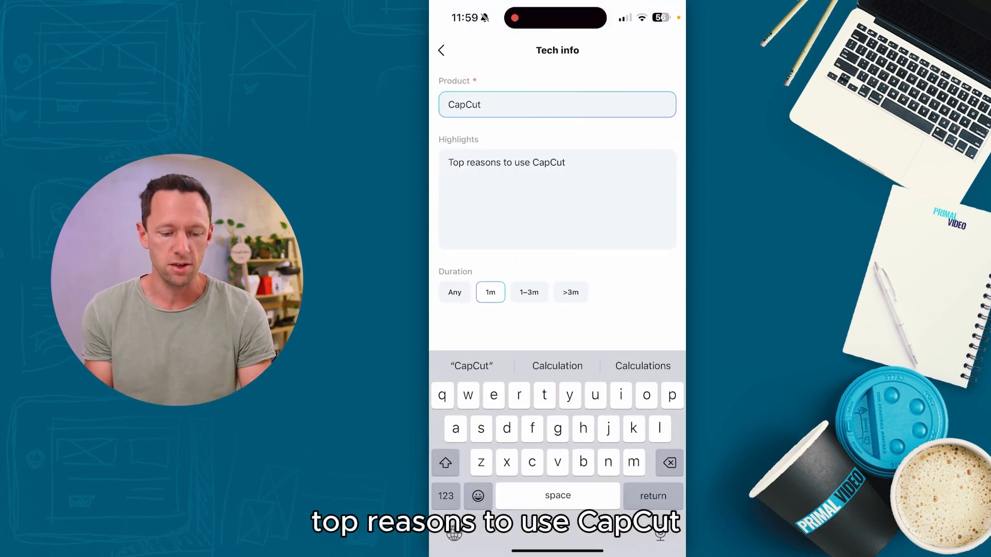
scroll(557, 207, down, 2)
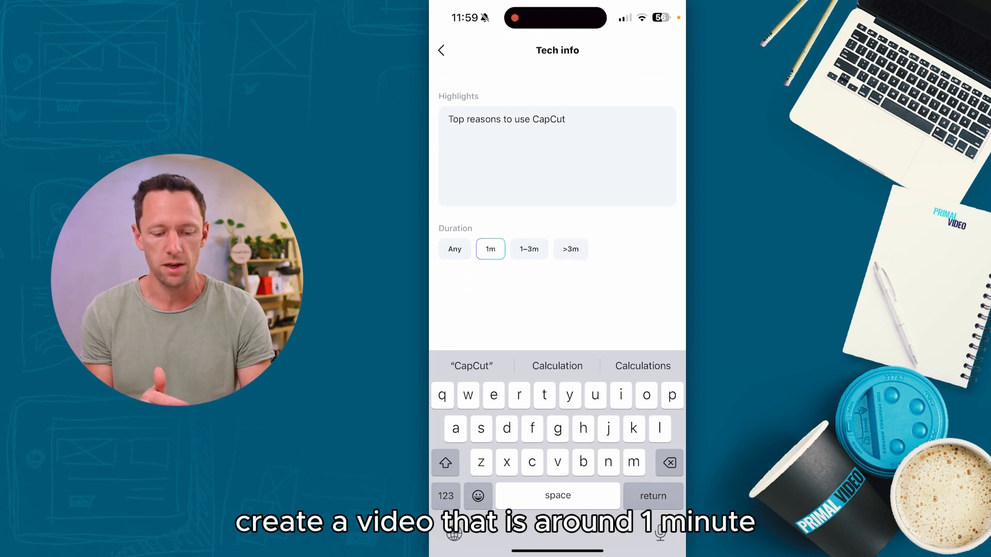
click(557, 315)
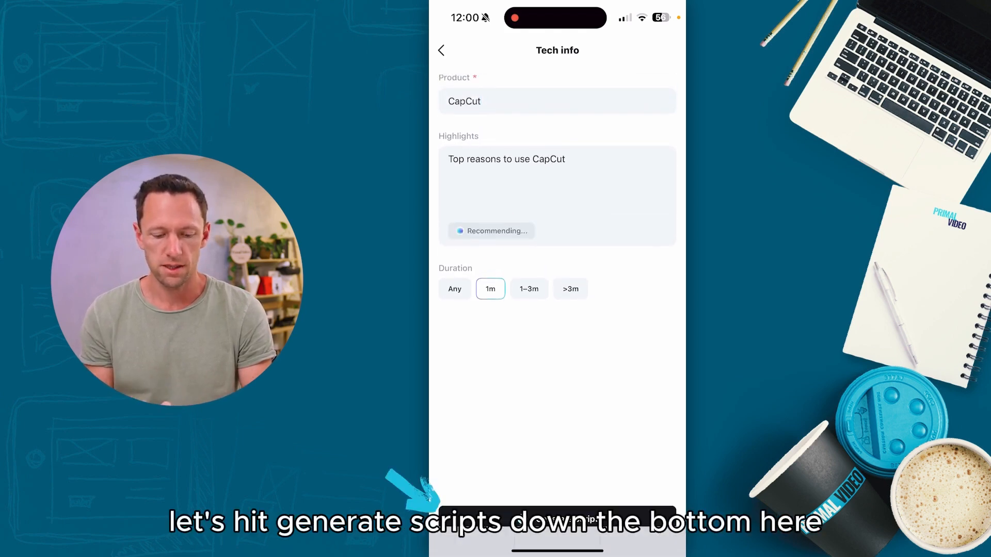
click(557, 518)
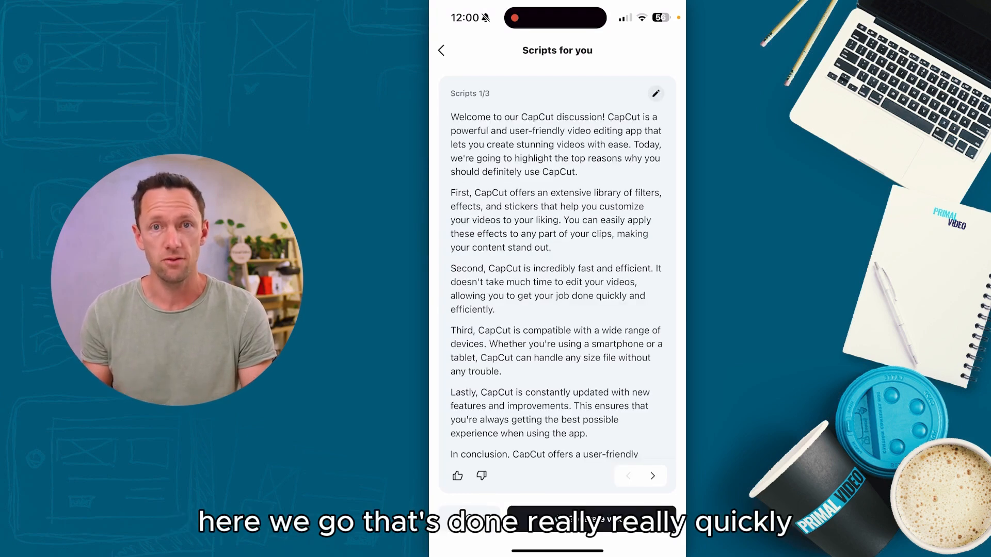
Step: Compare the first two generated scripts and create a video from the first one using Smart generation
click(652, 476)
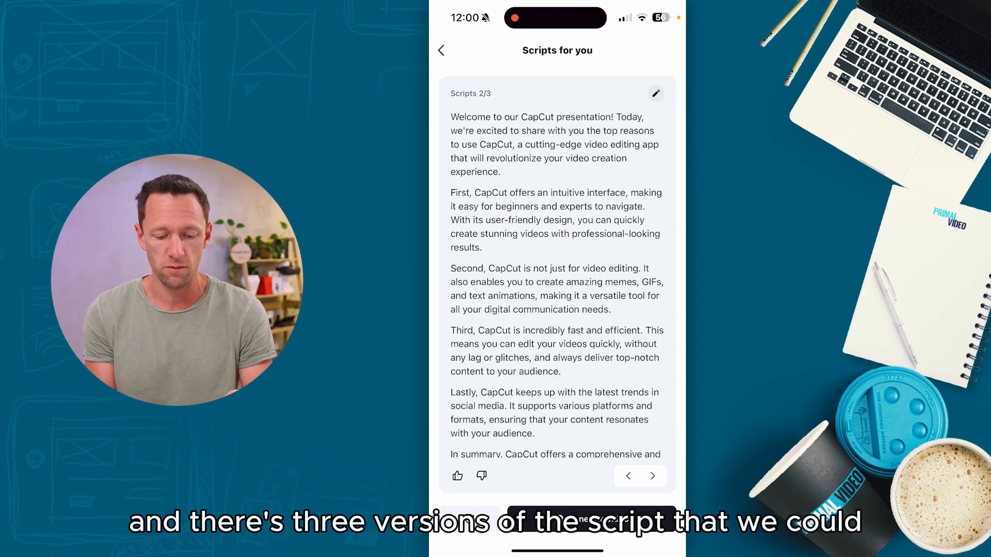
click(628, 476)
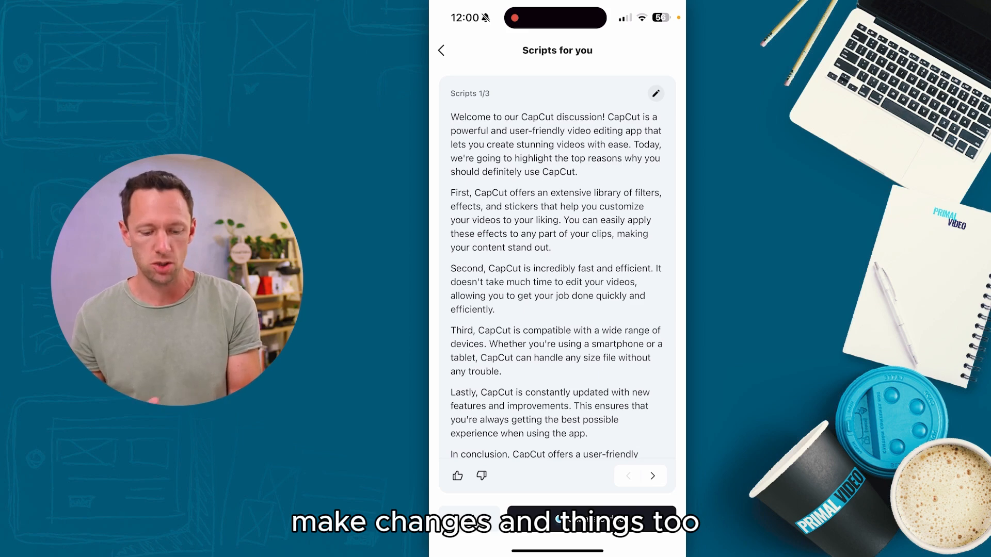
click(592, 519)
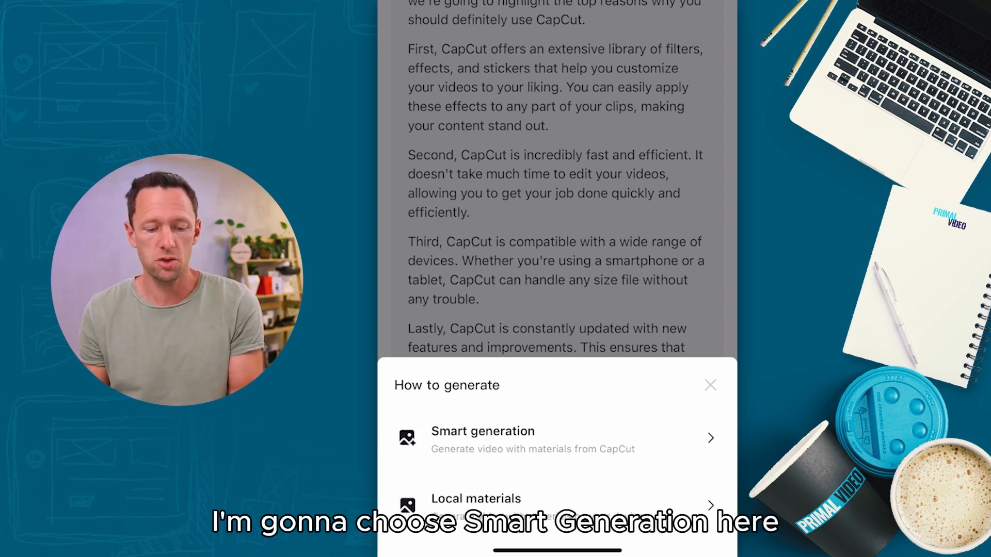
click(534, 440)
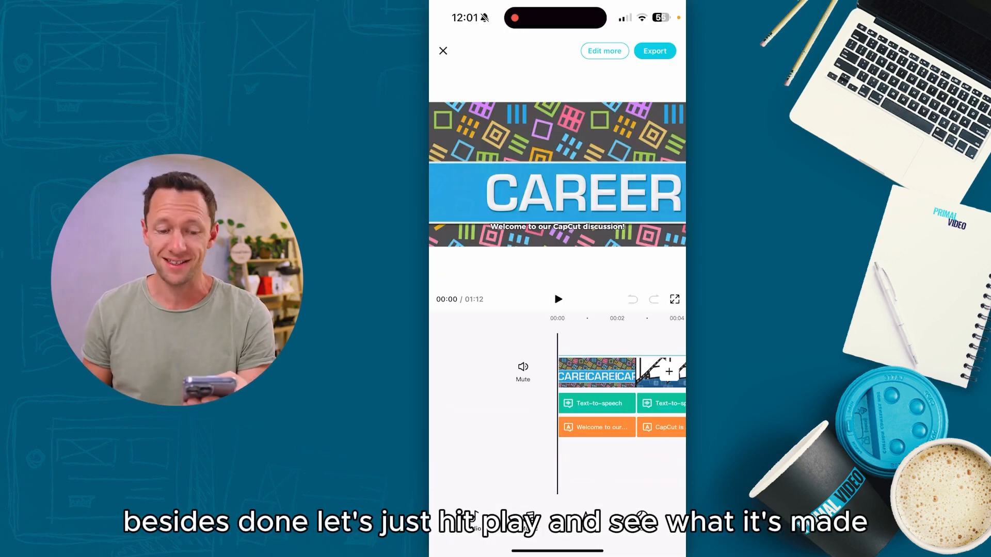
Step: Preview the opening of the generated video, look over its timeline in the full editor and close the project
click(558, 300)
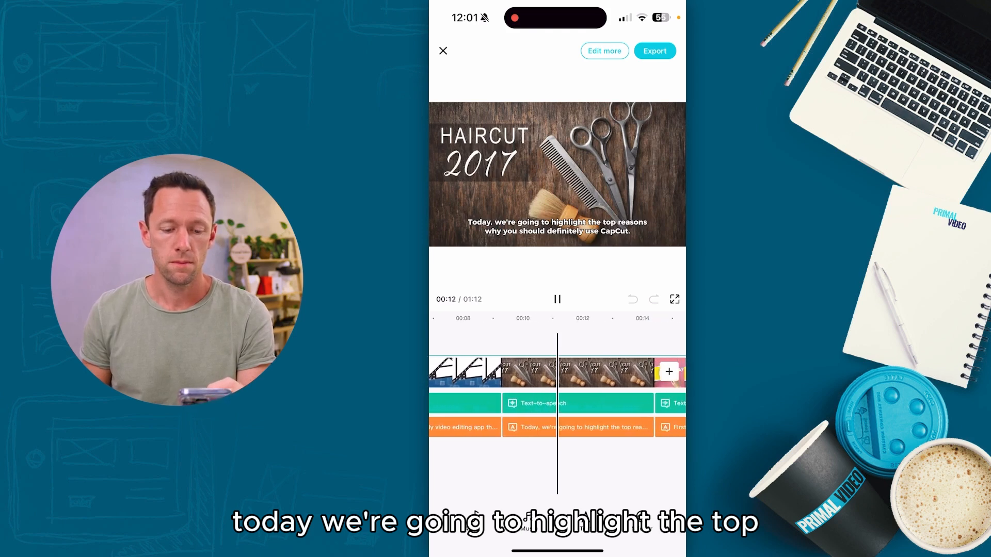
click(557, 299)
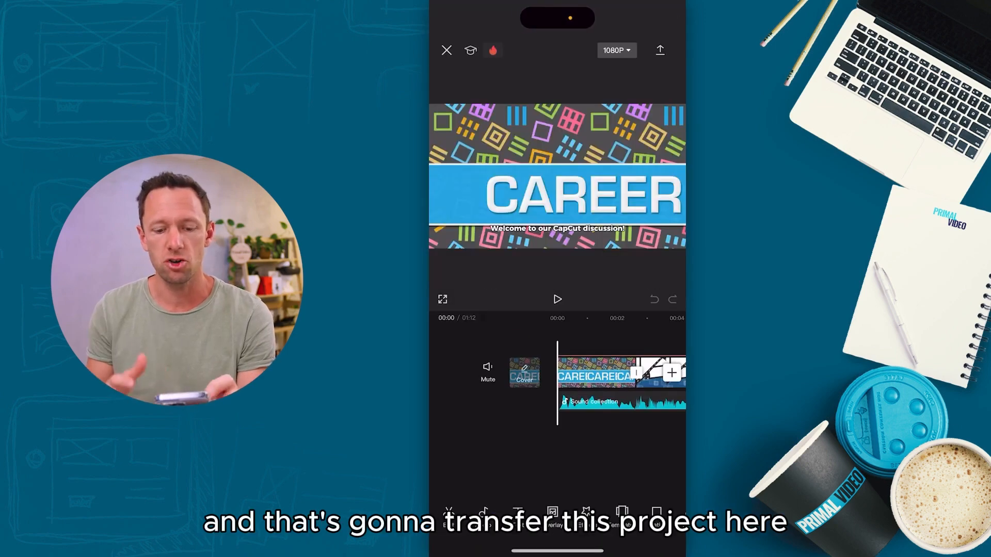
scroll(558, 382, right, 2)
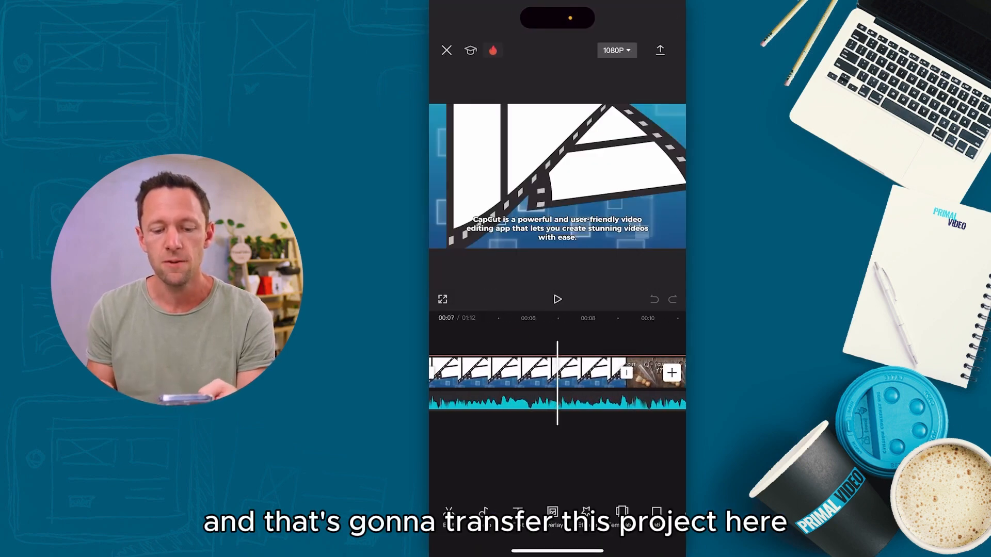
scroll(557, 382, left, 3)
scroll(573, 382, left, 2)
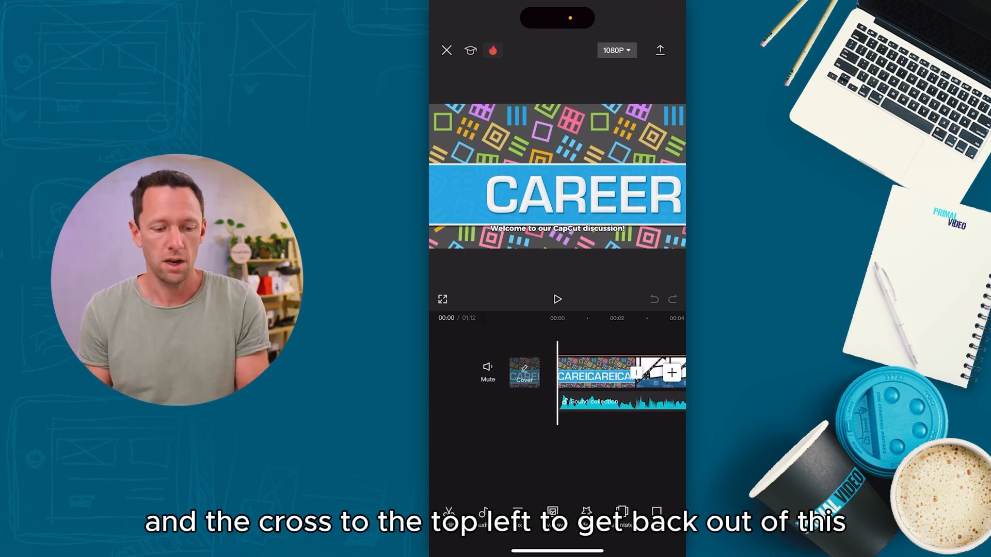
click(446, 50)
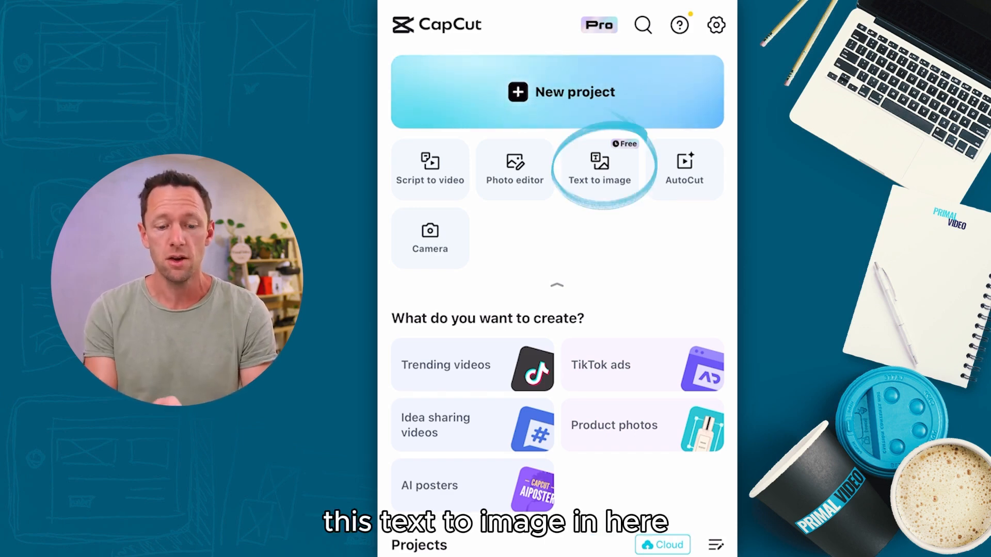
Step: Generate text-to-image results from the prompt "Macro photography, photorealistic, no people, delicate ethereal floral petals, detailed veins of petals, high definition, cinematic lighting"
click(599, 168)
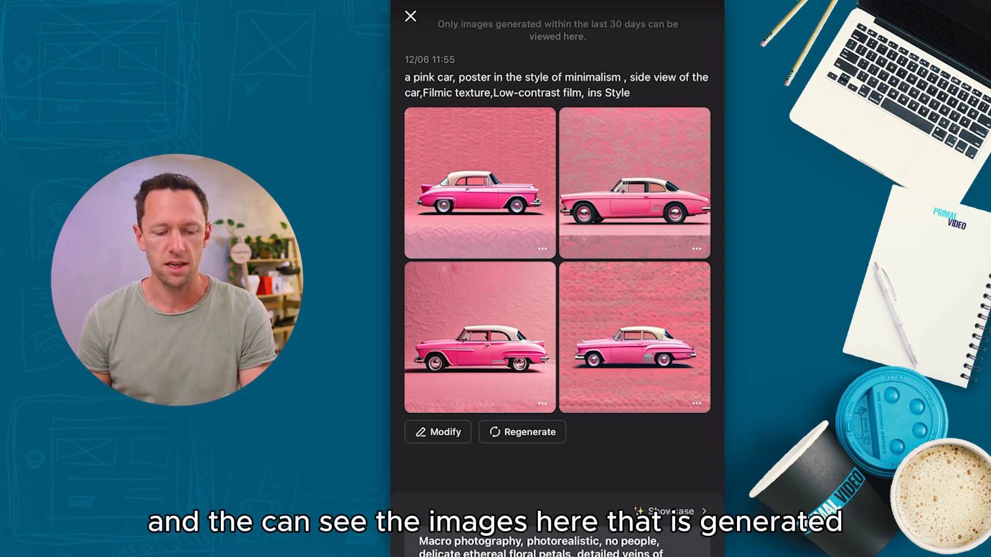
scroll(558, 279, down, 3)
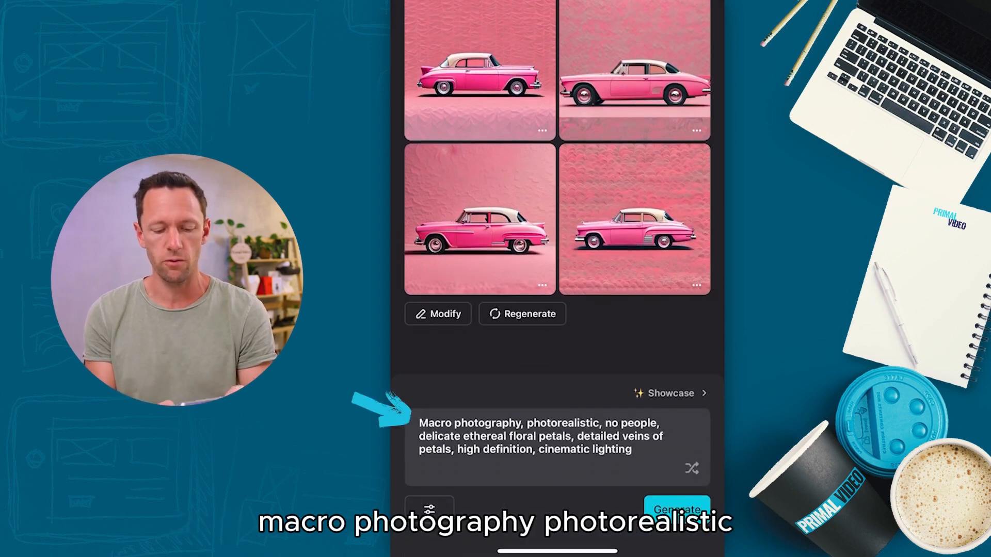
click(677, 510)
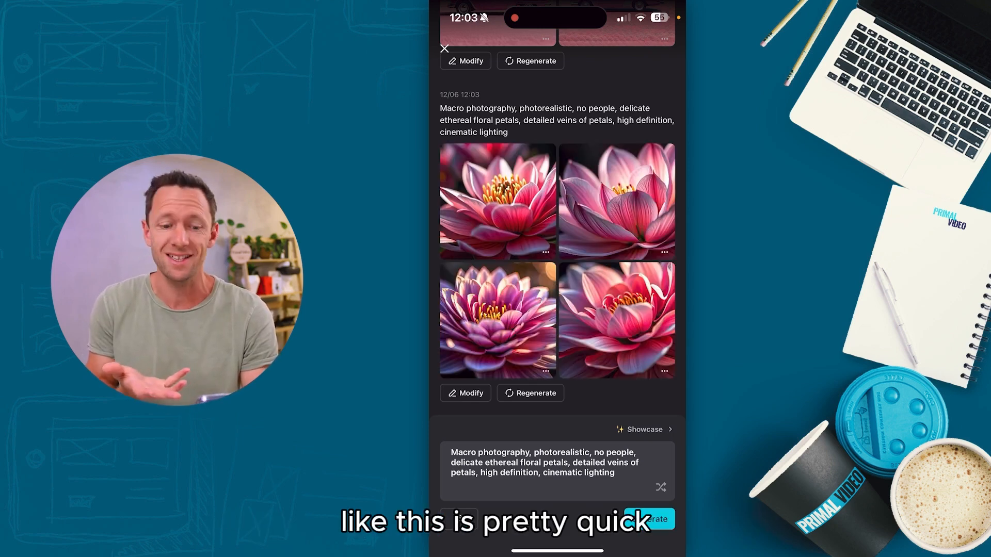
drag(430, 309, 630, 310)
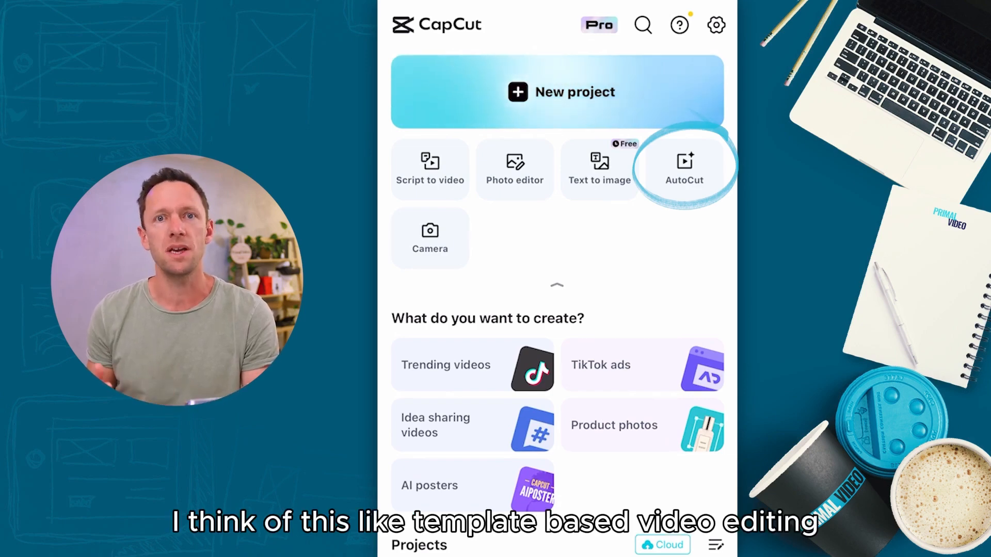
Step: Start AutoCut and browse the recent videos that can be chosen for it
click(684, 170)
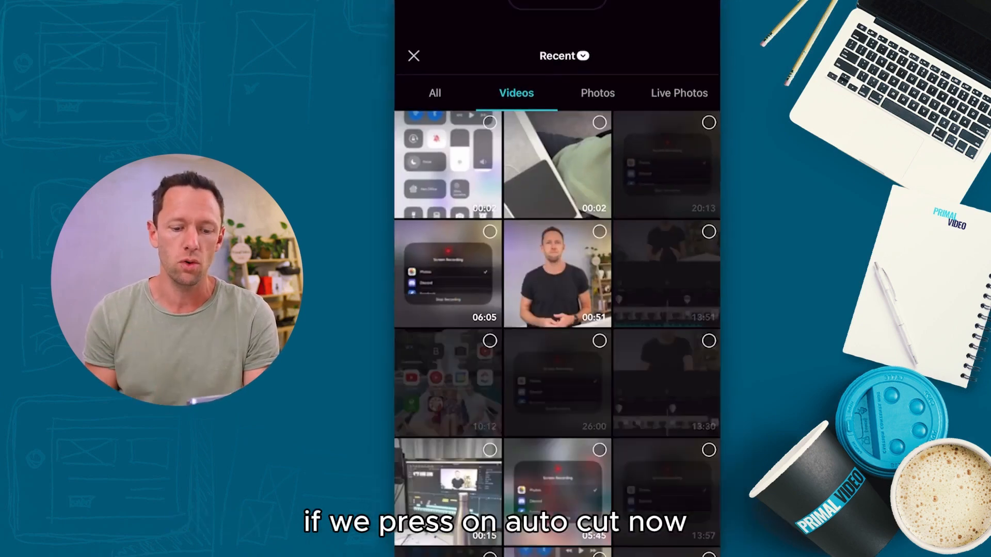
scroll(557, 296, down, 8)
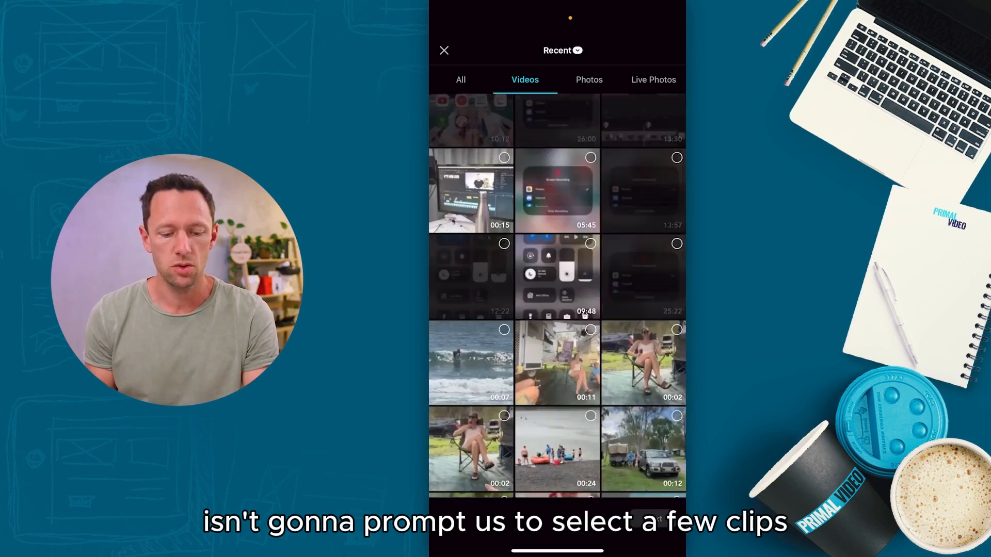
scroll(557, 296, up, 5)
scroll(558, 295, up, 4)
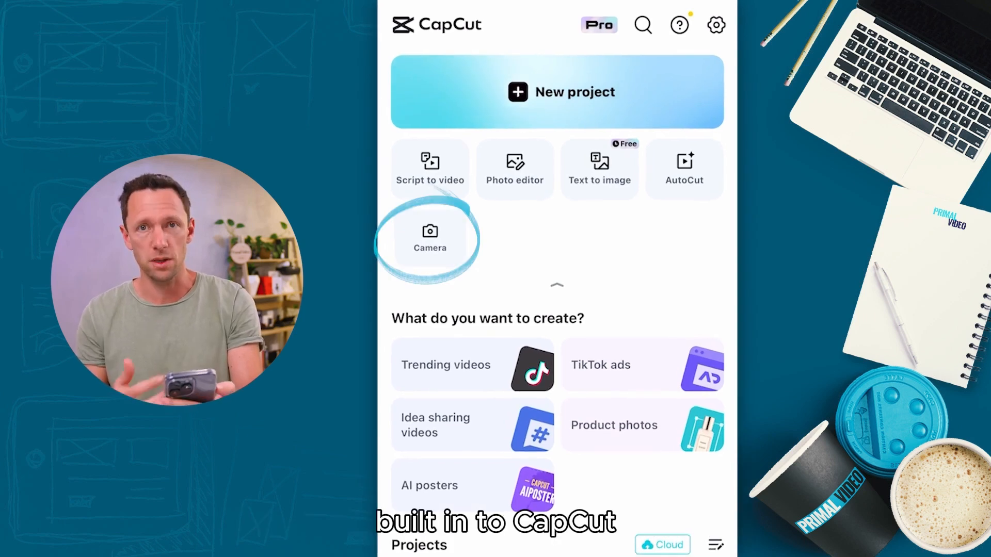
Step: Open the built-in camera and compare the single-shot recording mode with the multiple-clips mode
click(430, 238)
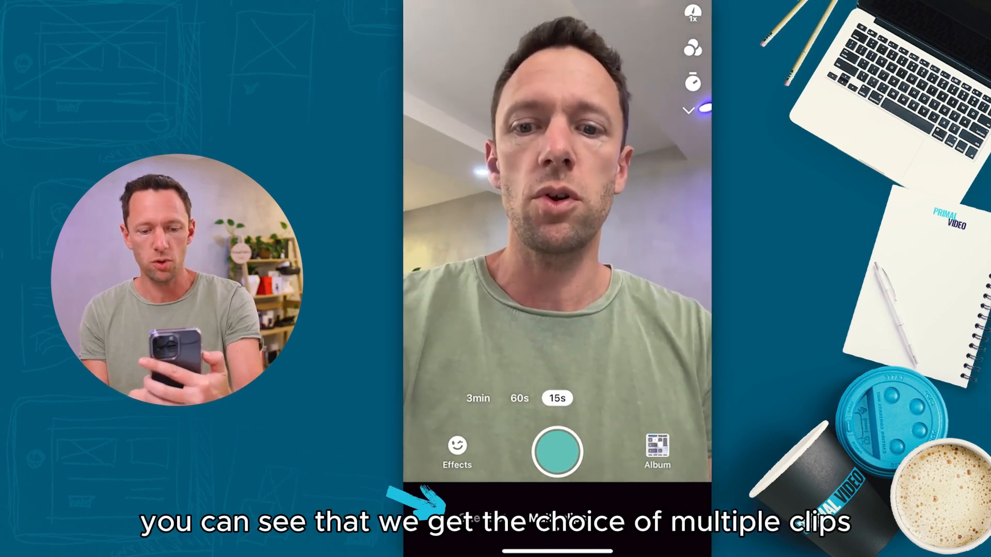
click(483, 518)
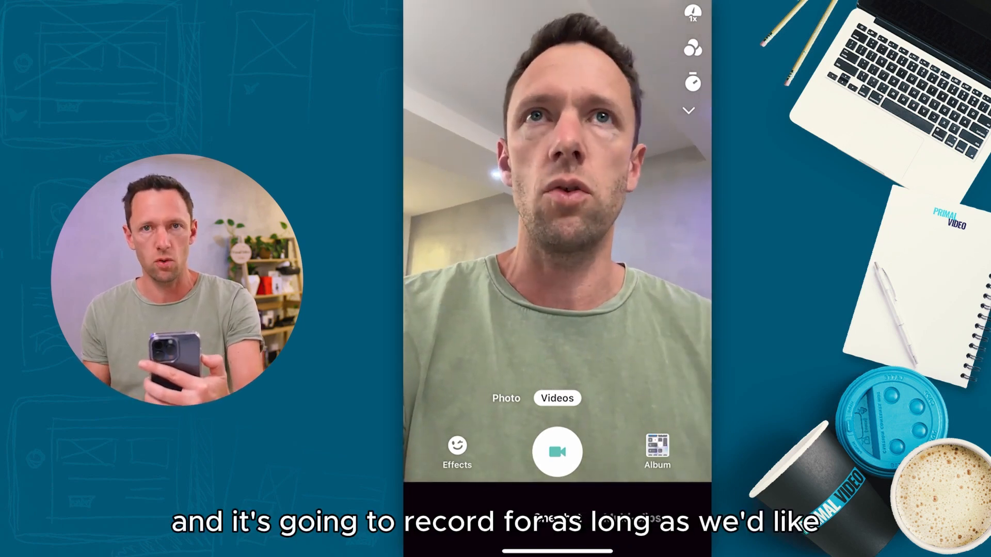
click(633, 519)
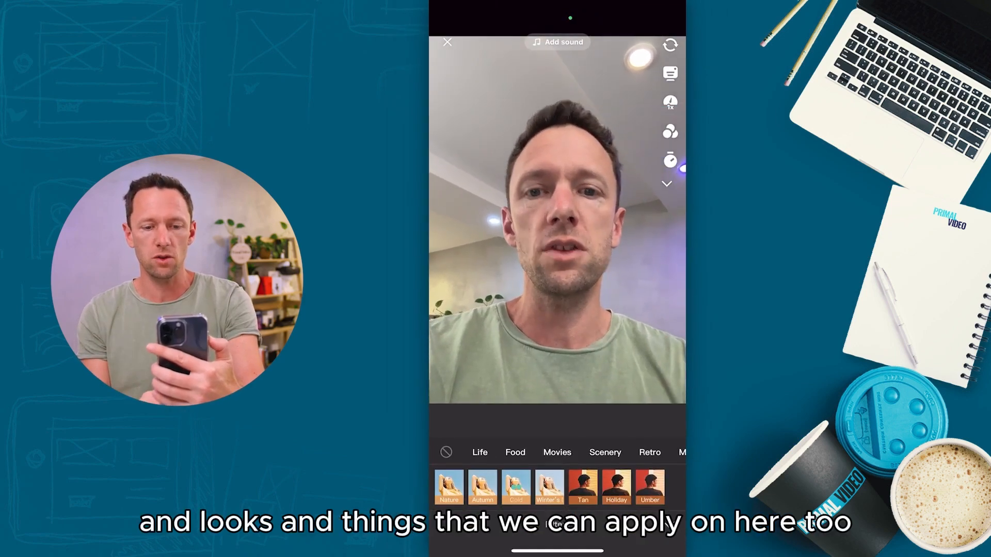
Step: Try the Winter's filter from the Life category on the camera image and remove it
click(550, 487)
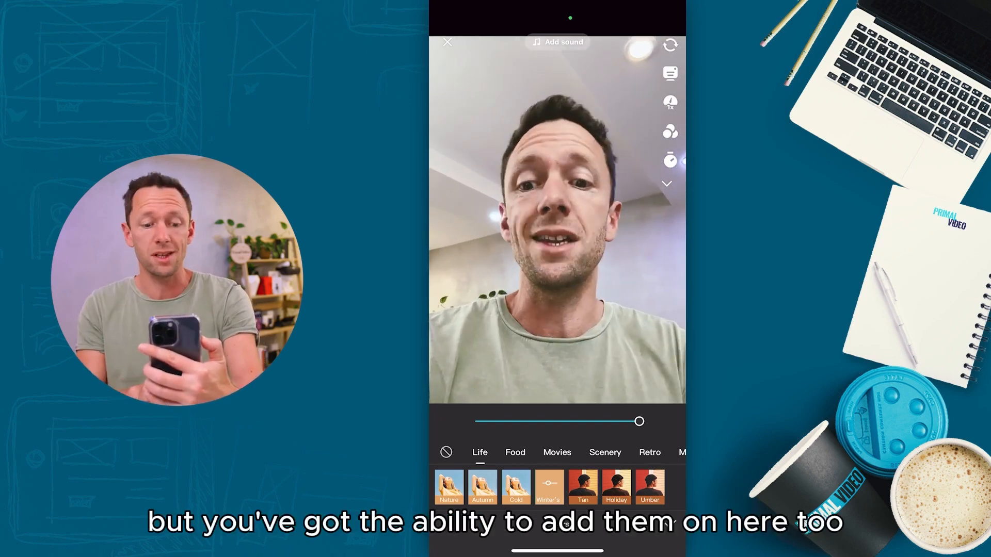
click(446, 453)
Step: Show the additional camera options and switch the recording resolution between 1080P and 576P
click(666, 184)
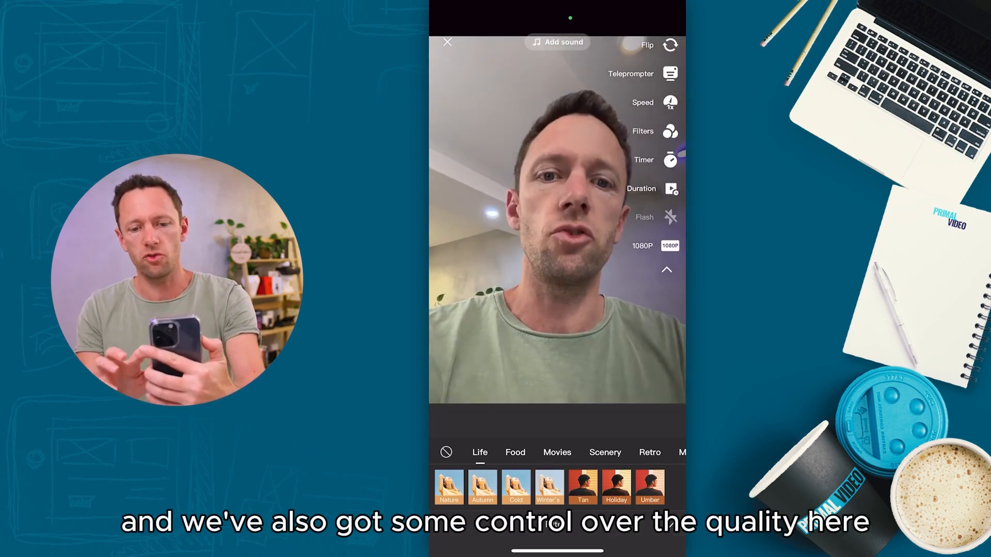
click(670, 246)
click(670, 245)
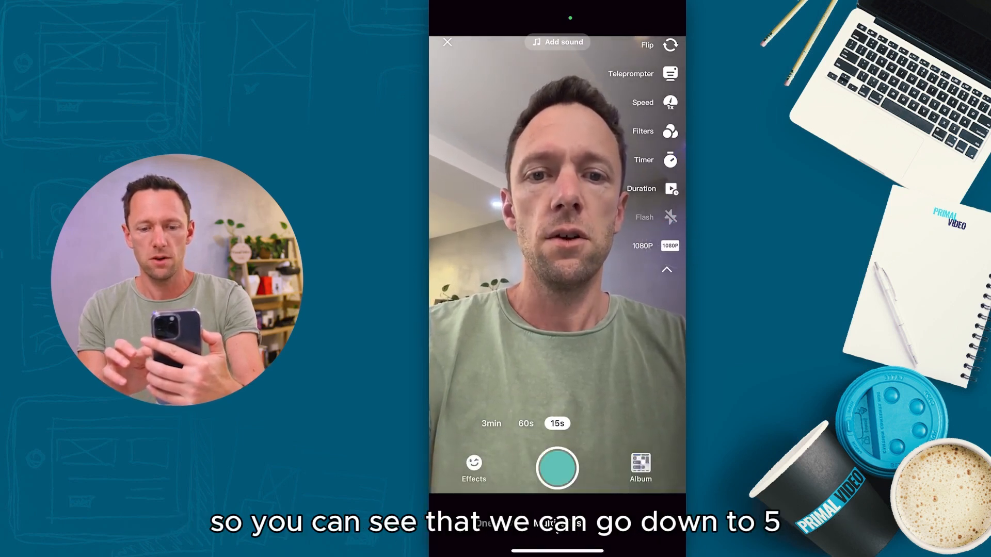
click(669, 246)
click(670, 245)
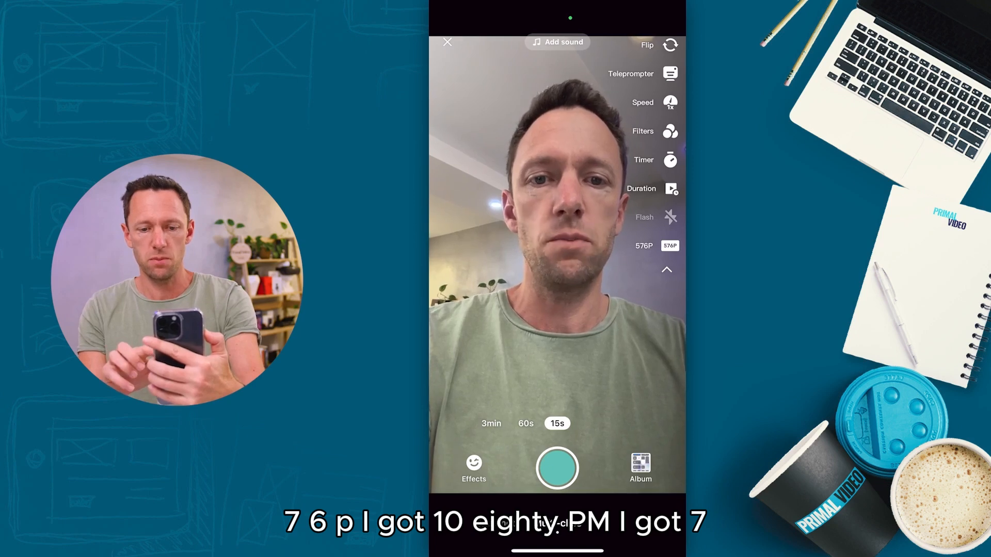
click(670, 246)
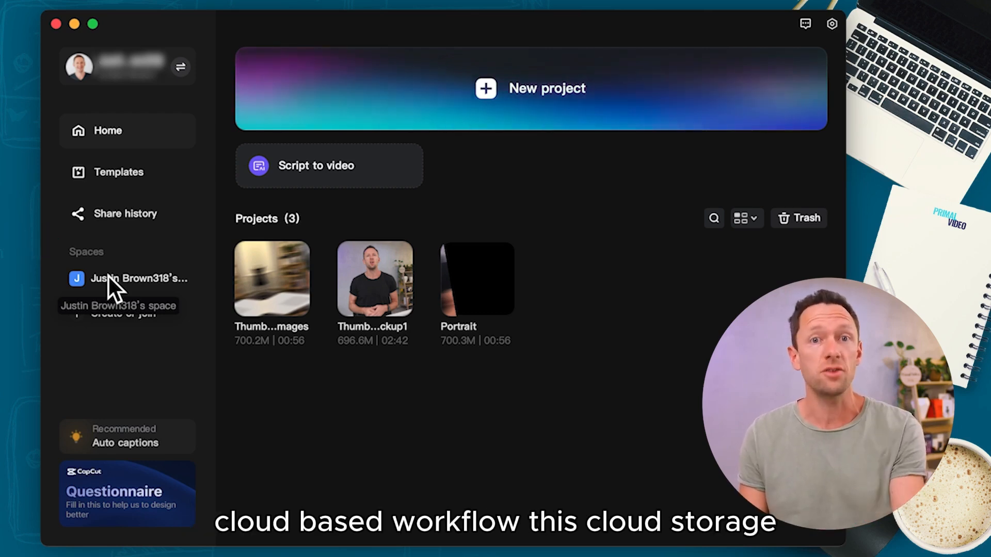
Step: Create a new shared cloud space named Temp Space
click(104, 314)
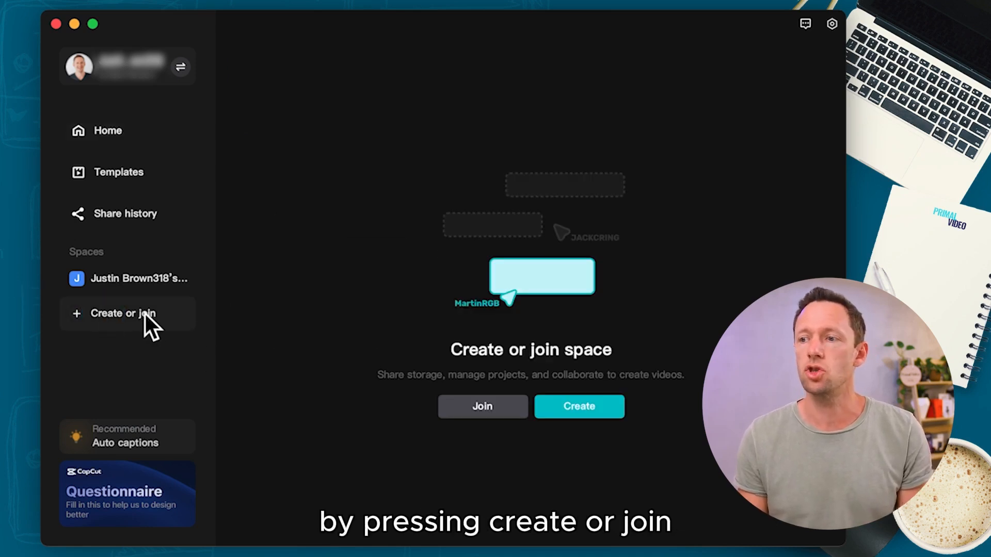
click(588, 401)
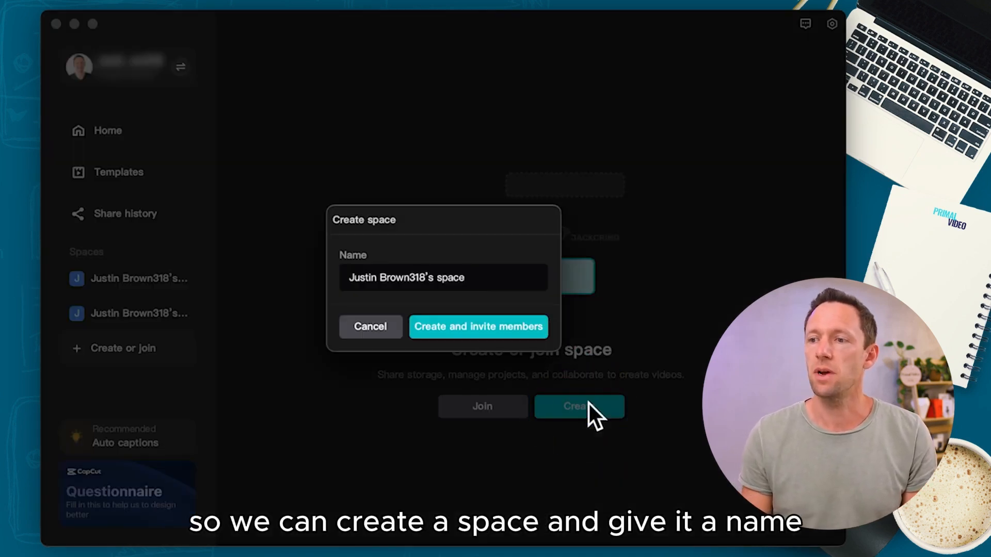
triple_click(475, 277)
text(Temp Space)
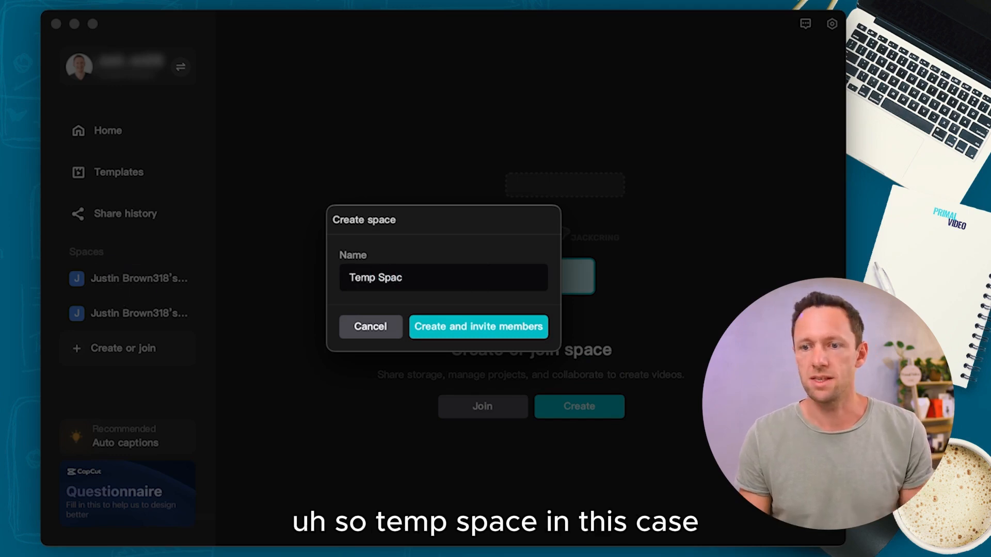
click(443, 325)
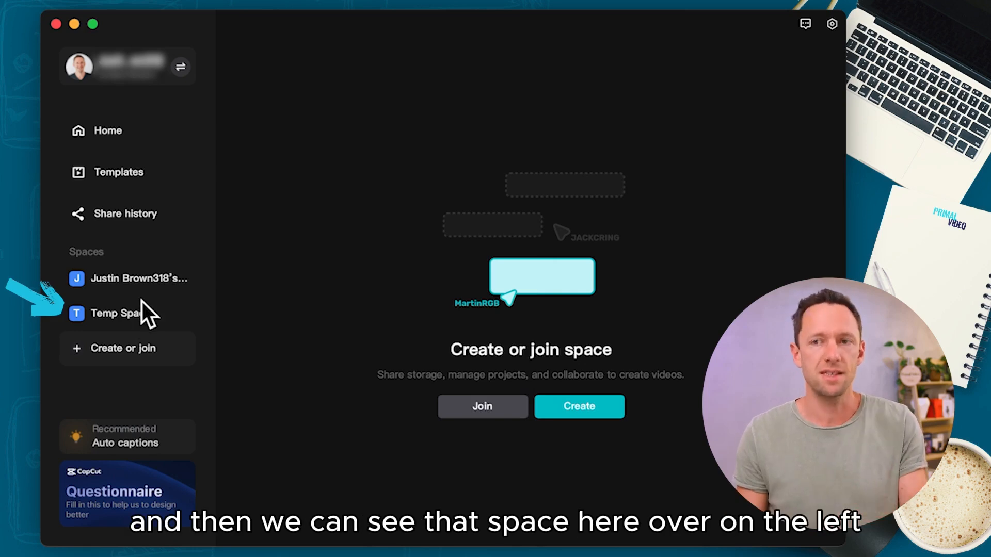
Step: Inspect the storage and contents of Temp Space and of the original personal space with its uploaded projects and media
click(112, 317)
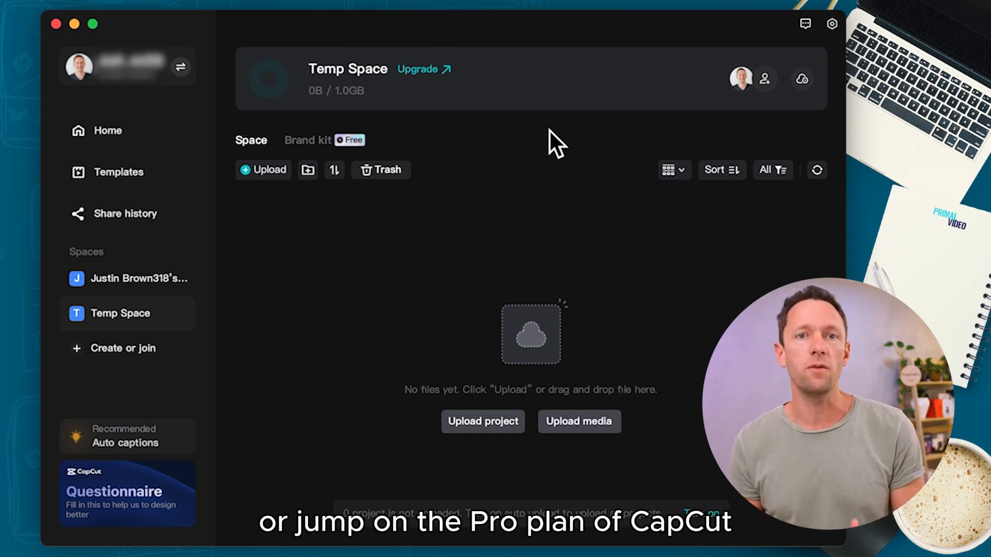
click(122, 280)
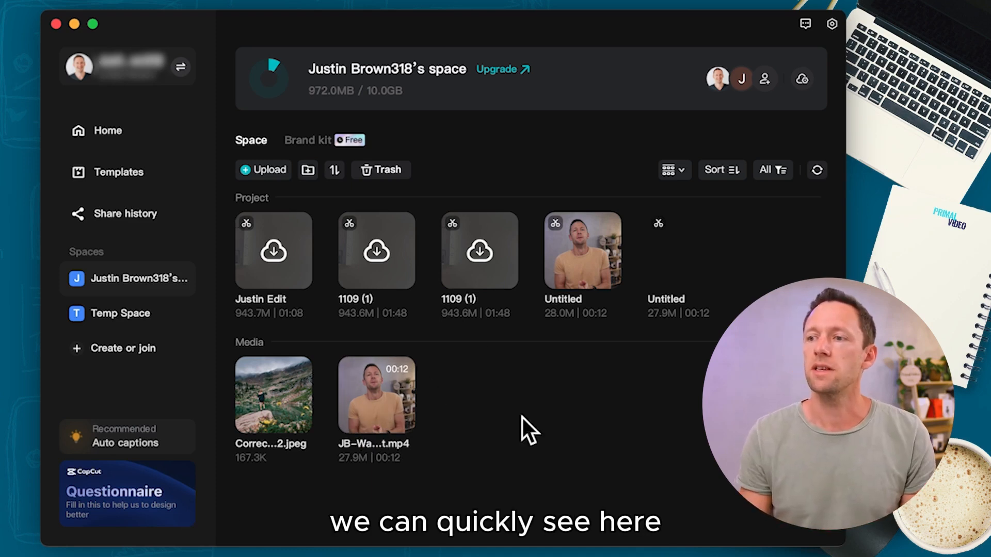
mouse_move(568, 252)
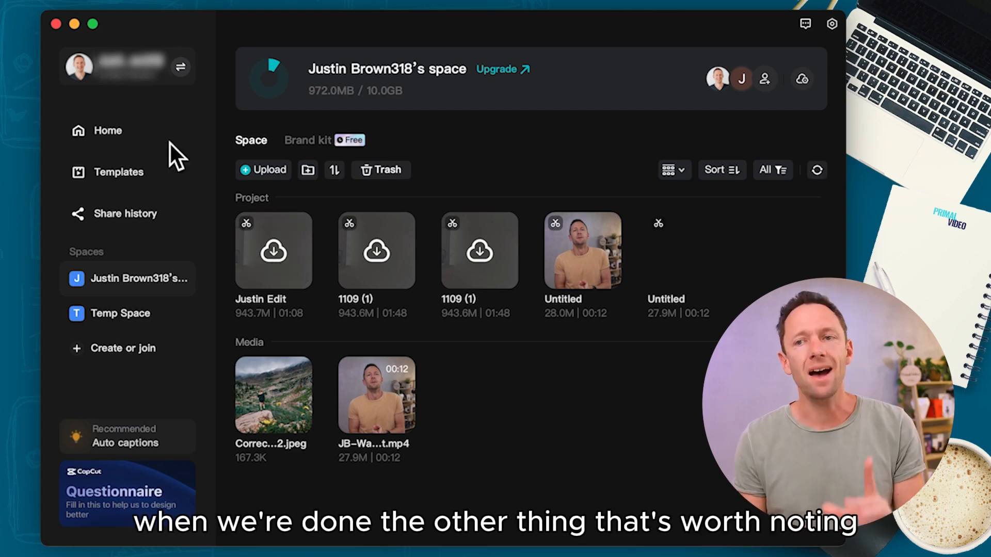
Step: Return to the local project list and show the additional options for the first project
click(103, 130)
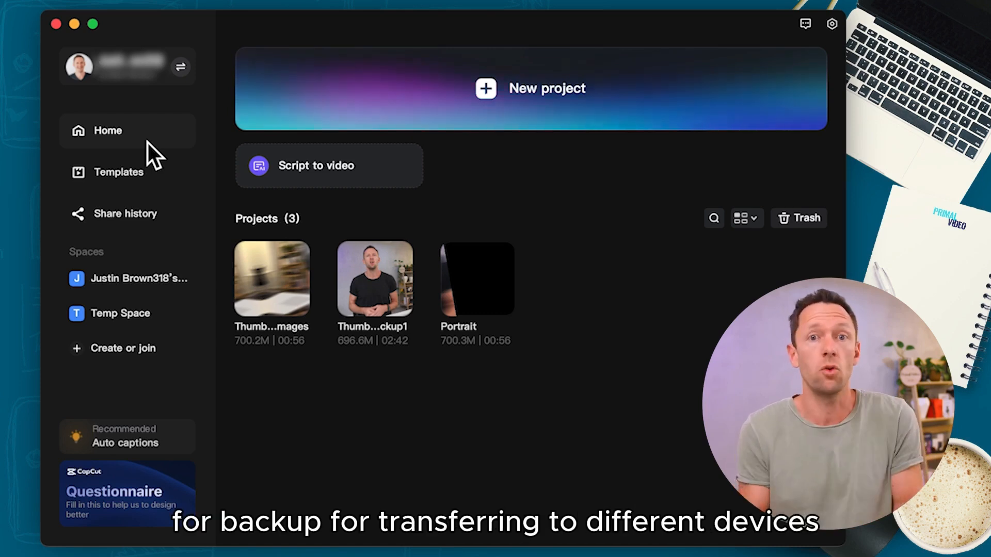
mouse_move(237, 289)
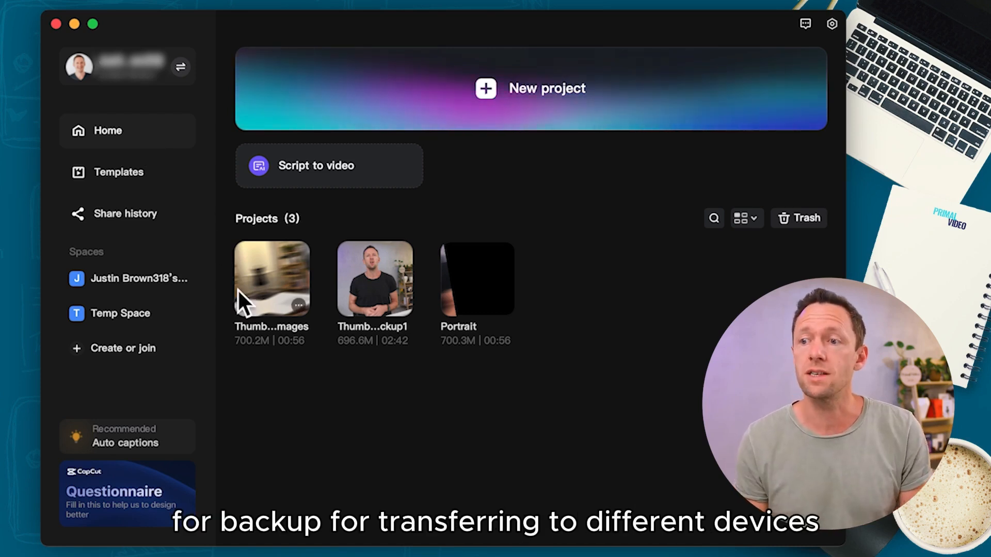
click(298, 306)
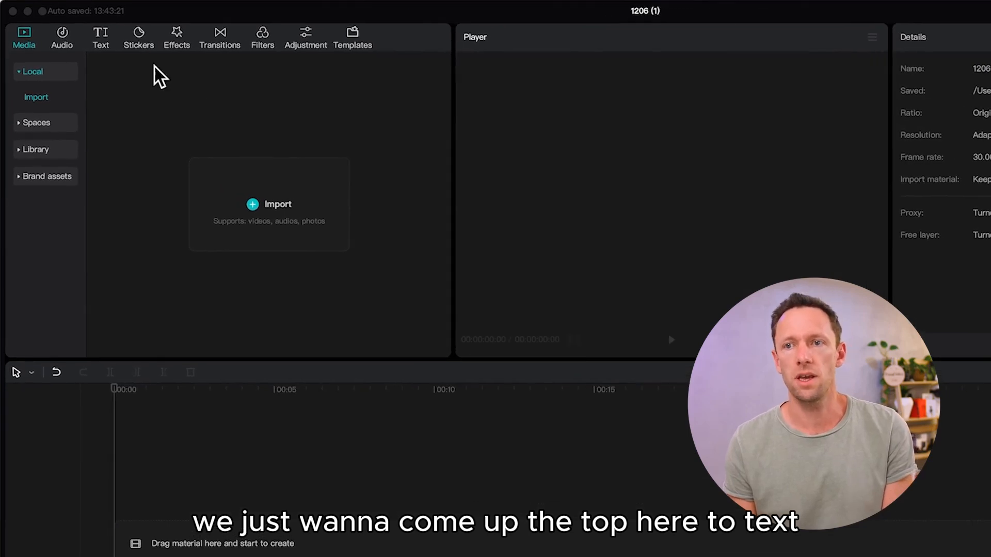
Step: Add a default text clip at the start of the empty project's timeline
click(106, 44)
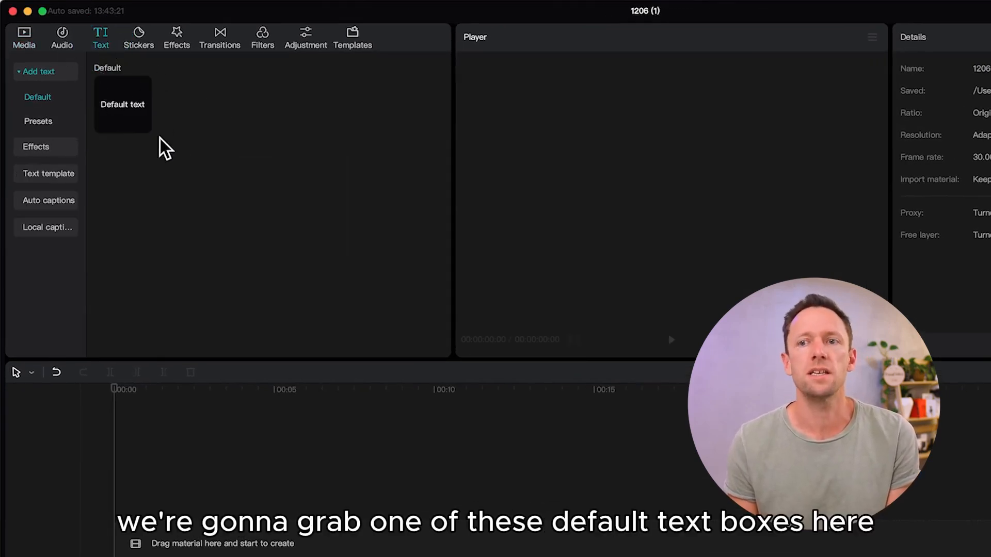
mouse_move(135, 99)
drag(131, 90, 145, 508)
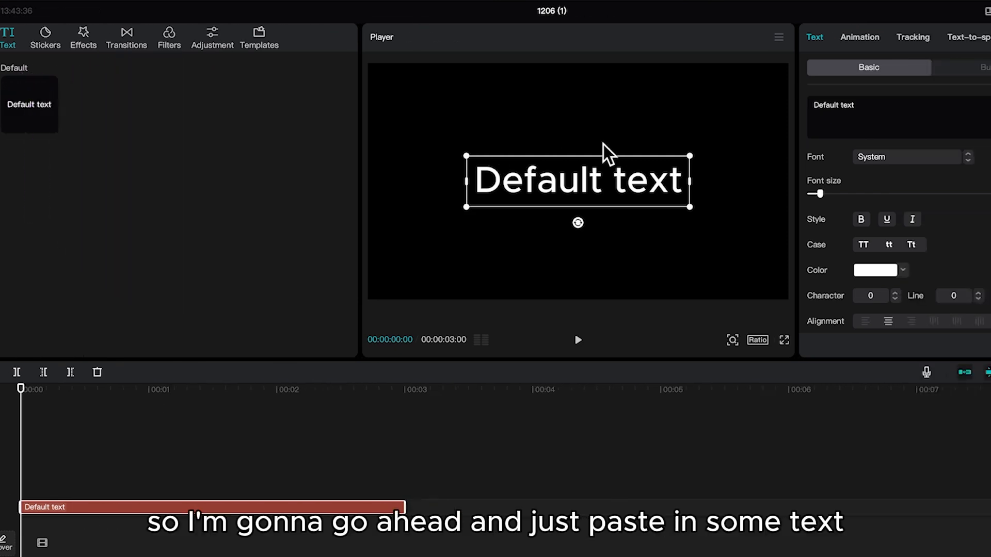
Step: Replace the default text with the paragraph about creating Primal Video Accelerator, and toggle the text track's visibility off and on
drag(671, 111, 479, 104)
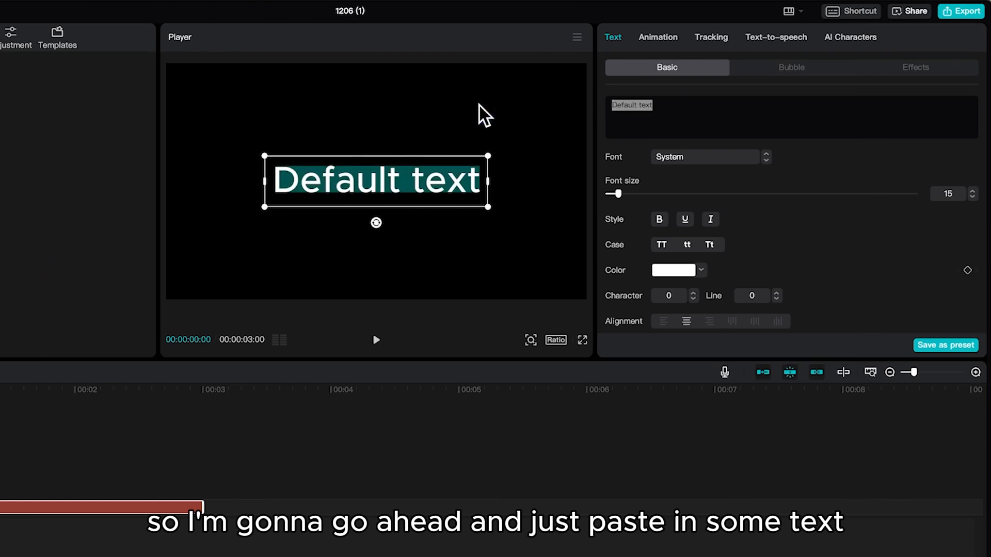
text(when we were first creating primal video accelerator, Mike and I reflected on the most valuable courses and programs that we've been involved in, and for every one of them, we can remember one or two stand out insights or nuggets of gold, that really paid for or made that whole program worth it.)
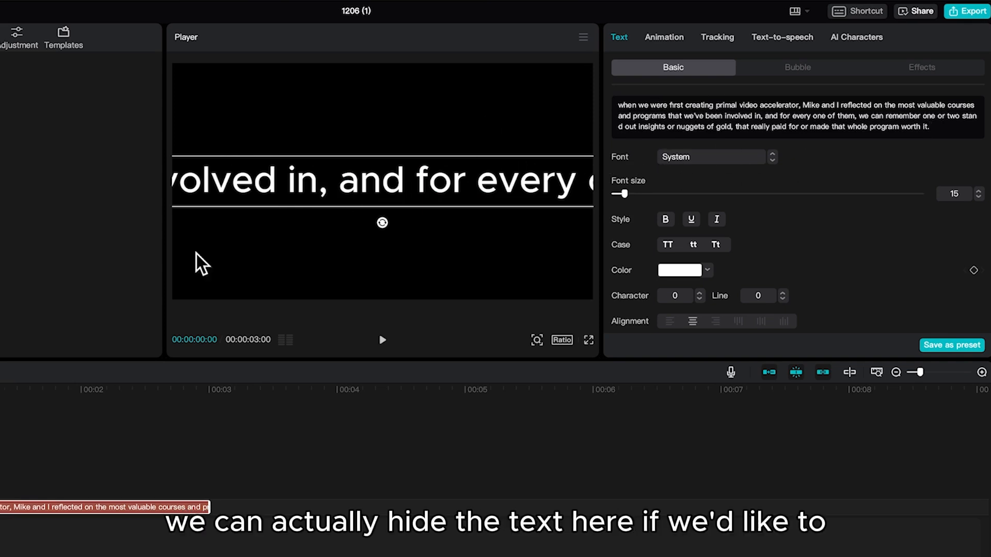
click(49, 508)
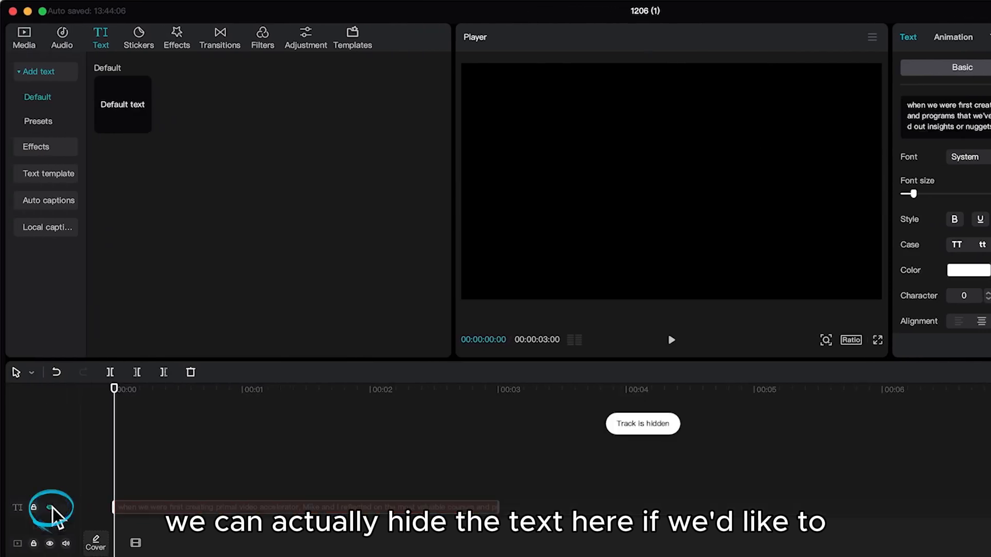
click(49, 508)
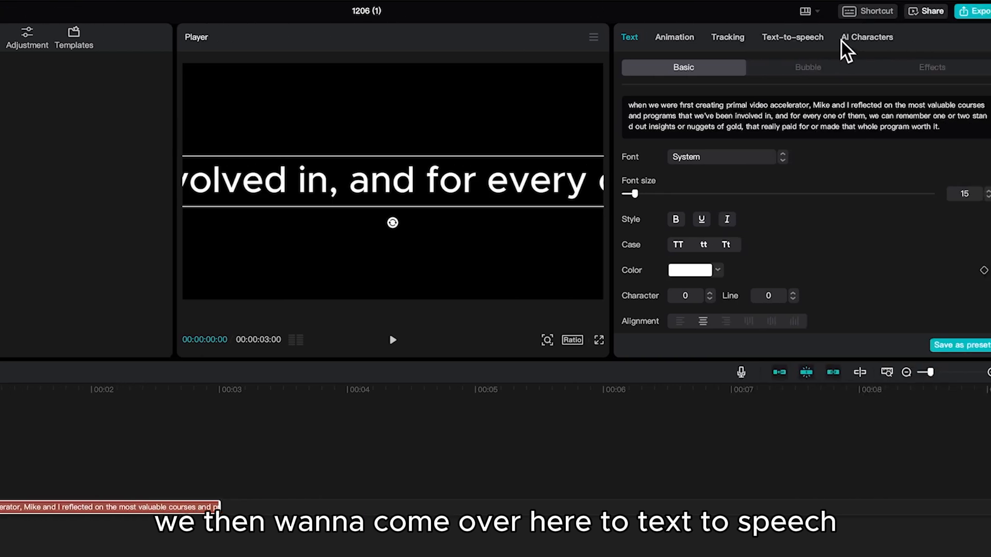
Step: Browse the text-to-speech voices and preview Jessie, Good Guy and Confident Male on the text clip
click(761, 41)
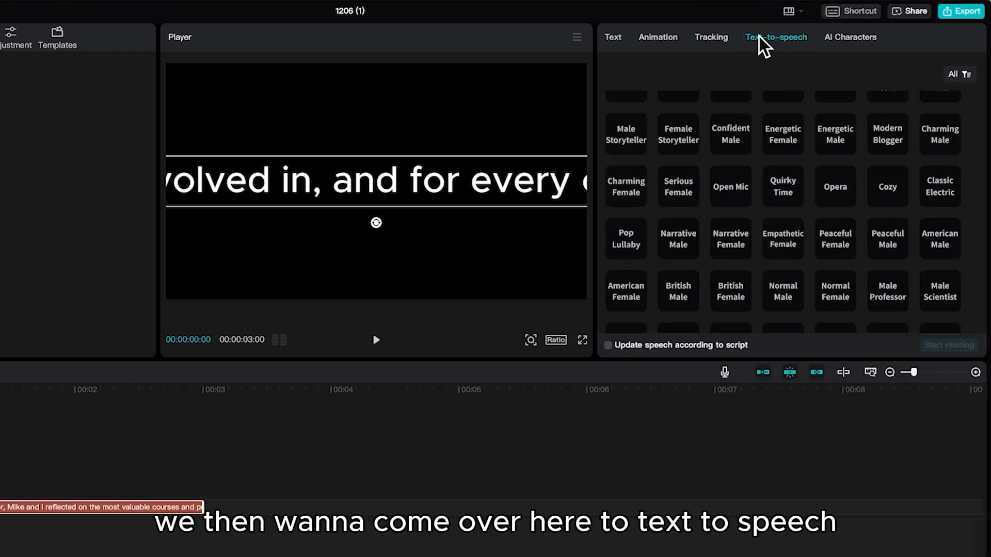
scroll(743, 181, up, 5)
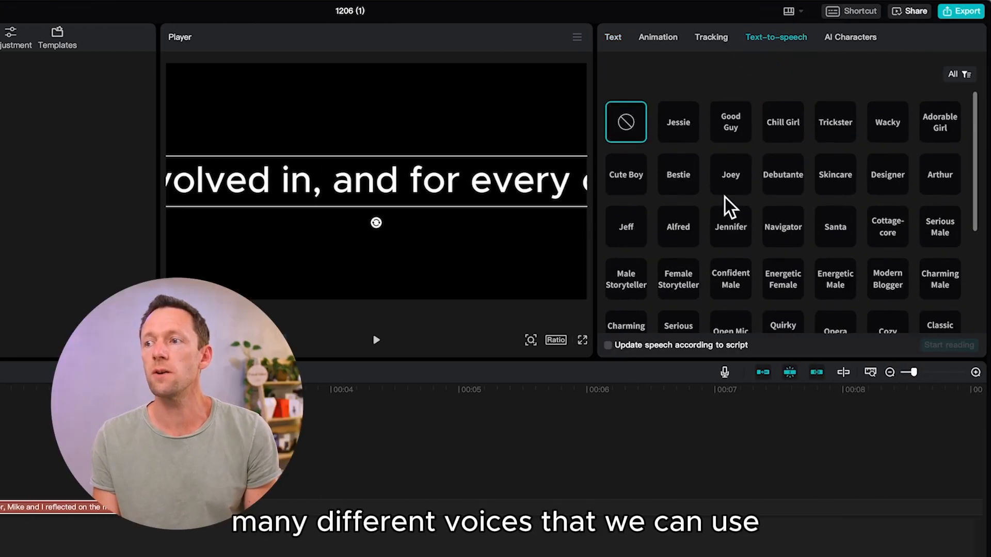
scroll(727, 207, down, 3)
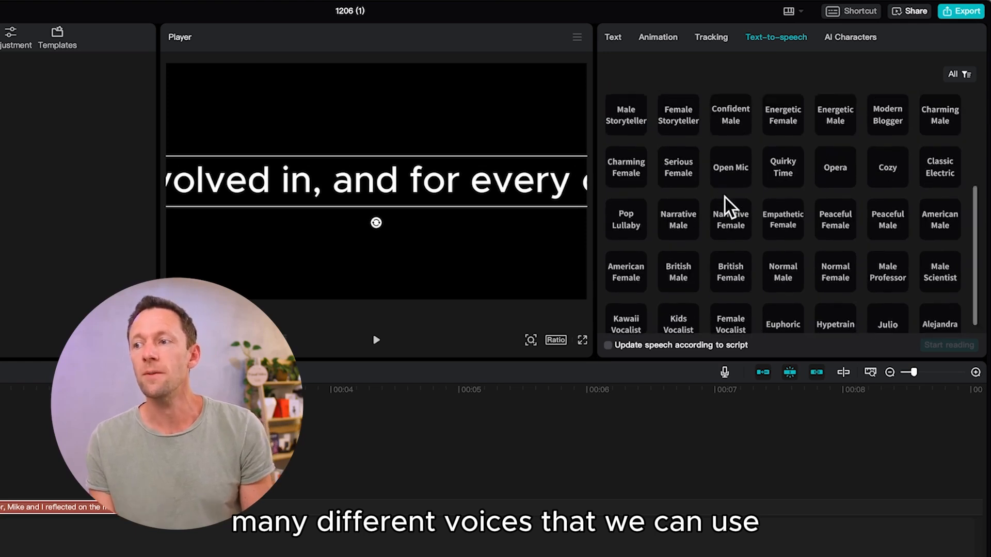
scroll(728, 207, up, 3)
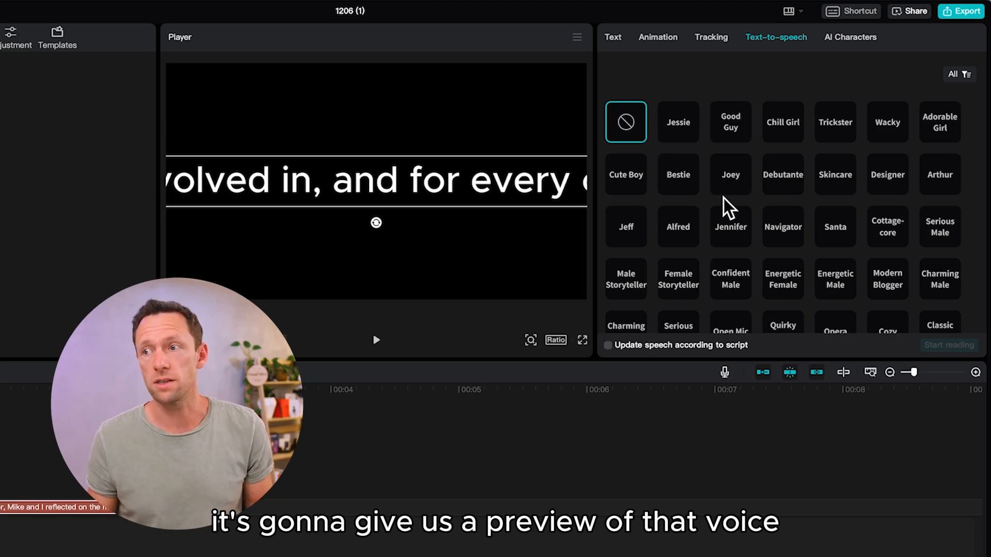
click(676, 132)
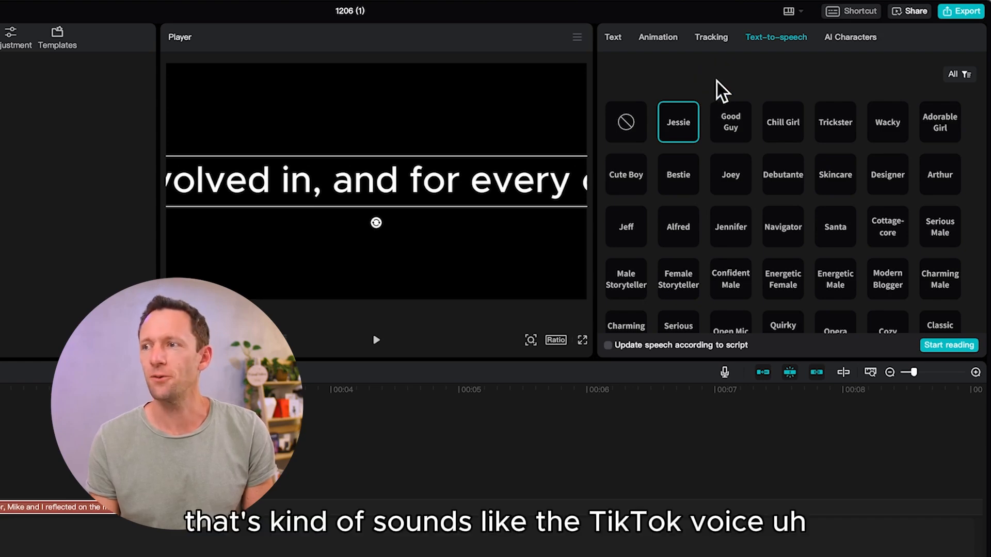
click(735, 134)
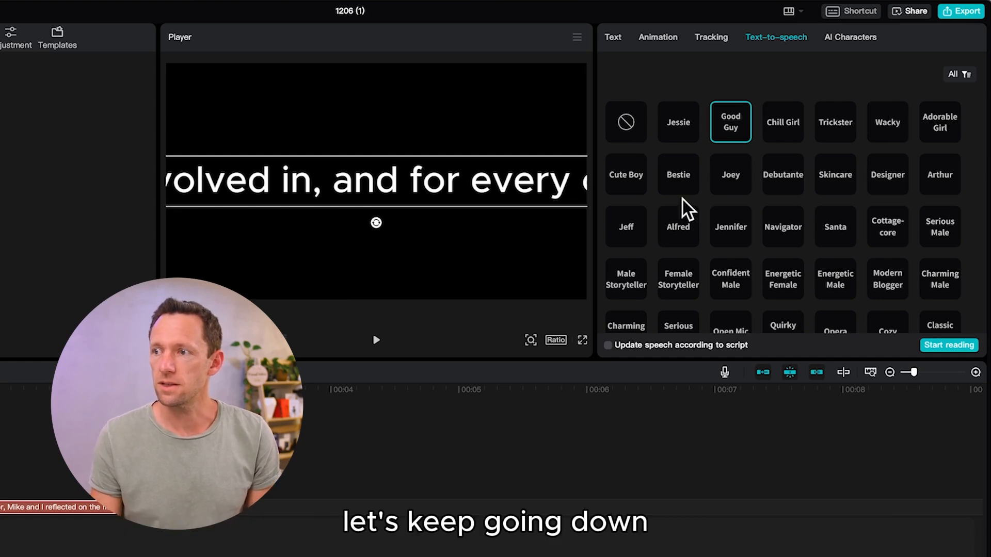
click(736, 284)
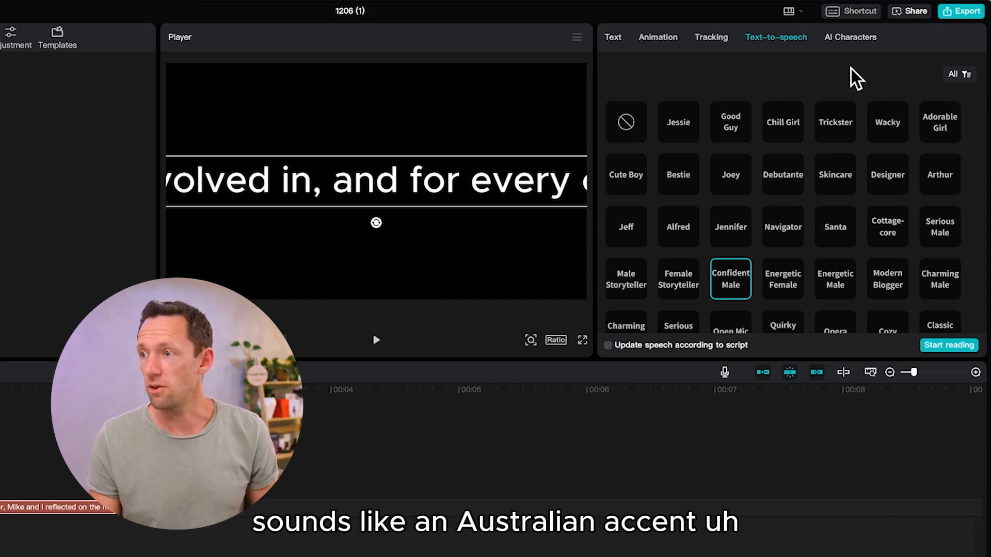
Step: Preview the Energetic Male, Energetic Female, Narrative Female and Kids Vocalist voices for the text clip
click(837, 283)
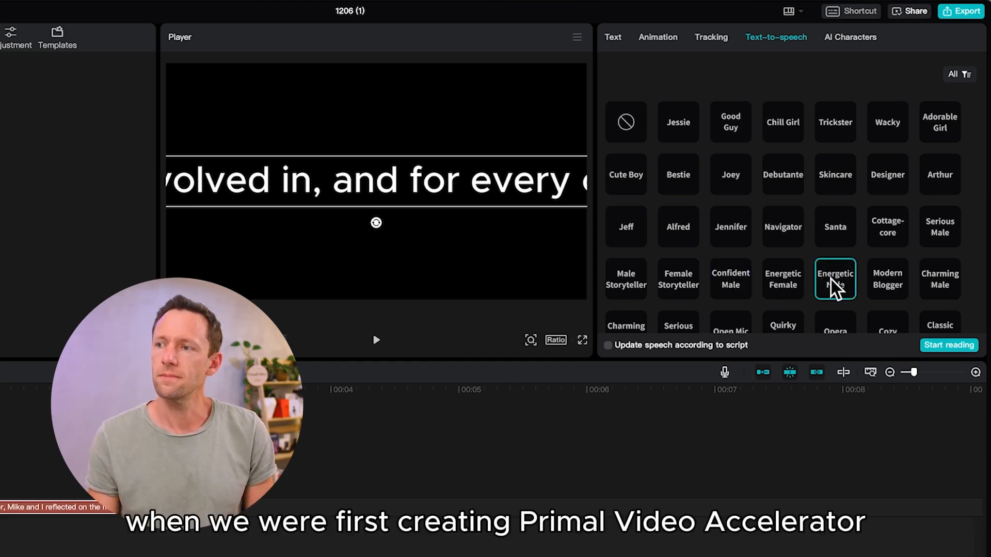
scroll(832, 280, down, 4)
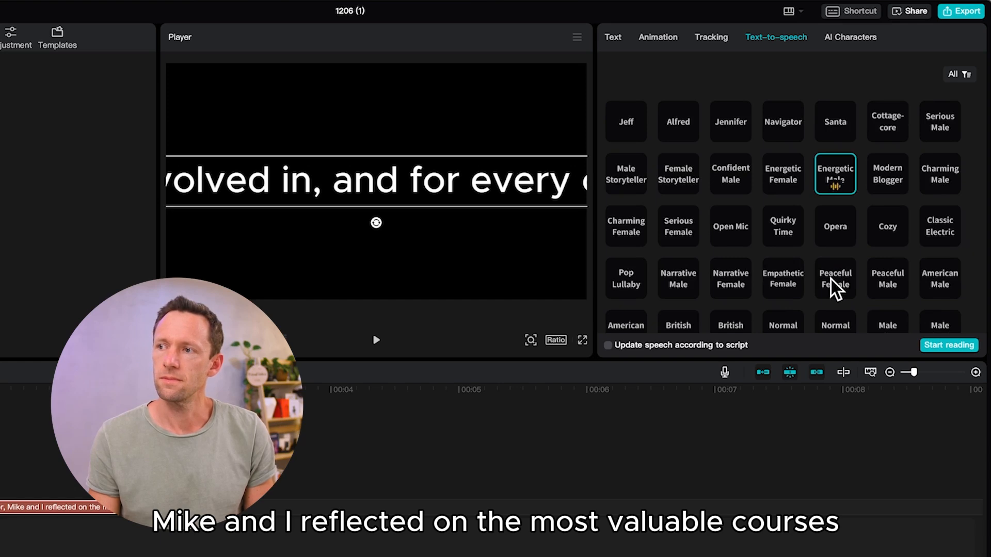
click(766, 177)
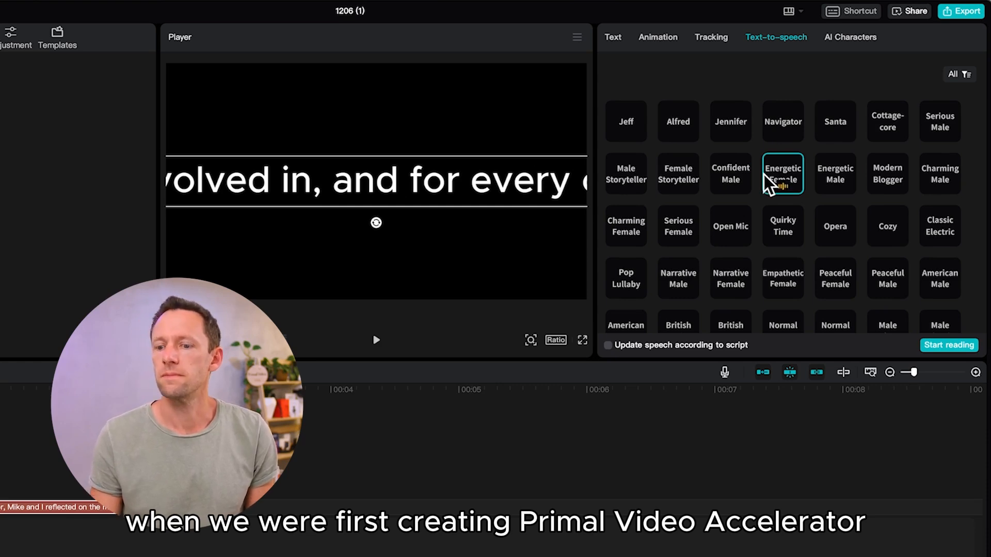
scroll(795, 268, down, 1)
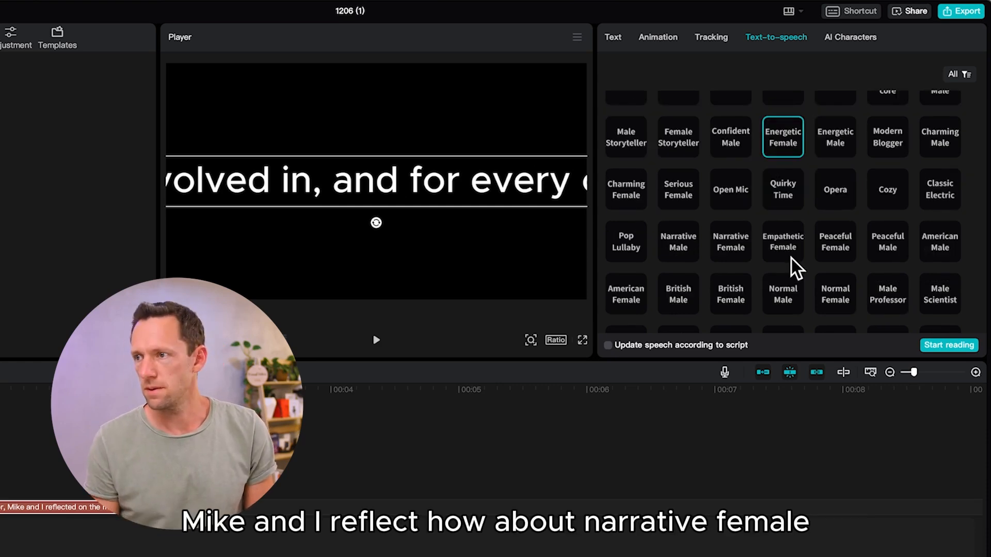
click(728, 241)
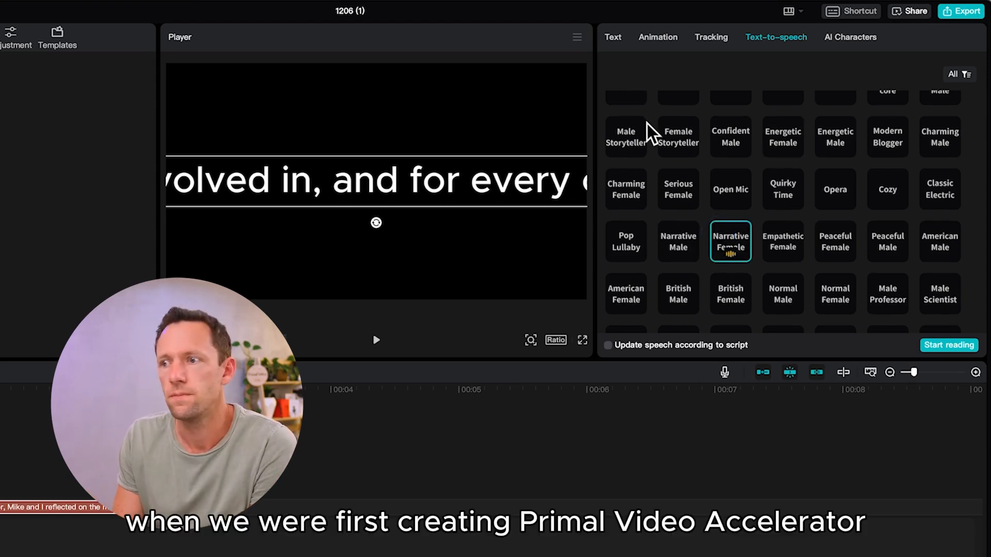
scroll(712, 283, down, 1)
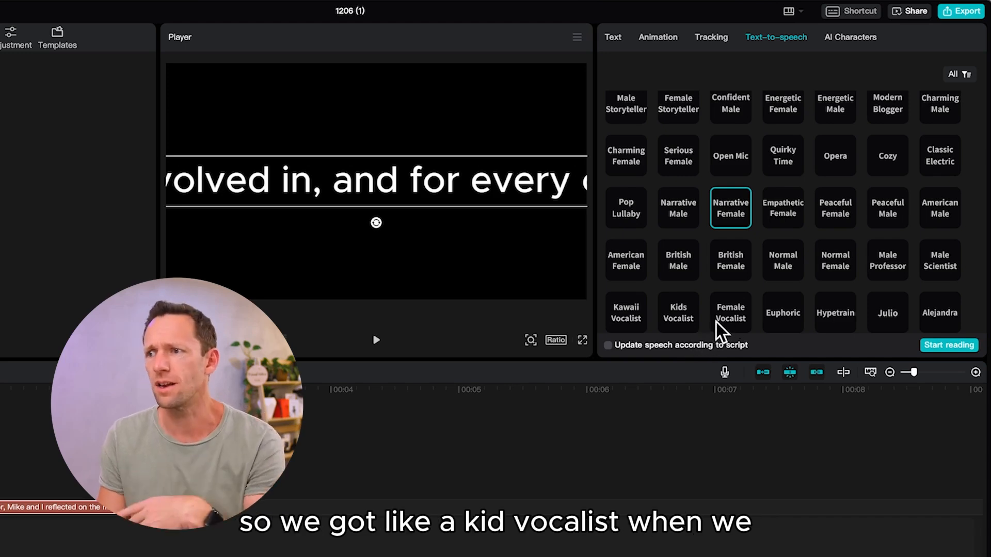
click(677, 315)
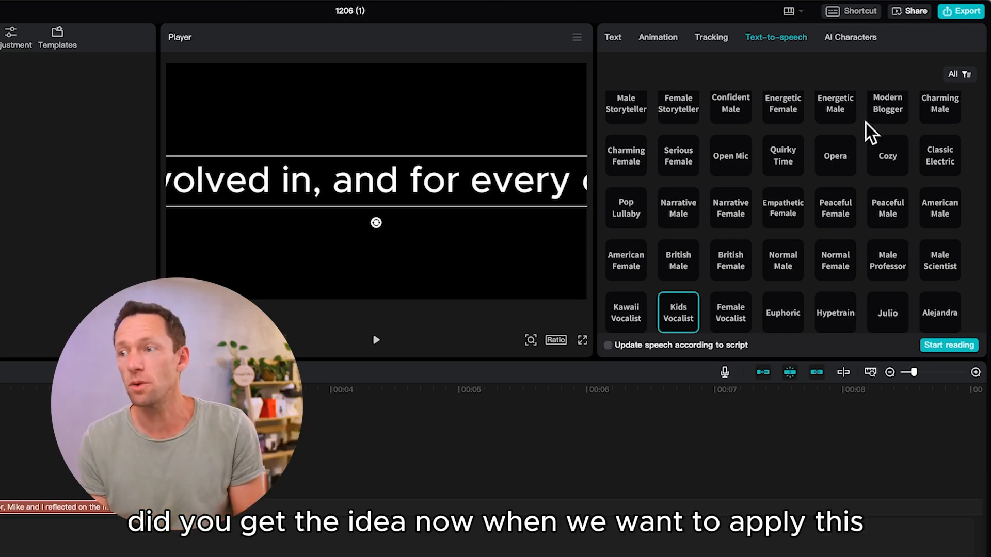
Step: Generate speech from the text clip with the Confident Male voice and select the resulting audio clip
scroll(865, 133, up, 1)
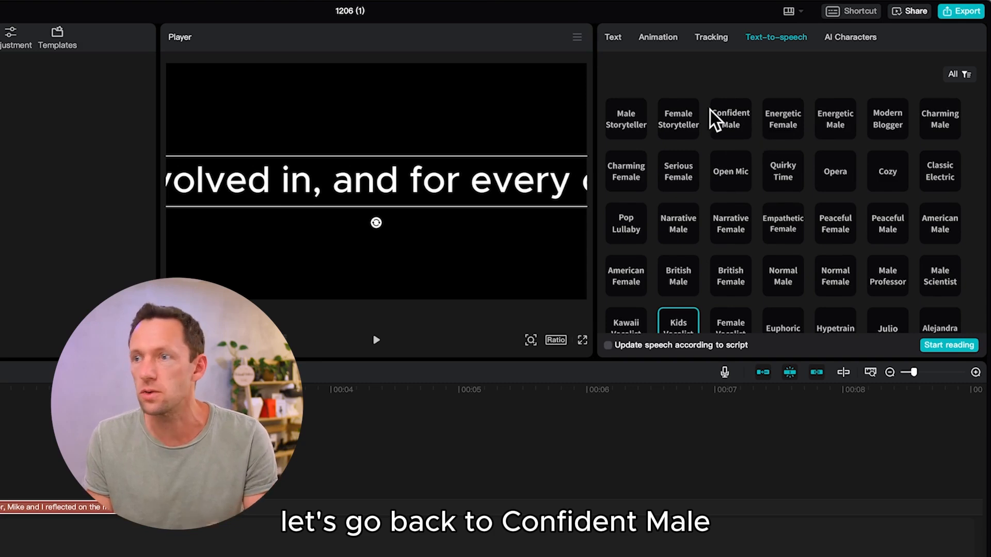
click(725, 118)
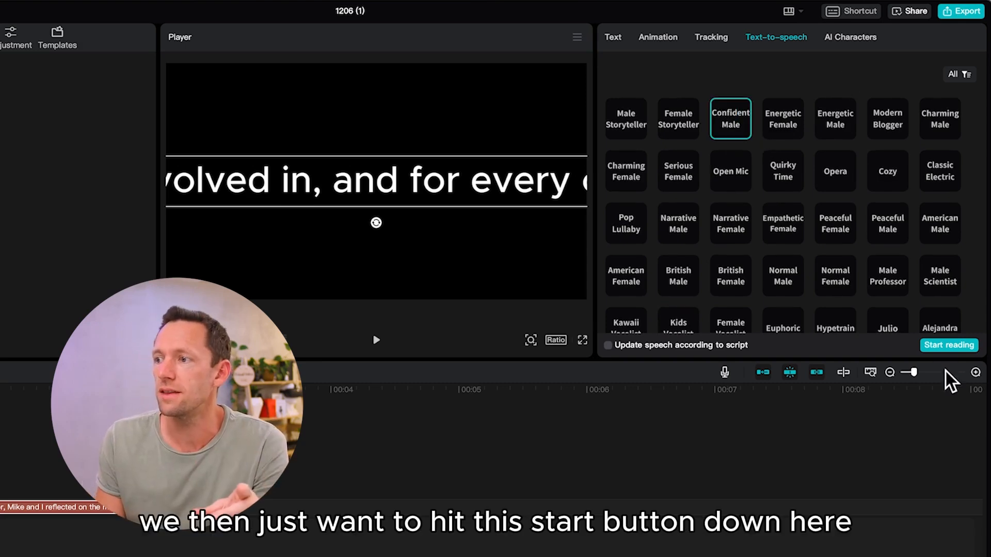
click(927, 348)
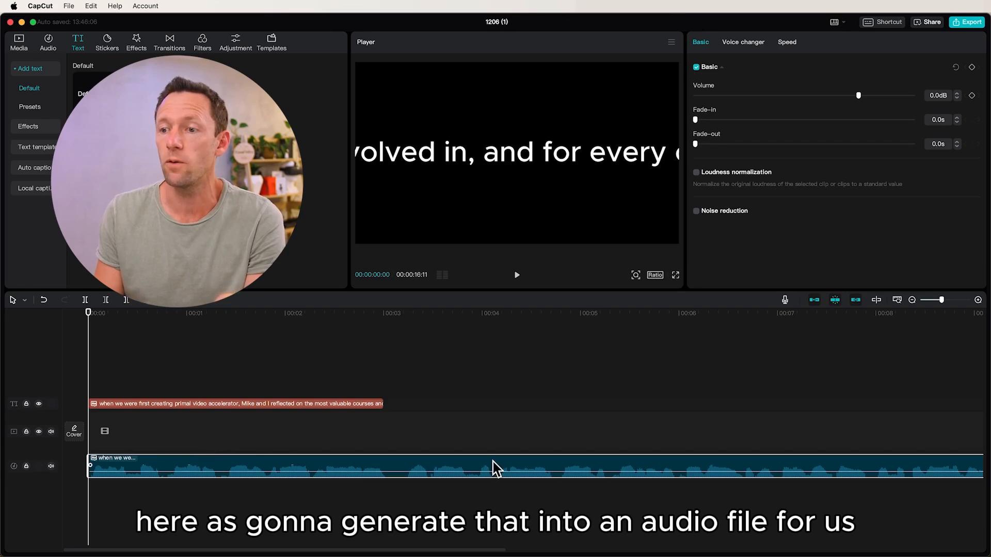
click(154, 408)
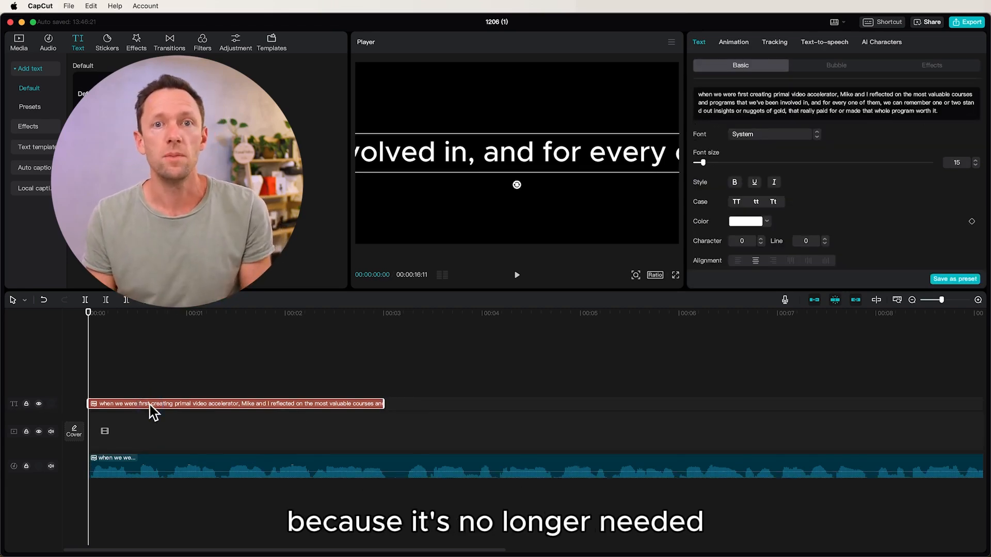
key(super+minus)
click(249, 460)
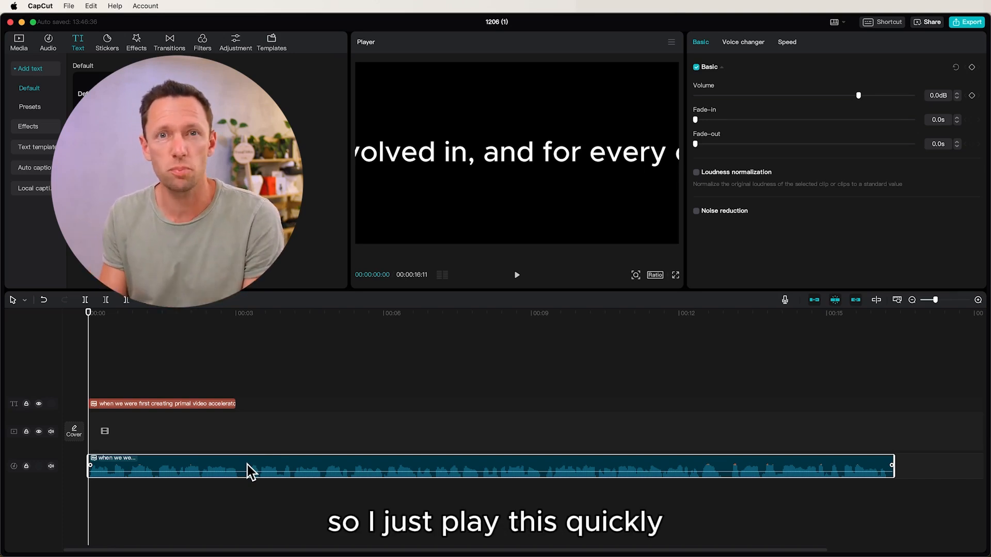
Step: Play the start of the generated voiceover, then delete its audio clip from the timeline
key(space)
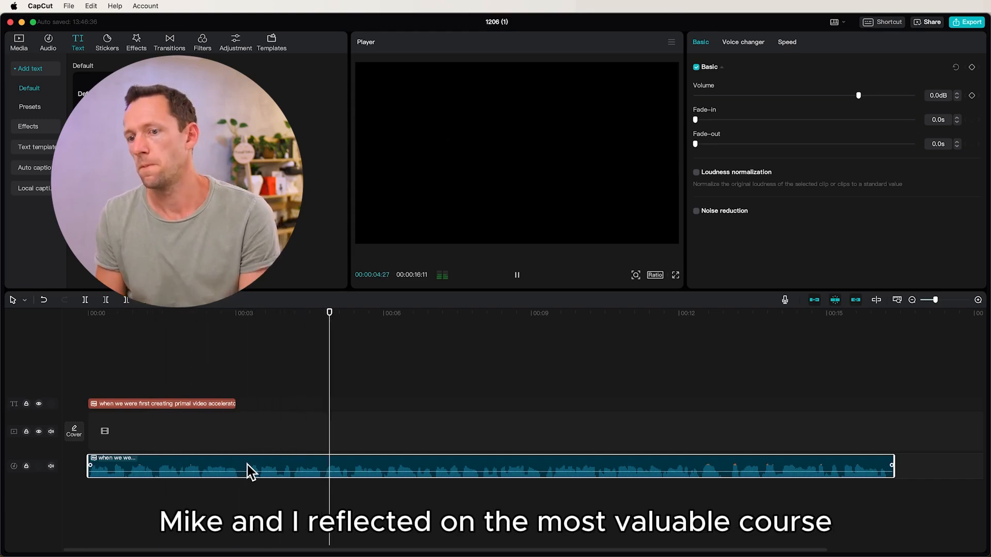
key(space)
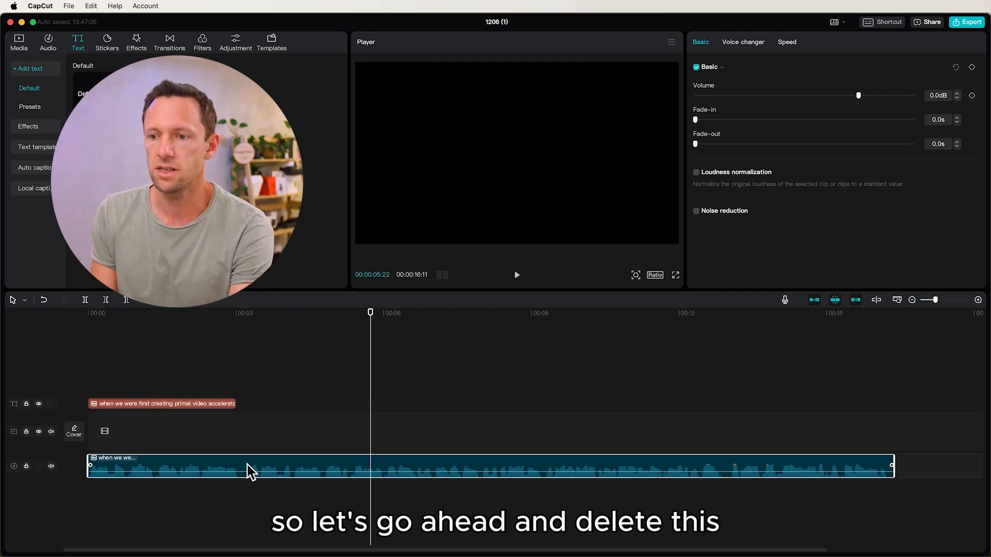
key(Delete)
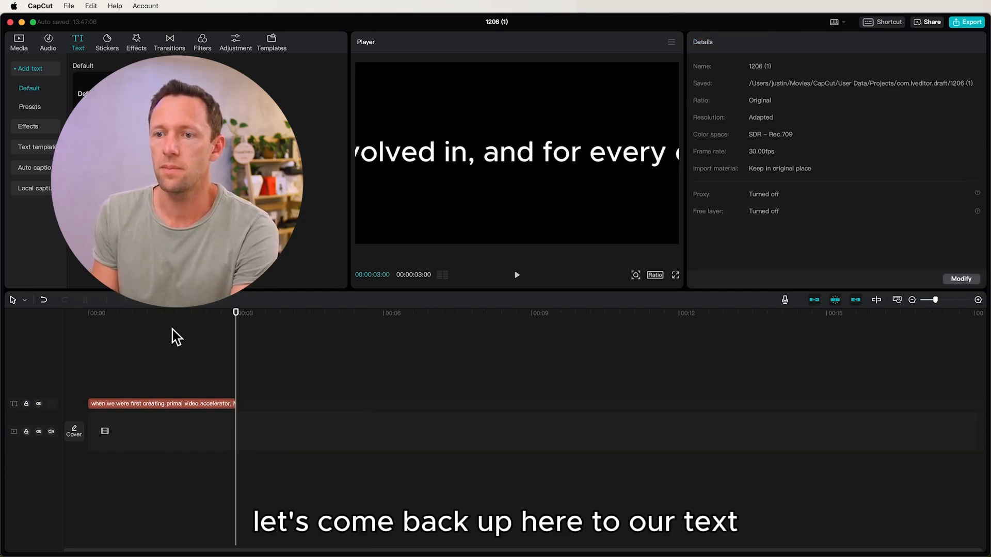
Step: Select the text clip and browse the AI characters available for it
click(184, 406)
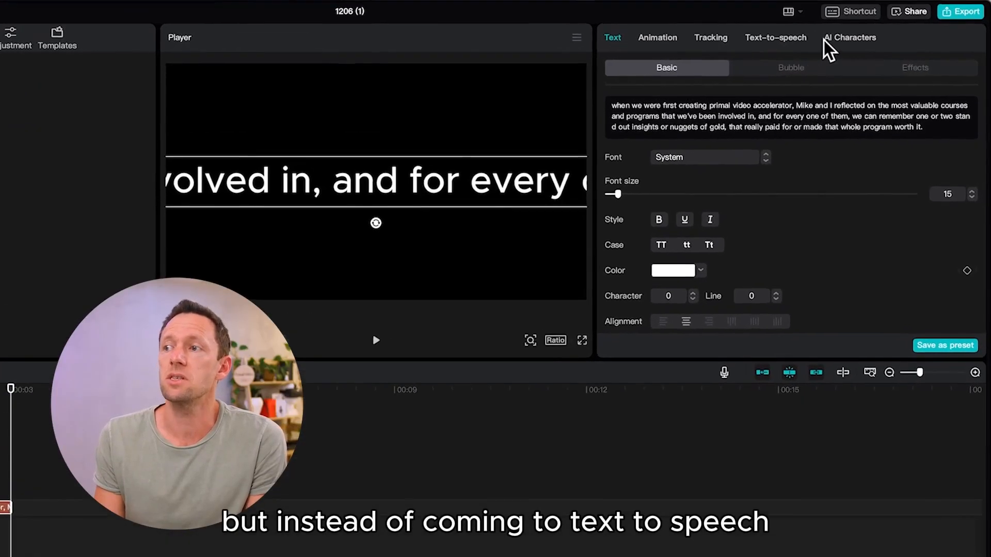
click(840, 40)
scroll(953, 200, down, 10)
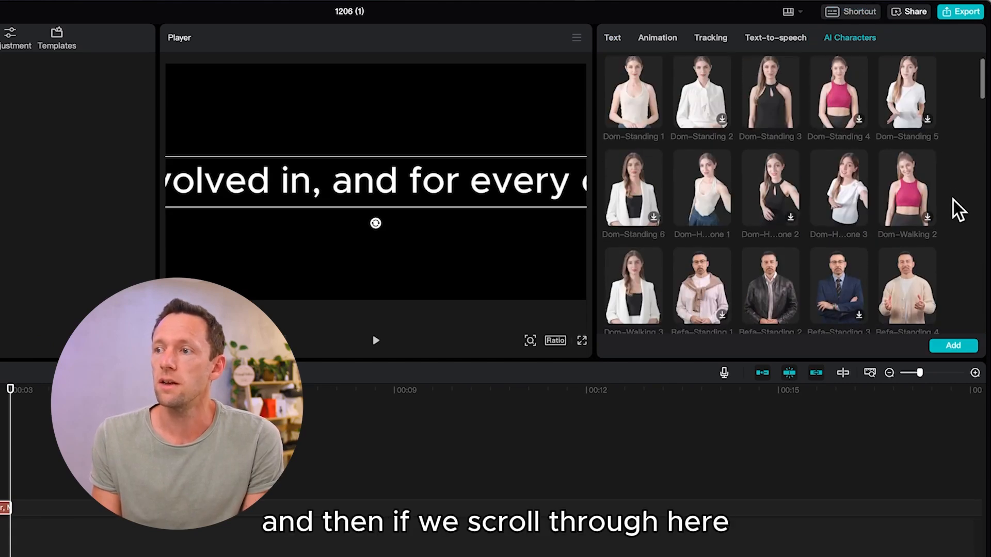
scroll(952, 200, down, 3)
scroll(953, 200, down, 3)
scroll(953, 200, down, 3)
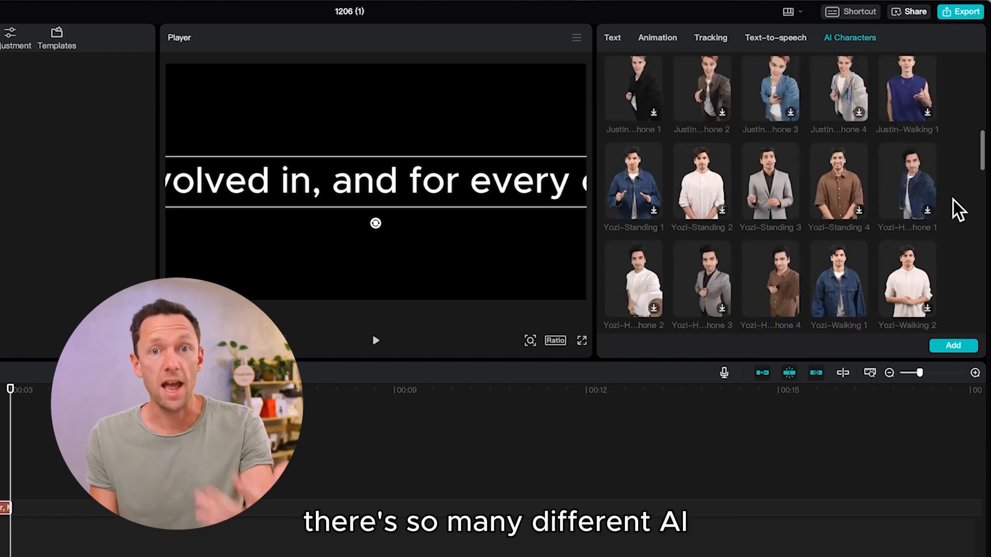
scroll(951, 201, down, 5)
scroll(952, 203, down, 5)
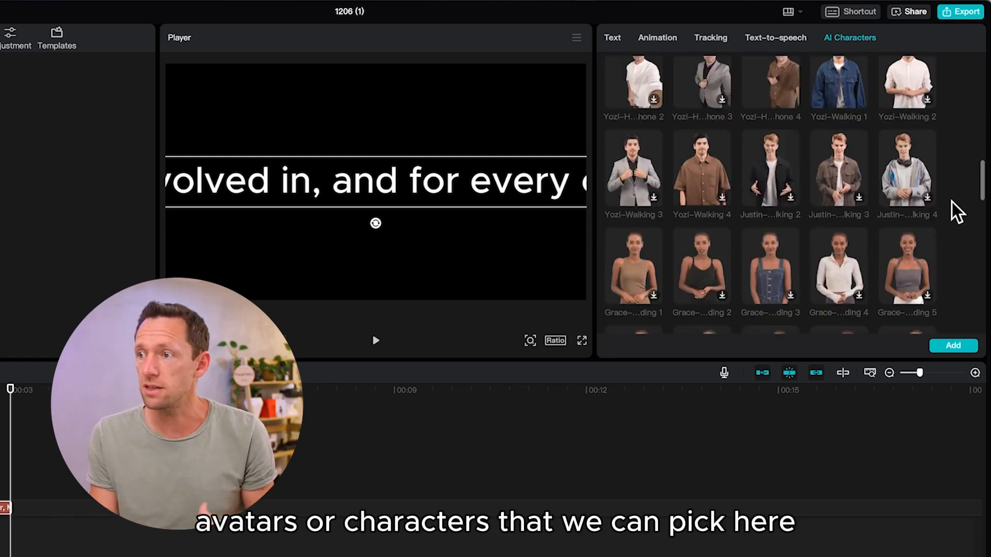
scroll(952, 202, down, 1)
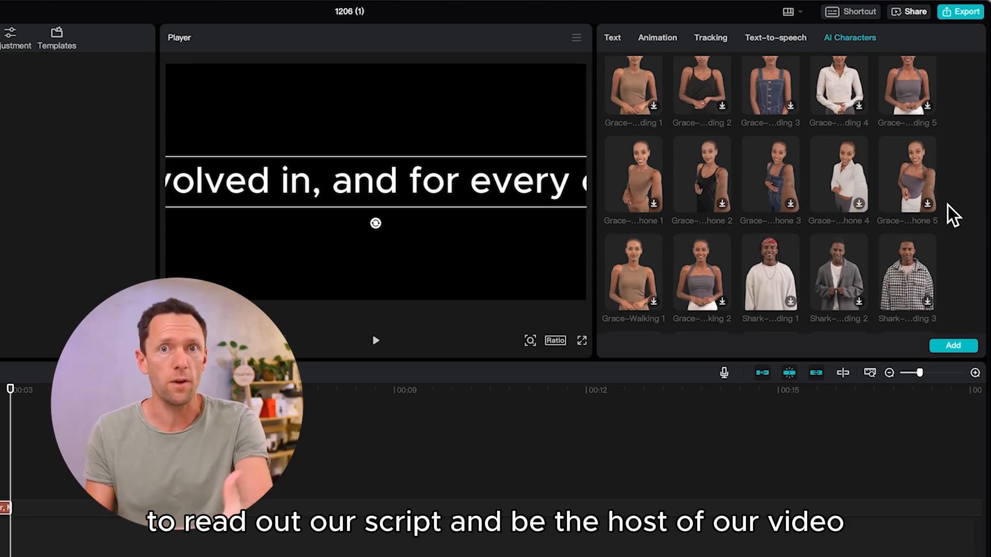
Step: Preview the Shark character in the white sweater and the Grace characters in the white shirt, tan top and denim outfit
click(789, 274)
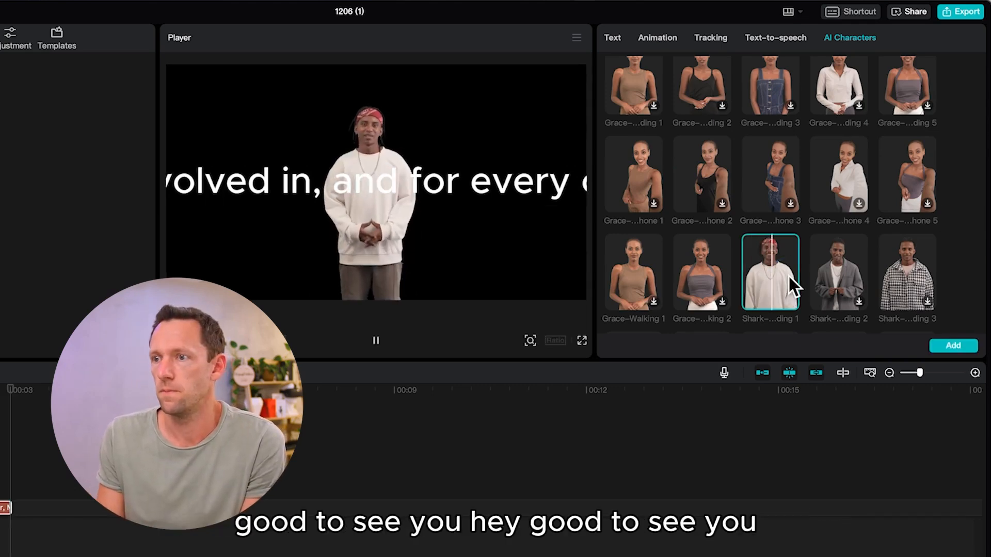
click(833, 175)
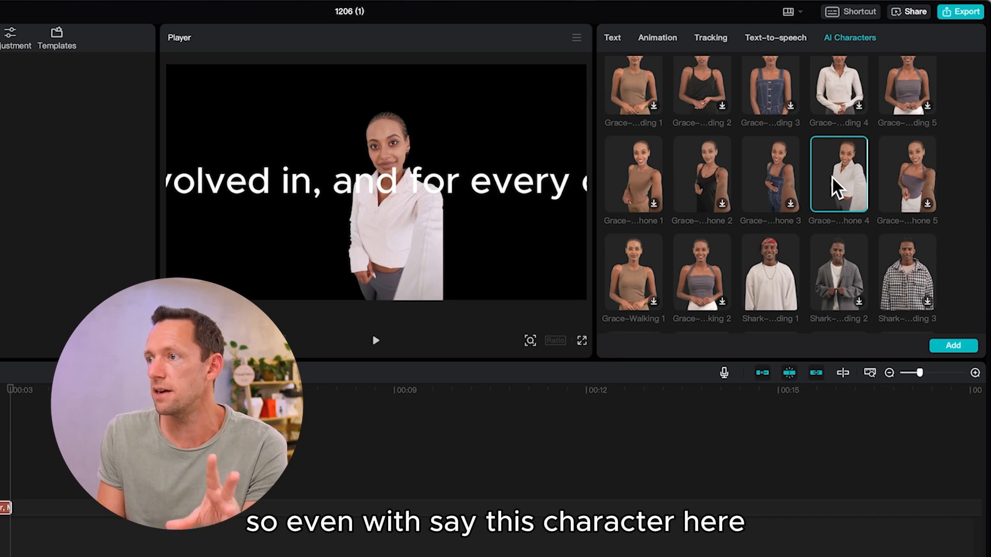
click(651, 173)
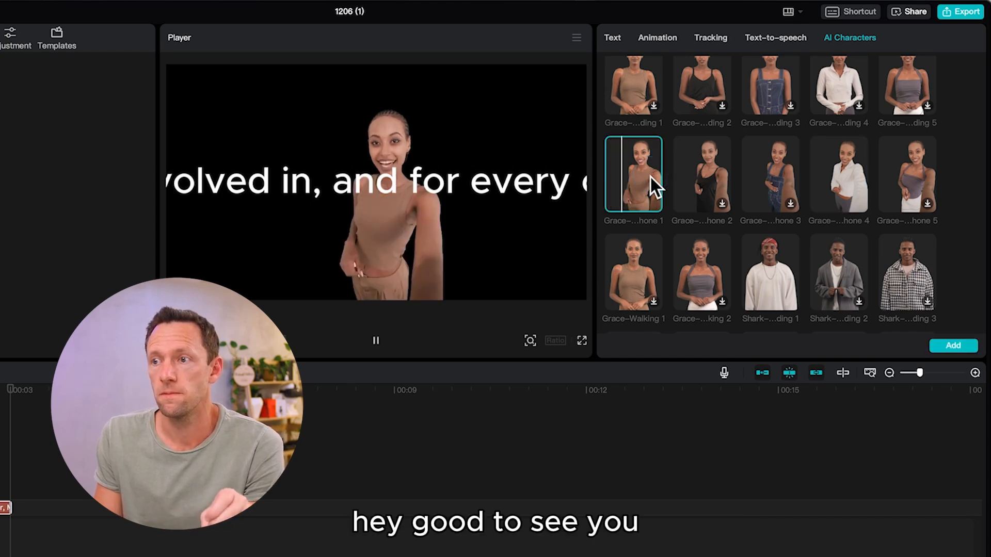
scroll(659, 212, up, 1)
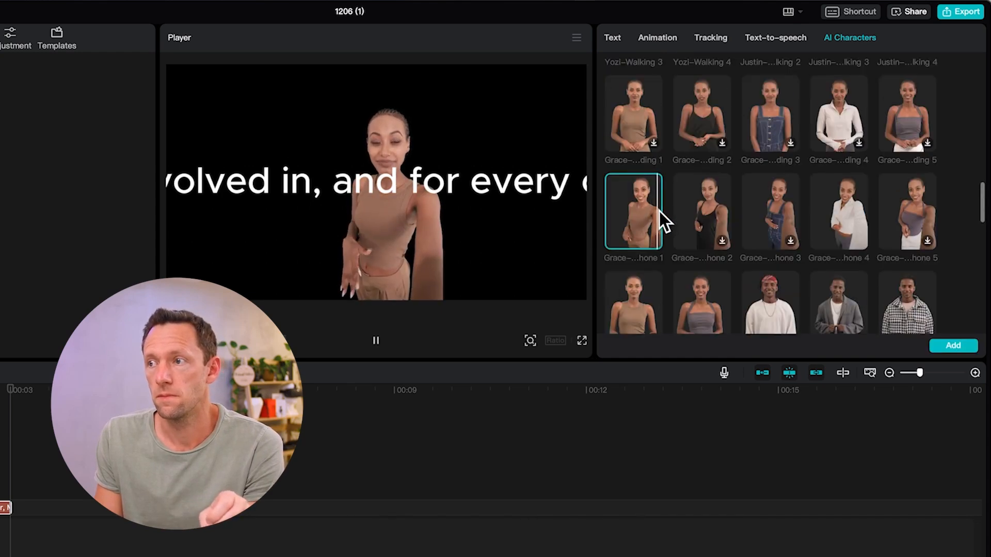
click(766, 122)
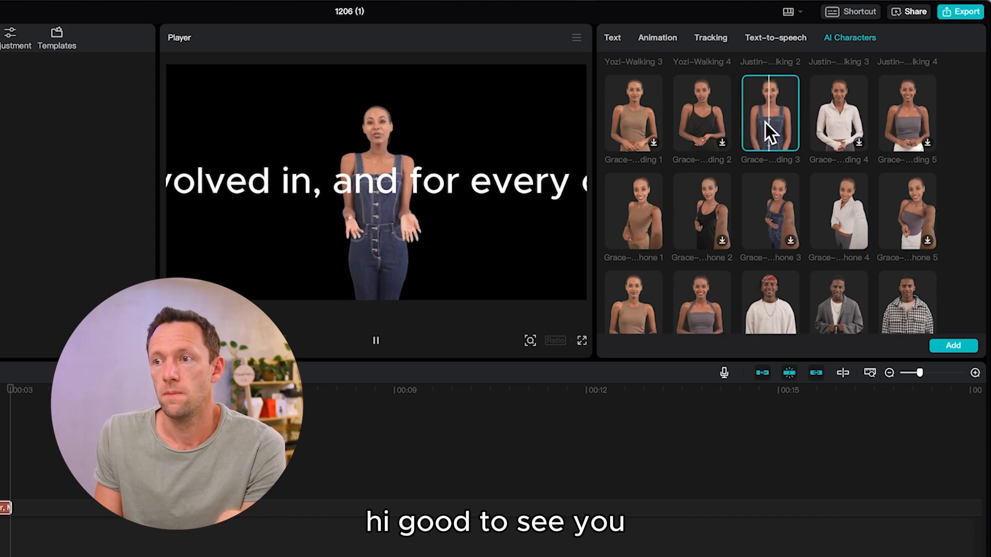
scroll(730, 261, up, 1)
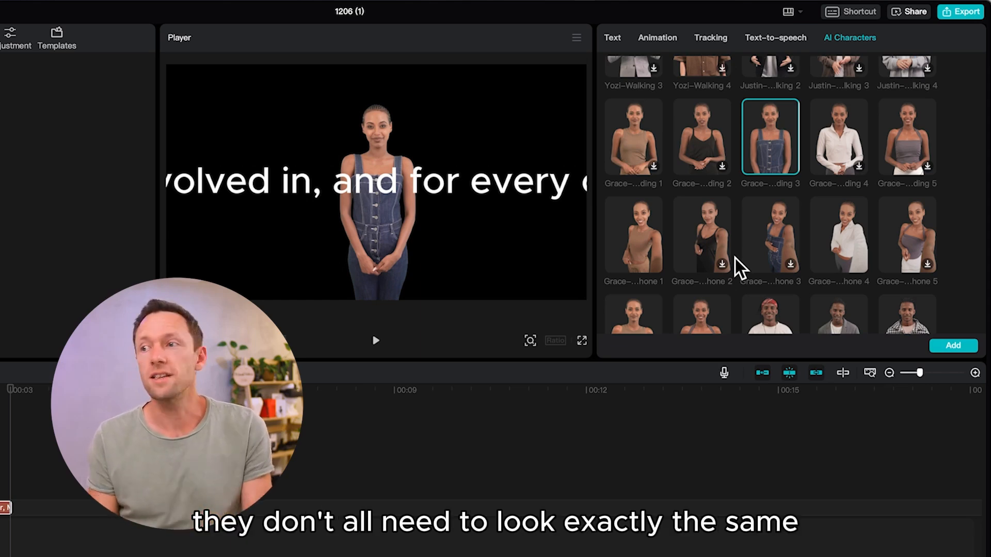
scroll(902, 155, up, 2)
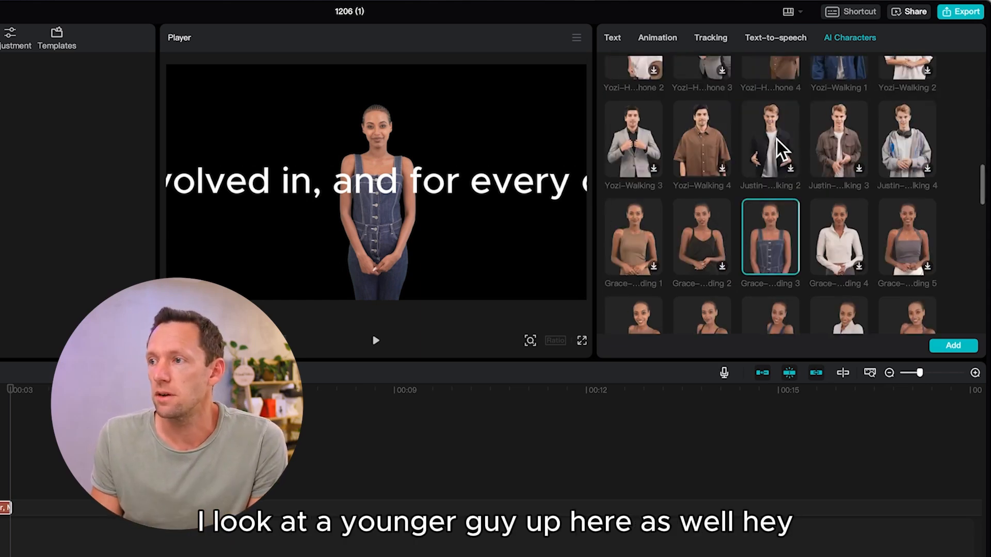
Step: Preview the Justin-Walking 2, Yozi-Walking 3 and Yozi-Standing 4 characters for the text clip
click(781, 152)
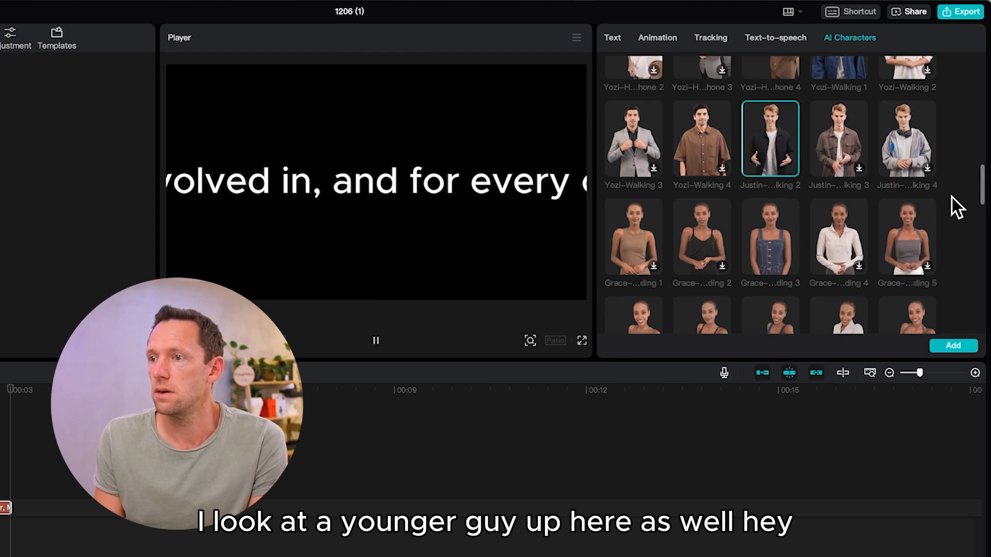
click(640, 130)
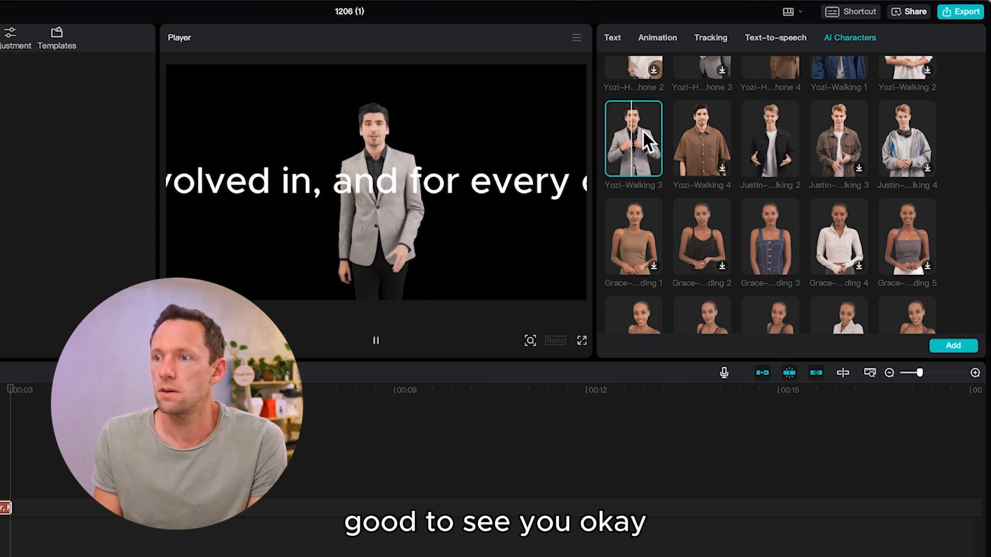
scroll(833, 135, up, 3)
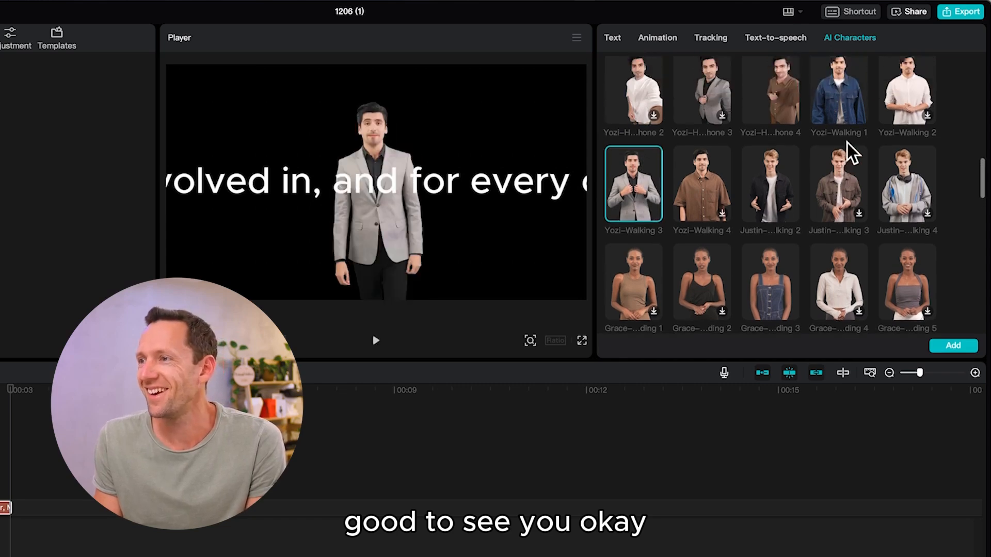
scroll(839, 134, up, 5)
click(834, 163)
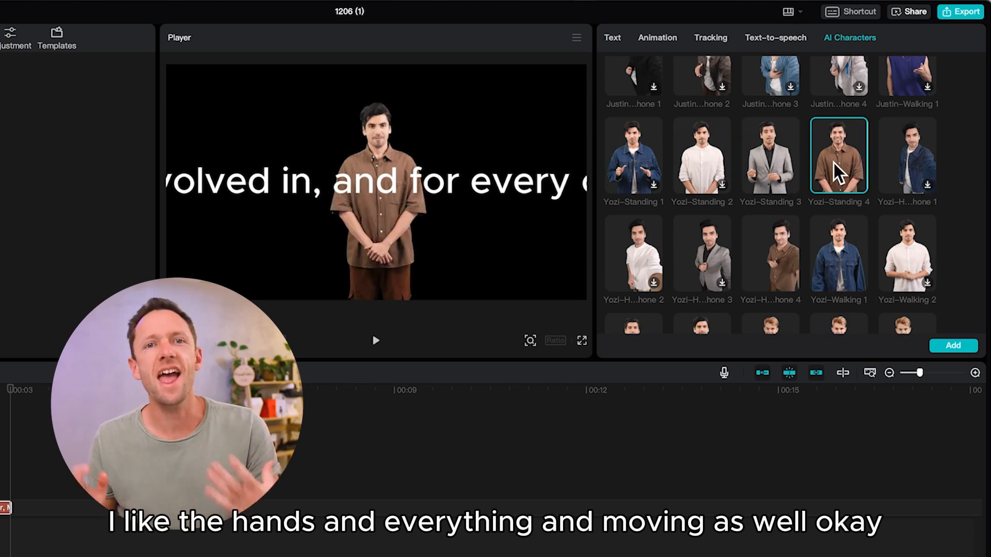
scroll(829, 157, up, 10)
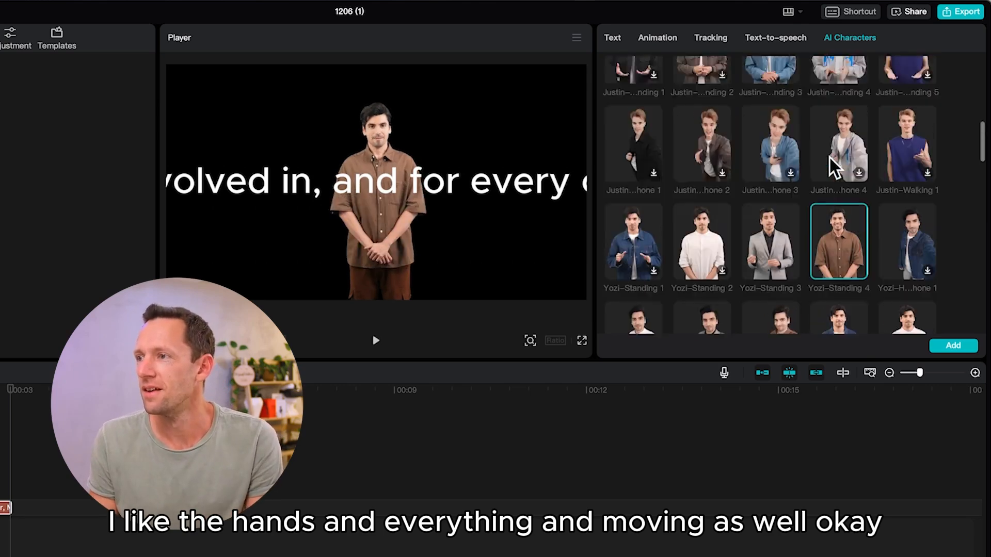
Step: Add the Refa-Walking 2 AI character from the text clip and hide the text track
click(927, 92)
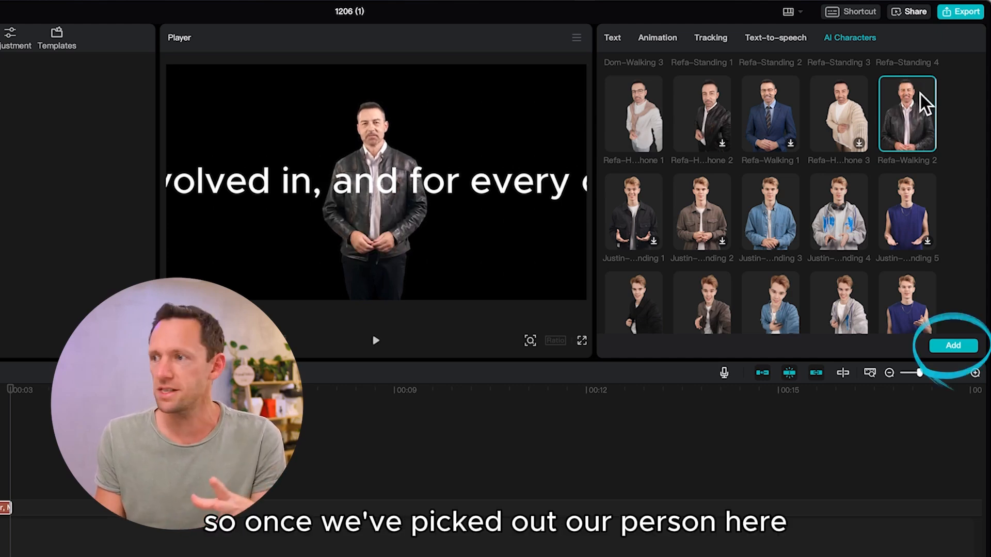
click(943, 347)
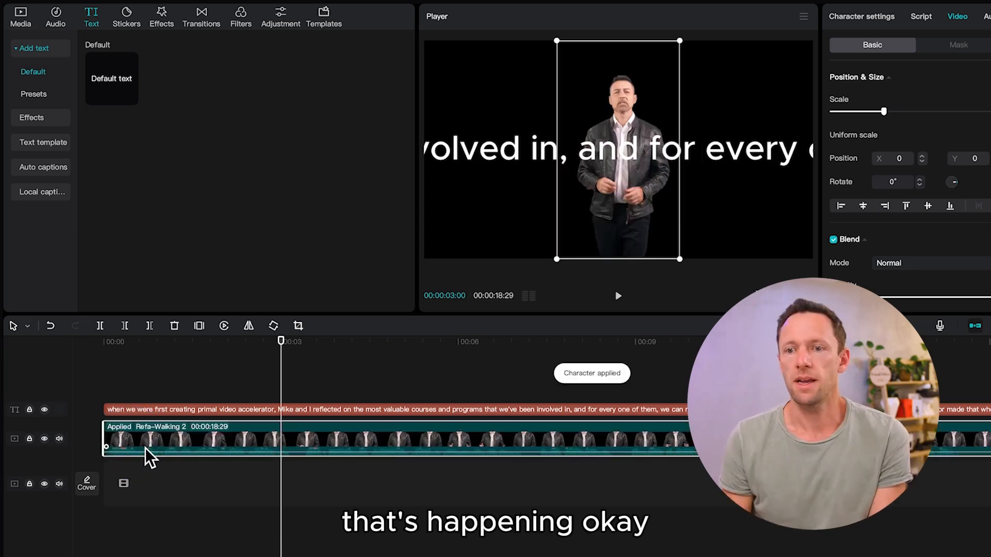
click(43, 409)
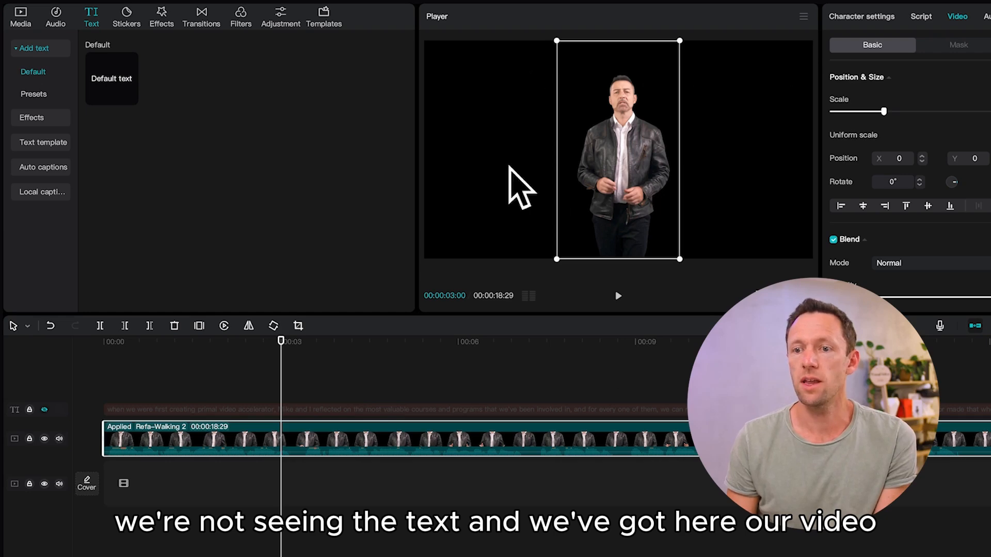
Step: Play the AI character clip from the beginning of the timeline for about seven seconds
click(88, 339)
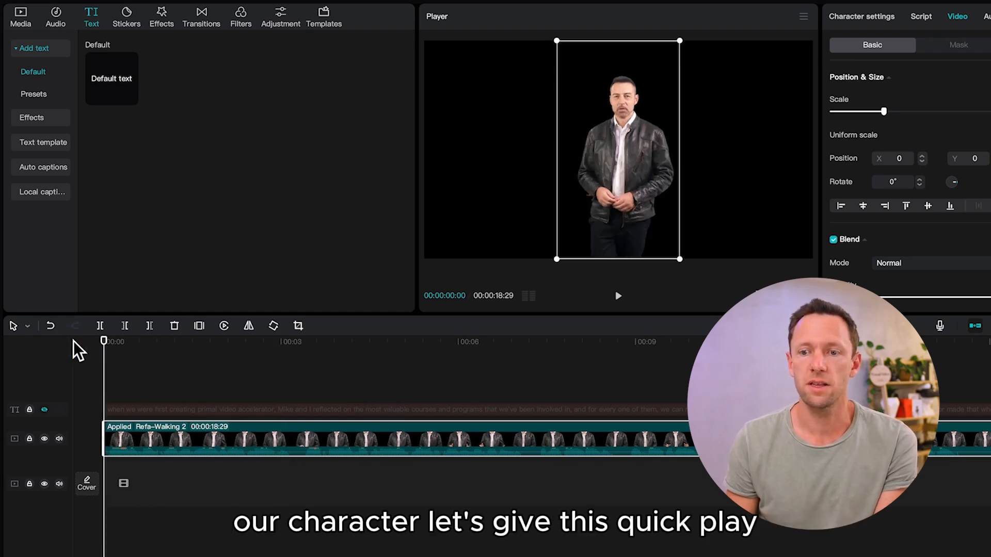
key(space)
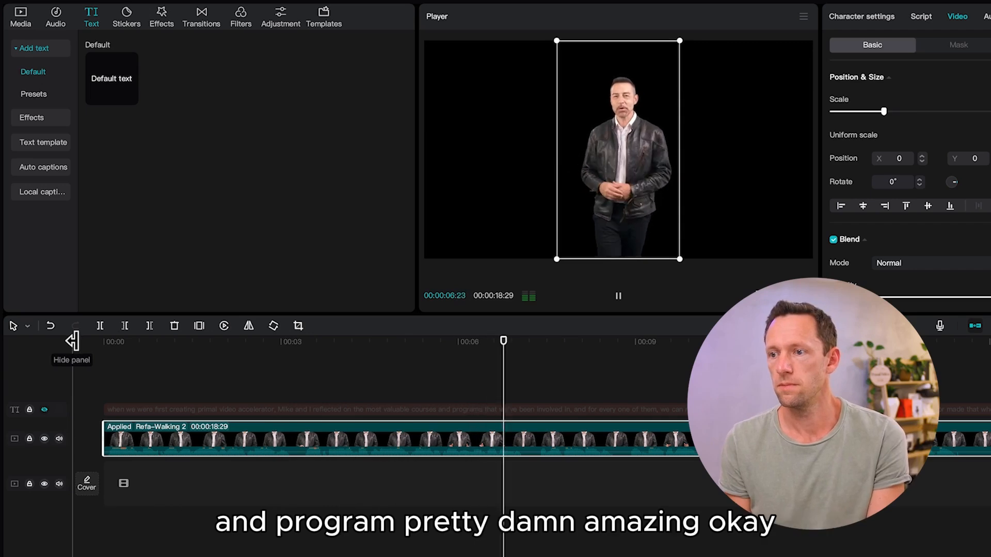
key(space)
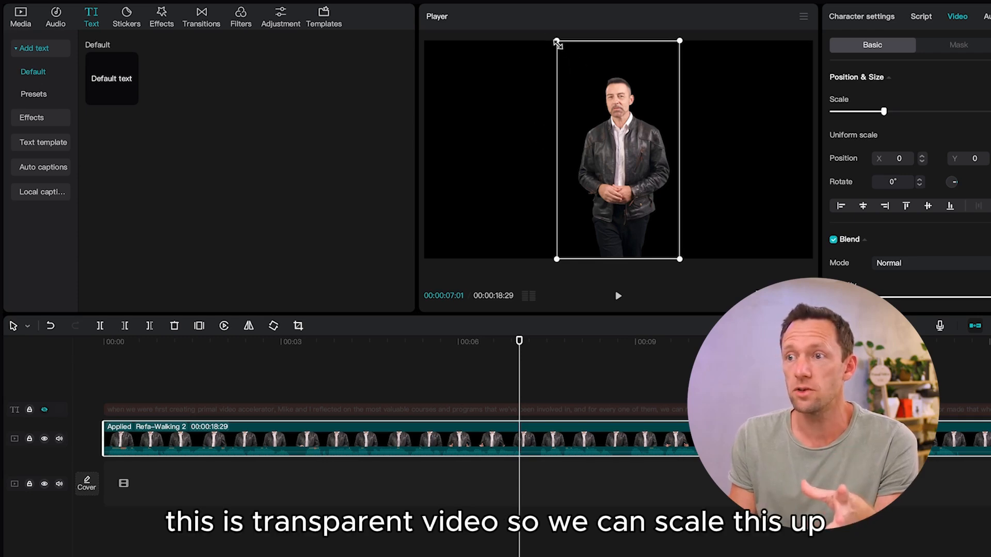
Step: Enlarge the AI character in the frame and move it to about X -786, Y -196
drag(557, 41, 432, 14)
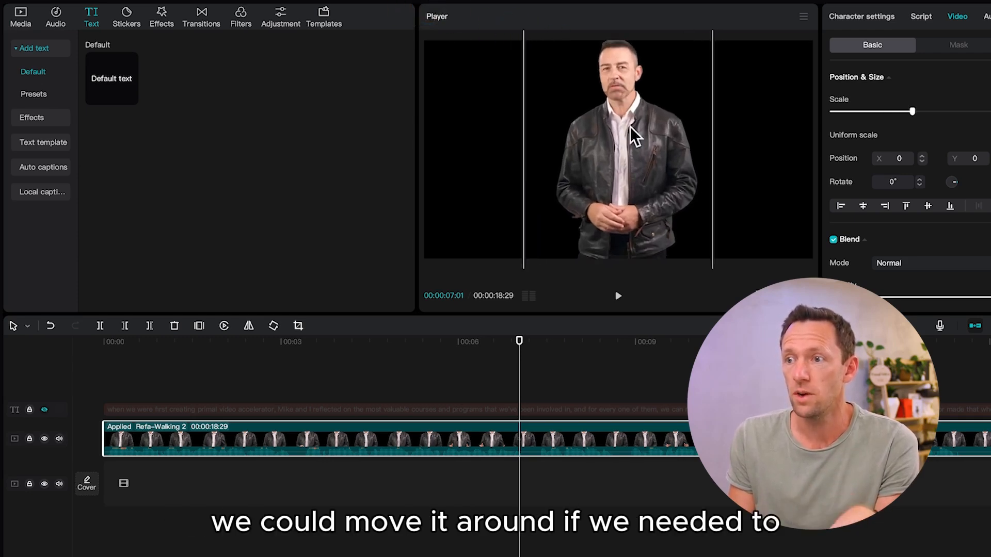
drag(630, 126, 555, 153)
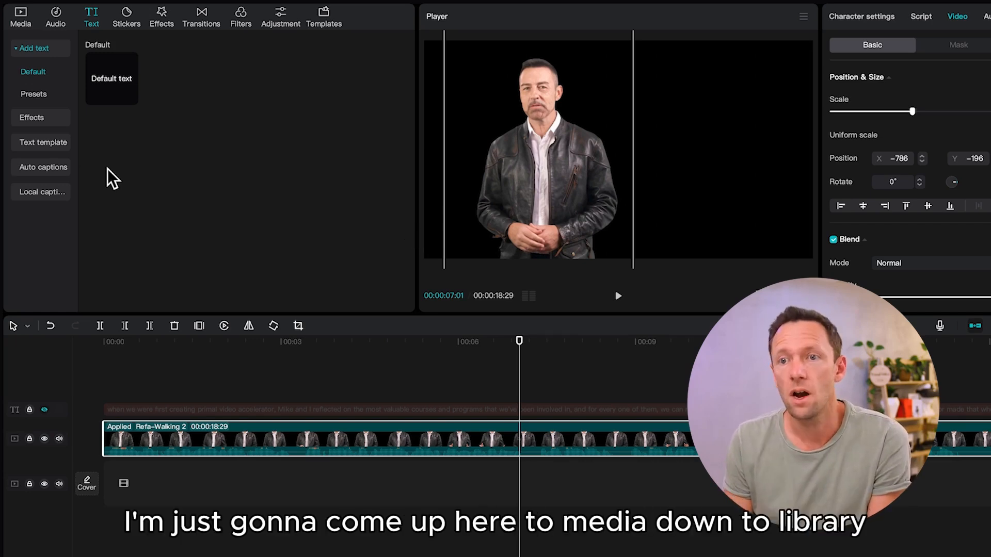
Step: Search the media library for "city" and preview the 18-second clip of evening street traffic
click(21, 14)
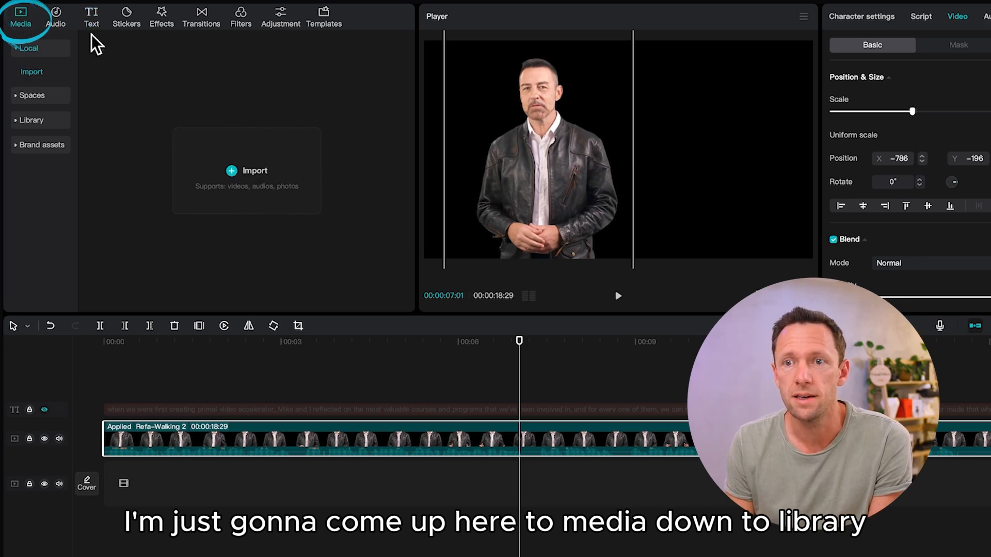
click(14, 122)
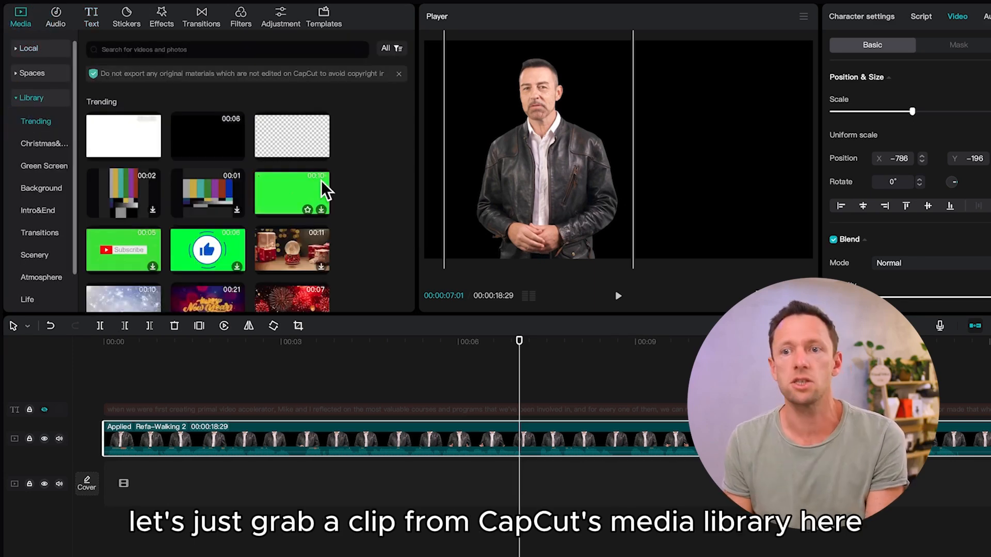
scroll(320, 190, down, 10)
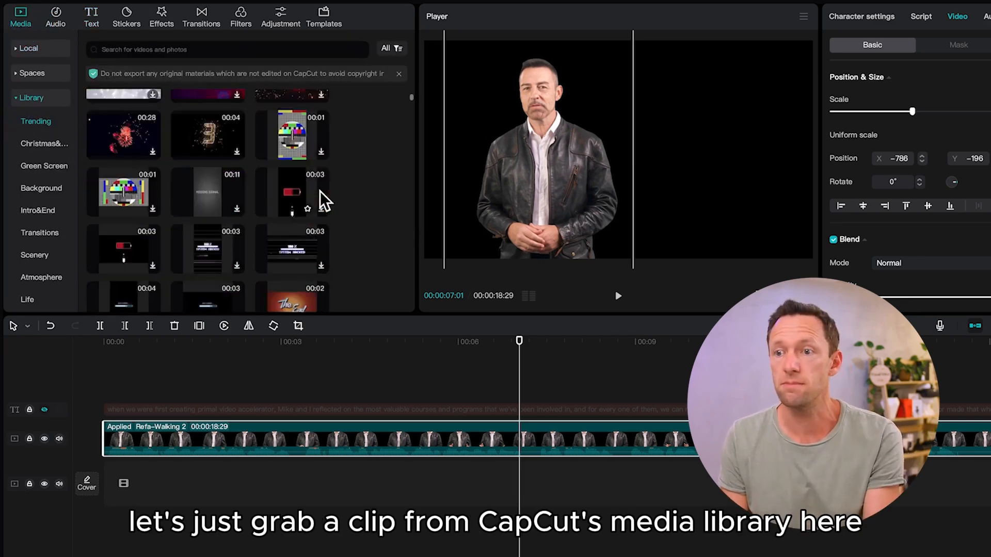
scroll(320, 189, down, 4)
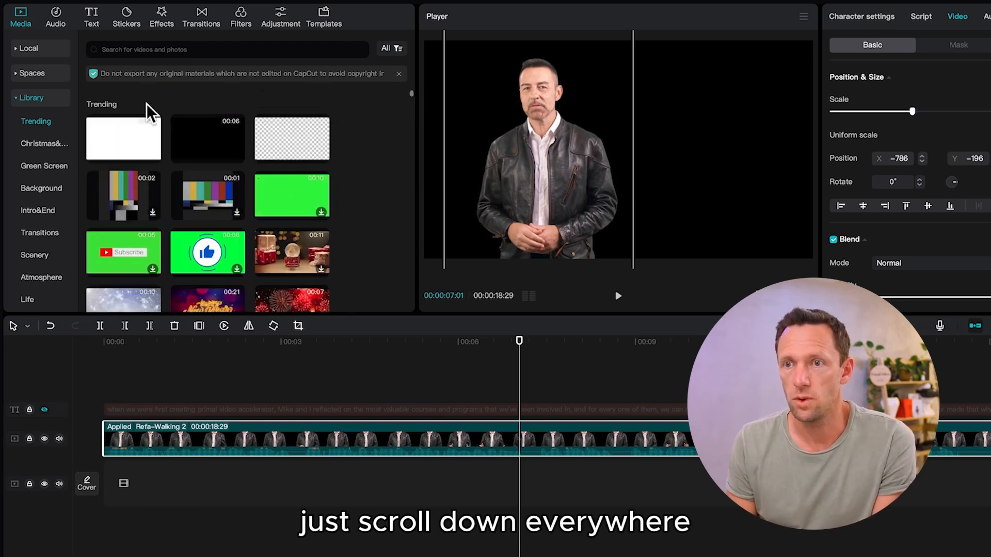
click(124, 48)
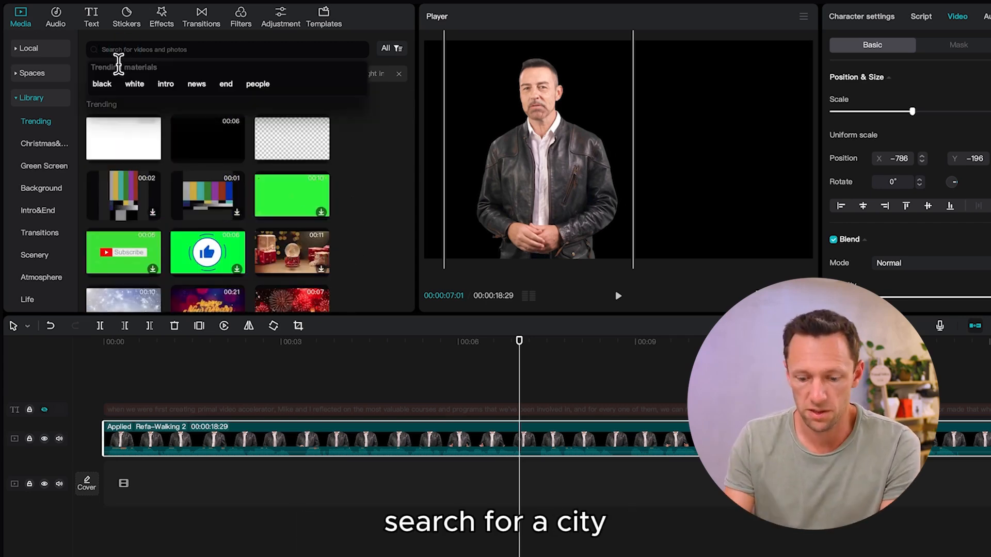
text(city)
key(Return)
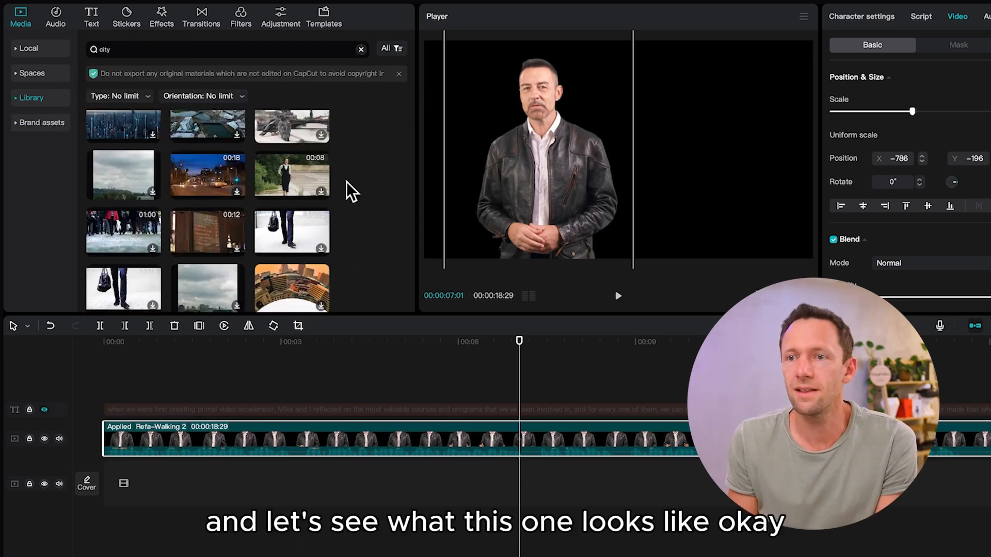
click(200, 175)
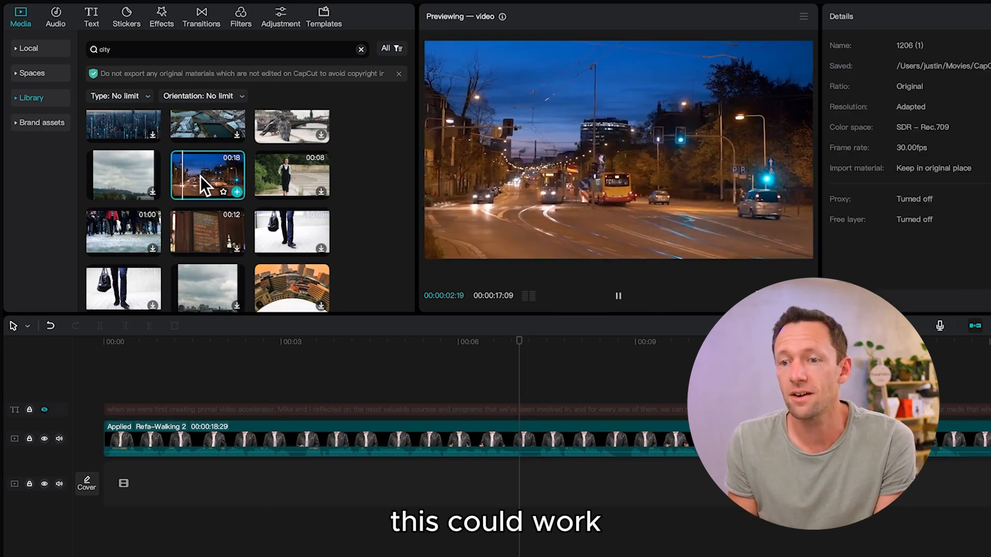
Step: Place the evening street traffic clip on the main track beneath the AI character and play the composite from the start for about five seconds
drag(202, 173, 102, 479)
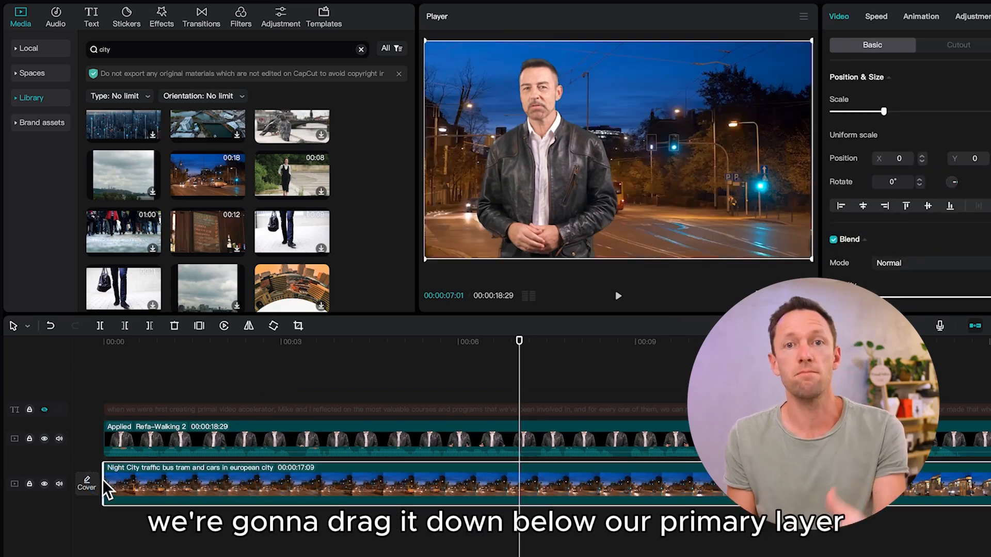
drag(386, 350, 66, 370)
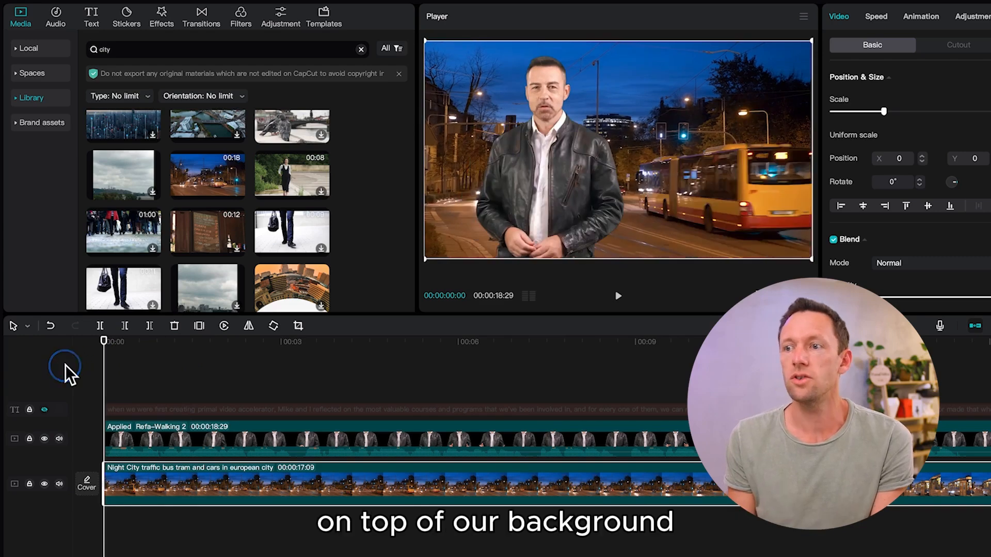
key(space)
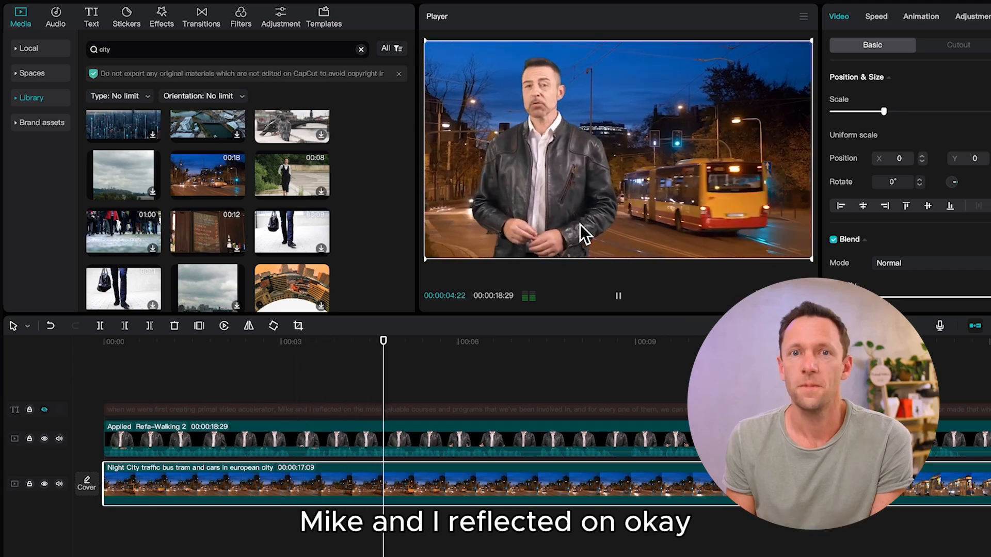
key(space)
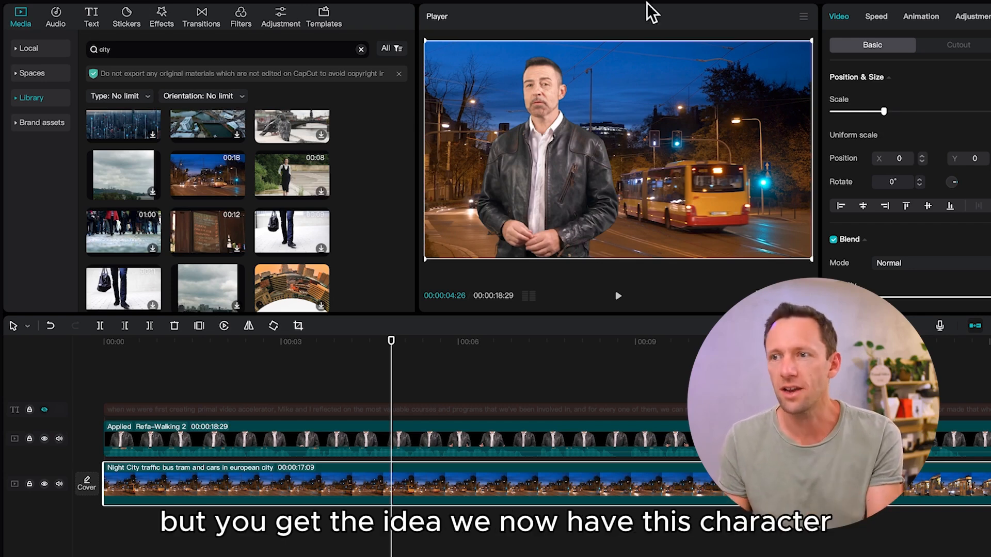
Step: Try the AI character in different spots of the frame, scale it down and place it at the right side of the street scene
click(352, 447)
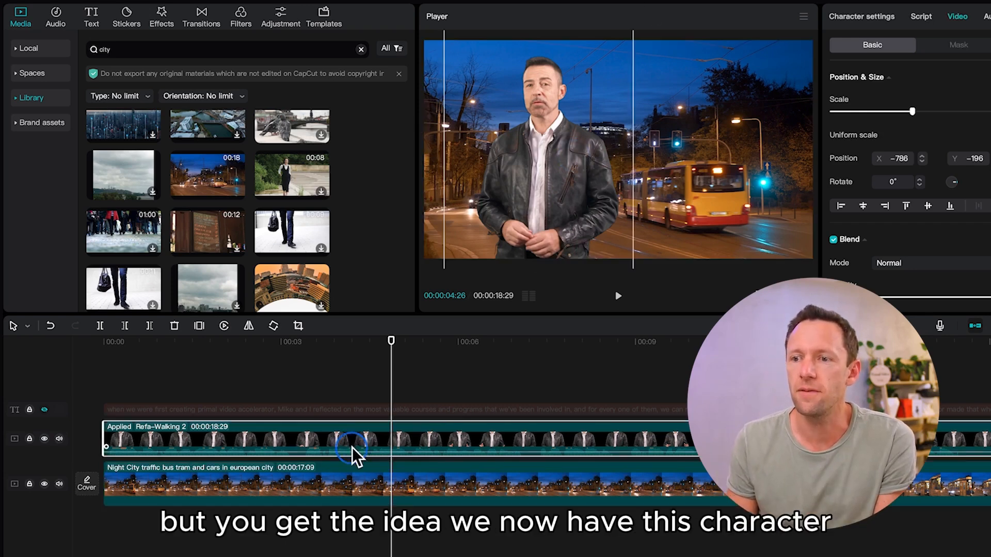
drag(516, 163, 653, 106)
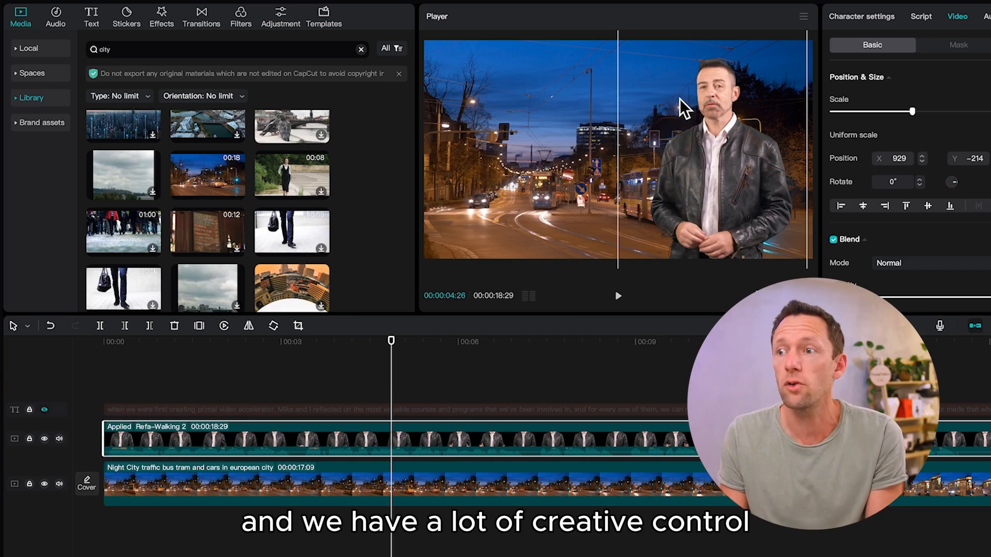
drag(680, 99, 525, 126)
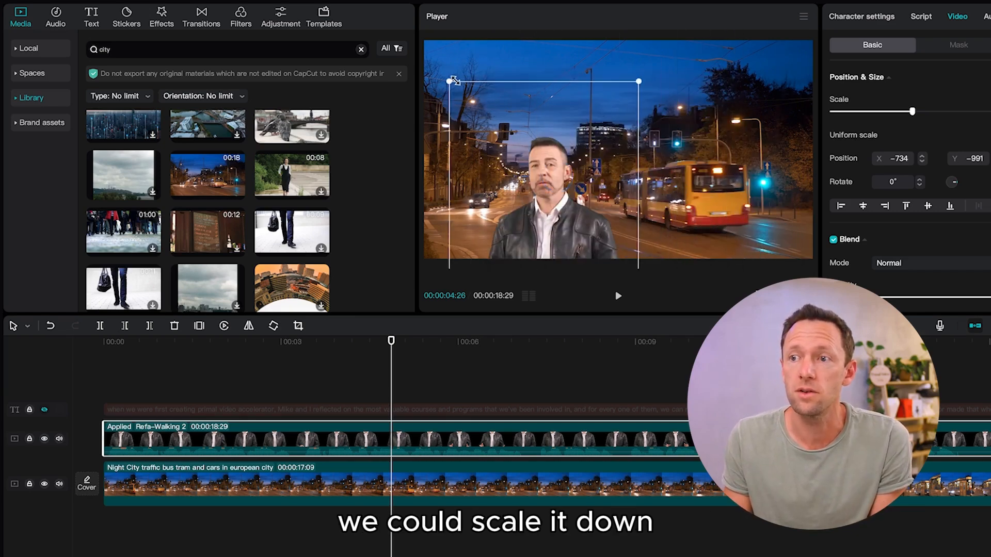
drag(449, 82, 486, 147)
drag(555, 218, 775, 135)
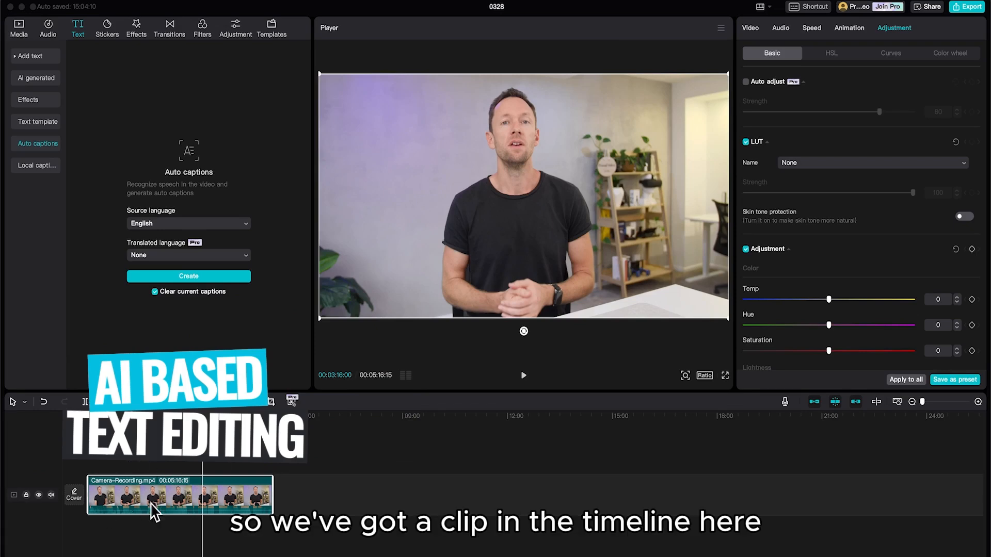
Step: Run filler-word detection on the Camera-Recording.mp4 clip and locate the 3.77 s pause in the detected list
click(101, 497)
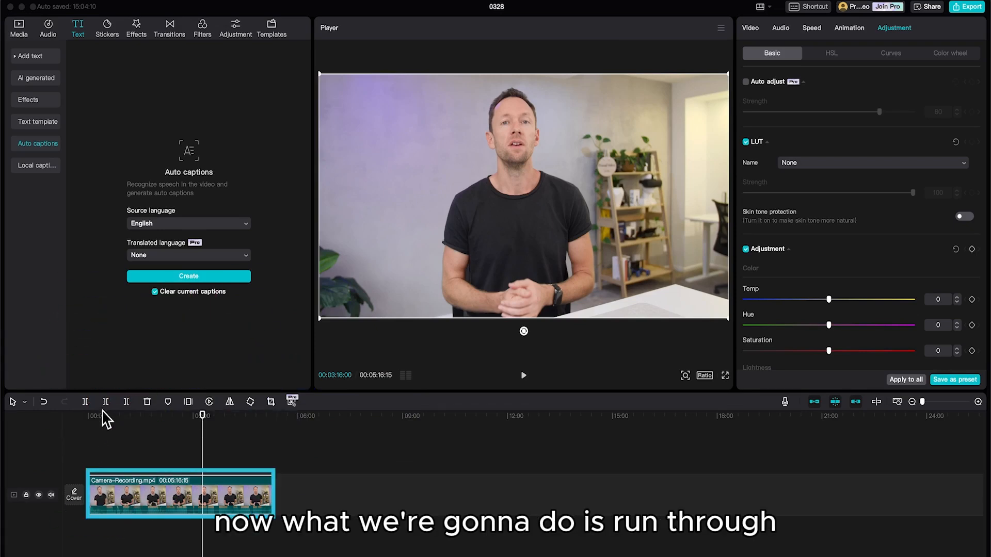
click(101, 418)
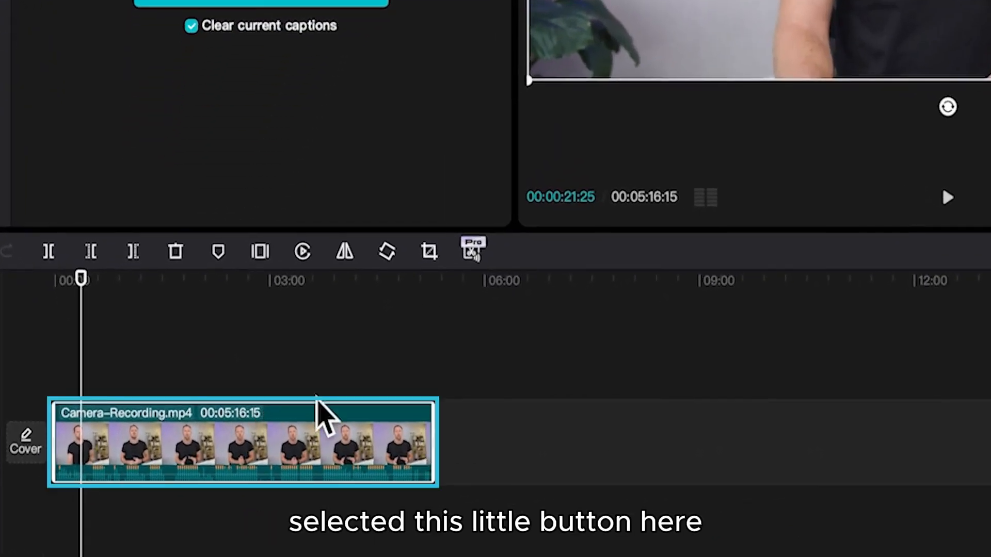
click(471, 253)
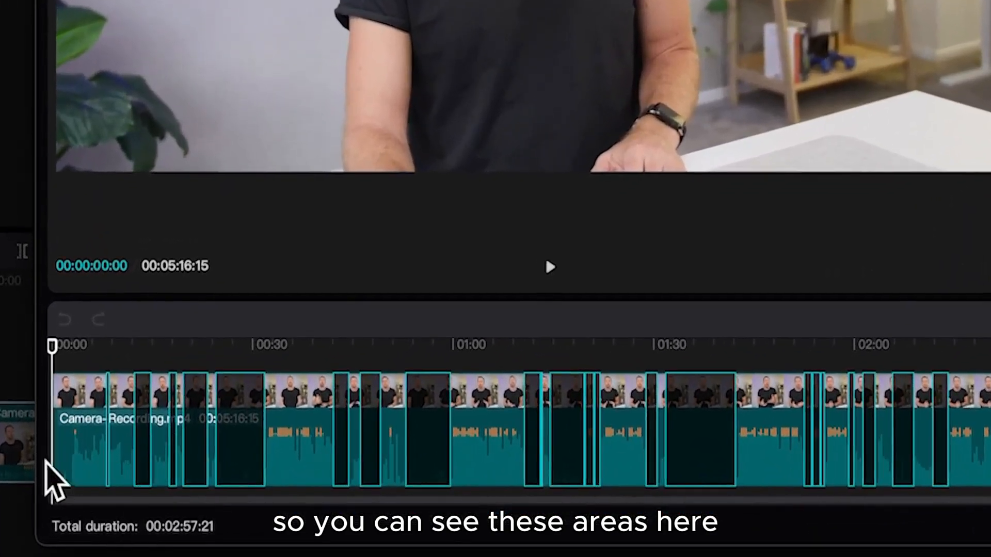
click(54, 459)
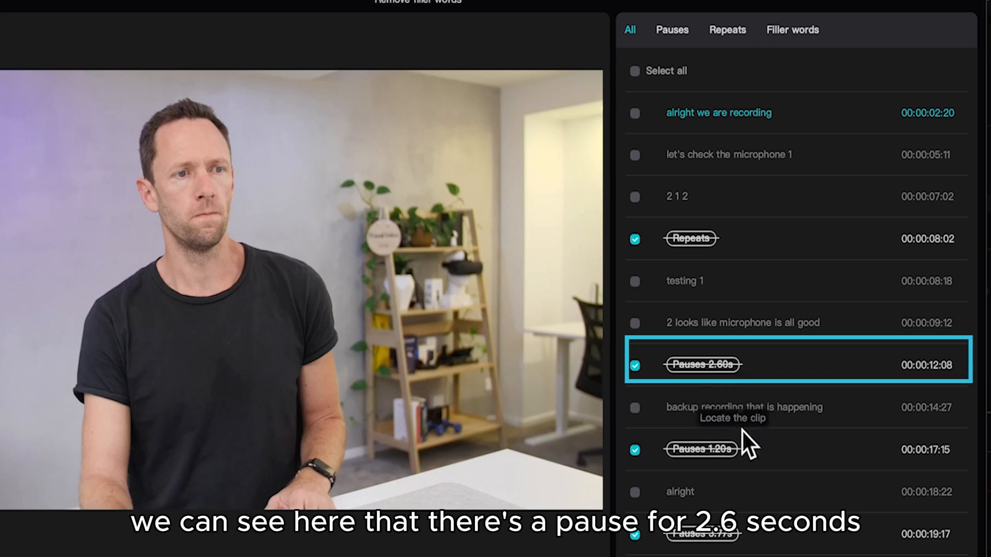
click(712, 536)
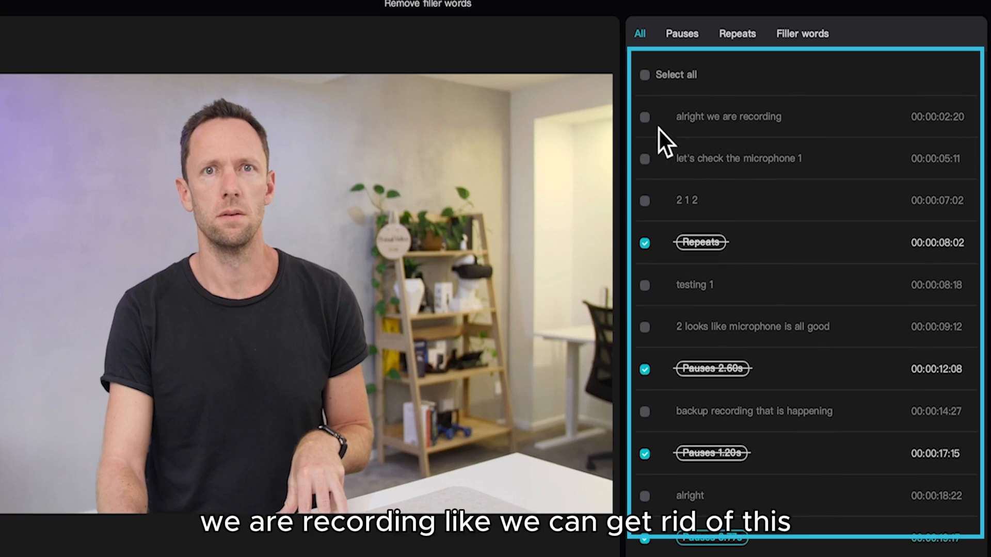
Step: Mark all unmarked spoken lines for removal, from "alright we are recording" through "alright" at 00:00:18:22
click(644, 118)
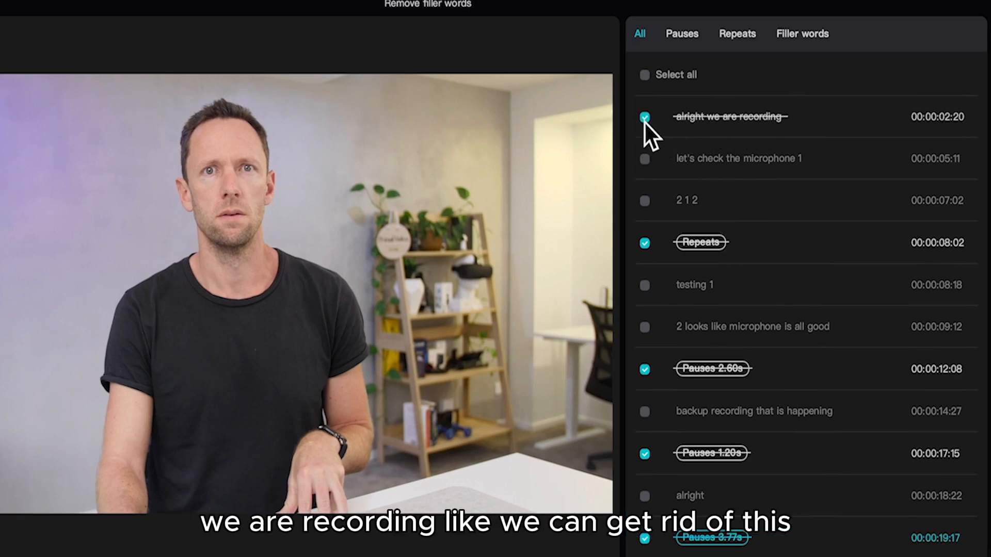
click(643, 160)
click(644, 201)
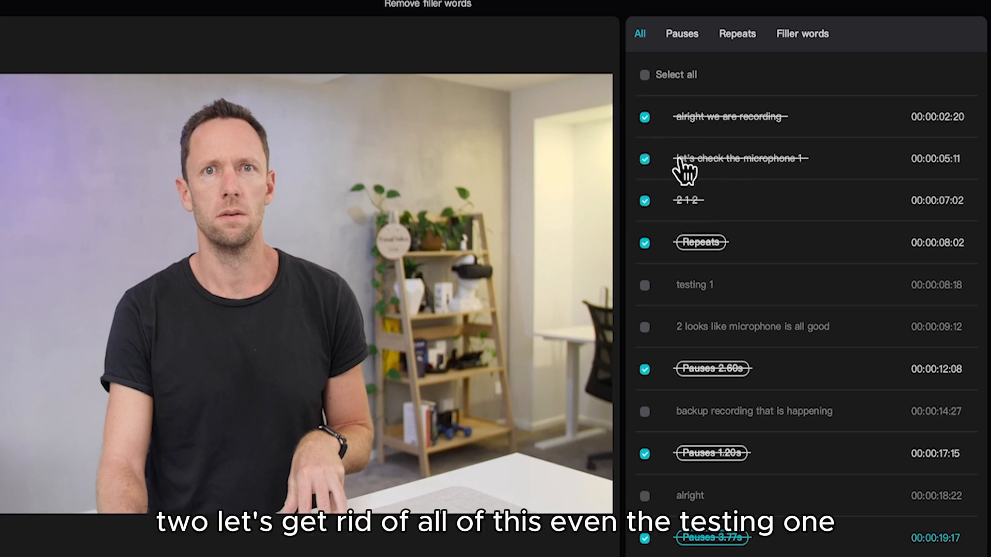
click(645, 286)
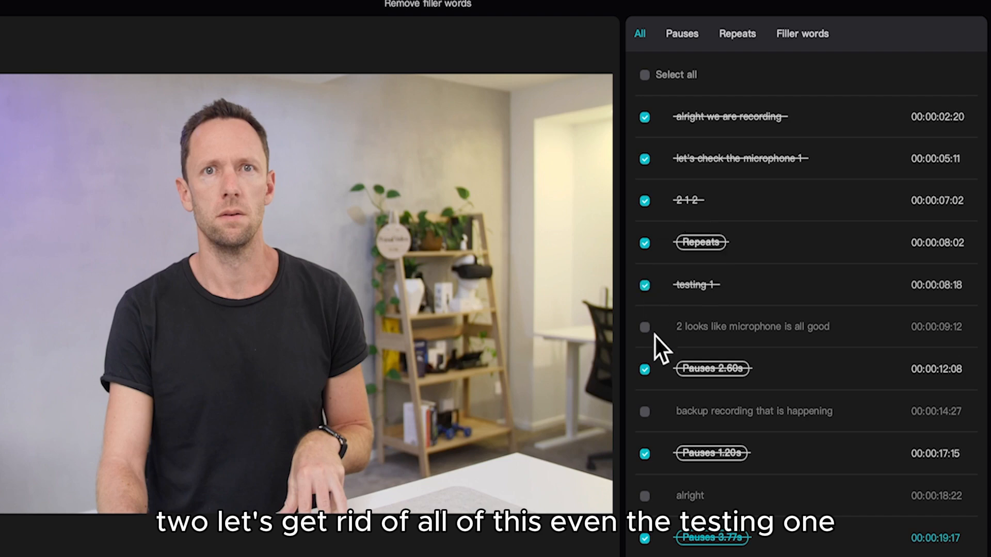
click(645, 329)
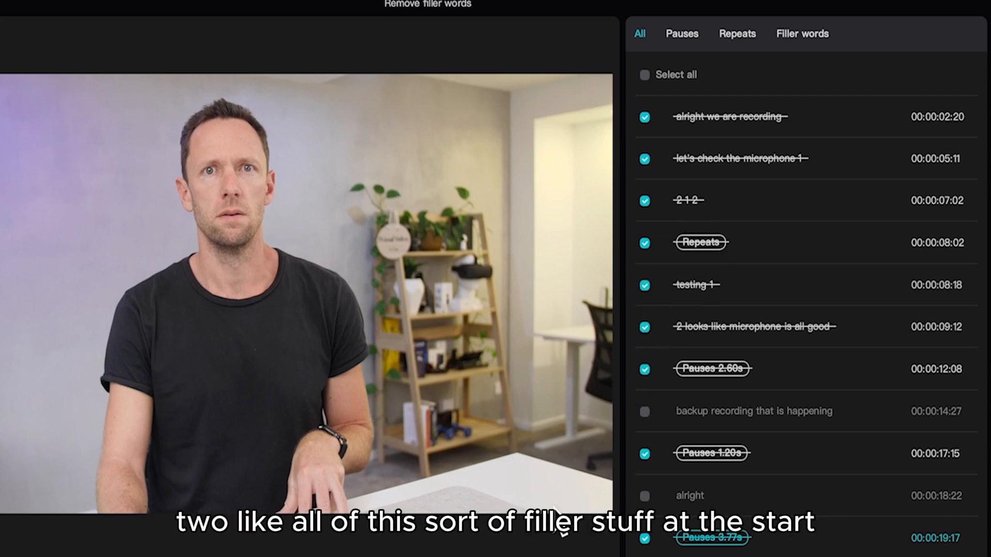
click(644, 413)
click(644, 497)
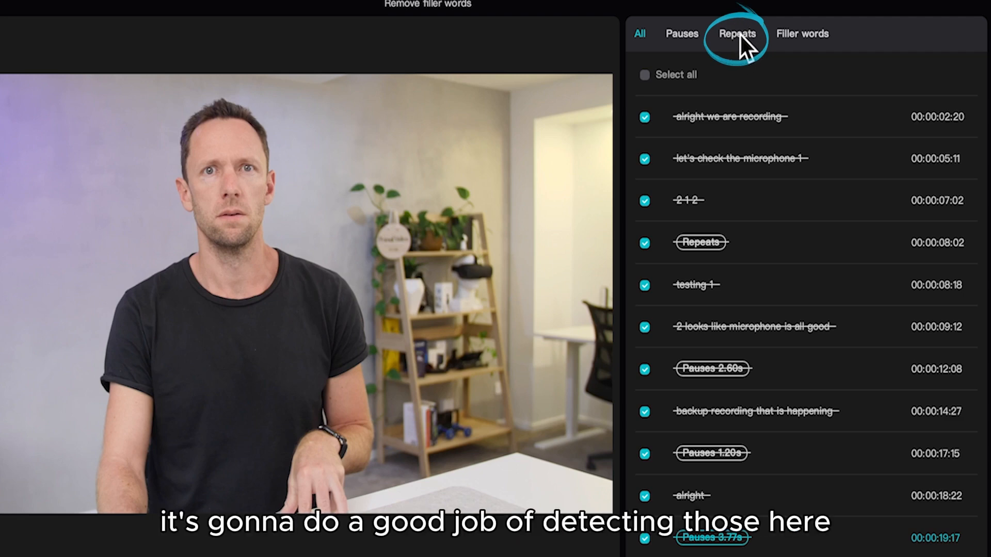
Step: Review the detected filler words and the repeats, locating the repeats at 00:01:19:21, 00:01:53:22 and 00:02:40:06
click(790, 36)
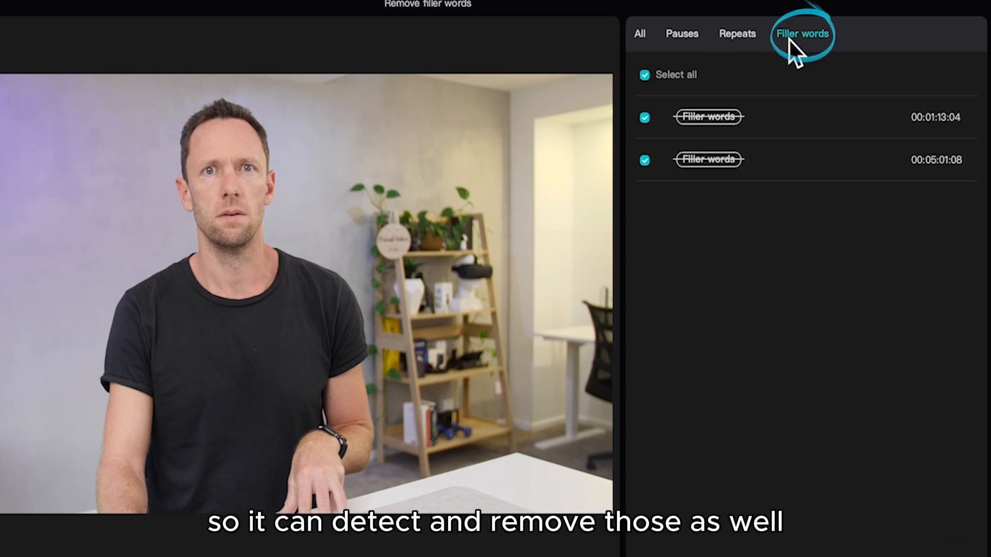
click(736, 34)
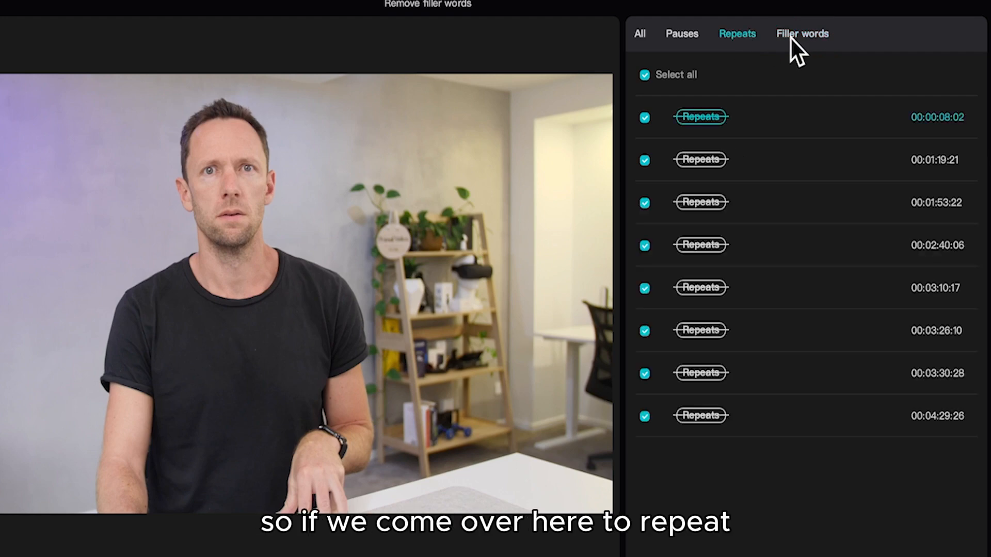
click(741, 163)
click(752, 211)
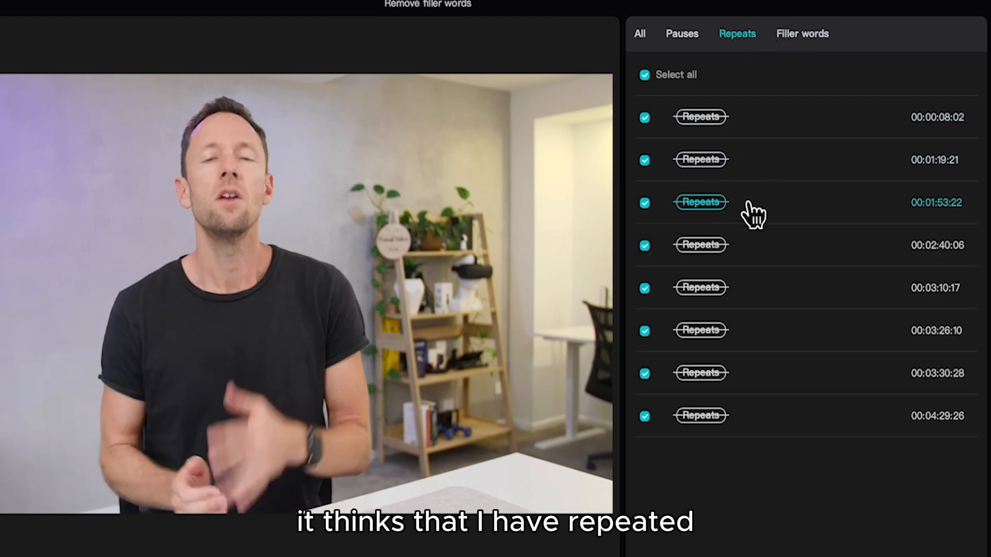
click(753, 248)
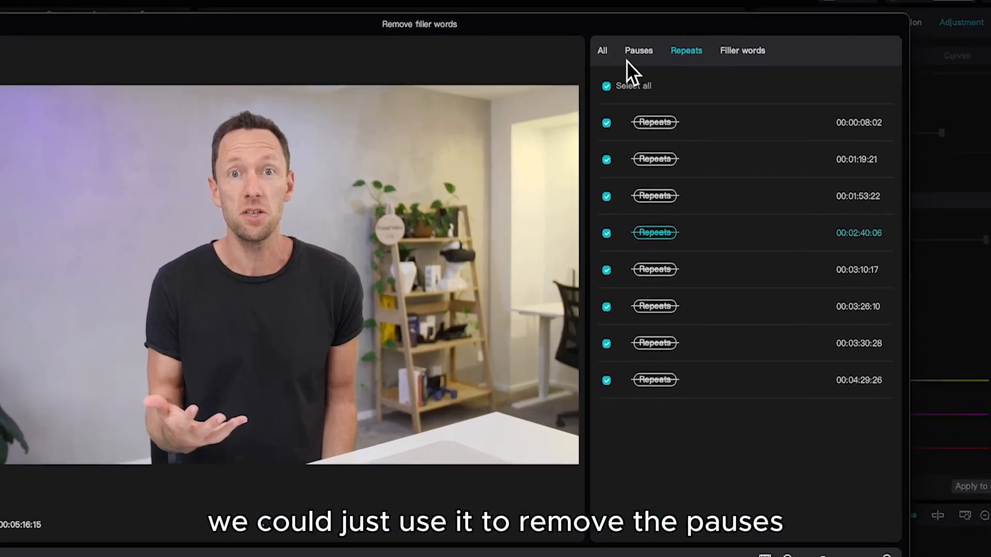
Step: Check the pauses, repeats and filler words categories and delete all marked segments from the clip
click(649, 49)
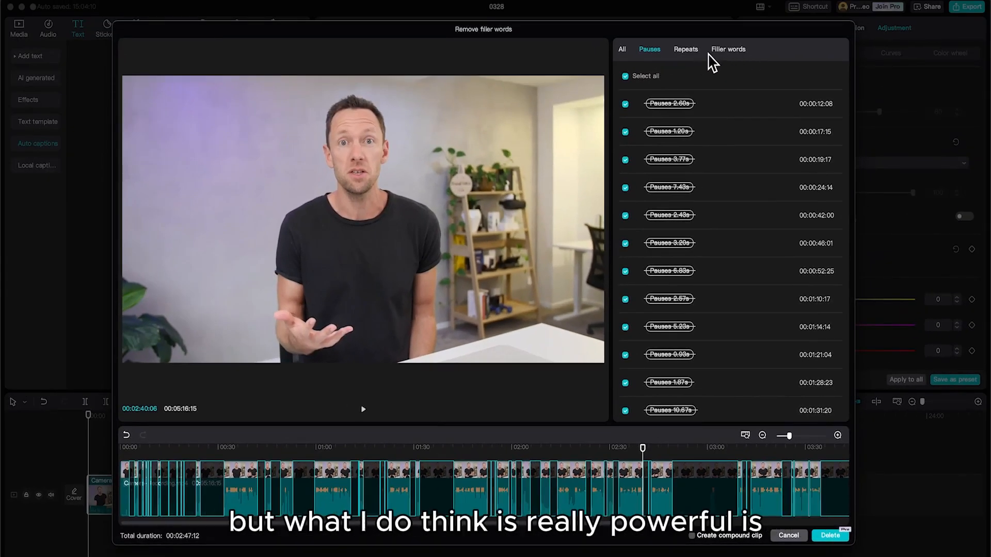
click(686, 51)
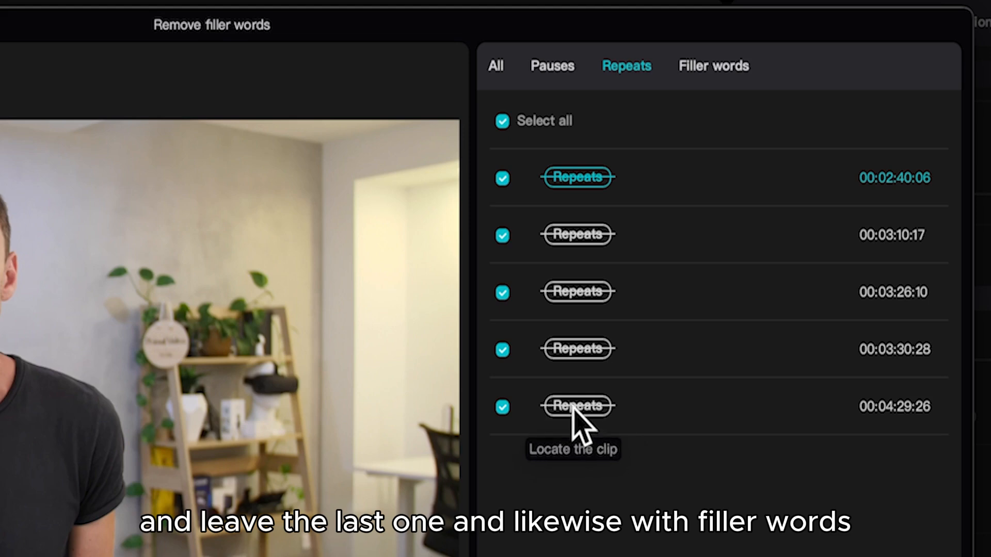
click(709, 74)
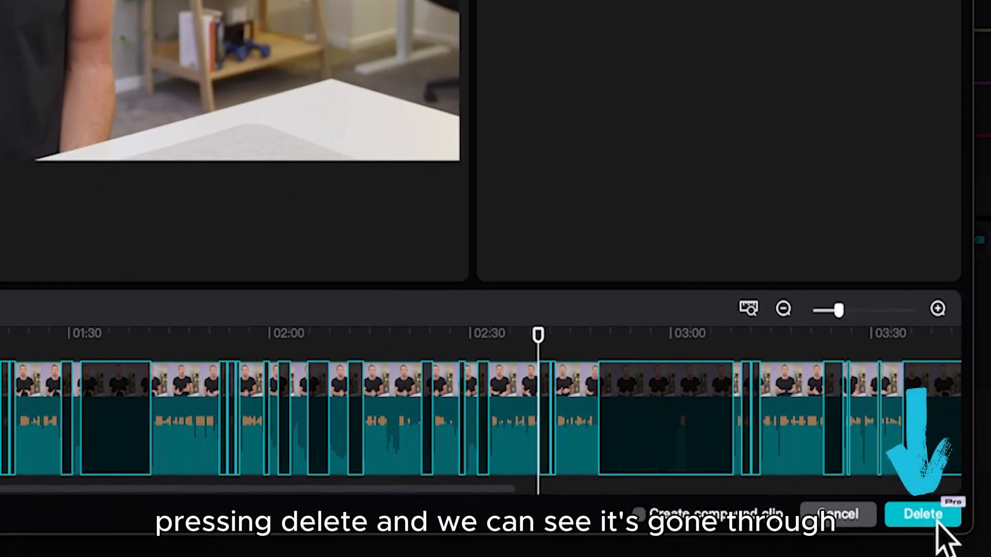
click(937, 523)
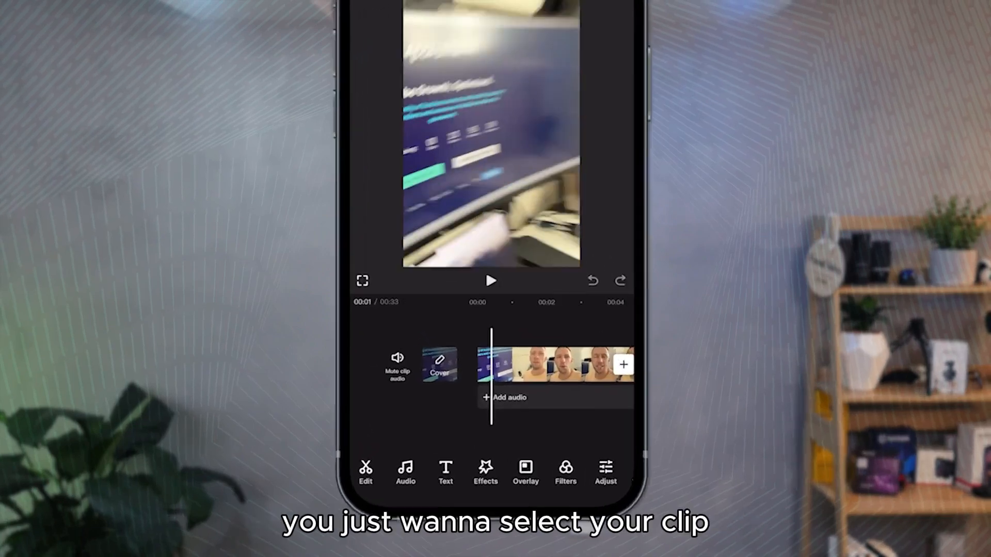
Step: In the CapCut mobile app, open the first timeline clip in transcript-based editing to transcribe its speech
click(547, 365)
scroll(492, 472, right, 3)
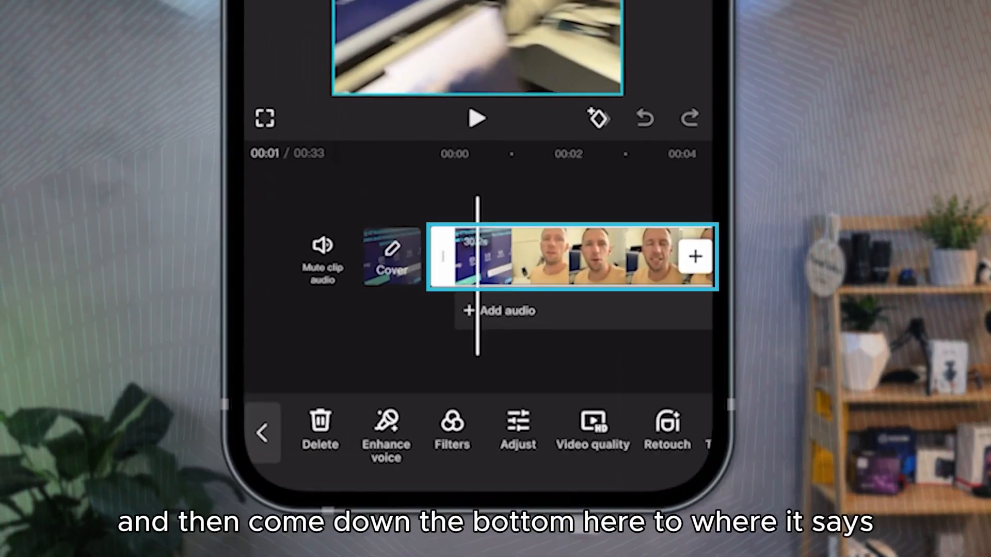
scroll(491, 434, right, 5)
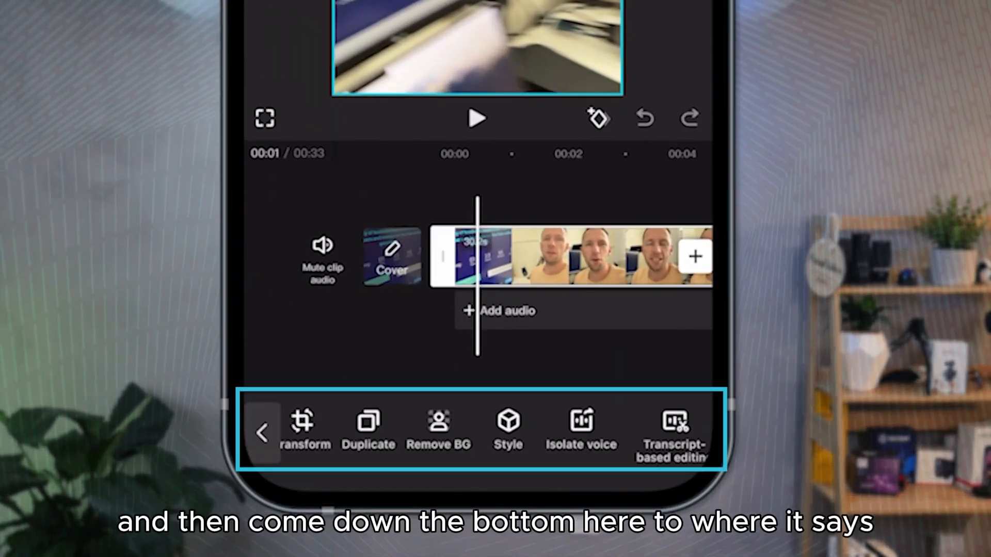
scroll(492, 433, right, 3)
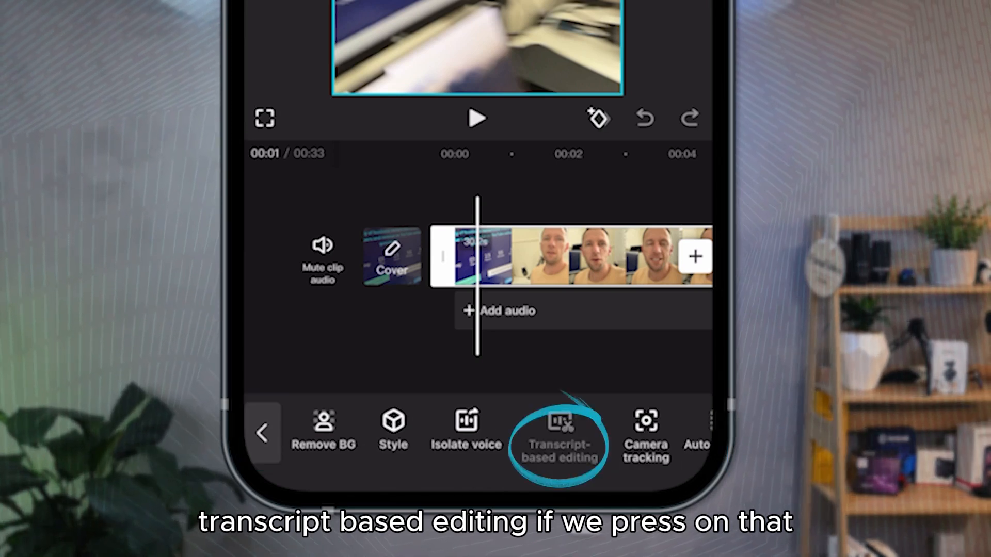
click(560, 436)
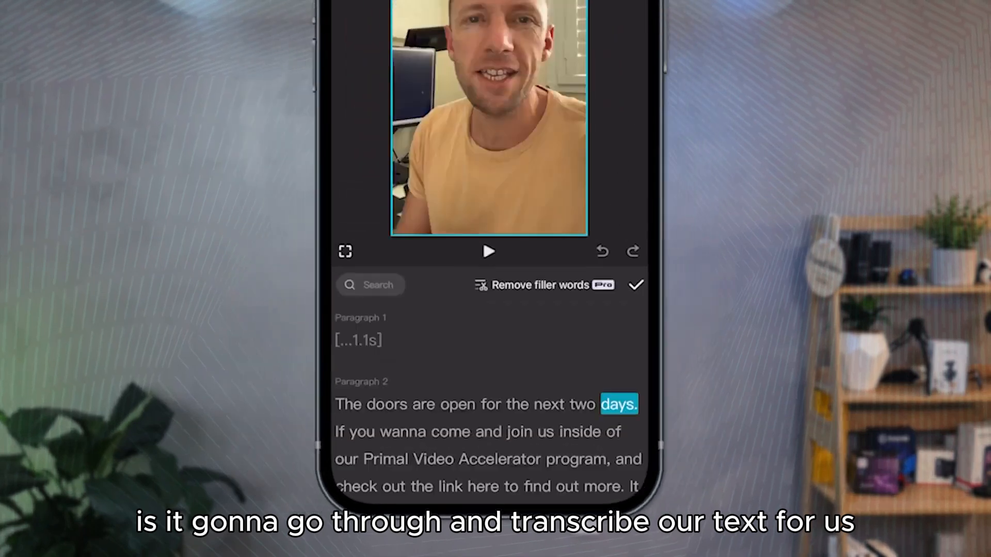
Step: Delete the 1.1-second pause at the start of the transcript, removing the corresponding part from the timeline
scroll(496, 439, down, 1)
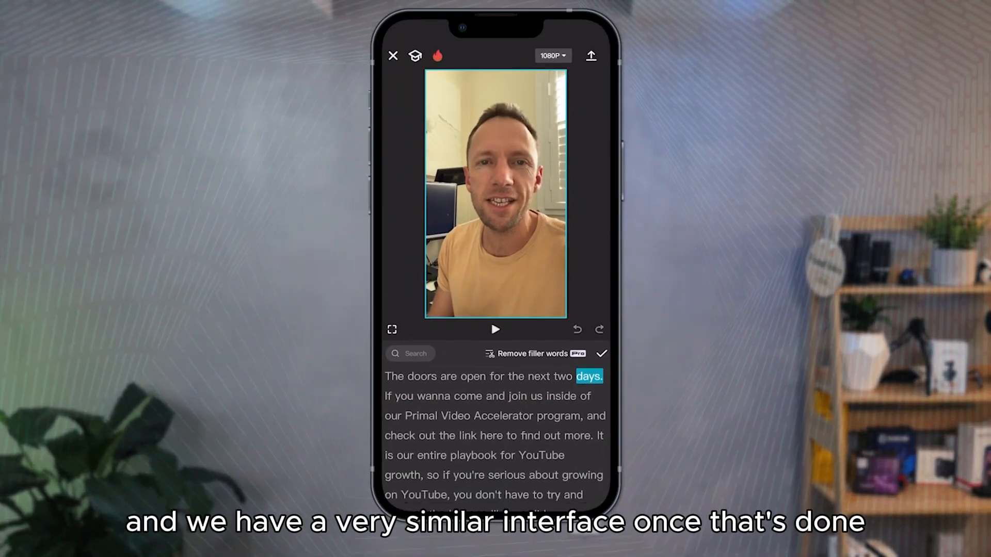
scroll(495, 438, up, 1)
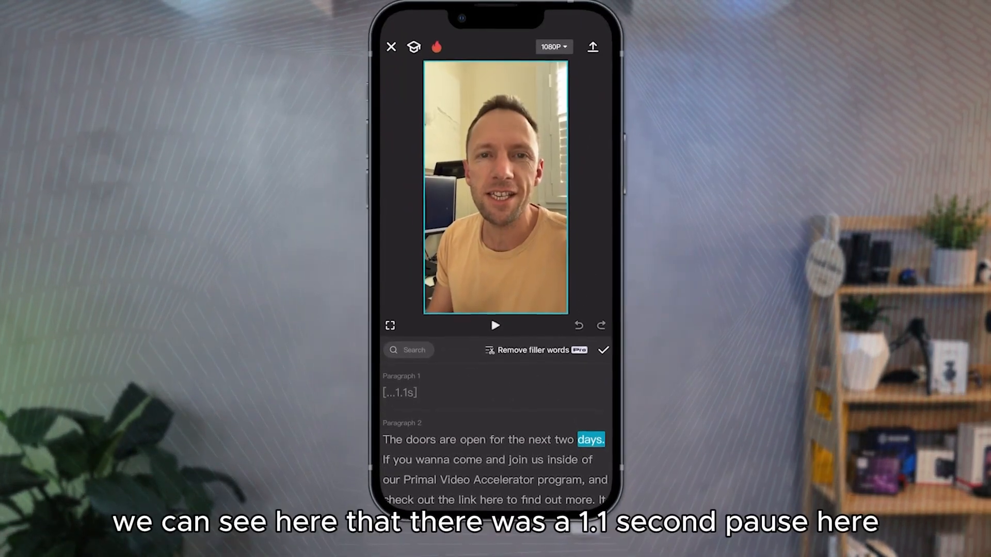
click(402, 397)
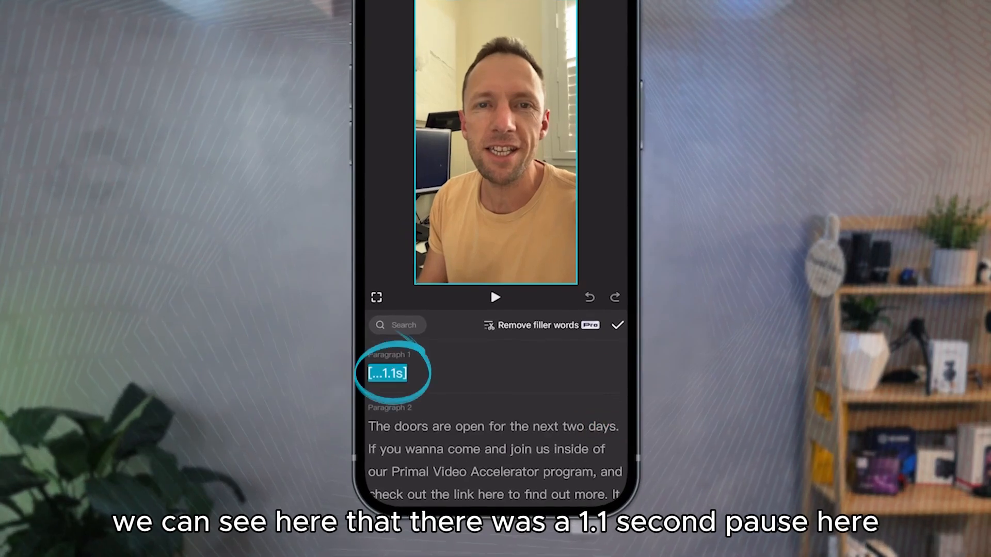
click(387, 373)
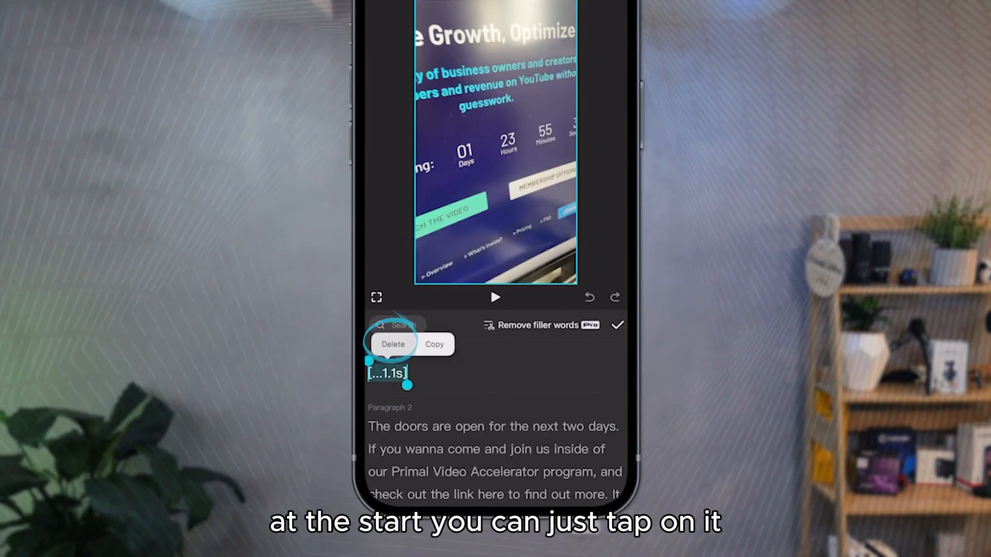
click(393, 344)
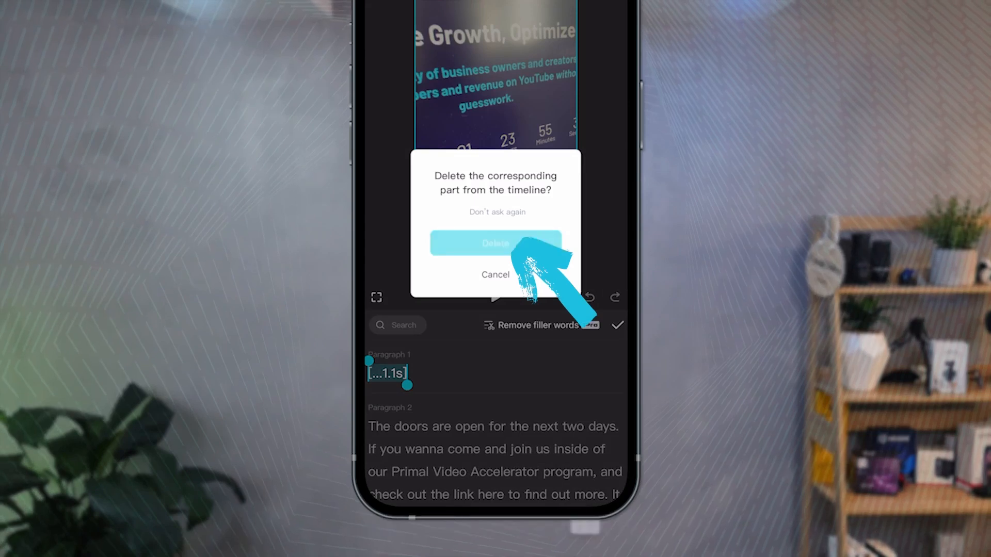
click(495, 243)
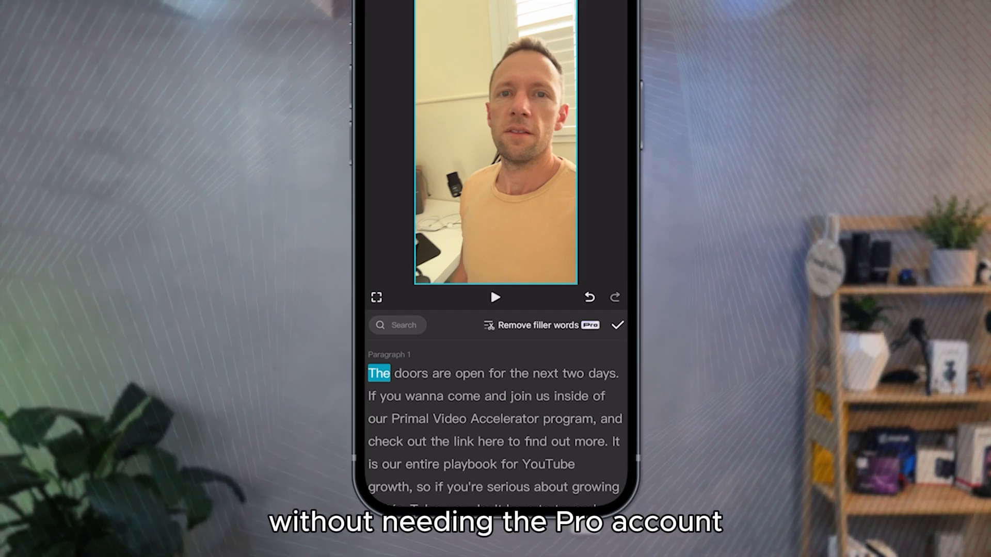
Step: Delete the Paragraph 2 passage from "Do things the long way" through "our amazing community," from the transcript
scroll(495, 423, down, 5)
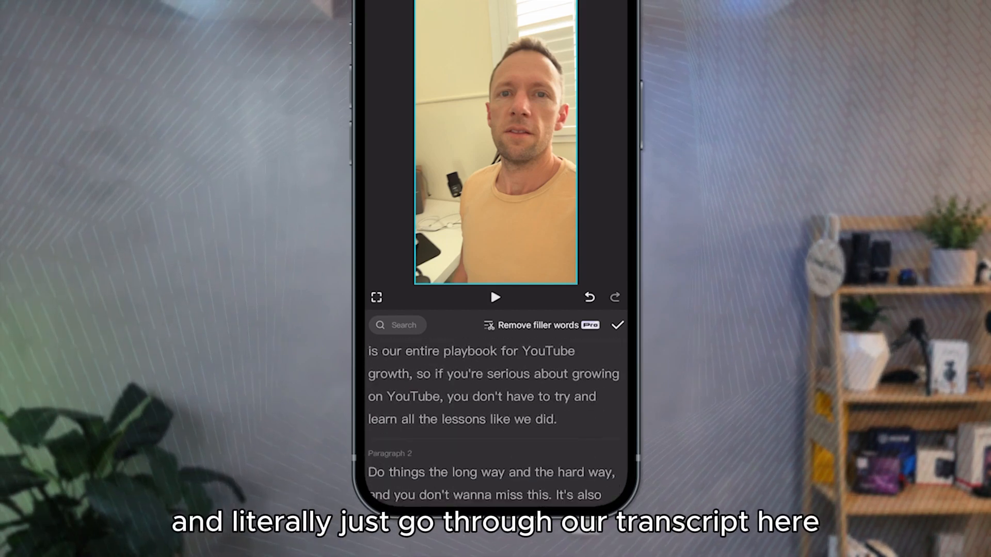
click(376, 377)
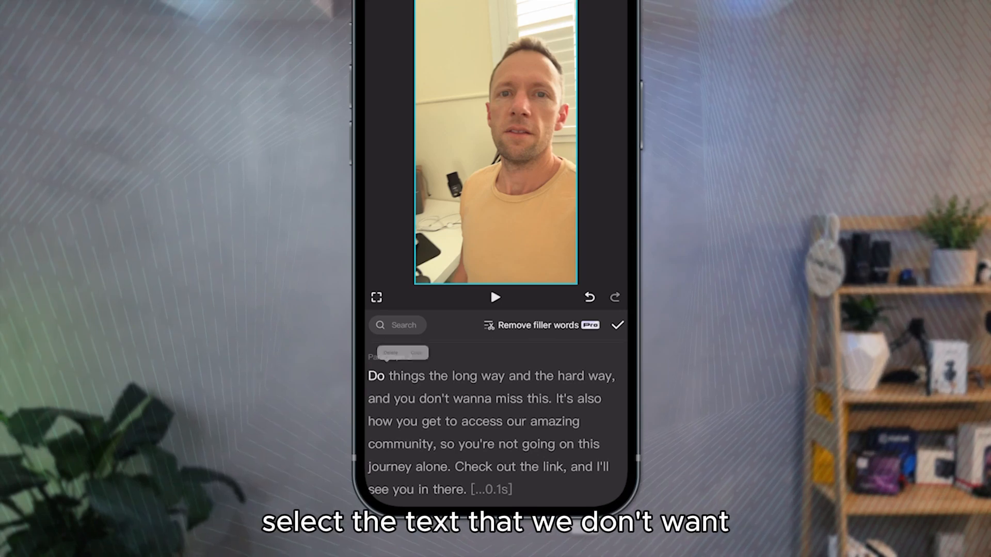
drag(386, 386, 436, 454)
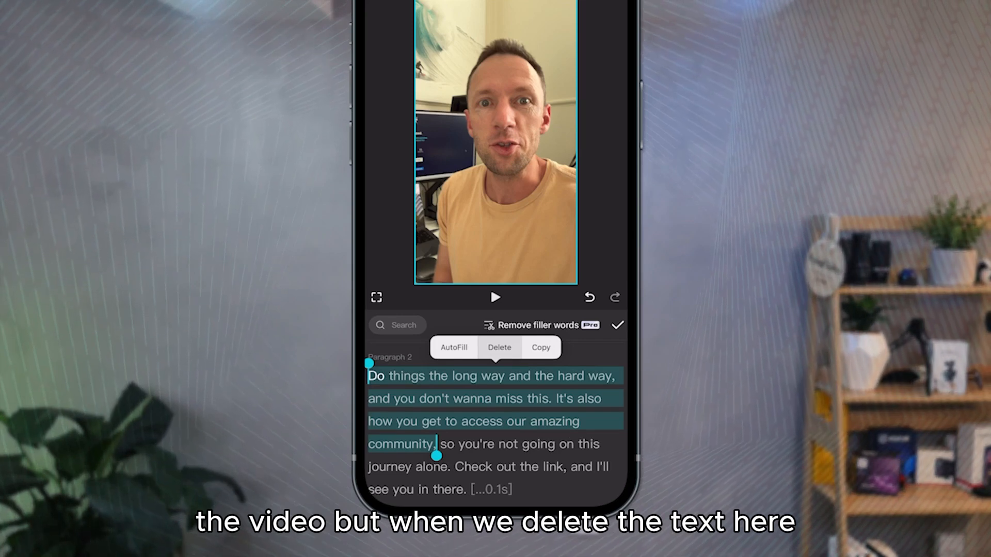
click(499, 347)
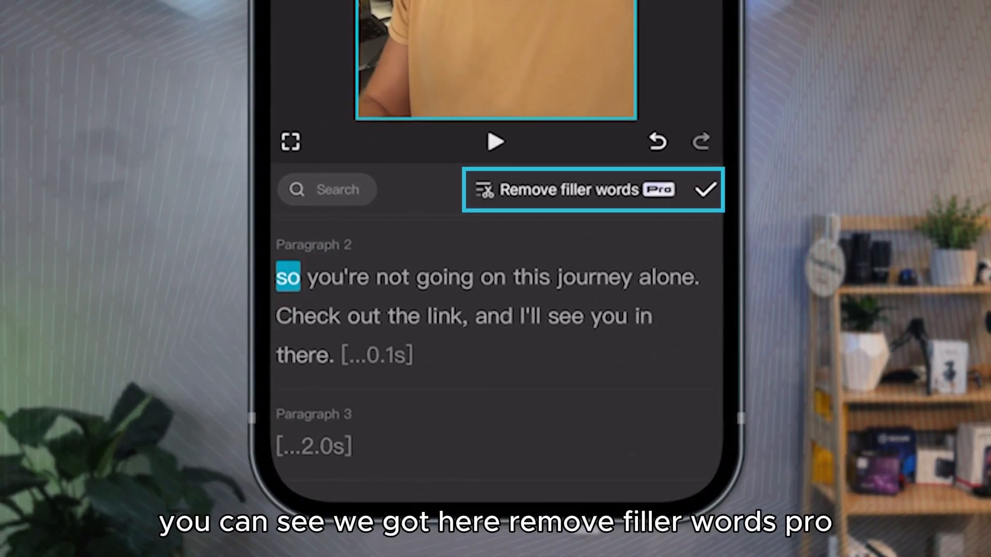
Step: Analyze the clip with Remove filler words and delete the marked 0.1-second and 2.0-second pauses
click(570, 190)
scroll(495, 330, up, 3)
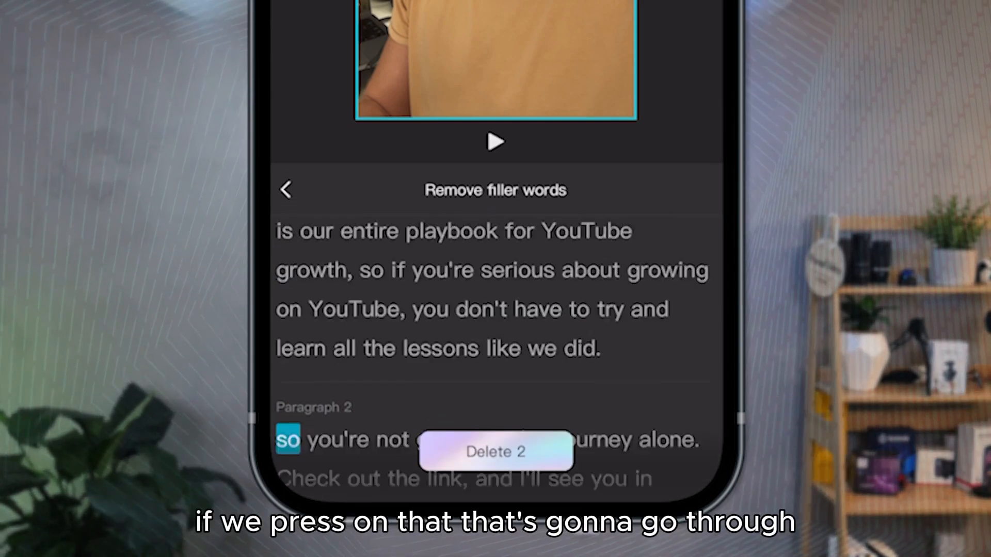
scroll(495, 330, down, 4)
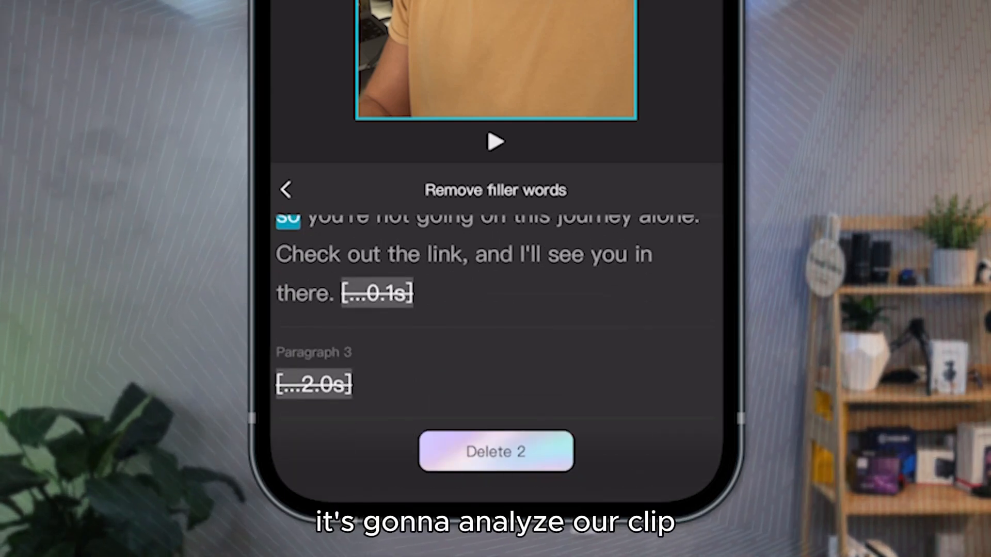
click(496, 452)
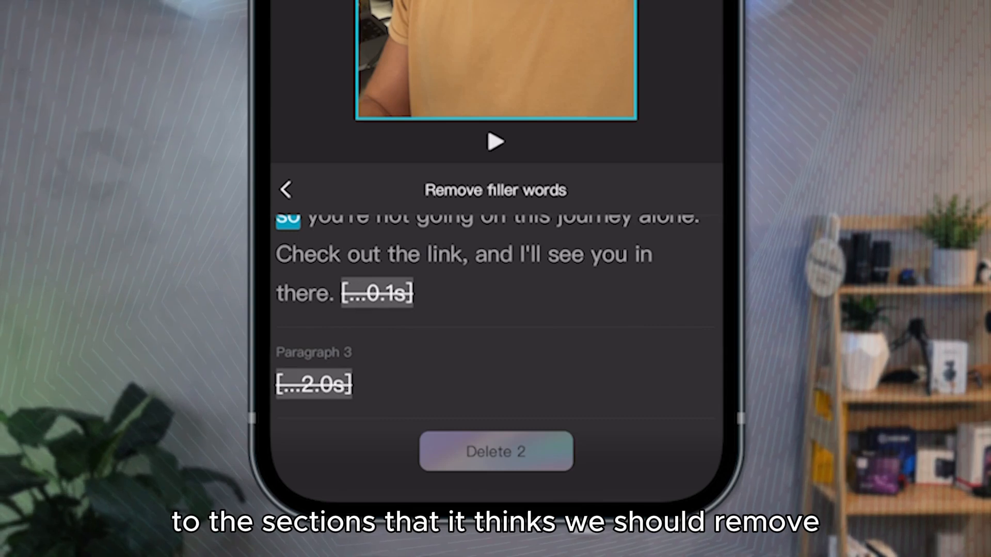